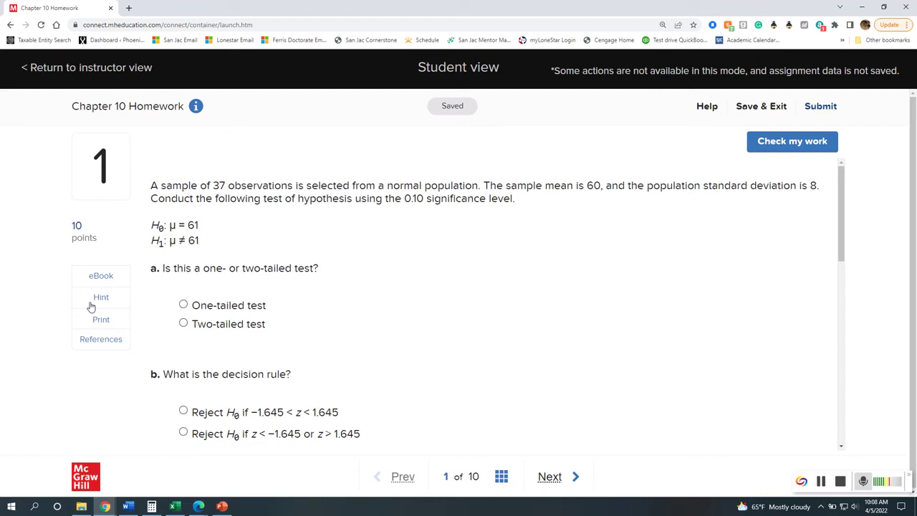
# - Answer part a with "Two-tailed test" and part b with "Reject H0 if z < −1.645 or z > 1.645"
pyautogui.click(184, 323)
pyautogui.scroll(-2, 423, 383)
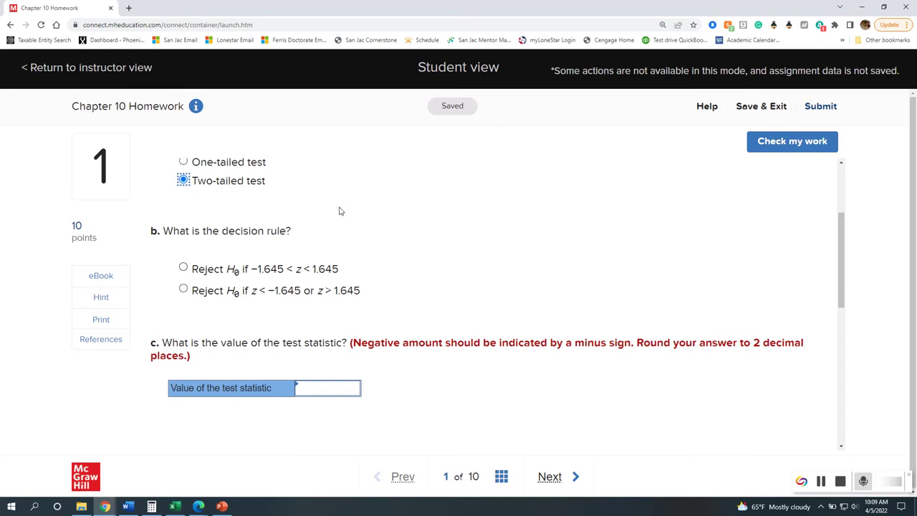
pyautogui.scroll(2, 246, 263)
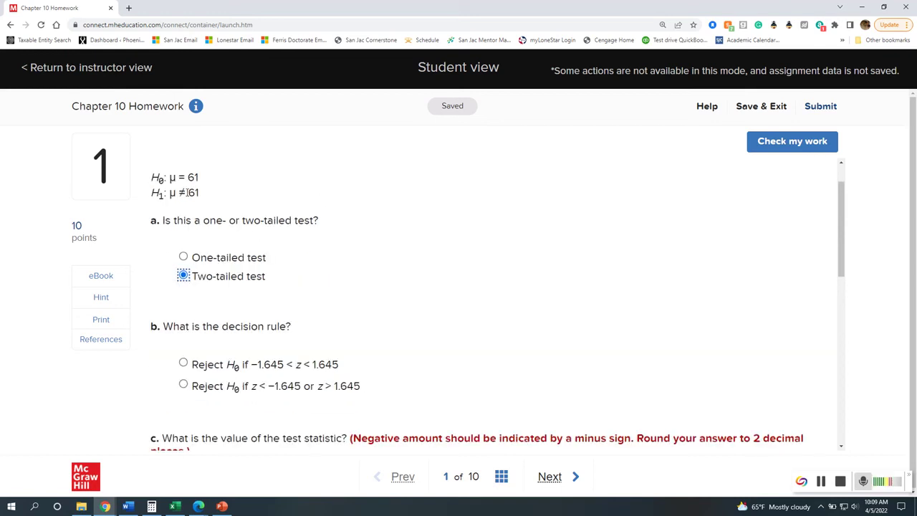
pyautogui.scroll(-2, 391, 430)
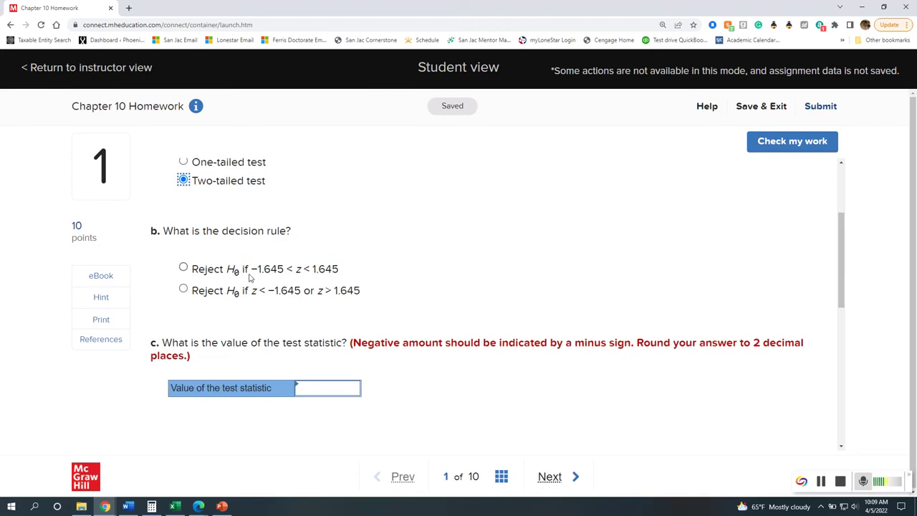
pyautogui.click(184, 289)
# - Check the answers to parts a and b, and return to the question to read part c
pyautogui.click(762, 143)
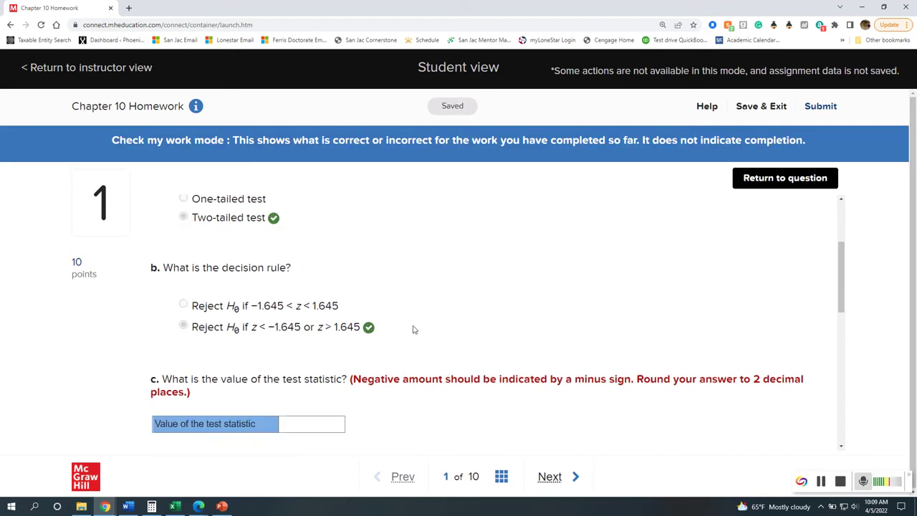
pyautogui.click(770, 184)
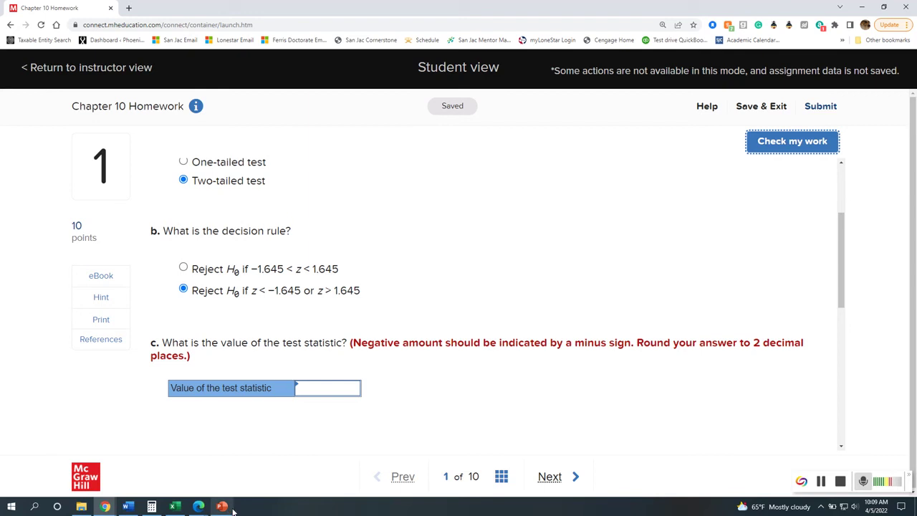
pyautogui.scroll(2, 400, 306)
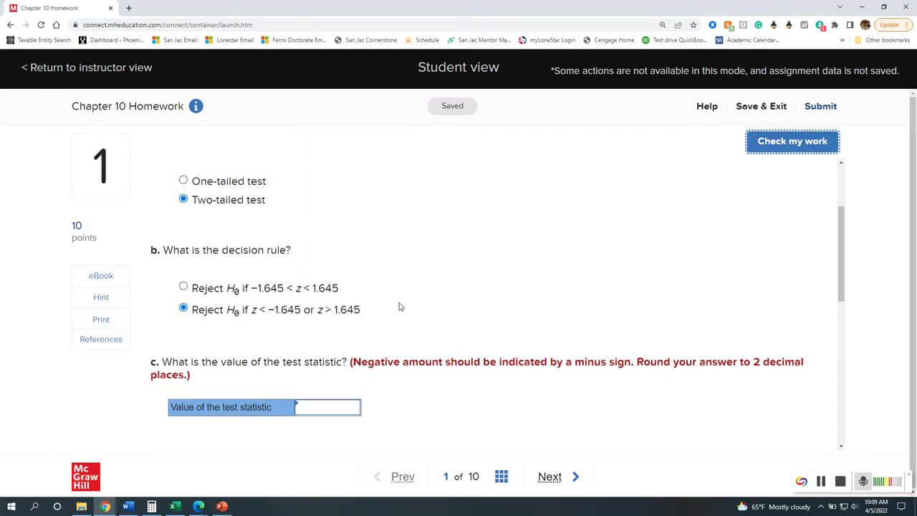
pyautogui.scroll(-3, 400, 307)
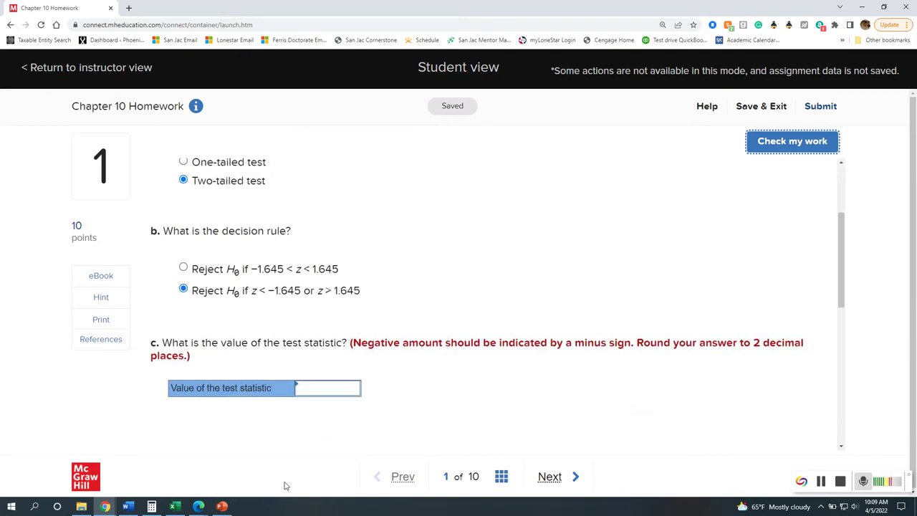
# - Switch to the Chapter 10 PowerPoint presentation and enlarge the test statistic slide to 200% around the z formula
pyautogui.hotkey('alt', 'Tab')
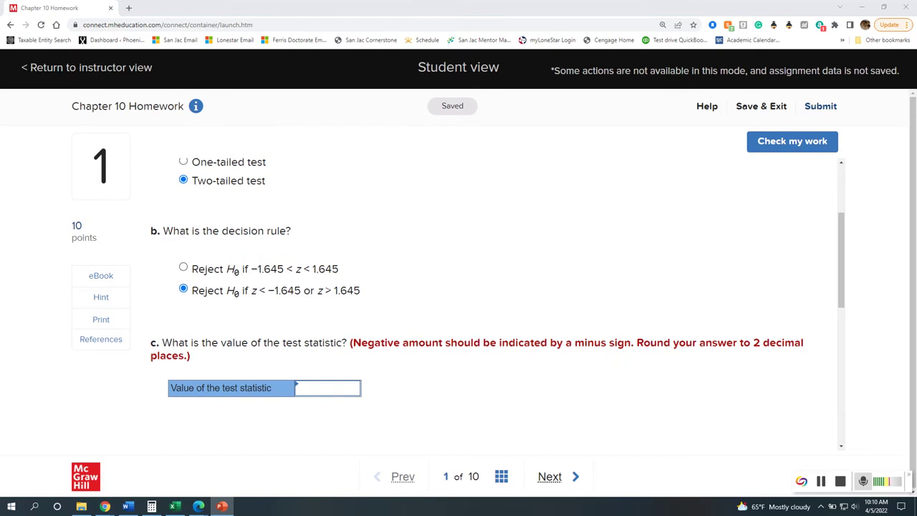
pyautogui.moveTo(211, 122); pyautogui.dragTo(308, 120)
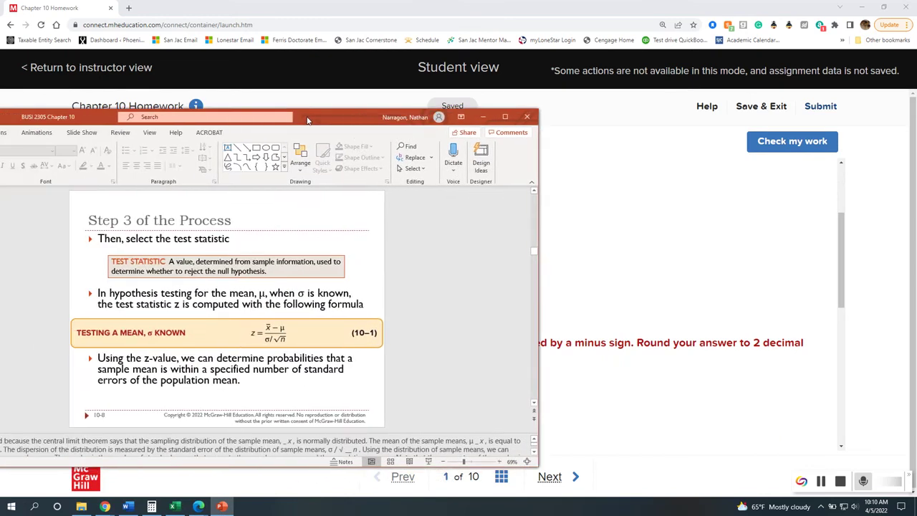
pyautogui.click(500, 462)
pyautogui.click(500, 462)
pyautogui.click(501, 462)
pyautogui.click(511, 461)
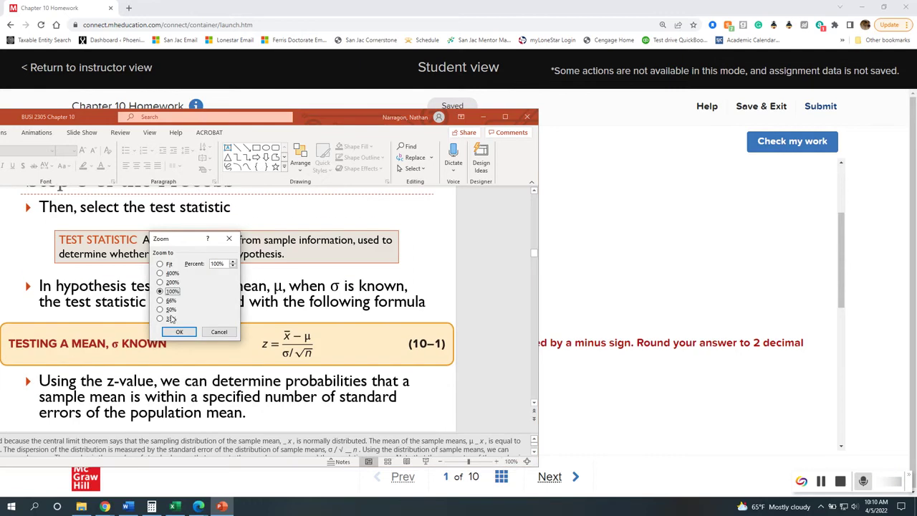
pyautogui.click(169, 284)
pyautogui.click(177, 331)
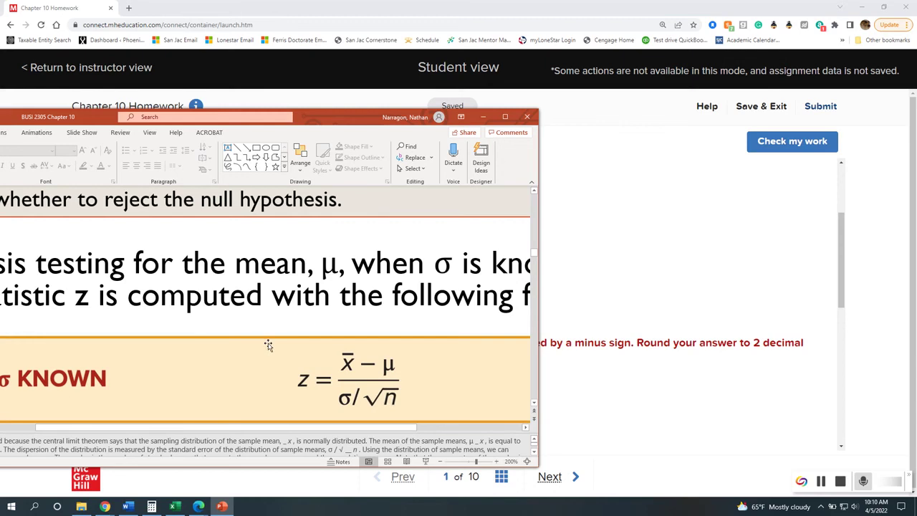
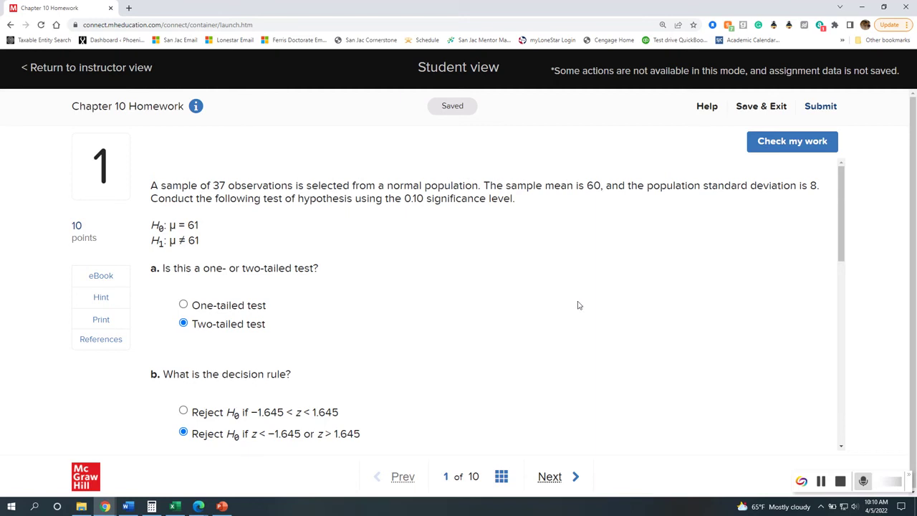
# - Open the scientific Calculator, clear its display, and arrange it and the formula slide so the problem data remains readable
pyautogui.click(151, 506)
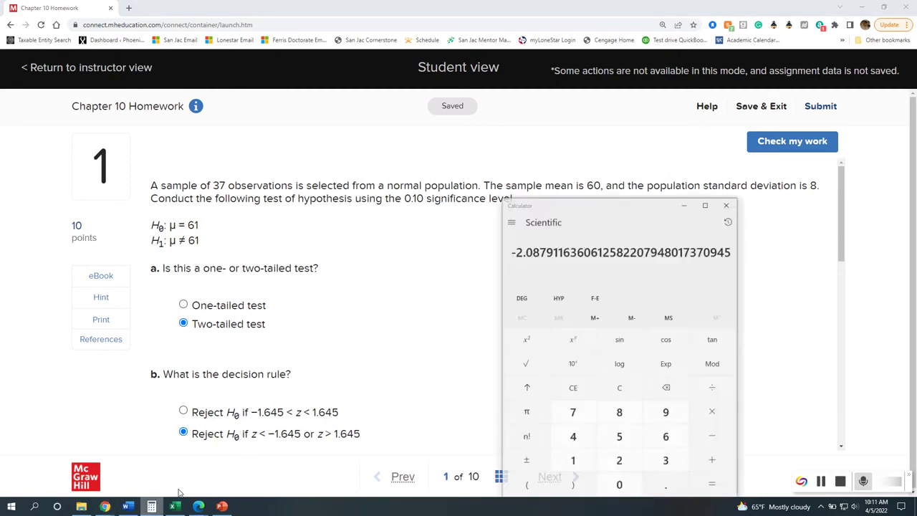
pyautogui.click(595, 382)
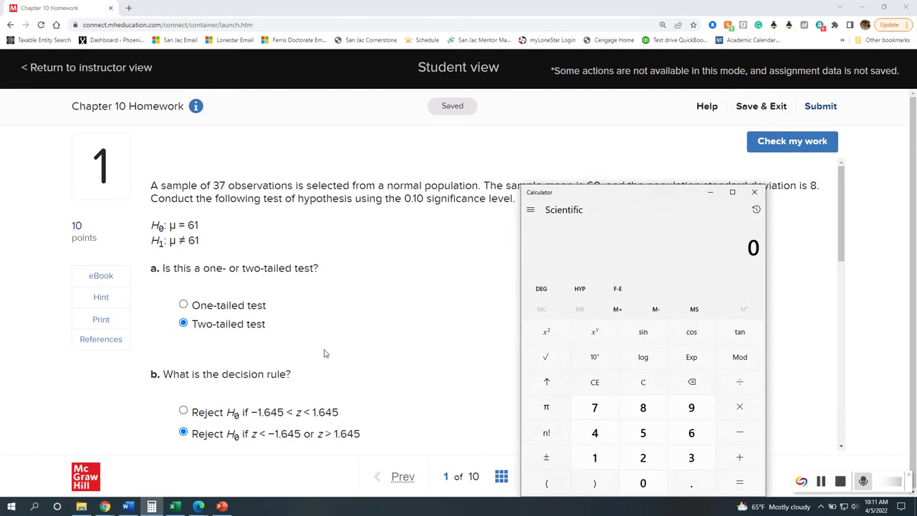
pyautogui.hotkey('alt', 'Tab')
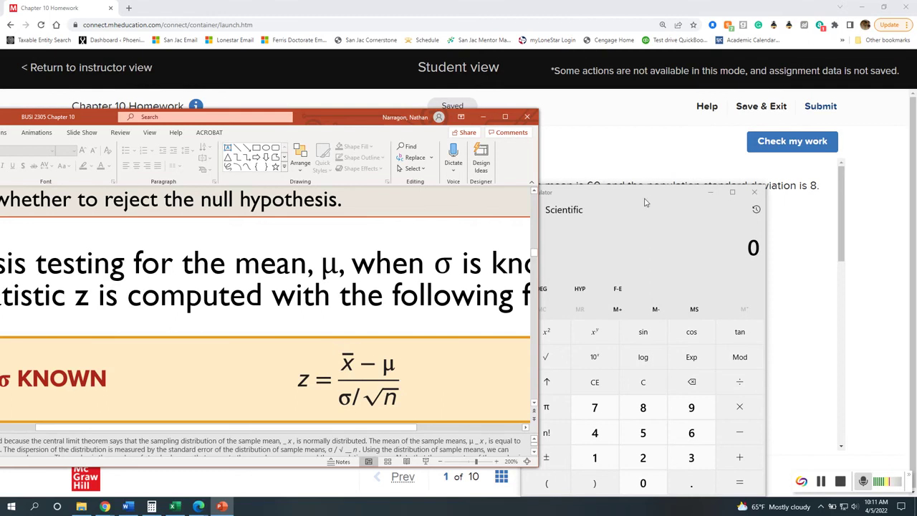
pyautogui.moveTo(350, 123); pyautogui.dragTo(119, 4)
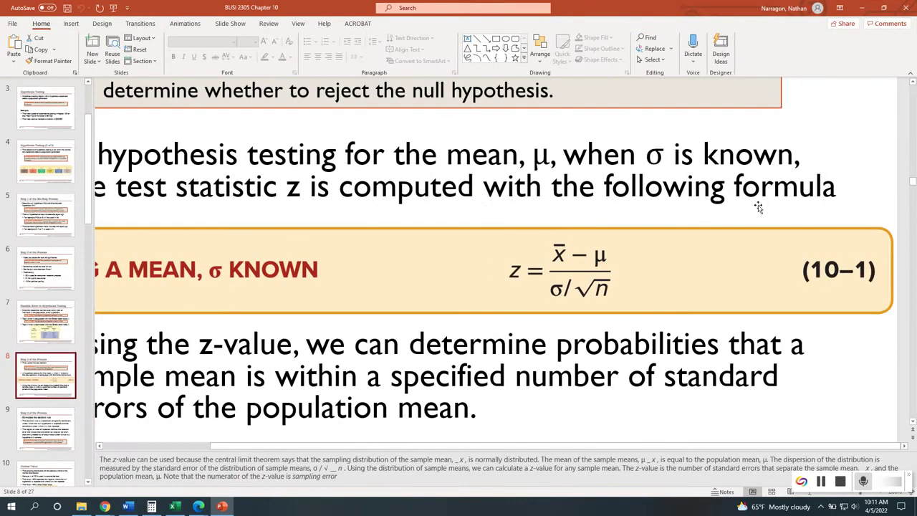
pyautogui.moveTo(430, 6); pyautogui.dragTo(90, 11)
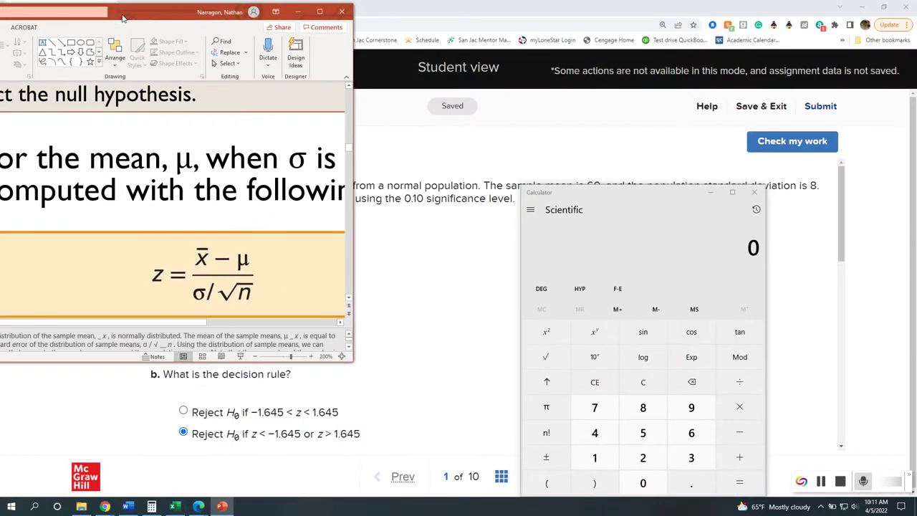
pyautogui.moveTo(630, 203); pyautogui.dragTo(561, 248)
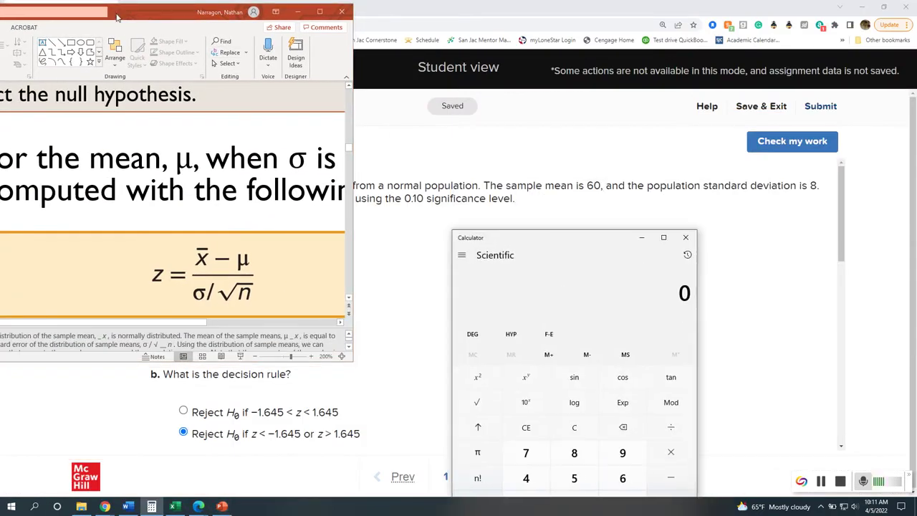
pyautogui.moveTo(117, 13); pyautogui.dragTo(23, 31)
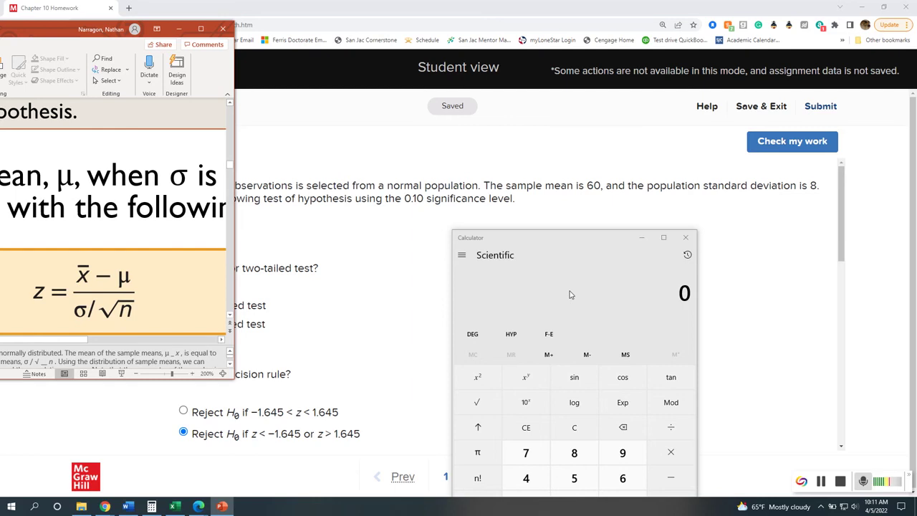
# - Enter the numerator (60 - 61) in the Calculator, keeping the z formula slide in view
pyautogui.click(550, 247)
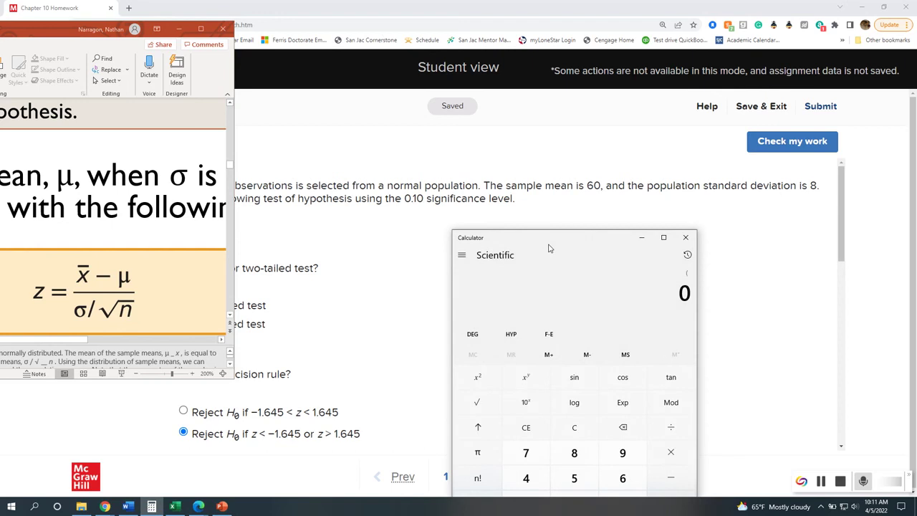
pyautogui.write('60 - 61')
pyautogui.click(46, 34)
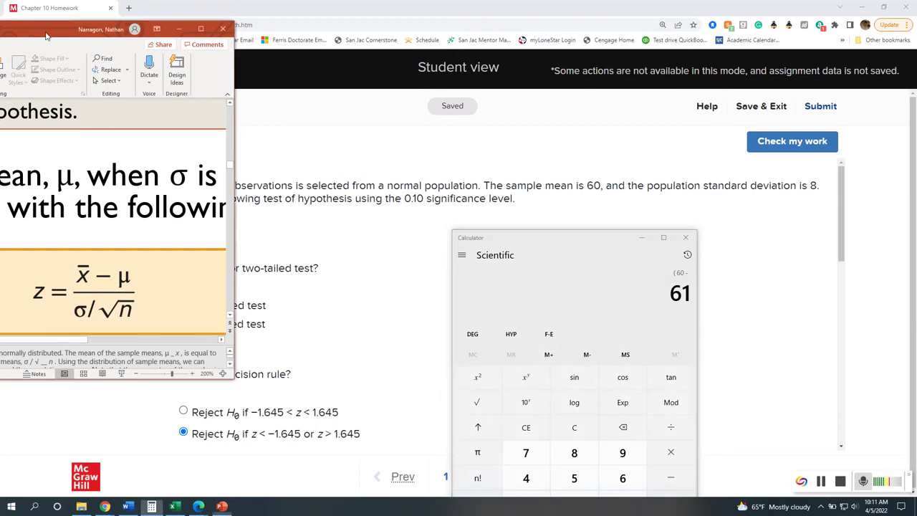
pyautogui.moveTo(45, 34); pyautogui.dragTo(167, 76)
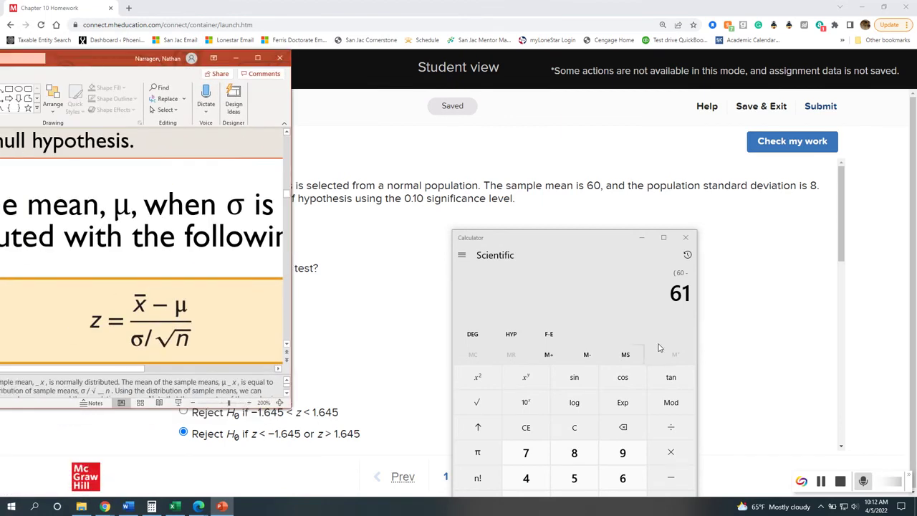
pyautogui.click(618, 307)
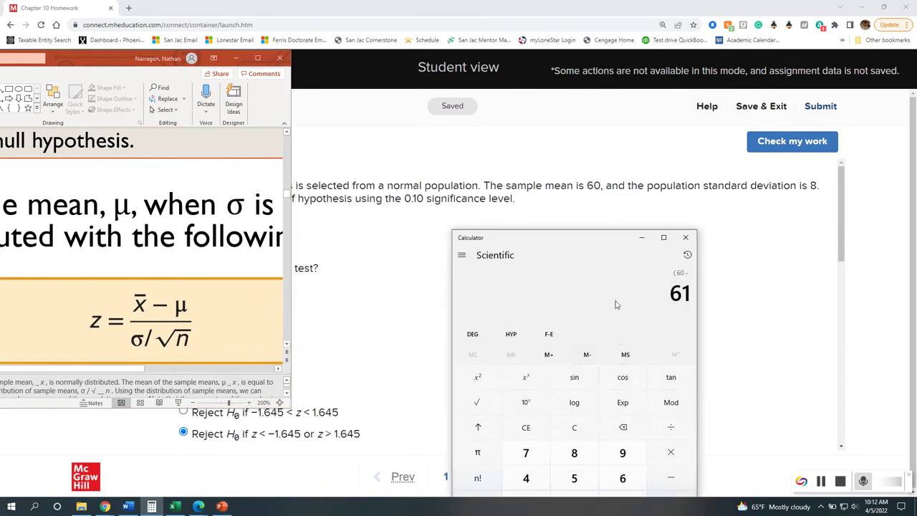
pyautogui.write(')')
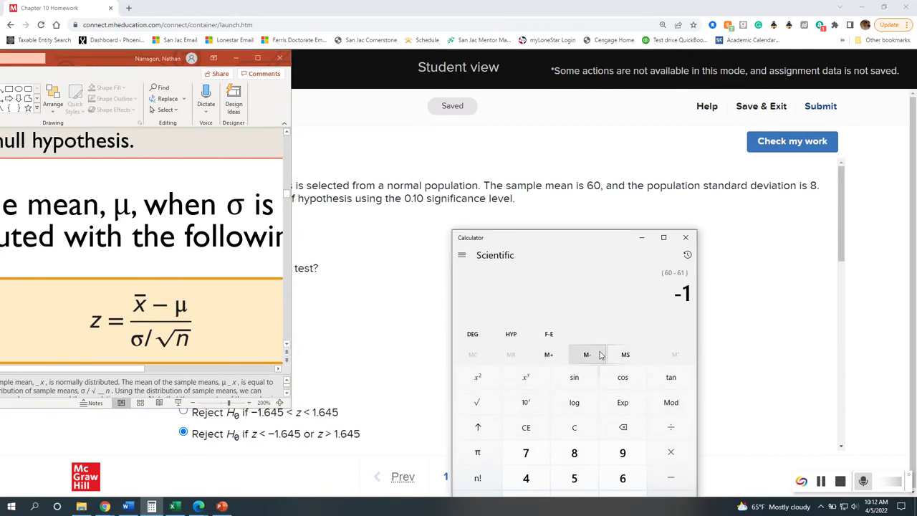
# - Divide the numerator by an opened parenthesis starting with the standard deviation 8 and a division sign
pyautogui.write('/')
pyautogui.write('(')
pyautogui.write('8')
pyautogui.press('/')
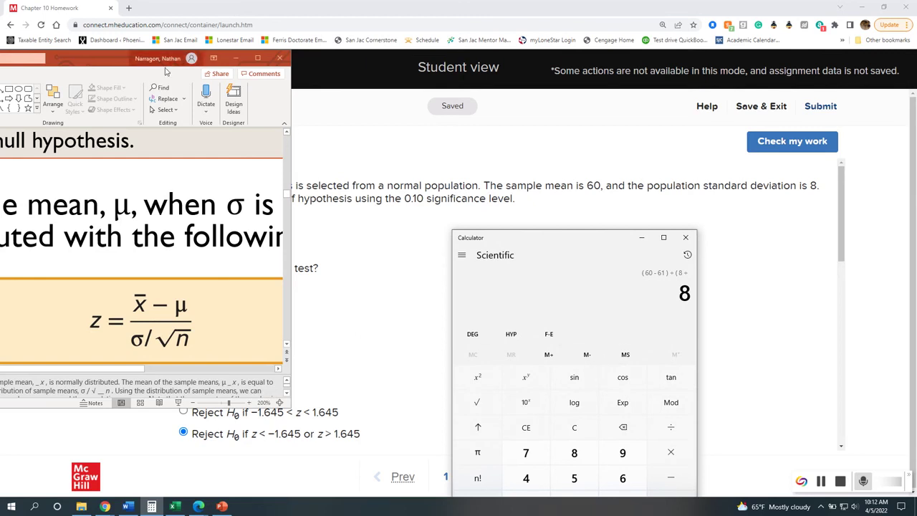
# - Reposition the PowerPoint slide below the problem's first line to consult the z formula, and return to the homework page
pyautogui.moveTo(214, 58); pyautogui.dragTo(118, 129)
pyautogui.click(33, 133)
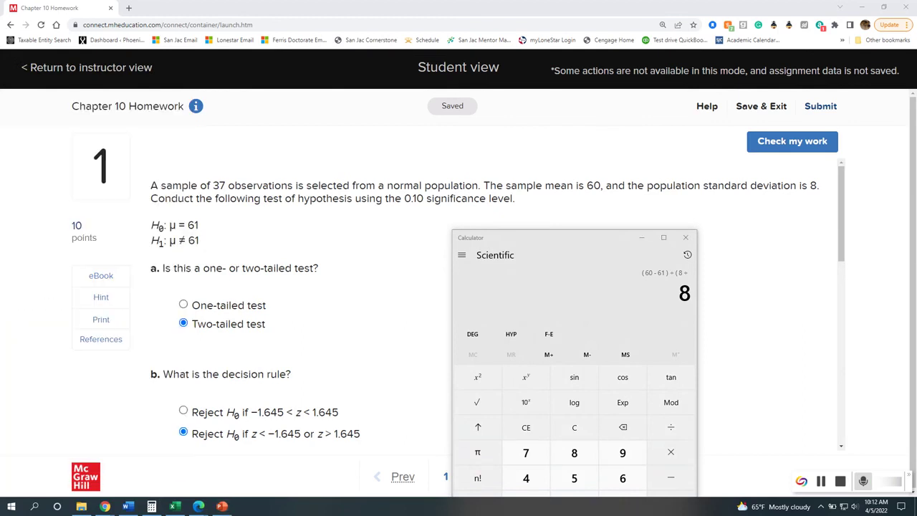
pyautogui.click(222, 506)
pyautogui.moveTo(374, 117); pyautogui.dragTo(177, 203)
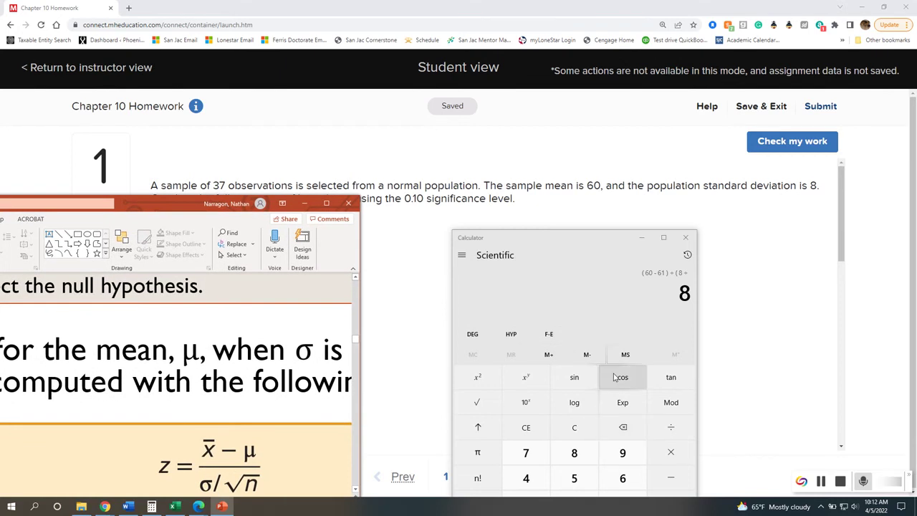
pyautogui.click(574, 227)
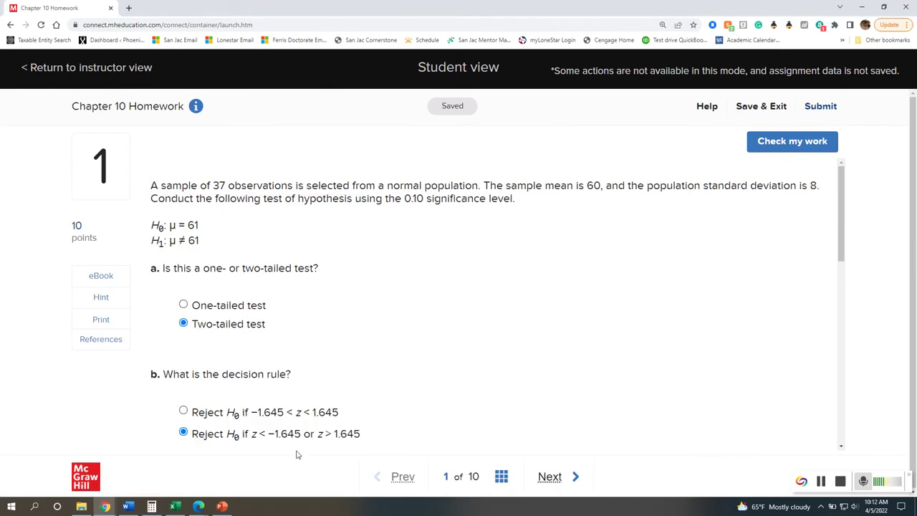
# - Return to the Calculator, complete the denominator with the square root of 37, close the parenthesis, and evaluate the expression
pyautogui.click(151, 506)
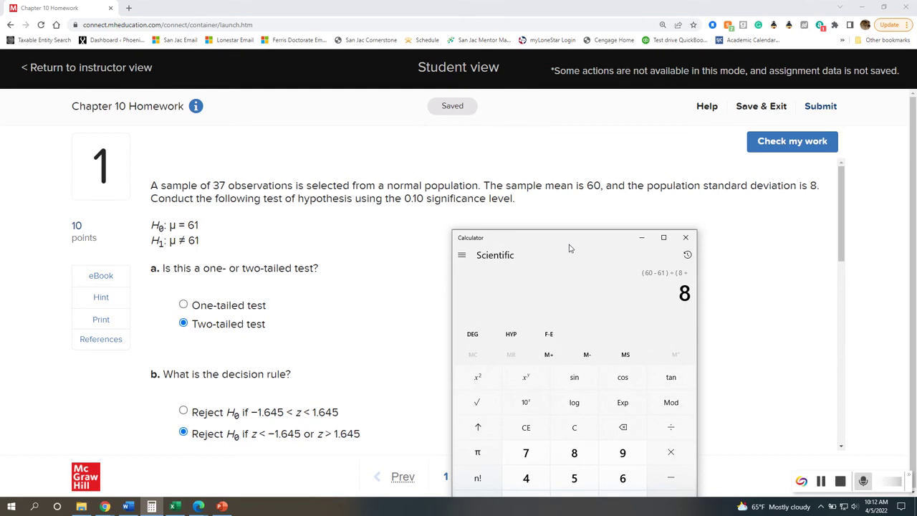
pyautogui.write('37')
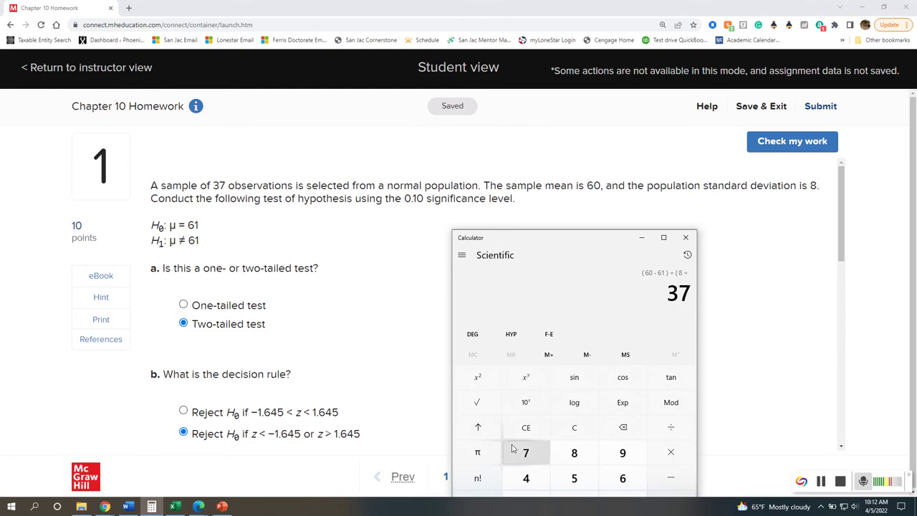
pyautogui.click(477, 402)
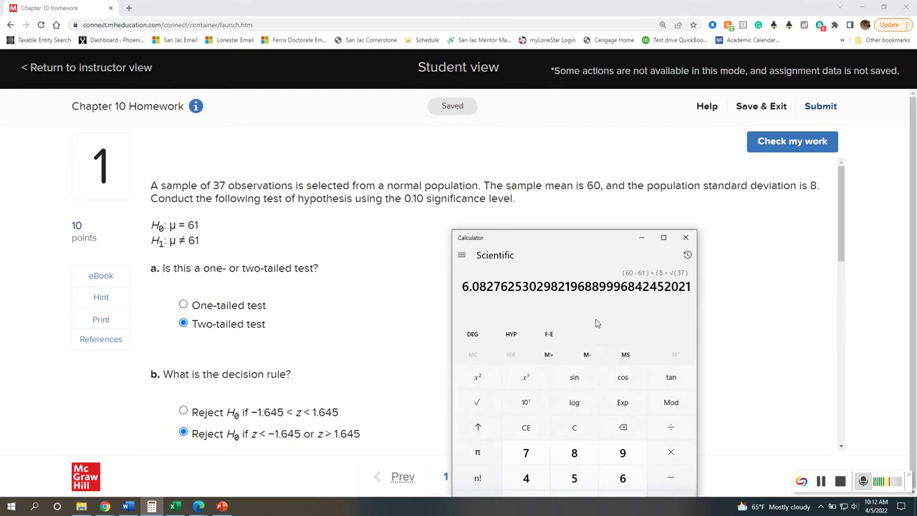
pyautogui.write(')')
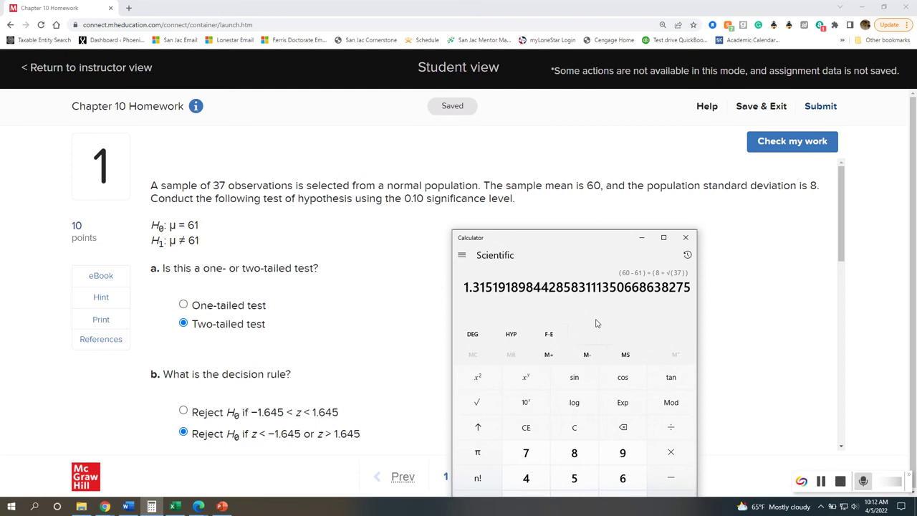
pyautogui.press('Return')
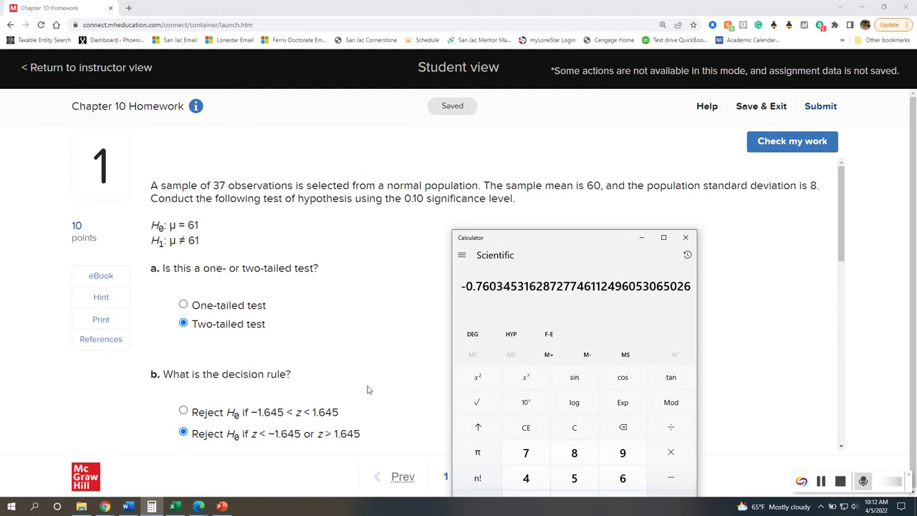
# - Enter -0.76 as the value of the test statistic in part c and check the work
pyautogui.scroll(-3, 412, 394)
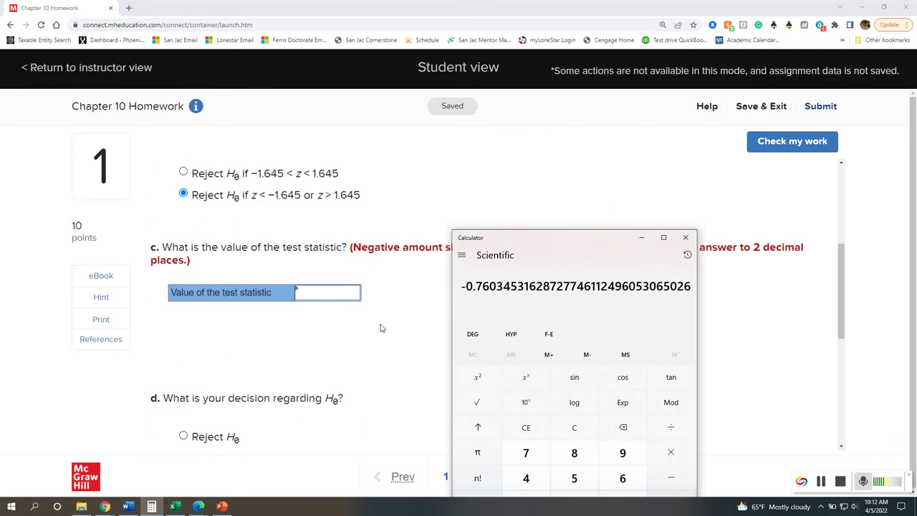
pyautogui.moveTo(582, 245); pyautogui.dragTo(614, 270)
pyautogui.click(339, 293)
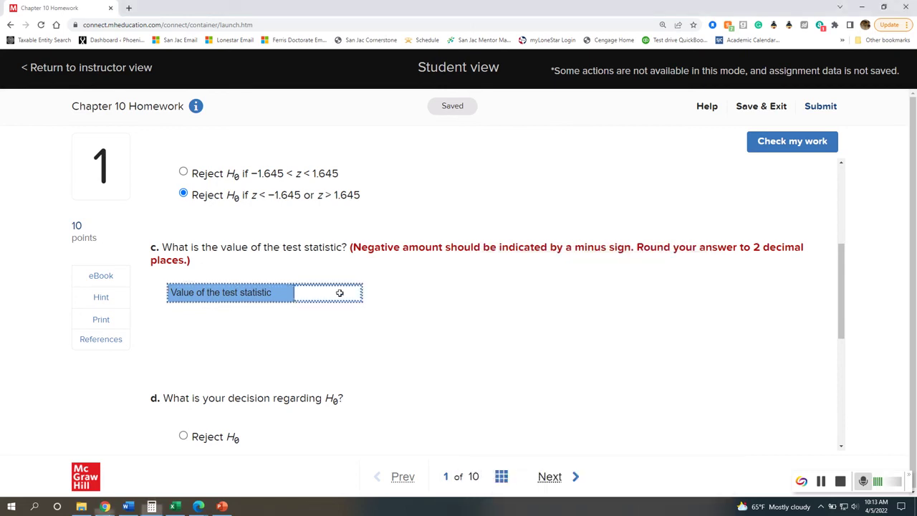
pyautogui.click(340, 293)
pyautogui.write('-')
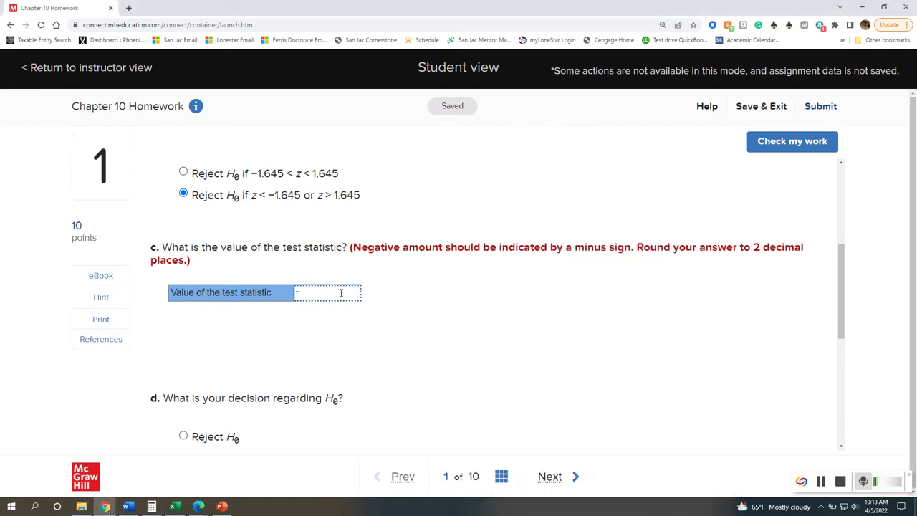
pyautogui.write('.')
pyautogui.write('07')
pyautogui.write('.7')
pyautogui.write('6')
pyautogui.click(810, 147)
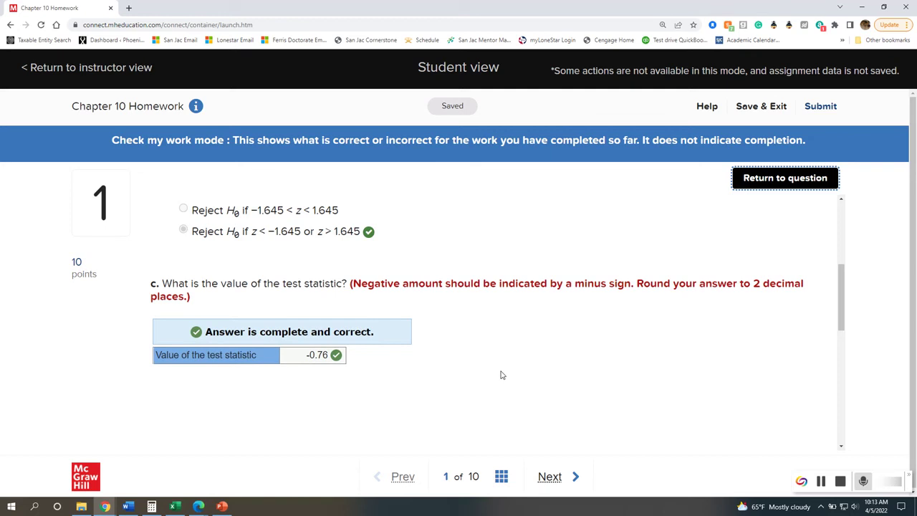
# - Bring up the PowerPoint z formula slide, minimize it, and return from the check results to the question
pyautogui.click(228, 506)
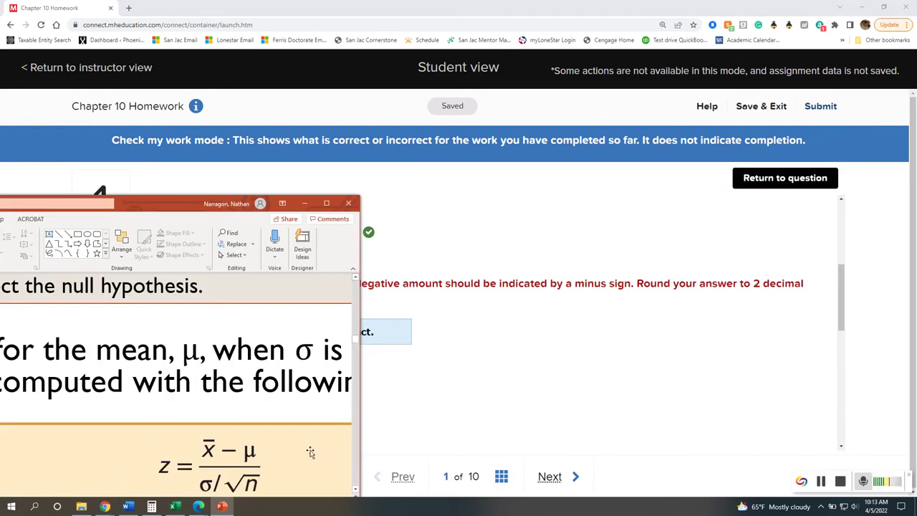
pyautogui.click(304, 203)
pyautogui.scroll(-2, 471, 400)
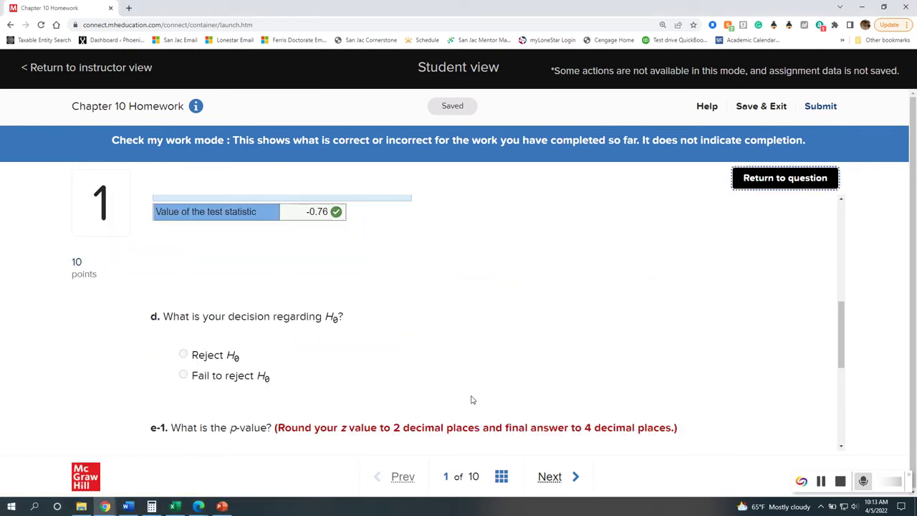
pyautogui.click(779, 180)
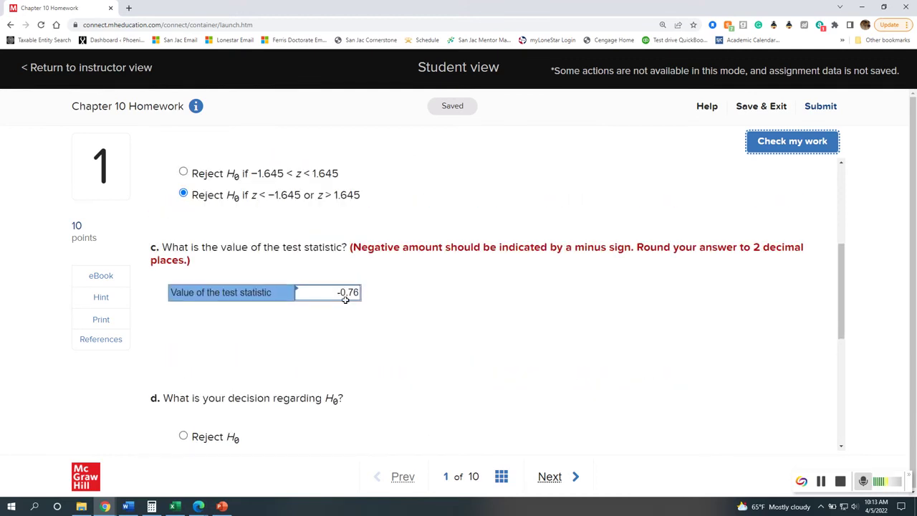
# - Compare the test statistic with the decision rule, choose Fail to reject H0 in part d, check it and return to the question
pyautogui.scroll(1, 286, 250)
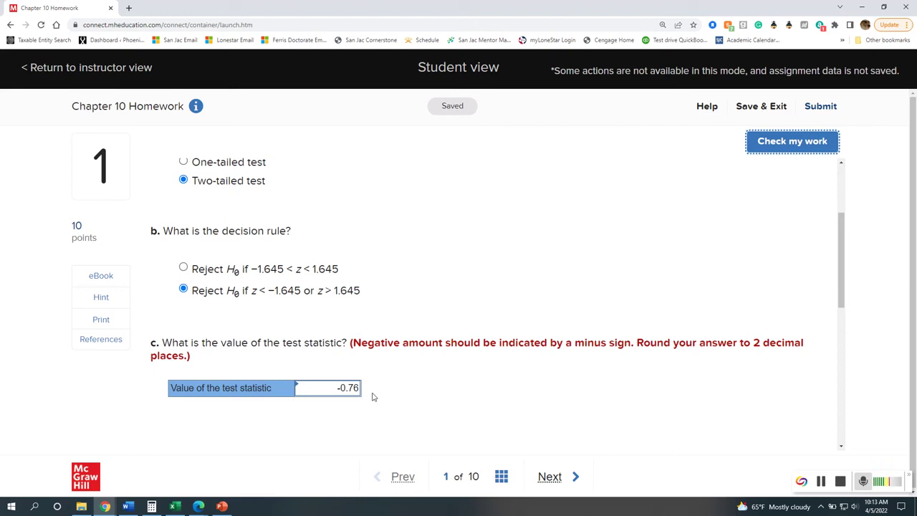
pyautogui.scroll(-1, 347, 398)
pyautogui.scroll(-3, 344, 390)
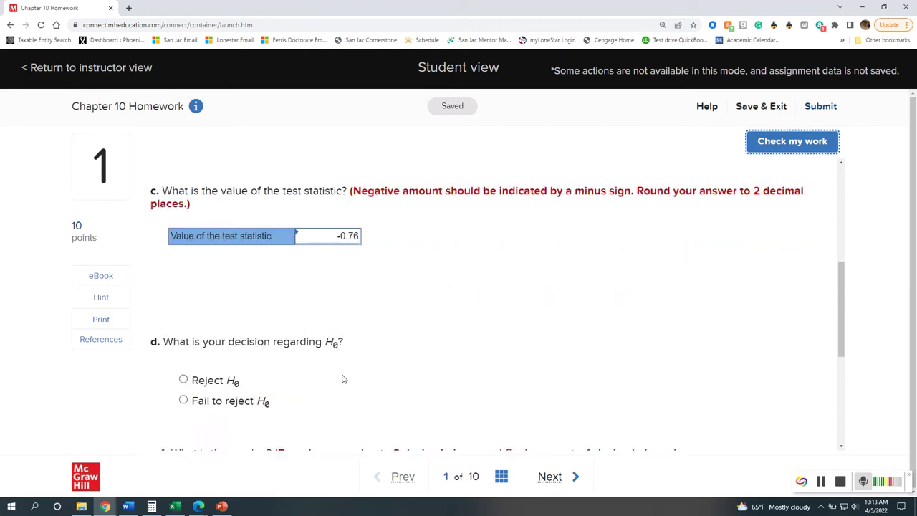
pyautogui.scroll(2, 341, 378)
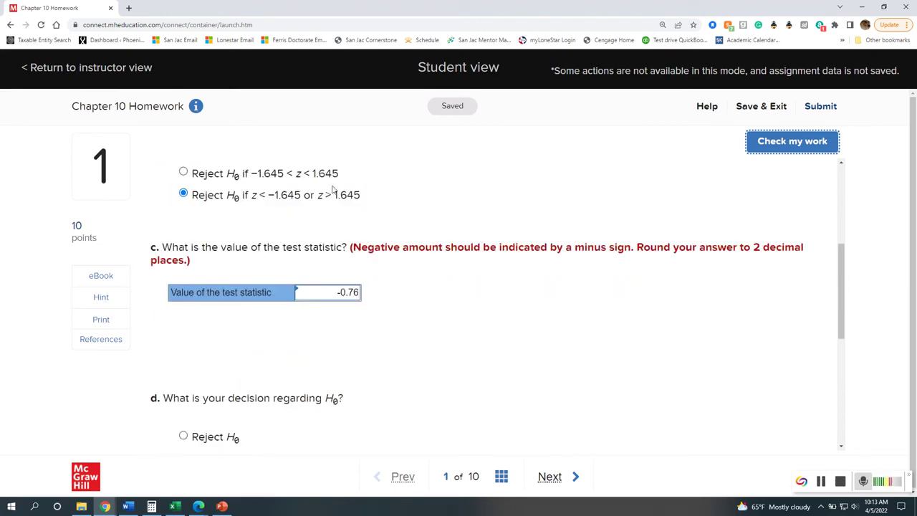
pyautogui.scroll(-2, 210, 398)
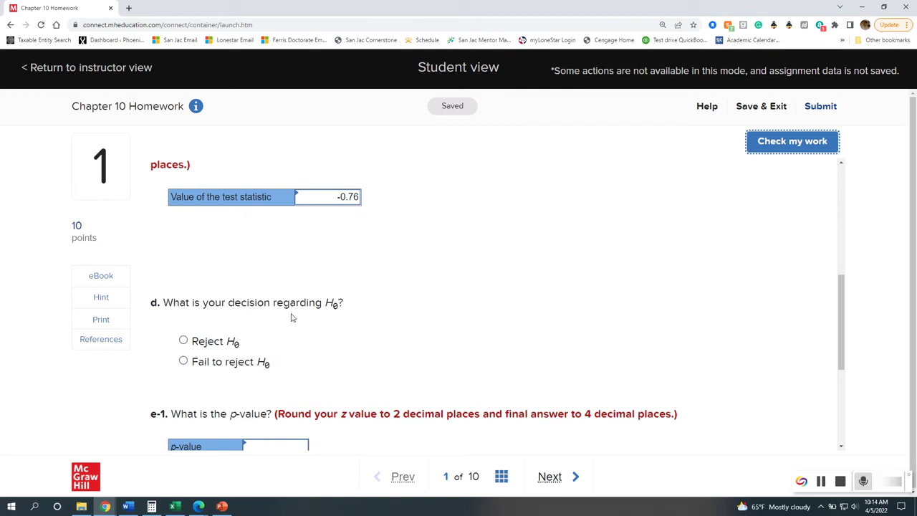
pyautogui.click(183, 362)
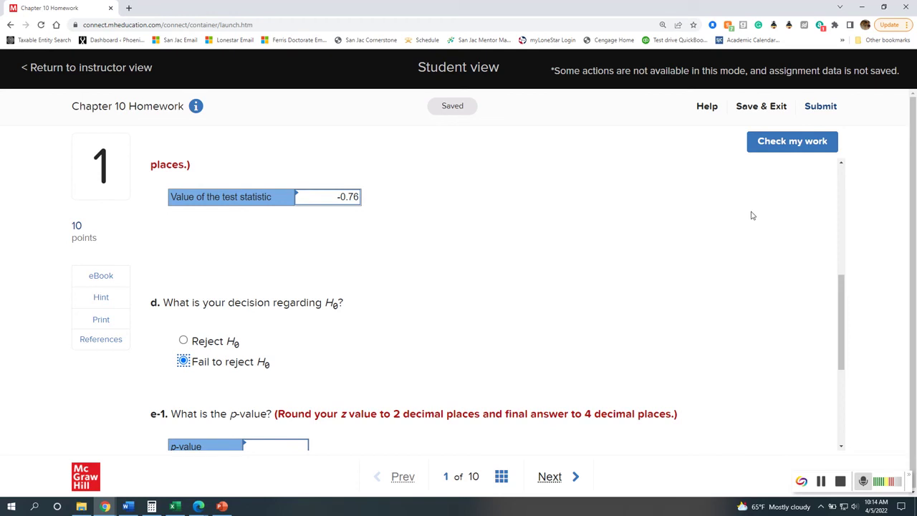
pyautogui.click(772, 148)
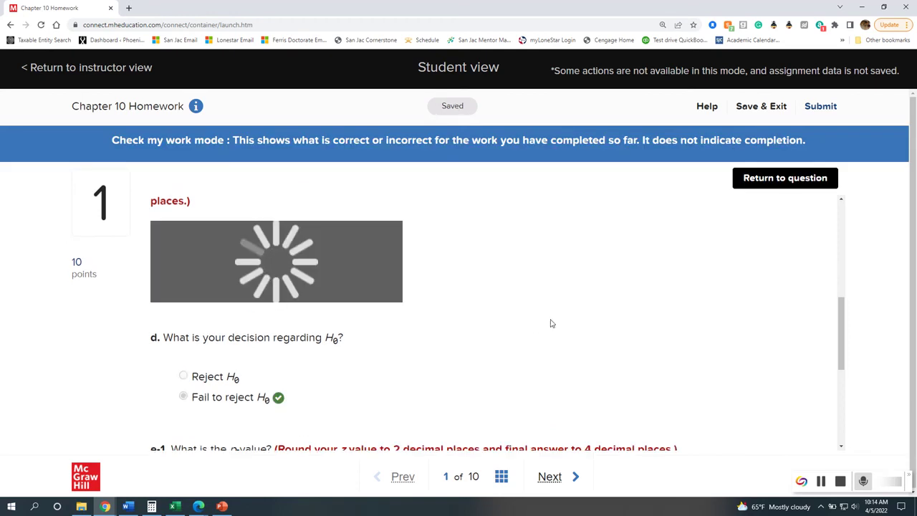
pyautogui.click(784, 189)
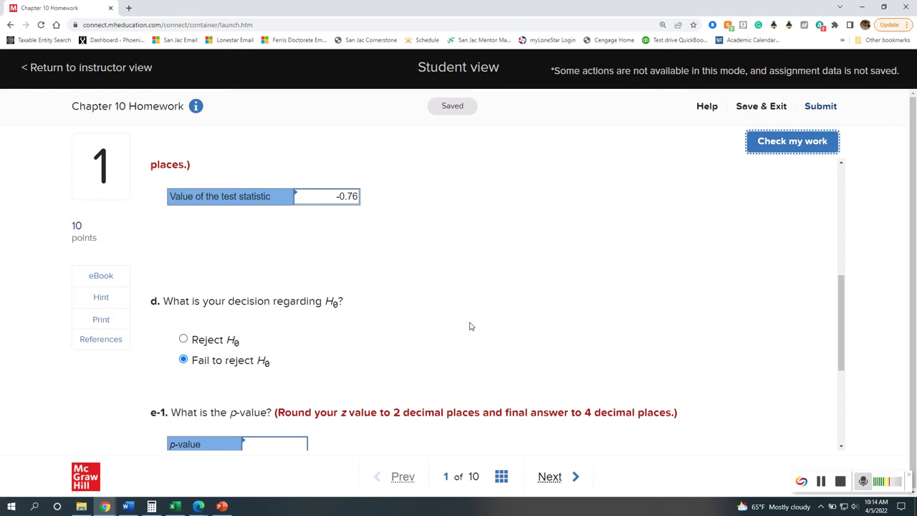
# - Read the p-value question e-1, then switch to the eBook window and open B.3 Areas under the Normal Curve
pyautogui.scroll(-3, 496, 345)
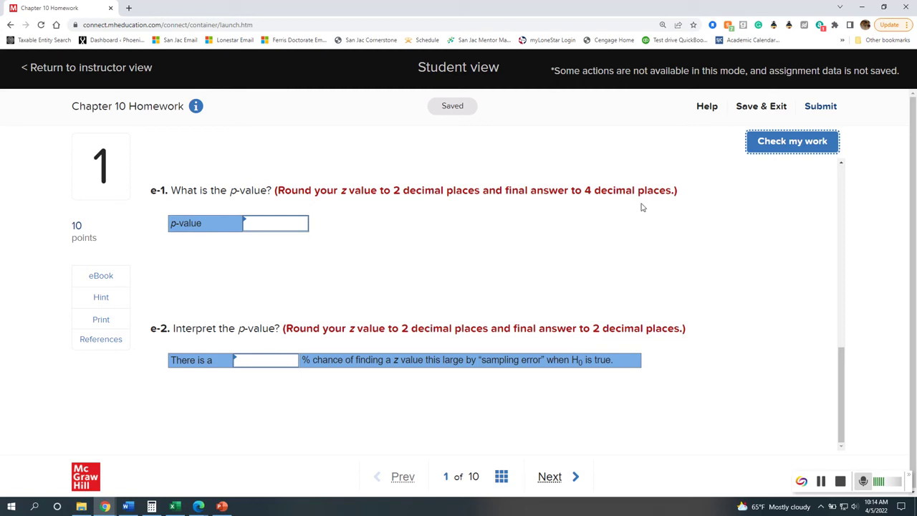
pyautogui.scroll(4, 399, 283)
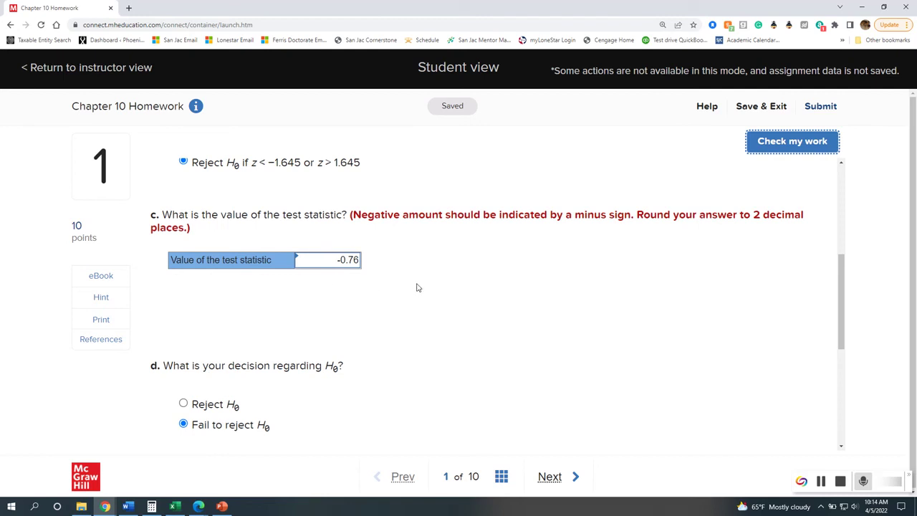
pyautogui.scroll(-2, 417, 283)
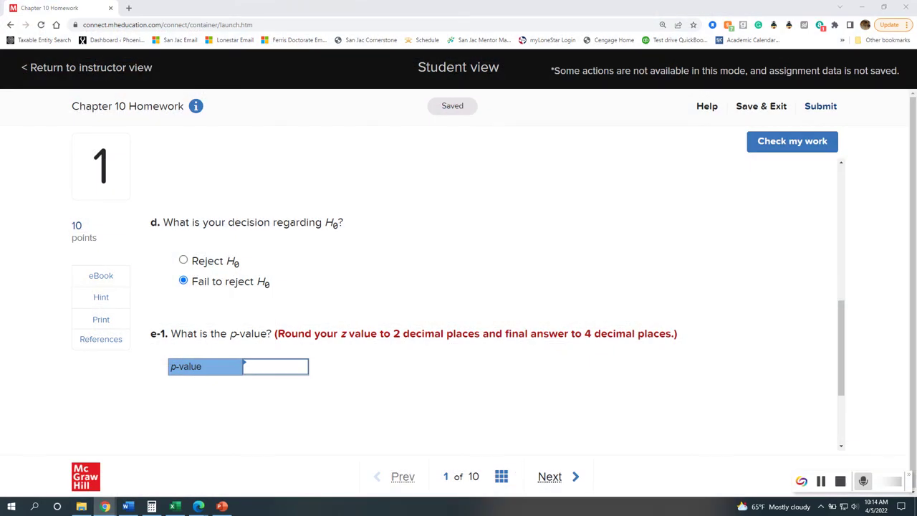
pyautogui.hotkey('alt', 'Tab')
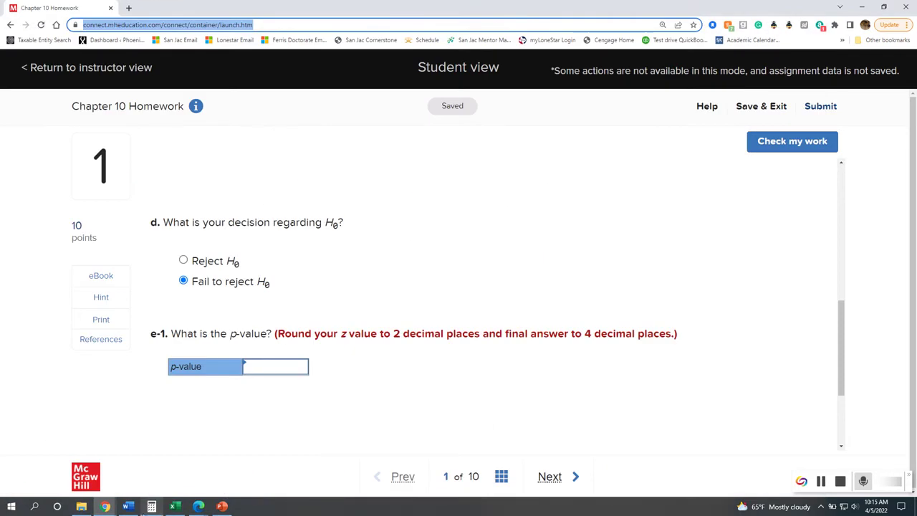
pyautogui.moveTo(105, 506)
pyautogui.click(174, 476)
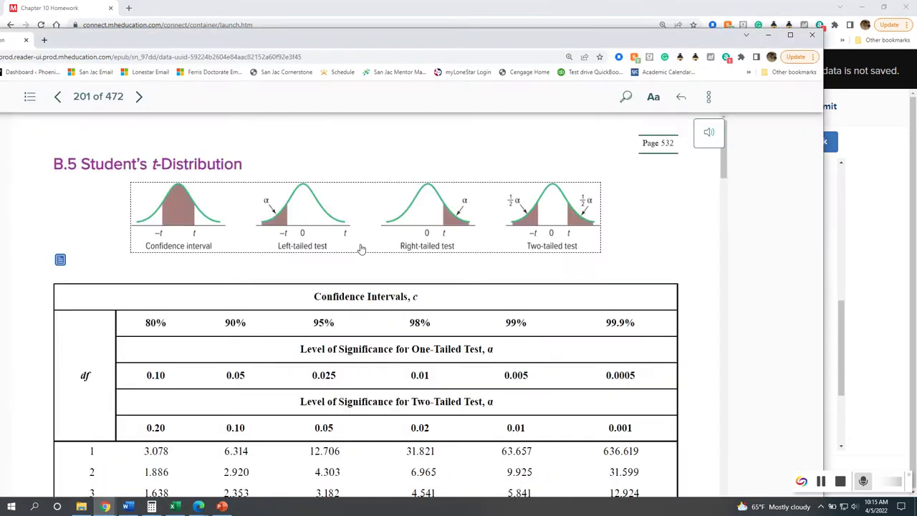
pyautogui.click(25, 99)
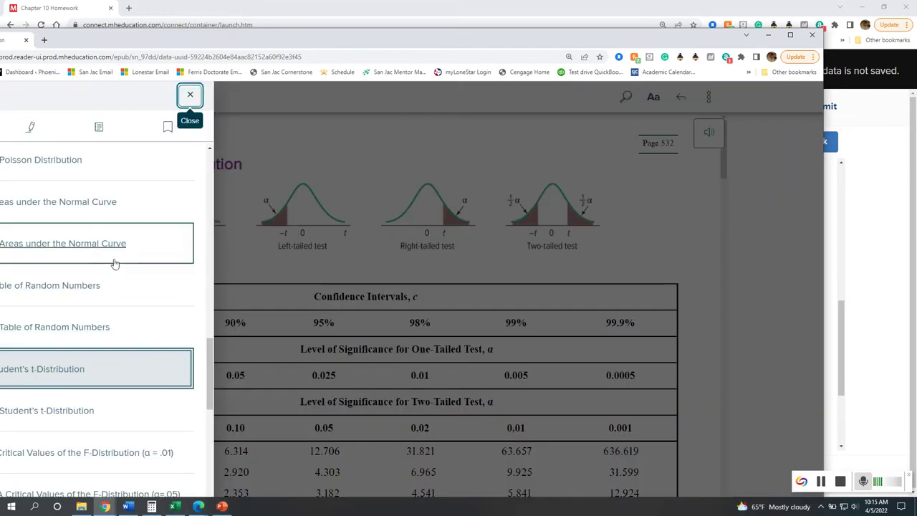
pyautogui.click(114, 205)
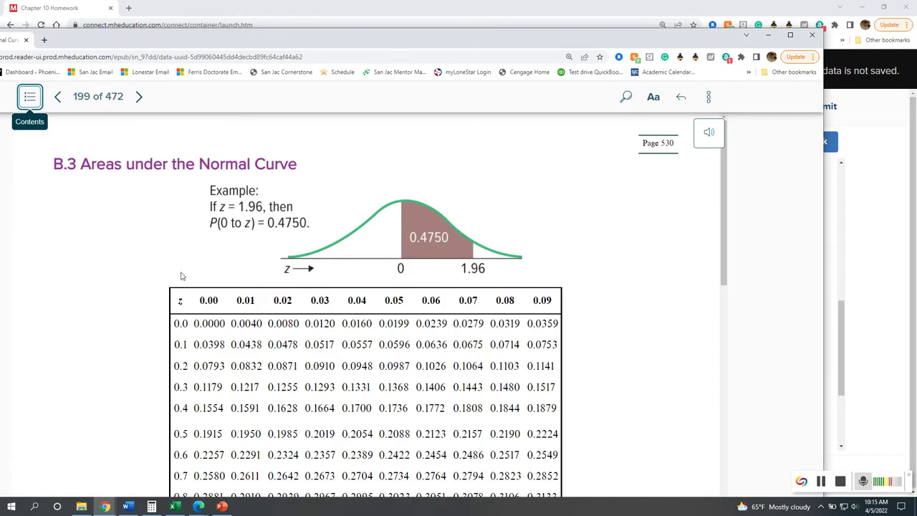
# - Reposition the eBook window below the upper part of the homework page, and return to the part c test statistic
pyautogui.scroll(-2, 180, 272)
pyautogui.scroll(2, 184, 267)
pyautogui.scroll(-4, 184, 270)
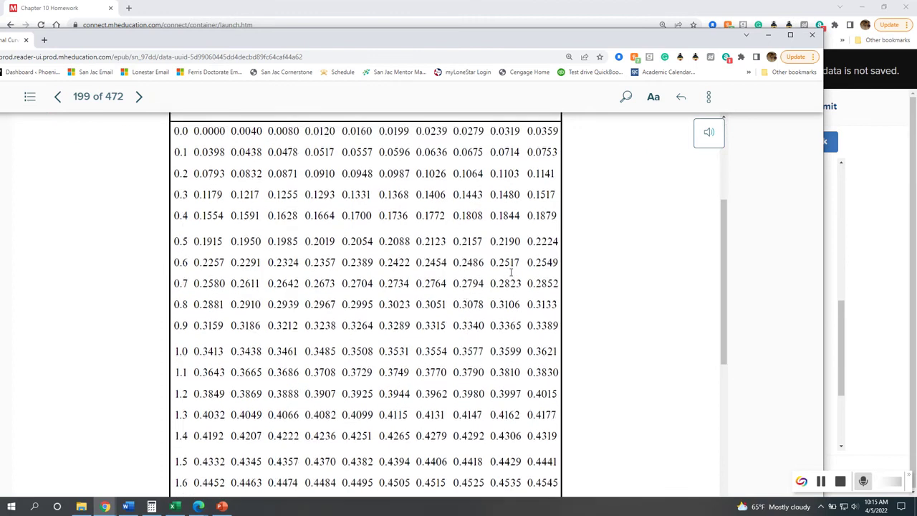
pyautogui.scroll(2, 215, 258)
pyautogui.moveTo(520, 42); pyautogui.dragTo(631, 288)
pyautogui.click(572, 260)
pyautogui.scroll(3, 546, 260)
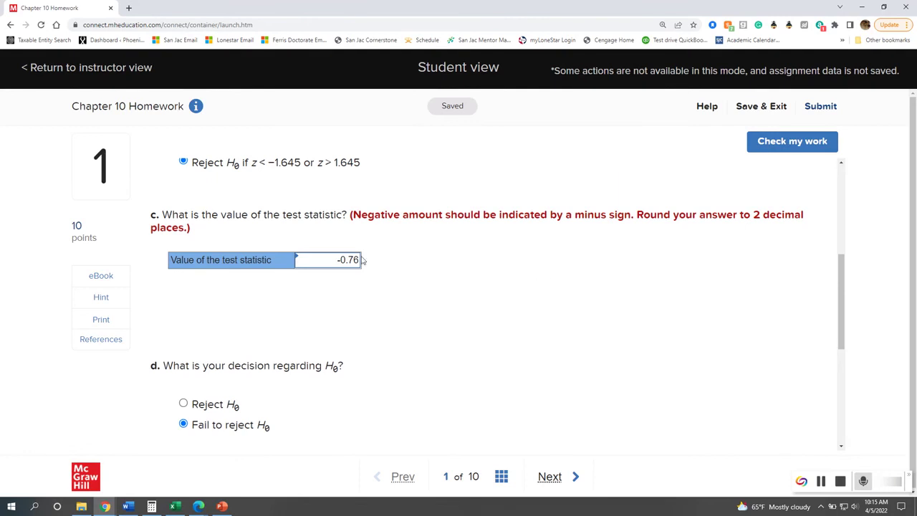
# - Switch back to the eBook's normal curve table and look up the area for z = 0.76
pyautogui.moveTo(224, 509)
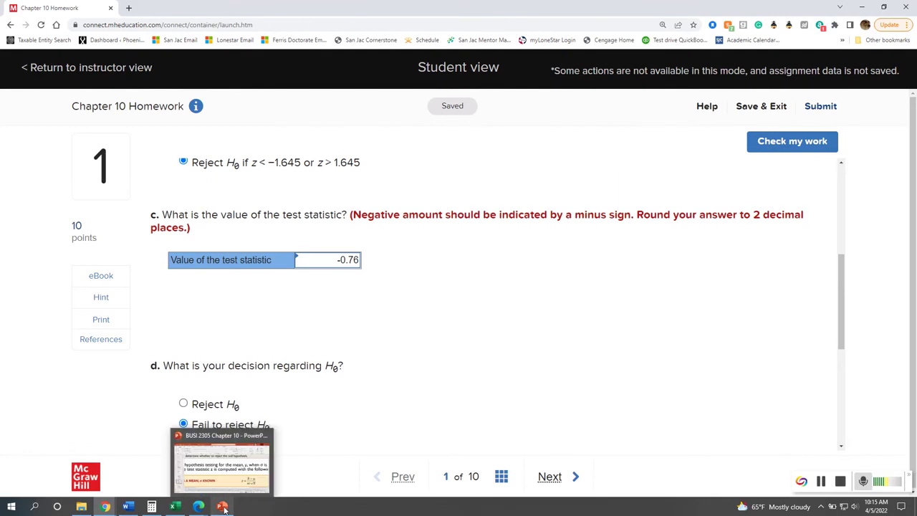
pyautogui.moveTo(105, 506)
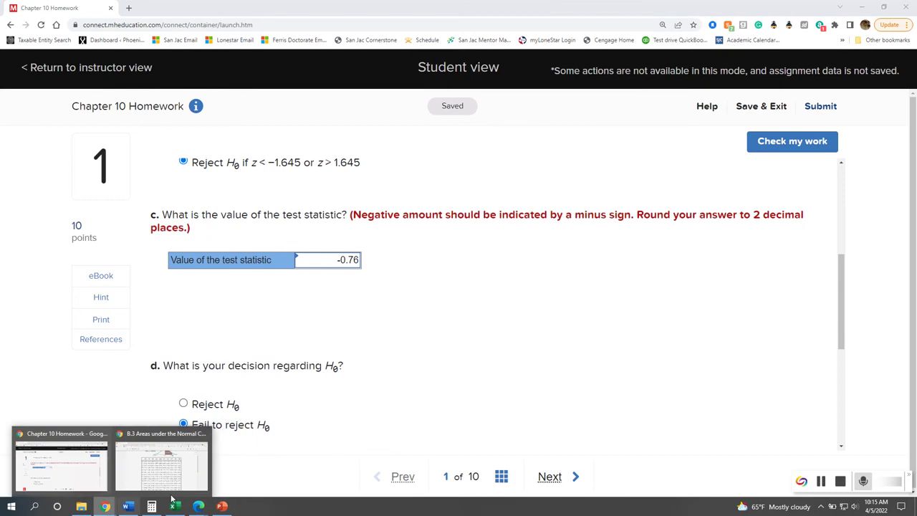
pyautogui.click(162, 473)
pyautogui.scroll(-3, 433, 430)
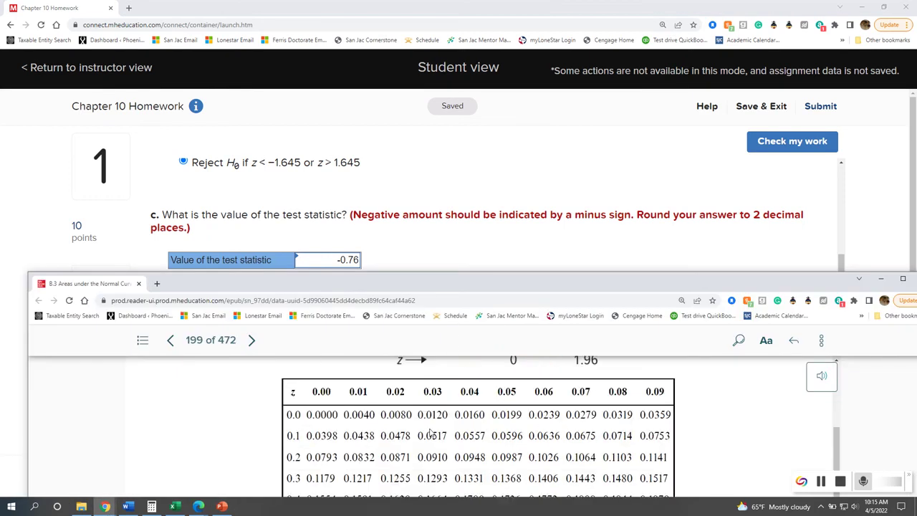
pyautogui.scroll(-2, 433, 432)
pyautogui.scroll(3, 240, 437)
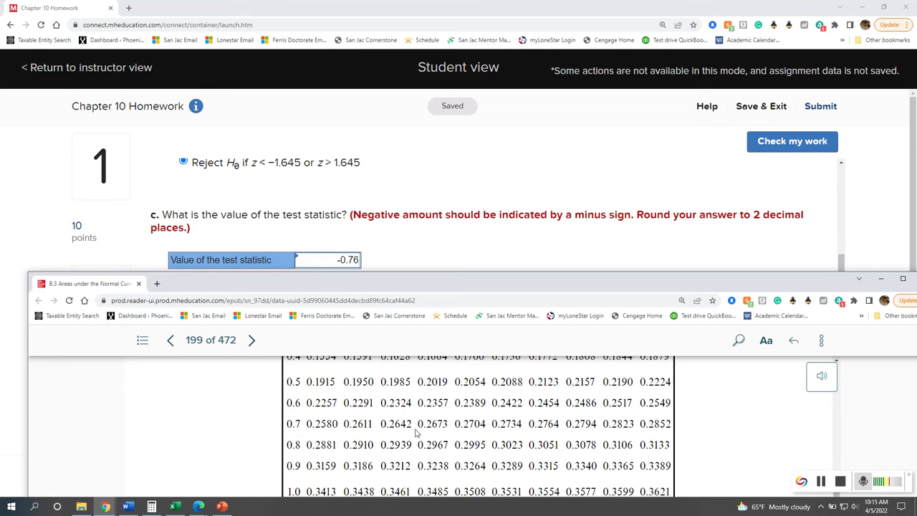
pyautogui.scroll(3, 416, 433)
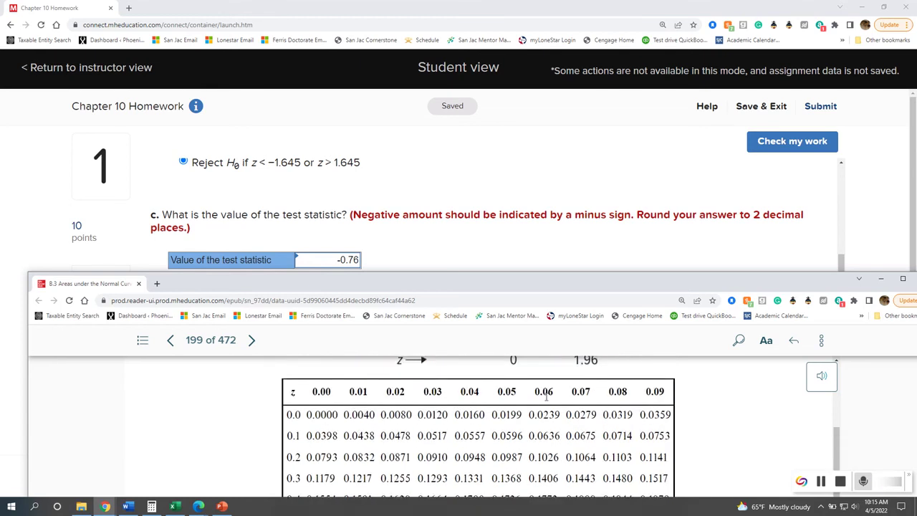
pyautogui.scroll(-2, 546, 397)
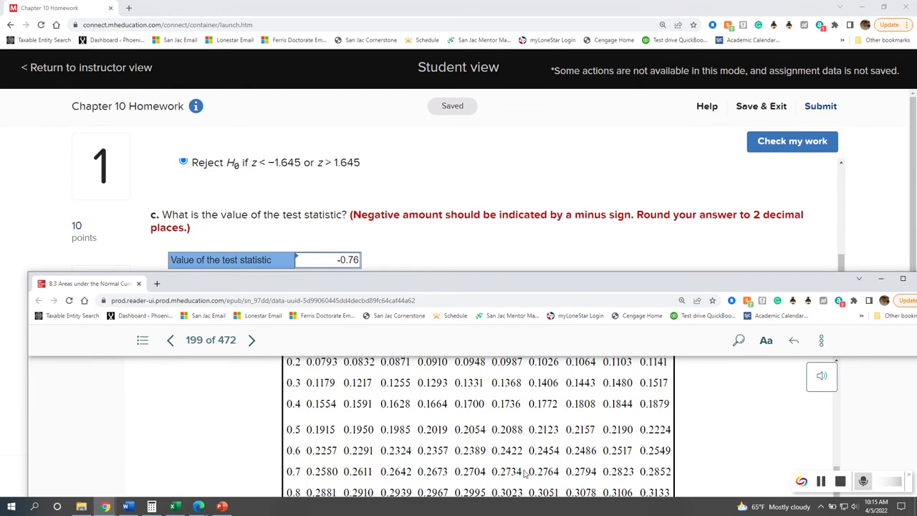
# - Highlight 0.2764, the table entry in row 0.7 under 0.06, in yellow and close the annotation options
pyautogui.moveTo(529, 472); pyautogui.dragTo(561, 475)
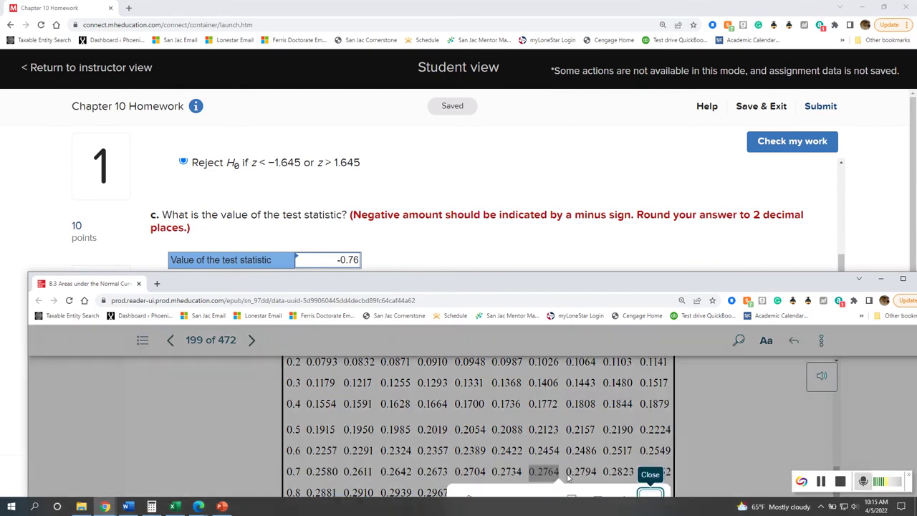
pyautogui.moveTo(620, 294); pyautogui.dragTo(620, 203)
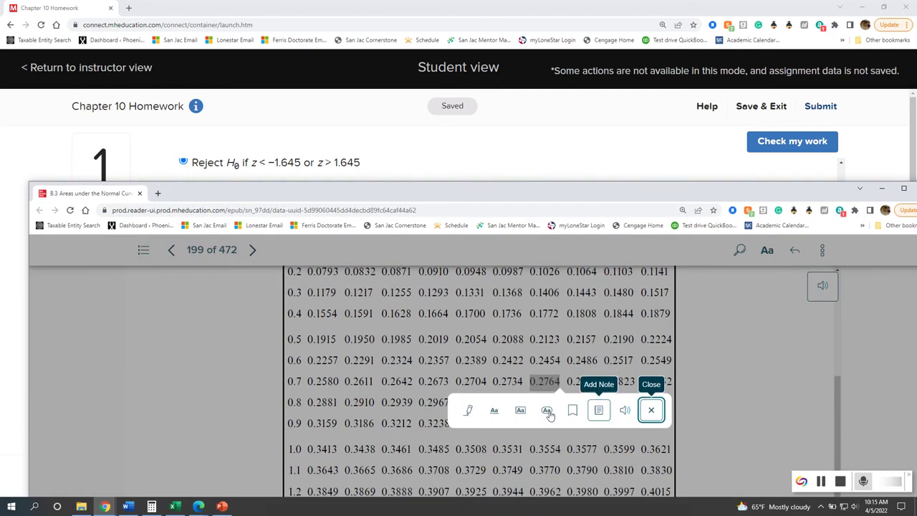
pyautogui.click(468, 412)
pyautogui.click(471, 445)
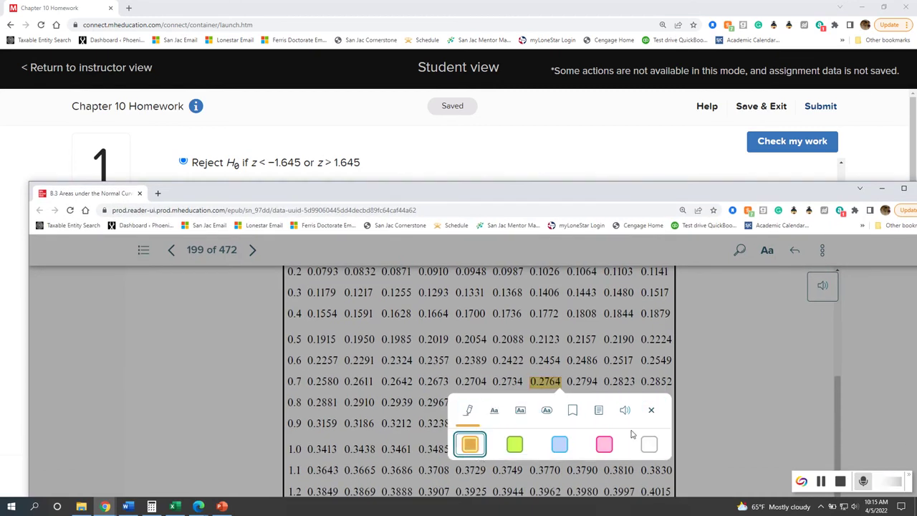
pyautogui.click(734, 415)
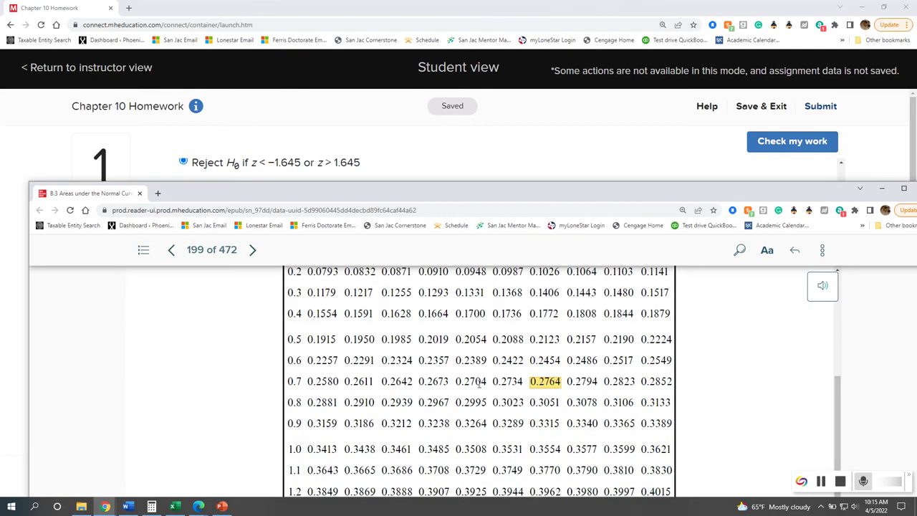
# - Move the eBook window aside with the highlighted table value still in view, and switch to the Calculator
pyautogui.scroll(2, 549, 389)
pyautogui.scroll(-2, 545, 389)
pyautogui.moveTo(546, 195); pyautogui.dragTo(154, 233)
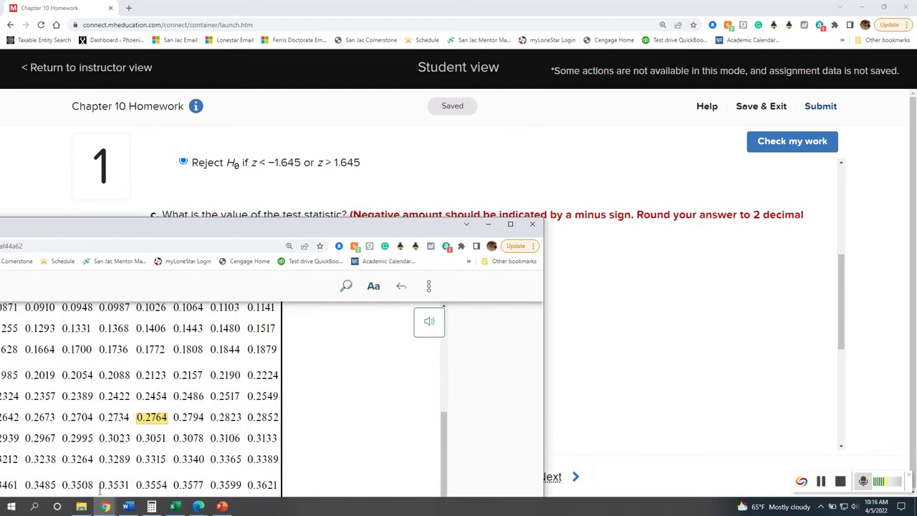
pyautogui.click(152, 507)
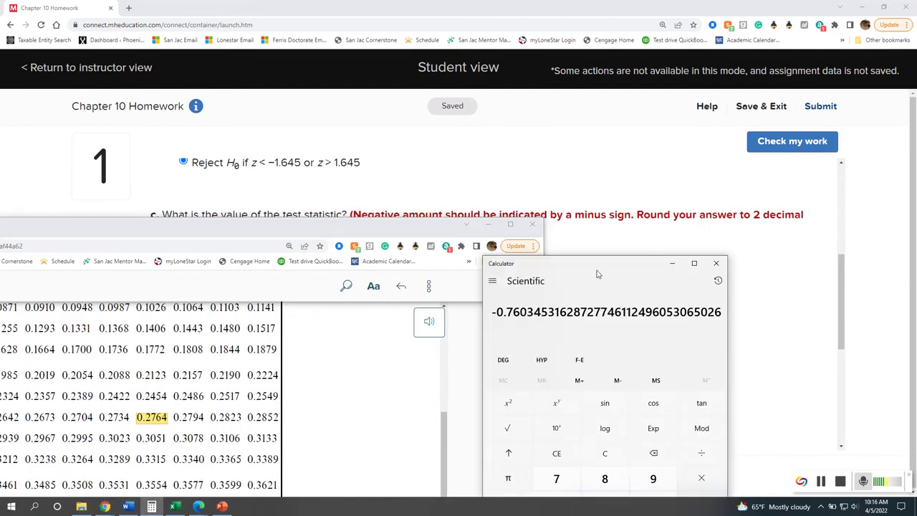
# - Move the Calculator clear of the eBook table and compute 0.5 − 0.2764, multiplied by 2
pyautogui.moveTo(597, 273); pyautogui.dragTo(680, 173)
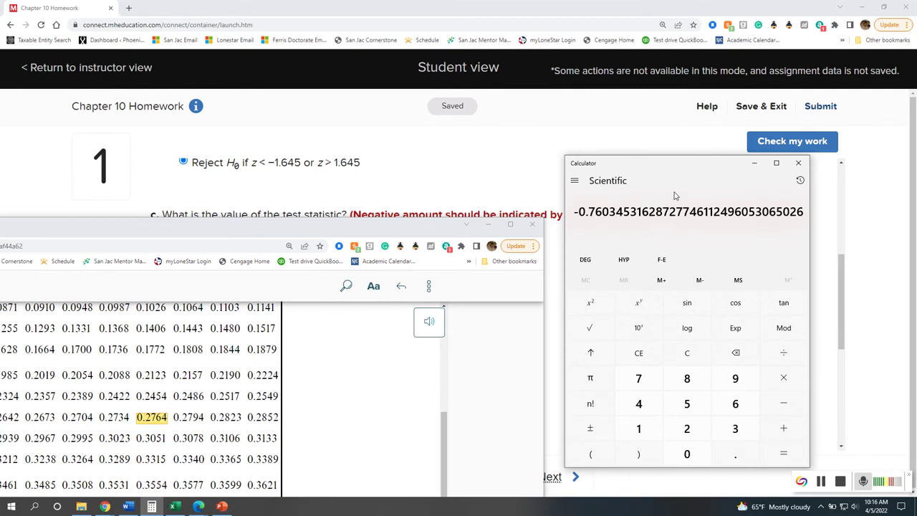
pyautogui.write('.5')
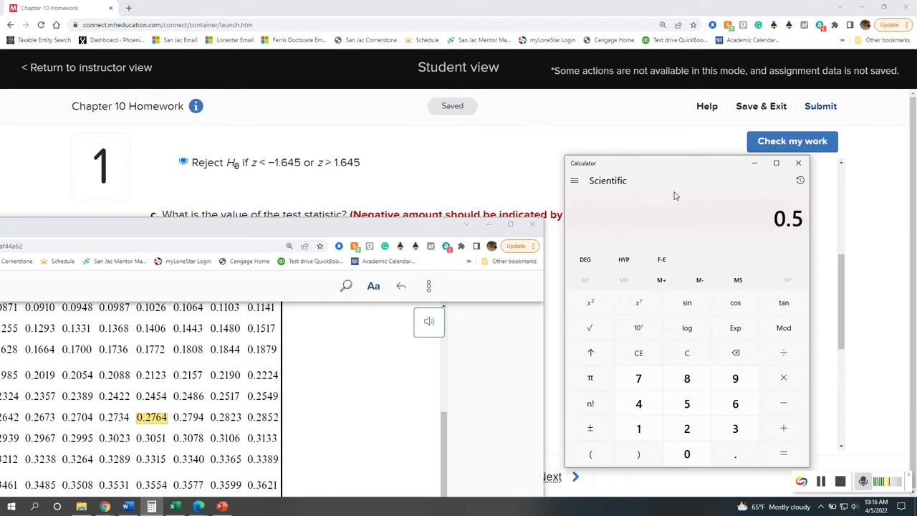
pyautogui.press('-')
pyautogui.write('.2764')
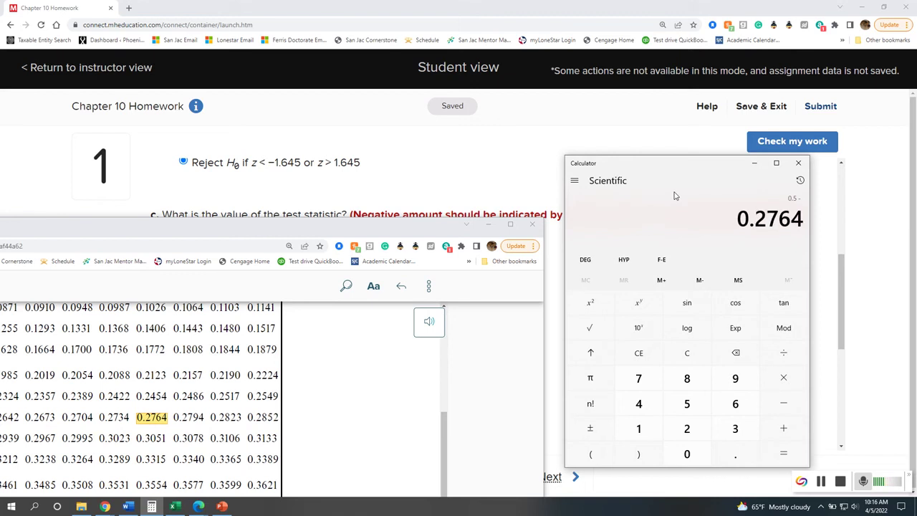
pyautogui.press('Return')
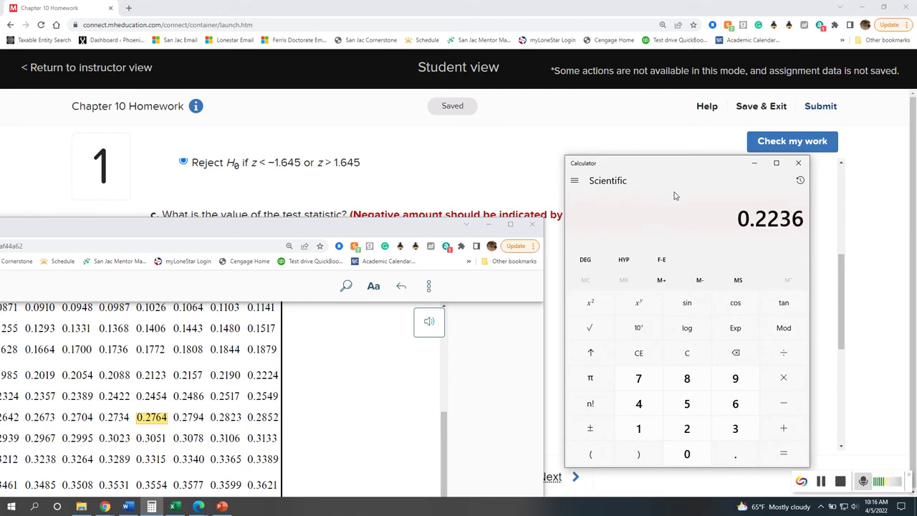
pyautogui.write('*2')
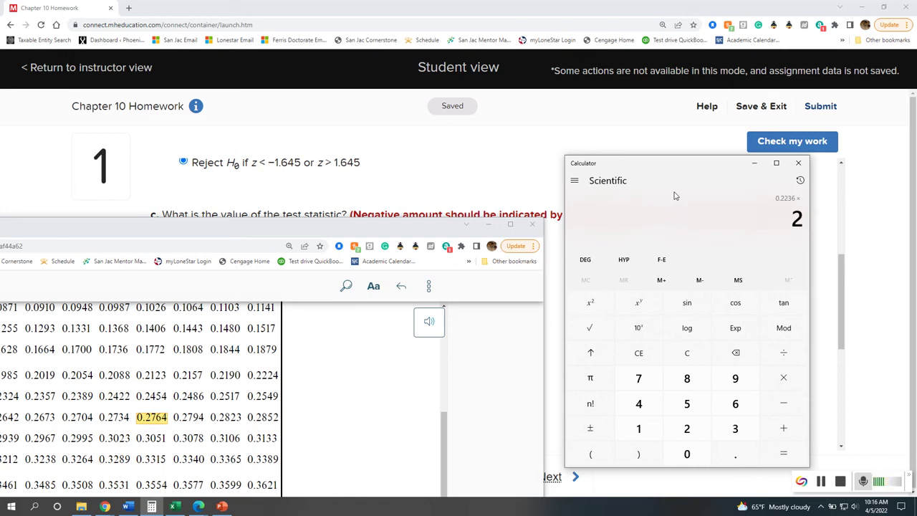
pyautogui.press('Return')
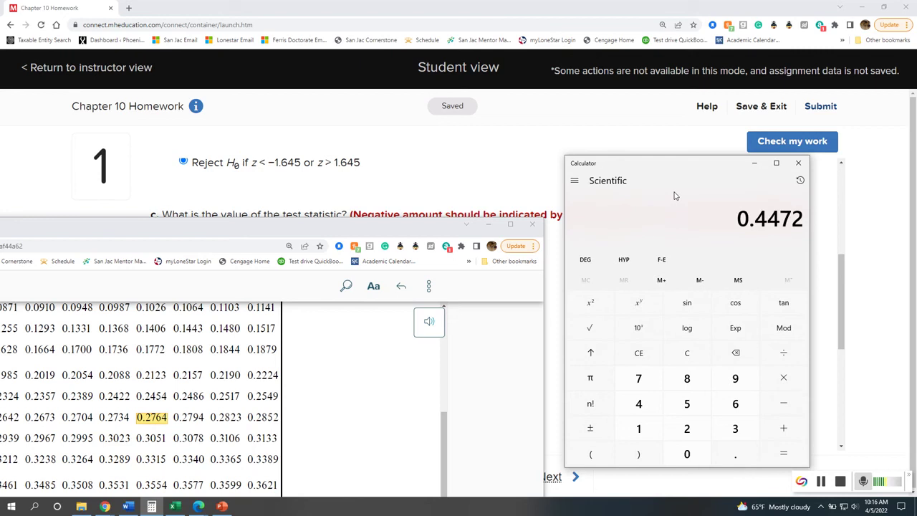
# - Return to the homework page, enter .4472 as the p-value in part e-1, and check the work
pyautogui.click(471, 172)
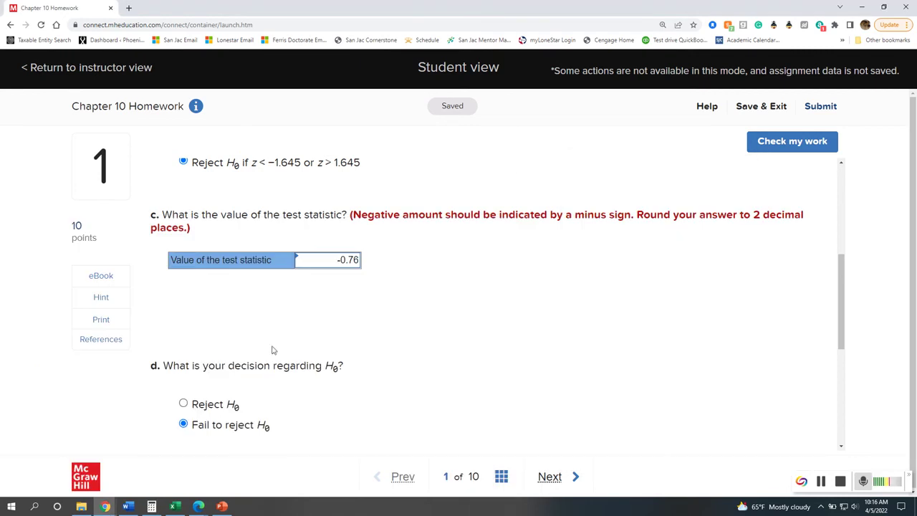
pyautogui.scroll(-3, 333, 344)
pyautogui.click(273, 323)
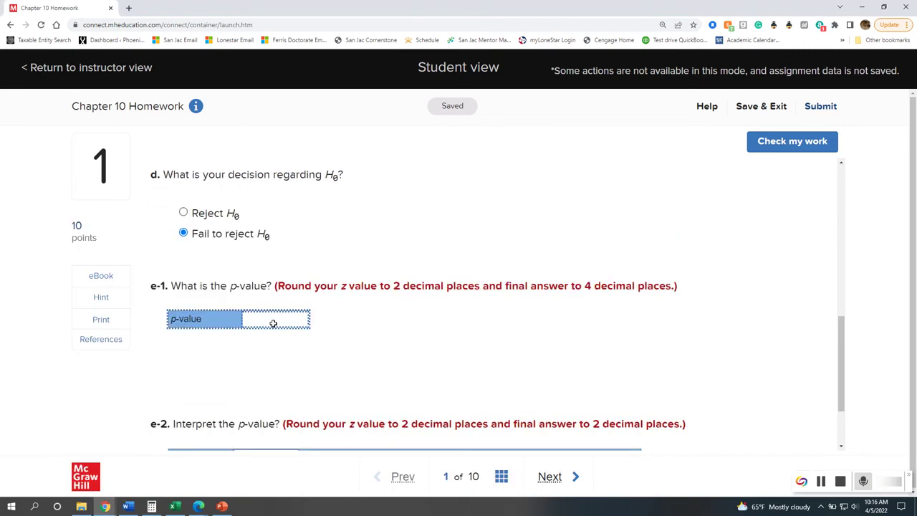
pyautogui.write('.4472')
pyautogui.click(433, 363)
pyautogui.click(803, 144)
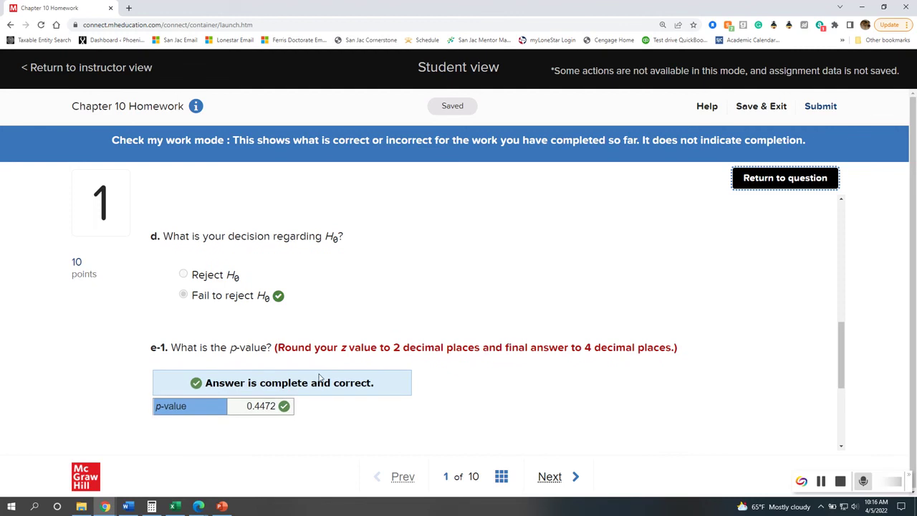
# - Bring the eBook window back, review how the normal curve table gives the highlighted 0.2764 for z = 0.76, and minimize it
pyautogui.scroll(2, 308, 364)
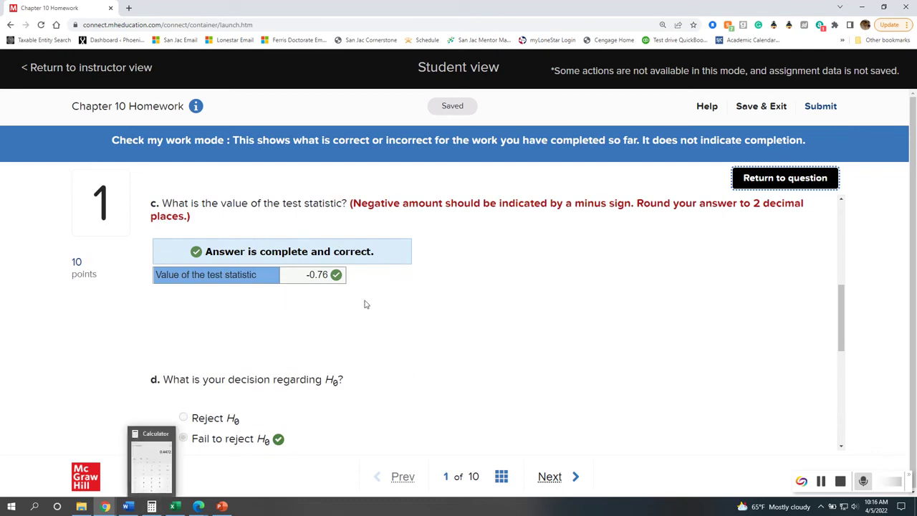
pyautogui.click(105, 506)
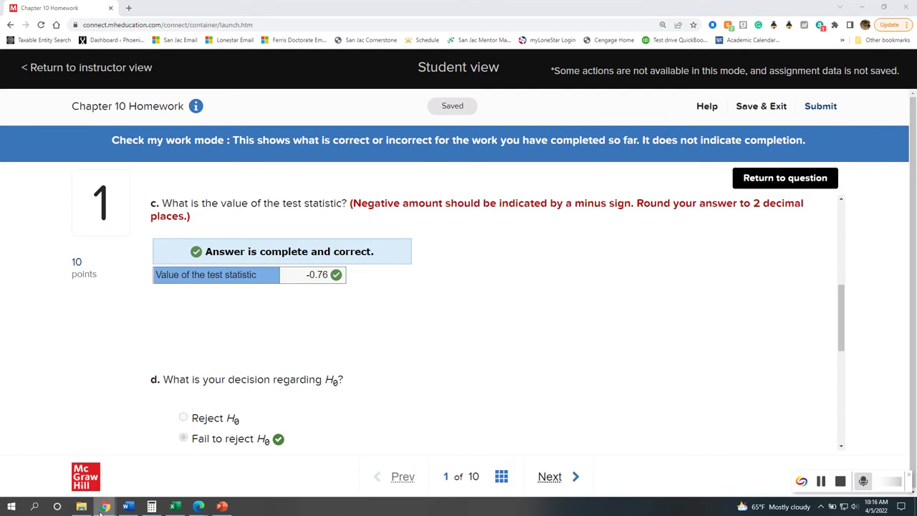
pyautogui.click(162, 484)
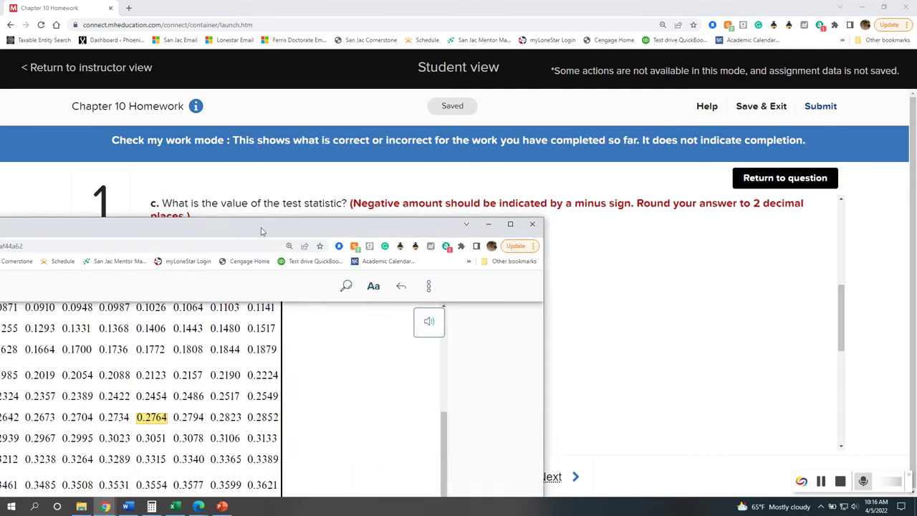
pyautogui.moveTo(262, 229); pyautogui.dragTo(504, 188)
pyautogui.scroll(3, 368, 398)
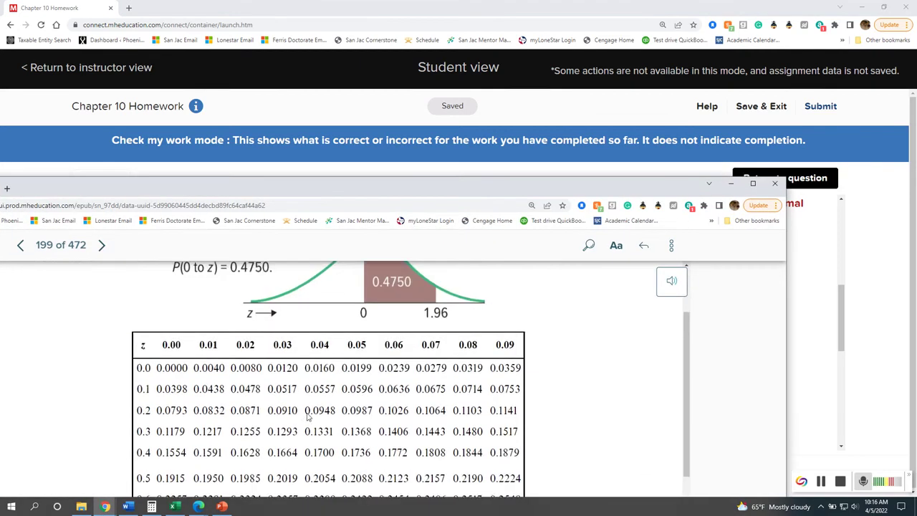
pyautogui.scroll(-4, 322, 391)
pyautogui.scroll(1, 323, 390)
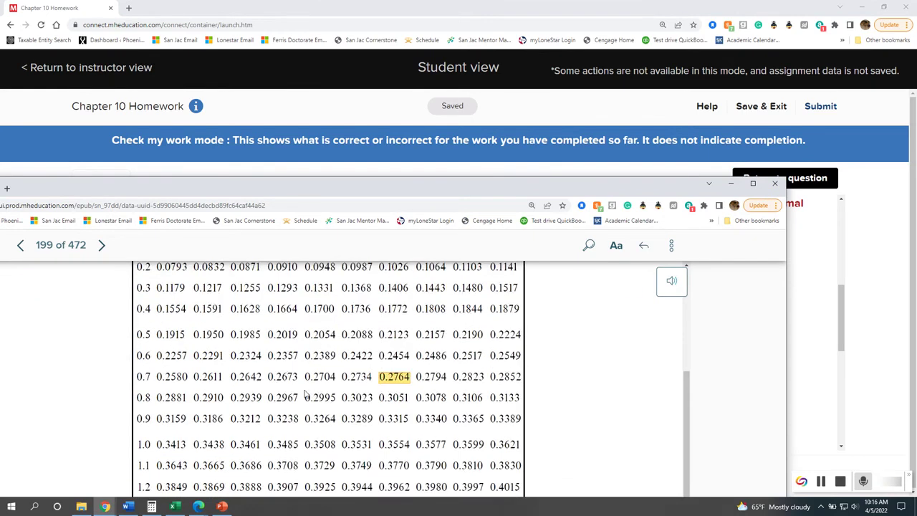
pyautogui.scroll(-4, 81, 430)
pyautogui.scroll(5, 394, 374)
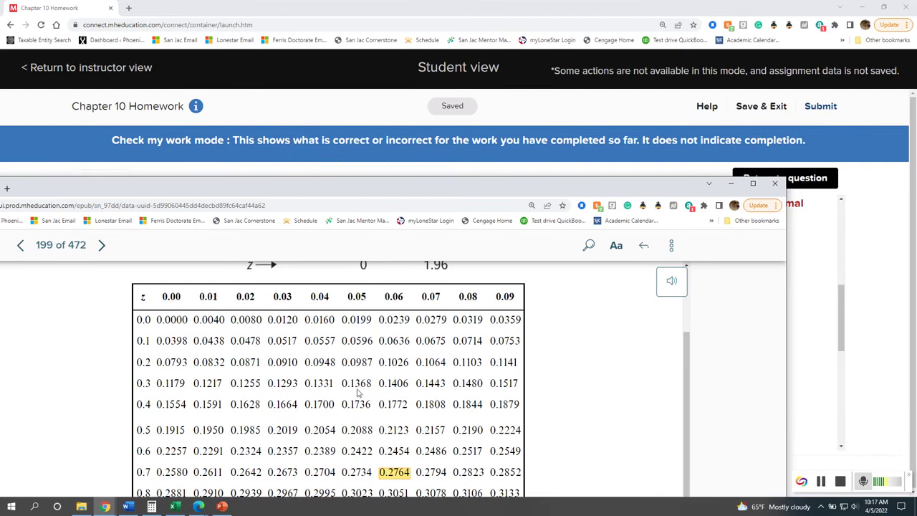
pyautogui.scroll(-3, 334, 383)
pyautogui.scroll(2, 250, 430)
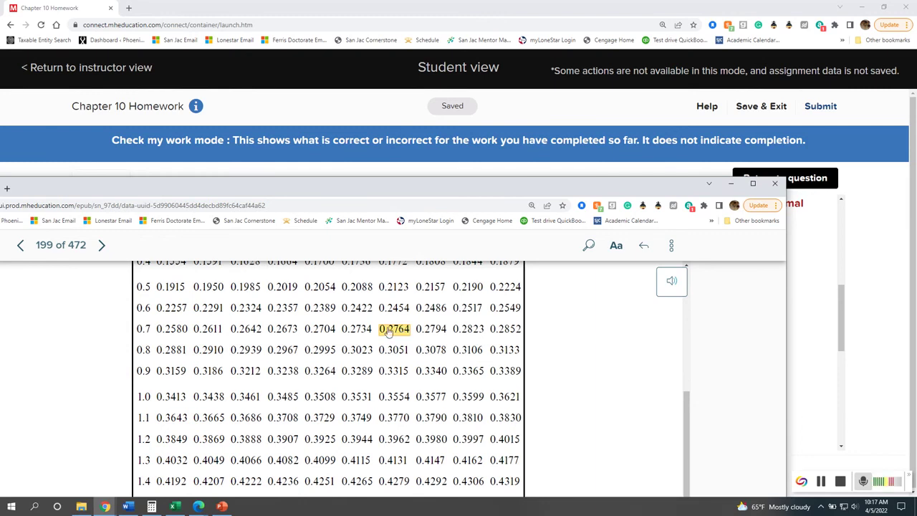
pyautogui.scroll(5, 400, 331)
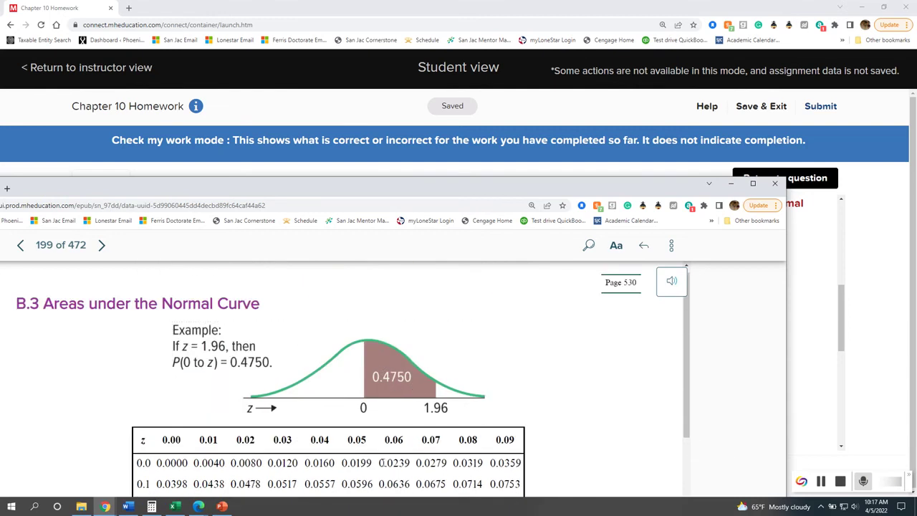
pyautogui.scroll(-1, 382, 363)
pyautogui.click(732, 184)
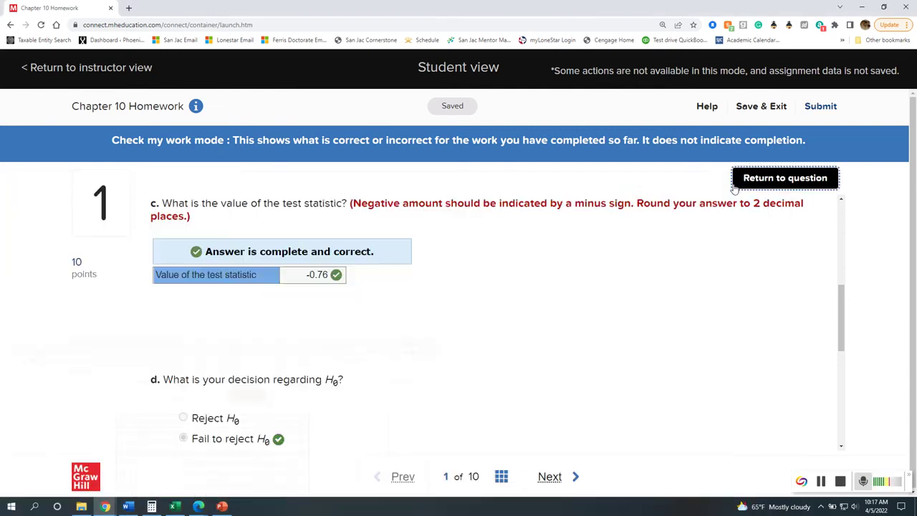
# - Leave check mode, enter 44.72 as the percent chance in the part e-2 p-value interpretation, and check the work
pyautogui.scroll(-5, 373, 407)
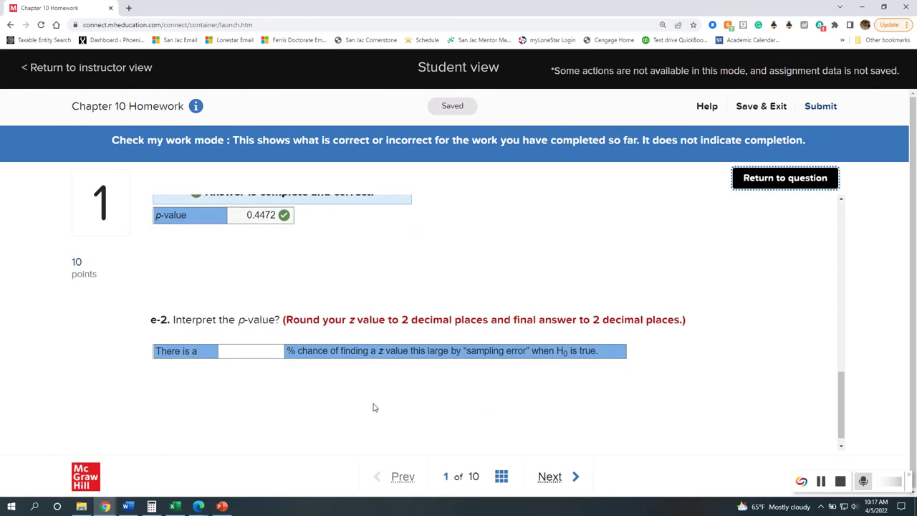
pyautogui.scroll(1, 372, 407)
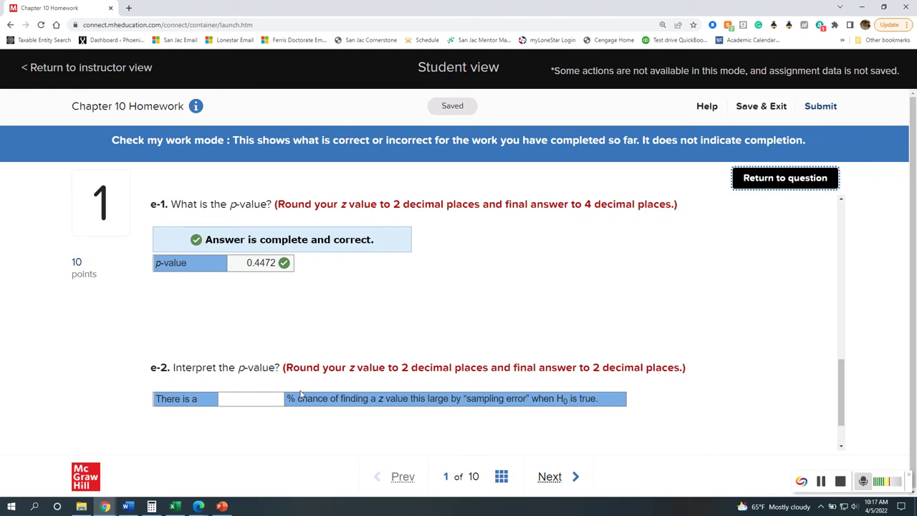
pyautogui.click(251, 399)
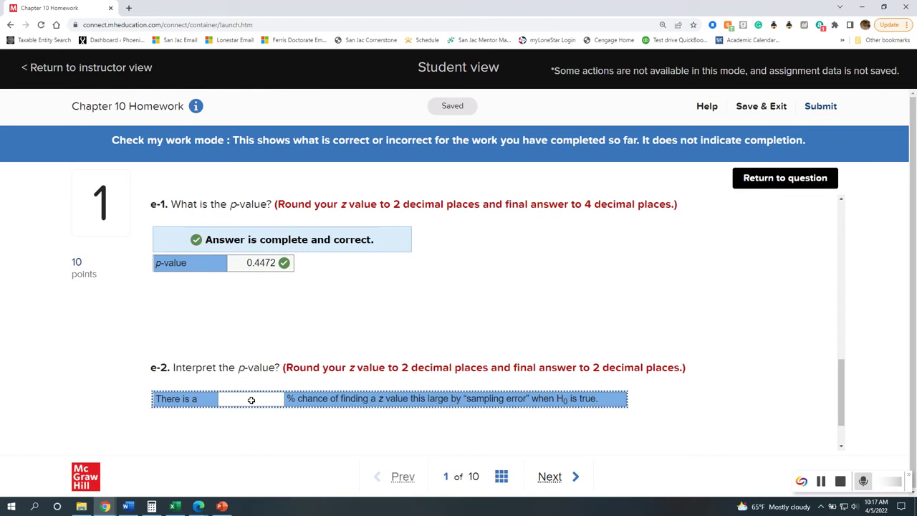
pyautogui.click(770, 184)
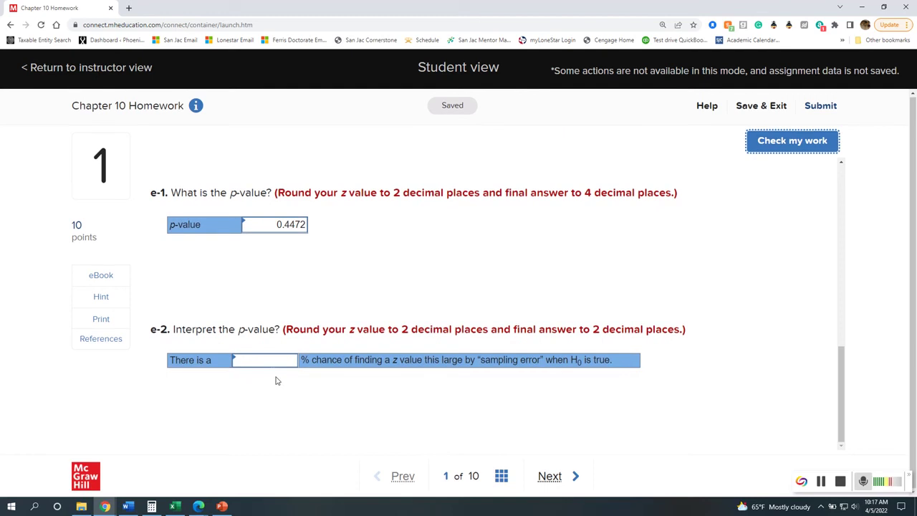
pyautogui.click(265, 360)
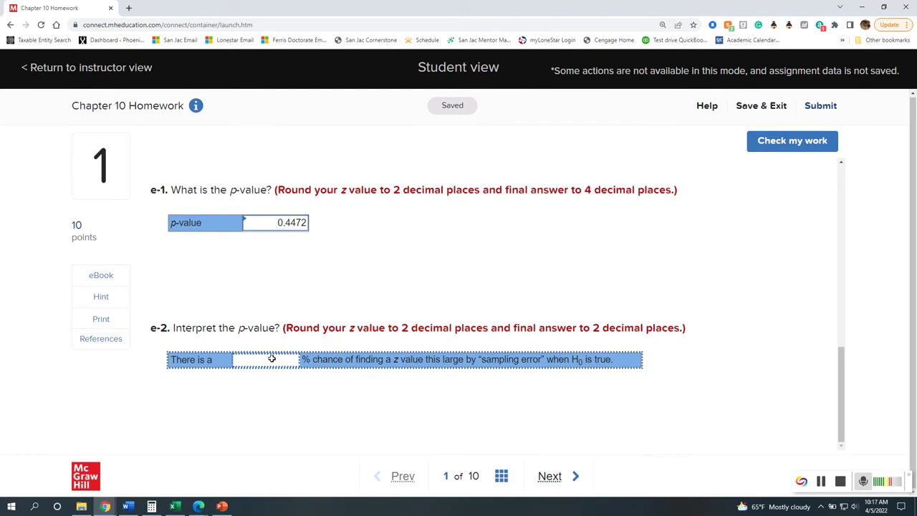
pyautogui.write('44.72')
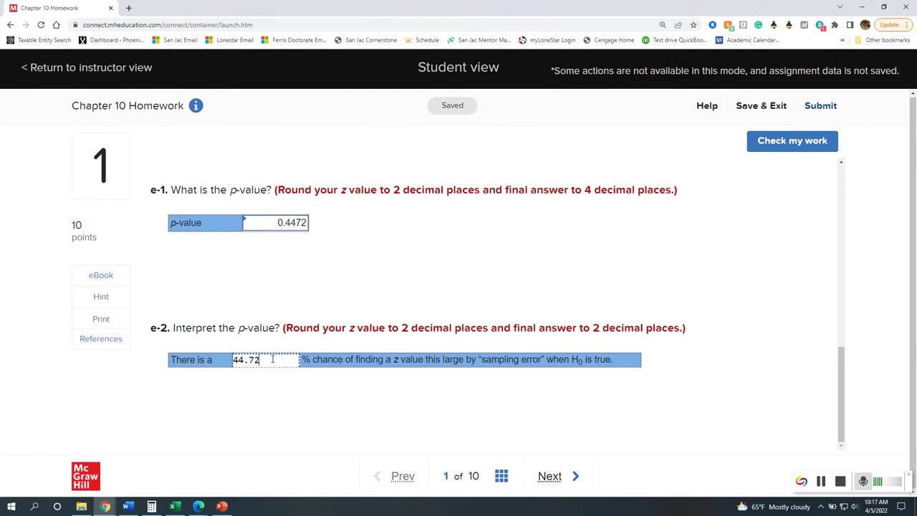
pyautogui.click(683, 364)
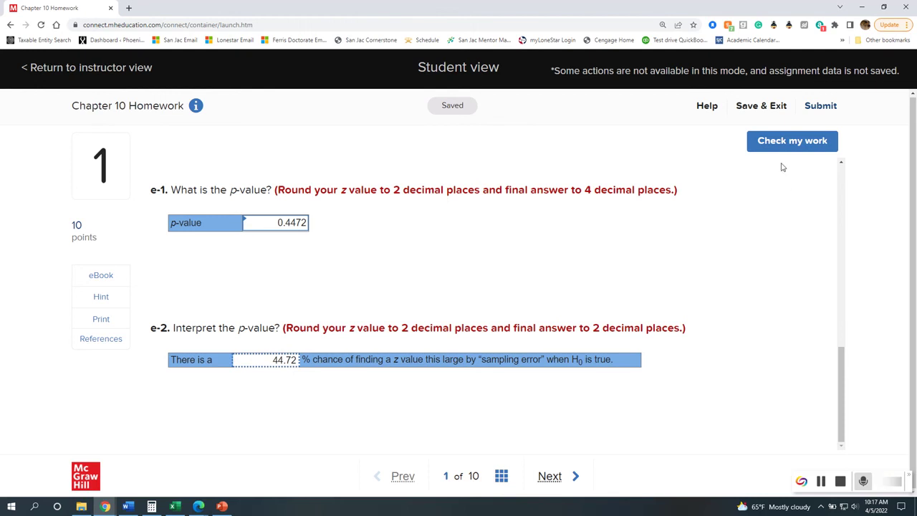
pyautogui.click(791, 143)
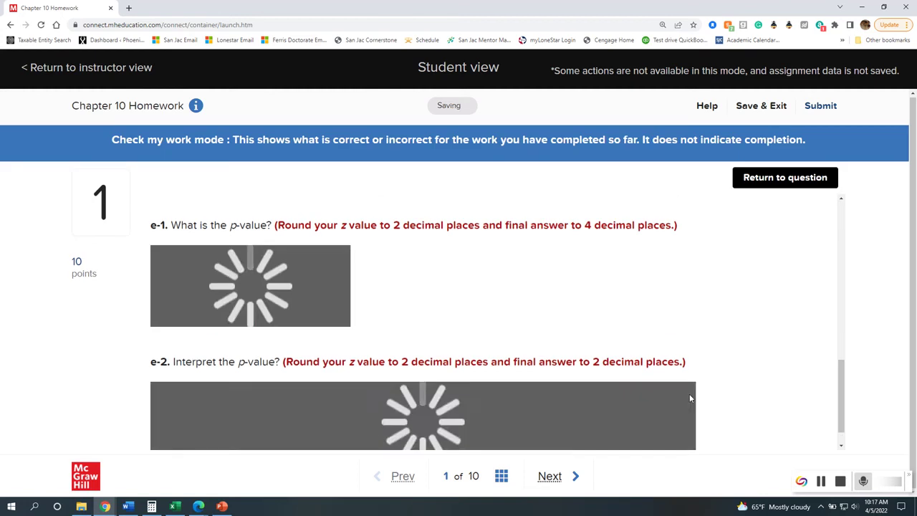
pyautogui.scroll(-1, 680, 386)
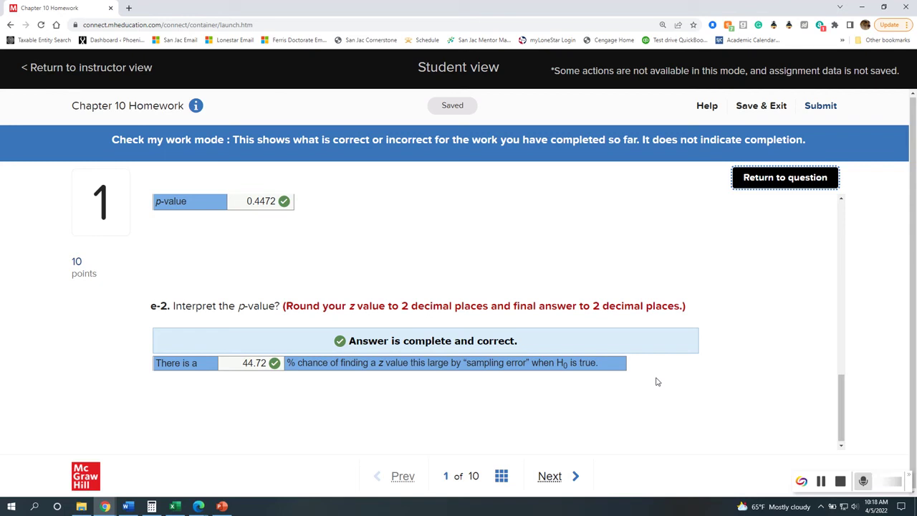
# - Go to question 2 and highlight the key wording "fewer movies a", the mean 7.4, and the alternate hypothesis μ < 7.4 in the first option
pyautogui.click(556, 476)
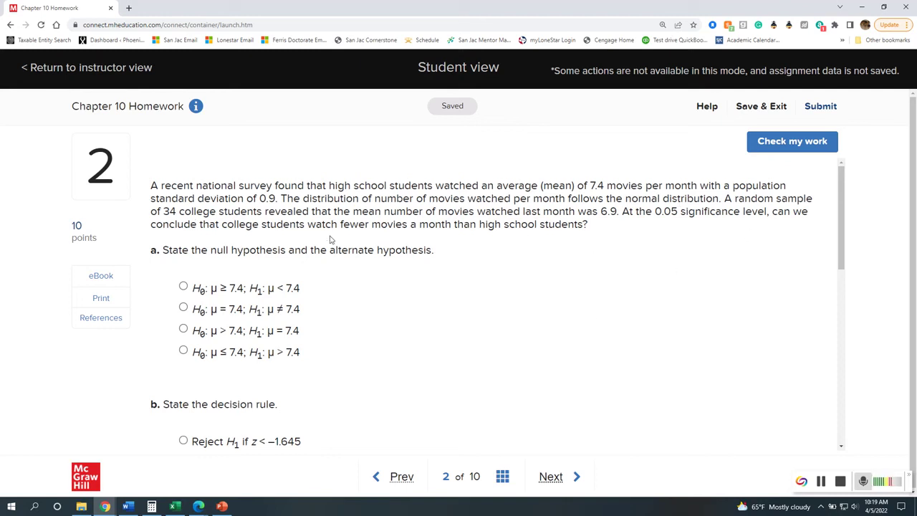
pyautogui.moveTo(339, 224); pyautogui.dragTo(419, 224)
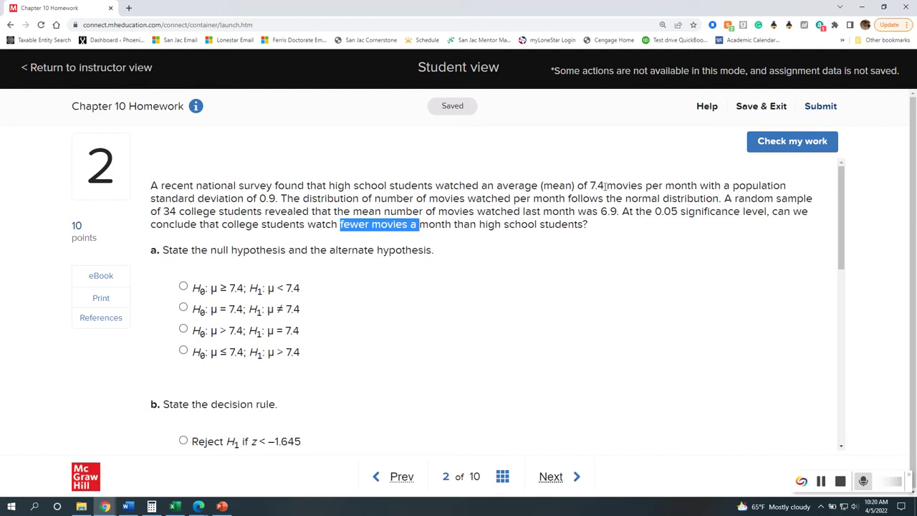
pyautogui.moveTo(606, 185); pyautogui.dragTo(587, 188)
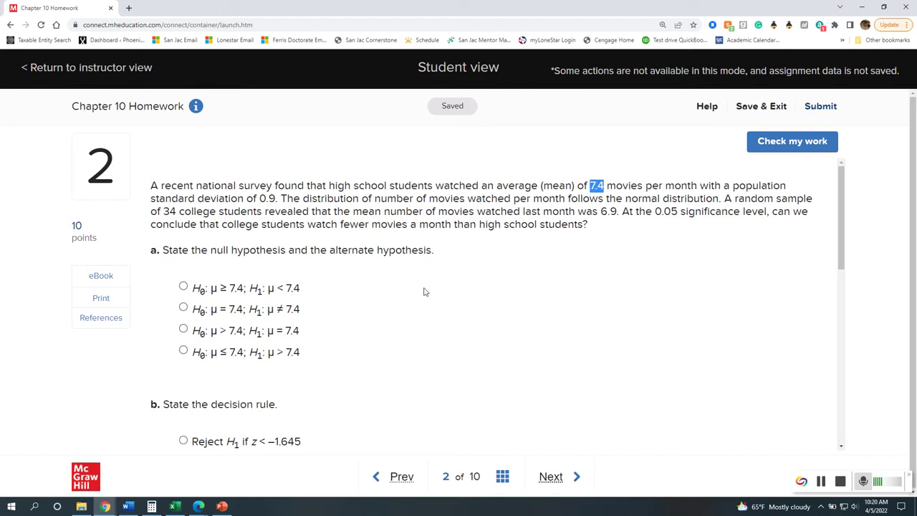
pyautogui.click(297, 288)
pyautogui.moveTo(299, 289); pyautogui.dragTo(249, 290)
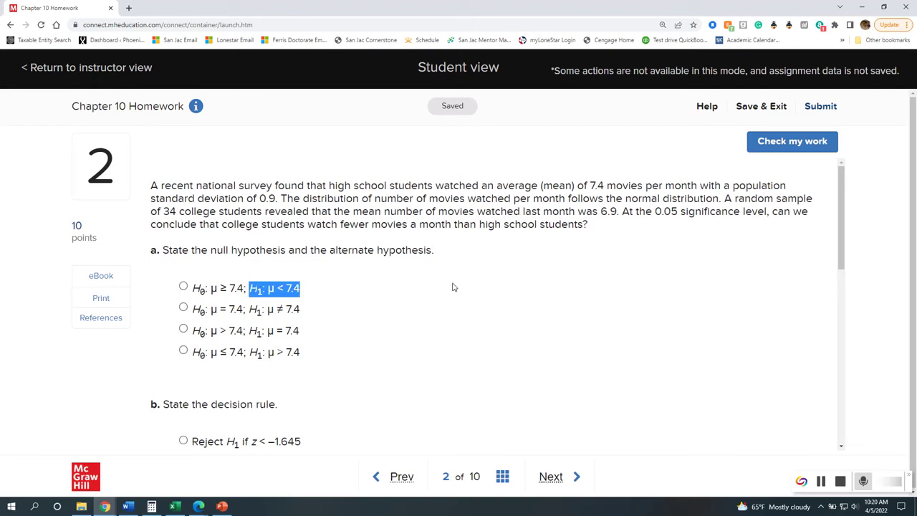
# - Answer part a with H0: μ ≥ 7.4; H1: μ < 7.4, check the work, and return to the question
pyautogui.click(184, 287)
pyautogui.click(789, 143)
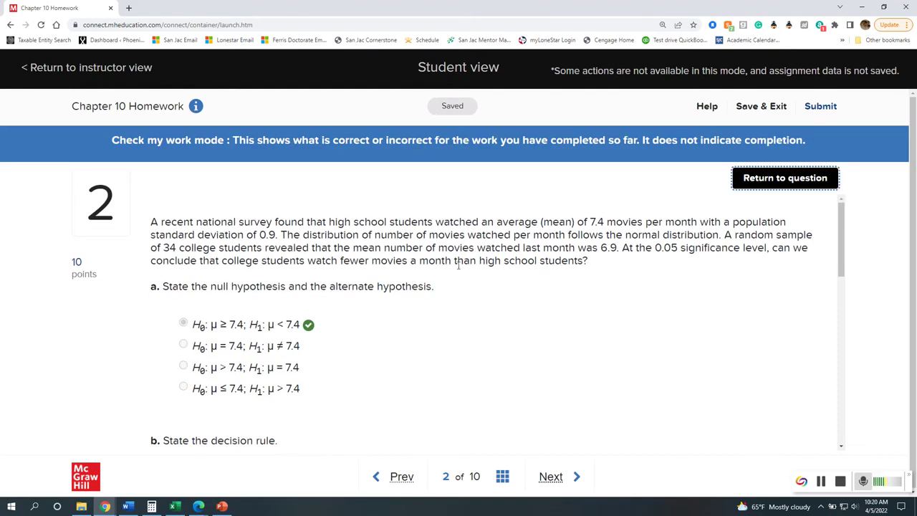
pyautogui.click(767, 185)
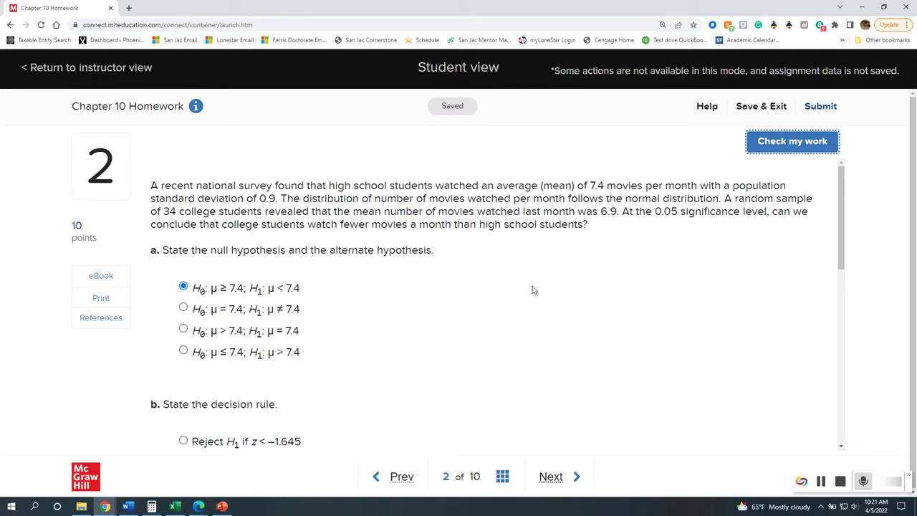
# - Compare the chosen part a hypotheses and the 0.05 significance level in question 2 with the part b decision-rule options
pyautogui.scroll(-2, 453, 338)
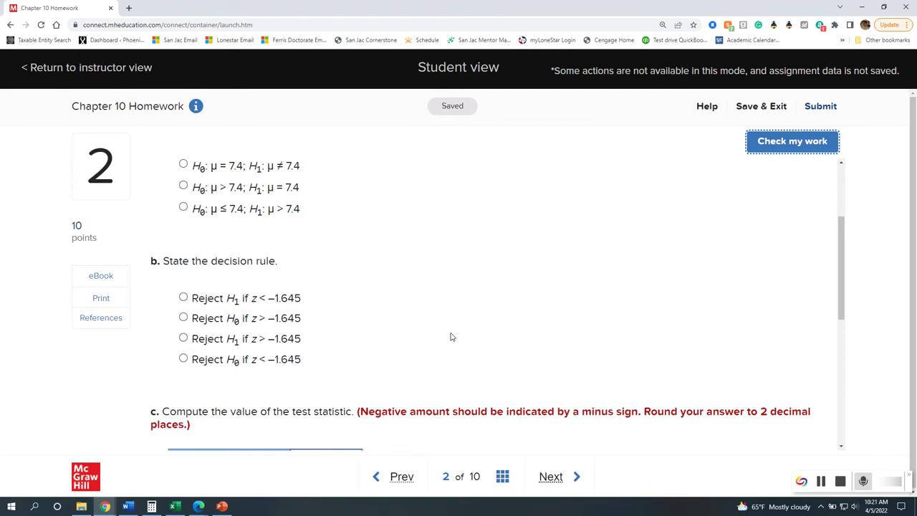
pyautogui.scroll(2, 425, 330)
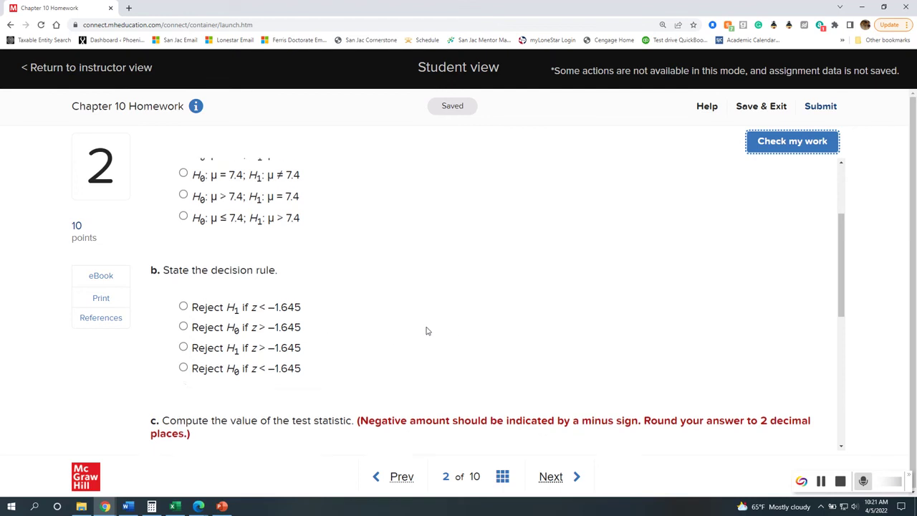
pyautogui.scroll(1, 519, 207)
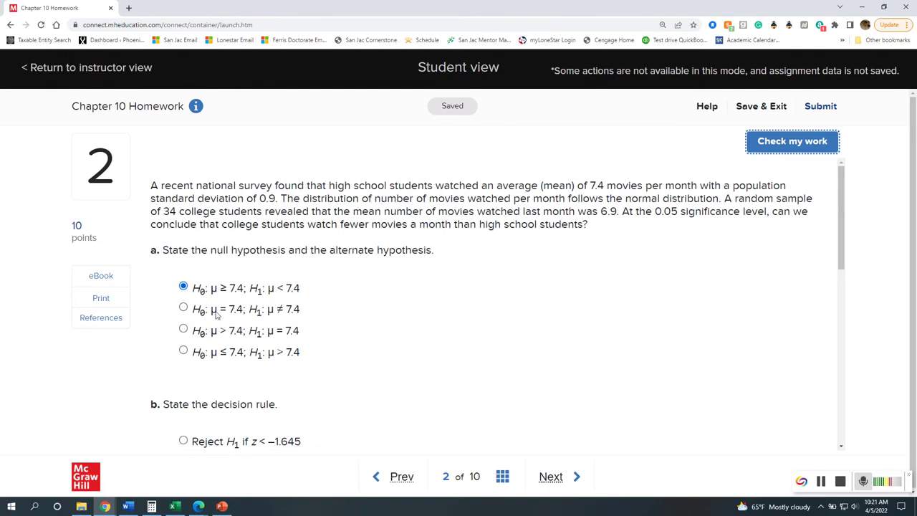
pyautogui.scroll(-3, 370, 358)
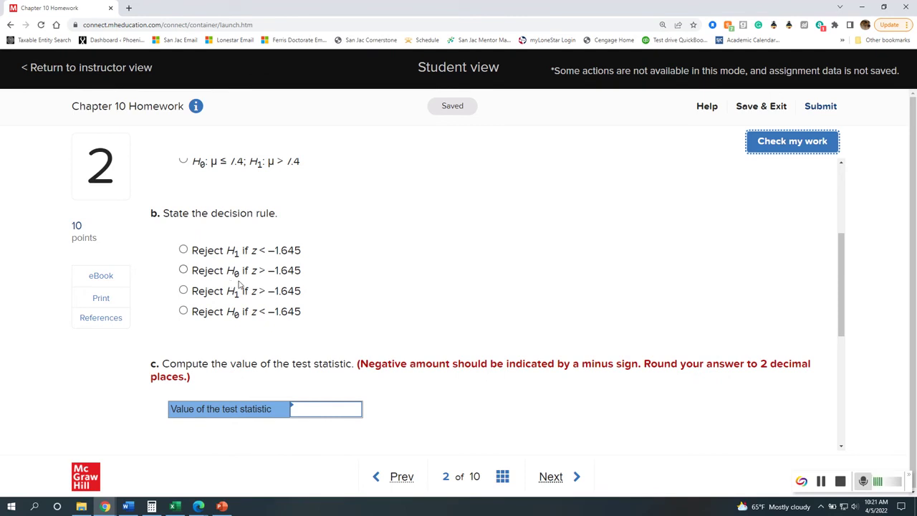
pyautogui.scroll(1, 239, 285)
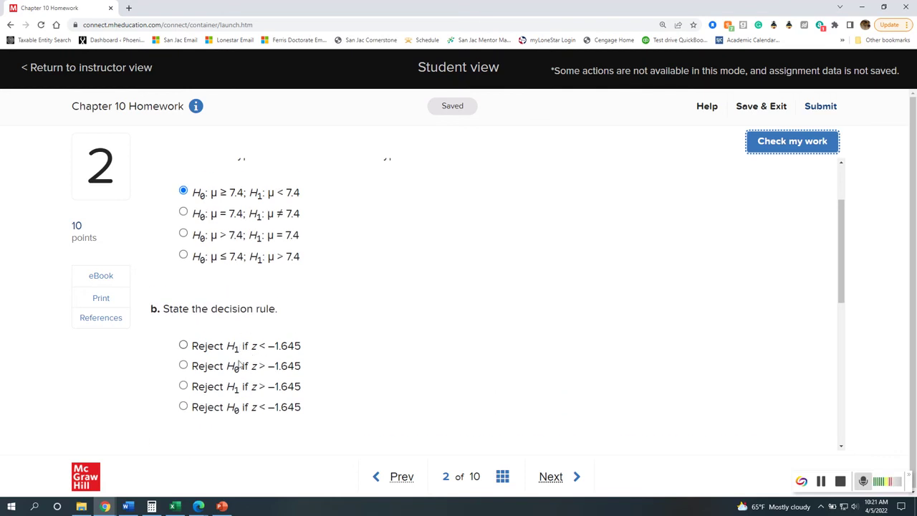
pyautogui.scroll(-1, 266, 360)
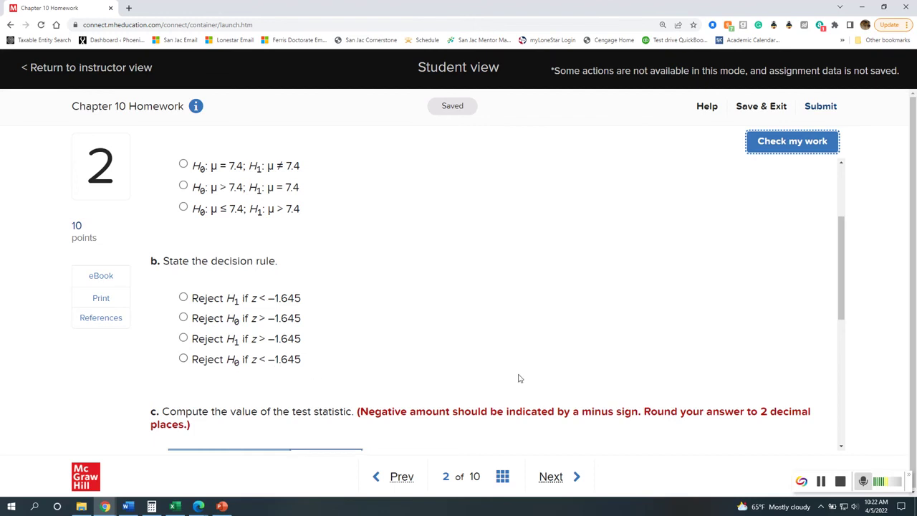
pyautogui.scroll(1, 466, 379)
pyautogui.scroll(2, 430, 368)
pyautogui.scroll(-2, 635, 172)
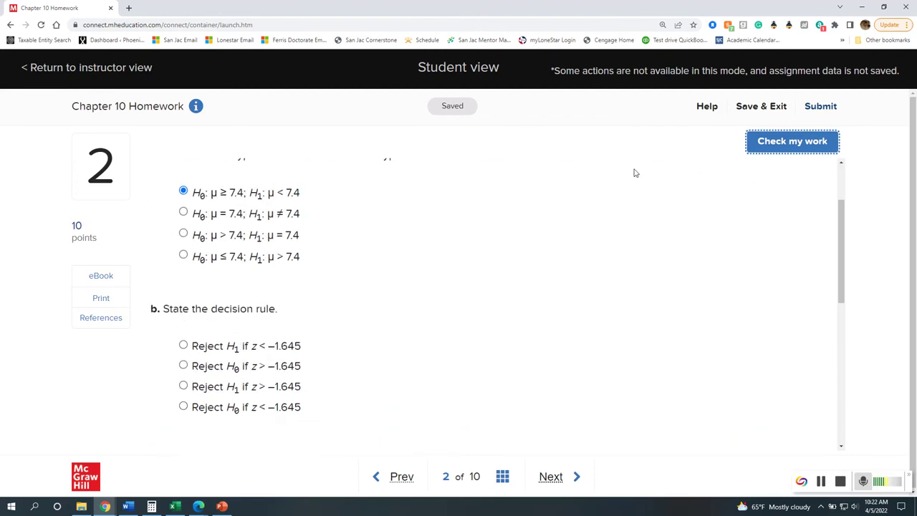
pyautogui.scroll(2, 666, 243)
# - Answer part b with Reject H0 if z < −1.645, check the work, and return to the question
pyautogui.scroll(-4, 461, 363)
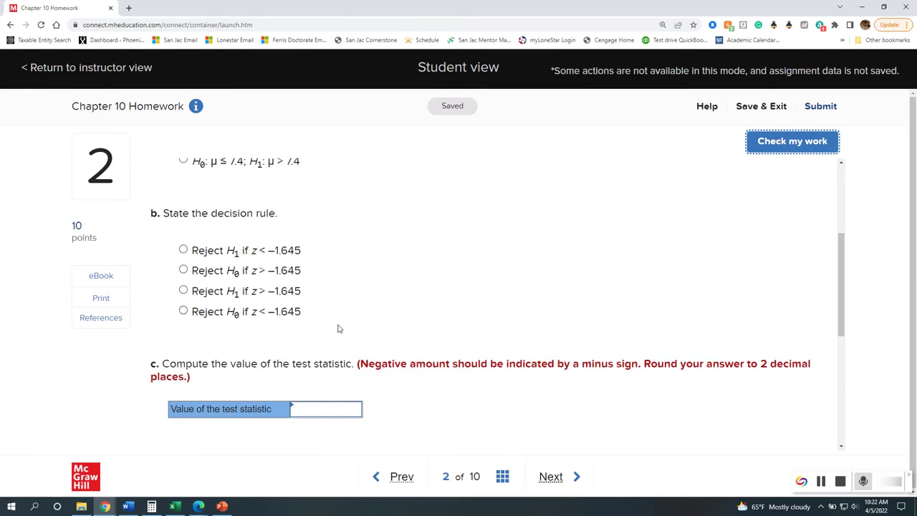
pyautogui.click(183, 311)
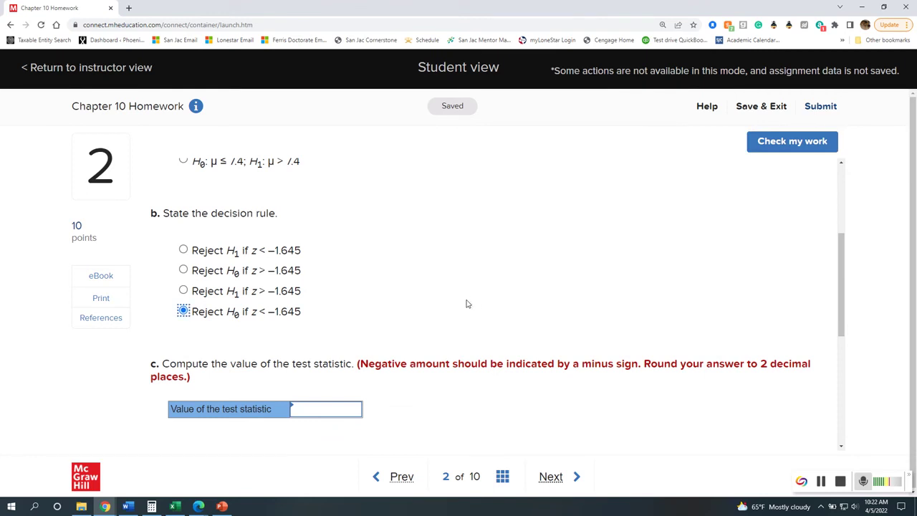
pyautogui.click(780, 152)
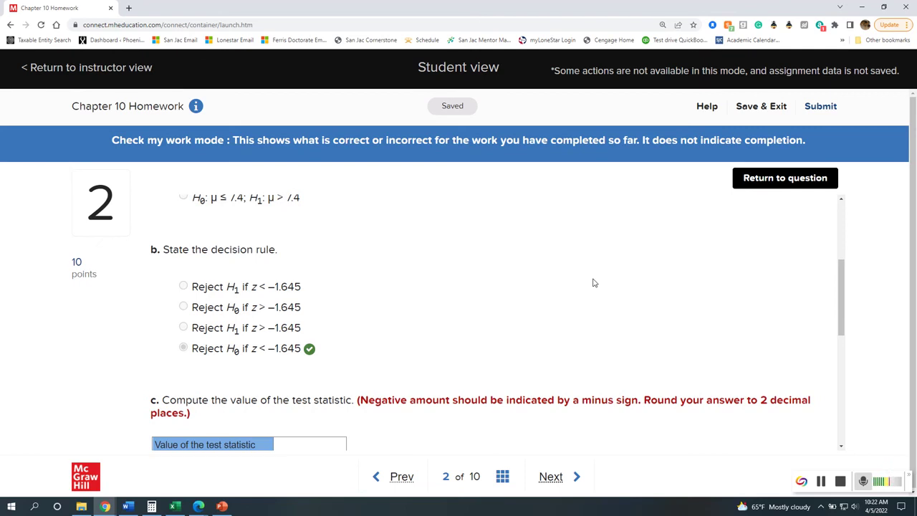
pyautogui.click(769, 185)
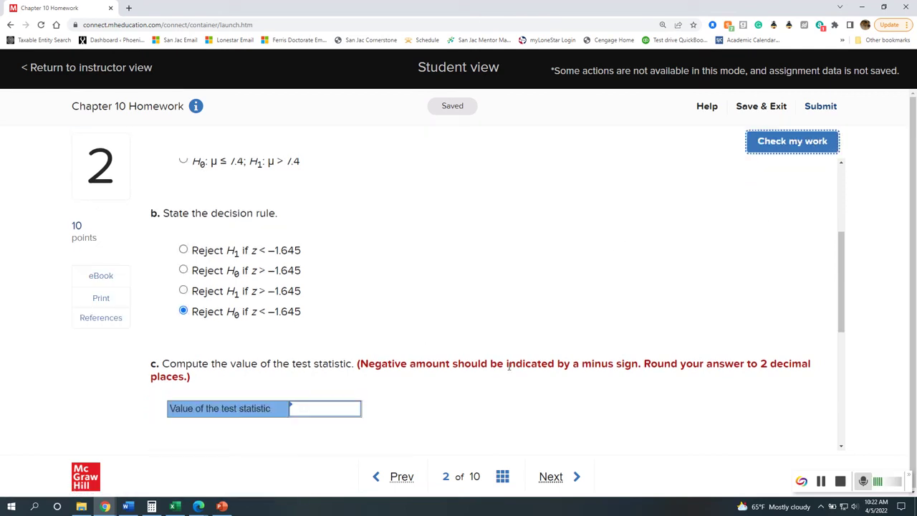
# - Review the part c test statistic prompt and the z formula on the PowerPoint slide, and switch back to the homework
pyautogui.scroll(-1, 506, 369)
pyautogui.scroll(1, 507, 369)
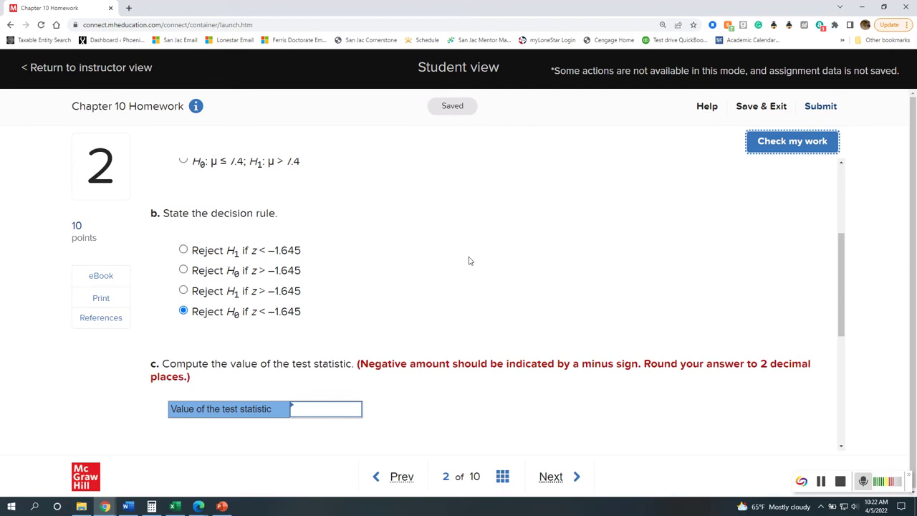
pyautogui.scroll(3, 469, 260)
pyautogui.scroll(-3, 292, 342)
pyautogui.scroll(1, 365, 273)
pyautogui.scroll(-2, 364, 273)
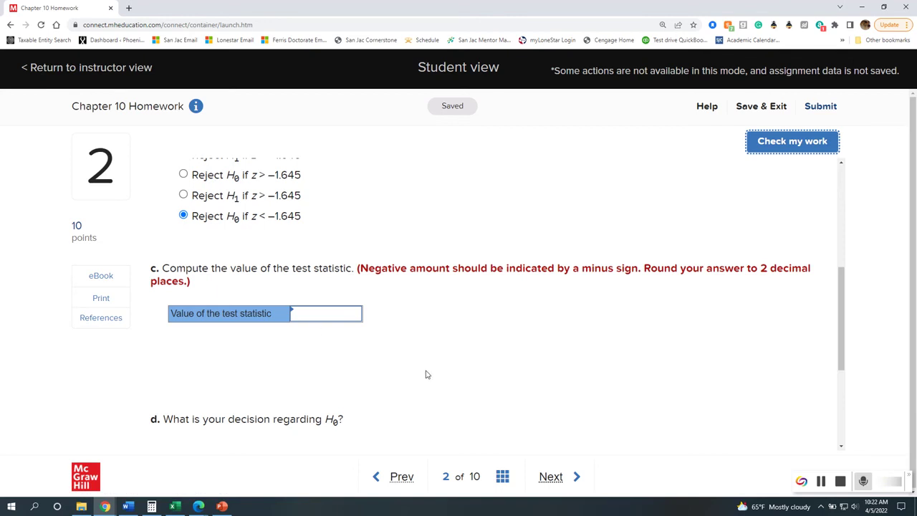
pyautogui.click(222, 506)
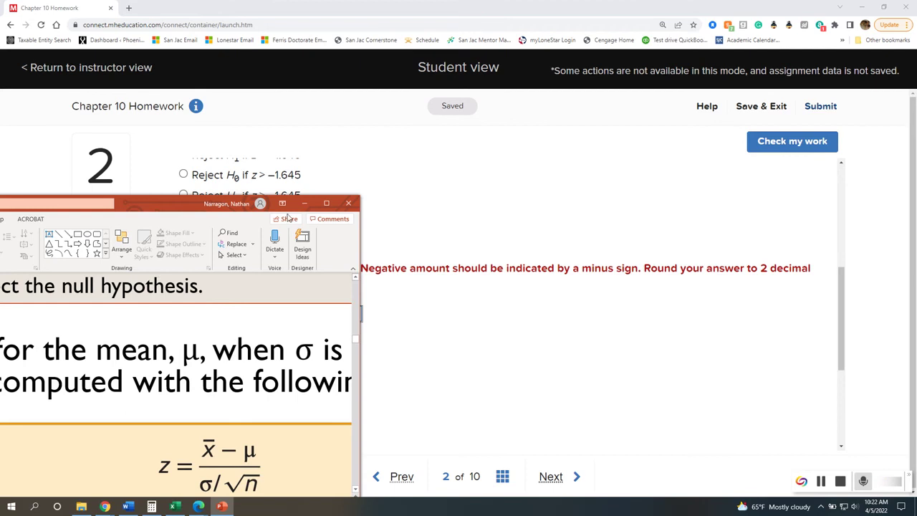
pyautogui.moveTo(171, 208); pyautogui.dragTo(154, 142)
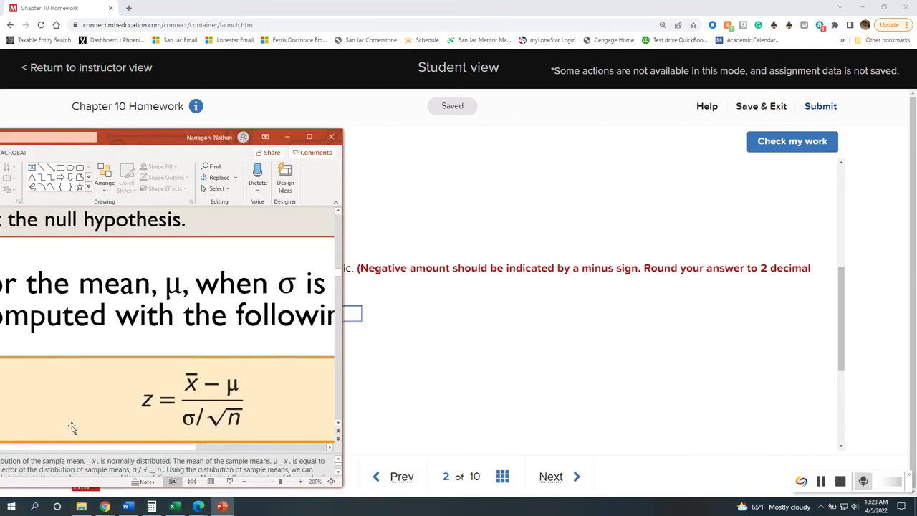
pyautogui.click(484, 390)
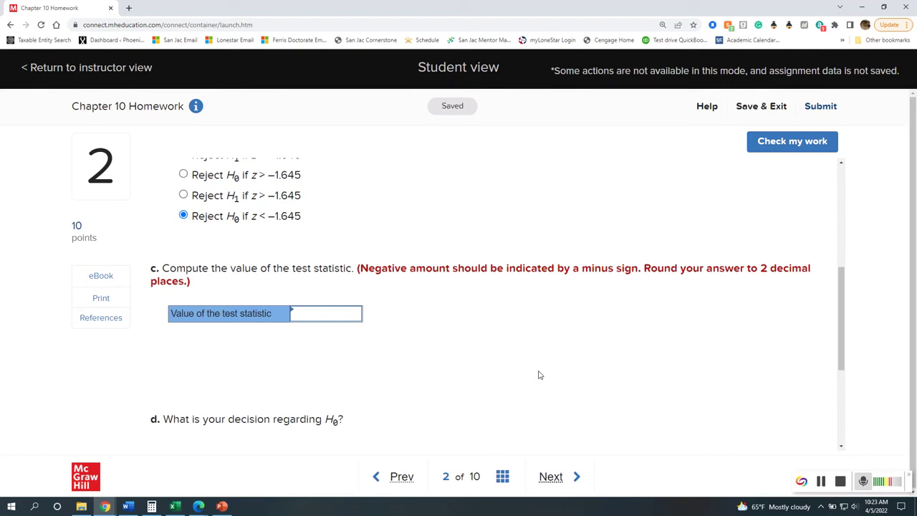
# - Switch to Calculator, compute (6.9 − 7.4) ÷ (0.9 ÷ √34) from the question's data, and examine the result's decimals
pyautogui.scroll(5, 539, 375)
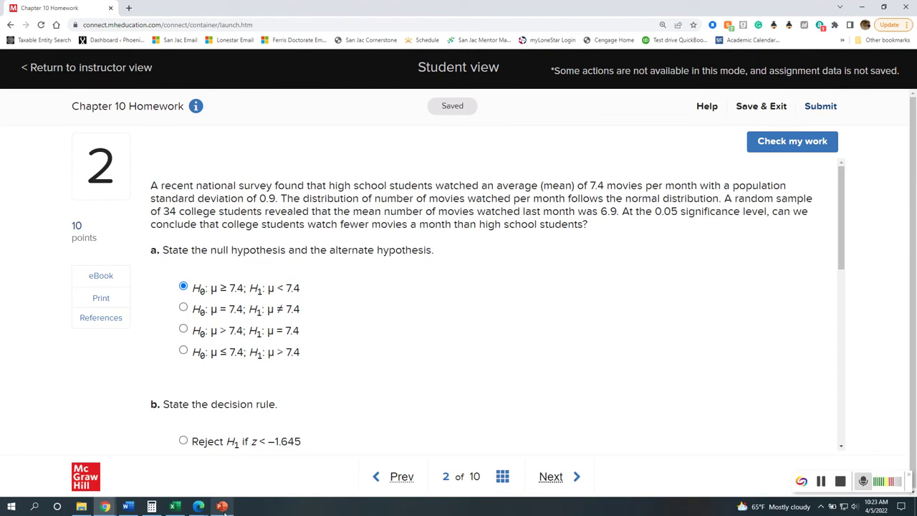
pyautogui.click(152, 506)
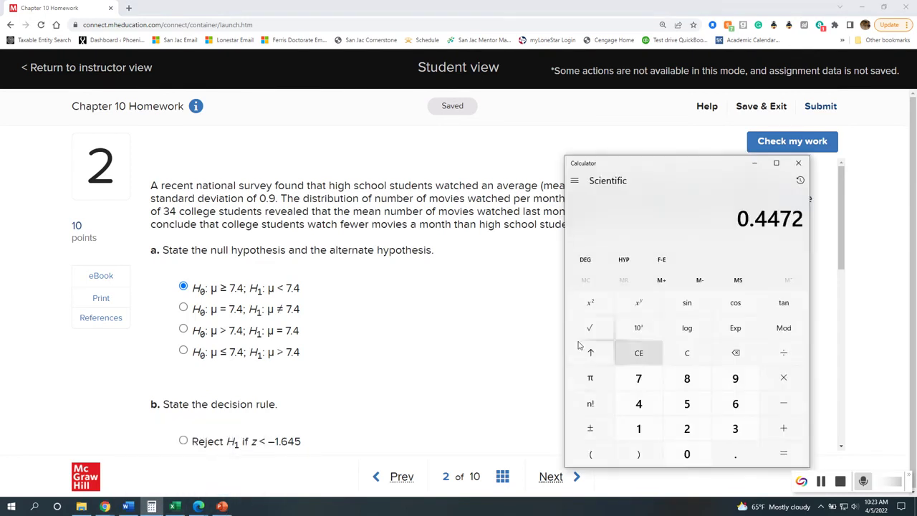
pyautogui.moveTo(684, 168); pyautogui.dragTo(612, 261)
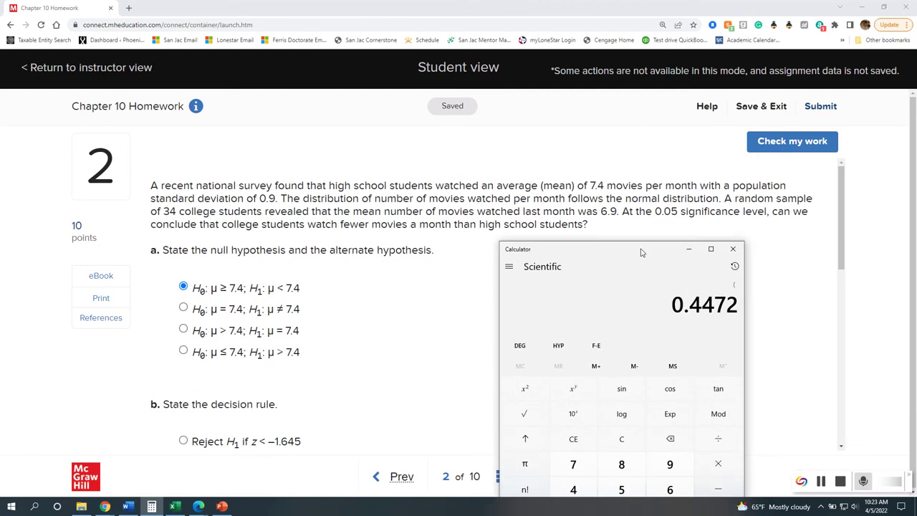
pyautogui.write('(')
pyautogui.write('6.9')
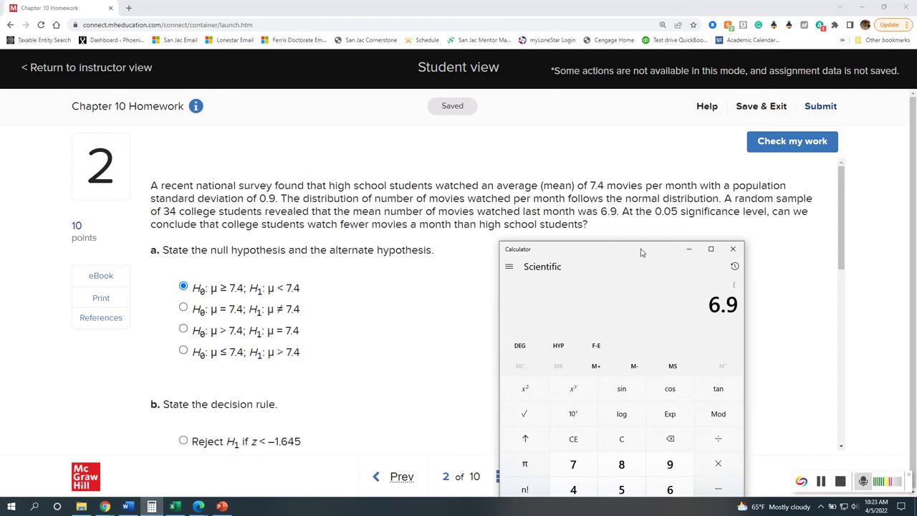
pyautogui.press('-')
pyautogui.write('7.4')
pyautogui.write(')')
pyautogui.write('/(')
pyautogui.write('.9')
pyautogui.press('/')
pyautogui.write('34')
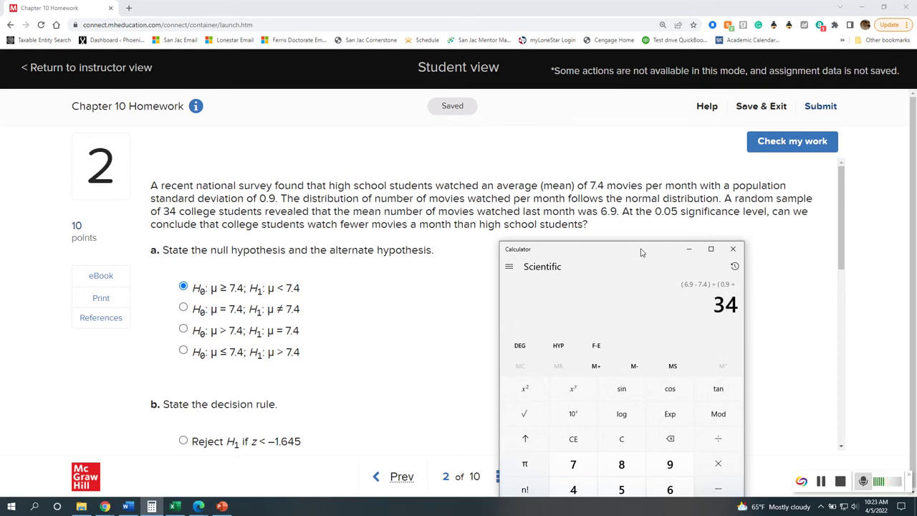
pyautogui.click(524, 414)
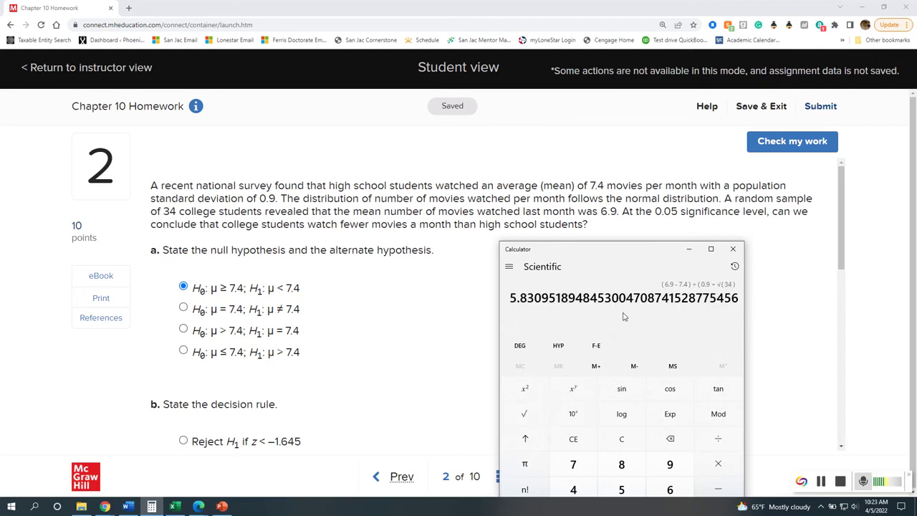
pyautogui.write(')')
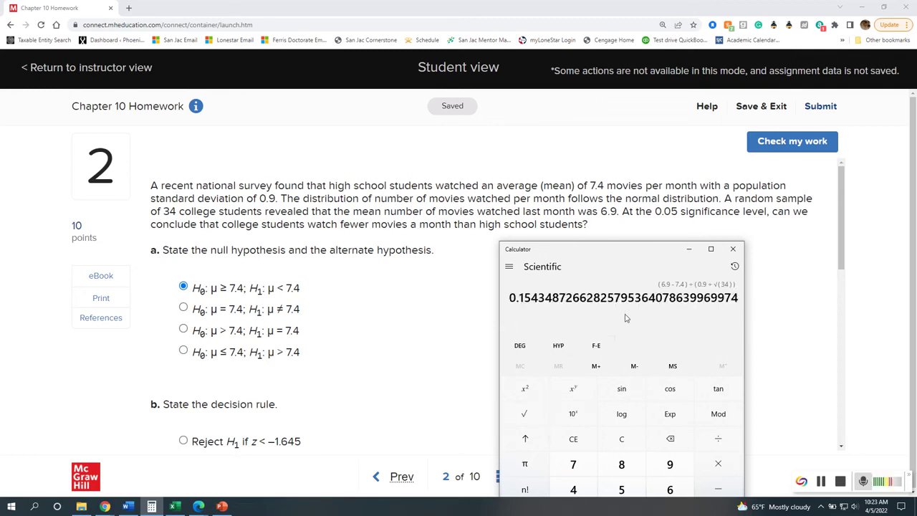
pyautogui.press('Return')
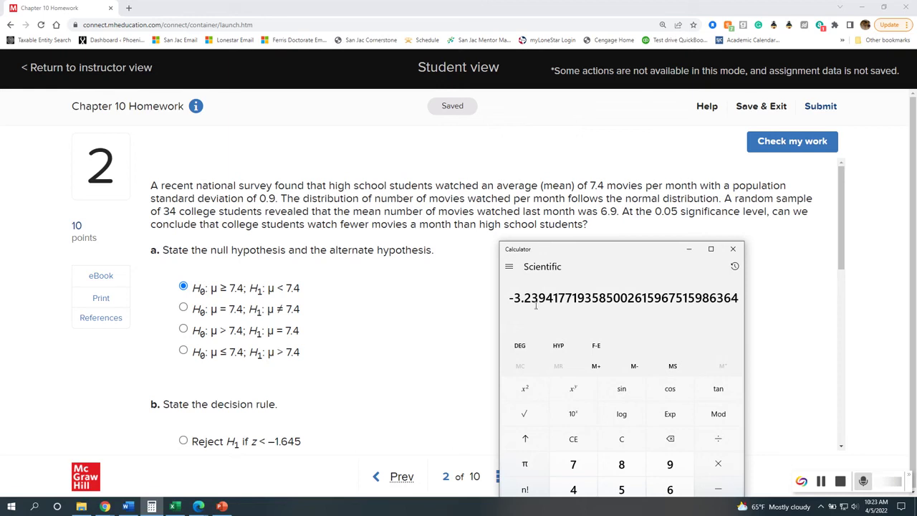
pyautogui.moveTo(536, 304); pyautogui.dragTo(546, 304)
# - Enter -3.24 as the value of the test statistic in part c, check the work, and return to the question
pyautogui.click(441, 364)
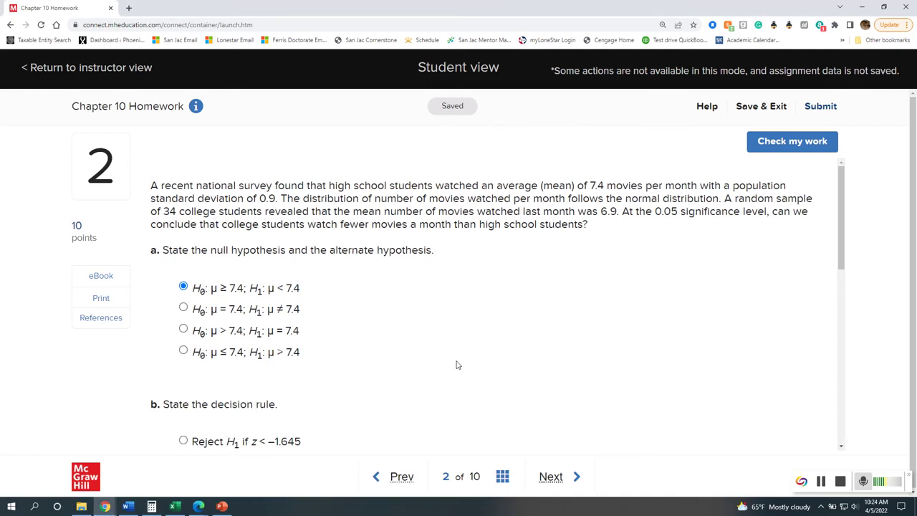
pyautogui.scroll(-2, 457, 358)
pyautogui.scroll(-2, 459, 350)
pyautogui.click(340, 318)
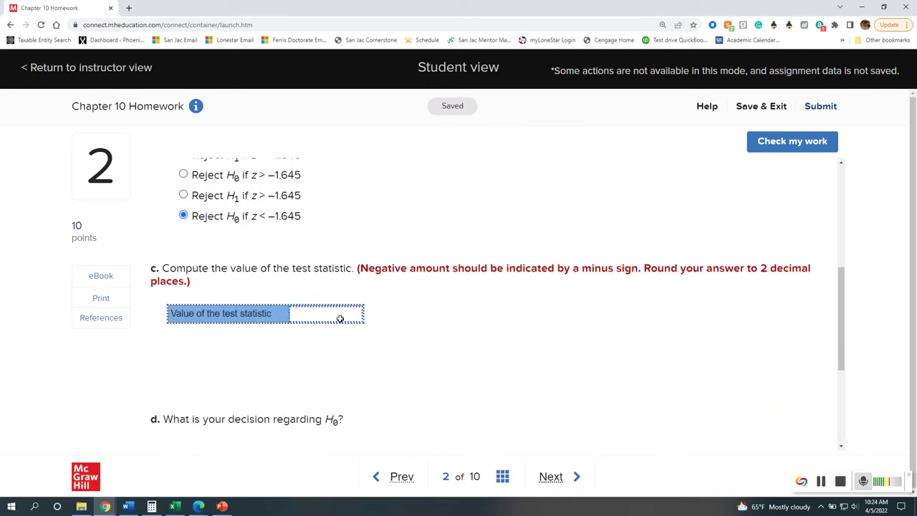
pyautogui.write('-3.')
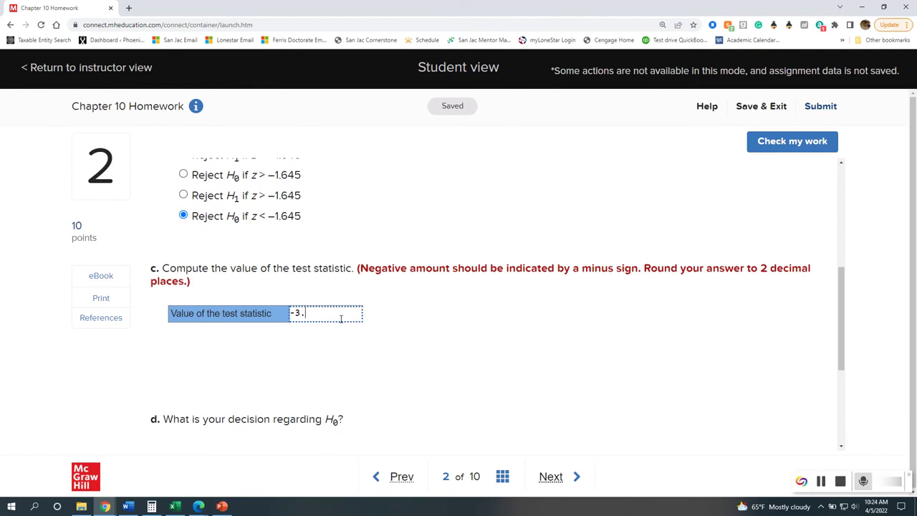
pyautogui.write('24')
pyautogui.click(508, 344)
pyautogui.click(772, 143)
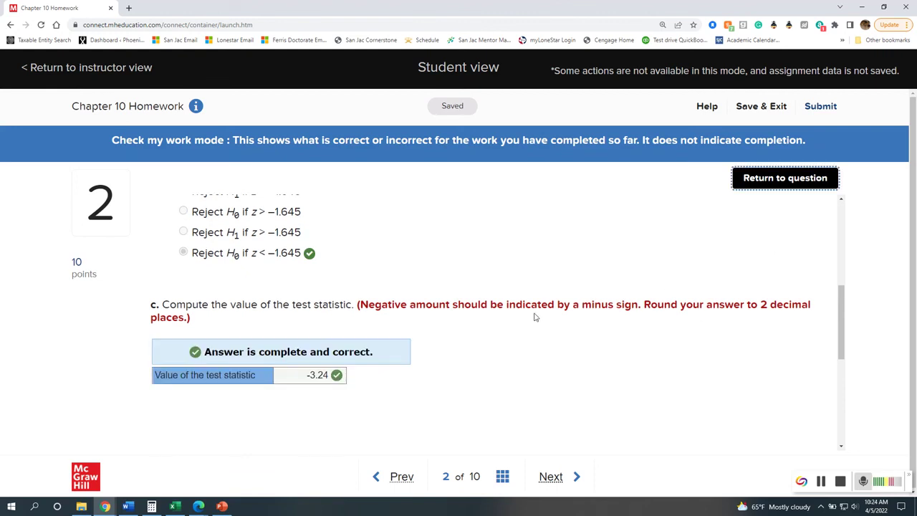
pyautogui.click(754, 185)
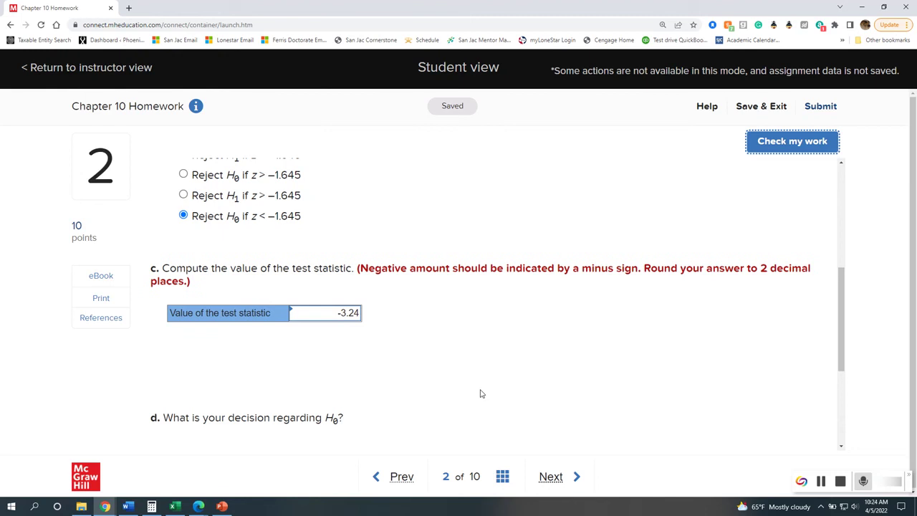
# - Compare the test statistic with the decision rule, answer part d with Reject H0, and check the work before returning to the question
pyautogui.scroll(-1, 481, 388)
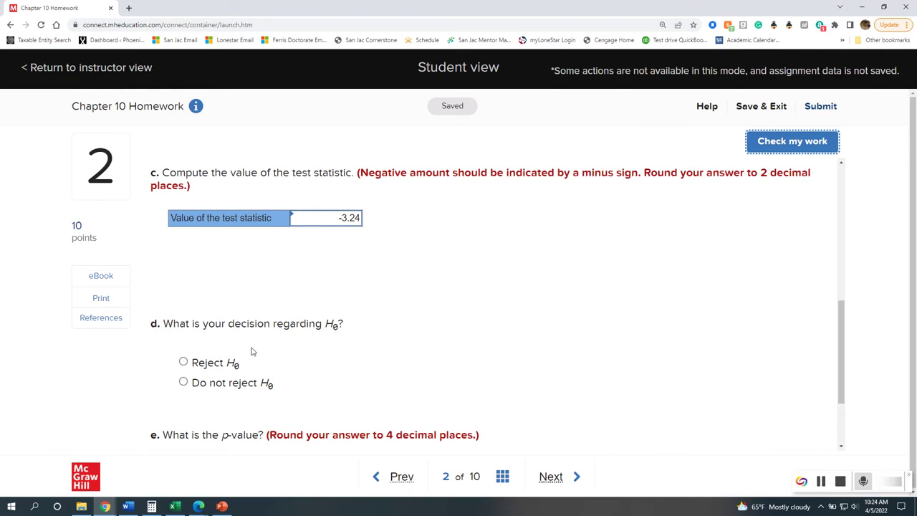
pyautogui.scroll(3, 399, 364)
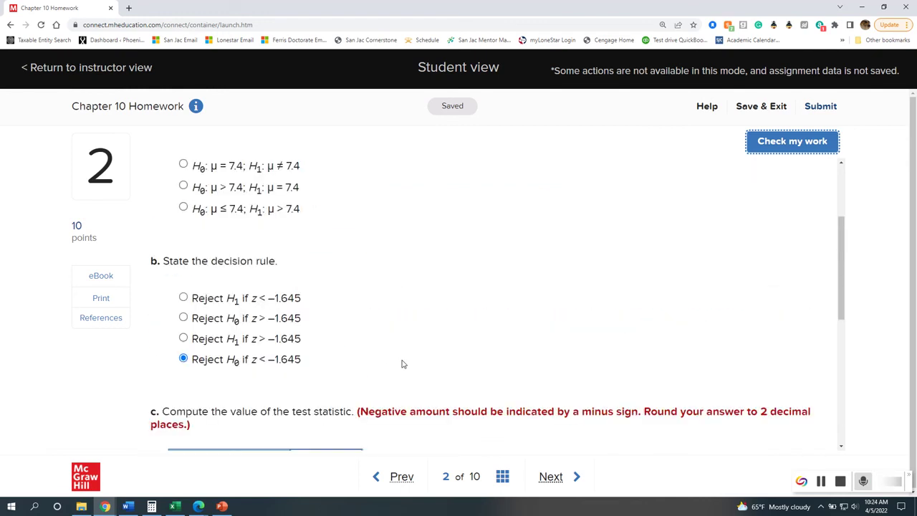
pyautogui.scroll(1, 401, 363)
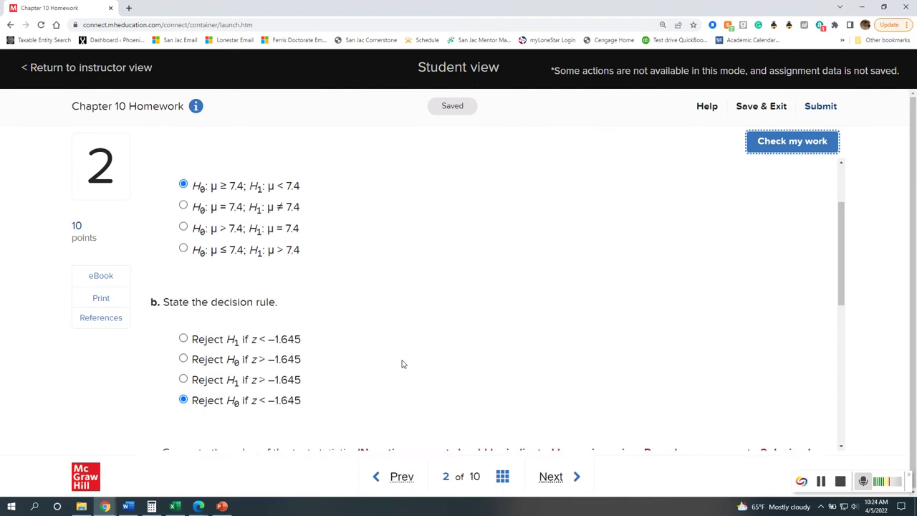
pyautogui.scroll(-2, 401, 363)
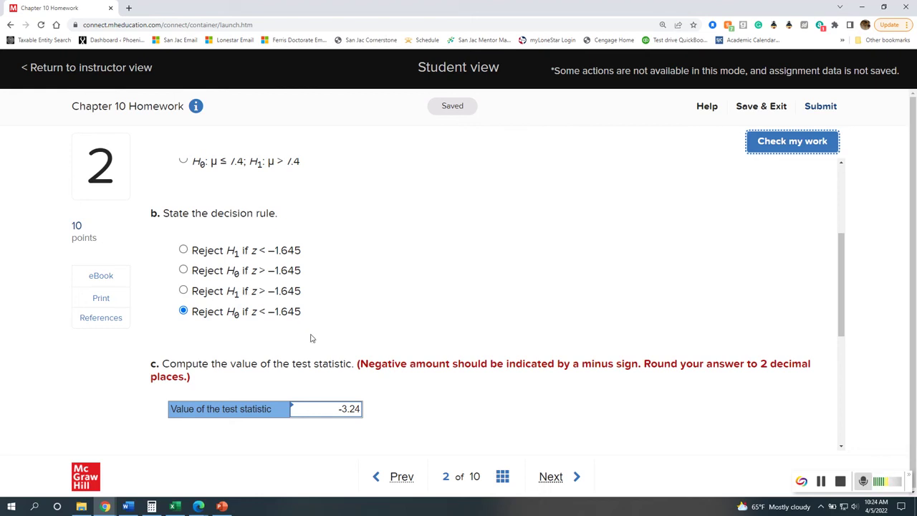
pyautogui.scroll(-2, 312, 361)
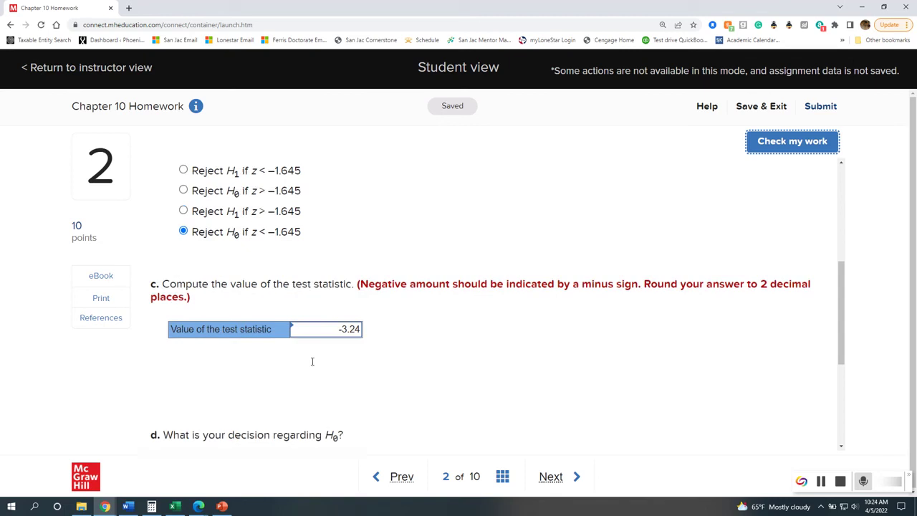
pyautogui.scroll(-1, 312, 361)
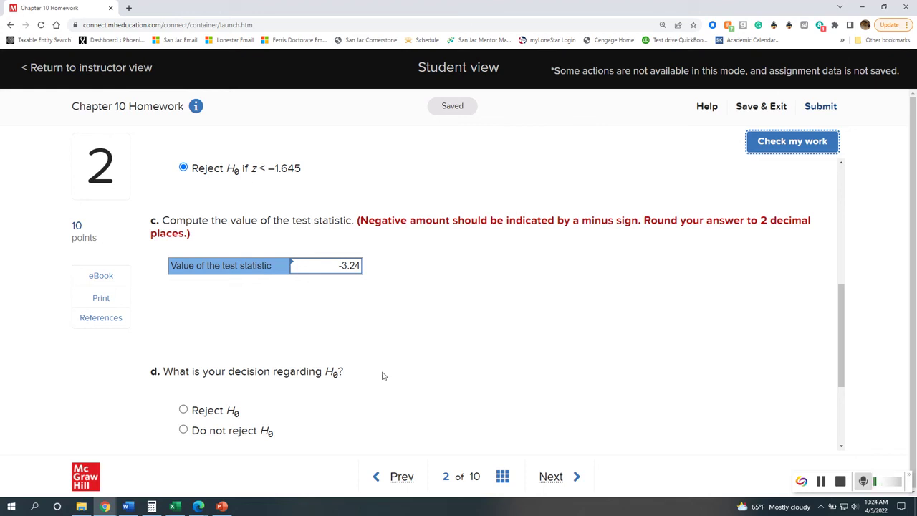
pyautogui.scroll(-1, 290, 369)
pyautogui.click(183, 362)
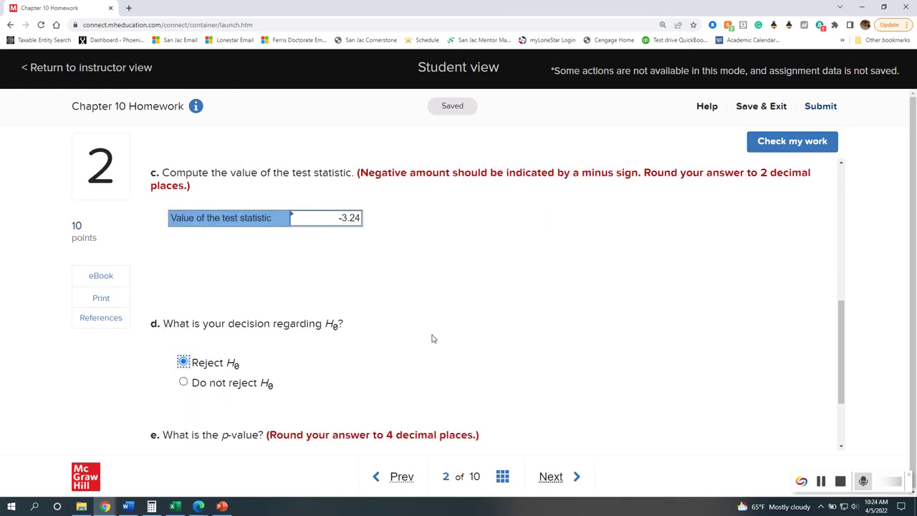
pyautogui.click(772, 144)
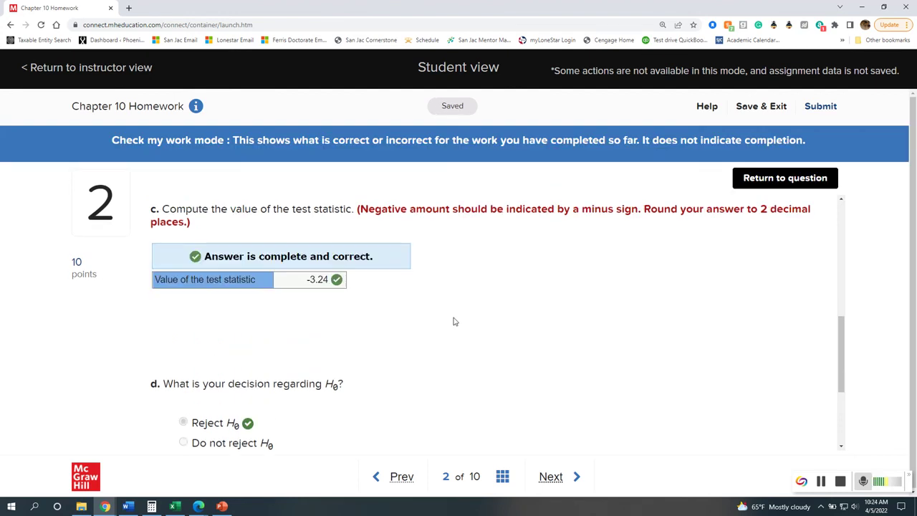
pyautogui.click(761, 180)
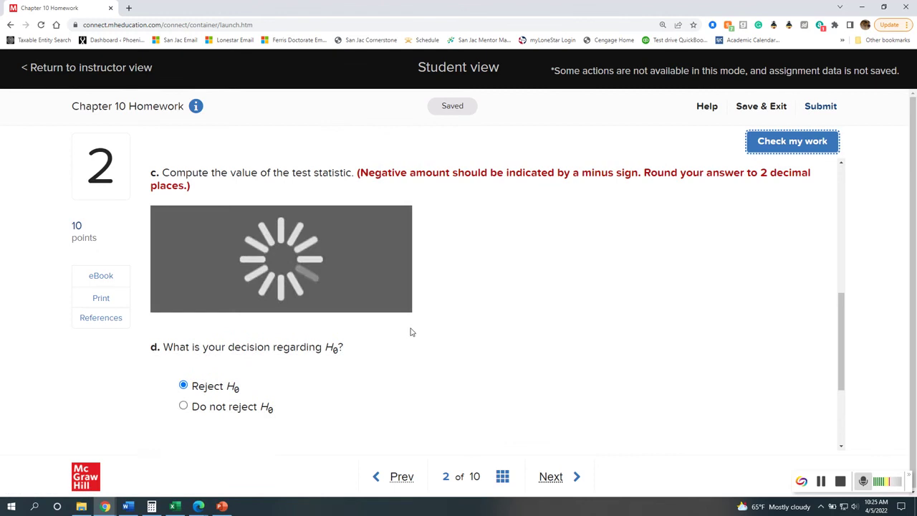
# - Review the part e p-value prompt, briefly consulting the PowerPoint slide with the z formula
pyautogui.scroll(-2, 412, 329)
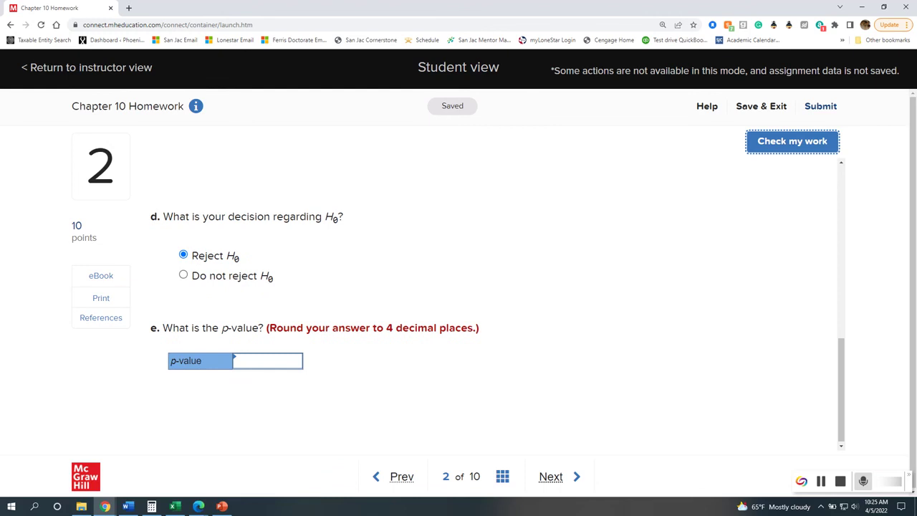
pyautogui.hotkey('alt', 'Tab')
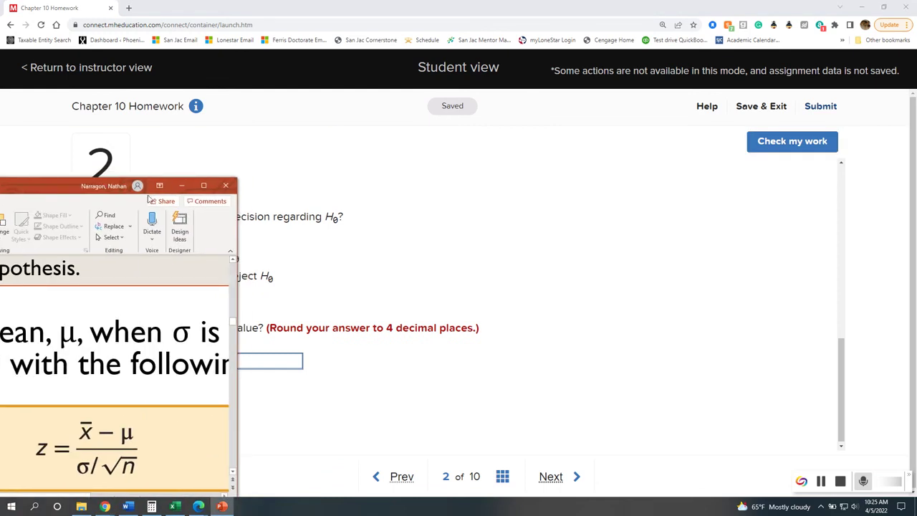
pyautogui.click(181, 185)
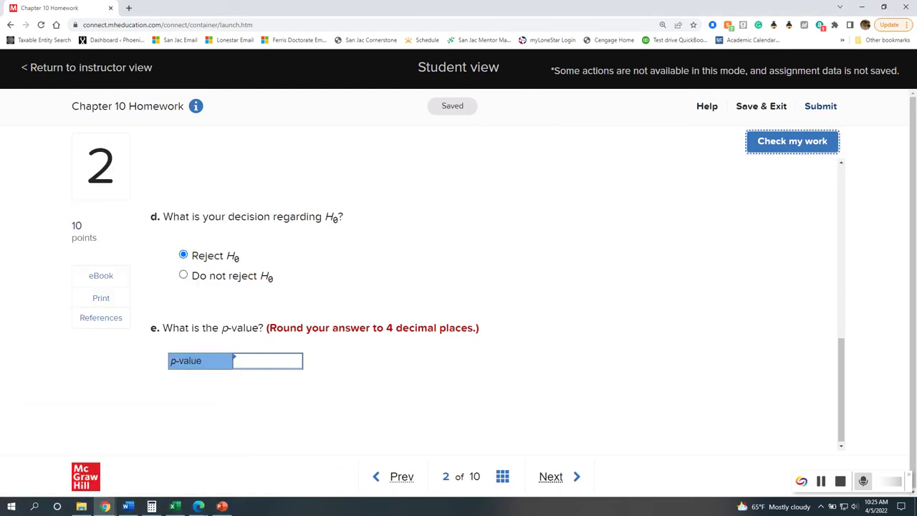
pyautogui.click(232, 361)
pyautogui.click(230, 363)
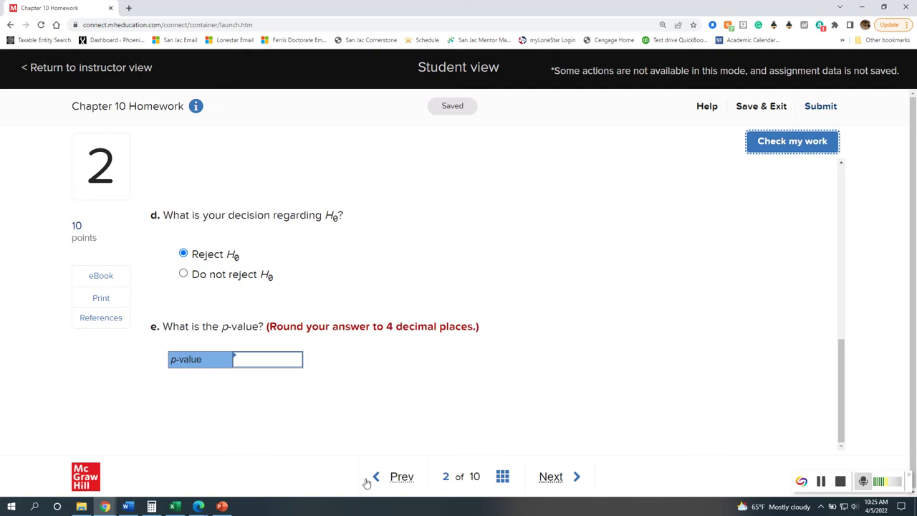
pyautogui.moveTo(222, 506)
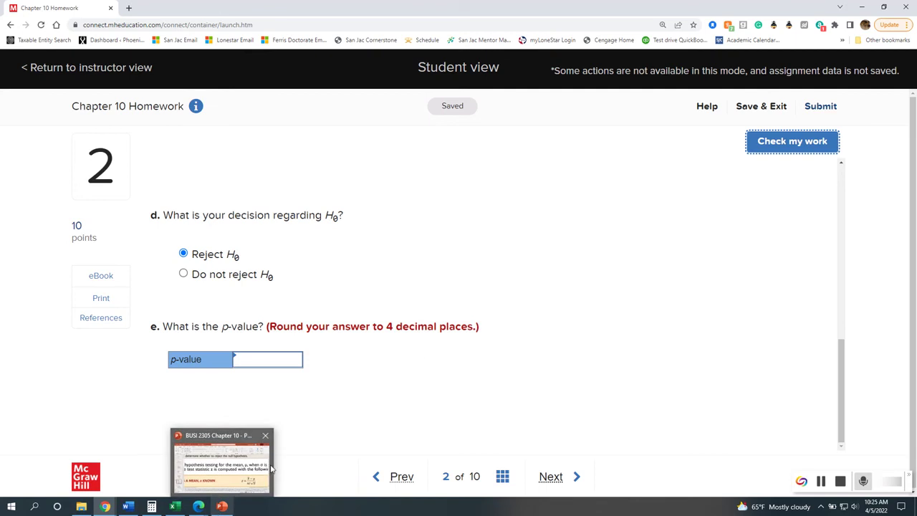
pyautogui.click(360, 390)
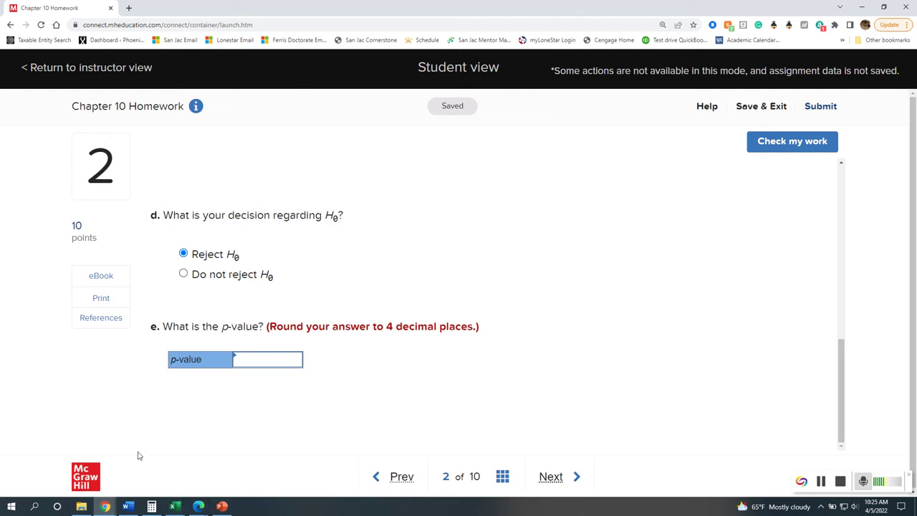
# - Switch to the eBook's Areas under the Normal Curve table and arrange its window so the part c test statistic stays visible
pyautogui.moveTo(106, 507)
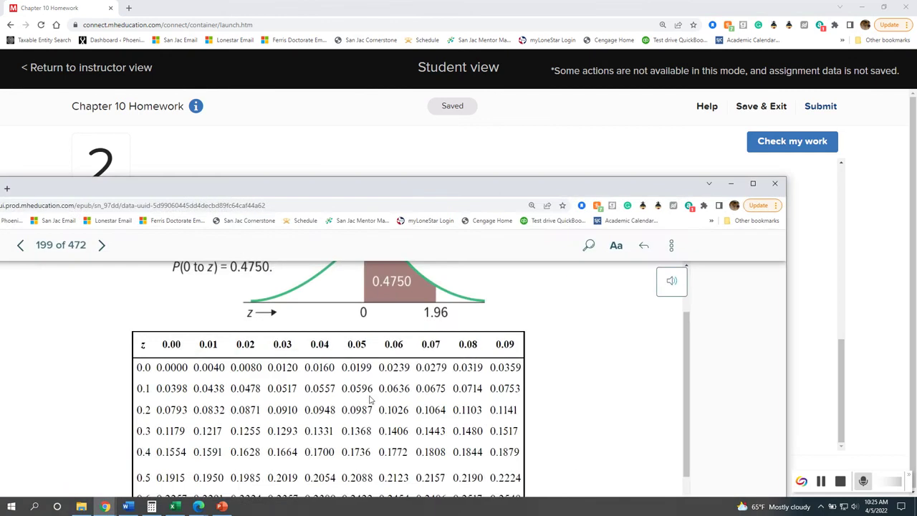
pyautogui.click(129, 489)
pyautogui.scroll(-3, 393, 367)
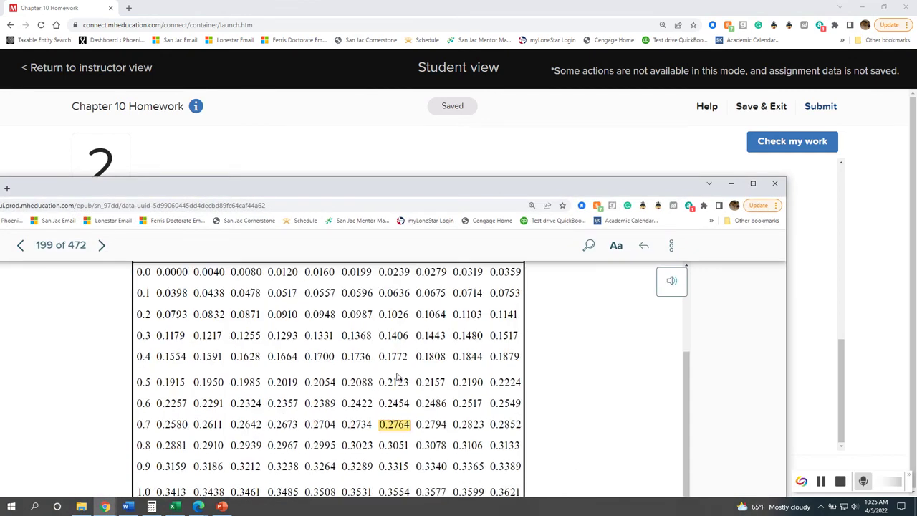
pyautogui.moveTo(450, 185); pyautogui.dragTo(461, 280)
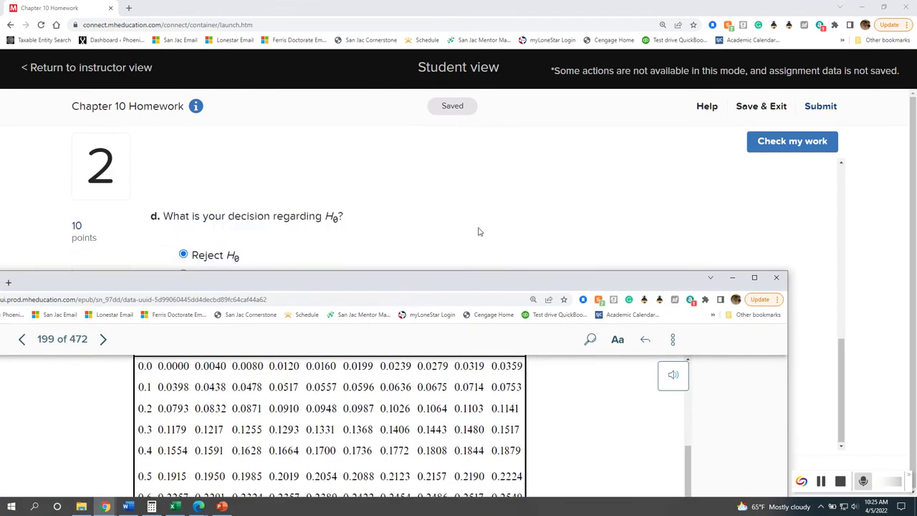
pyautogui.scroll(5, 479, 231)
pyautogui.scroll(-1, 479, 231)
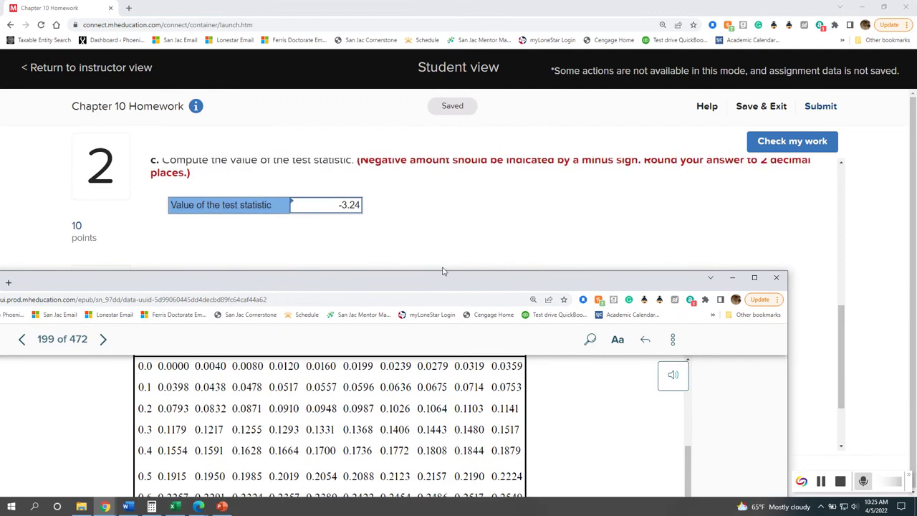
pyautogui.moveTo(440, 279); pyautogui.dragTo(457, 251)
# - Enlarge the visible area of the eBook's normal curve table and look for the row matching z = 3.24
pyautogui.scroll(-5, 345, 341)
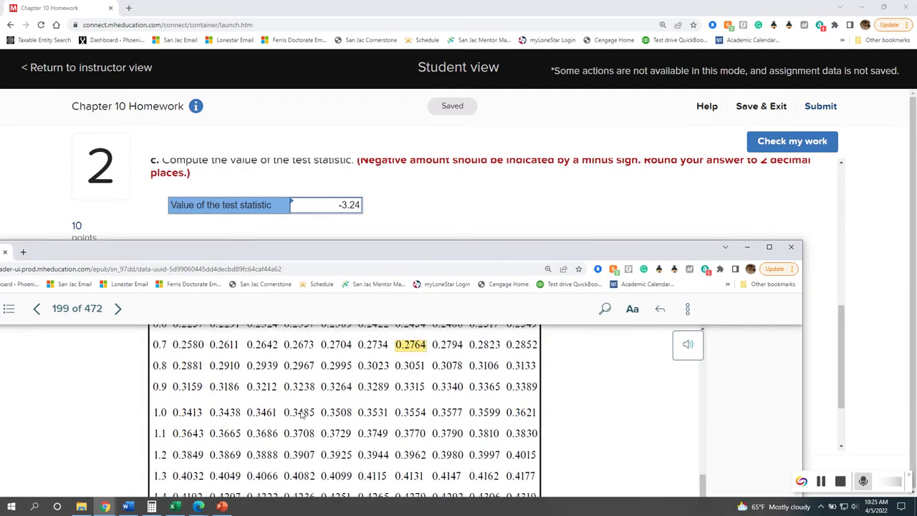
pyautogui.scroll(-1, 311, 407)
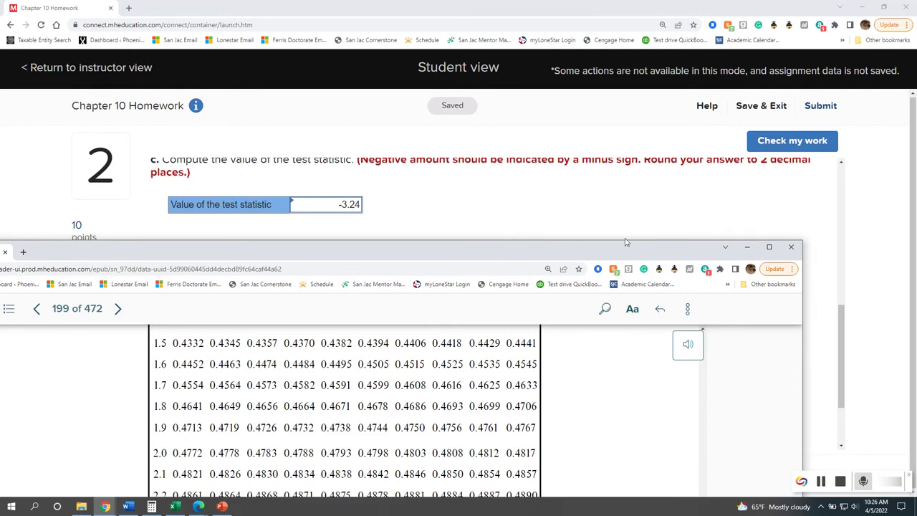
pyautogui.moveTo(625, 242); pyautogui.dragTo(619, 53)
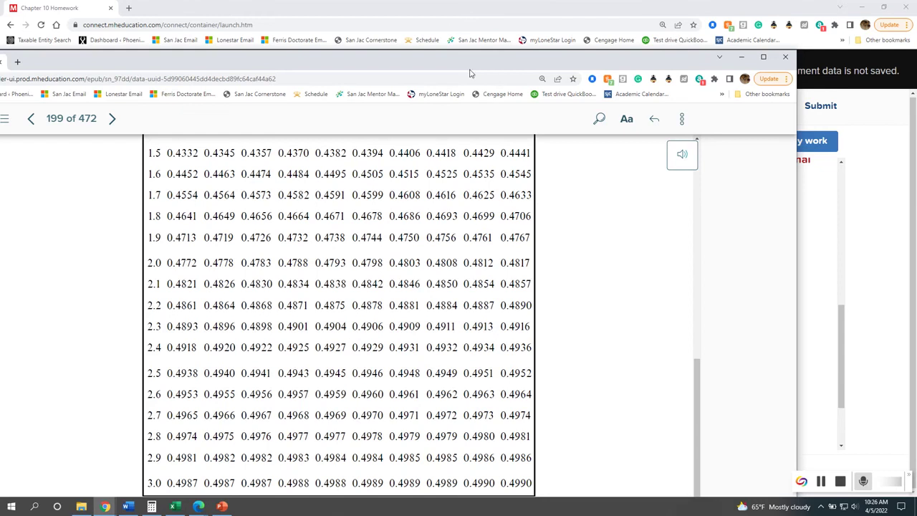
pyautogui.moveTo(455, 64); pyautogui.dragTo(459, 24)
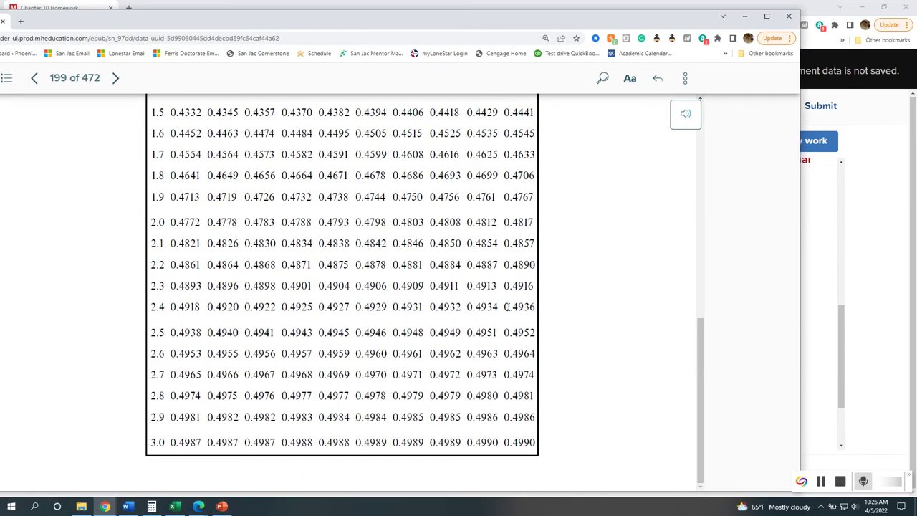
pyautogui.scroll(7, 507, 307)
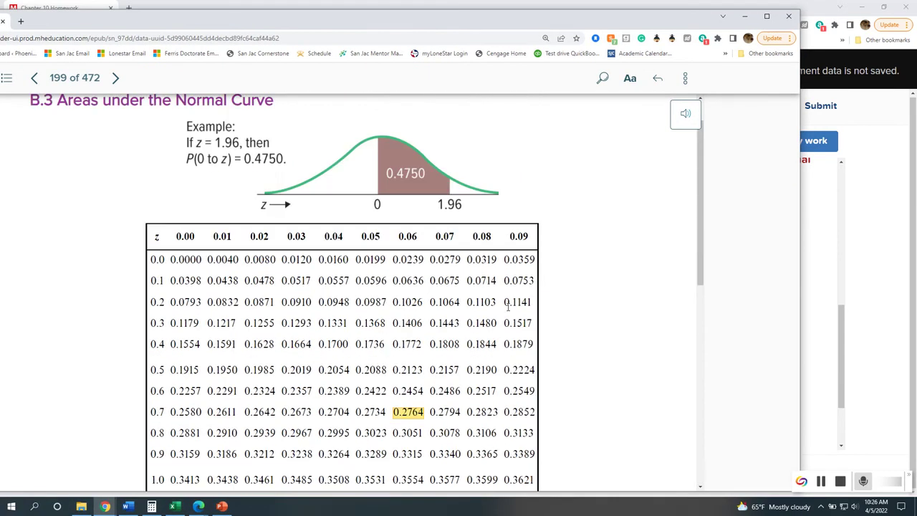
pyautogui.scroll(-1, 507, 307)
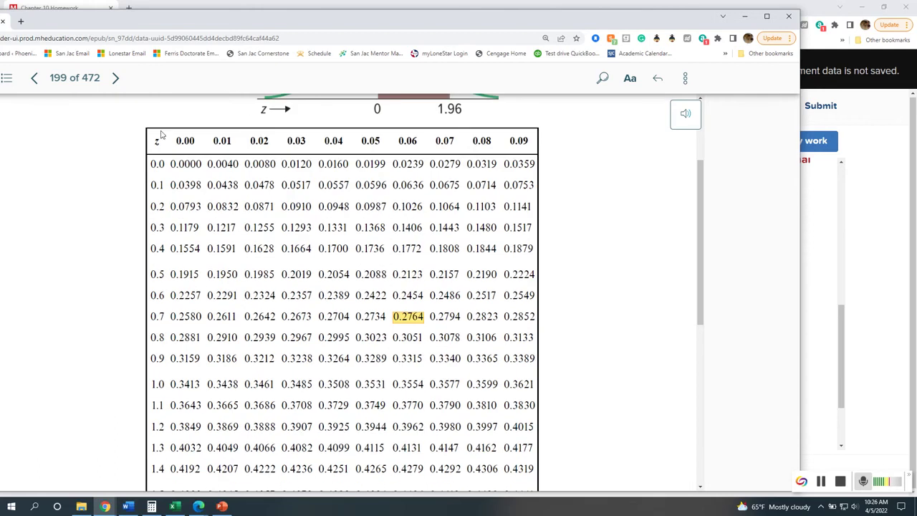
# - Check the eBook page following the normal curve table for further z rows, return to page 199, and re-examine the table
pyautogui.click(115, 81)
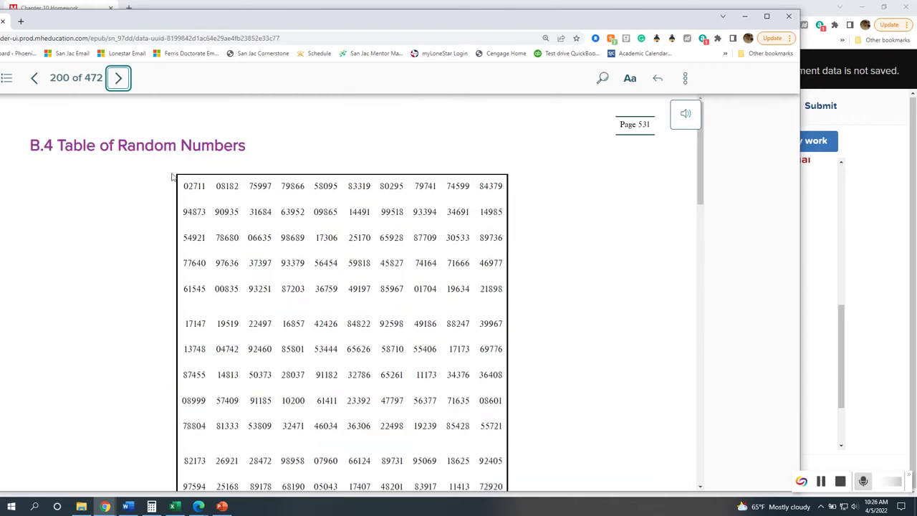
pyautogui.click(33, 78)
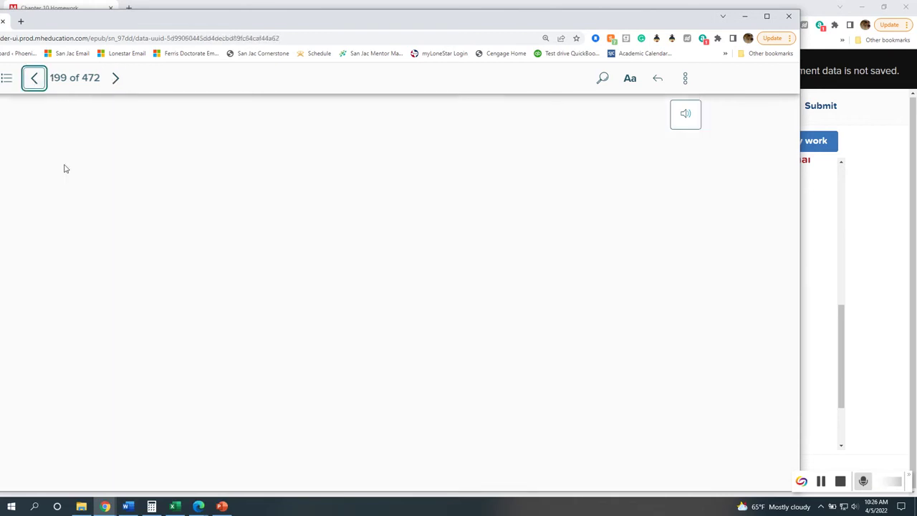
pyautogui.scroll(-2, 83, 209)
pyautogui.scroll(-5, 84, 209)
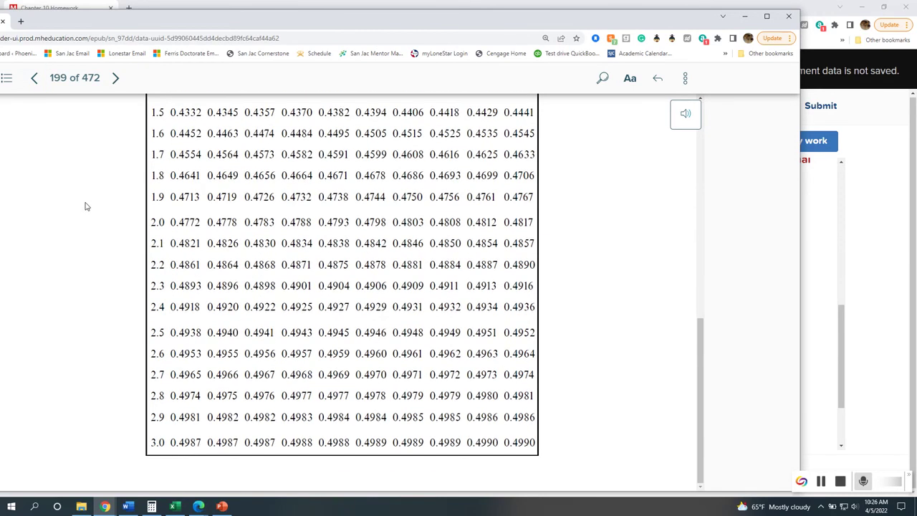
pyautogui.scroll(7, 222, 458)
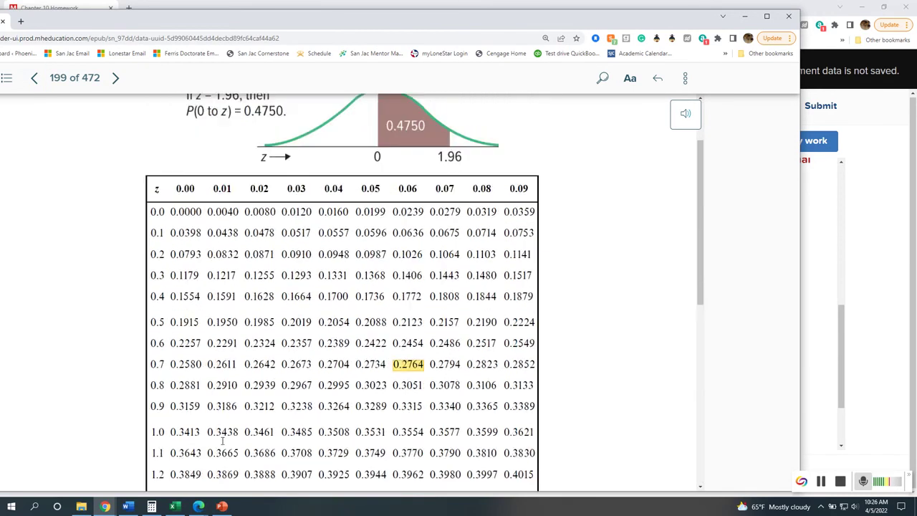
pyautogui.scroll(-1, 245, 439)
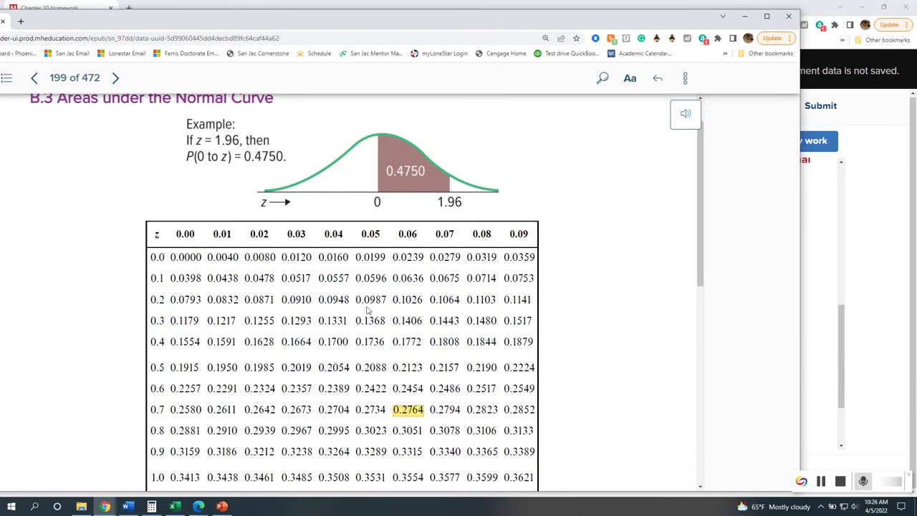
pyautogui.scroll(-6, 285, 316)
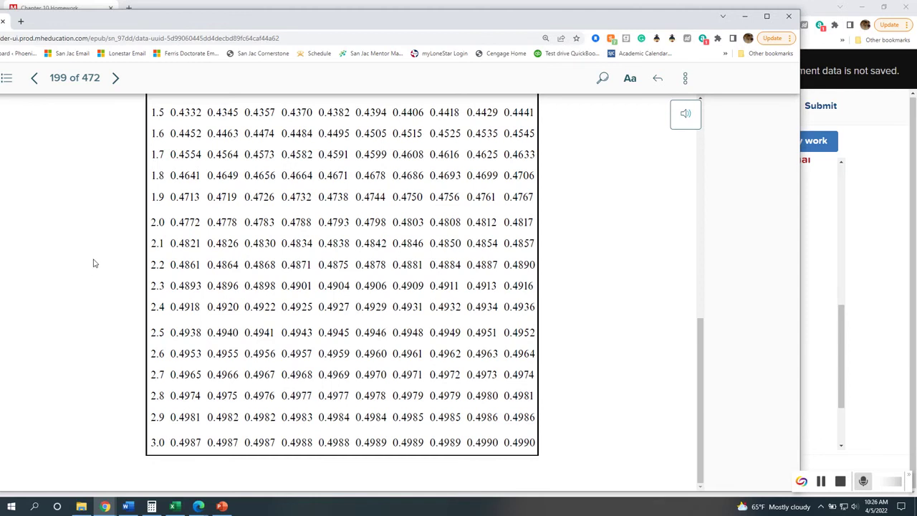
# - Reopen the Areas under the Normal Curve section from the eBook contents, examine its last rows, and return to the homework
pyautogui.click(8, 81)
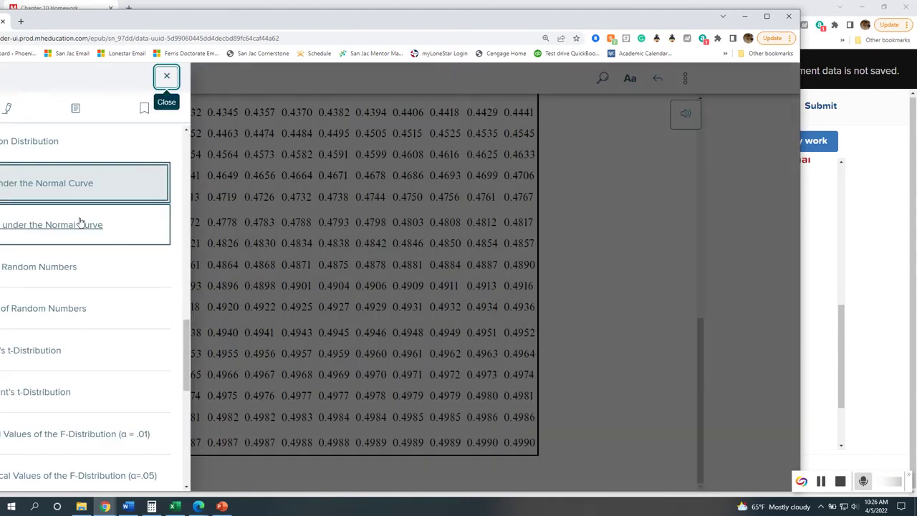
pyautogui.click(79, 227)
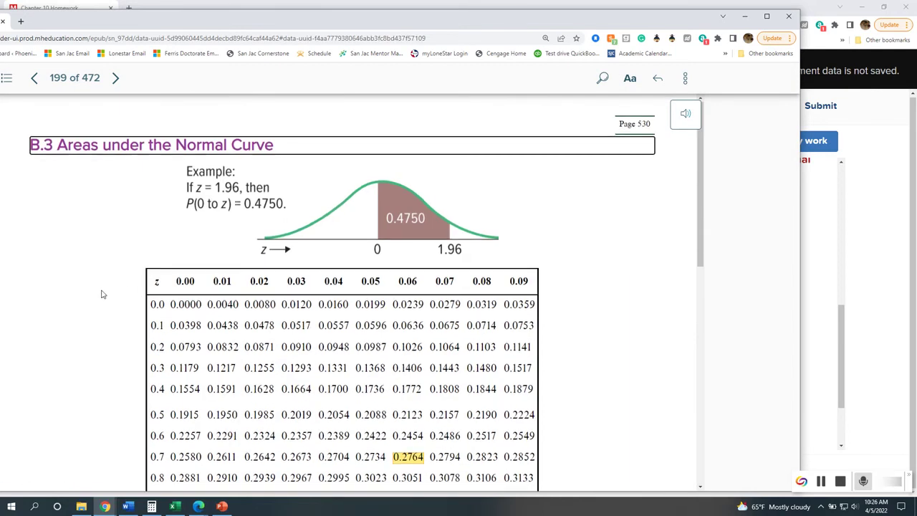
pyautogui.scroll(-7, 100, 291)
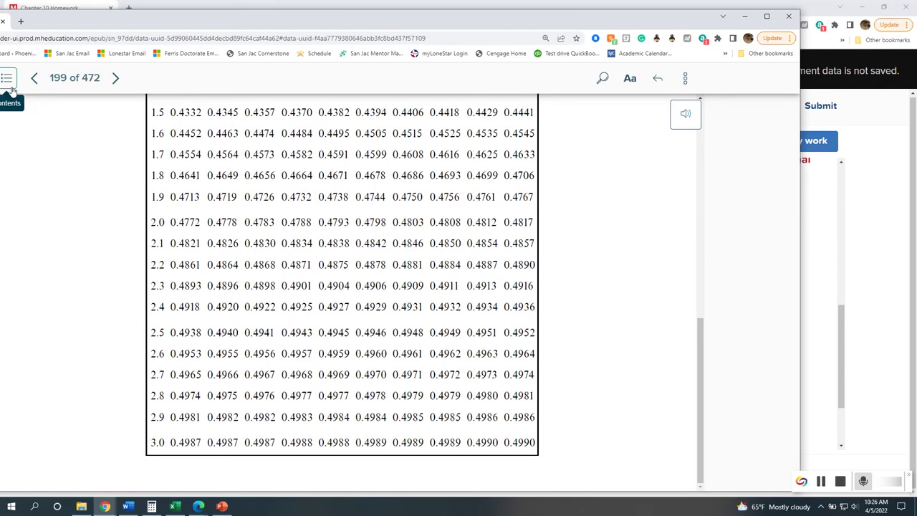
pyautogui.click(745, 15)
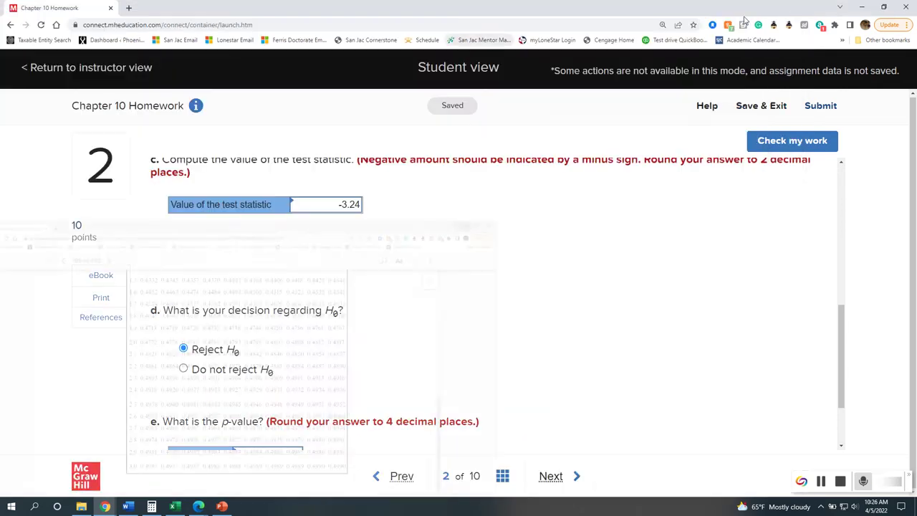
# - Search the web for "z table" in a new browser tab and open the negative z score table on z-table.com
pyautogui.scroll(8, 507, 368)
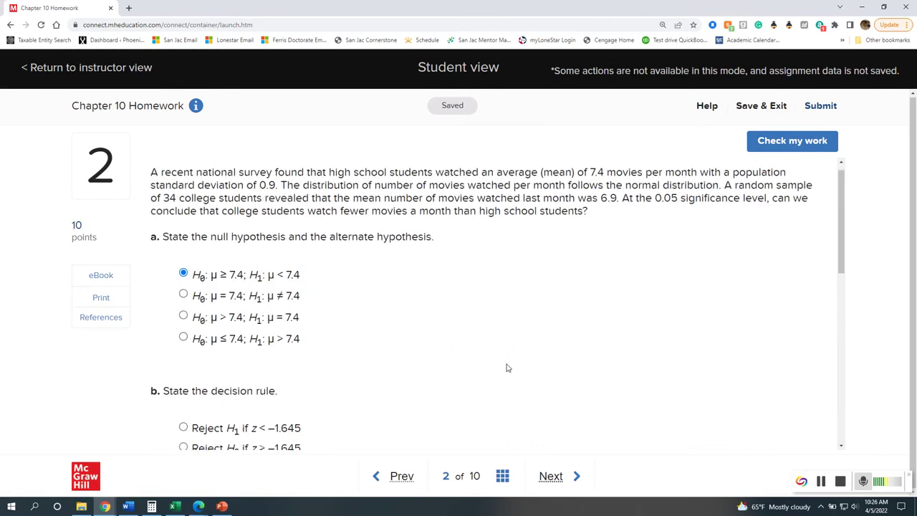
pyautogui.scroll(-8, 505, 367)
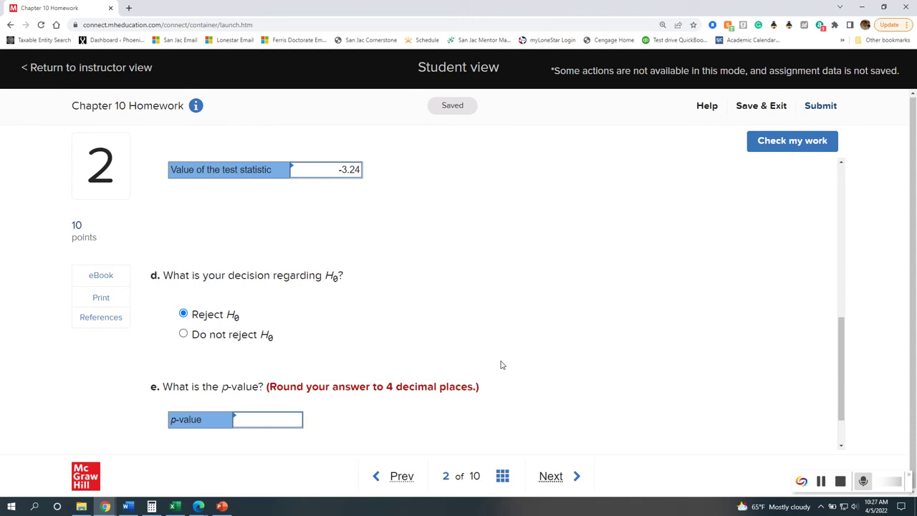
pyautogui.scroll(10, 502, 365)
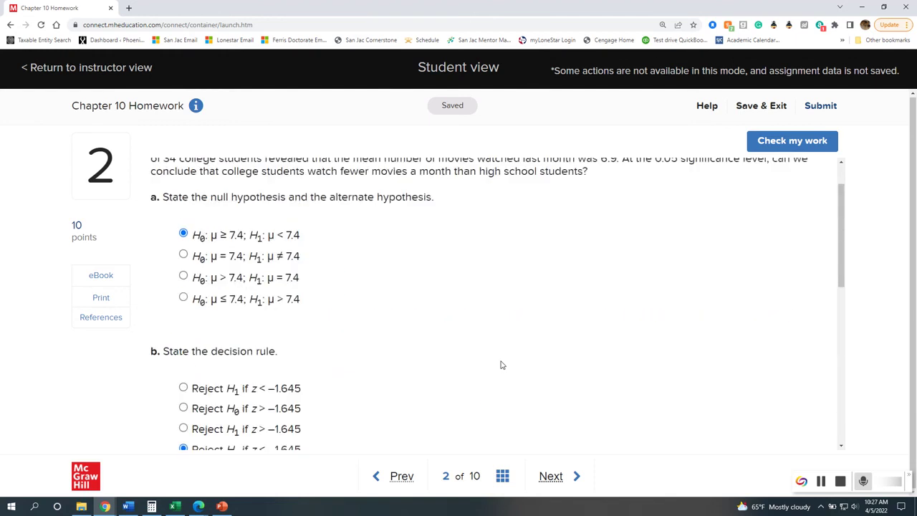
pyautogui.click(129, 7)
pyautogui.click(152, 27)
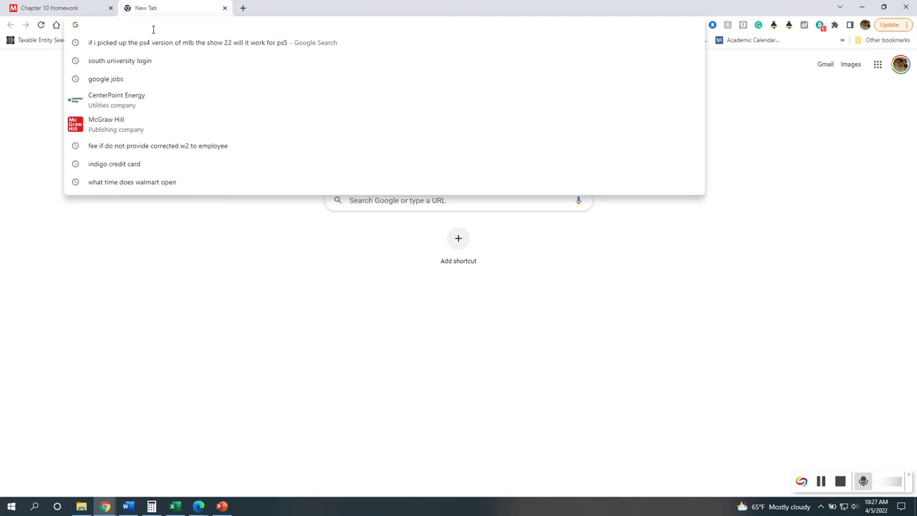
pyautogui.write('zta')
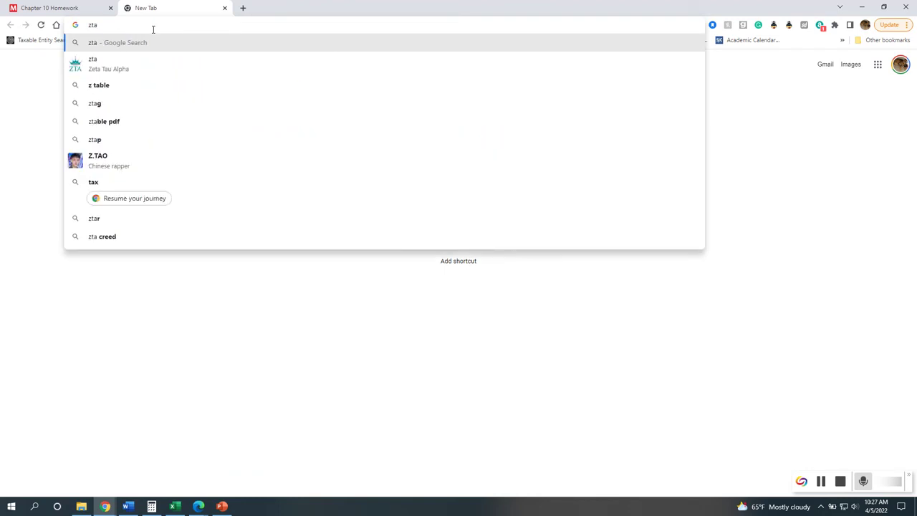
pyautogui.press('BackSpace')
pyautogui.press('BackSpace')
pyautogui.write('table')
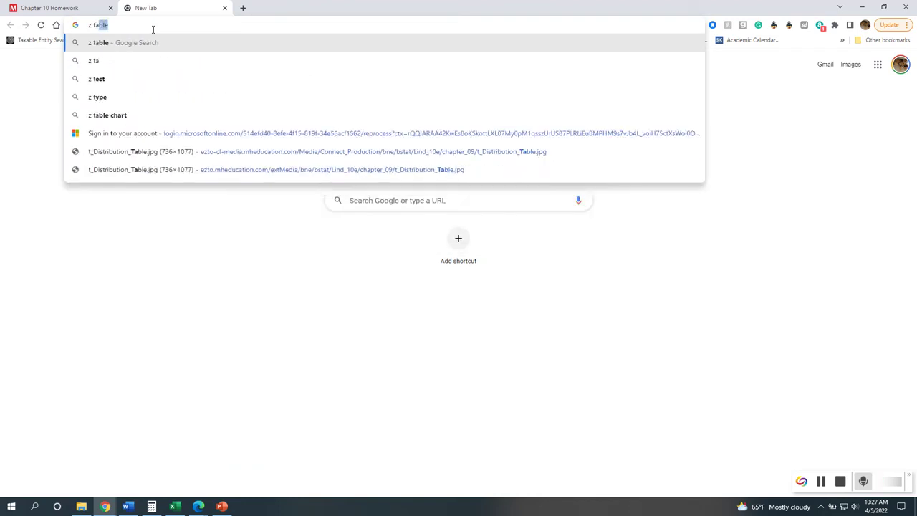
pyautogui.press('Return')
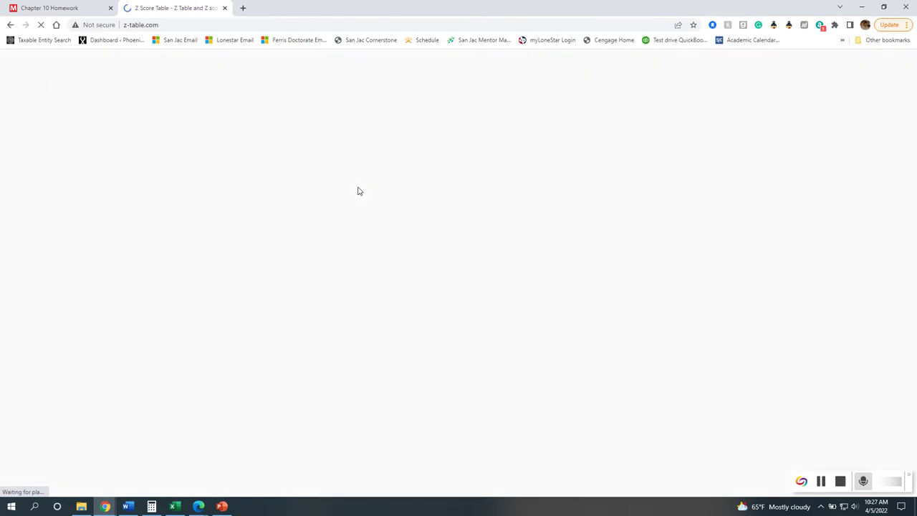
pyautogui.scroll(-3, 248, 281)
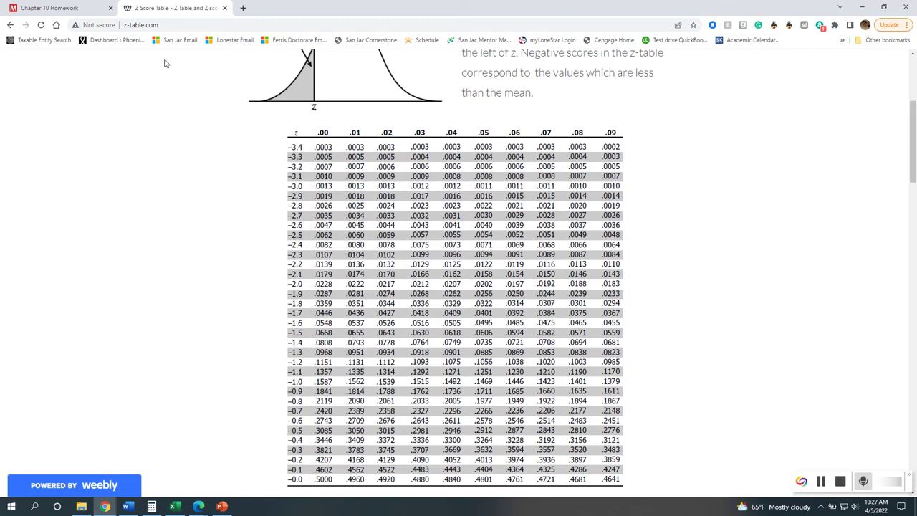
# - Recheck question 2's part c test statistic and look up the area for z = -3.24 in the online z table
pyautogui.click(68, 10)
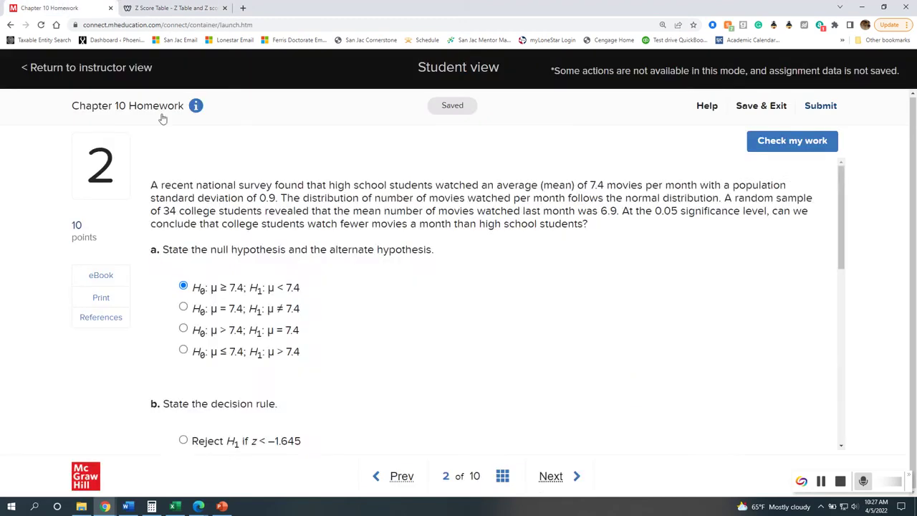
pyautogui.scroll(-4, 351, 329)
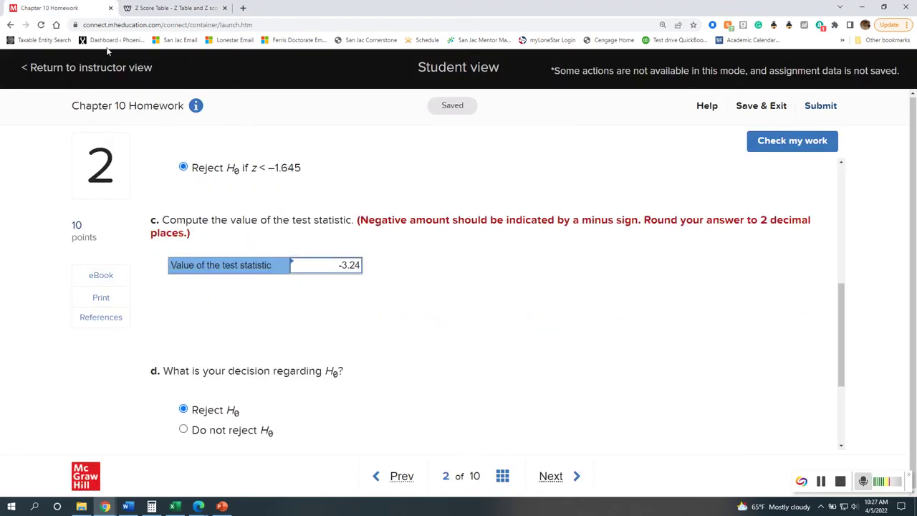
pyautogui.click(150, 8)
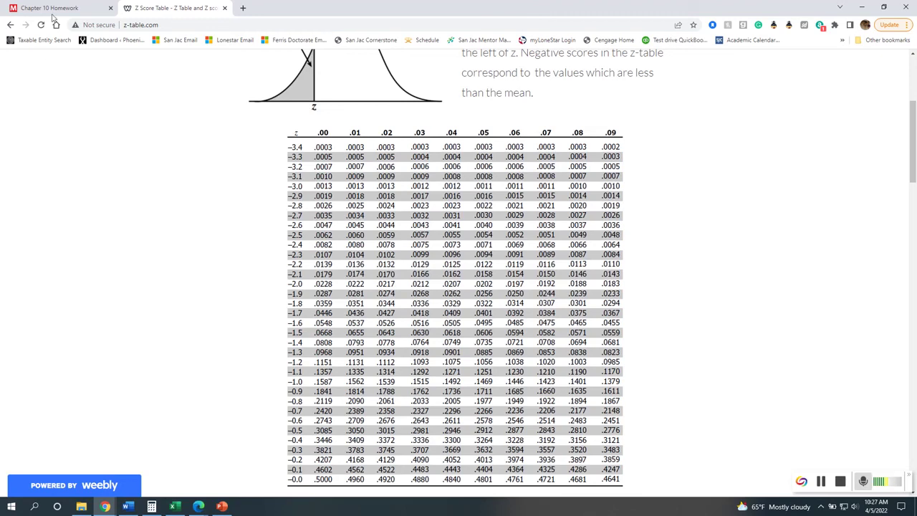
# - Enter .0006 as question 2's part e p-value and check the work
pyautogui.hotkey('ctrl', 'shift', 'Tab')
pyautogui.scroll(-2, 280, 381)
pyautogui.click(263, 362)
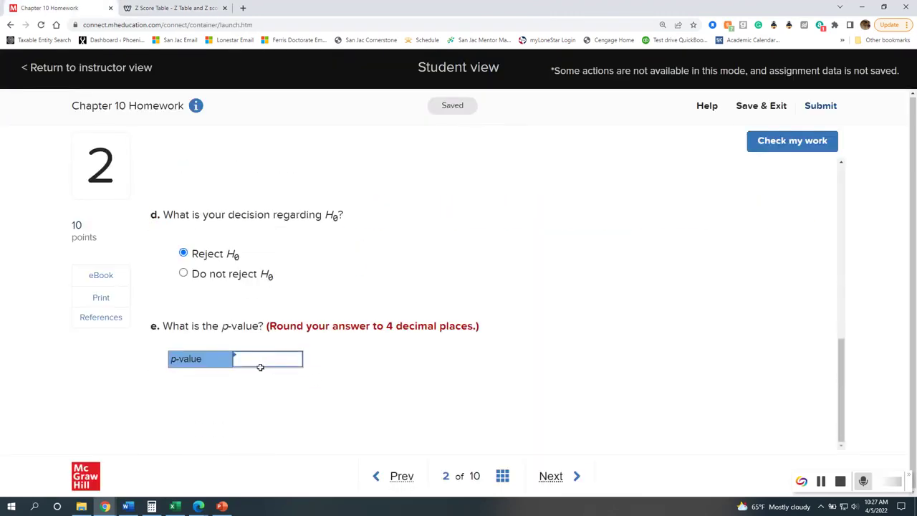
pyautogui.write('.0006')
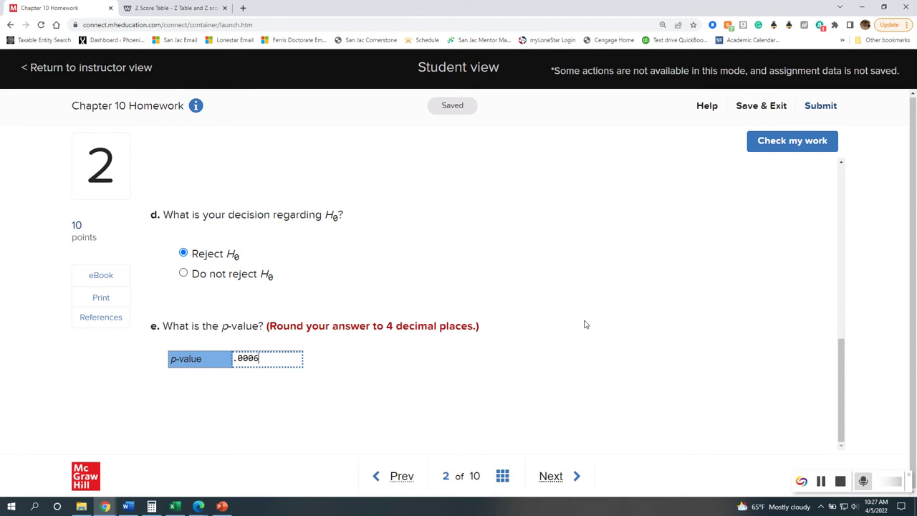
pyautogui.click(615, 308)
pyautogui.click(777, 144)
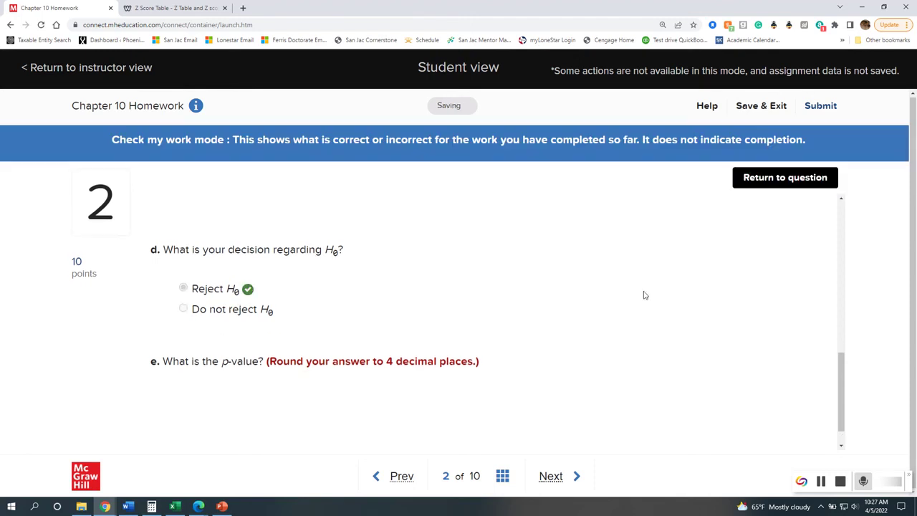
pyautogui.scroll(-1, 513, 375)
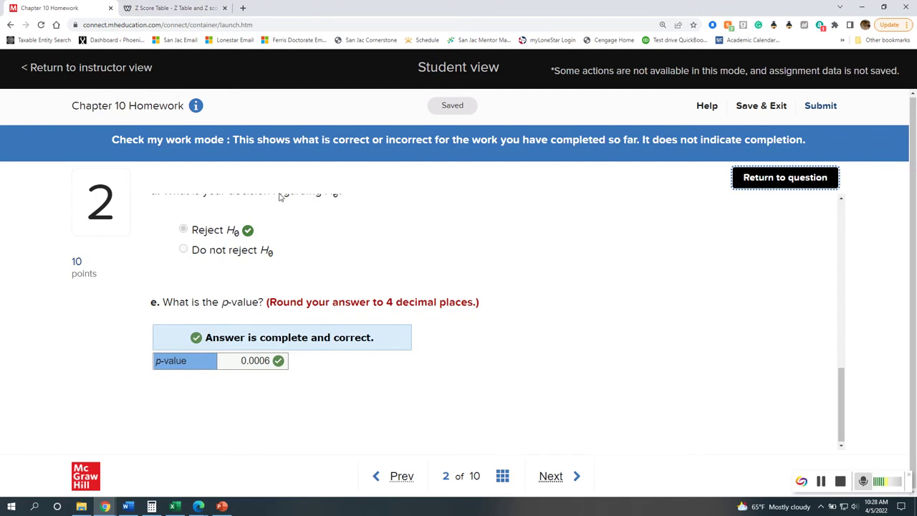
# - Examine the negative and positive z score tables on z-table.com, comparing their entries around z = -3.2 and 3.2
pyautogui.click(174, 11)
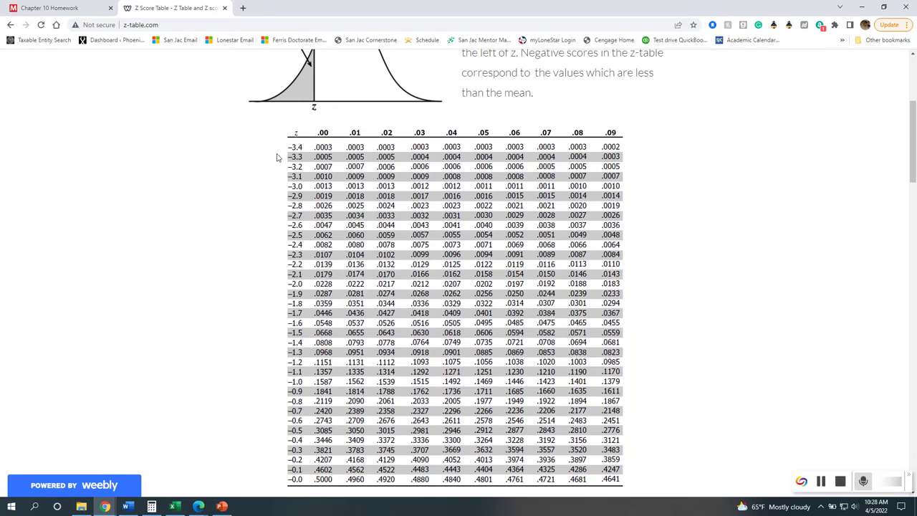
pyautogui.scroll(-3, 156, 351)
pyautogui.scroll(-7, 156, 351)
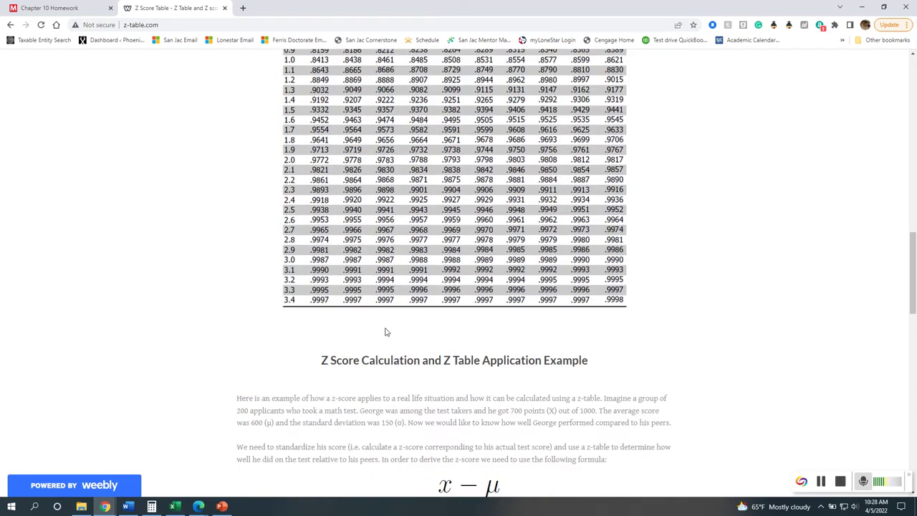
pyautogui.scroll(4, 387, 331)
pyautogui.scroll(7, 392, 334)
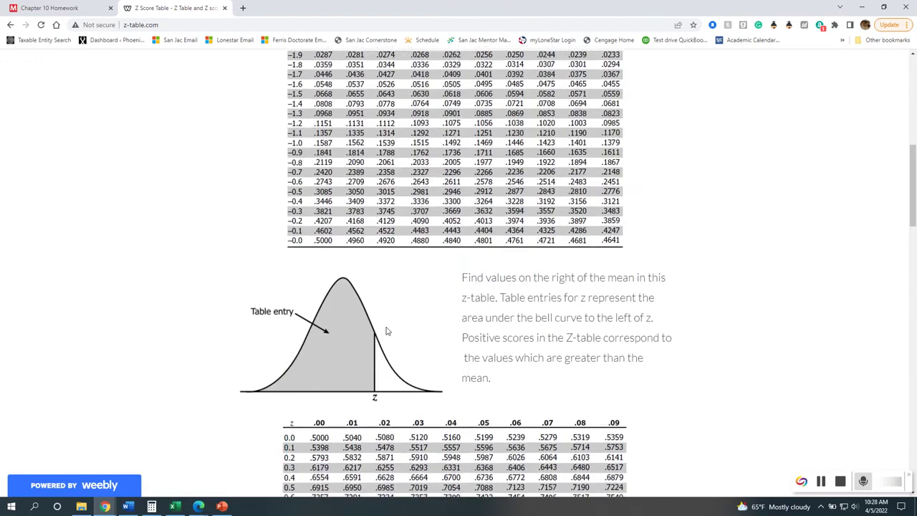
pyautogui.scroll(3, 388, 332)
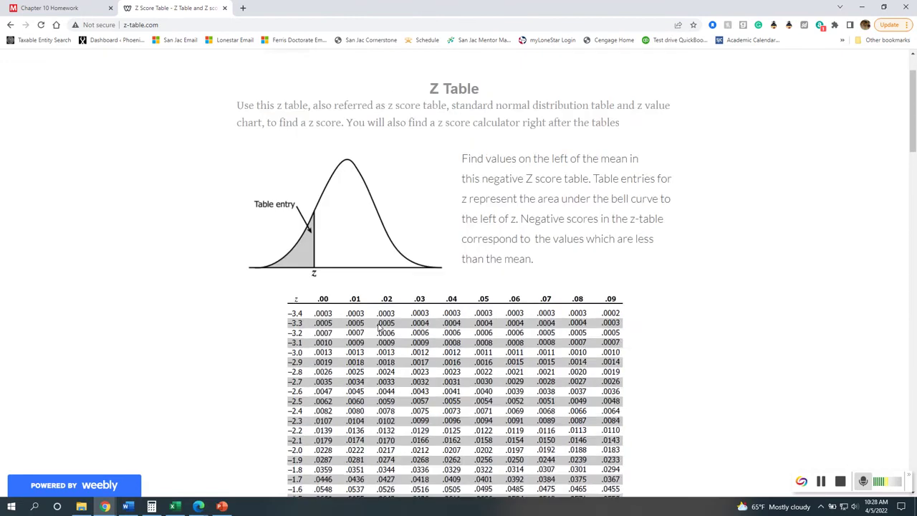
pyautogui.scroll(-12, 362, 335)
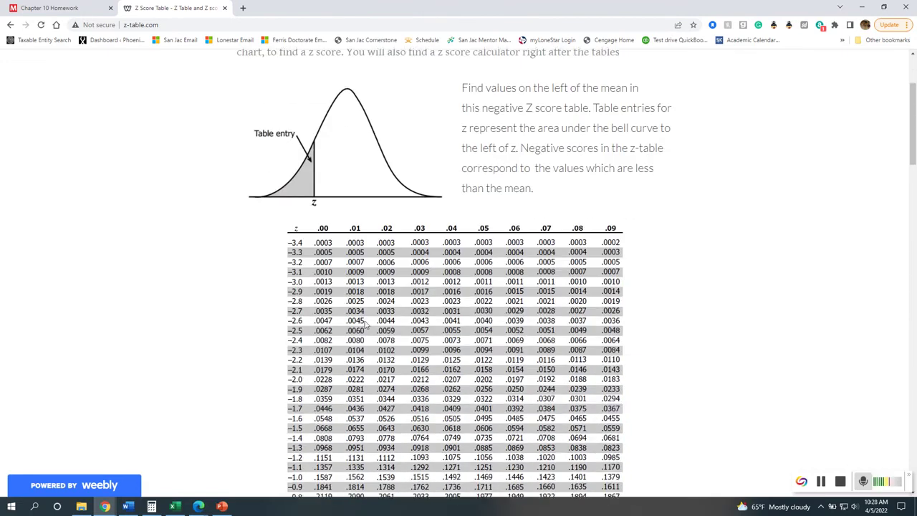
pyautogui.scroll(-4, 368, 308)
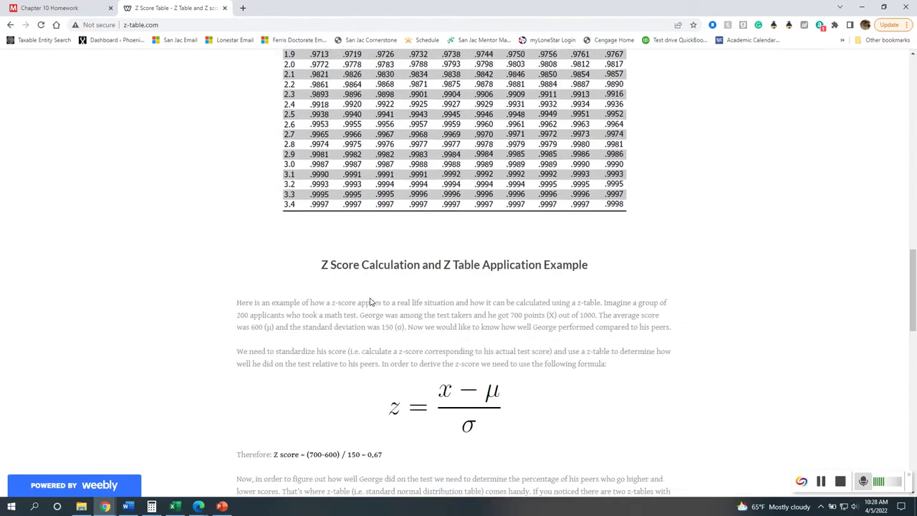
pyautogui.scroll(2, 369, 302)
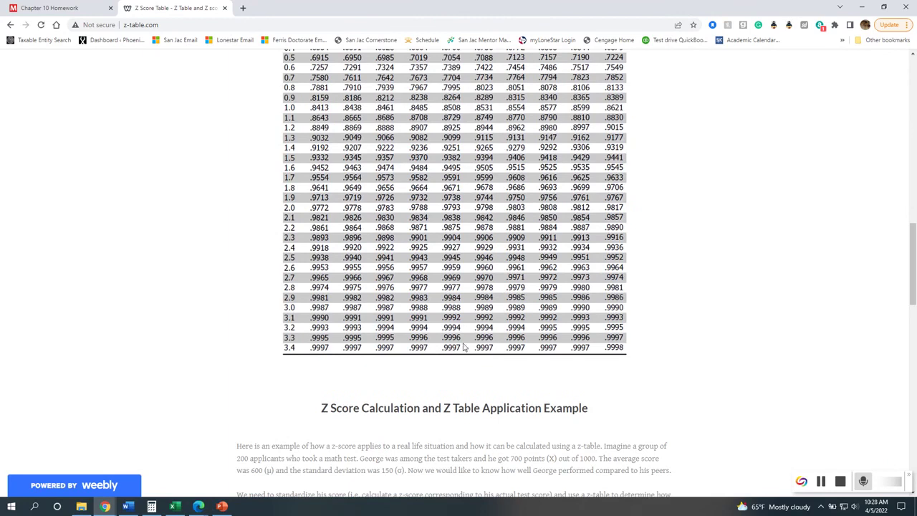
pyautogui.scroll(2, 494, 359)
pyautogui.scroll(-6, 548, 364)
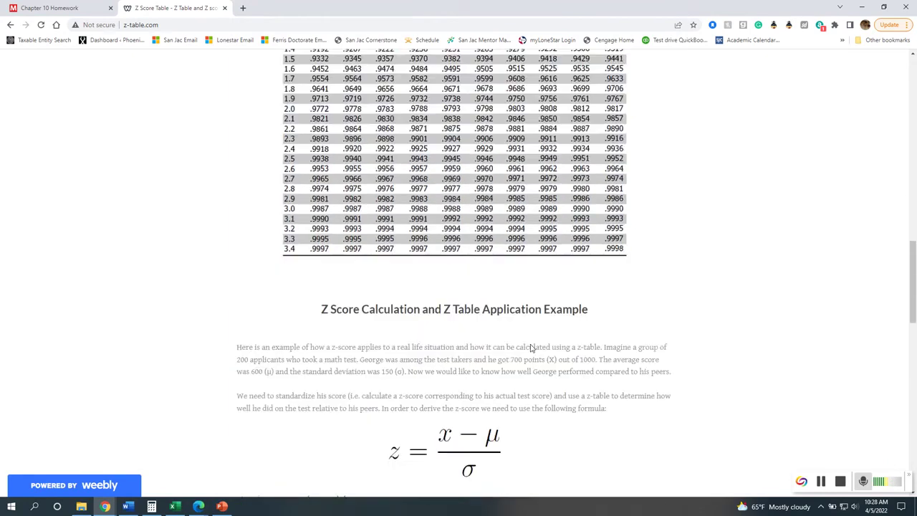
pyautogui.scroll(20, 530, 347)
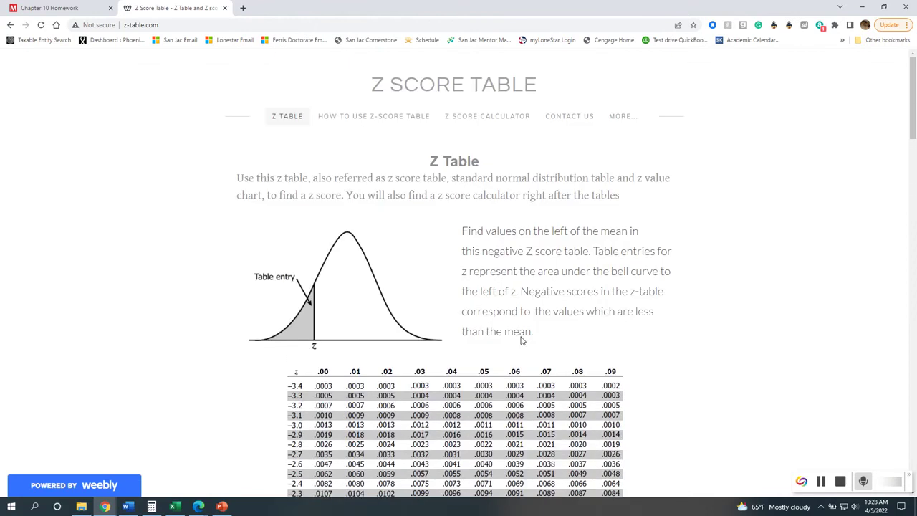
pyautogui.scroll(-5, 521, 336)
pyautogui.scroll(2, 523, 341)
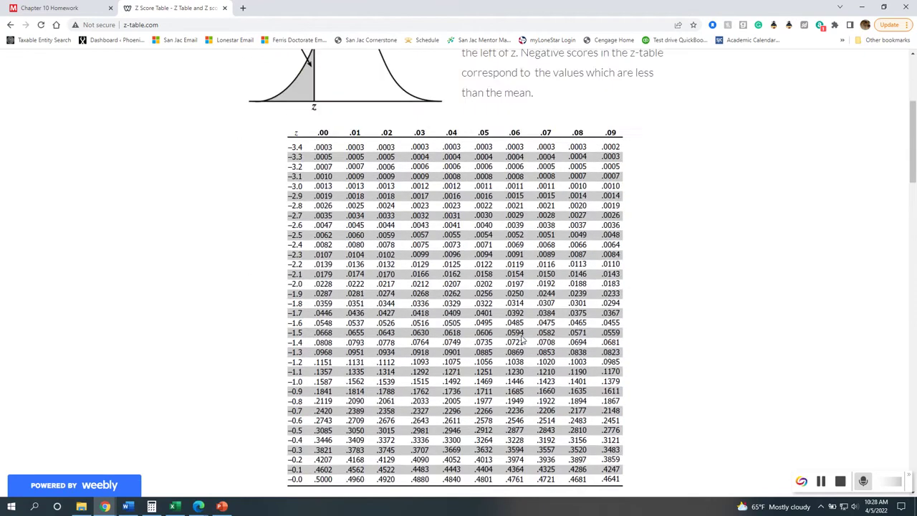
pyautogui.scroll(-2, 523, 341)
pyautogui.scroll(2, 523, 341)
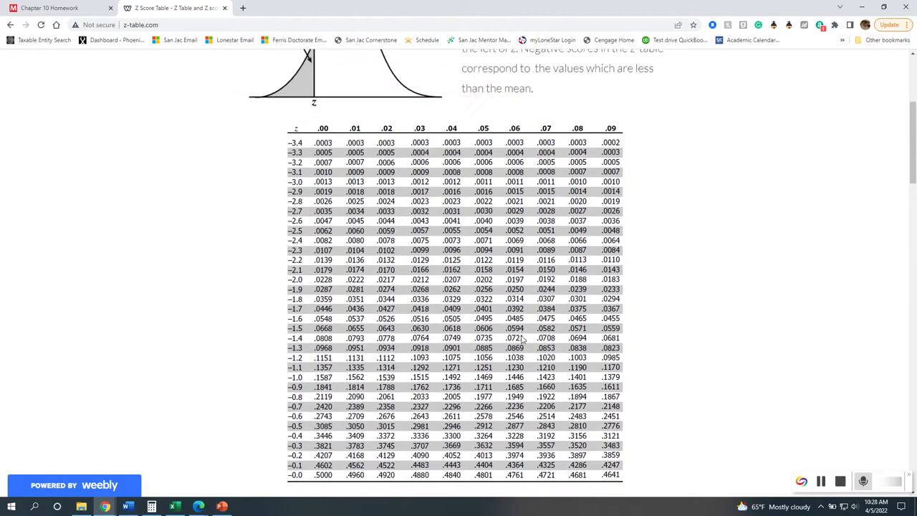
pyautogui.scroll(-1, 523, 341)
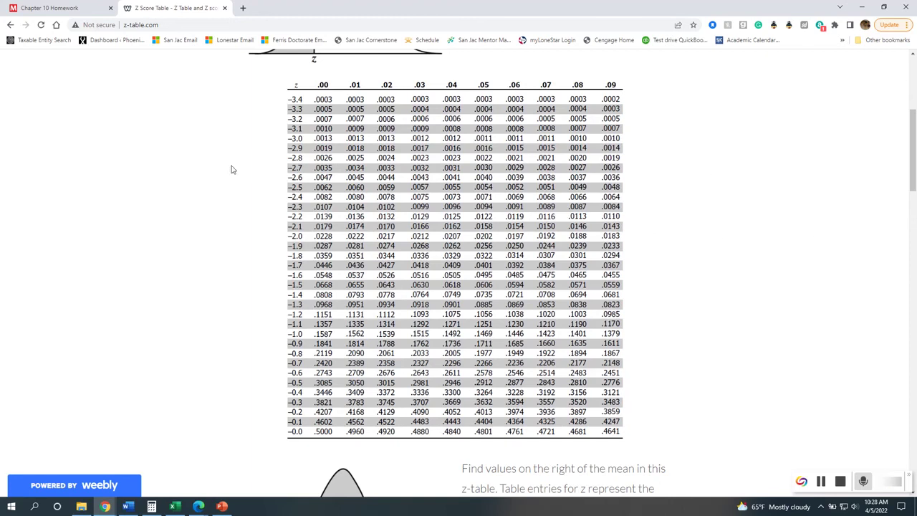
# - Advance the homework to question 3 and switch to the eBook's B.5 Student's t-Distribution table
pyautogui.click(50, 8)
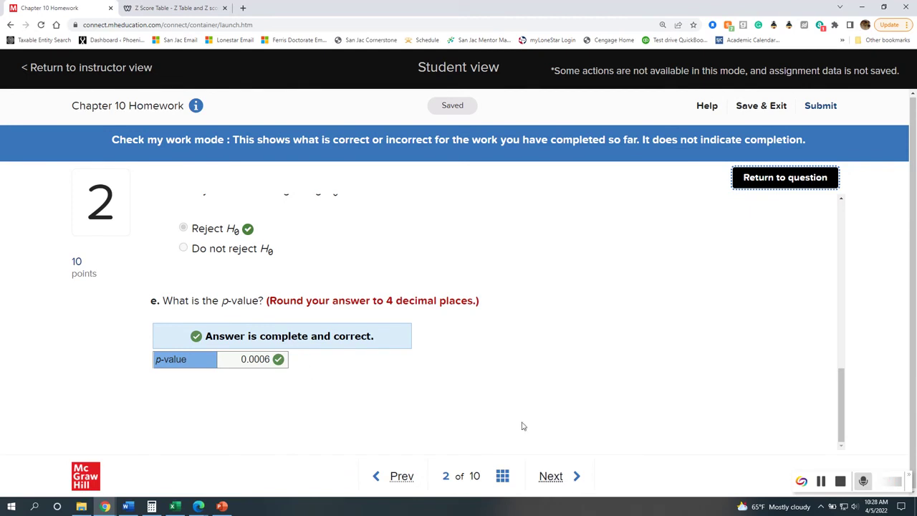
pyautogui.click(550, 476)
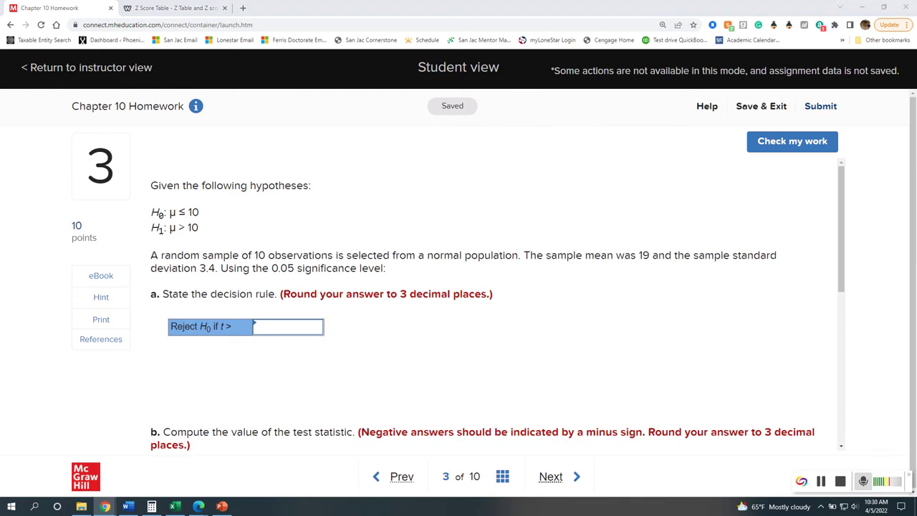
pyautogui.hotkey('alt', 'Tab')
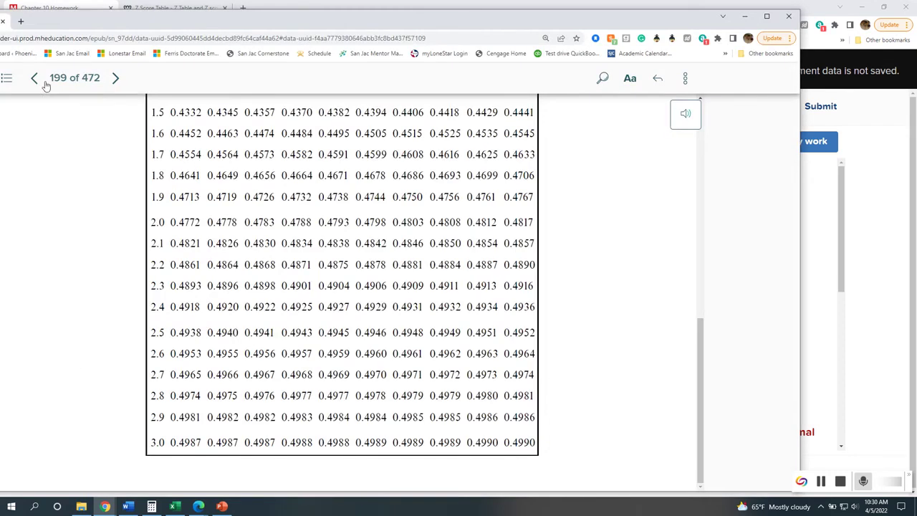
pyautogui.click(6, 77)
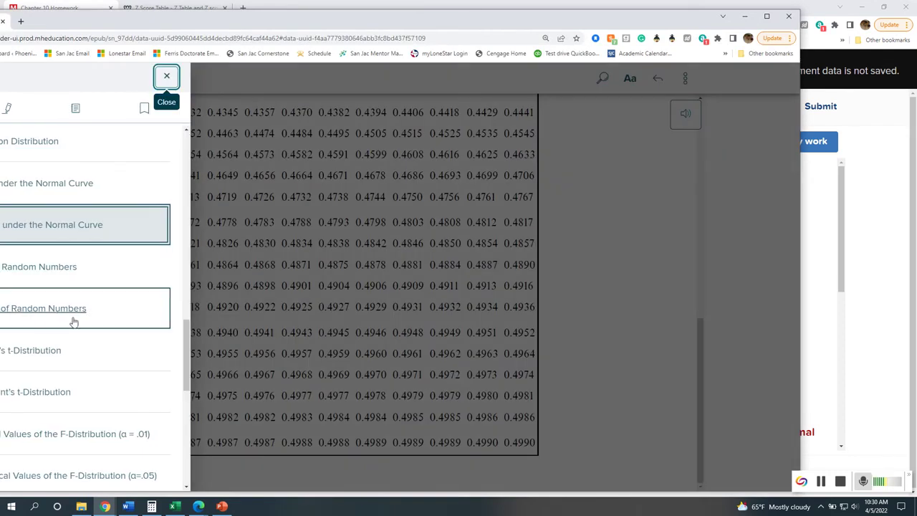
pyautogui.click(45, 358)
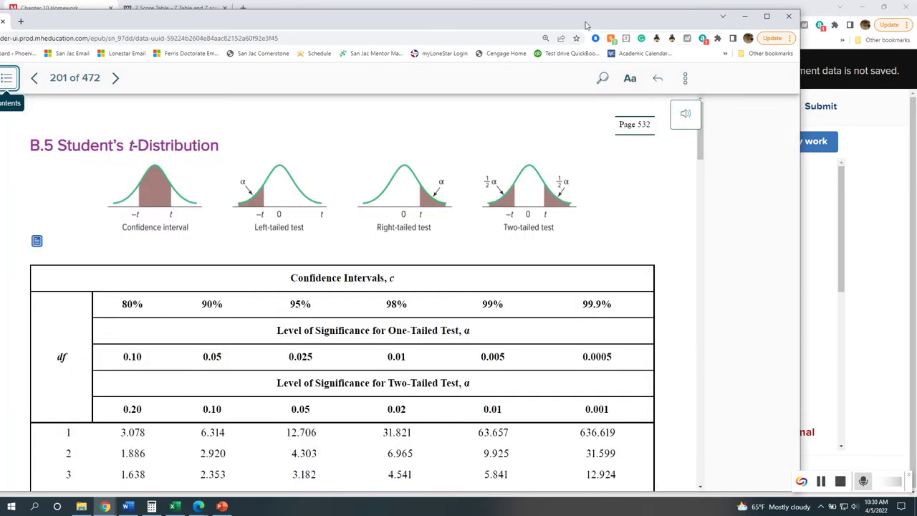
# - Highlight the 0.05 significance level for the one-tailed test in yellow in the Student's t-Distribution table
pyautogui.moveTo(586, 24); pyautogui.dragTo(725, 71)
pyautogui.scroll(-3, 491, 354)
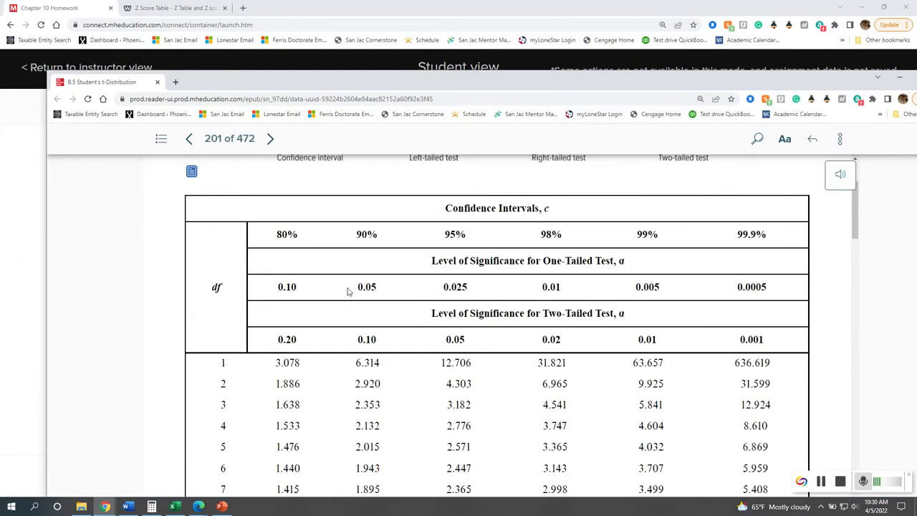
pyautogui.moveTo(347, 292); pyautogui.dragTo(394, 287)
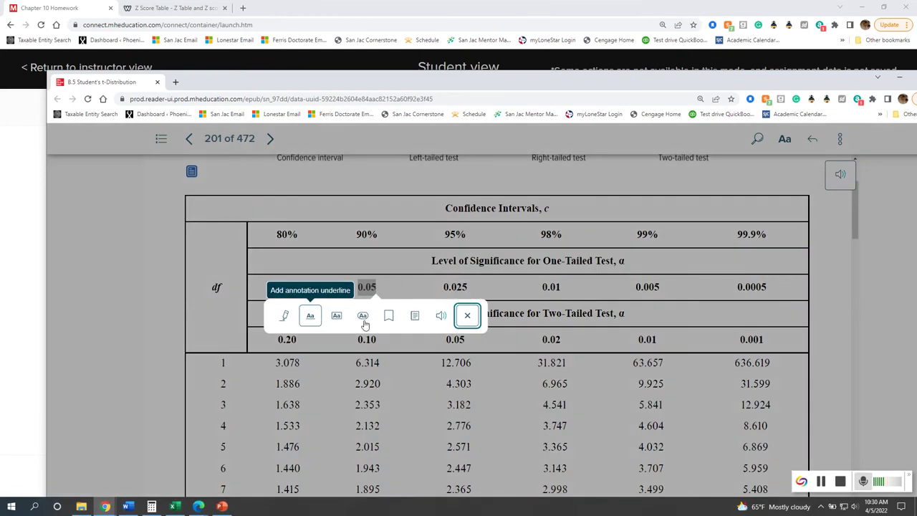
pyautogui.click(285, 315)
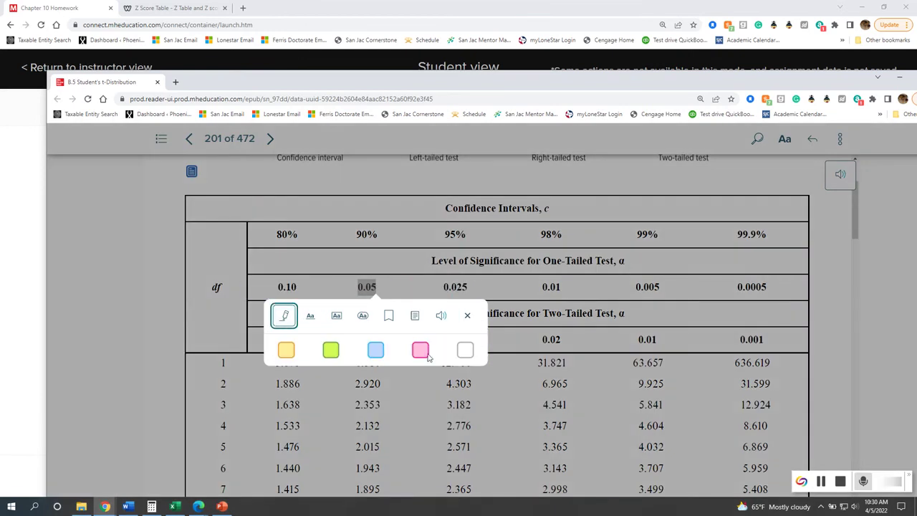
pyautogui.click(286, 349)
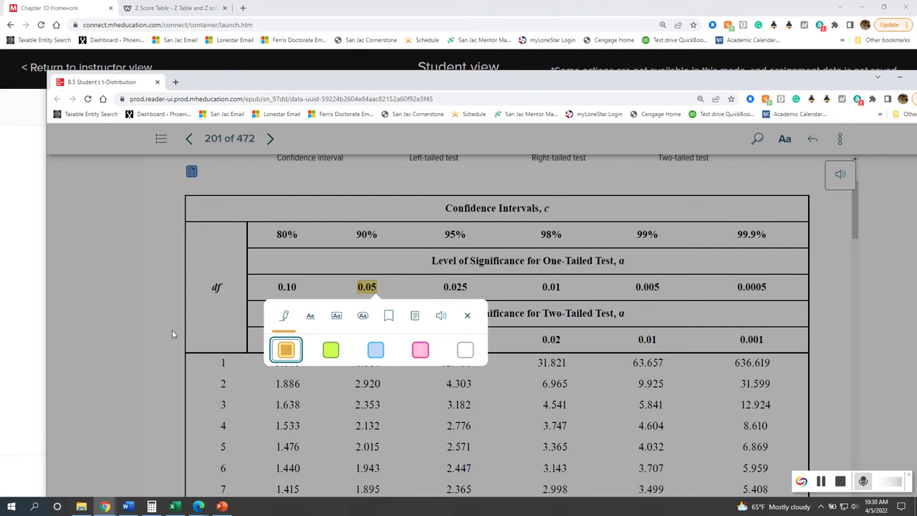
pyautogui.click(172, 333)
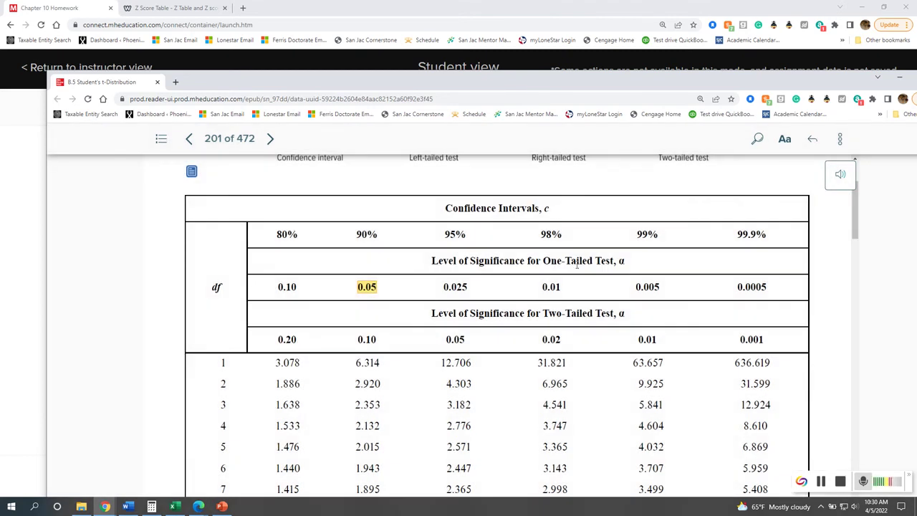
# - Compare question 3's hypotheses and sample size with the one-tailed 0.05 column and degrees-of-freedom rows of the t table
pyautogui.moveTo(616, 81); pyautogui.dragTo(576, 247)
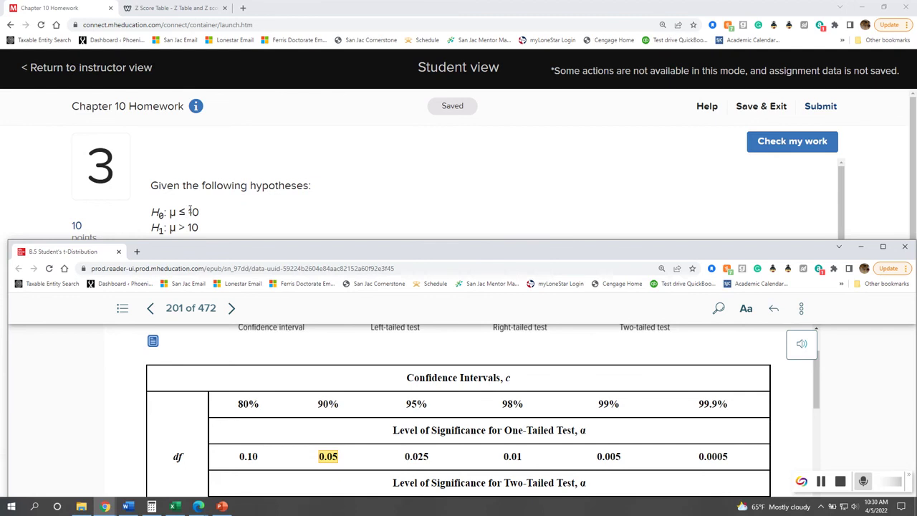
pyautogui.moveTo(395, 248); pyautogui.dragTo(423, 76)
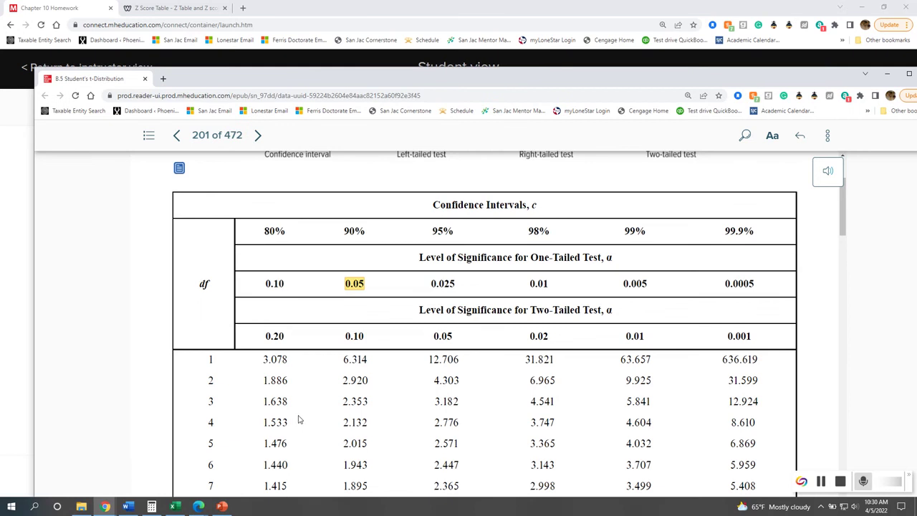
pyautogui.scroll(-2, 299, 419)
pyautogui.scroll(1, 300, 415)
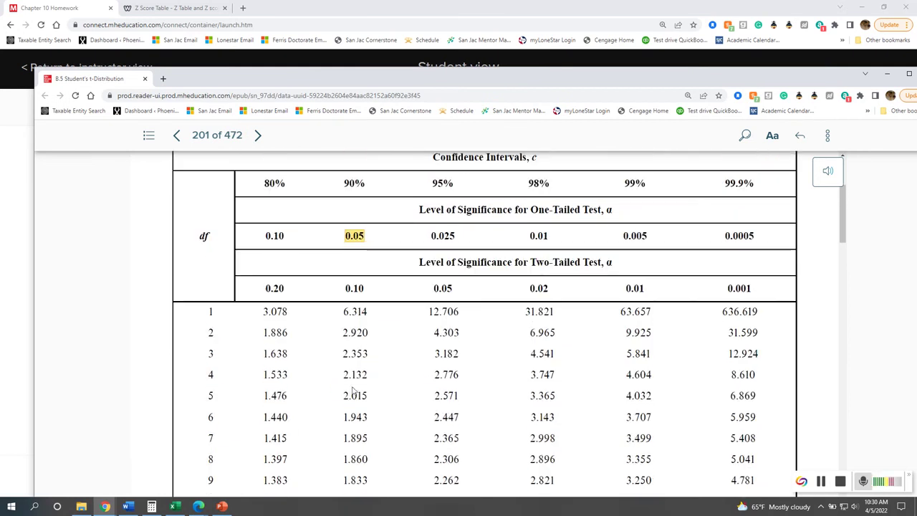
pyautogui.scroll(-2, 405, 366)
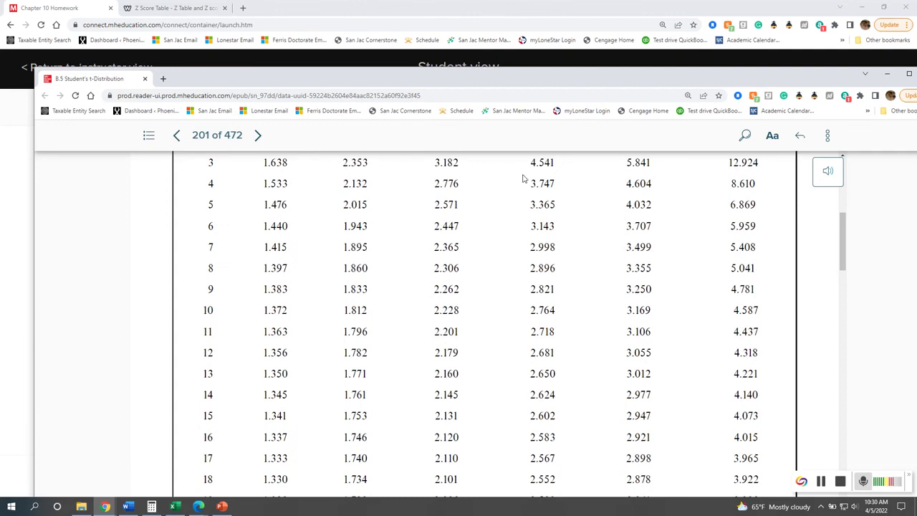
pyautogui.moveTo(544, 83); pyautogui.dragTo(520, 362)
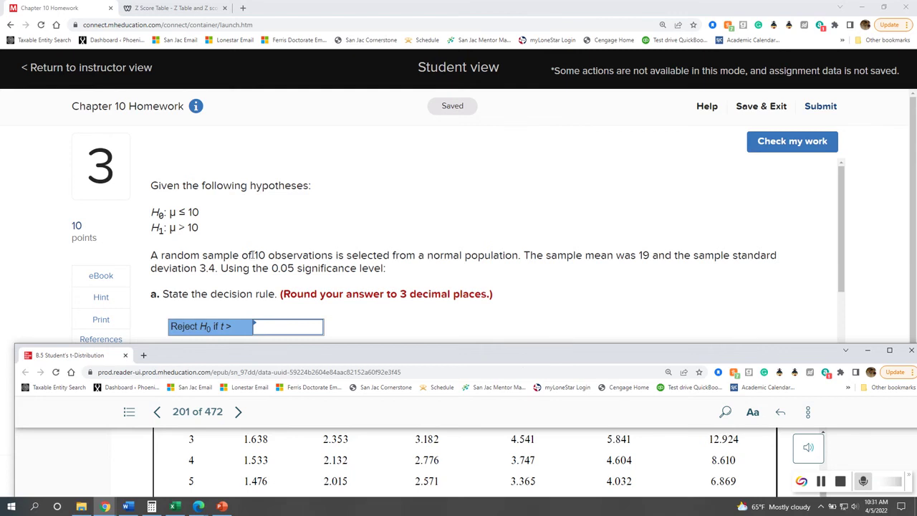
pyautogui.doubleClick(252, 255)
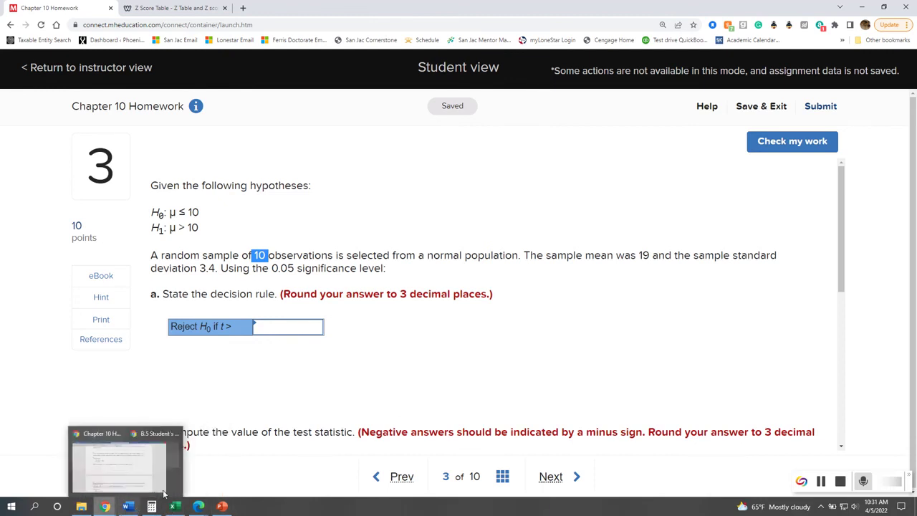
# - Return to the eBook's t table and highlight the 9 degrees of freedom row label in yellow
pyautogui.moveTo(107, 507)
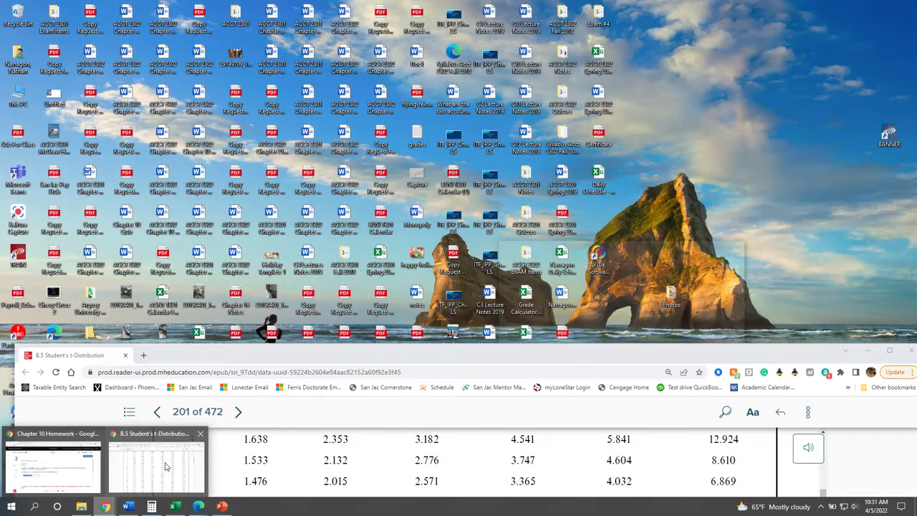
pyautogui.click(164, 466)
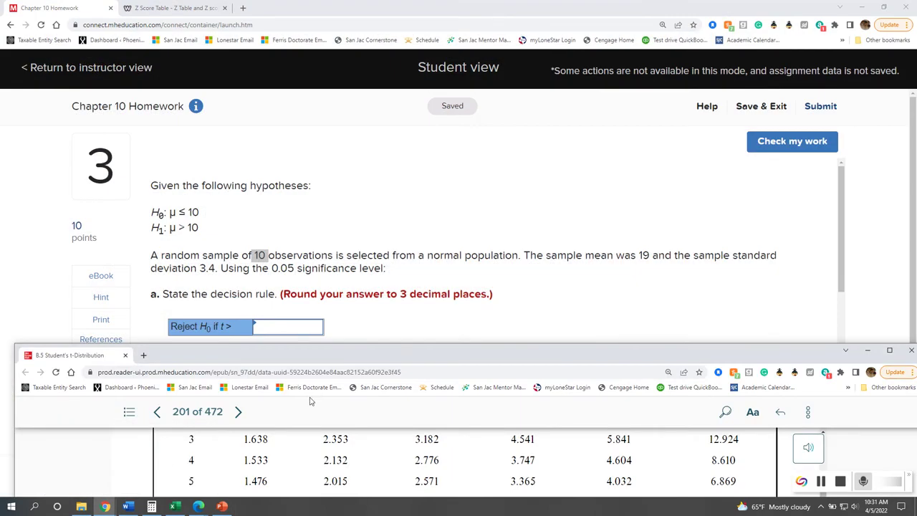
pyautogui.moveTo(391, 351); pyautogui.dragTo(396, 87)
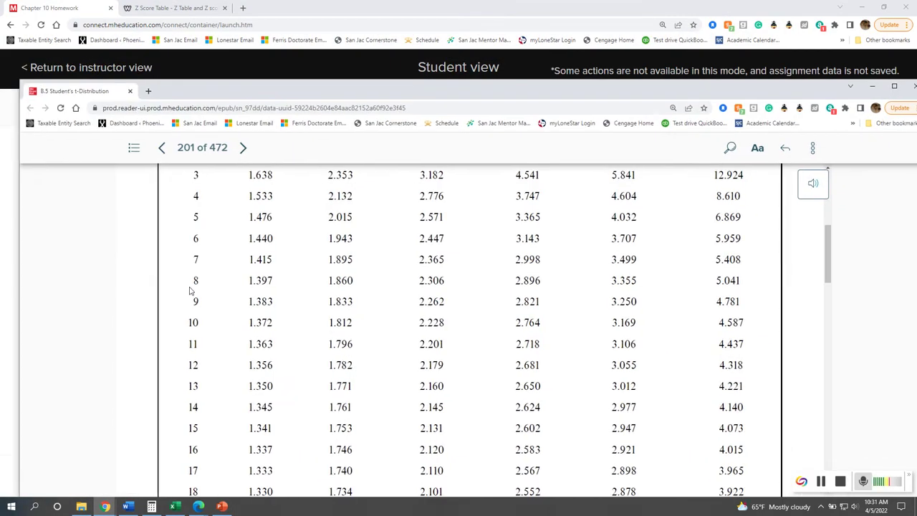
pyautogui.moveTo(181, 311); pyautogui.dragTo(217, 305)
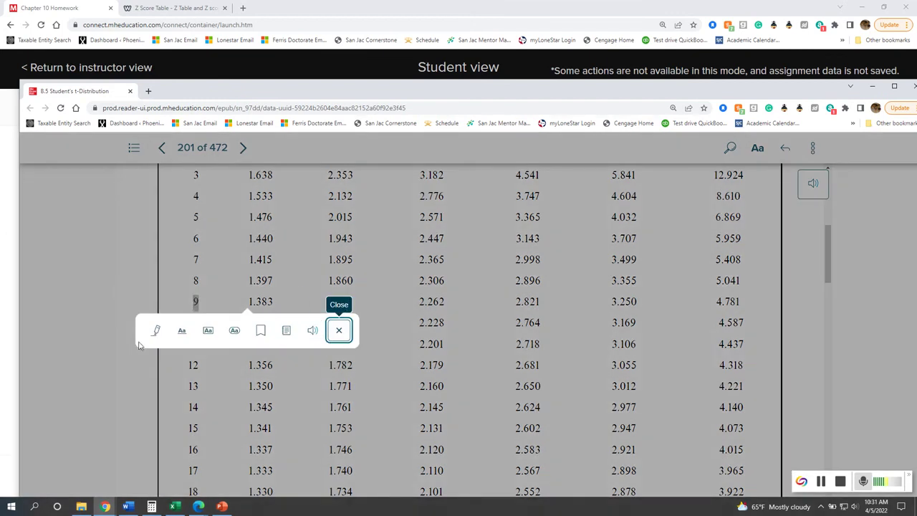
pyautogui.click(157, 331)
pyautogui.click(158, 365)
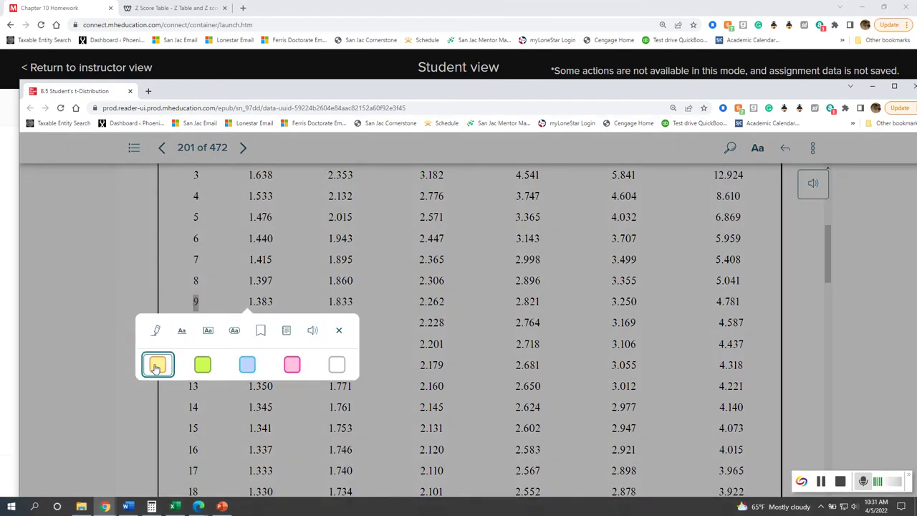
pyautogui.click(128, 449)
# - Highlight in yellow the critical value 1.833 where the 9 degrees of freedom row meets the one-tailed 0.05 column
pyautogui.scroll(3, 258, 287)
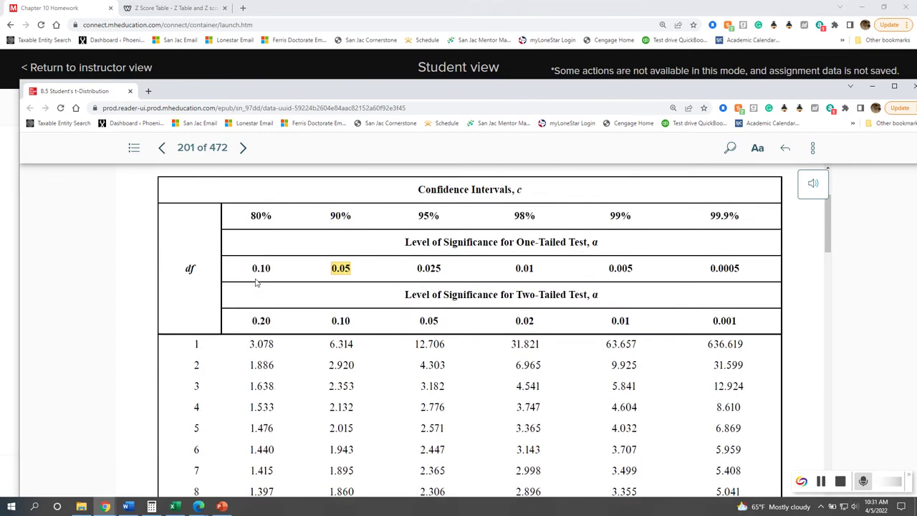
pyautogui.scroll(-2, 193, 437)
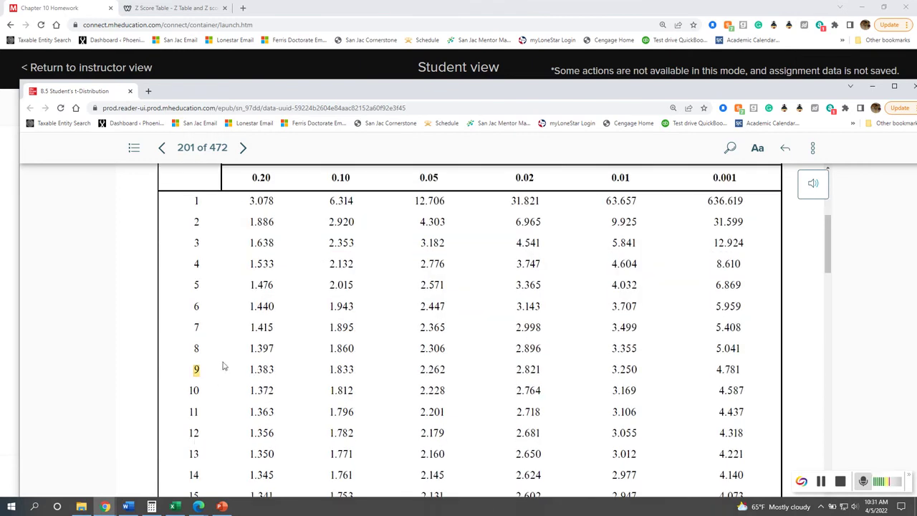
pyautogui.scroll(2, 389, 344)
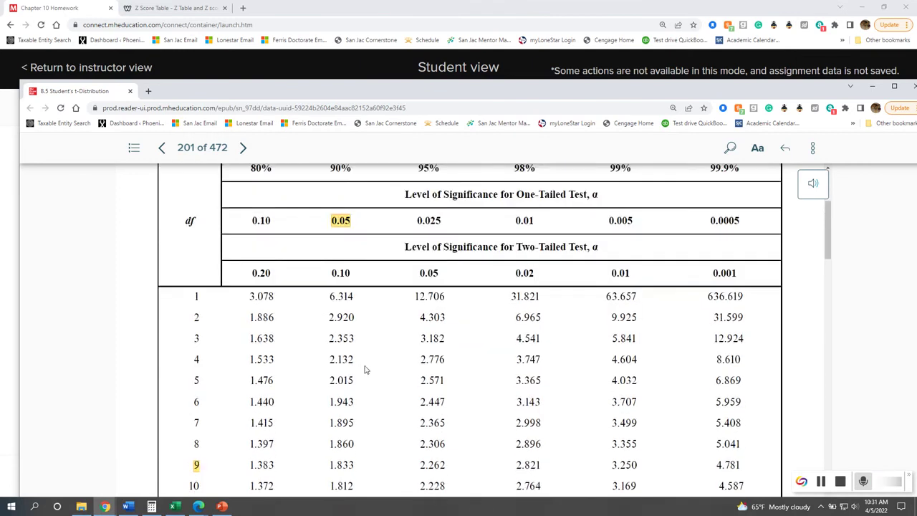
pyautogui.scroll(-2, 379, 369)
pyautogui.moveTo(327, 374); pyautogui.dragTo(364, 375)
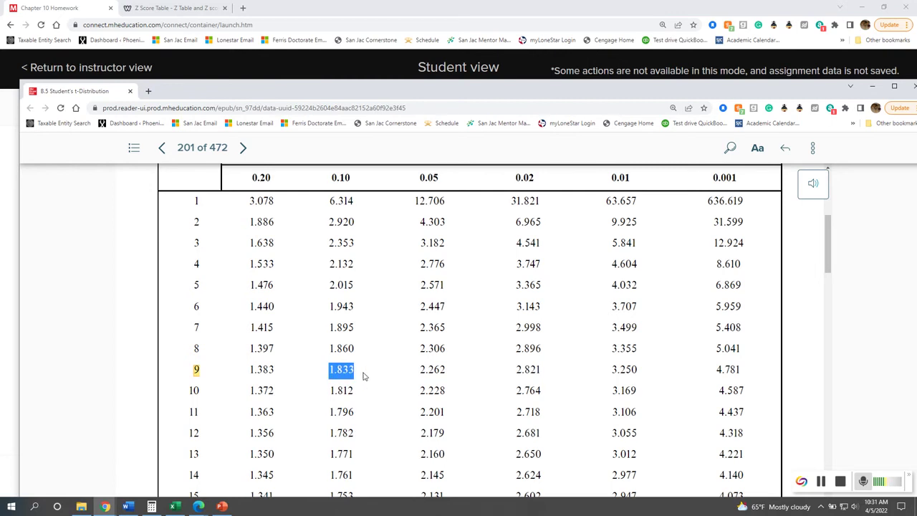
pyautogui.click(237, 344)
pyautogui.click(239, 344)
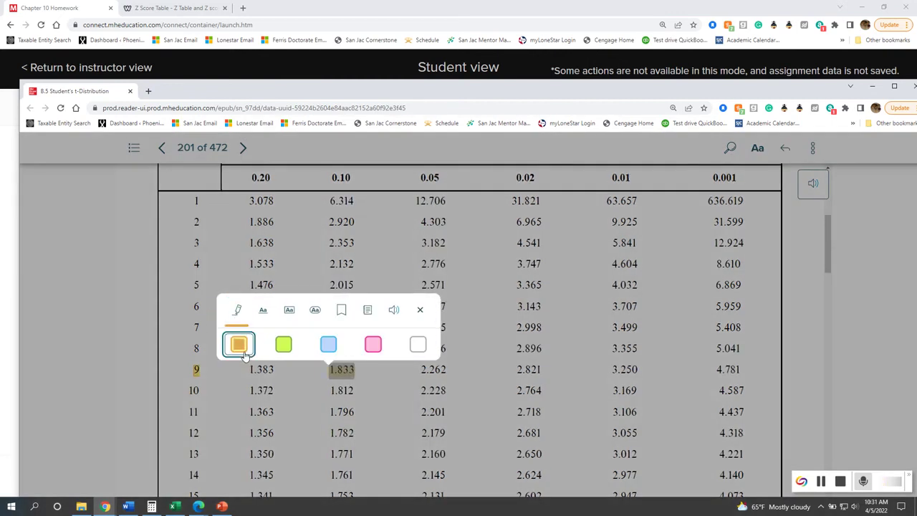
pyautogui.click(314, 448)
pyautogui.scroll(1, 314, 460)
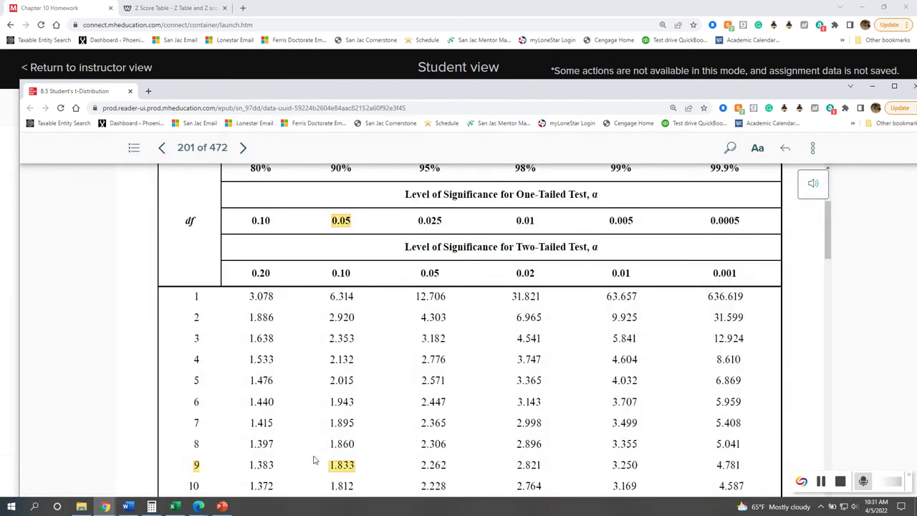
pyautogui.scroll(1, 313, 460)
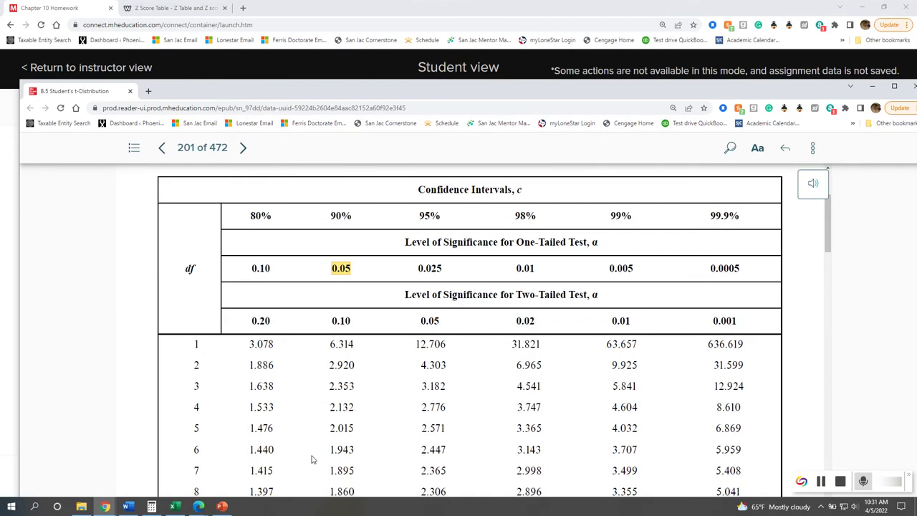
pyautogui.scroll(-2, 312, 459)
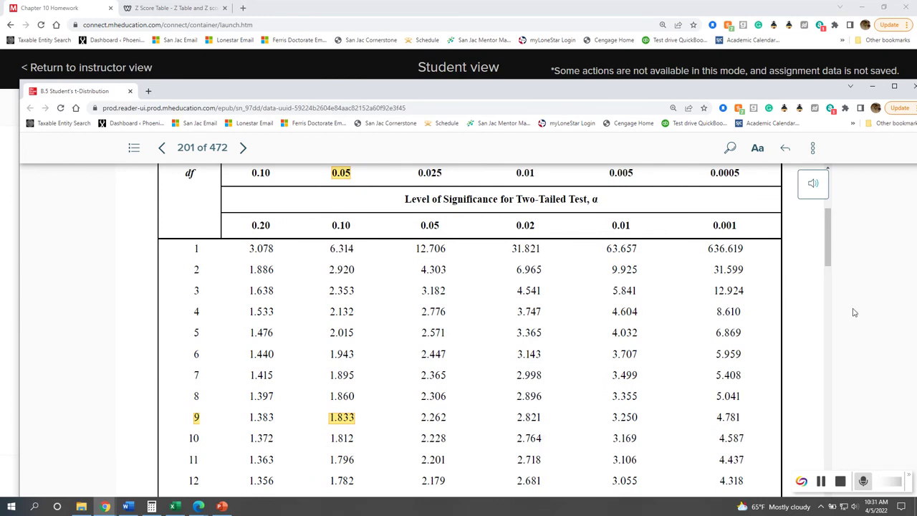
# - Minimize the eBook, enter 1.833 as question 3's part a critical t value, check the work and return to the question
pyautogui.click(873, 86)
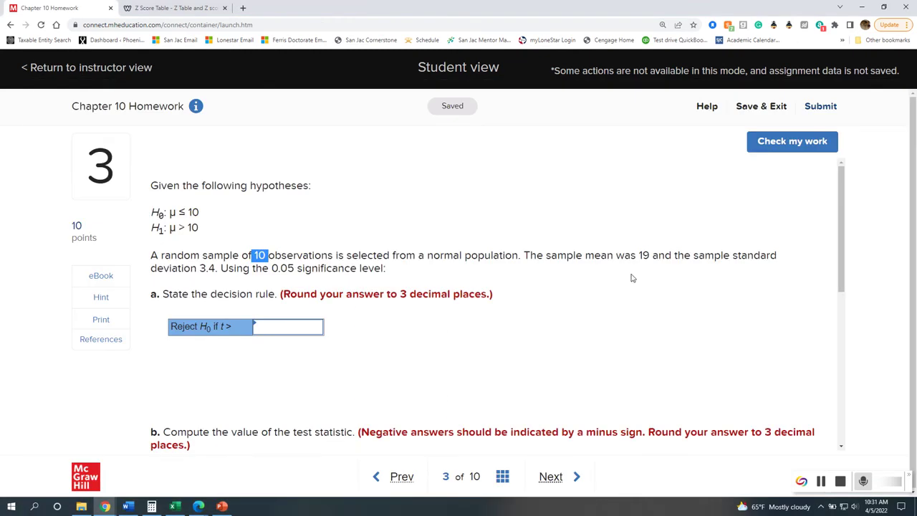
pyautogui.click(286, 329)
pyautogui.write('1.8333')
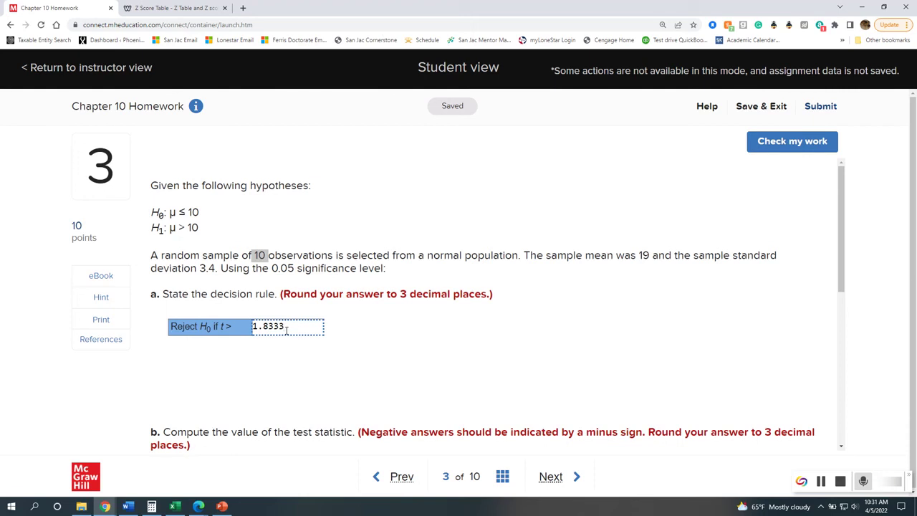
pyautogui.click(513, 341)
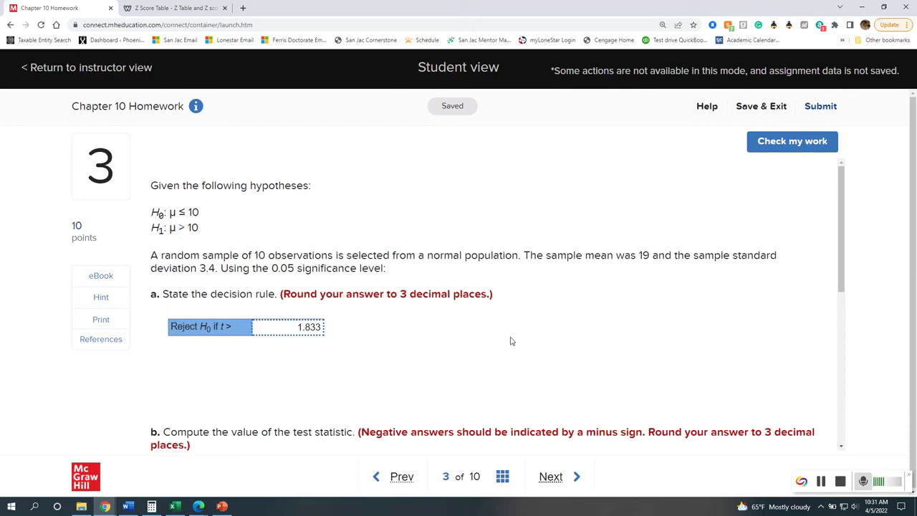
pyautogui.click(758, 143)
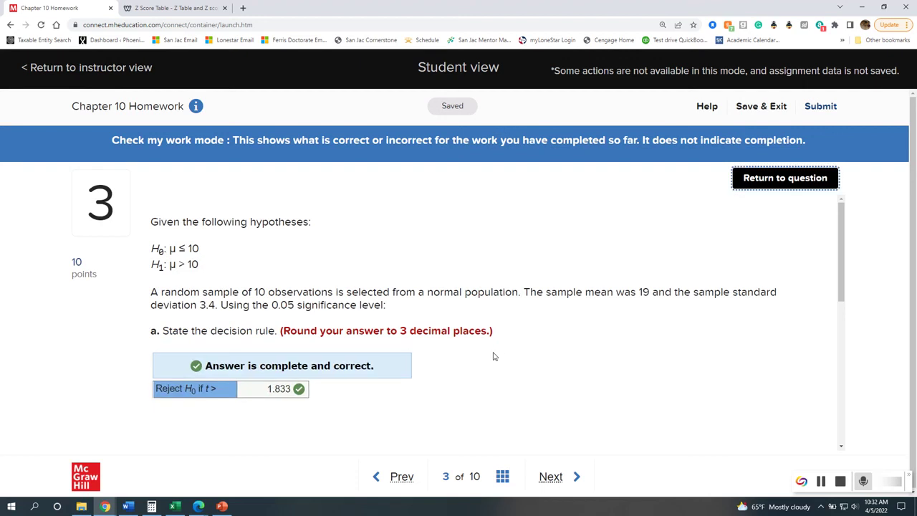
pyautogui.click(768, 188)
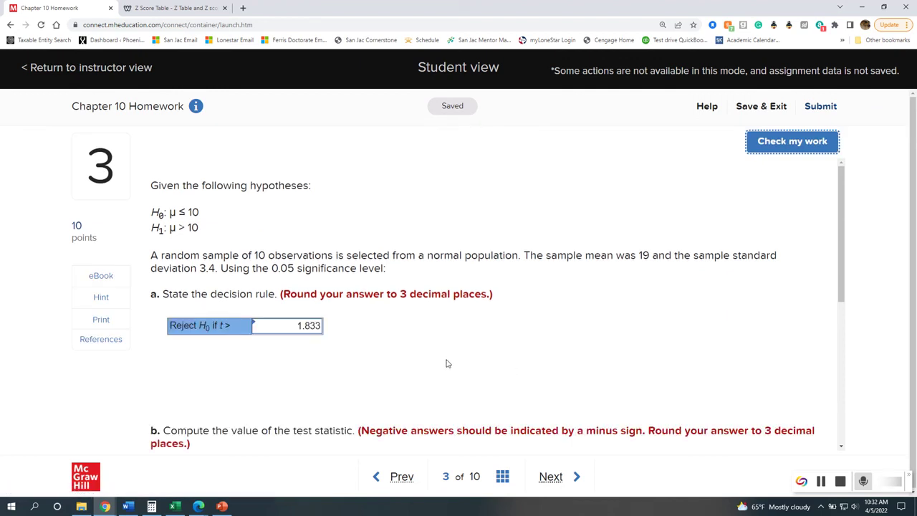
# - Show question 3's part b, switch to the Chapter 10 slides in PowerPoint and move their window higher on the screen
pyautogui.scroll(-2, 447, 363)
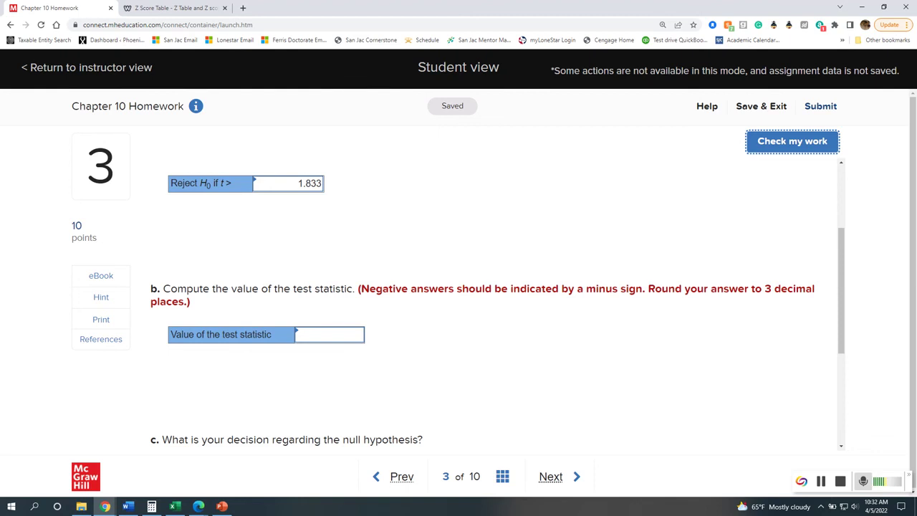
pyautogui.hotkey('alt', 'Tab')
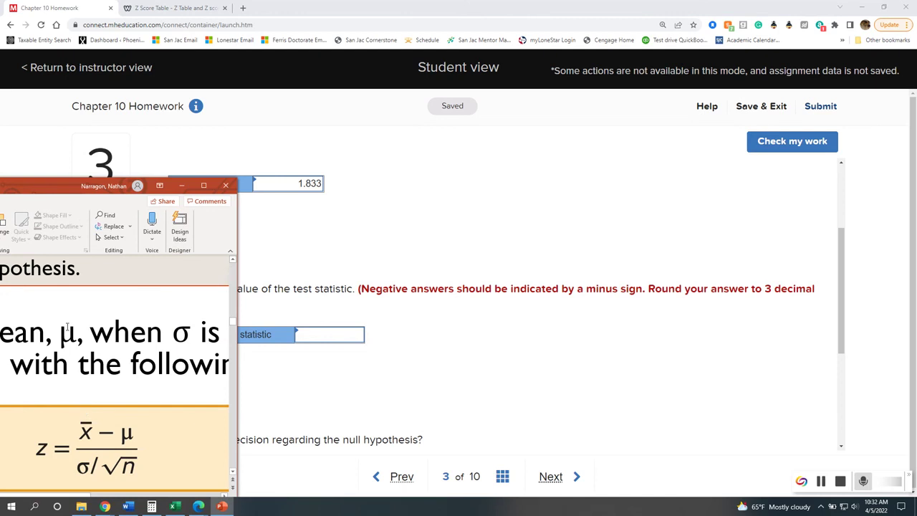
pyautogui.click(115, 333)
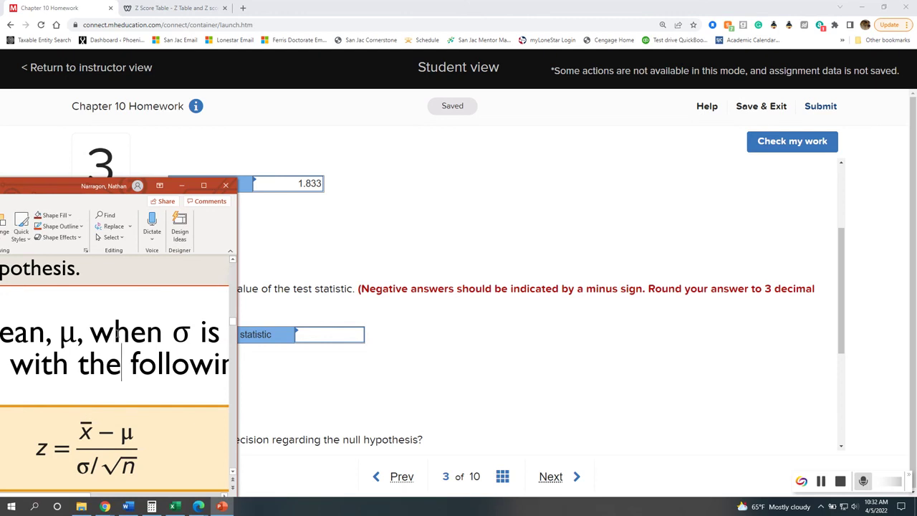
pyautogui.press('Home')
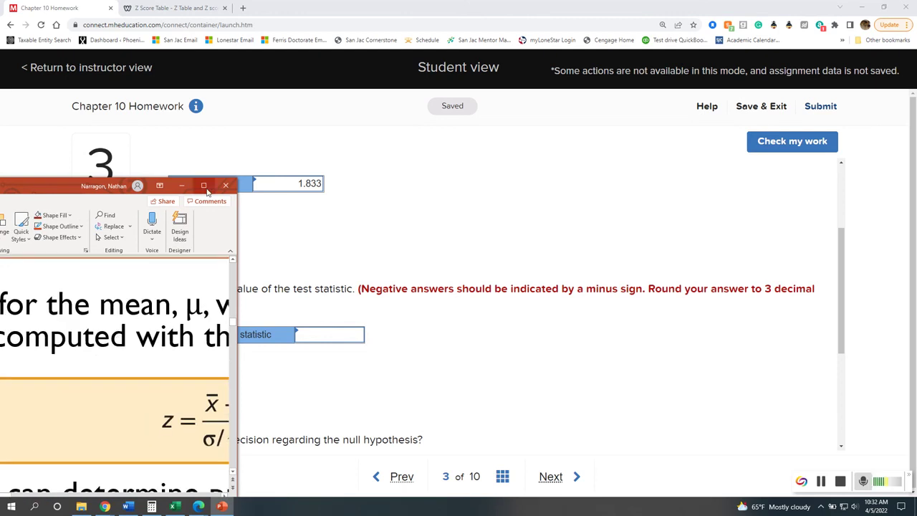
pyautogui.moveTo(36, 188); pyautogui.dragTo(60, 66)
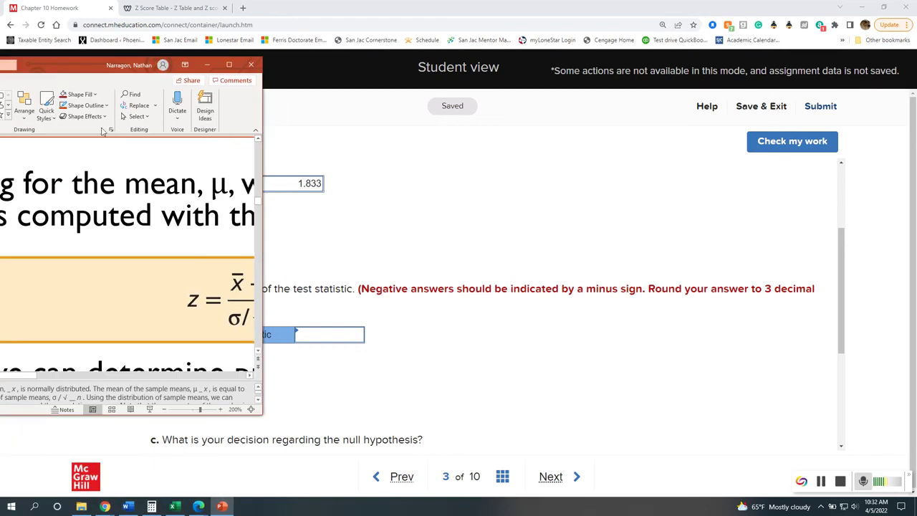
# - Look through the slides after the known-σ z formula for the t test statistic formula
pyautogui.press('pagedown')
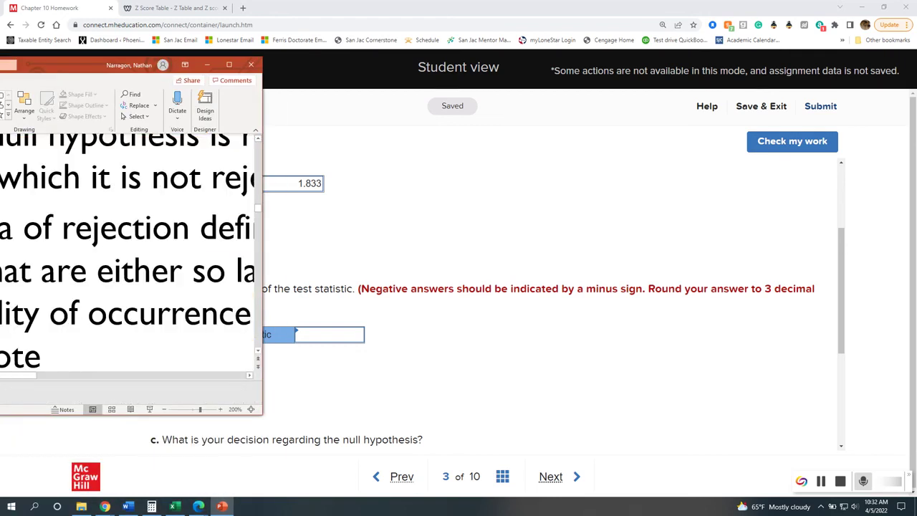
pyautogui.press('pagedown')
pyautogui.press('pagedown')
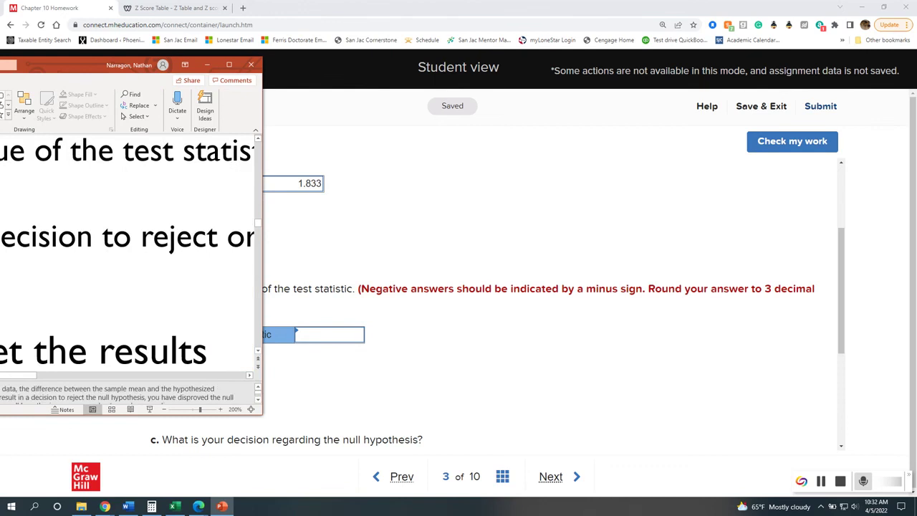
pyautogui.press('pagedown')
pyautogui.press('pagedown')
pyautogui.press('pagedown')
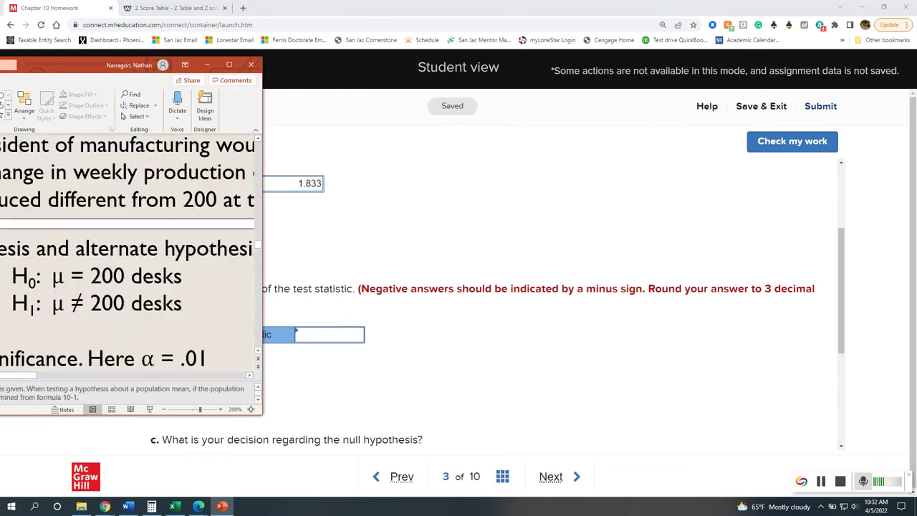
pyautogui.press('pageup')
pyautogui.press('pagedown')
pyautogui.press('pagedown')
pyautogui.press('pagedown')
pyautogui.press('pagedown')
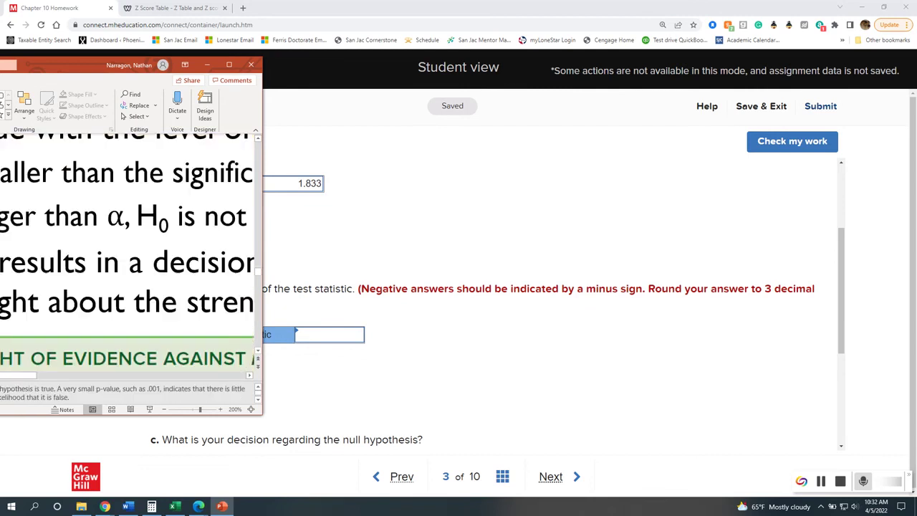
pyautogui.press('pageup')
pyautogui.press('pagedown')
pyautogui.press('pagedown')
pyautogui.press('pagedown')
pyautogui.press('pagedown')
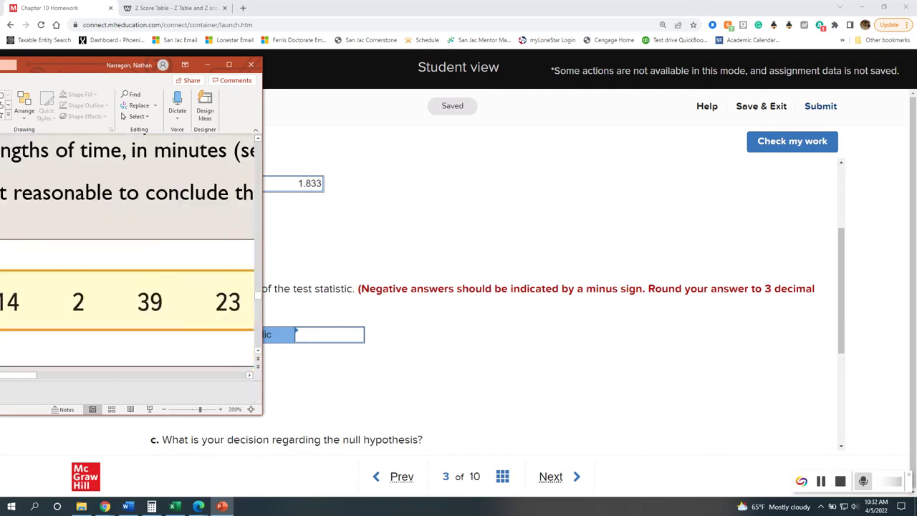
pyautogui.press('pagedown')
pyautogui.press('pageup')
pyautogui.press('pageup')
pyautogui.press('pageup')
pyautogui.press('pageup')
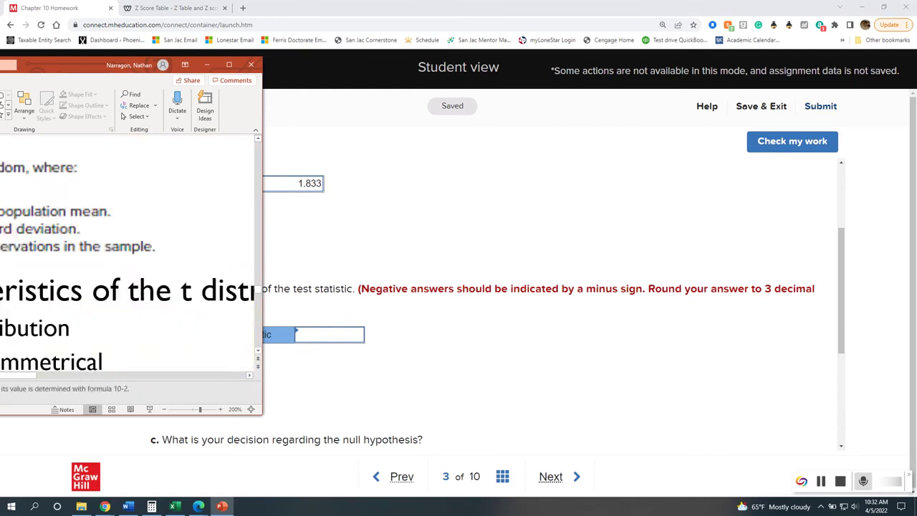
# - Reduce the slide zoom to 120% and move the PowerPoint window fully into view
pyautogui.click(164, 409)
pyautogui.click(164, 409)
pyautogui.click(164, 409)
pyautogui.click(164, 409)
pyautogui.click(165, 409)
pyautogui.click(164, 410)
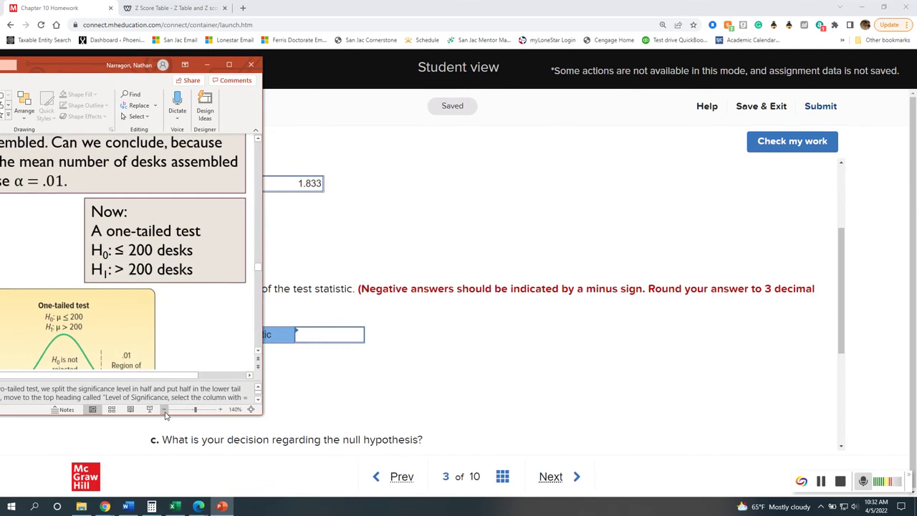
pyautogui.click(164, 409)
pyautogui.click(164, 409)
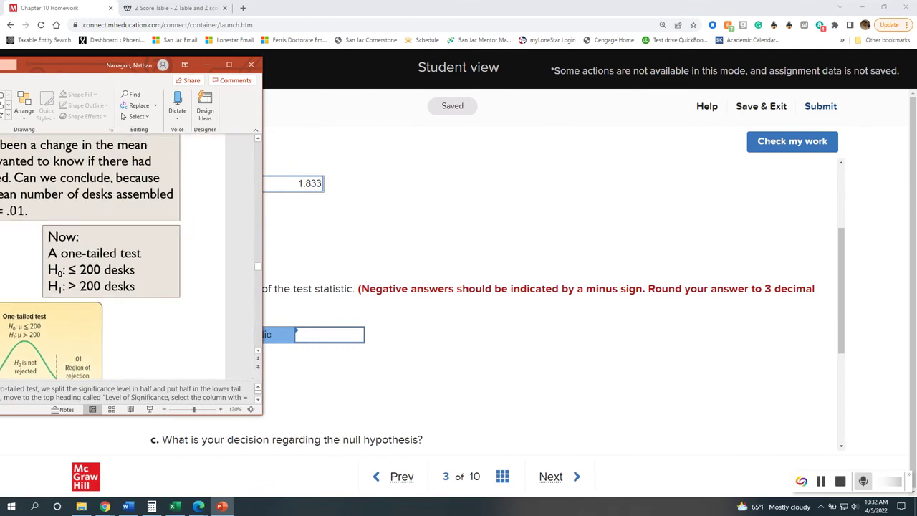
pyautogui.press('pageup')
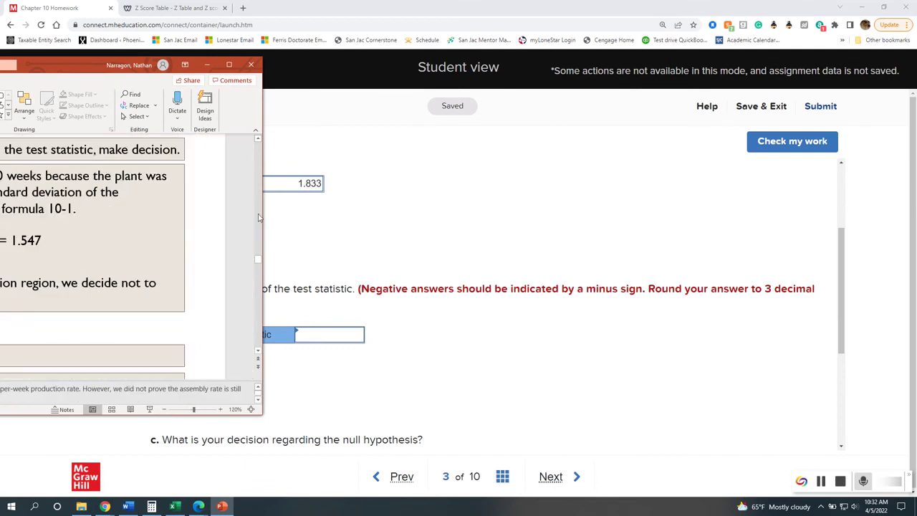
pyautogui.moveTo(90, 63); pyautogui.dragTo(541, 56)
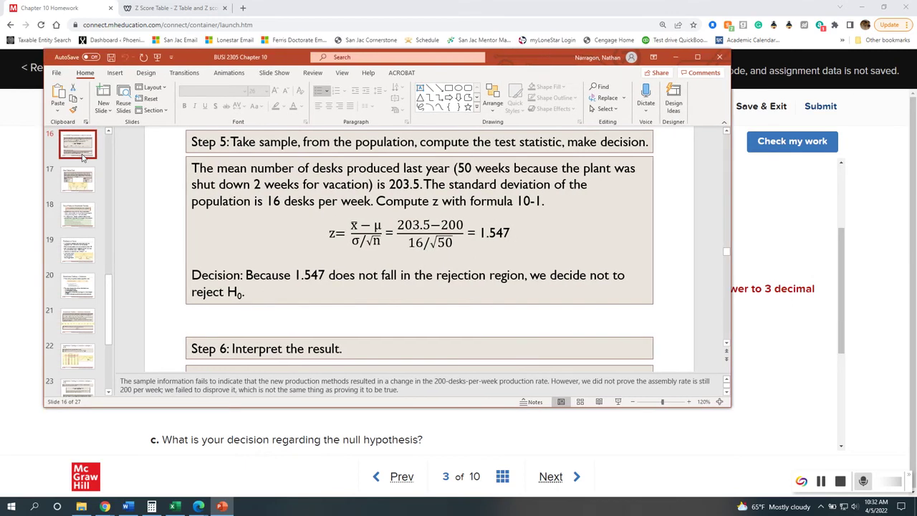
# - Go back to slide 8 and examine formula 10-1 for testing a mean with σ known
pyautogui.press('pageup')
pyautogui.press('pageup')
pyautogui.press('pageup')
pyautogui.press('pageup')
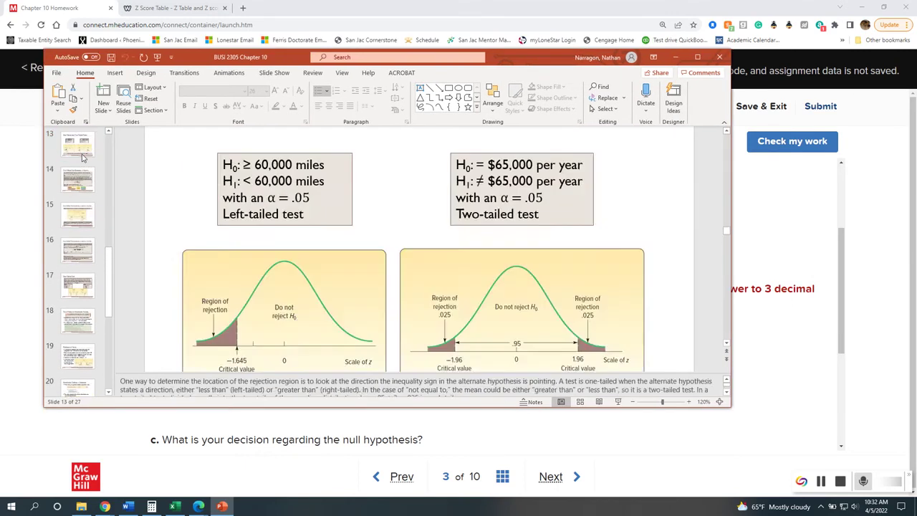
pyautogui.press('pageup')
pyautogui.press('pageup')
pyautogui.press('pageup')
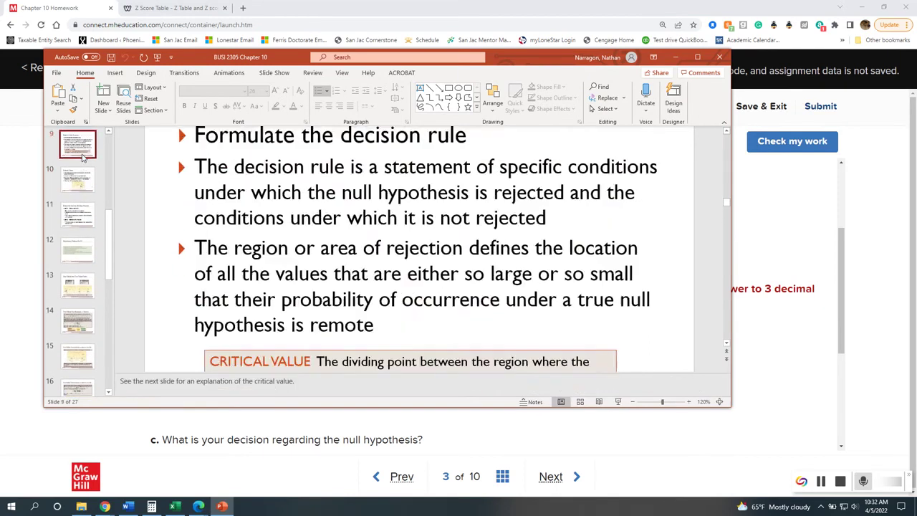
pyautogui.press('pageup')
pyautogui.press('pageup')
pyautogui.press('pagedown')
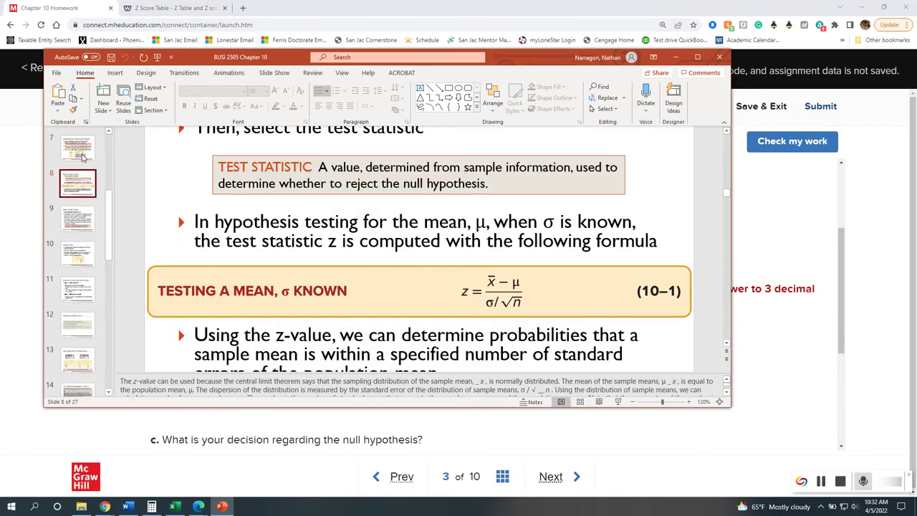
pyautogui.scroll(-2, 424, 224)
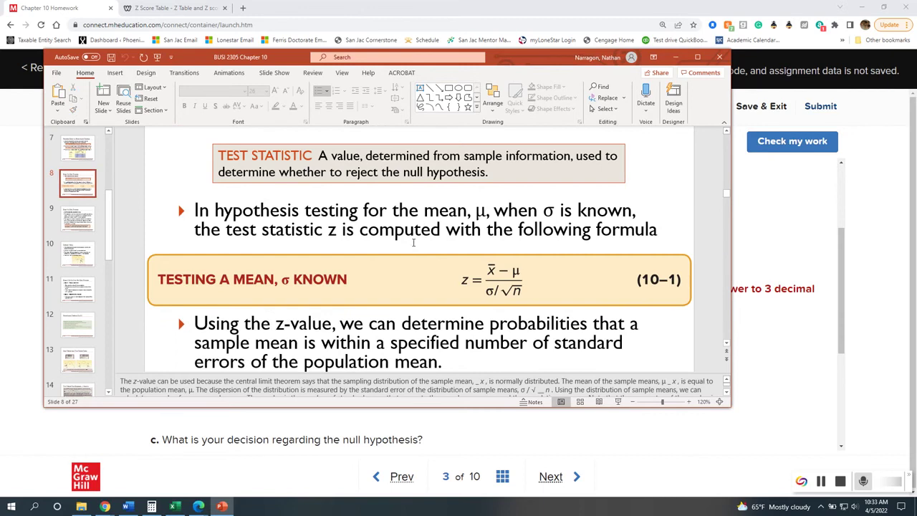
# - Open slide 9 and reduce the slide zoom to 80%
pyautogui.click(79, 225)
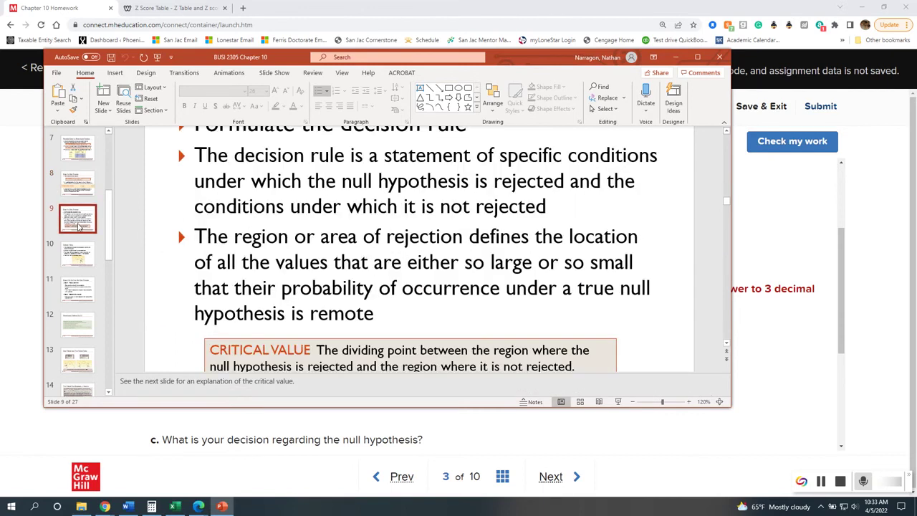
pyautogui.click(632, 402)
pyautogui.click(632, 402)
pyautogui.click(632, 402)
pyautogui.click(632, 402)
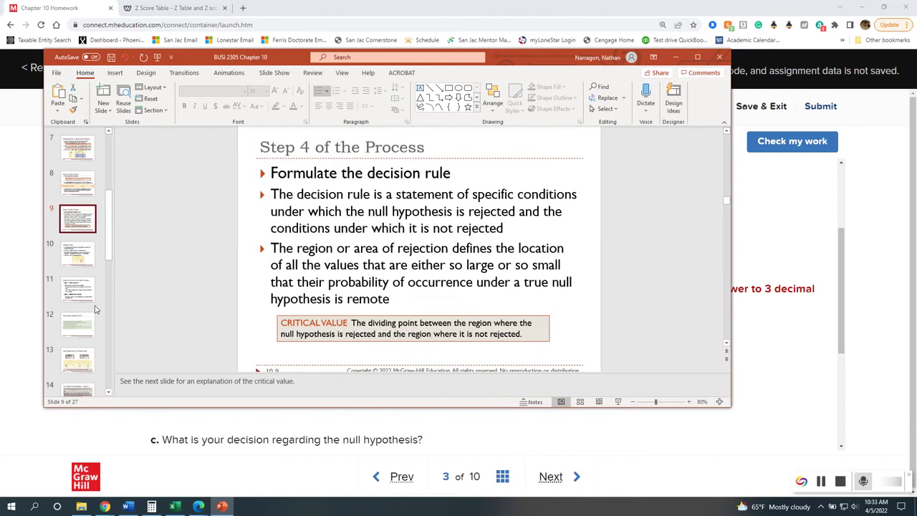
# - Advance through the worked examples to slide 20, Hypothesis Testing, σ Unknown
pyautogui.click(81, 263)
pyautogui.press('Down')
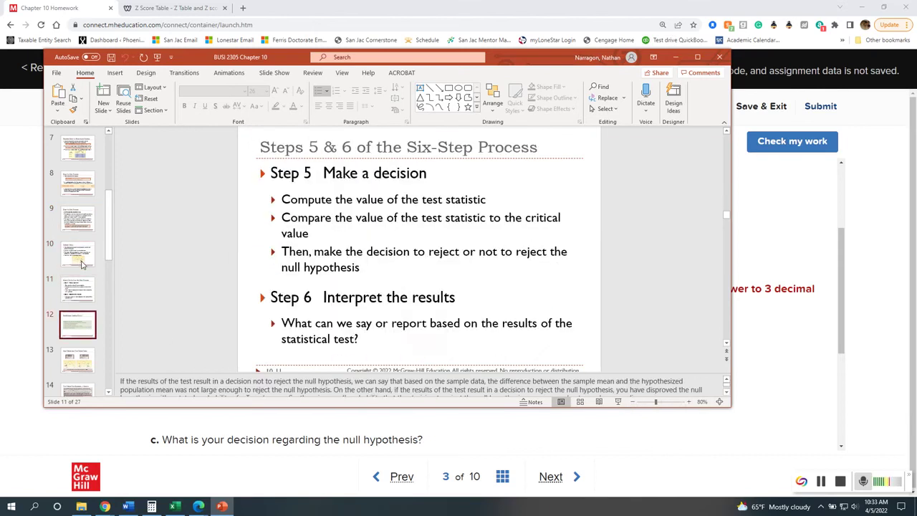
pyautogui.press('Down')
pyautogui.press('Down')
pyautogui.press('Down')
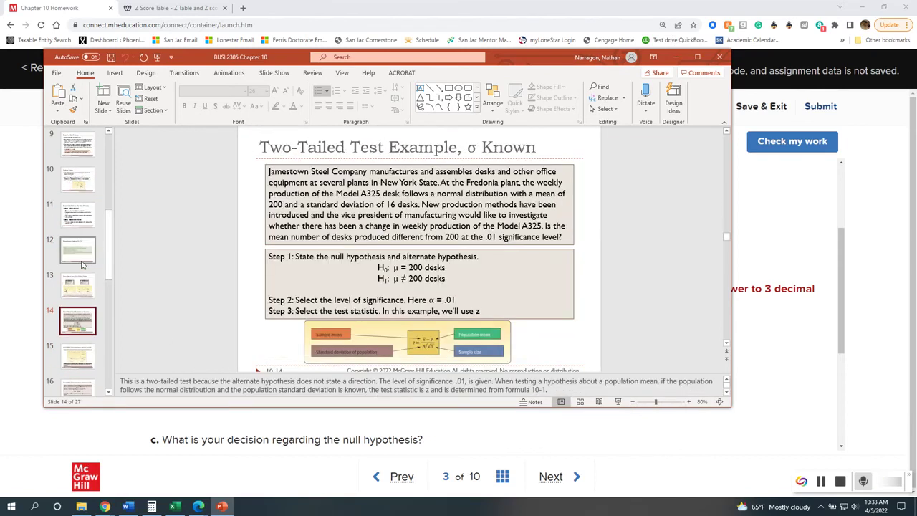
pyautogui.press('Down')
pyautogui.press('Down')
pyautogui.press('Down')
pyautogui.press('Down')
pyautogui.press('Down')
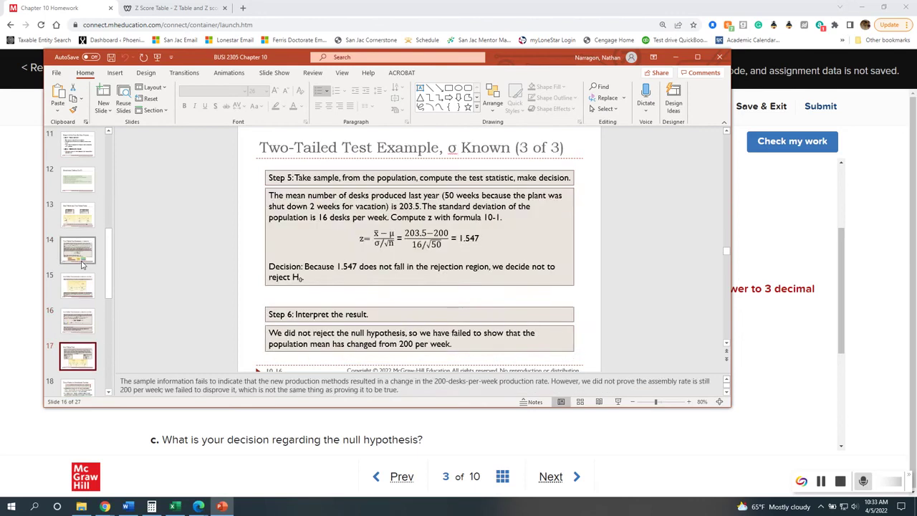
pyautogui.press('Down')
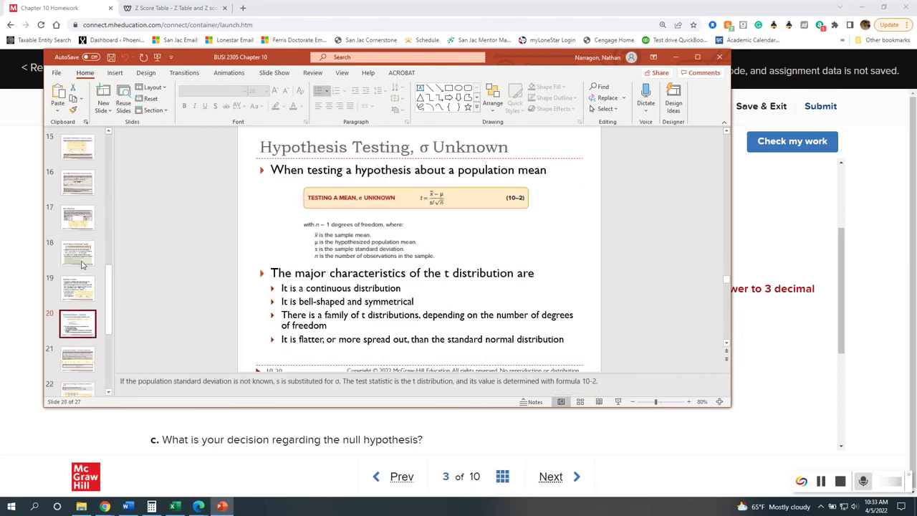
pyautogui.press('Down')
pyautogui.press('Up')
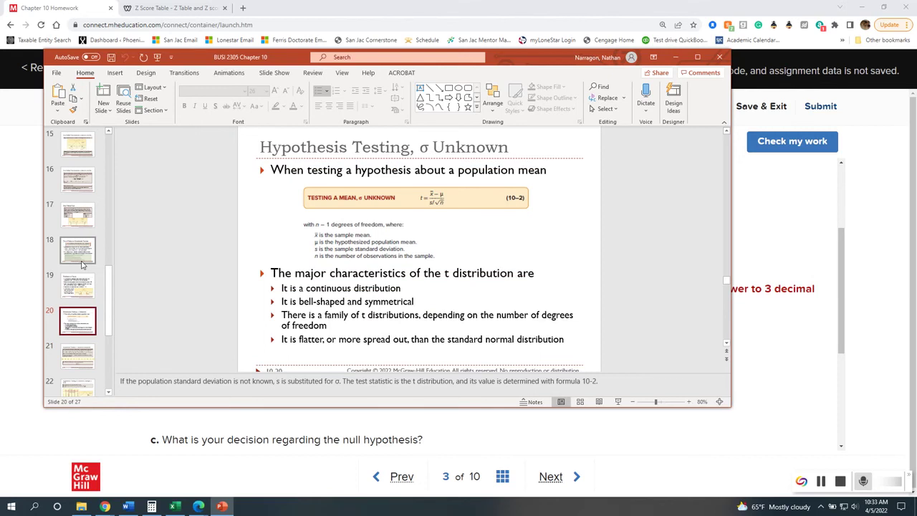
# - Enlarge slide 20 to 260% and examine formula 10-2 for the t statistic with σ unknown
pyautogui.click(690, 402)
pyautogui.click(690, 402)
pyautogui.click(690, 402)
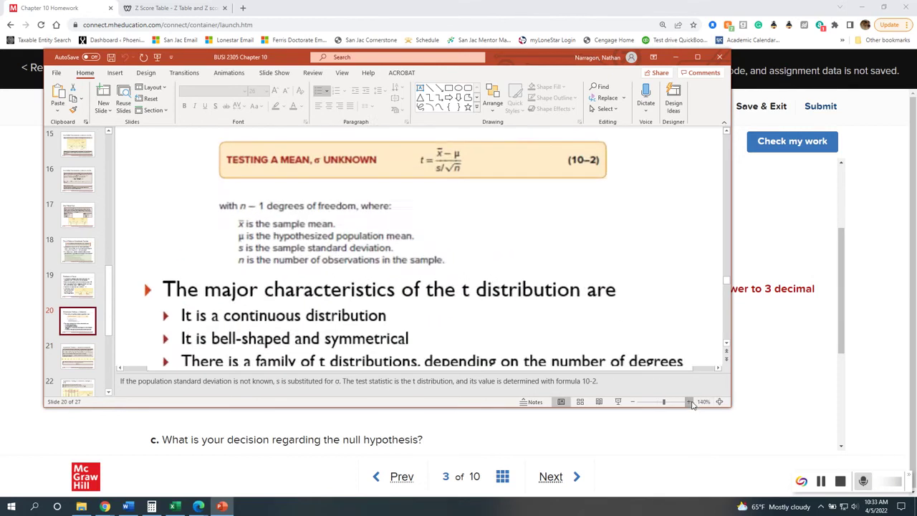
pyautogui.click(690, 402)
pyautogui.click(690, 402)
pyautogui.click(691, 402)
pyautogui.click(690, 402)
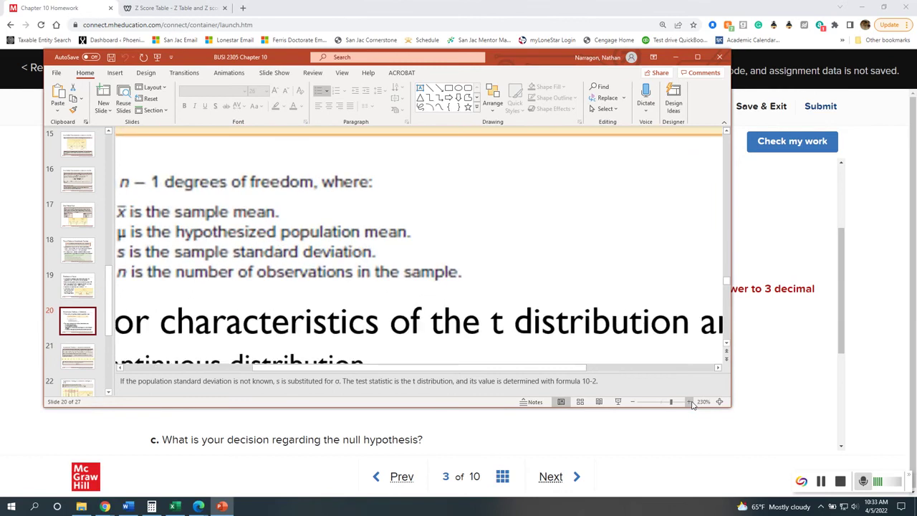
pyautogui.scroll(4, 471, 303)
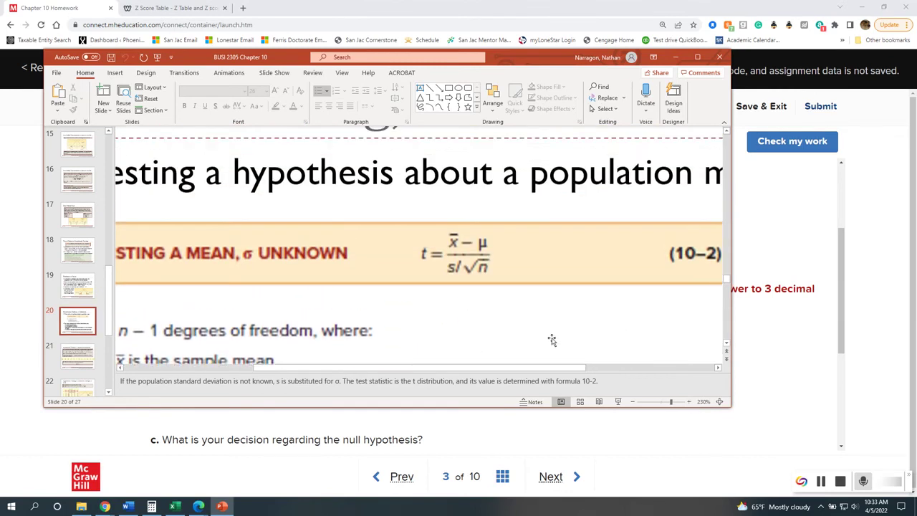
pyautogui.click(690, 402)
pyautogui.click(691, 402)
pyautogui.click(690, 402)
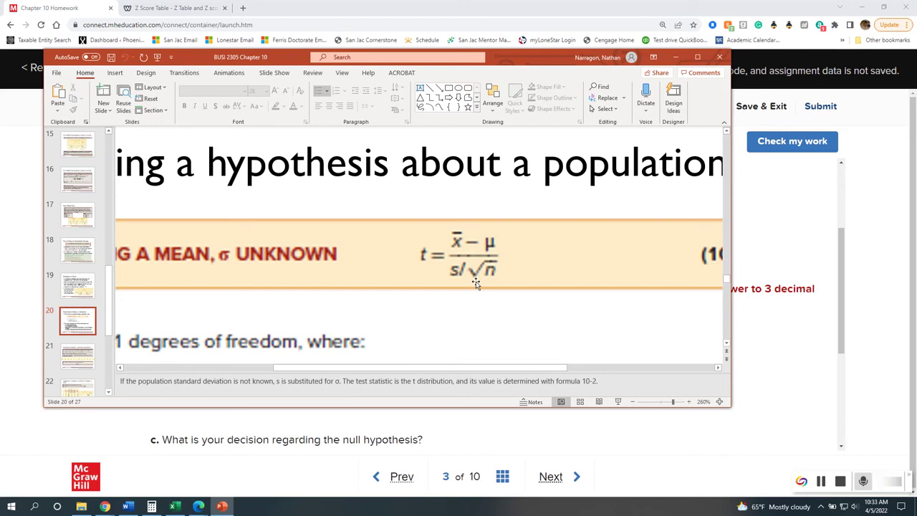
# - Minimize the slides and bring up Calculator beside question 3's given values
pyautogui.click(670, 57)
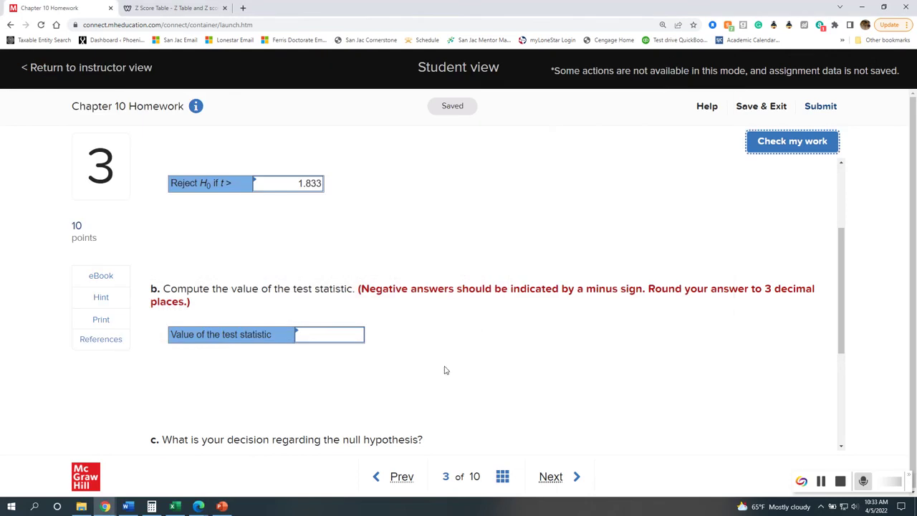
pyautogui.scroll(2, 444, 369)
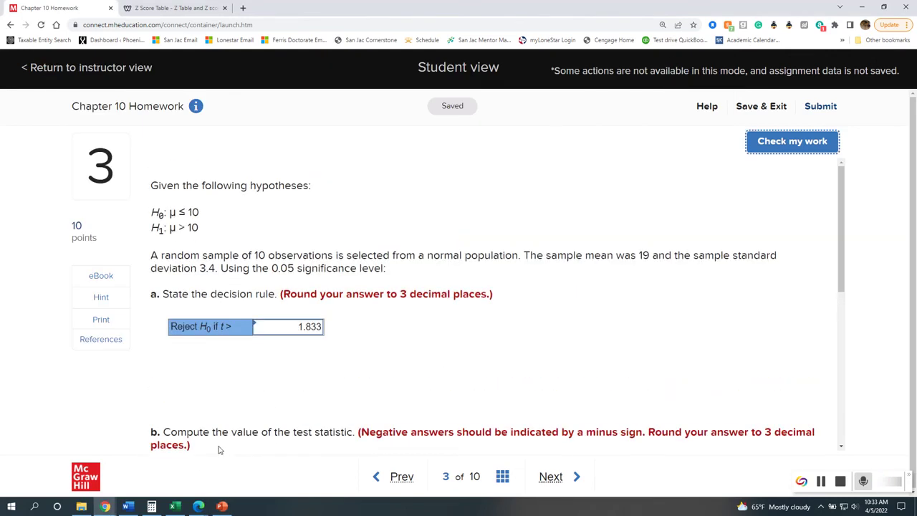
pyautogui.click(151, 506)
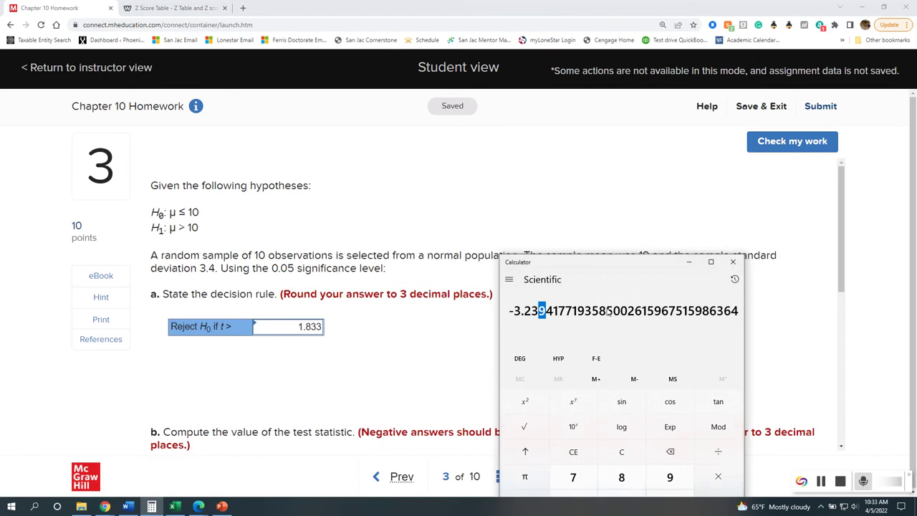
pyautogui.moveTo(602, 307); pyautogui.dragTo(616, 292)
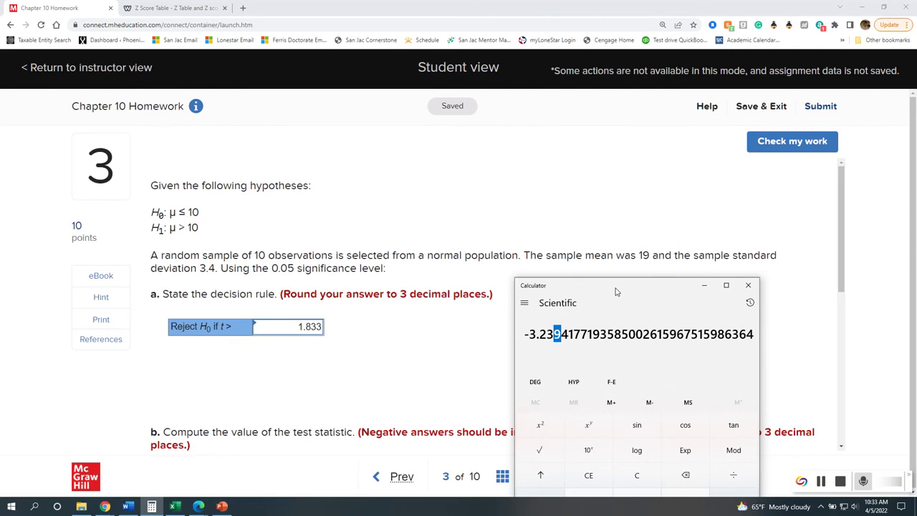
# - Compute the t statistic in Calculator as (19 - 10) ÷ (3.4 ÷ √10)
pyautogui.write('19')
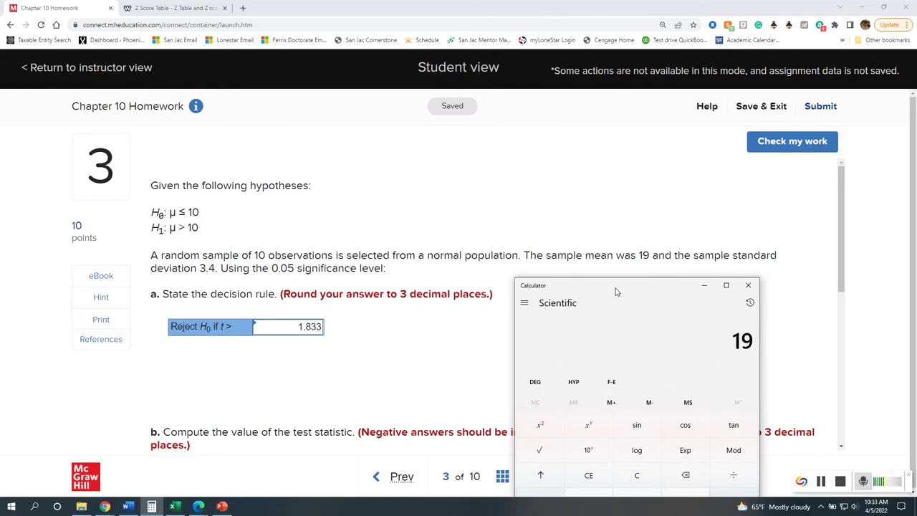
pyautogui.press('BackSpace')
pyautogui.press('BackSpace')
pyautogui.write('(')
pyautogui.write('19 - ')
pyautogui.write('10')
pyautogui.write(')')
pyautogui.write('+')
pyautogui.write('3.4')
pyautogui.write('+')
pyautogui.write('10')
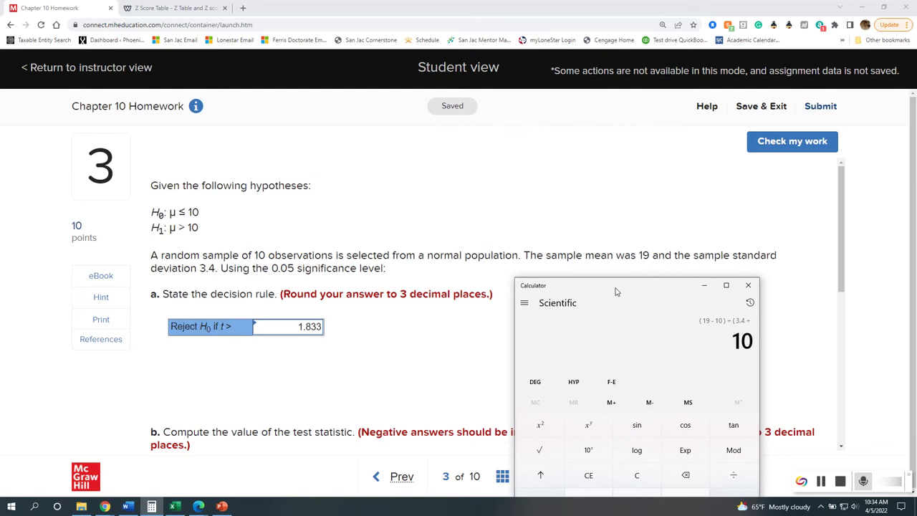
pyautogui.click(539, 450)
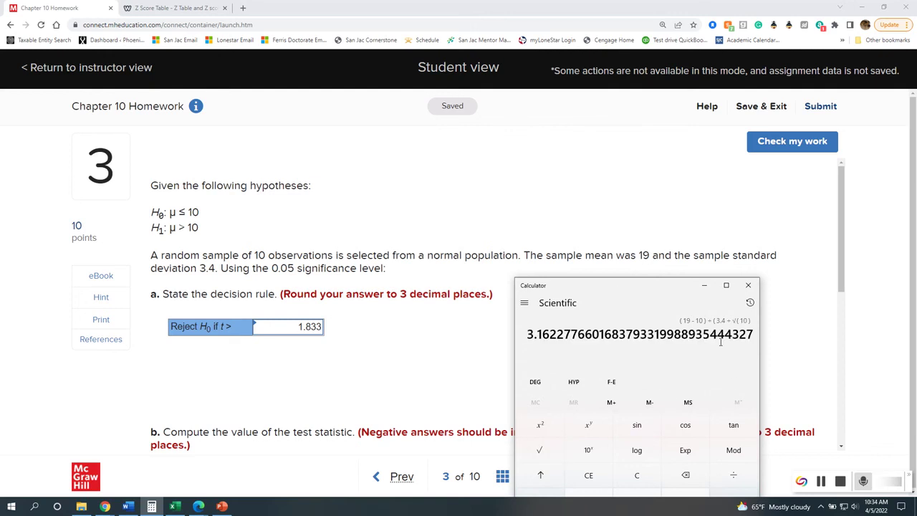
pyautogui.write(')')
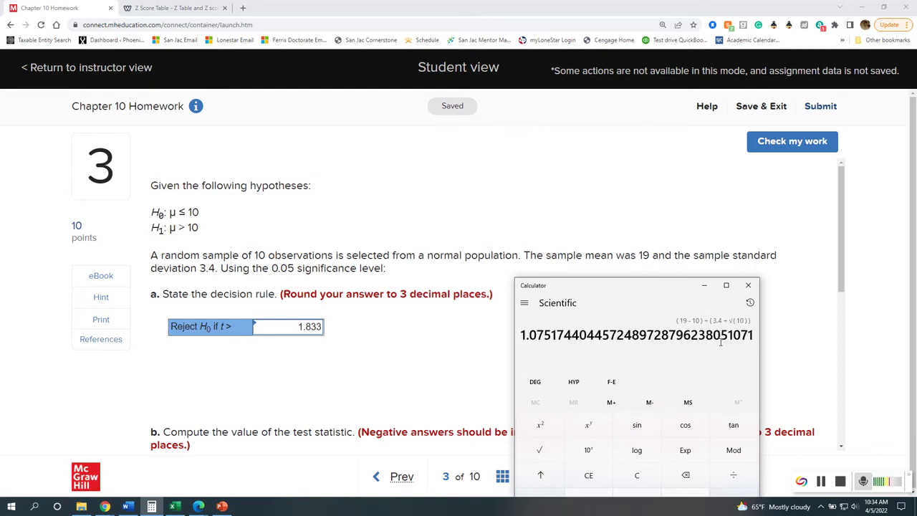
pyautogui.press('Return')
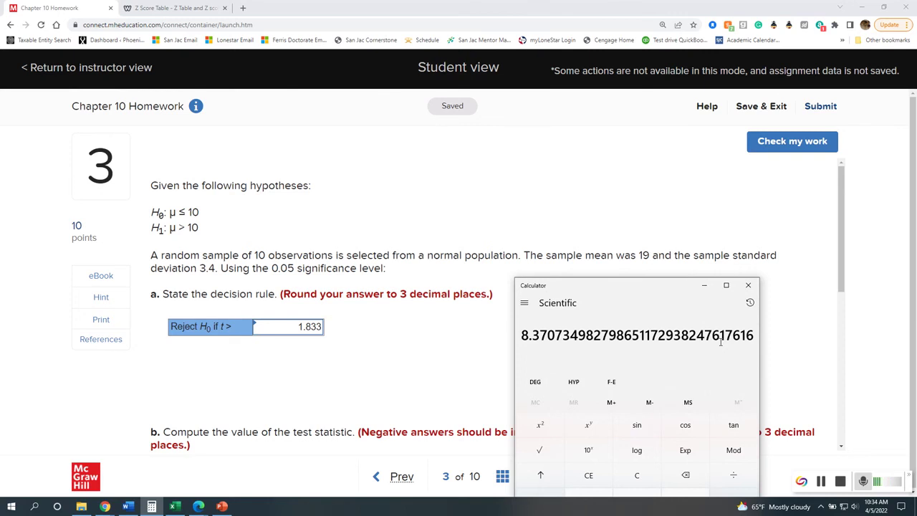
# - Enter 8.371 as question 3's test statistic in part b, check the work and return to the question
pyautogui.scroll(-2, 473, 351)
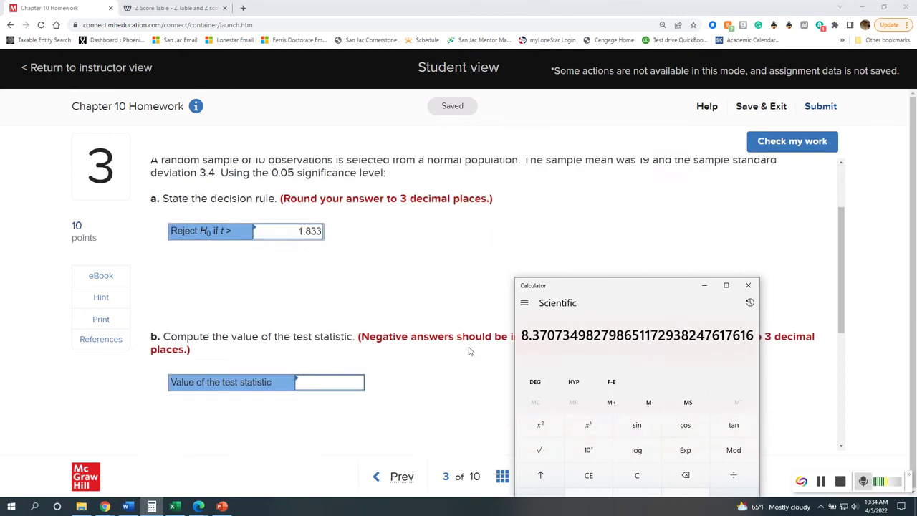
pyautogui.scroll(-1, 469, 351)
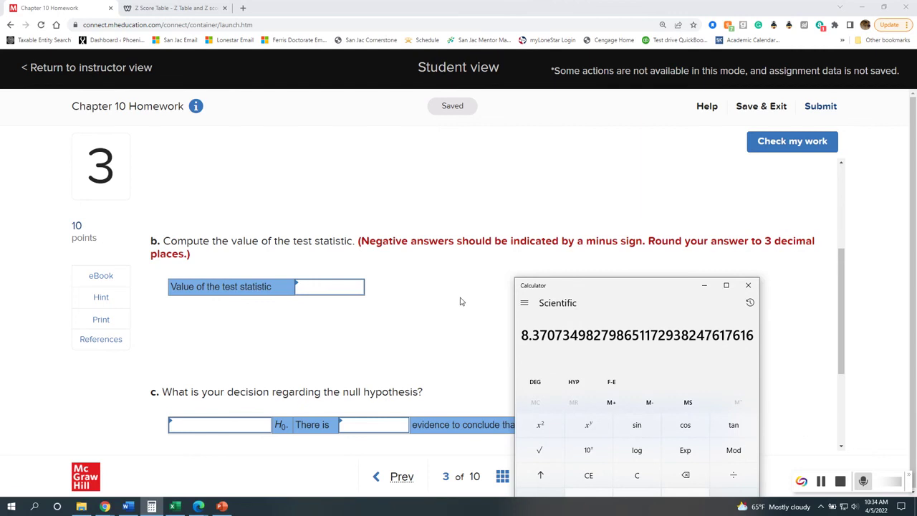
pyautogui.click(327, 286)
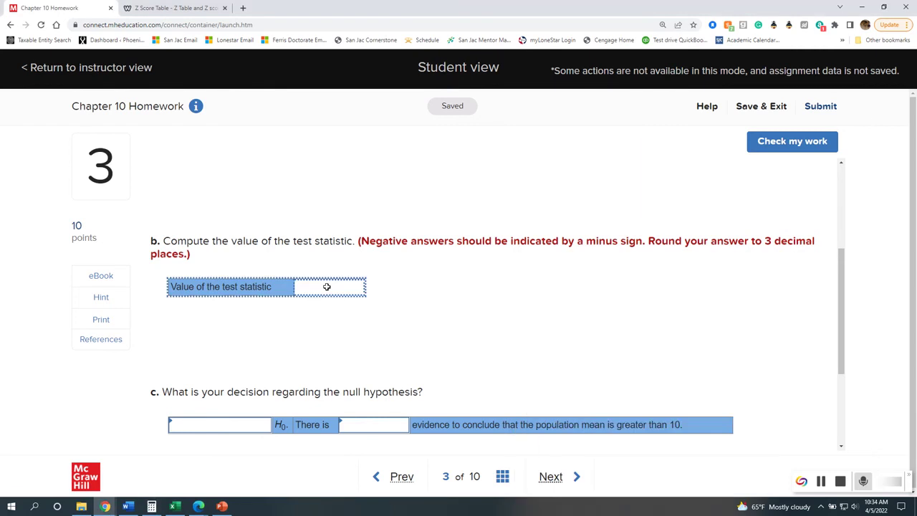
pyautogui.write('8.371')
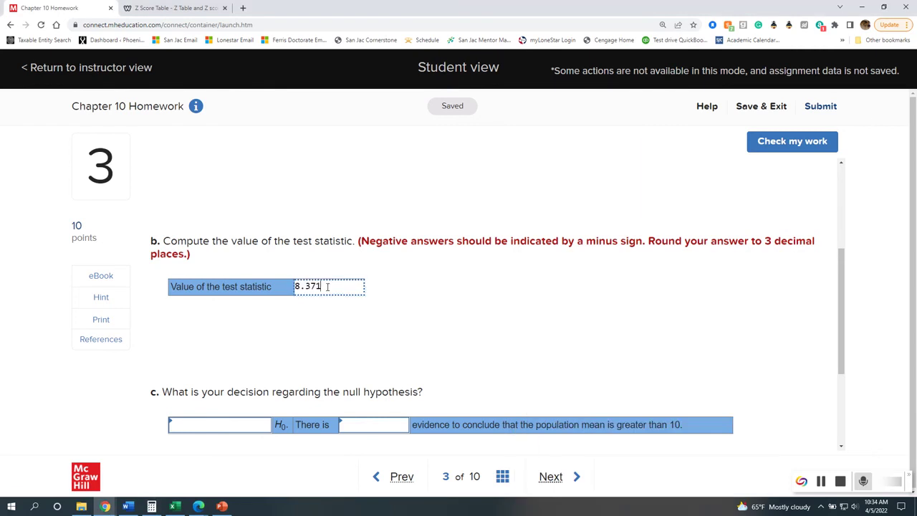
pyautogui.click(469, 330)
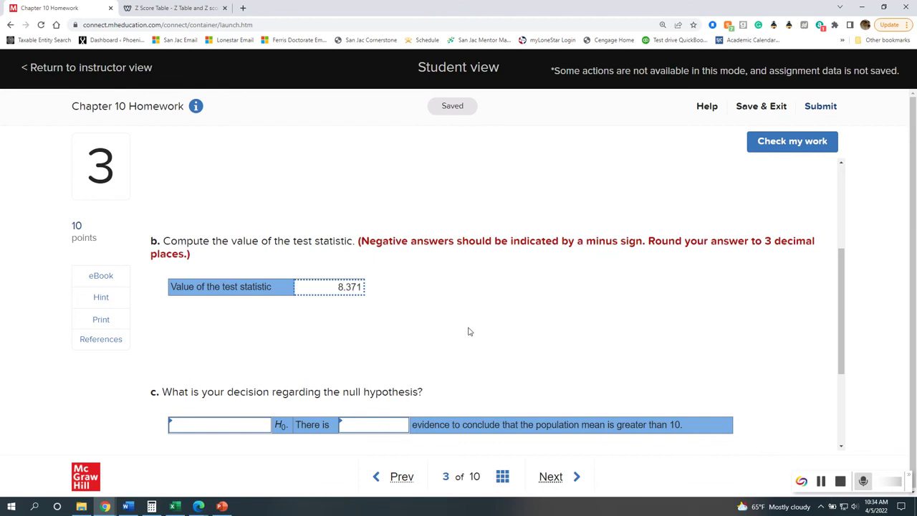
pyautogui.click(755, 146)
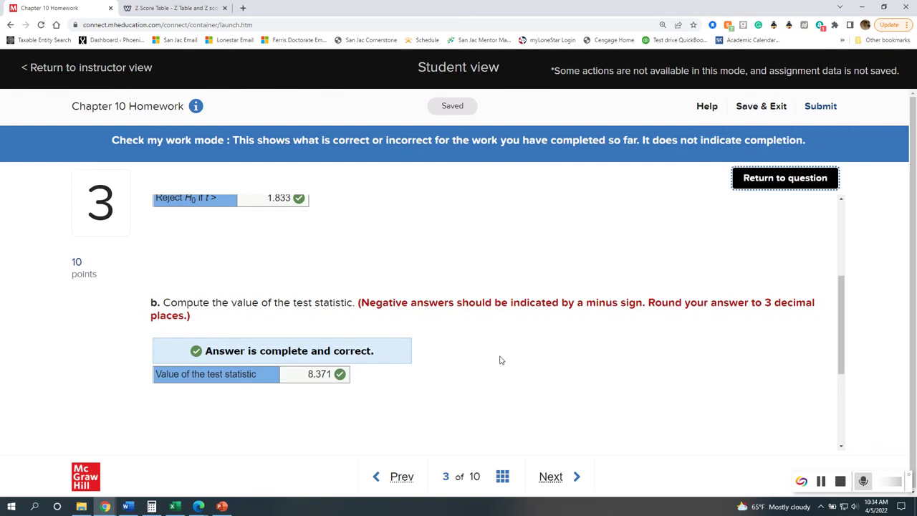
pyautogui.click(779, 184)
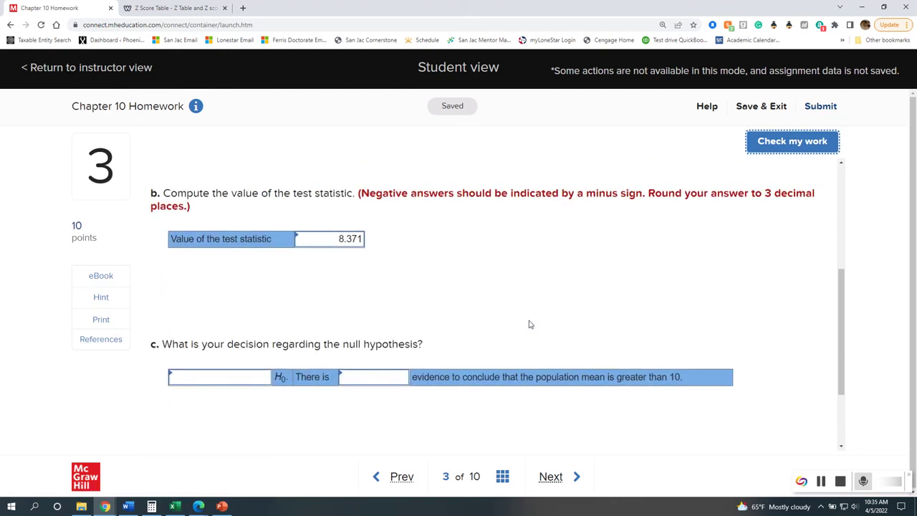
# - Review the decision rule against the test statistic and set part c's decision on the null hypothesis to Reject
pyautogui.click(241, 377)
pyautogui.click(264, 378)
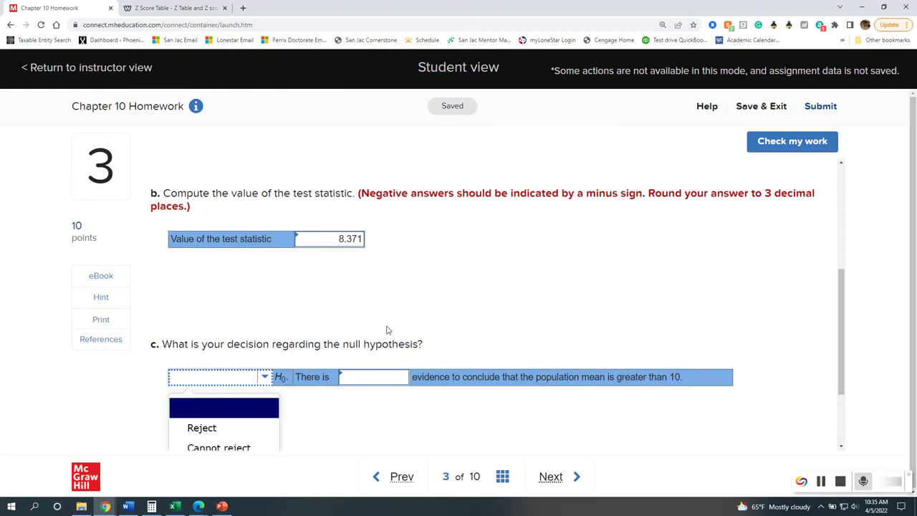
pyautogui.scroll(4, 366, 382)
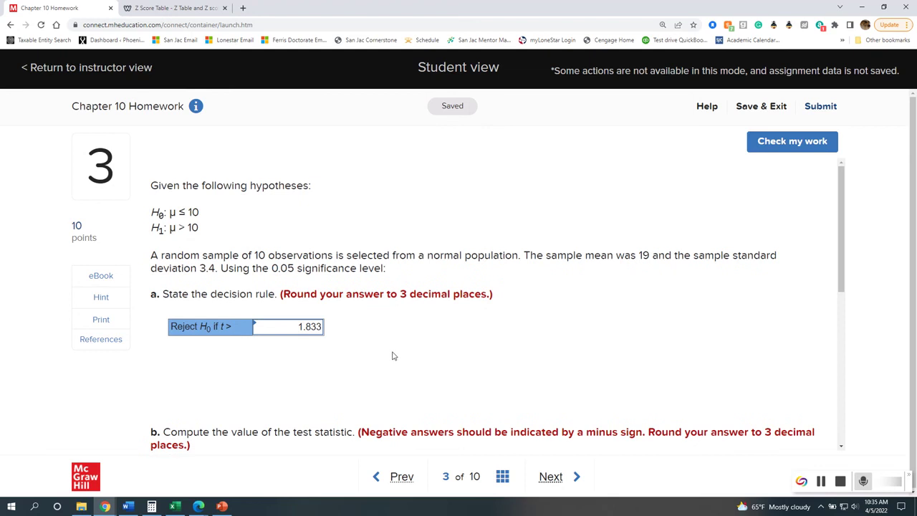
pyautogui.scroll(-1, 392, 356)
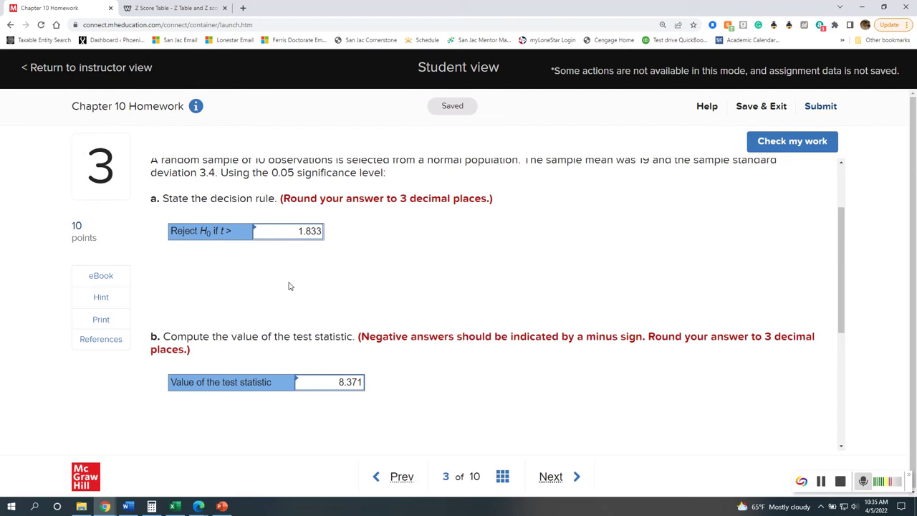
pyautogui.scroll(-3, 219, 367)
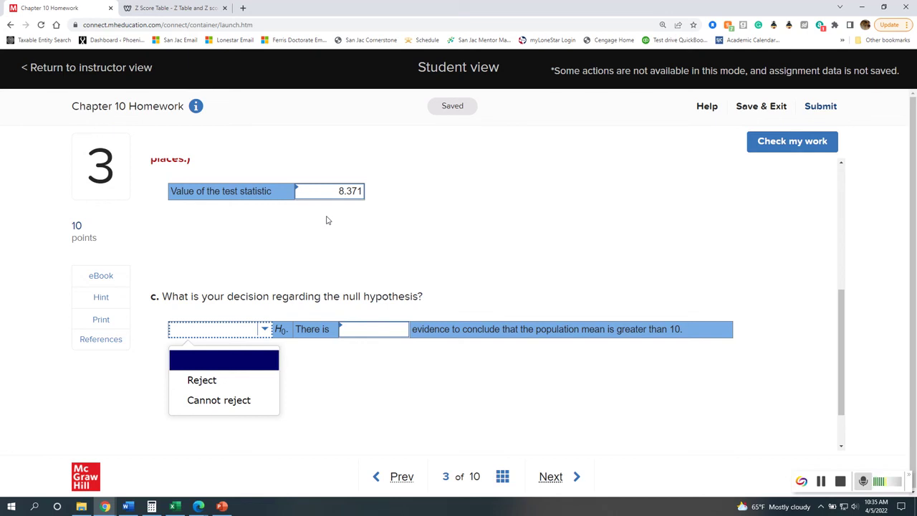
pyautogui.click(225, 382)
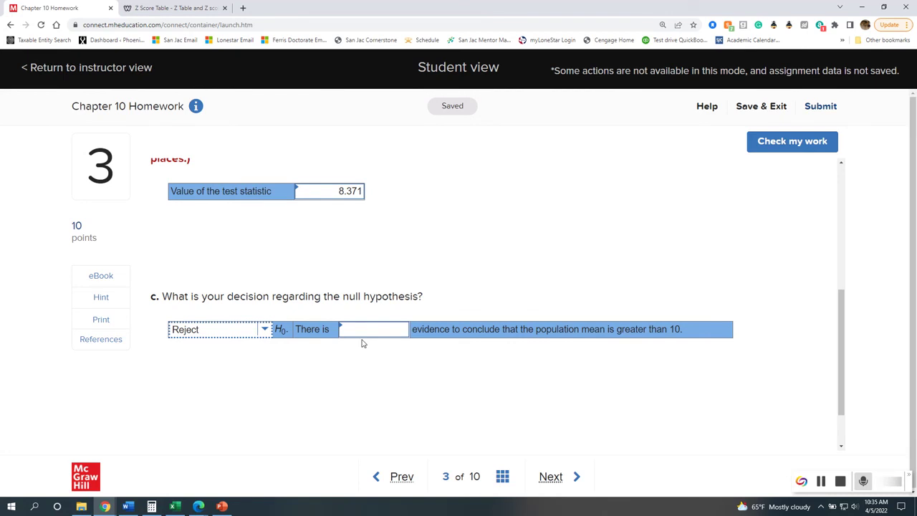
# - Complete part c's conclusion by choosing sufficient evidence that the population mean is greater than 10
pyautogui.click(366, 323)
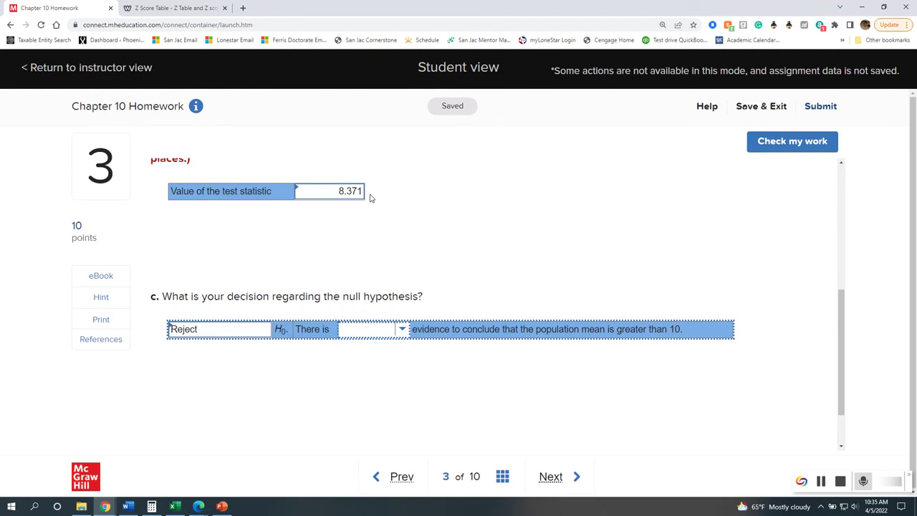
pyautogui.scroll(3, 380, 232)
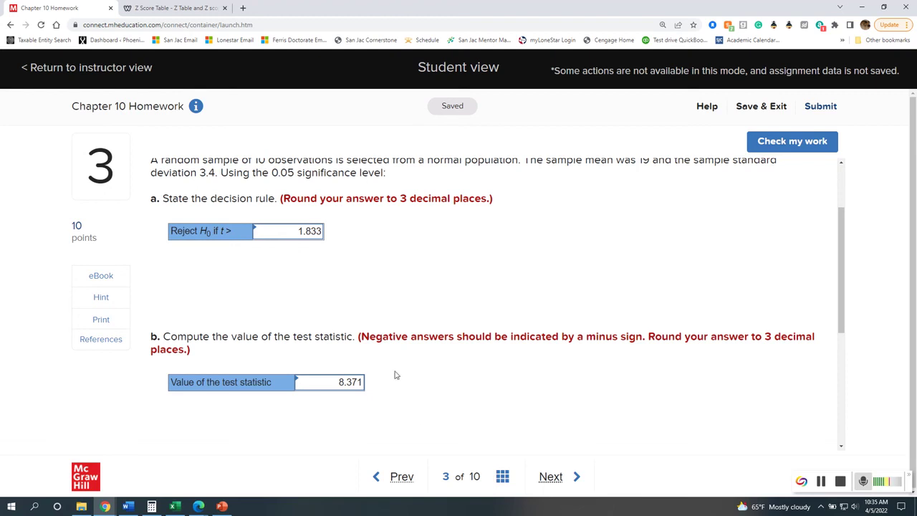
pyautogui.scroll(-3, 376, 401)
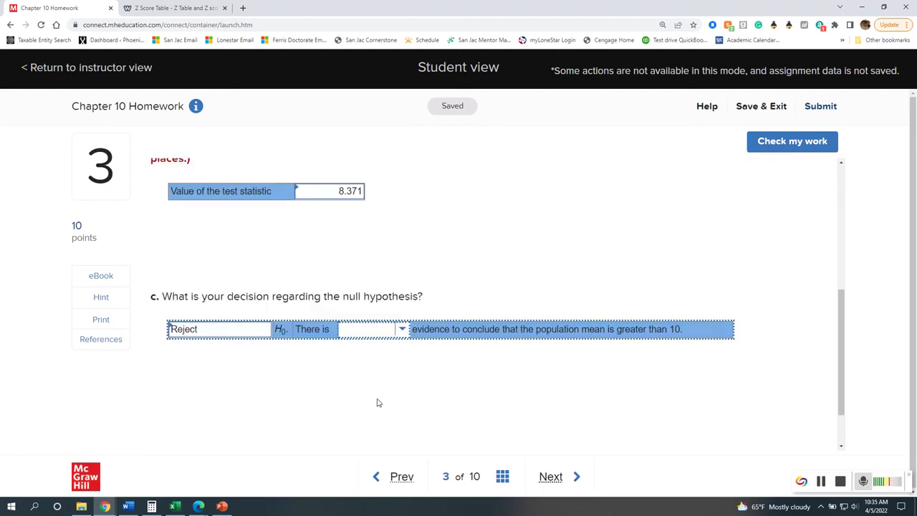
pyautogui.scroll(1, 381, 387)
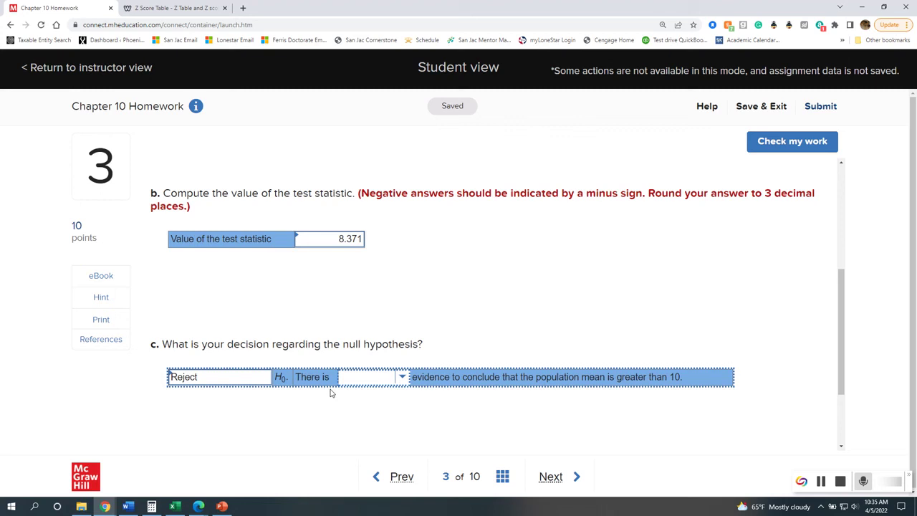
pyautogui.click(401, 377)
pyautogui.scroll(-1, 471, 407)
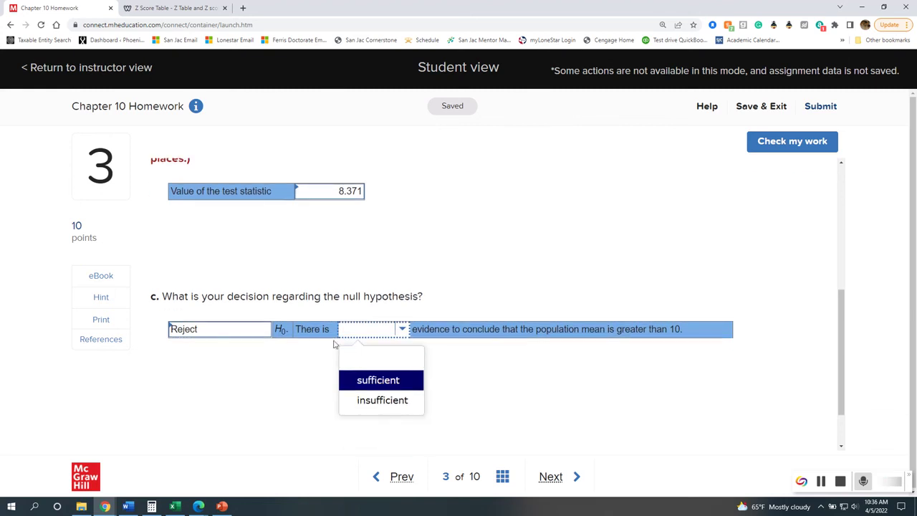
pyautogui.click(373, 380)
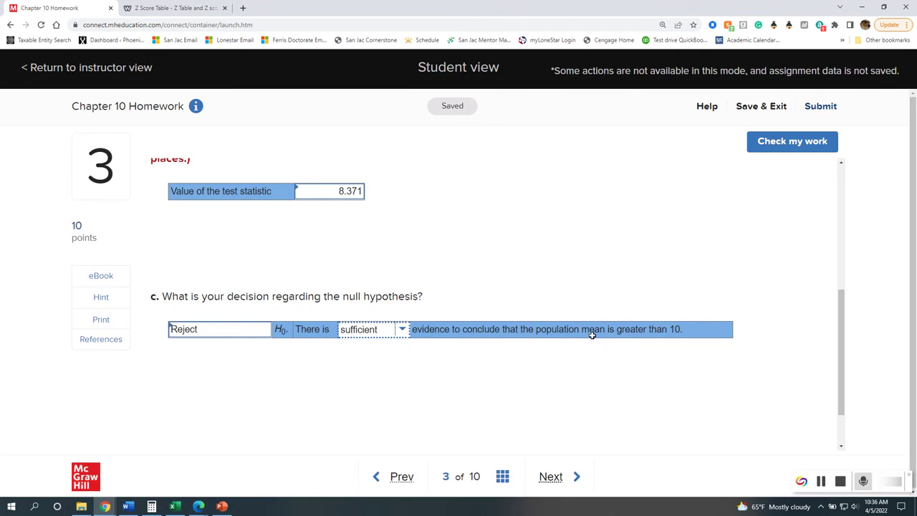
# - Review all parts of question 3, check the work including part c, and return to the question
pyautogui.scroll(-1, 602, 358)
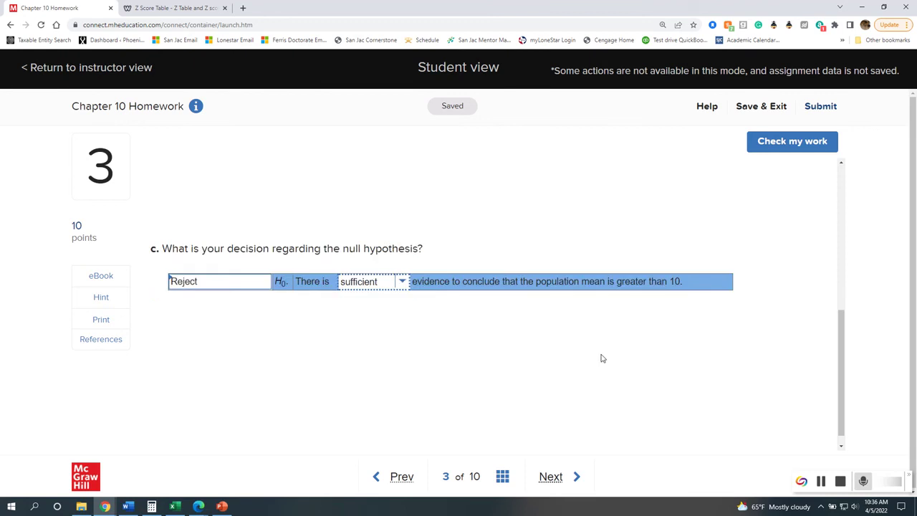
pyautogui.scroll(5, 602, 359)
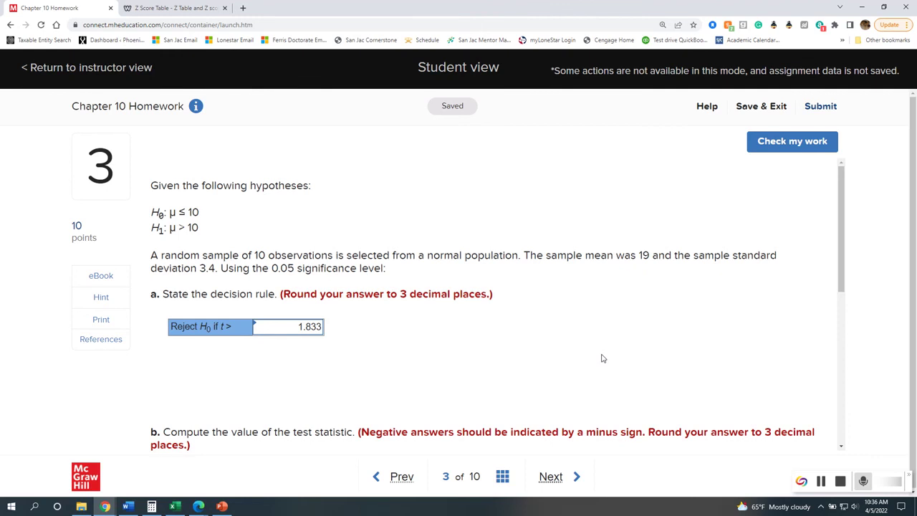
pyautogui.scroll(-5, 602, 359)
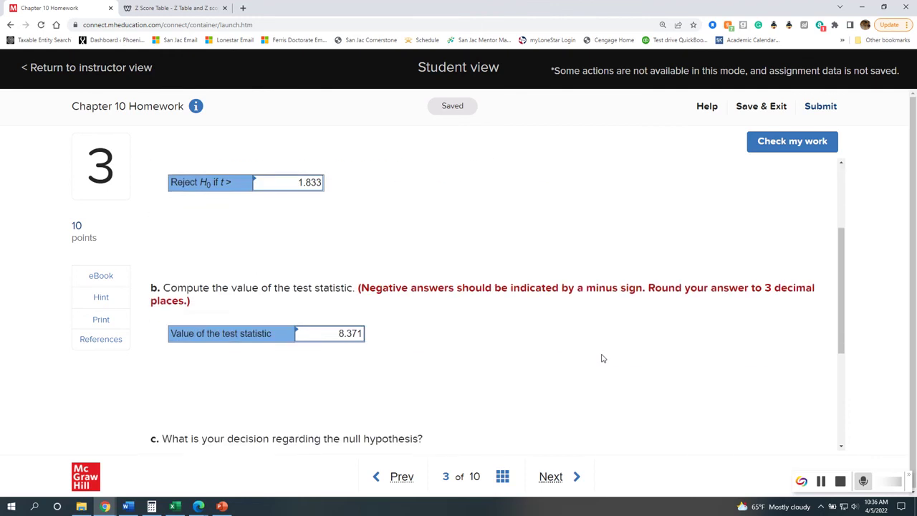
pyautogui.click(820, 145)
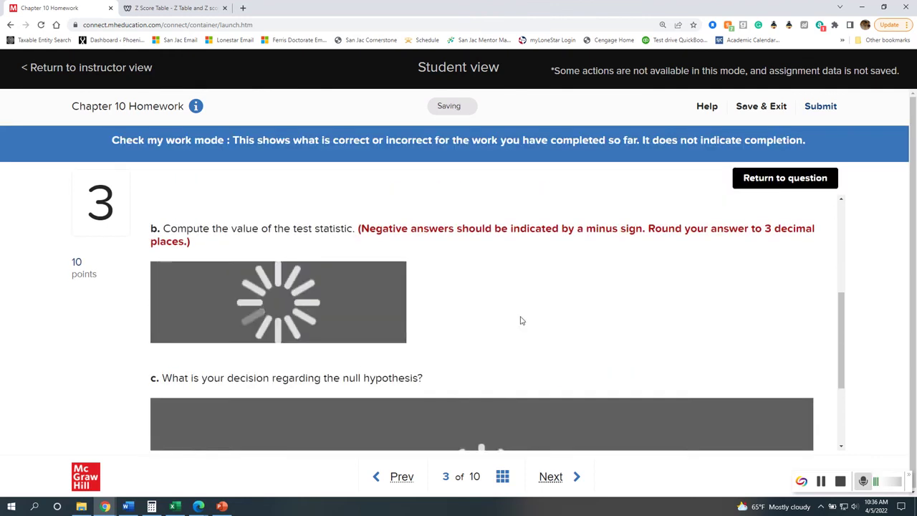
pyautogui.scroll(-2, 590, 340)
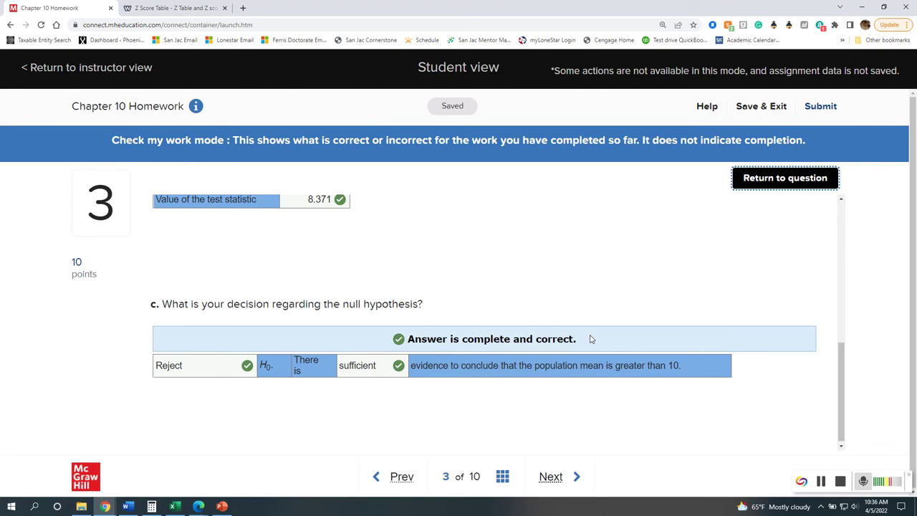
pyautogui.click(776, 181)
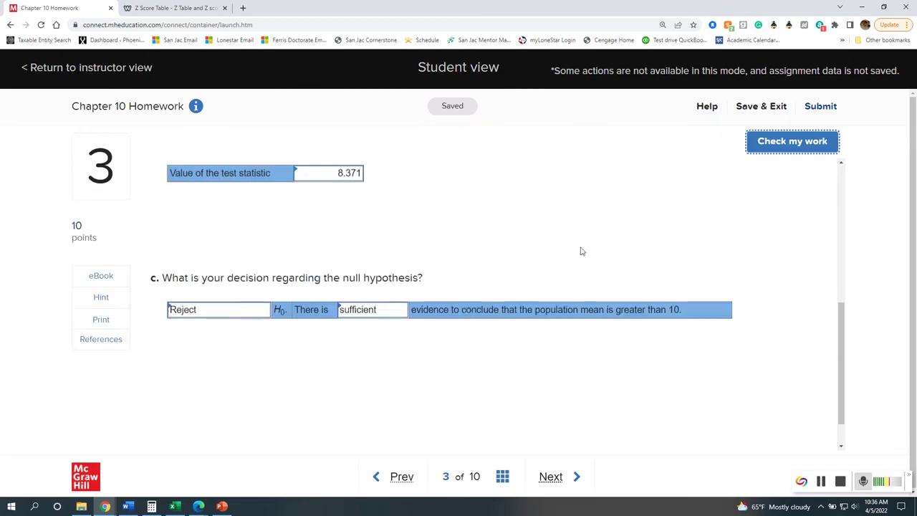
pyautogui.scroll(5, 456, 318)
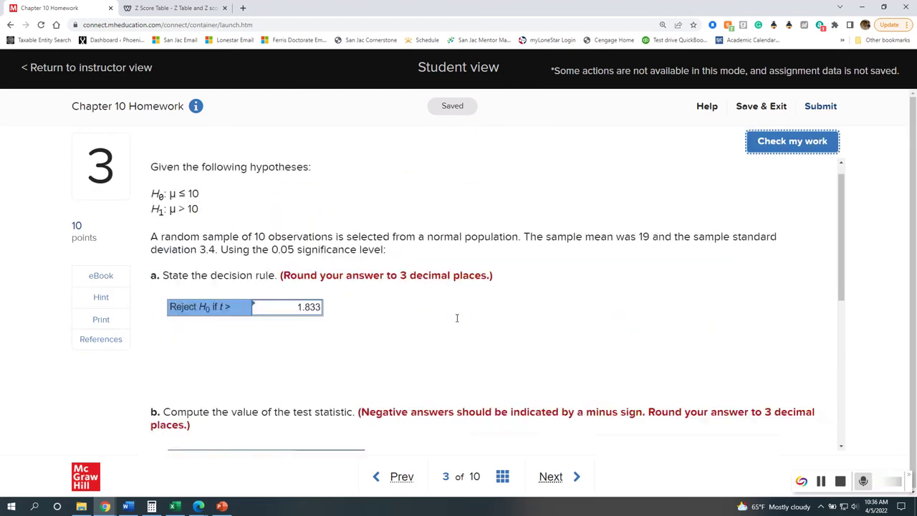
pyautogui.scroll(-3, 456, 318)
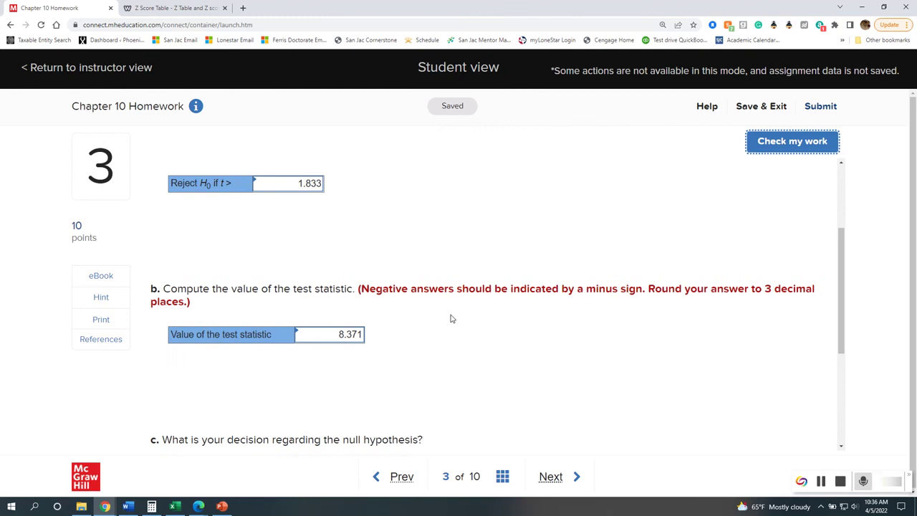
# - Go to question 4 and select the problem text that gives the sample's standard deviation
pyautogui.click(550, 476)
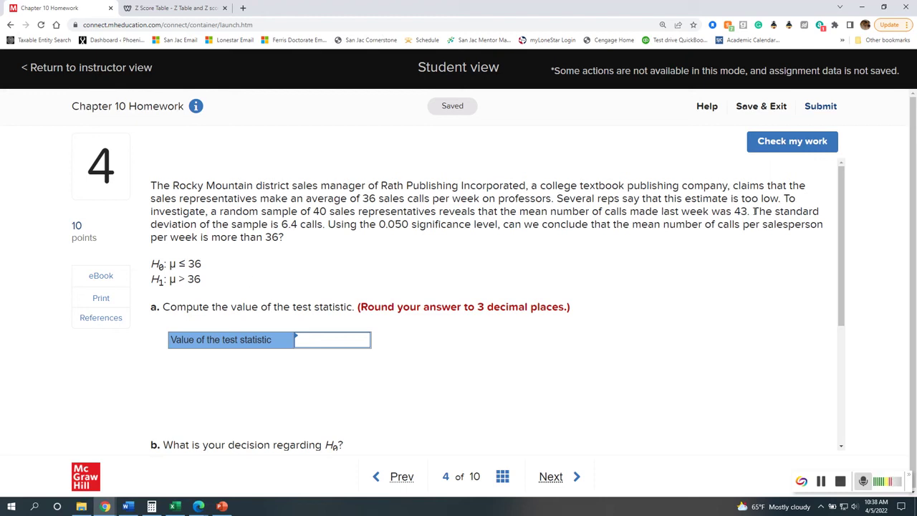
pyautogui.moveTo(752, 210); pyautogui.dragTo(323, 225)
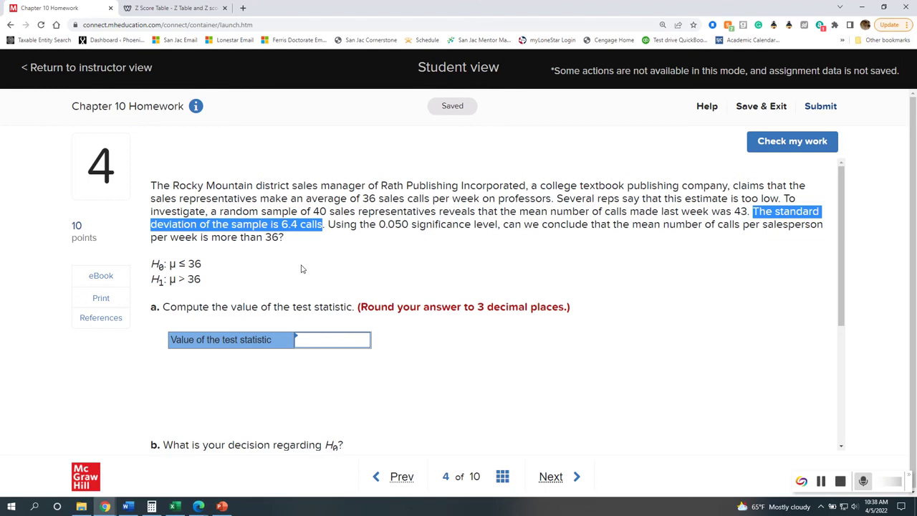
pyautogui.scroll(-1, 370, 323)
pyautogui.scroll(1, 369, 311)
# - Bring up the Student's t-distribution table and highlight 1.685 in yellow, the one-tailed 0.05 value for 39 degrees of freedom
pyautogui.click(104, 507)
pyautogui.click(192, 477)
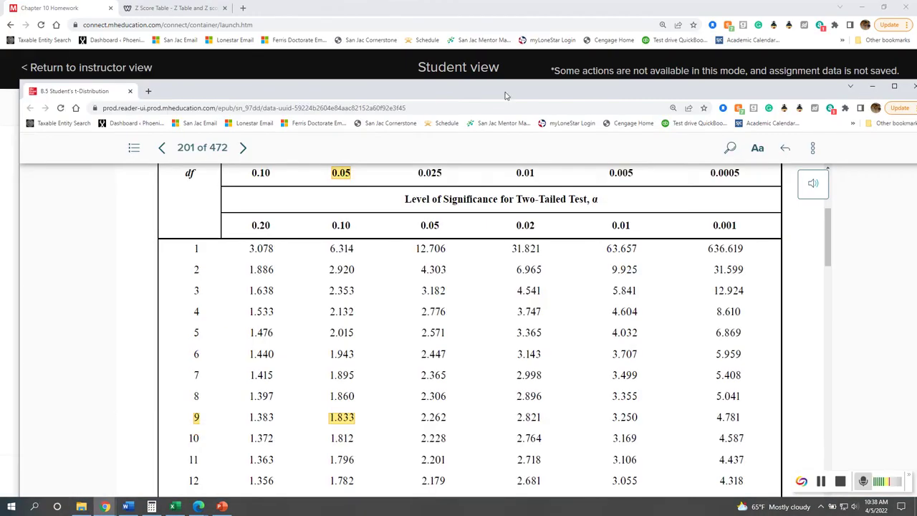
pyautogui.moveTo(510, 93); pyautogui.dragTo(504, 263)
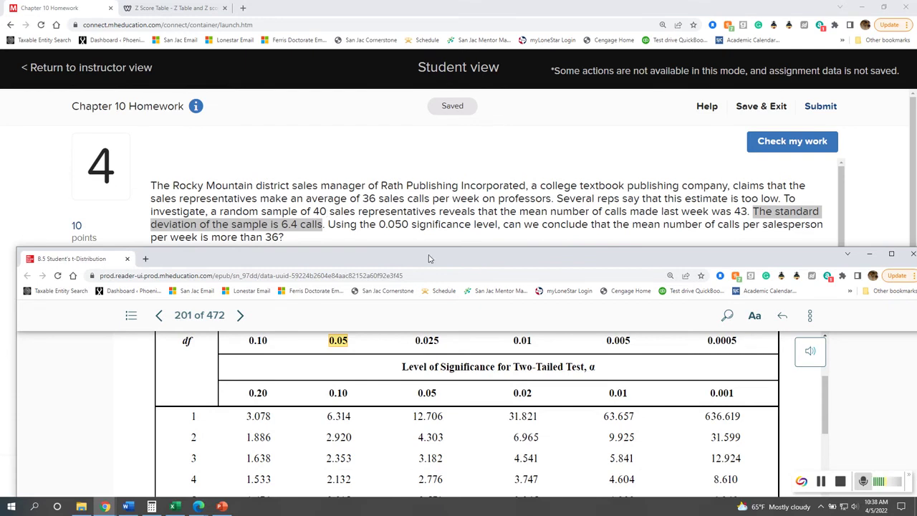
pyautogui.moveTo(428, 259); pyautogui.dragTo(431, 111)
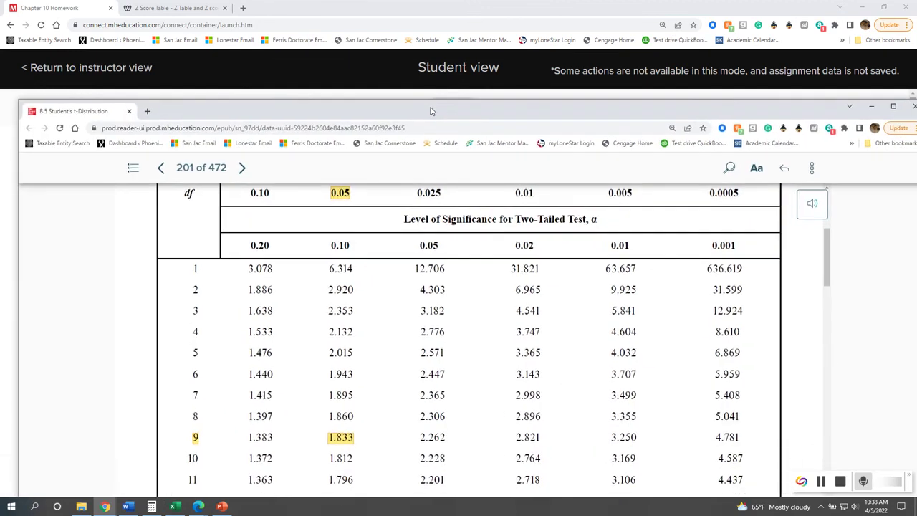
pyautogui.scroll(-5, 348, 427)
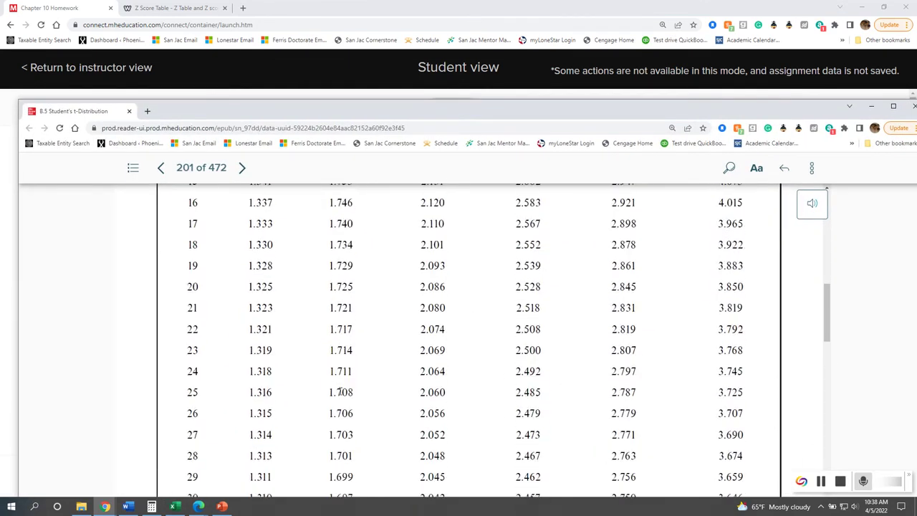
pyautogui.scroll(-4, 340, 392)
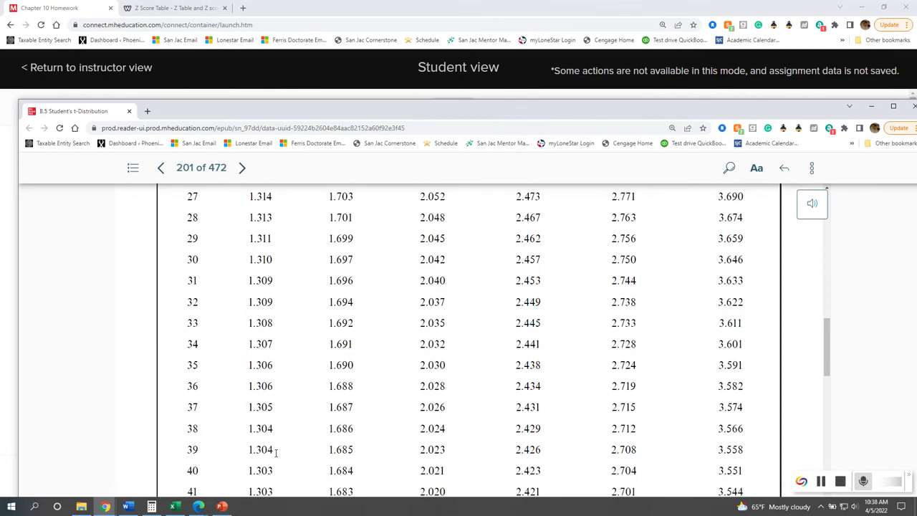
pyautogui.moveTo(327, 451); pyautogui.dragTo(372, 448)
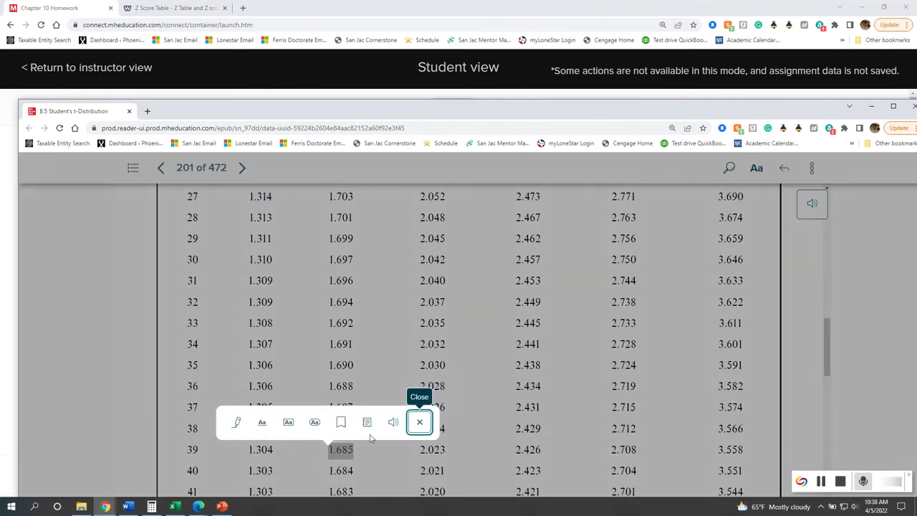
pyautogui.click(236, 422)
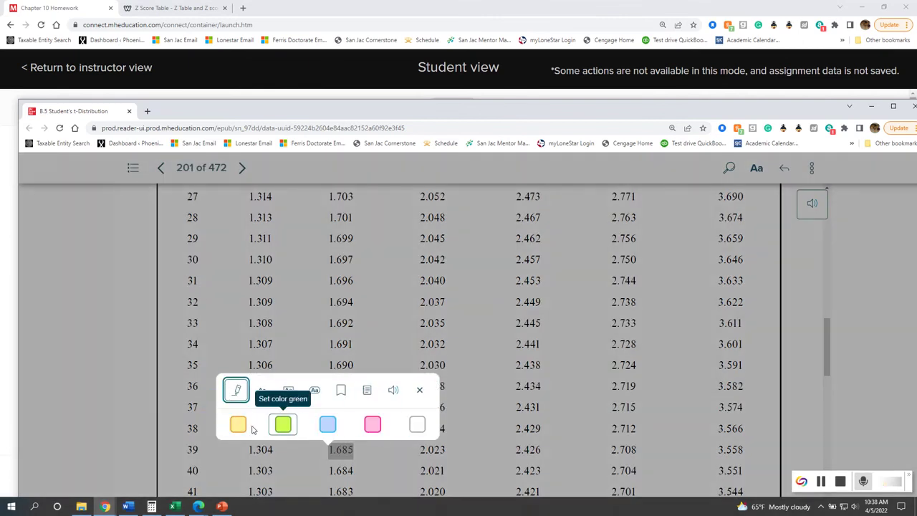
pyautogui.click(239, 425)
# - Check the highlighted critical value against the table's one-tailed significance headings and minimize the table window
pyautogui.scroll(2, 289, 462)
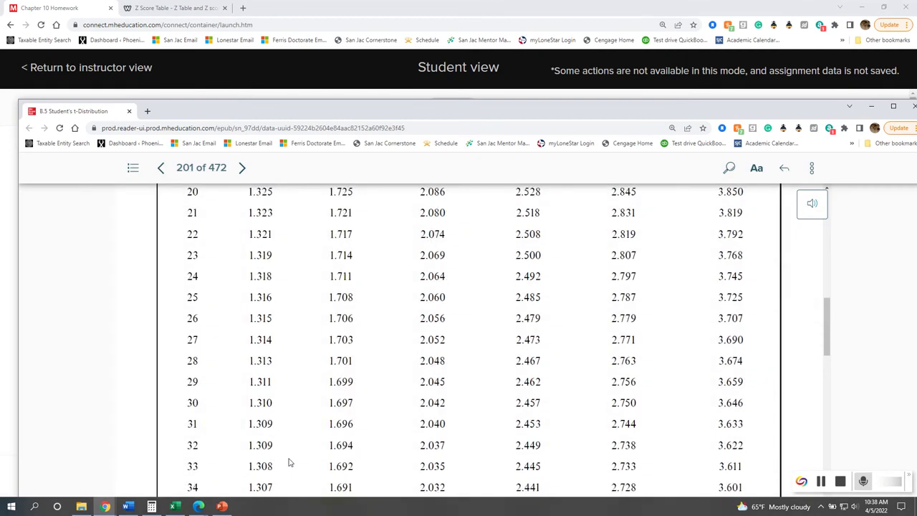
pyautogui.scroll(7, 290, 462)
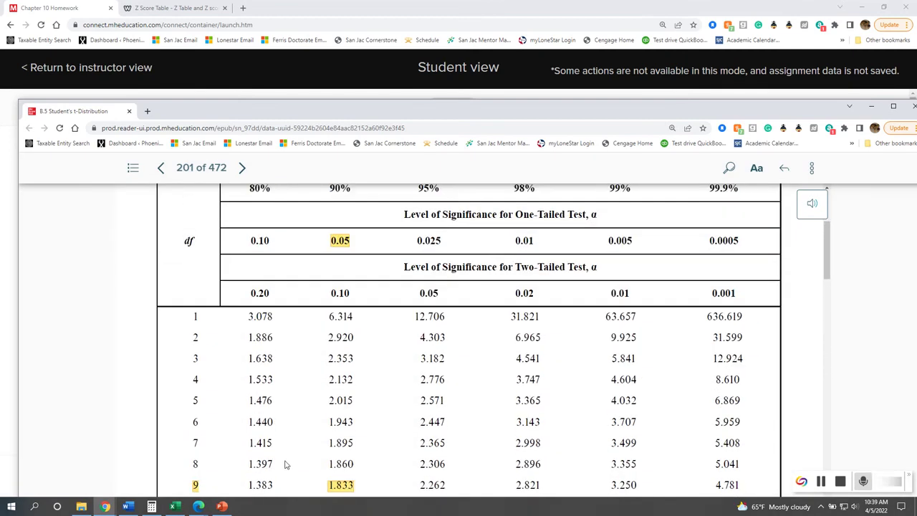
pyautogui.scroll(-10, 284, 465)
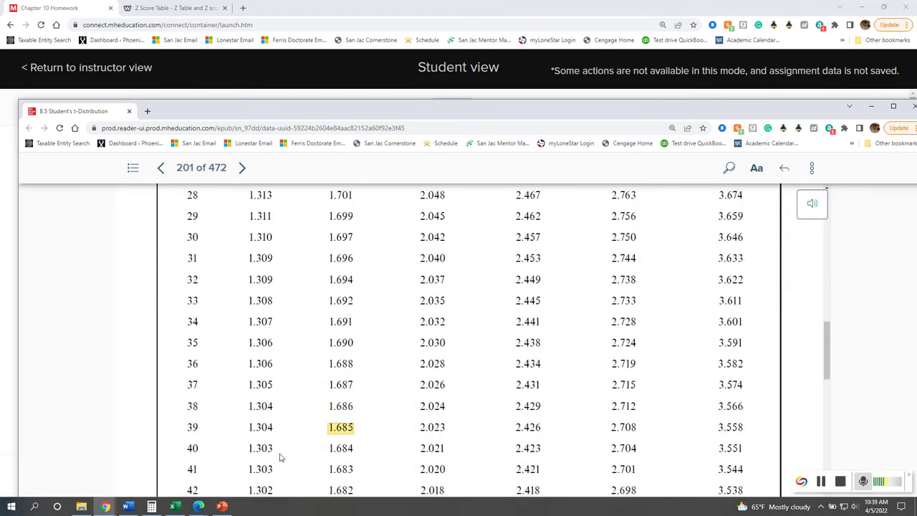
pyautogui.scroll(-2, 280, 457)
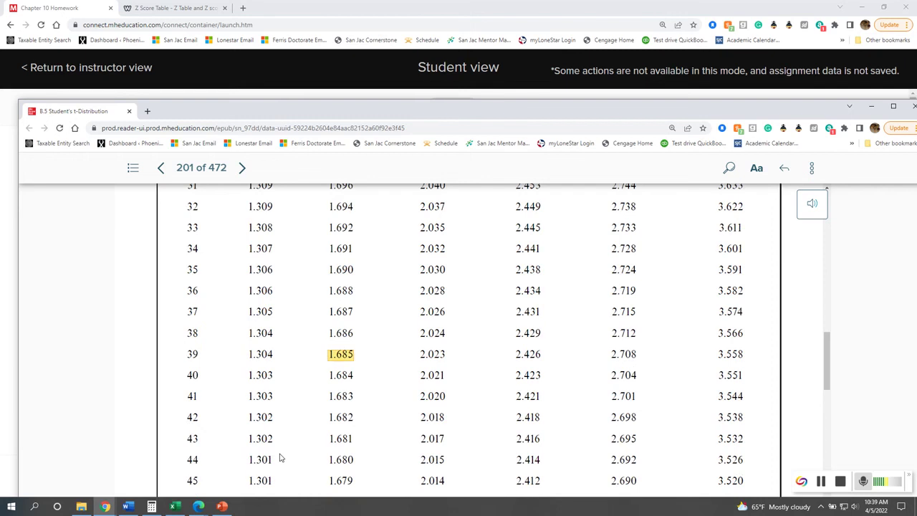
pyautogui.click(871, 106)
# - Try 1.685 as question 4's test statistic in part a, check the work and return to the question
pyautogui.click(341, 337)
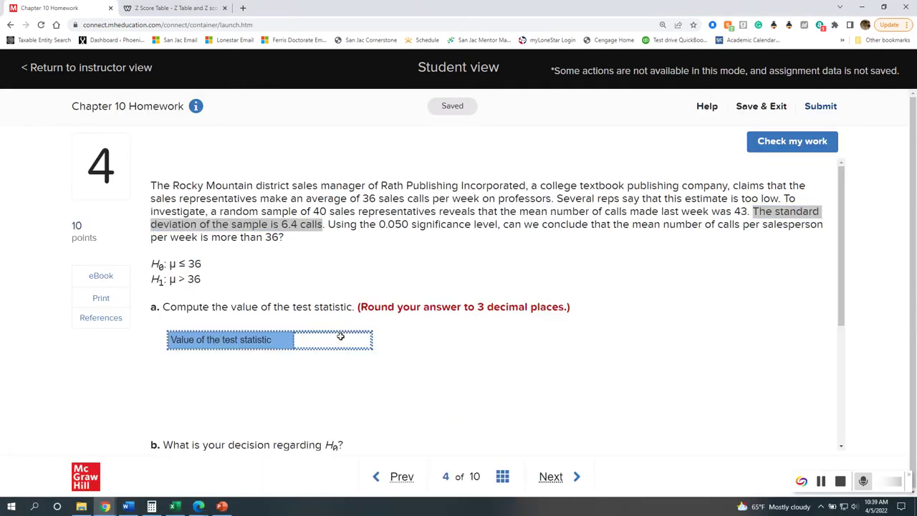
pyautogui.write('1.685')
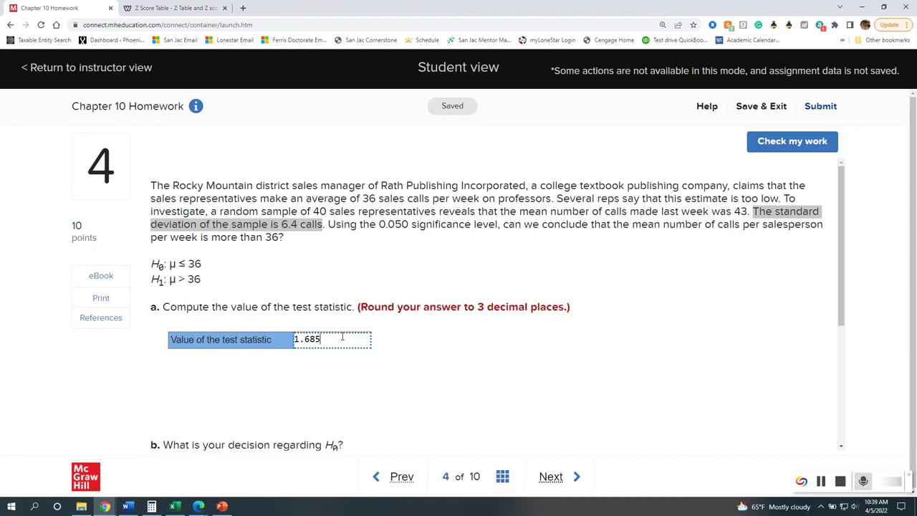
pyautogui.click(458, 367)
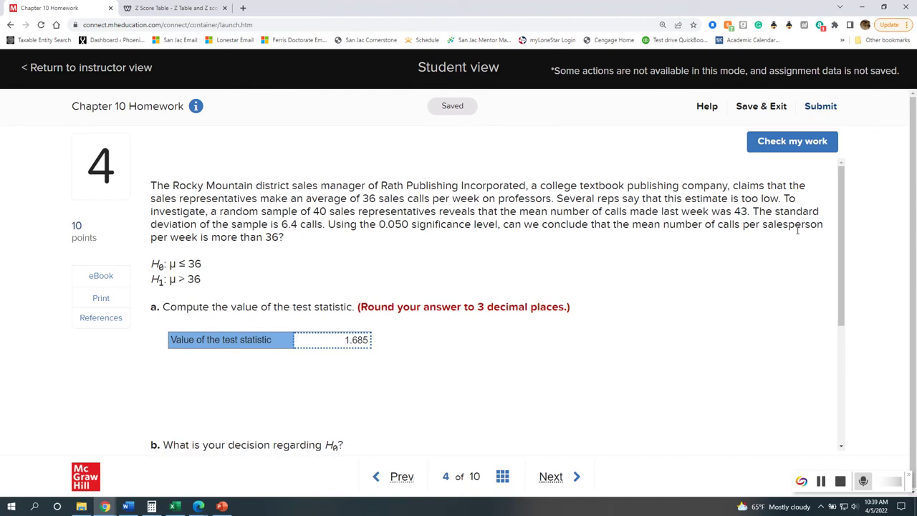
pyautogui.click(774, 147)
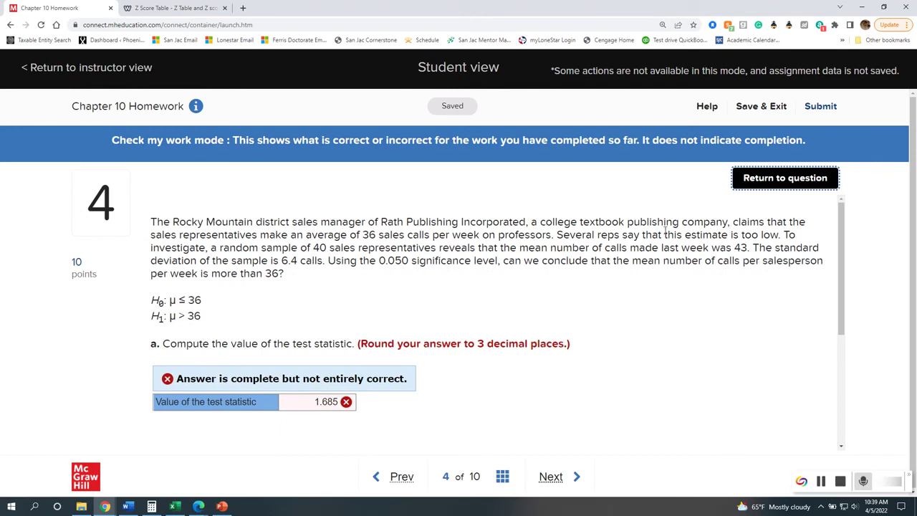
pyautogui.click(753, 183)
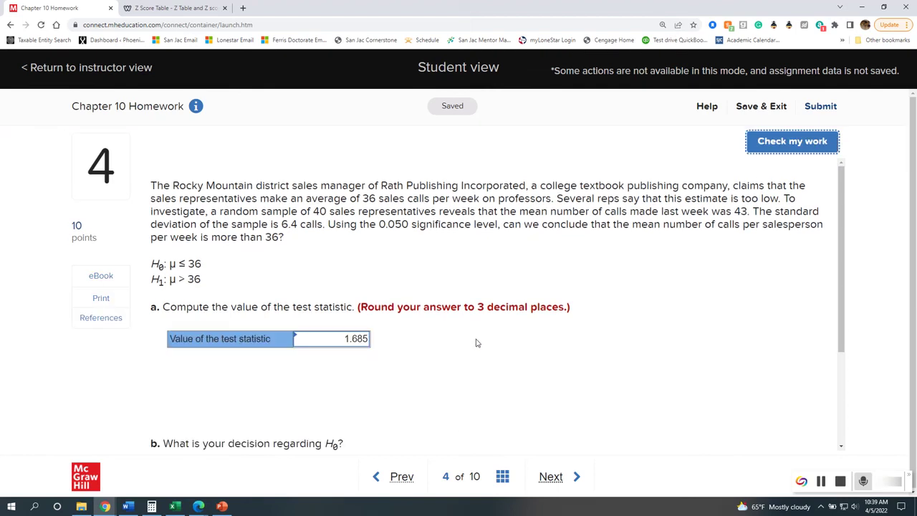
# - Clear the test statistic answer in part a of question 4
pyautogui.click(332, 340)
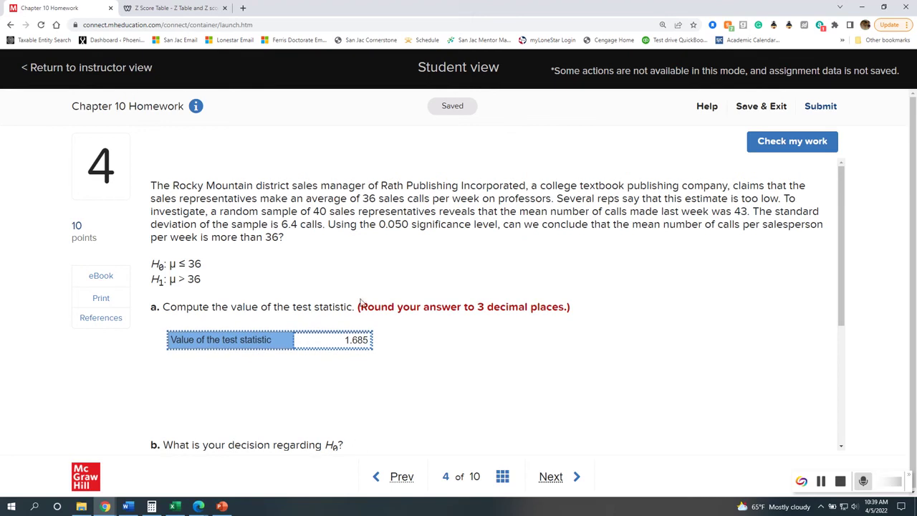
pyautogui.press('BackSpace')
pyautogui.press('BackSpace')
pyautogui.press('BackSpace')
pyautogui.press('BackSpace')
pyautogui.press('BackSpace')
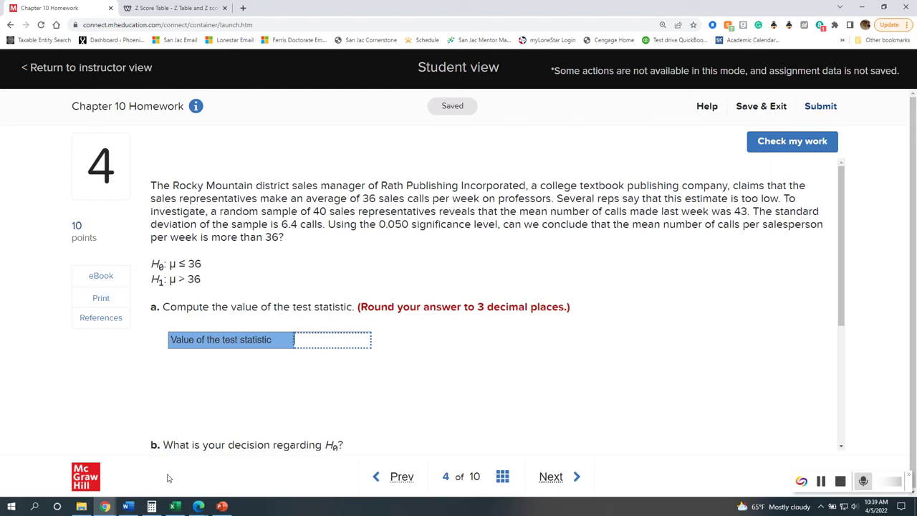
# - Switch to Calculator, place it clear of the problem text and enter the numerator (43 - 36)
pyautogui.click(151, 506)
pyautogui.moveTo(604, 287); pyautogui.dragTo(659, 257)
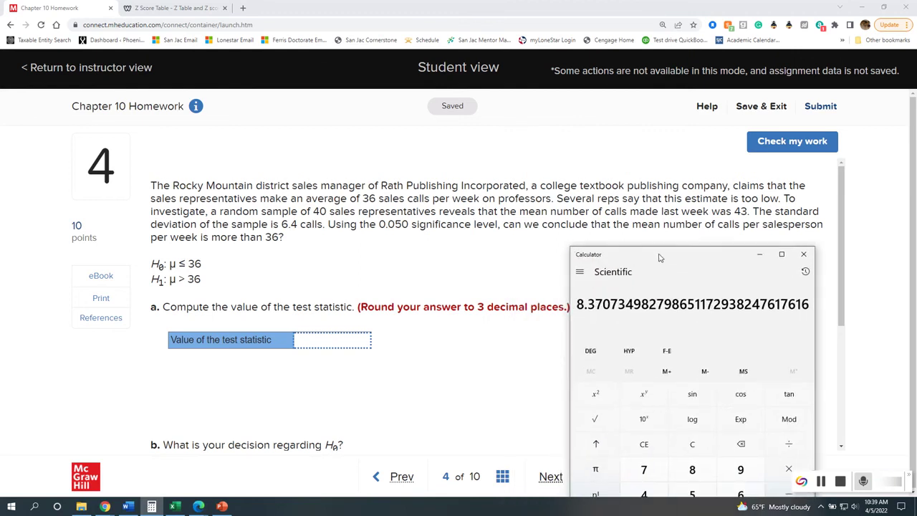
pyautogui.write('43')
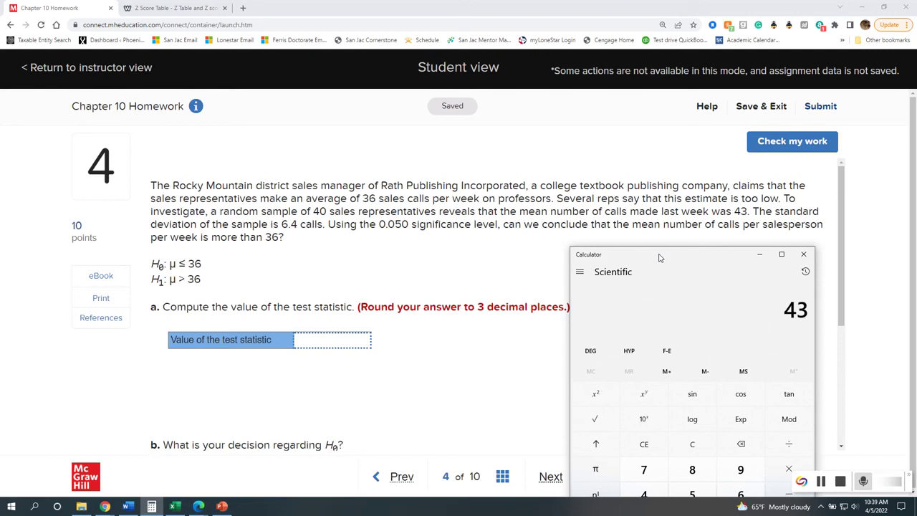
pyautogui.press('BackSpace')
pyautogui.press('BackSpace')
pyautogui.write('43-')
pyautogui.write('36')
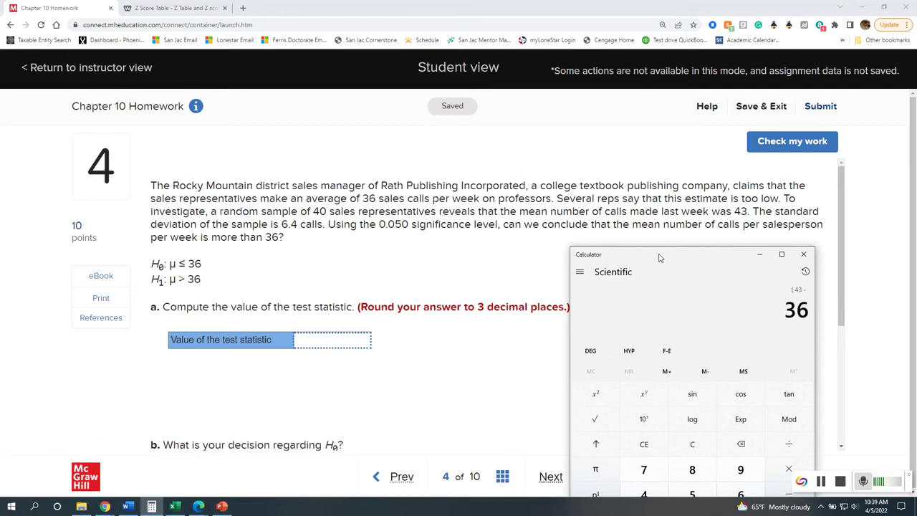
pyautogui.write(')')
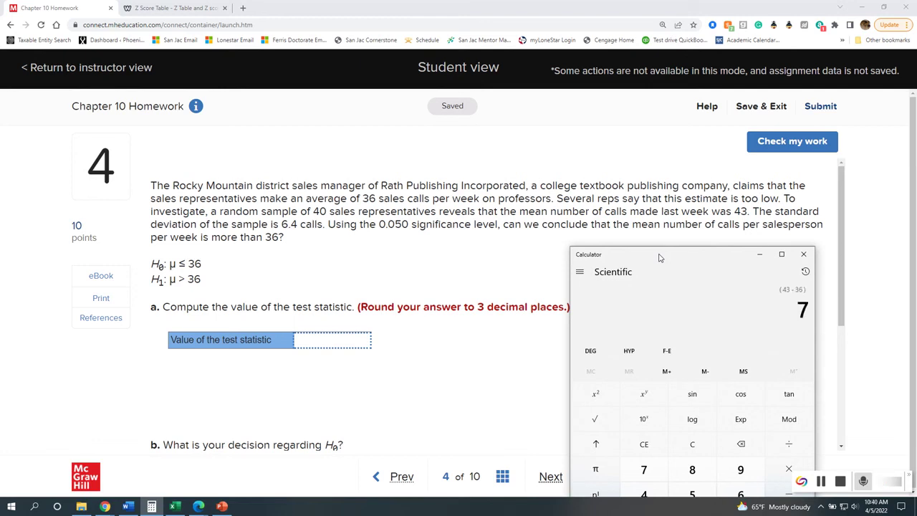
# - Divide the numerator by (6.4 ÷ √40) and evaluate it to obtain the test statistic
pyautogui.write('/')
pyautogui.write('(')
pyautogui.write('6.4')
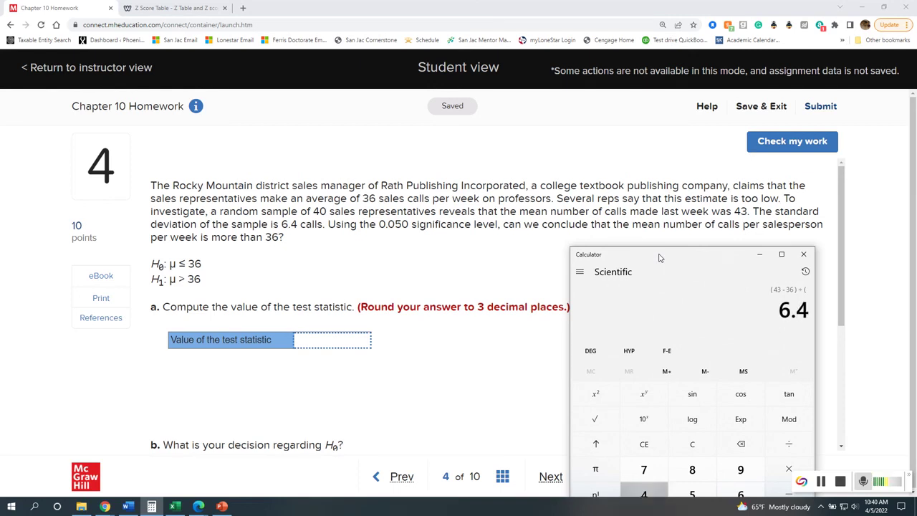
pyautogui.write('/')
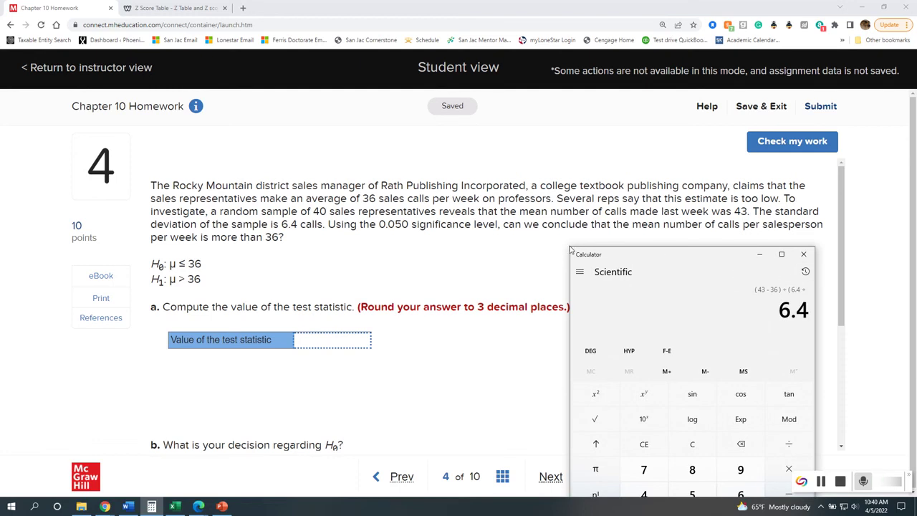
pyautogui.moveTo(571, 249); pyautogui.dragTo(553, 207)
pyautogui.moveTo(673, 208); pyautogui.dragTo(687, 261)
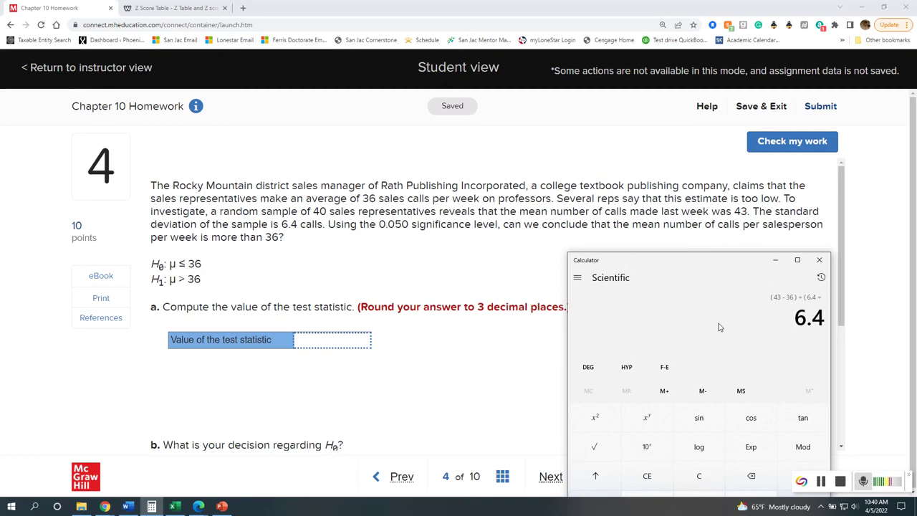
pyautogui.write('40')
pyautogui.click(595, 446)
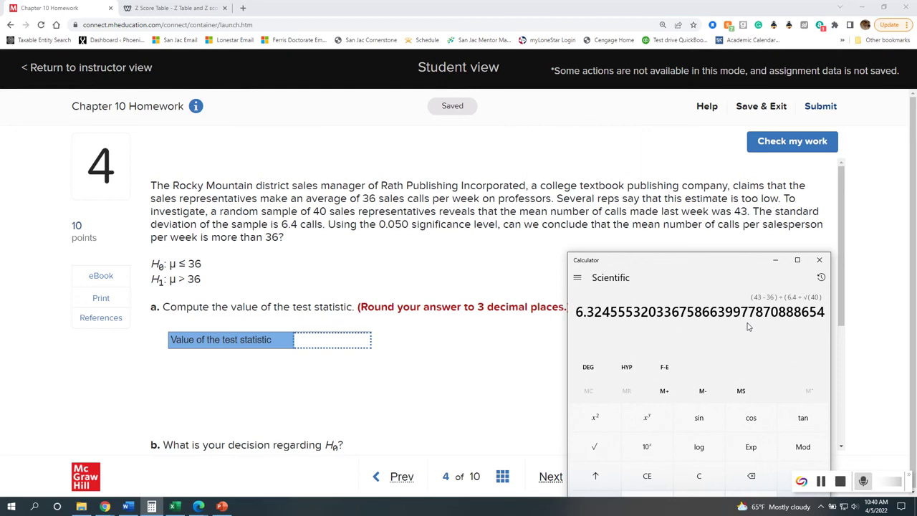
pyautogui.press(')')
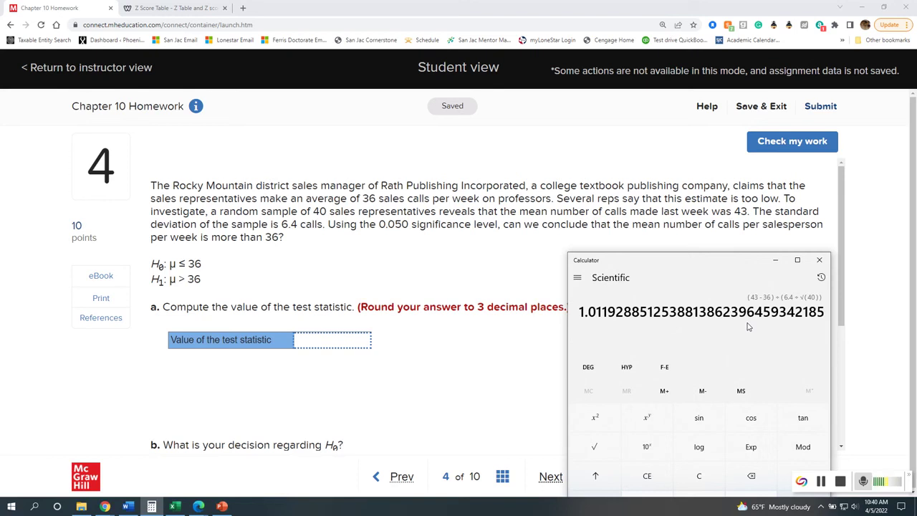
pyautogui.press('Return')
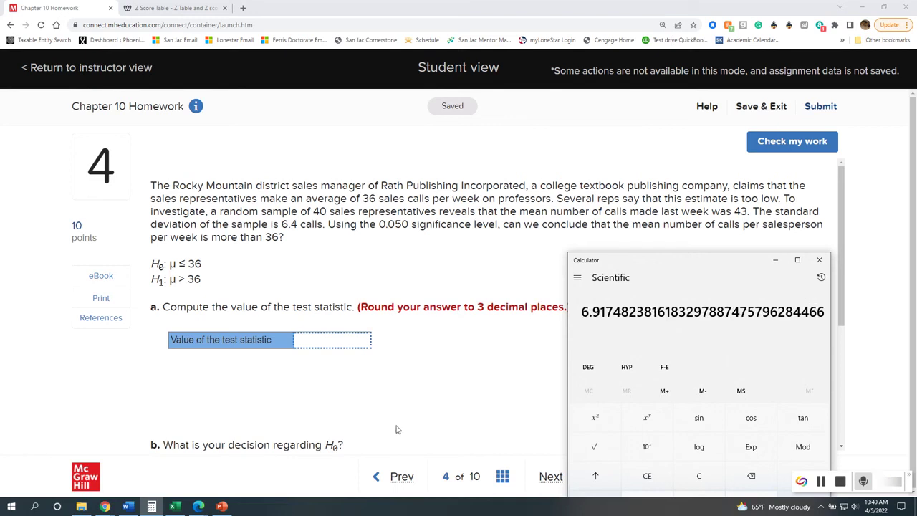
# - Enter 6.917 as question 4's test statistic in part a, check the work and return to the question
pyautogui.click(353, 343)
pyautogui.write('6.9147')
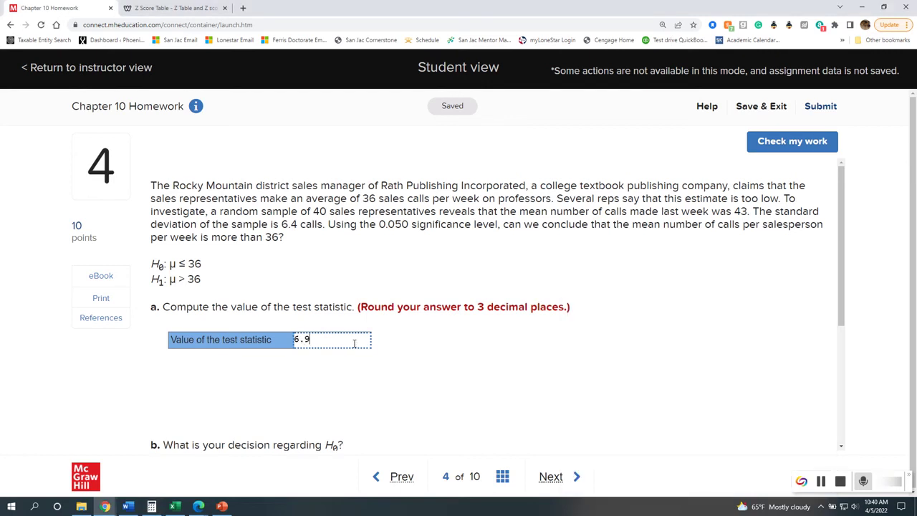
pyautogui.press('BackSpace')
pyautogui.press('BackSpace')
pyautogui.write('7')
pyautogui.click(764, 141)
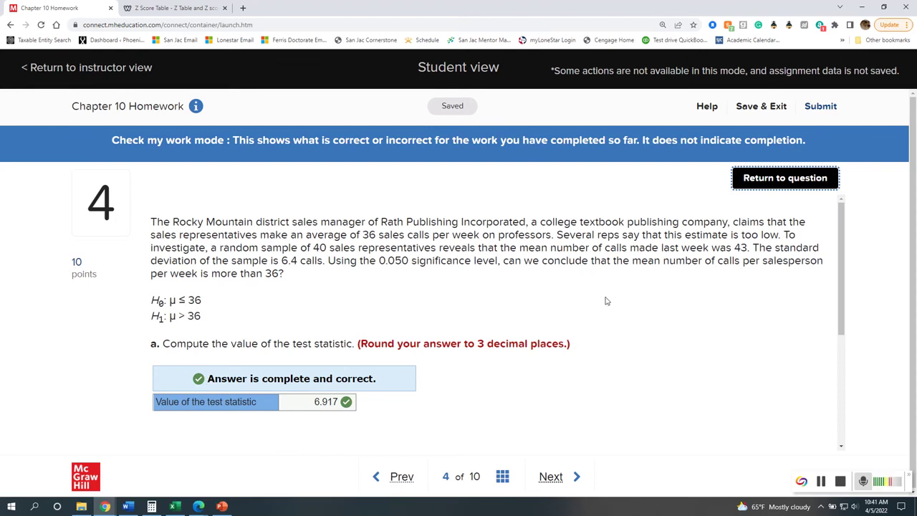
pyautogui.click(787, 184)
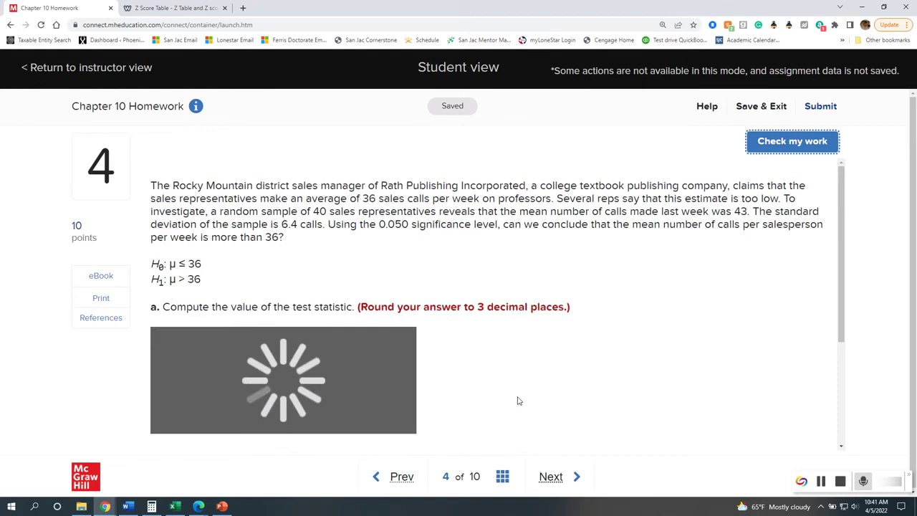
# - Look over part b's decision on H0 and the problem statement of question 4
pyautogui.scroll(-2, 531, 308)
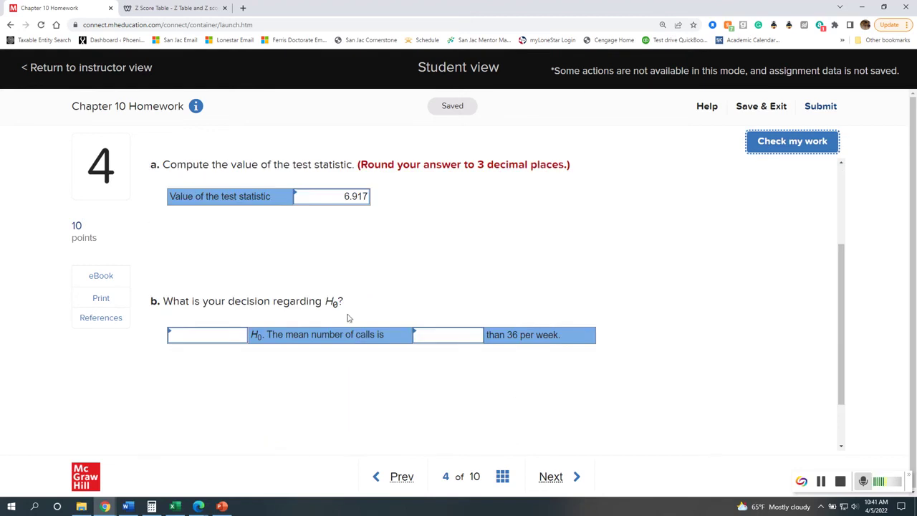
pyautogui.scroll(1, 308, 326)
pyautogui.scroll(2, 420, 338)
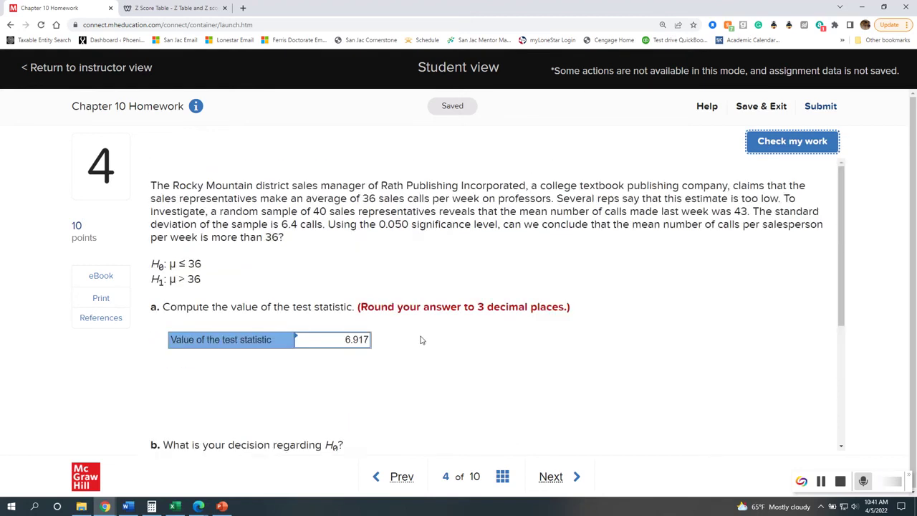
# - Consult the Student's t-distribution table for the one-tailed 0.05 critical value at 39 degrees of freedom and return to question 4
pyautogui.scroll(-1, 422, 340)
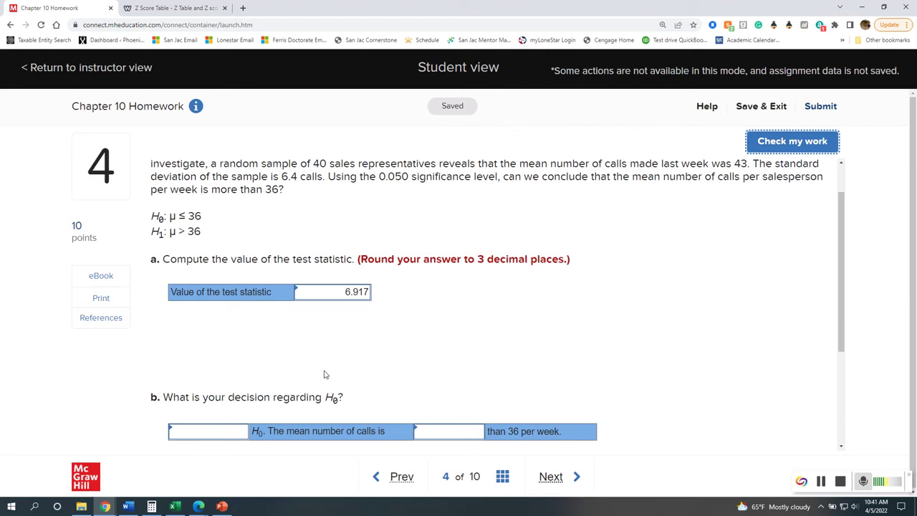
pyautogui.click(104, 506)
pyautogui.click(196, 483)
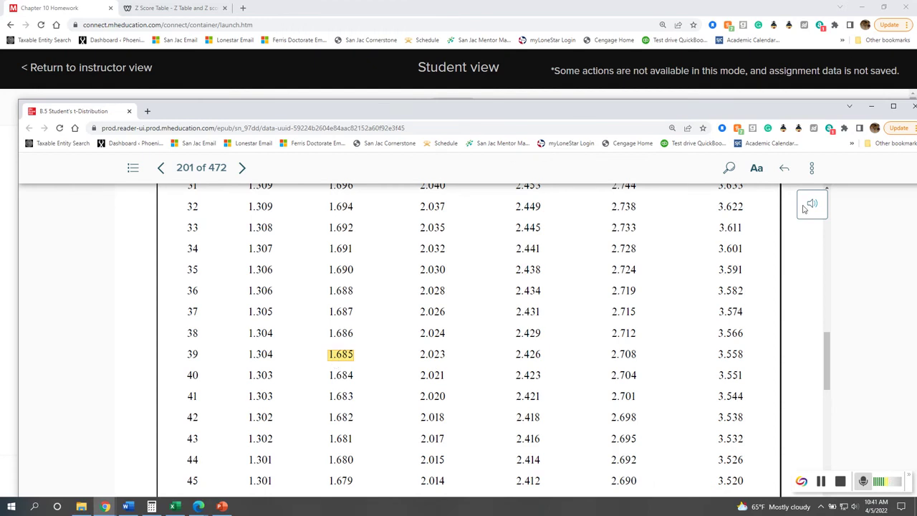
pyautogui.click(871, 106)
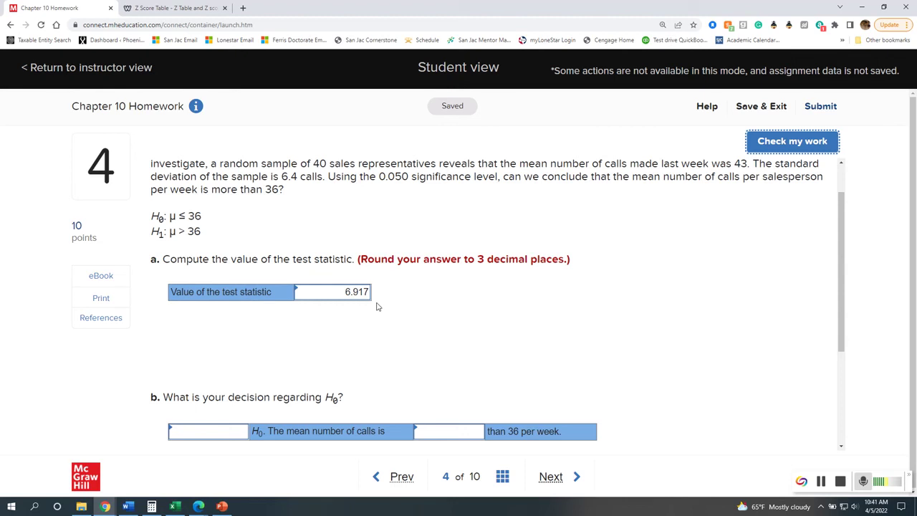
# - Answer question 4's part b with Reject for H0 and greater for the mean number of calls
pyautogui.click(231, 429)
pyautogui.click(242, 430)
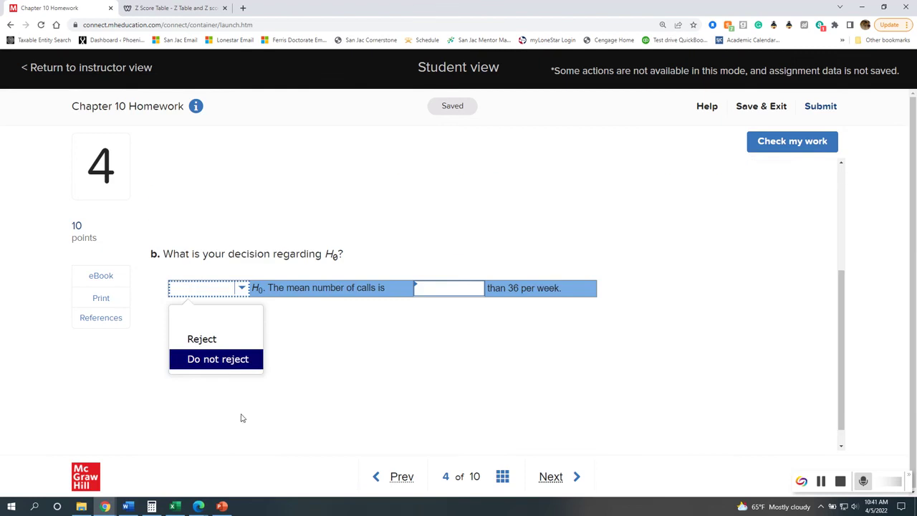
pyautogui.click(226, 345)
pyautogui.click(459, 288)
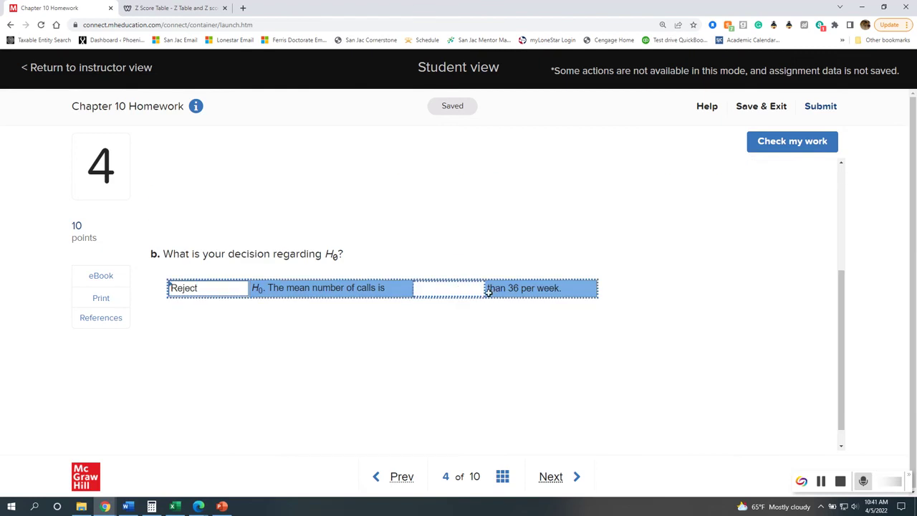
pyautogui.click(477, 289)
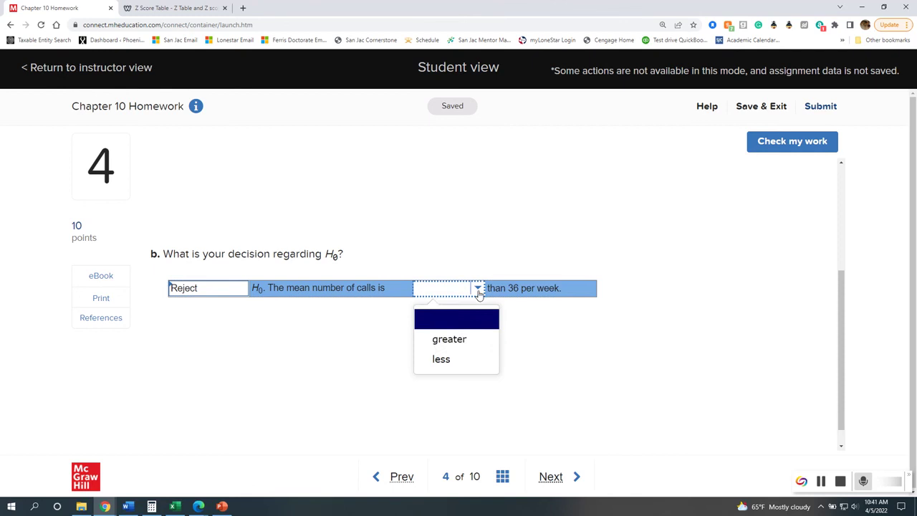
pyautogui.click(460, 342)
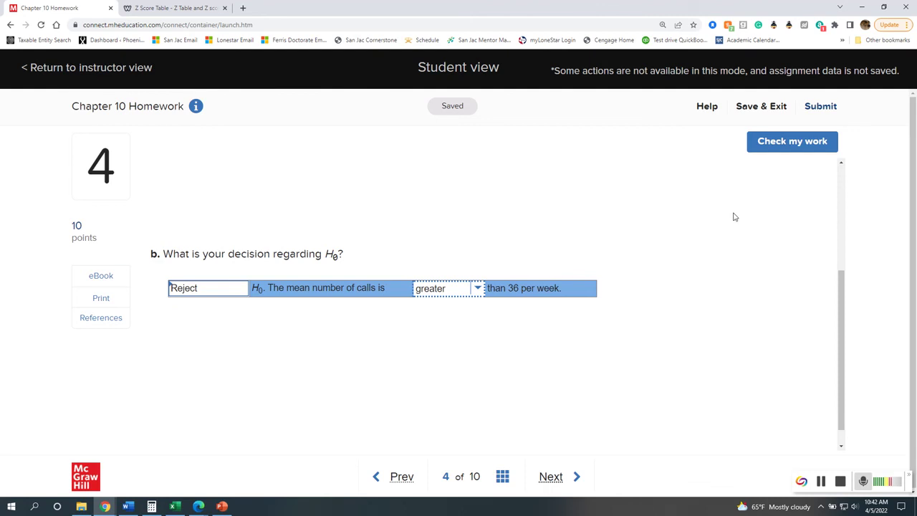
# - Check question 4's work, review the feedback on parts a and b, and return to the question
pyautogui.click(772, 149)
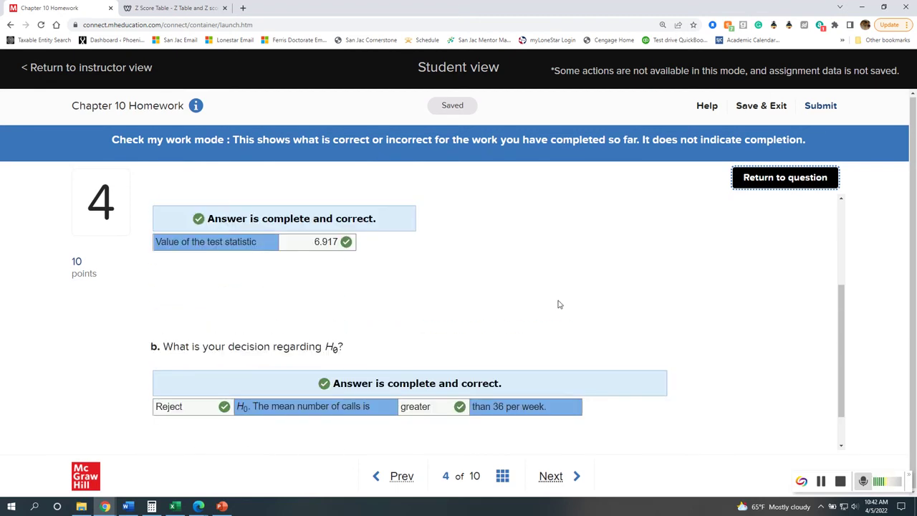
pyautogui.scroll(3, 559, 304)
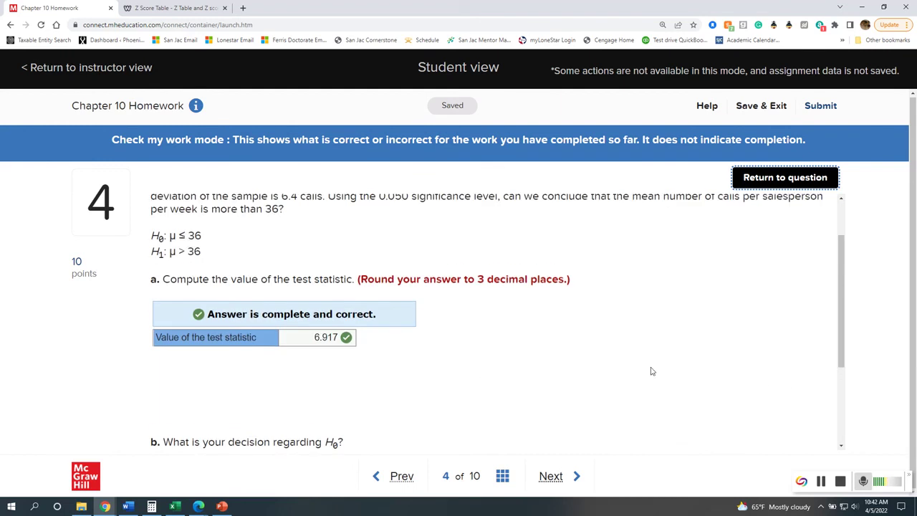
pyautogui.scroll(-4, 661, 369)
pyautogui.scroll(1, 663, 369)
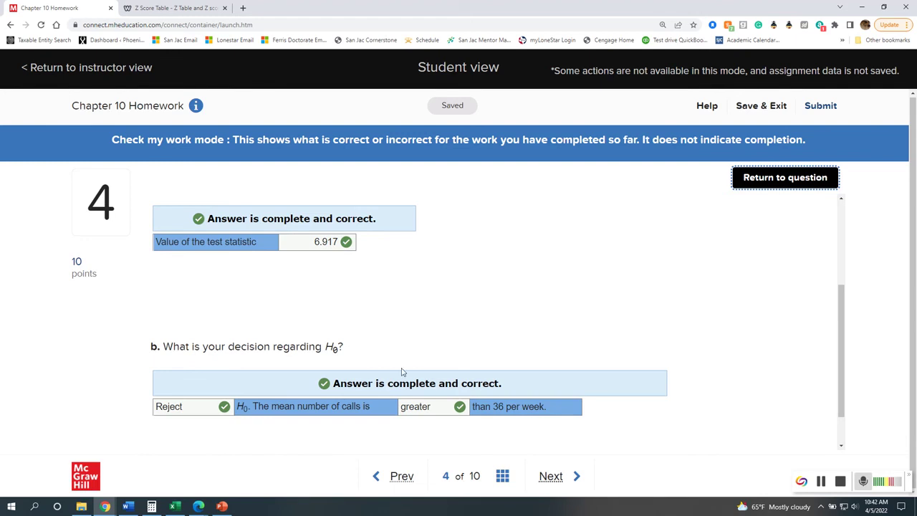
pyautogui.scroll(1, 492, 314)
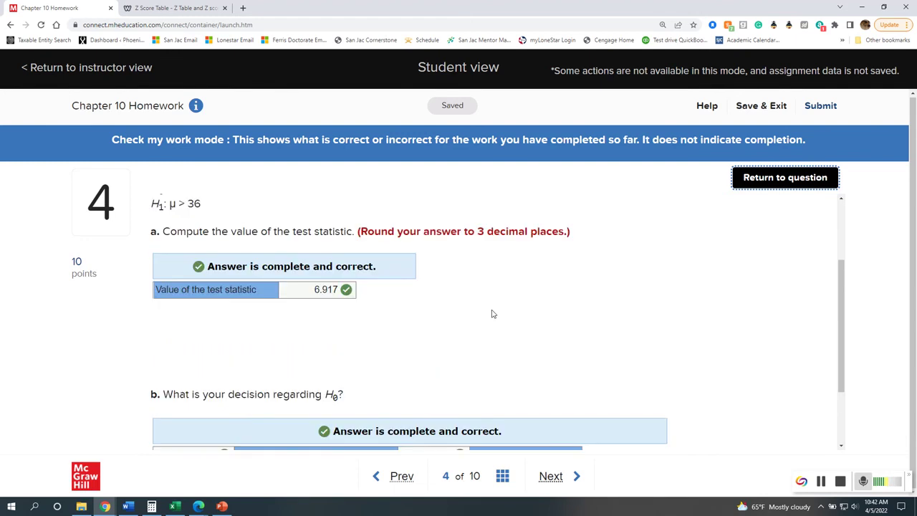
pyautogui.scroll(-2, 491, 314)
pyautogui.scroll(3, 491, 314)
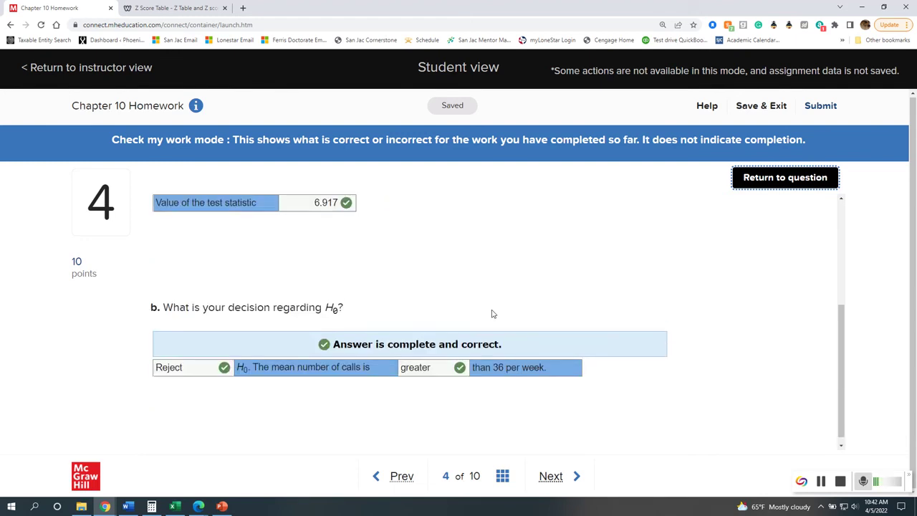
pyautogui.click(781, 185)
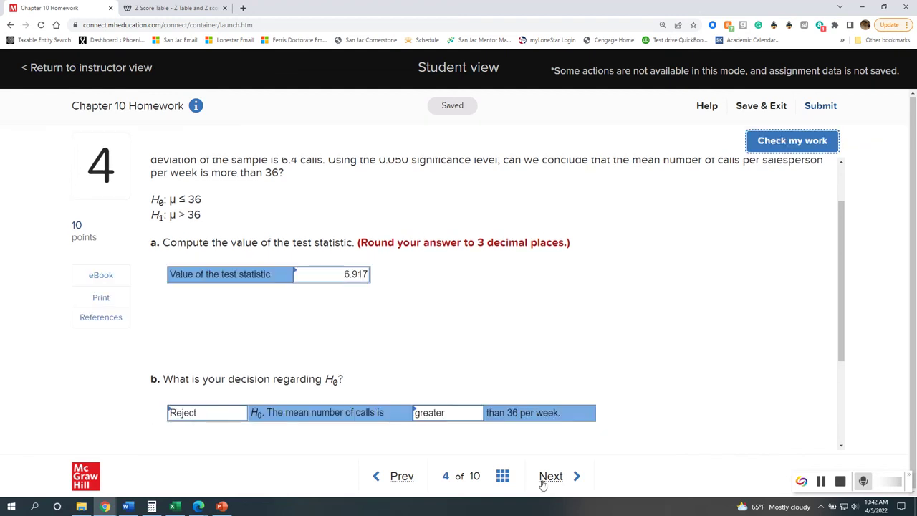
# - Advance to question 5 and look over its parts, from the hypotheses through the p-value estimate
pyautogui.click(549, 478)
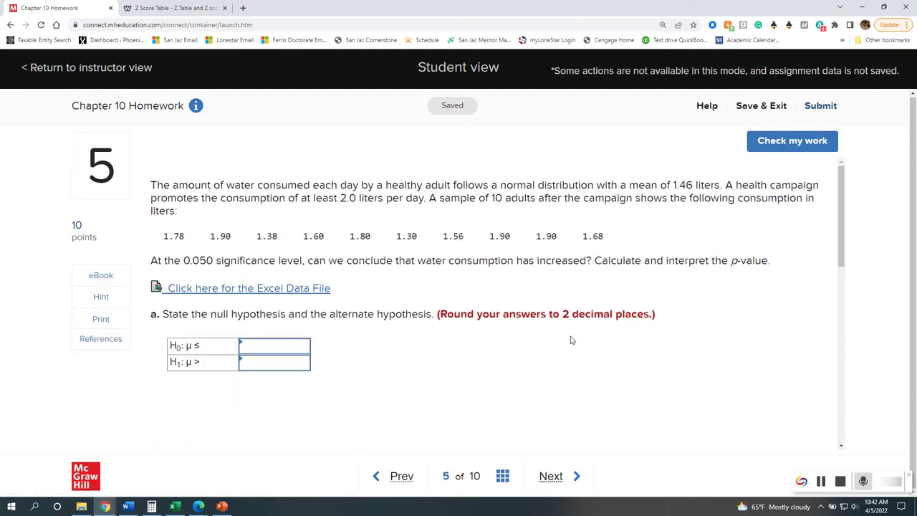
pyautogui.scroll(-10, 387, 365)
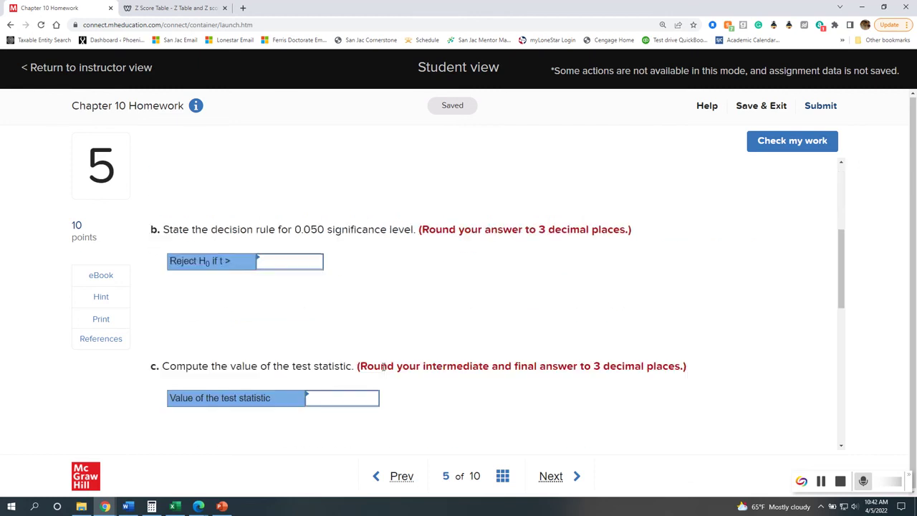
pyautogui.scroll(10, 386, 368)
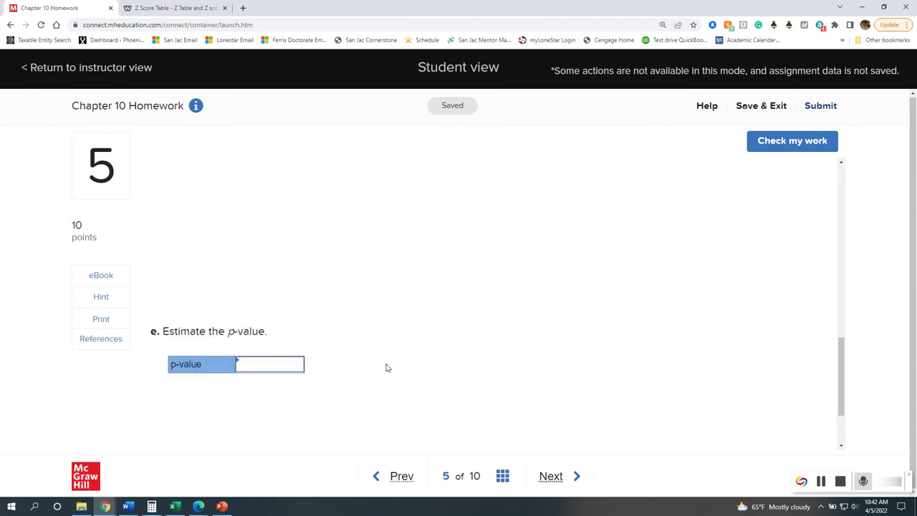
pyautogui.scroll(1, 386, 368)
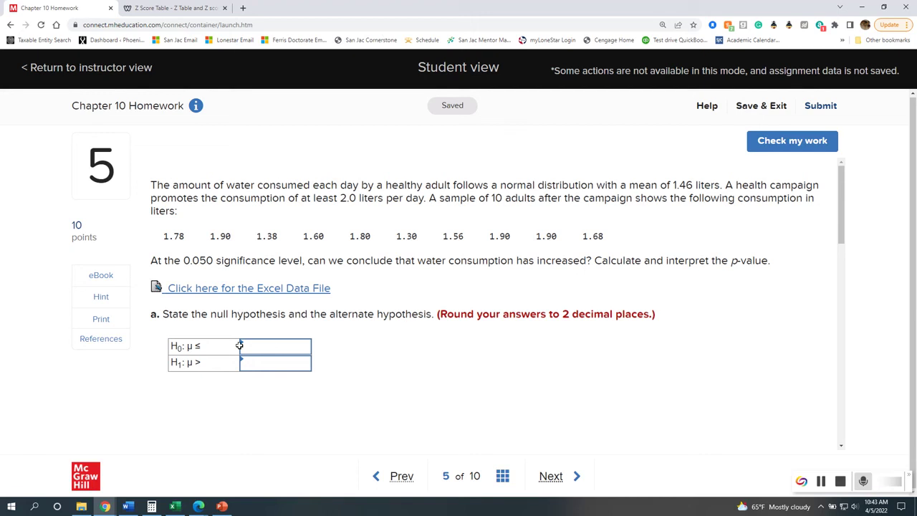
# - Enter 1.46 for both the null and alternate hypotheses in question 5's part a, check the work and return to the question
pyautogui.moveTo(536, 185); pyautogui.dragTo(734, 184)
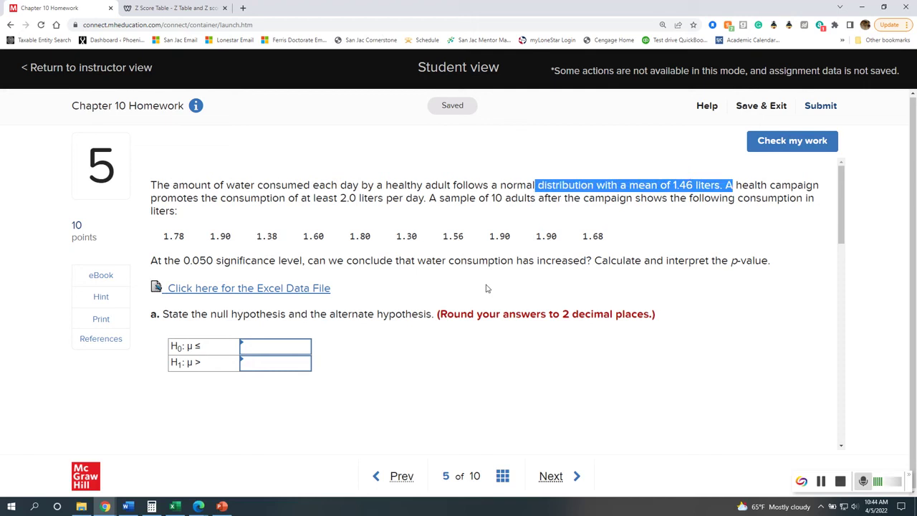
pyautogui.click(285, 348)
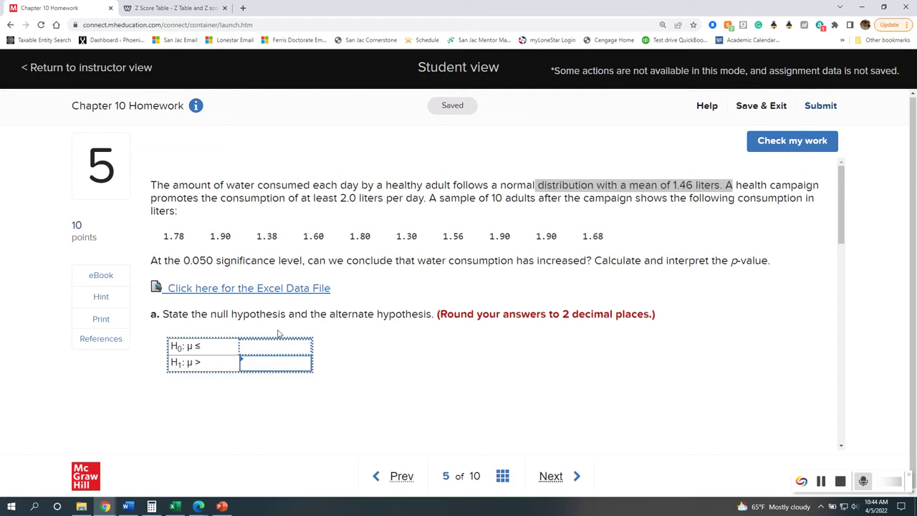
pyautogui.write('1.46')
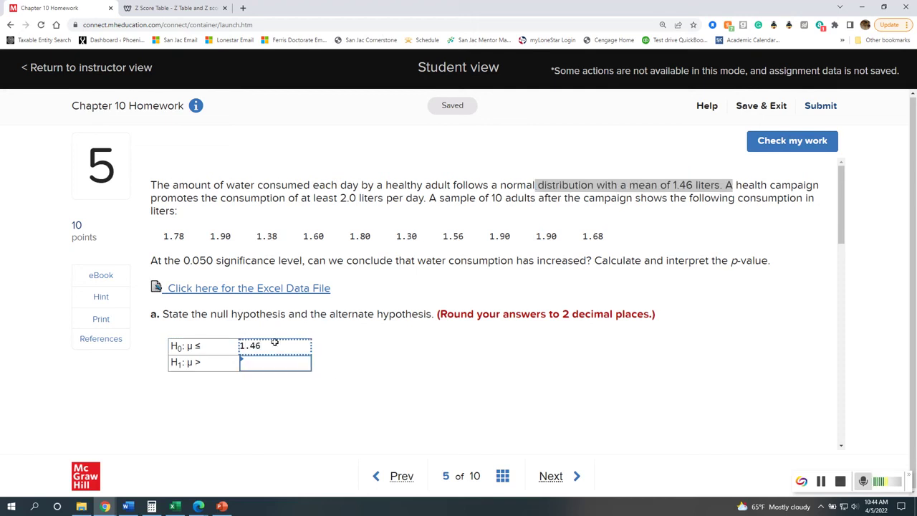
pyautogui.click(272, 358)
pyautogui.write('1.46')
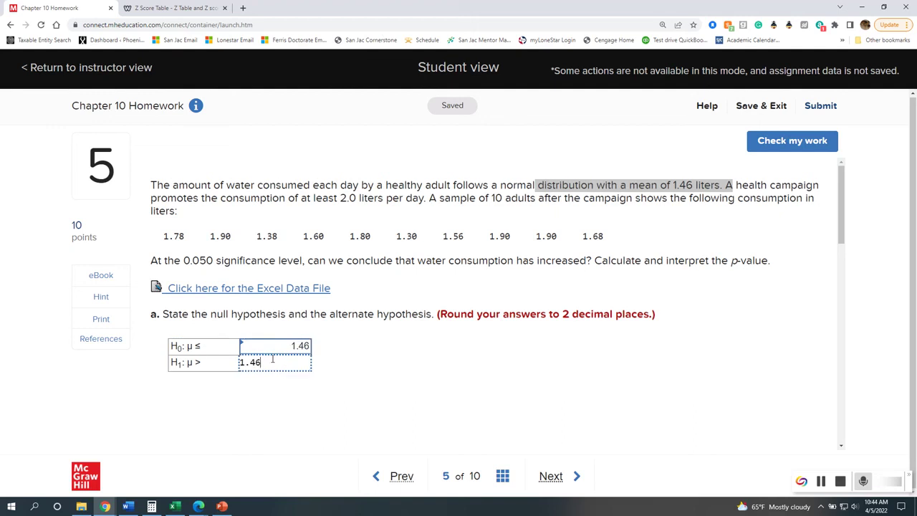
pyautogui.click(390, 361)
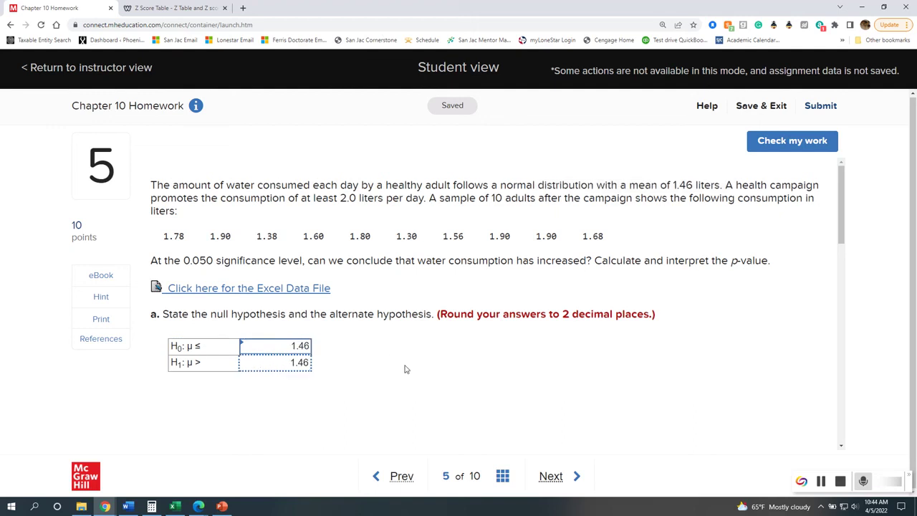
pyautogui.click(813, 143)
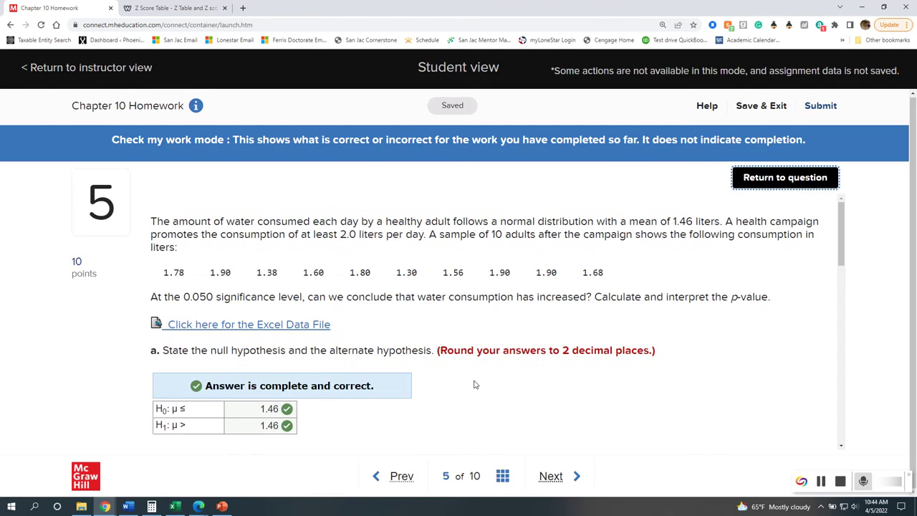
pyautogui.click(821, 184)
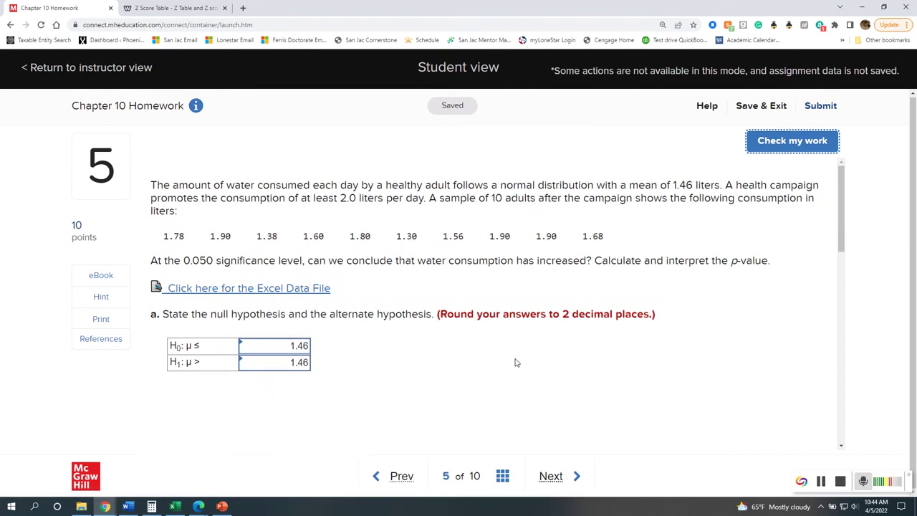
# - Examine part b's decision rule alongside question 5's problem statement for the sample size and significance level
pyautogui.scroll(-1, 412, 367)
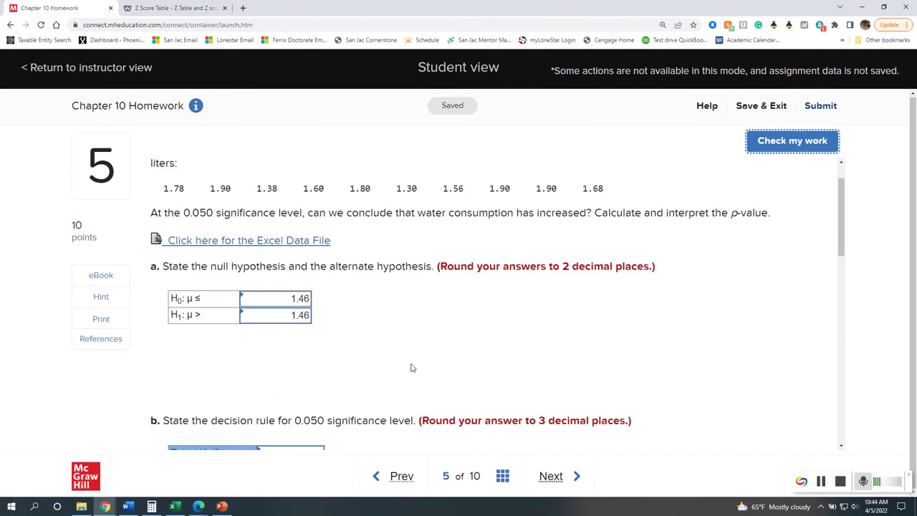
pyautogui.scroll(-2, 412, 362)
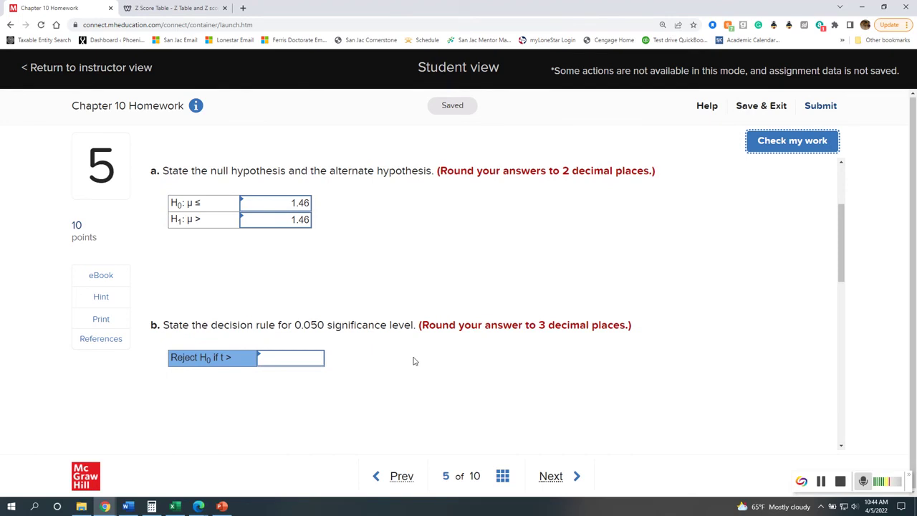
pyautogui.scroll(2, 413, 361)
pyautogui.scroll(-1, 413, 361)
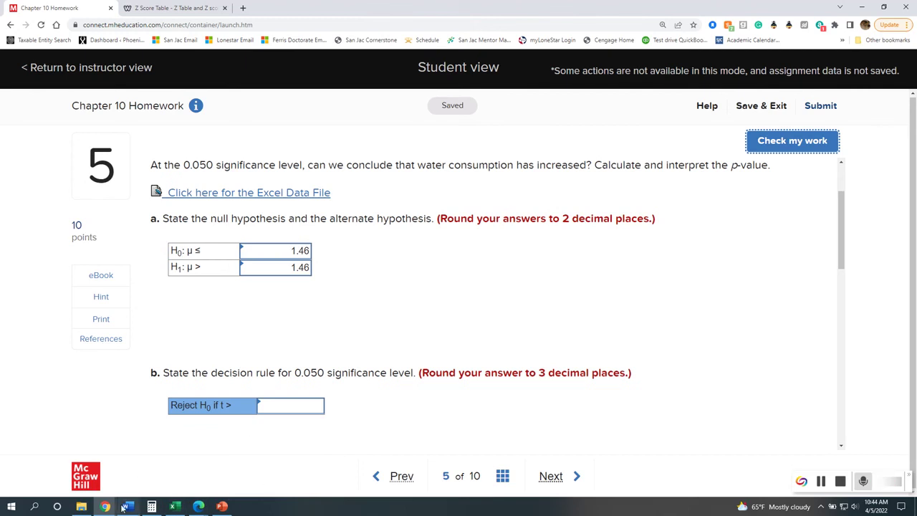
pyautogui.scroll(2, 360, 387)
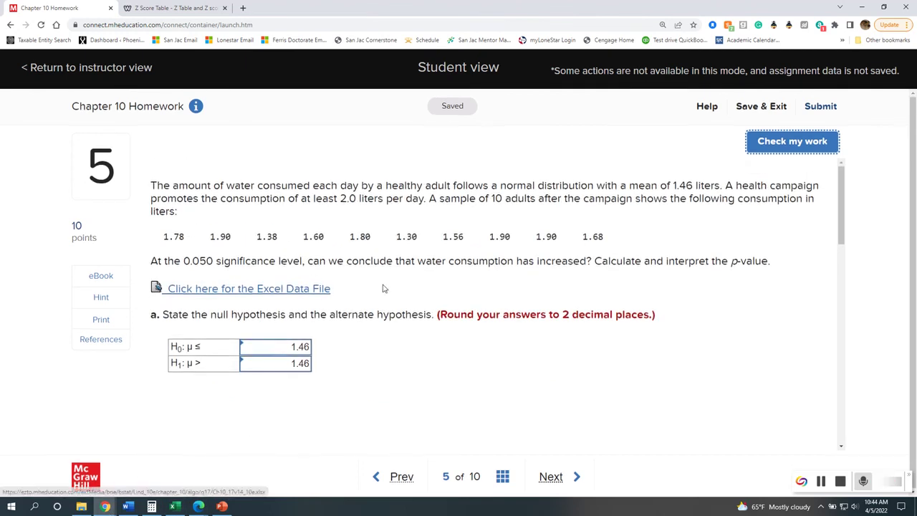
pyautogui.scroll(-2, 359, 385)
pyautogui.scroll(2, 342, 381)
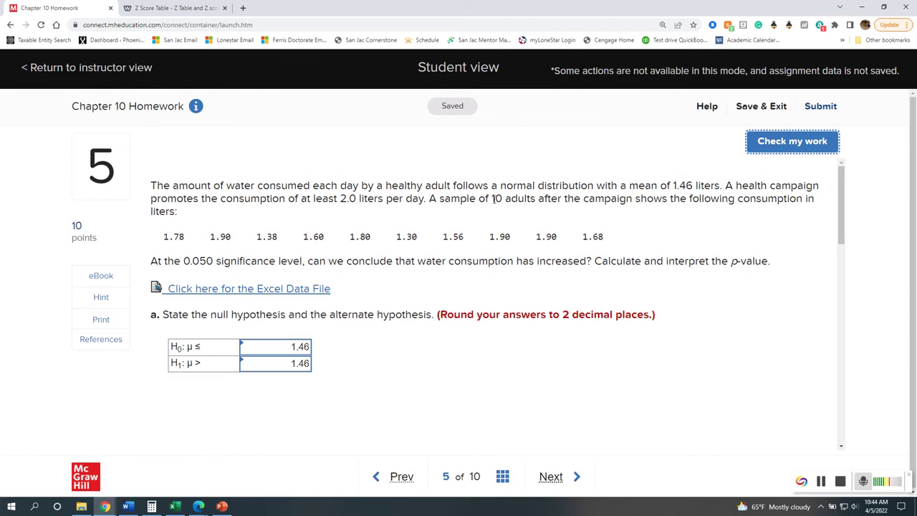
pyautogui.scroll(-2, 391, 414)
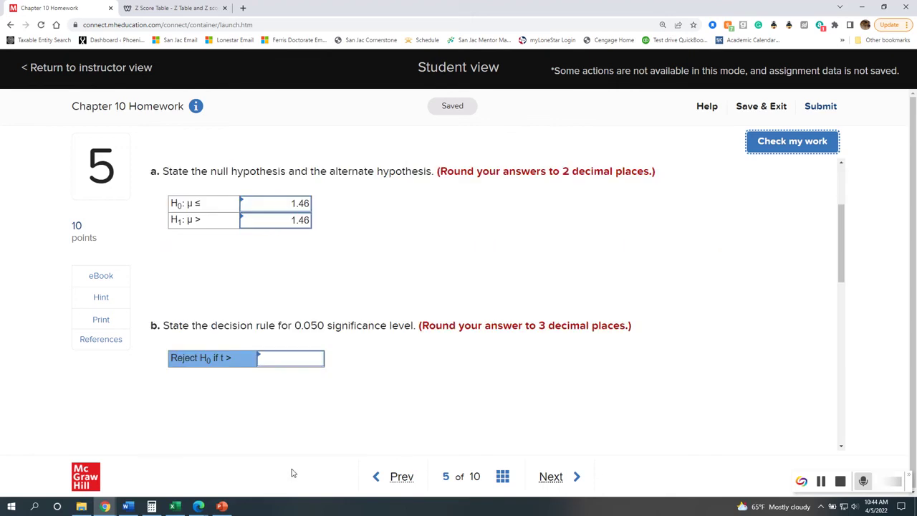
# - Look up the one-tailed 0.05 critical value for 9 degrees of freedom in the Student's t table and enter 1.833 as part b's decision rule
pyautogui.moveTo(104, 506)
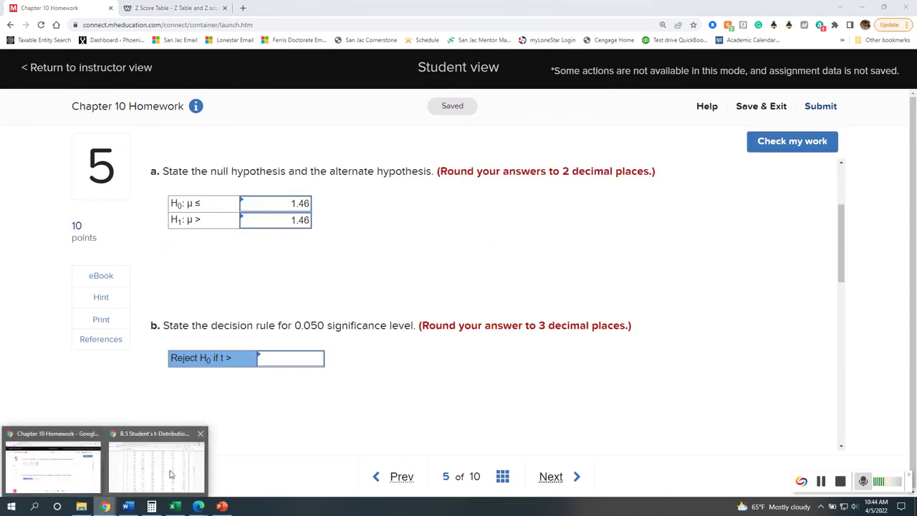
pyautogui.click(167, 473)
pyautogui.scroll(9, 312, 437)
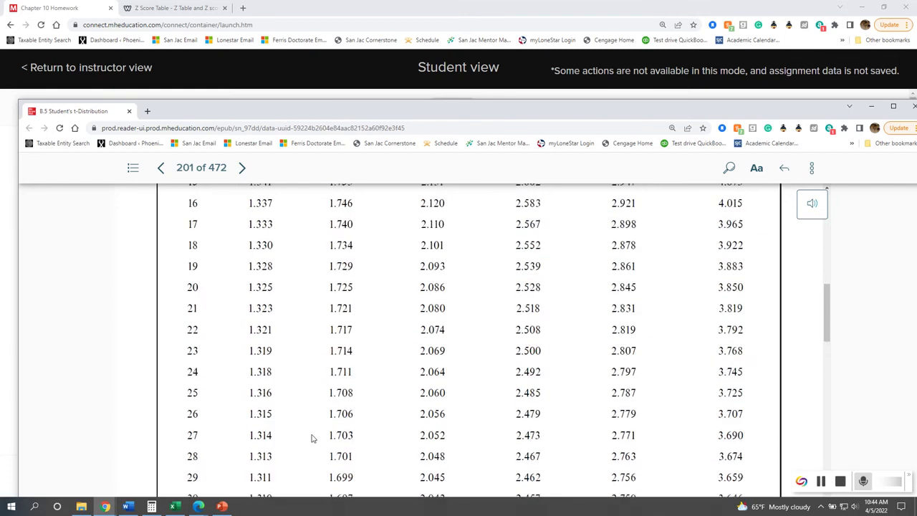
pyautogui.scroll(1, 312, 438)
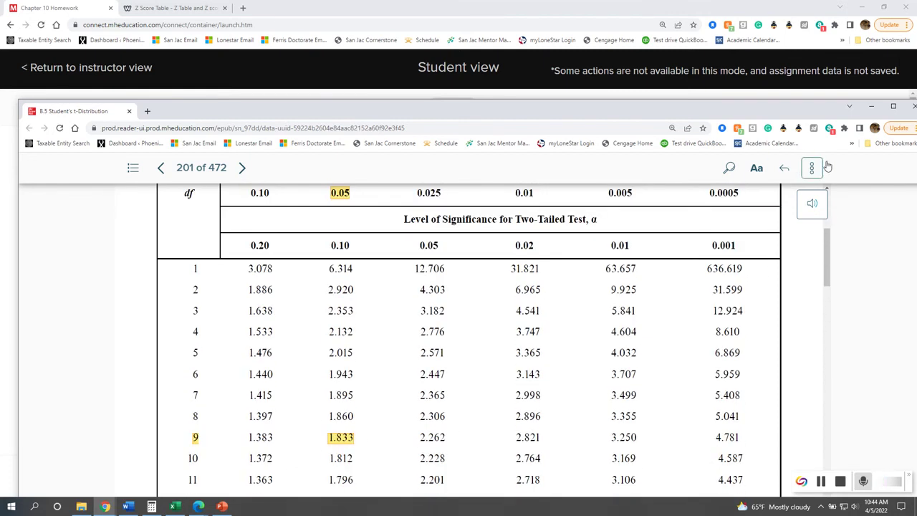
pyautogui.click(873, 111)
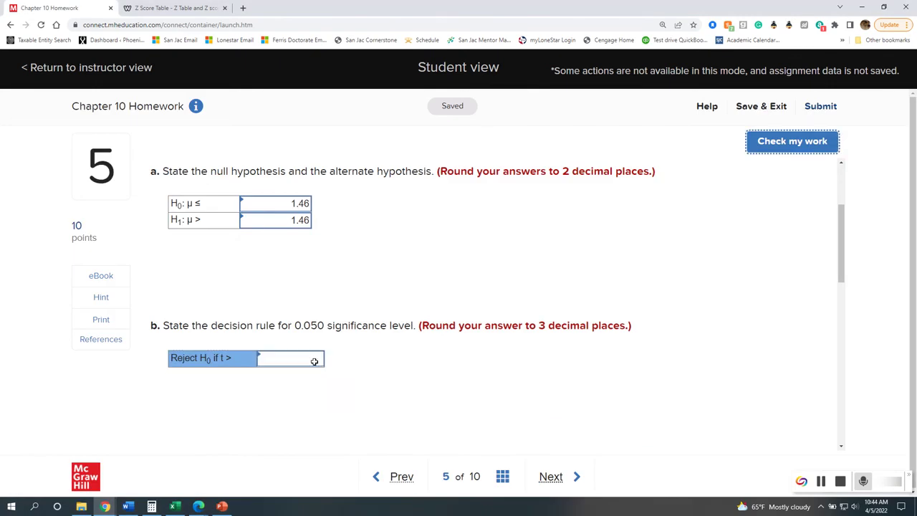
pyautogui.click(312, 361)
pyautogui.write('1.833')
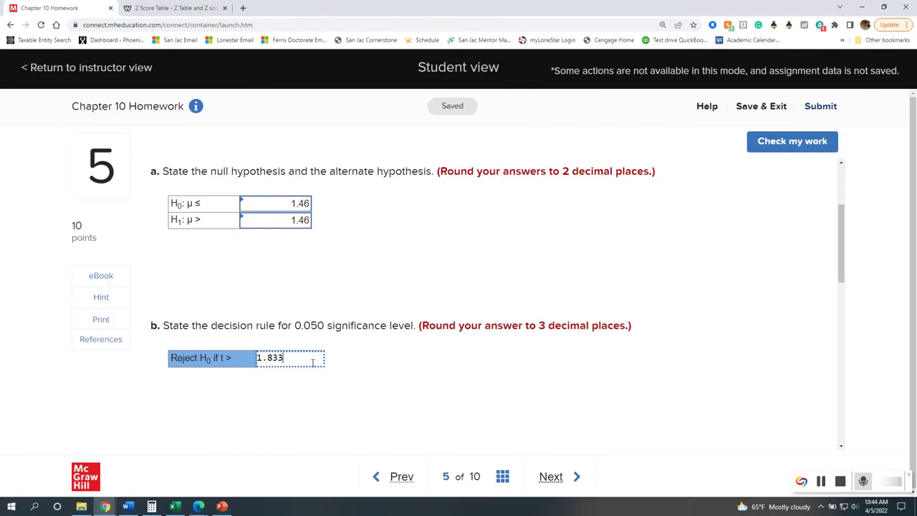
# - Check question 5's work with part b's decision rule entered and return to the question
pyautogui.click(371, 383)
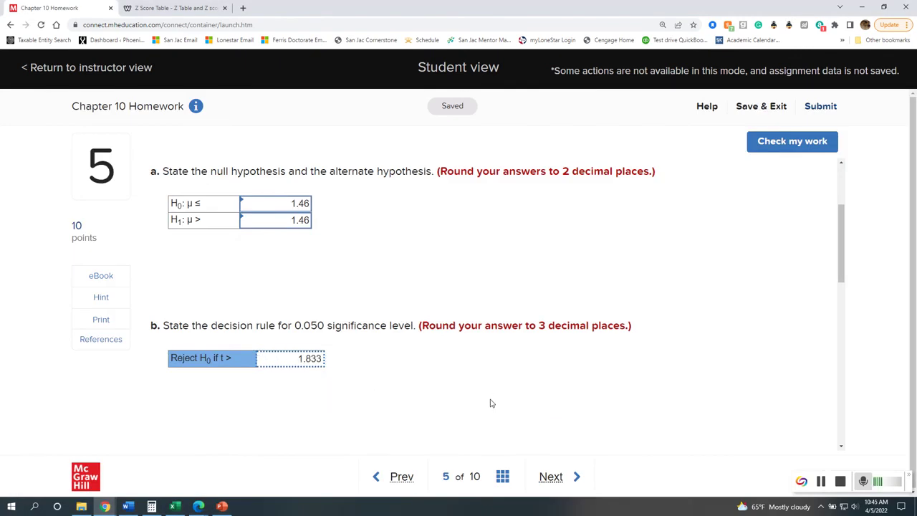
pyautogui.click(799, 142)
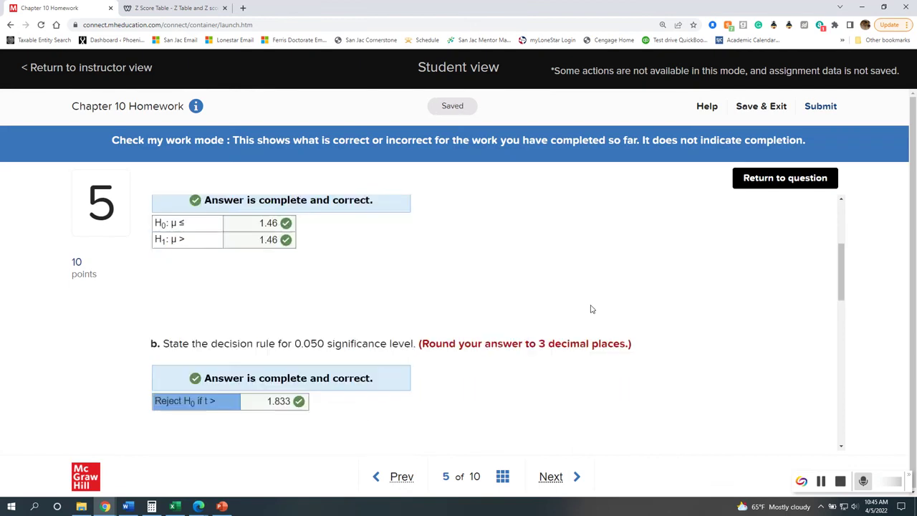
pyautogui.click(819, 178)
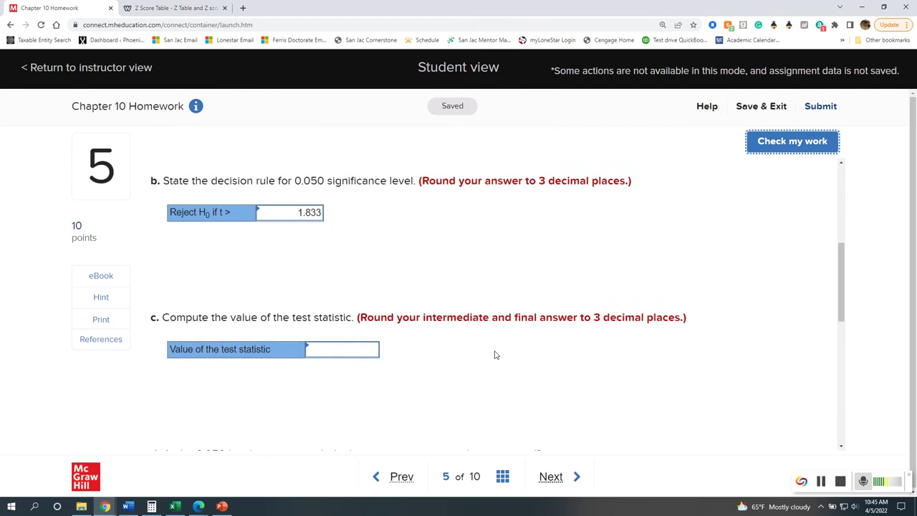
# - Close the leftover Ch2_44v4_10e workbook and open the Excel data file from question 5's problem statement
pyautogui.scroll(-1, 448, 368)
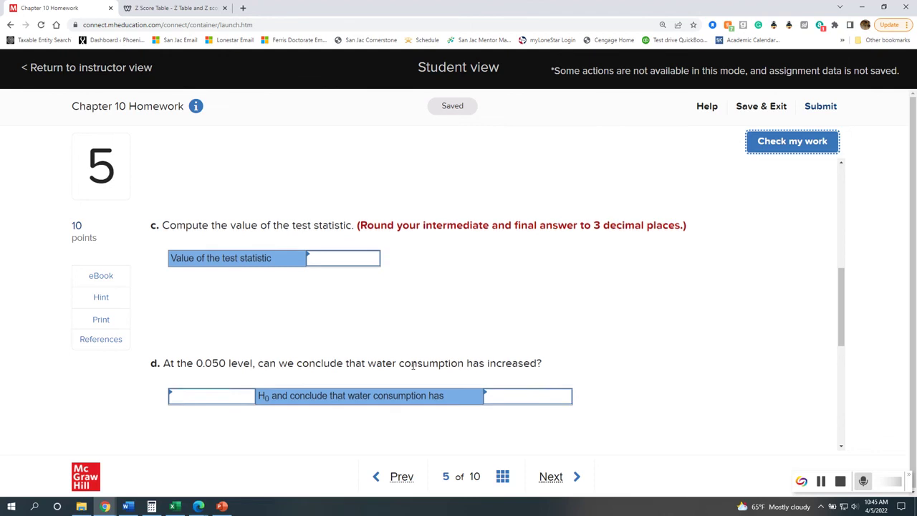
pyautogui.scroll(5, 413, 365)
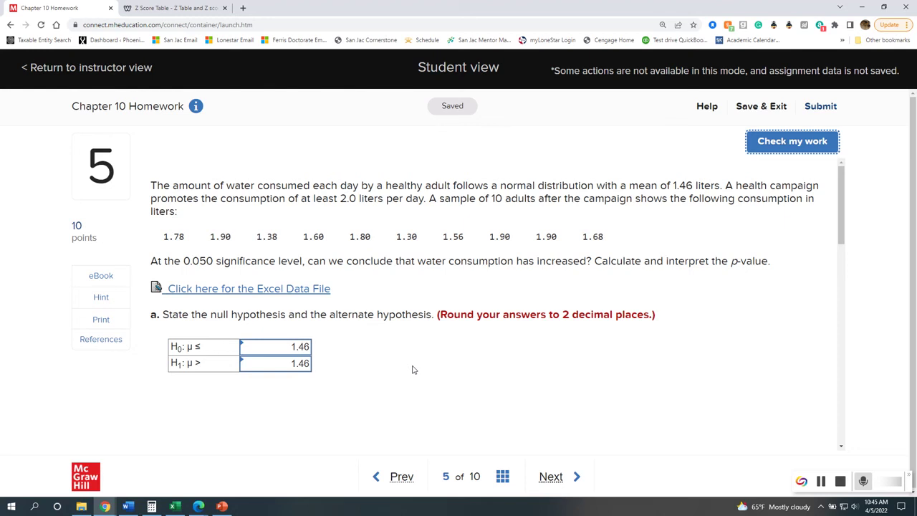
pyautogui.click(173, 506)
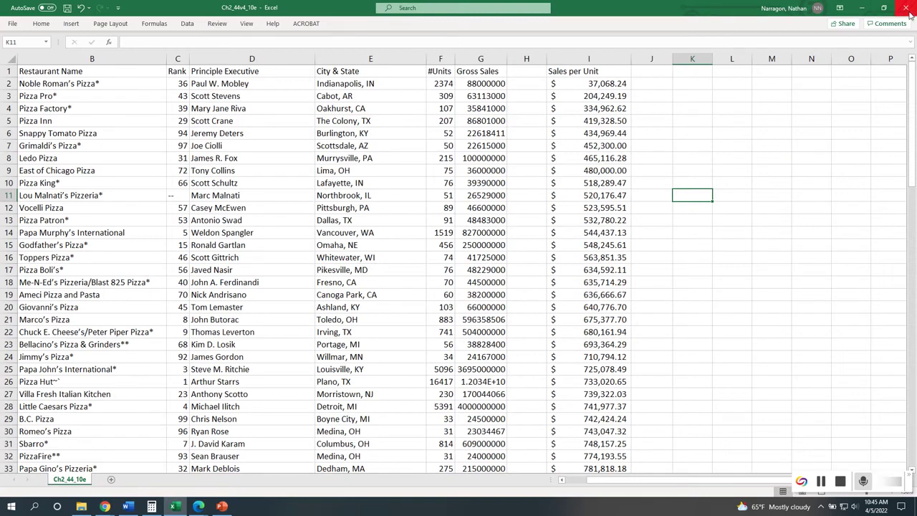
pyautogui.click(908, 13)
pyautogui.click(458, 263)
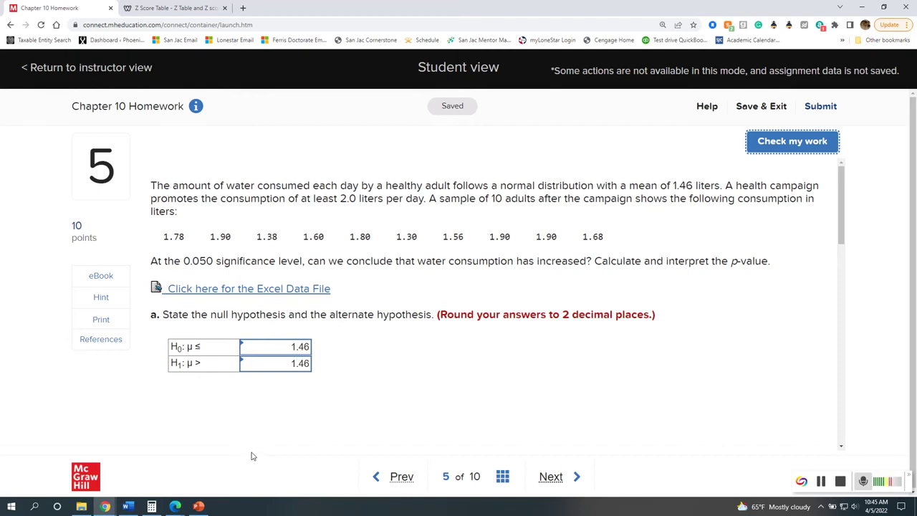
pyautogui.click(291, 289)
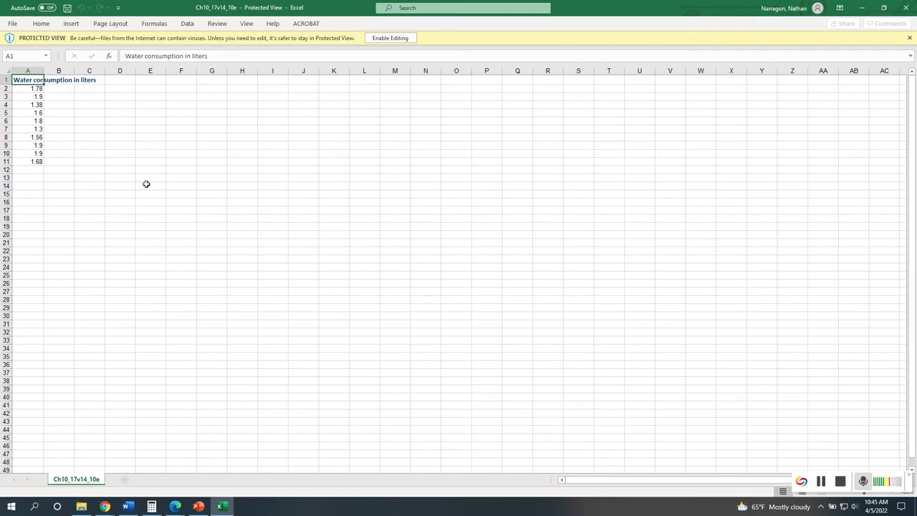
# - Enable editing of the water consumption workbook and insert a blank row between the heading and the first data value
pyautogui.click(6, 79)
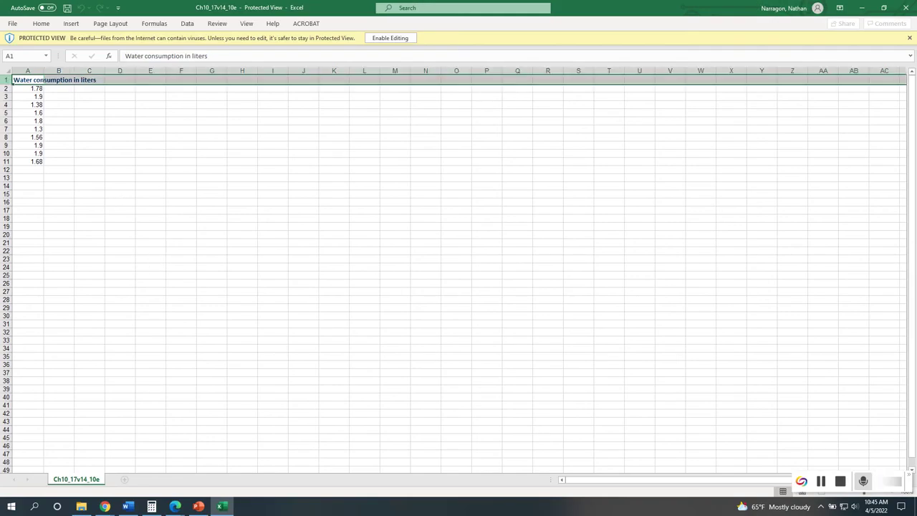
pyautogui.rightClick(6, 88)
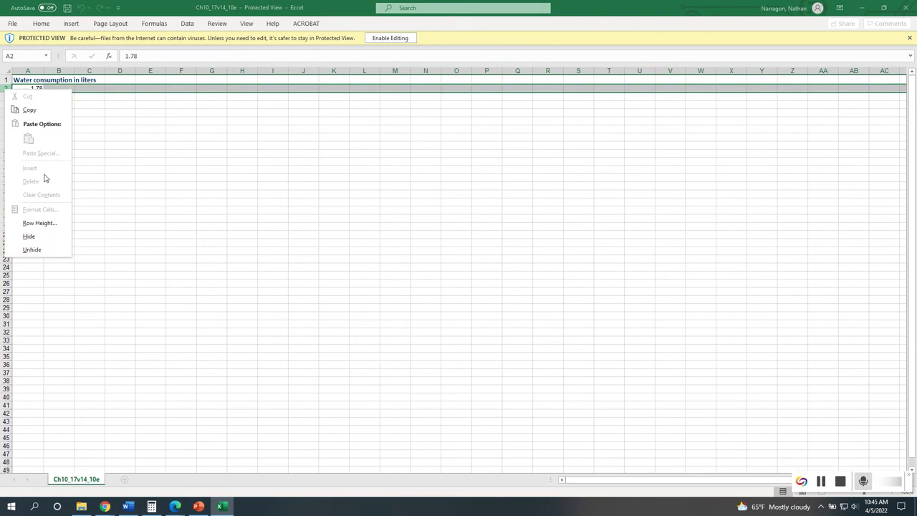
pyautogui.click(121, 131)
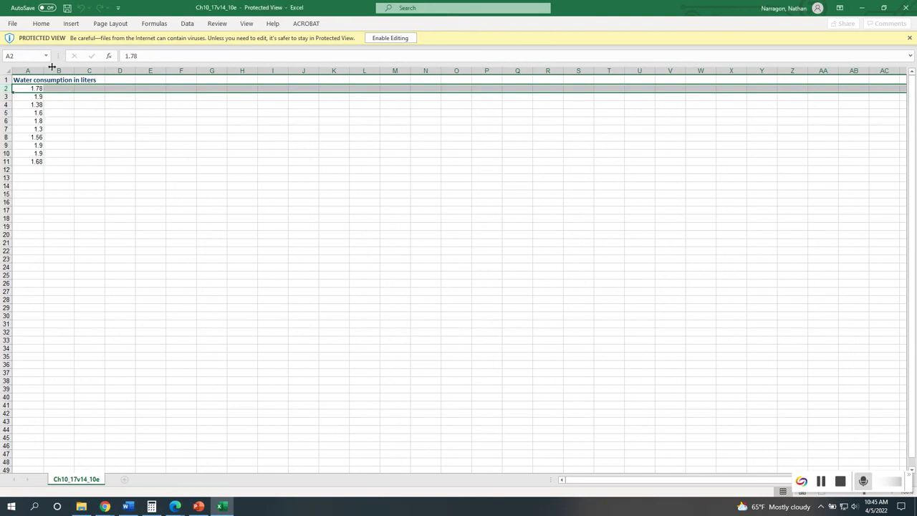
pyautogui.click(390, 38)
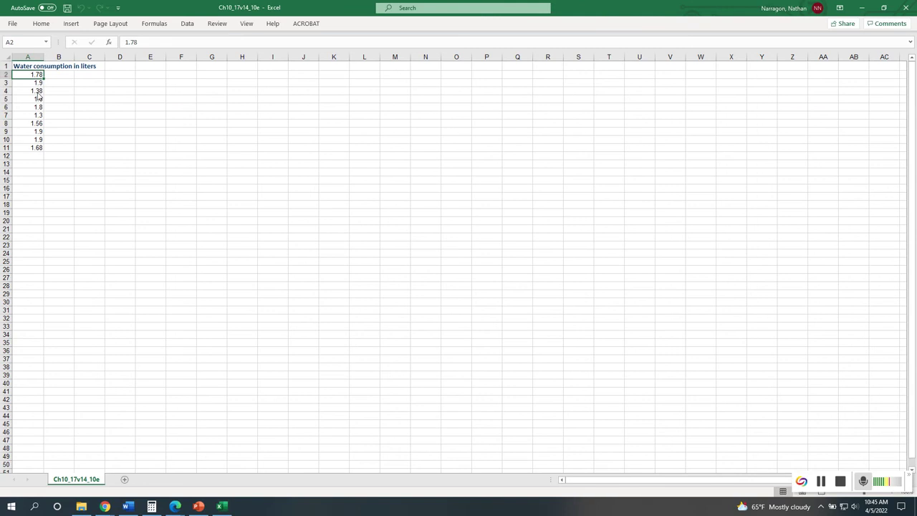
pyautogui.rightClick(6, 75)
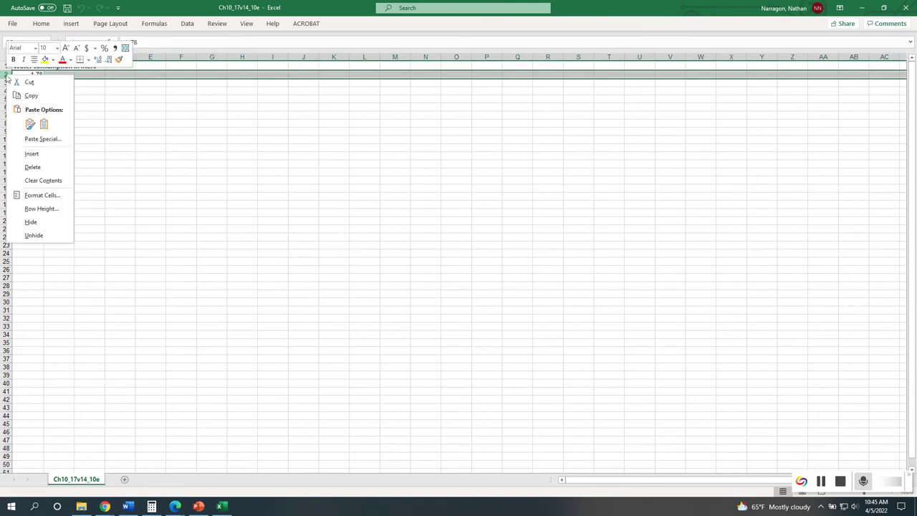
pyautogui.click(34, 154)
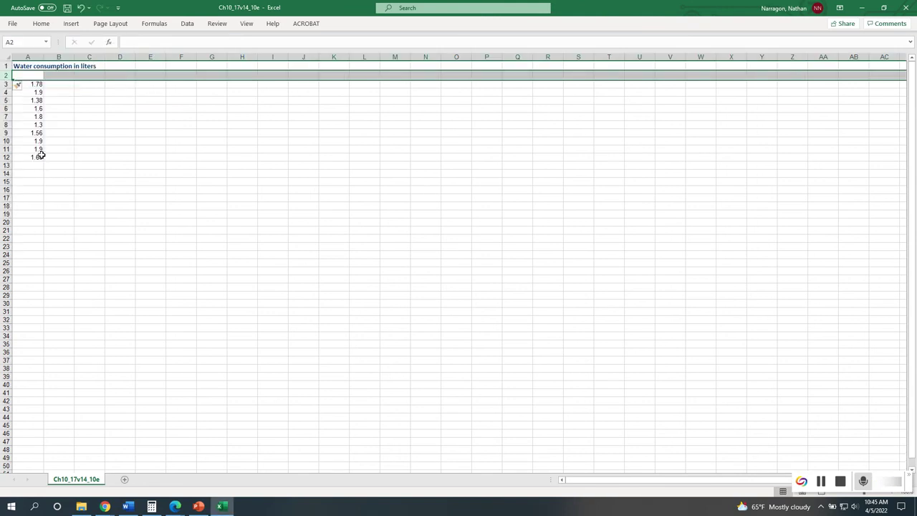
pyautogui.click(90, 75)
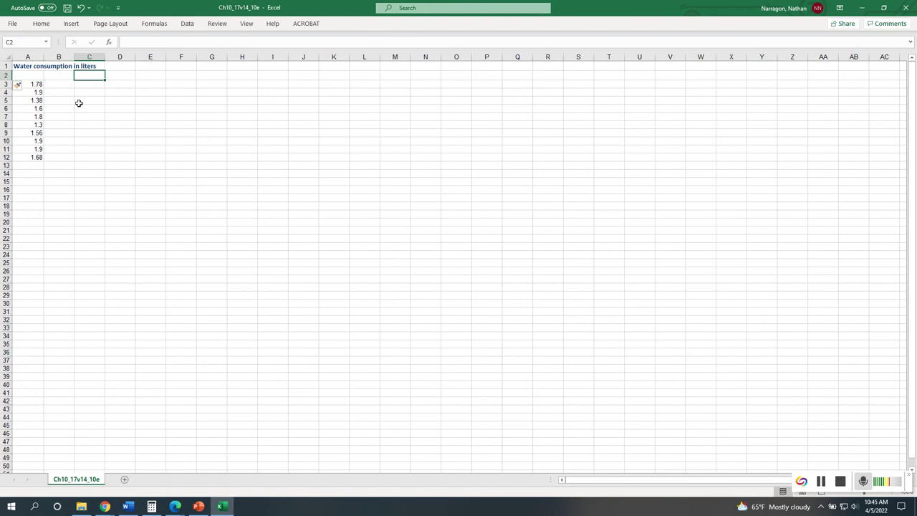
# - Total the ten water consumption values in A3:A12 with AutoSum, placing the sum in A13
pyautogui.moveTo(35, 85); pyautogui.dragTo(29, 166)
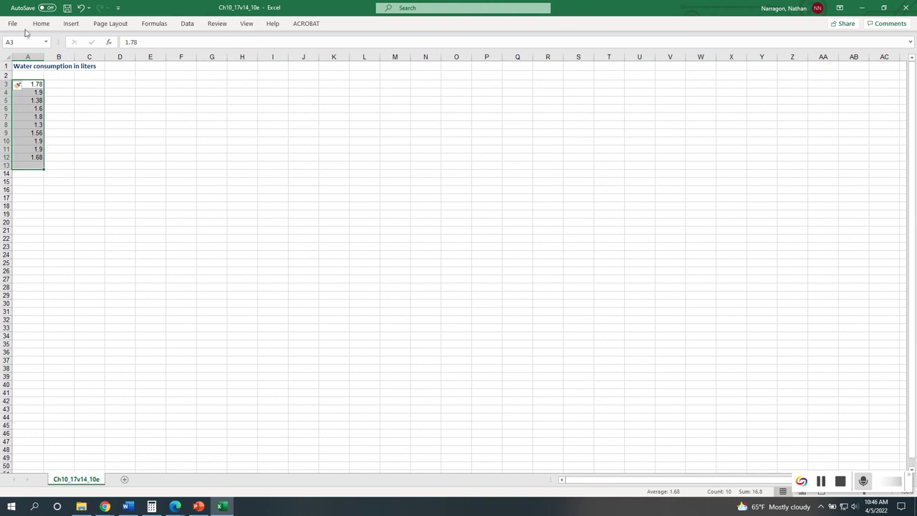
pyautogui.click(153, 25)
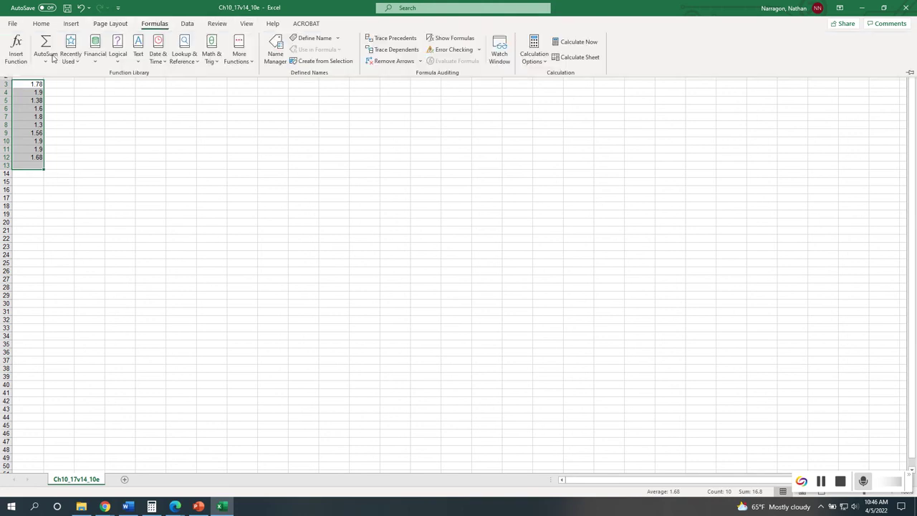
pyautogui.click(46, 41)
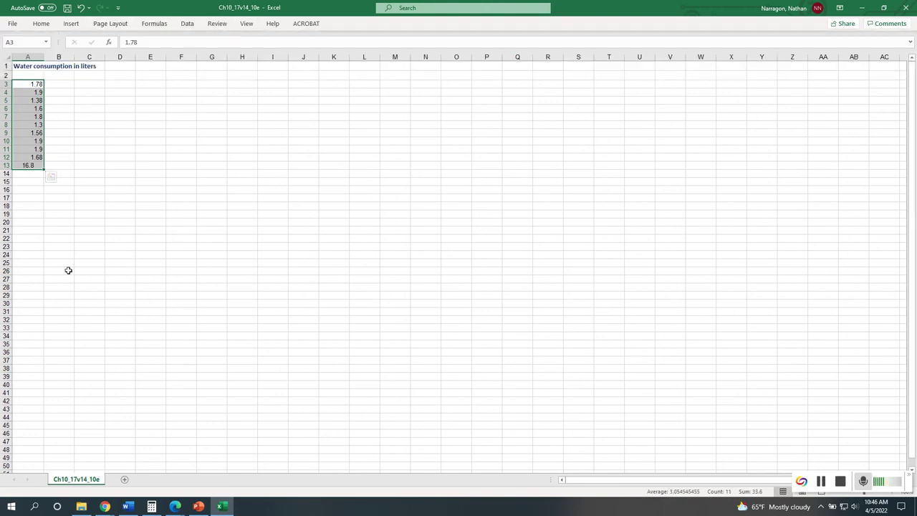
pyautogui.click(17, 164)
# - Label cell G4 "Mean =" and calculate the sample mean in H4 with the formula =A13/10
pyautogui.click(194, 94)
pyautogui.click(222, 91)
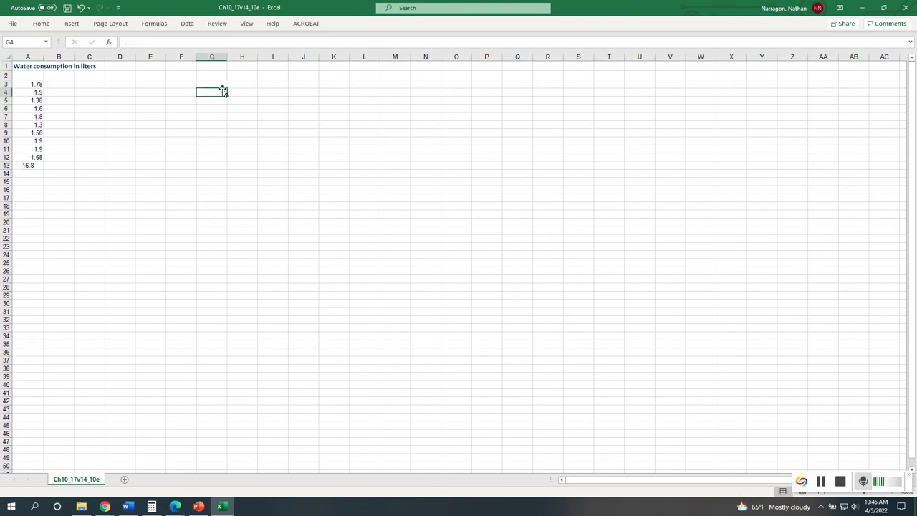
pyautogui.write('Me')
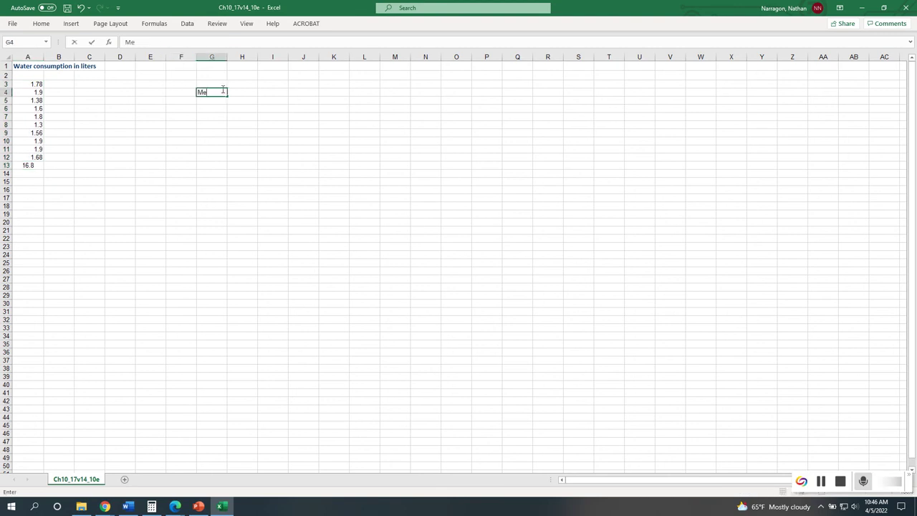
pyautogui.write('an =')
pyautogui.click(251, 91)
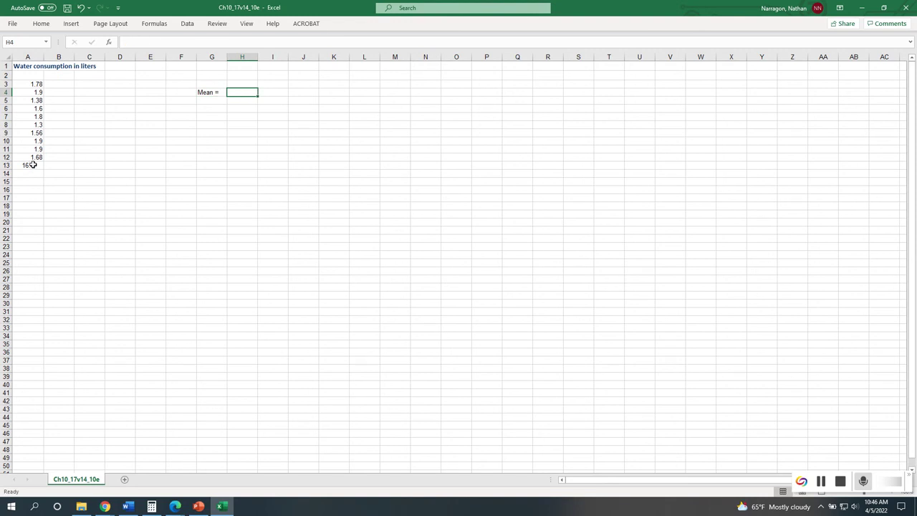
pyautogui.write('=')
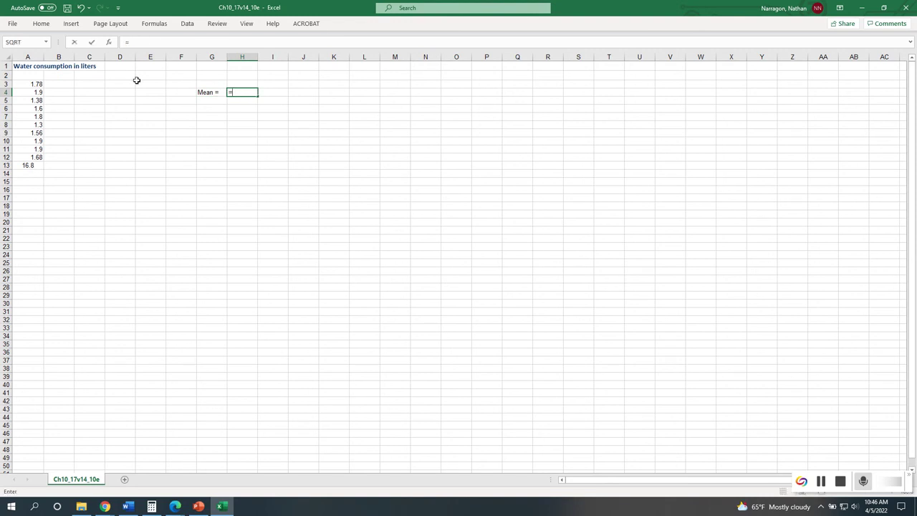
pyautogui.click(26, 164)
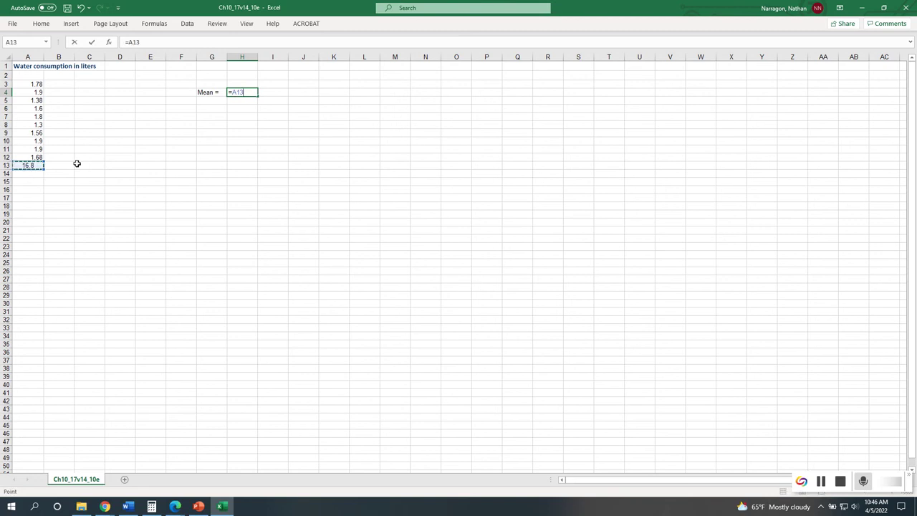
pyautogui.write('/10')
pyautogui.press('Return')
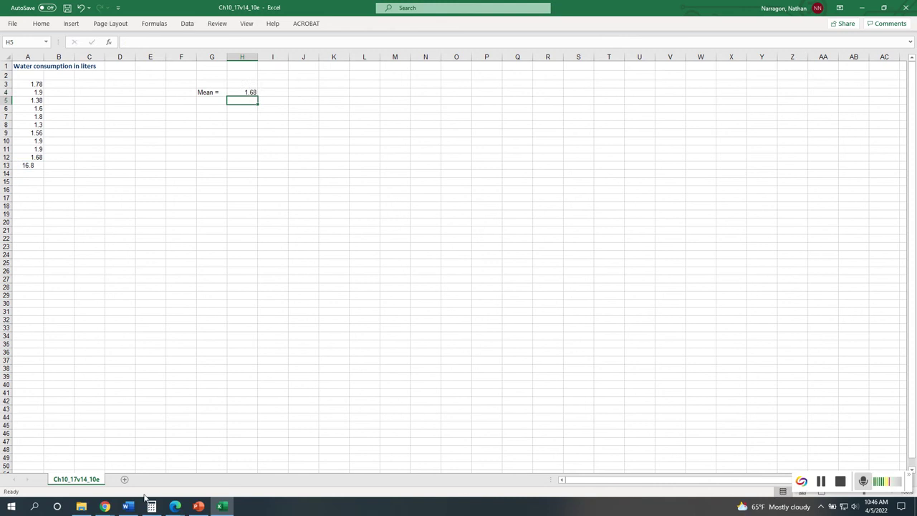
# - Recheck question 5's problem statement in the homework, return to the workbook and enter the column heading "x - xbar" in C2
pyautogui.moveTo(105, 506)
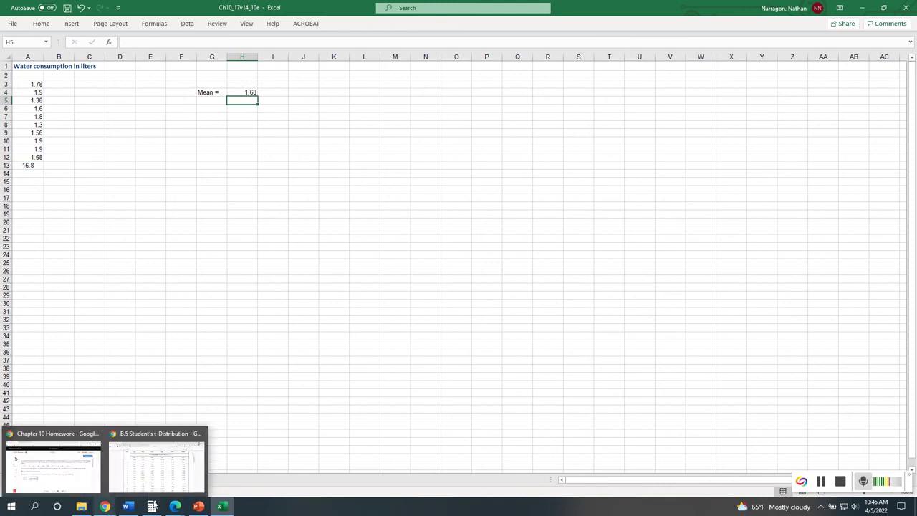
pyautogui.click(91, 476)
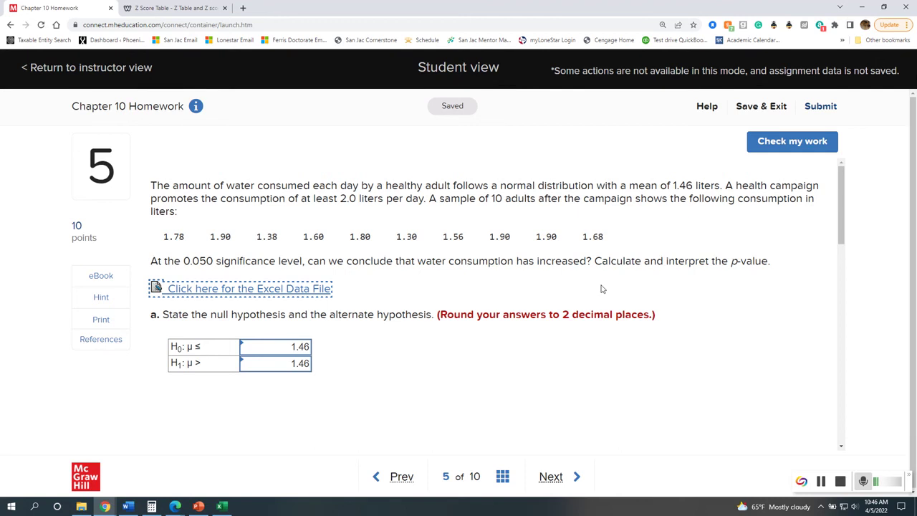
pyautogui.click(862, 7)
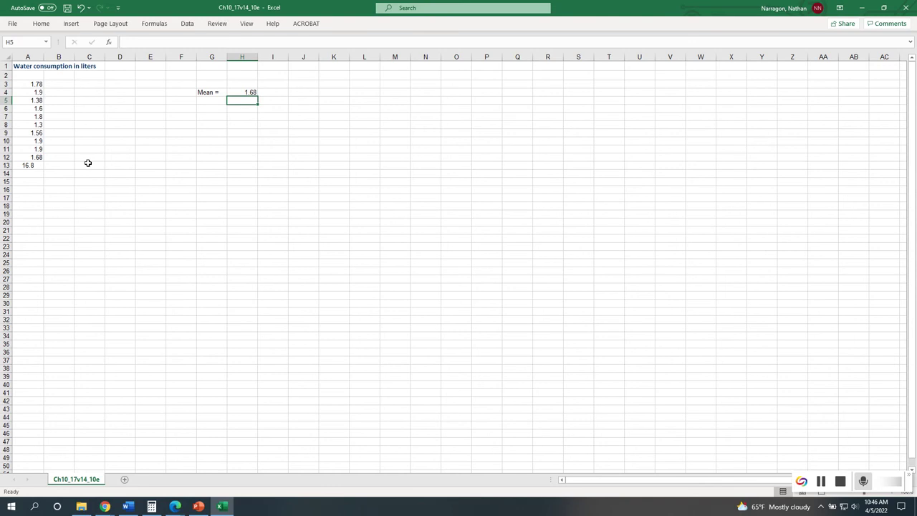
pyautogui.click(88, 77)
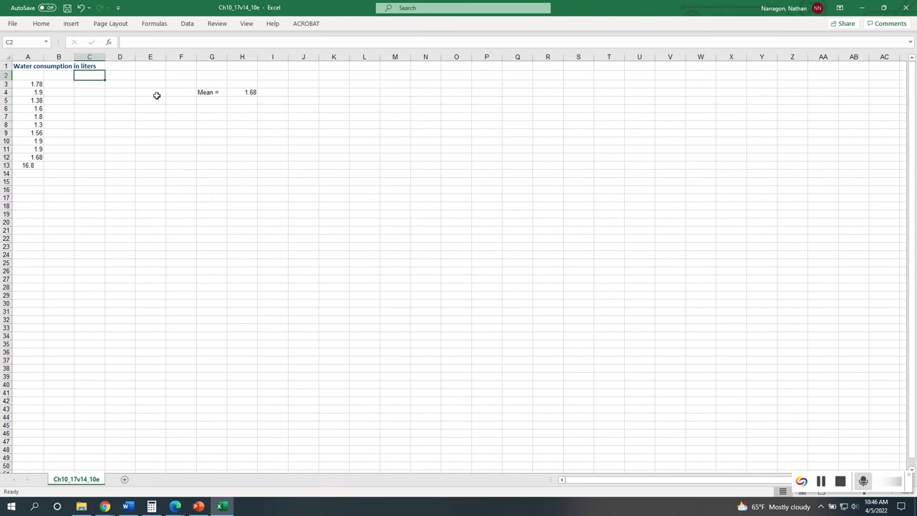
pyautogui.write('x - xbar')
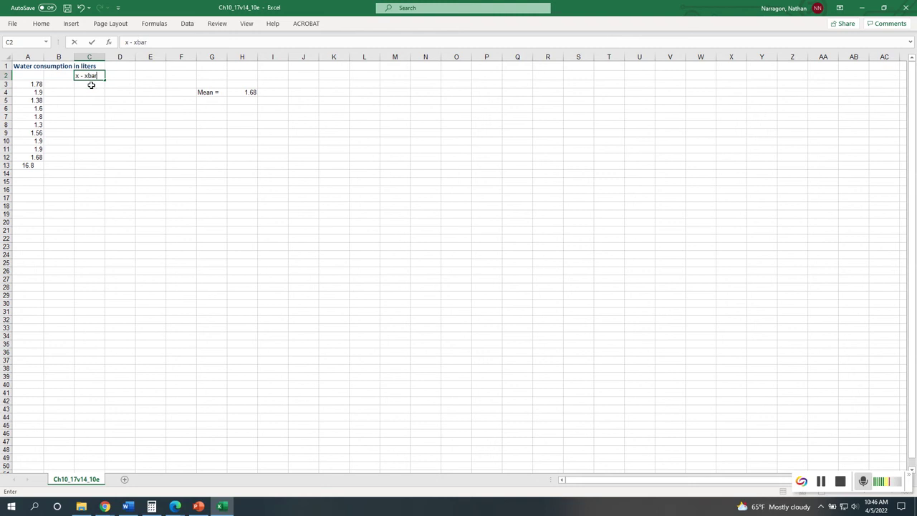
# - Under the x - xbar heading, enter =A3-1.68 in C3 and fill the formula down to C12
pyautogui.press('Return')
pyautogui.write('=')
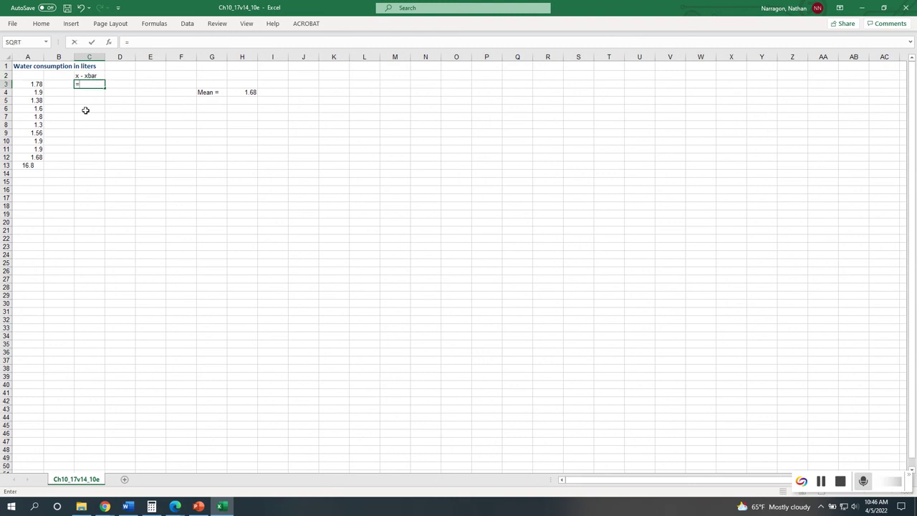
pyautogui.click(36, 84)
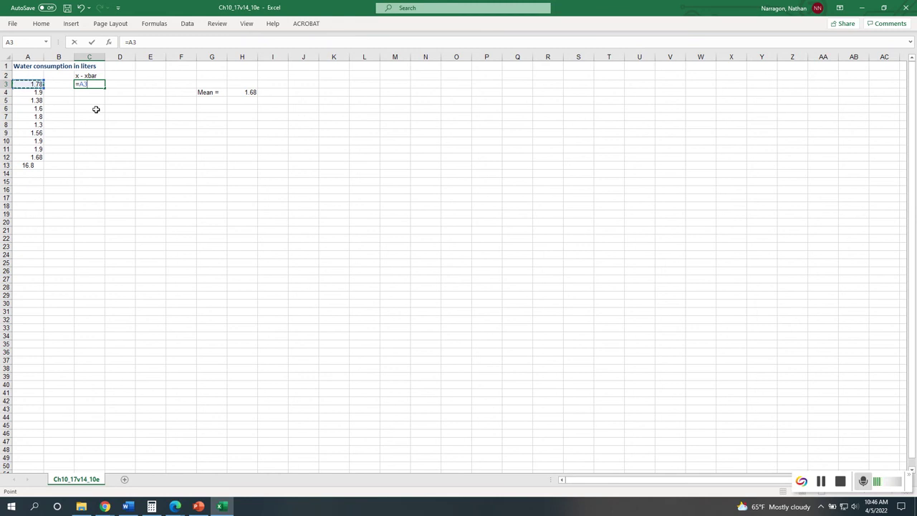
pyautogui.write('-1.68')
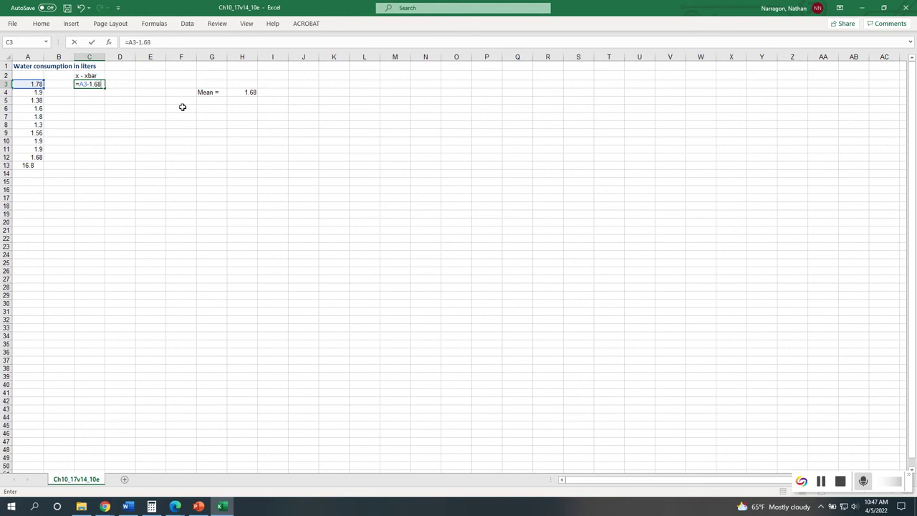
pyautogui.press('Return')
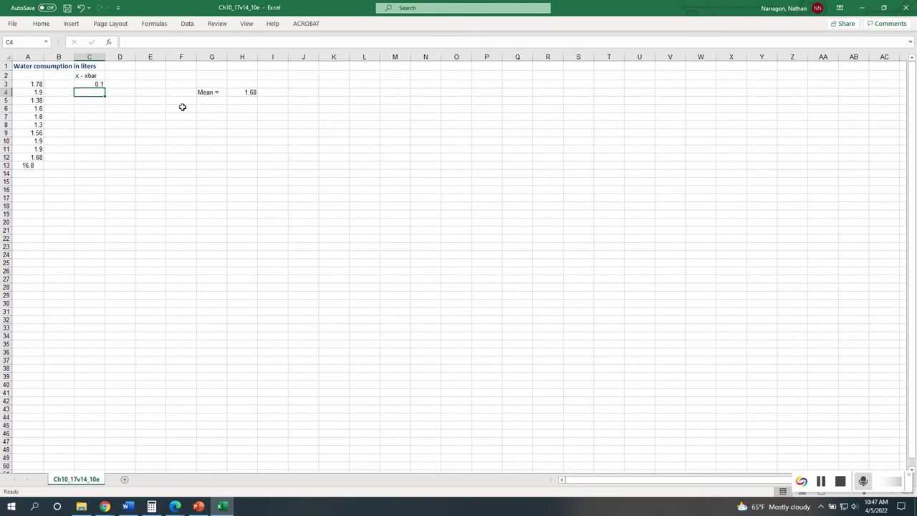
pyautogui.click(98, 85)
pyautogui.moveTo(106, 88); pyautogui.dragTo(106, 160)
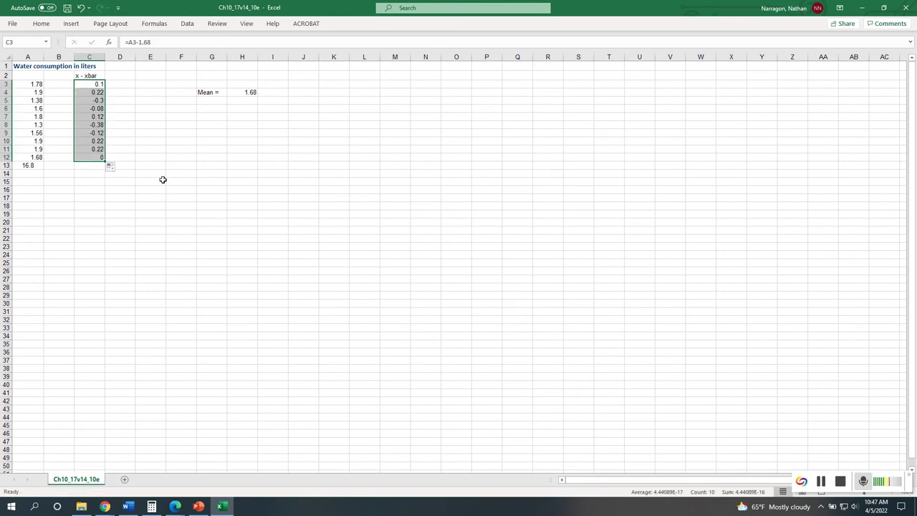
# - Try totalling the x - xbar deviations in C14 with AutoSum, and delete that total
pyautogui.moveTo(90, 125); pyautogui.dragTo(88, 172)
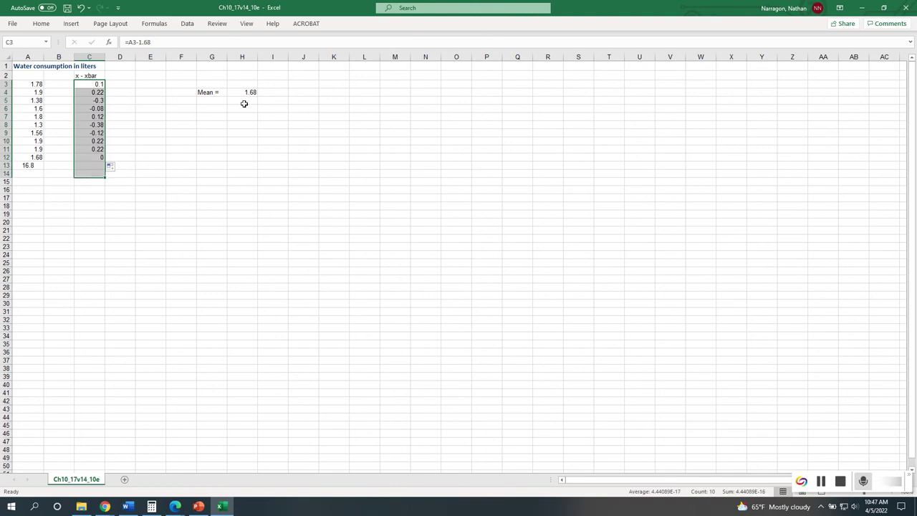
pyautogui.click(155, 23)
pyautogui.click(46, 42)
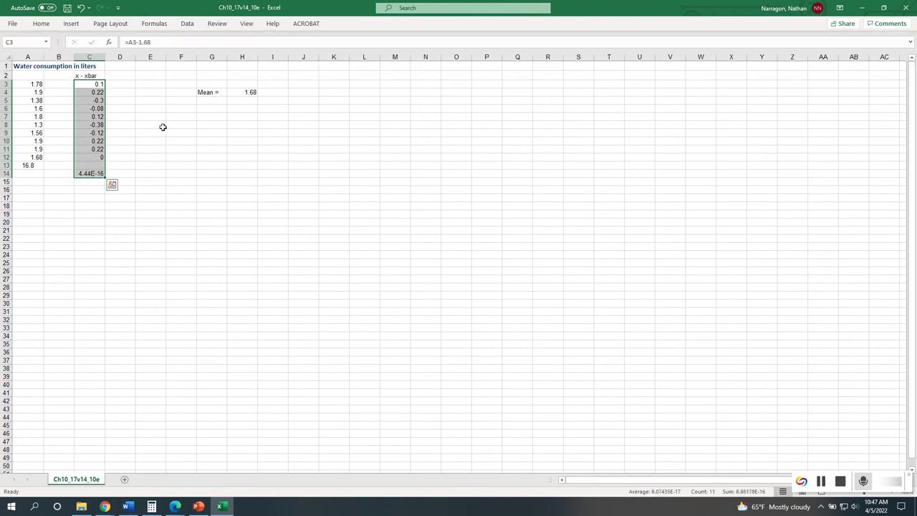
pyautogui.click(87, 182)
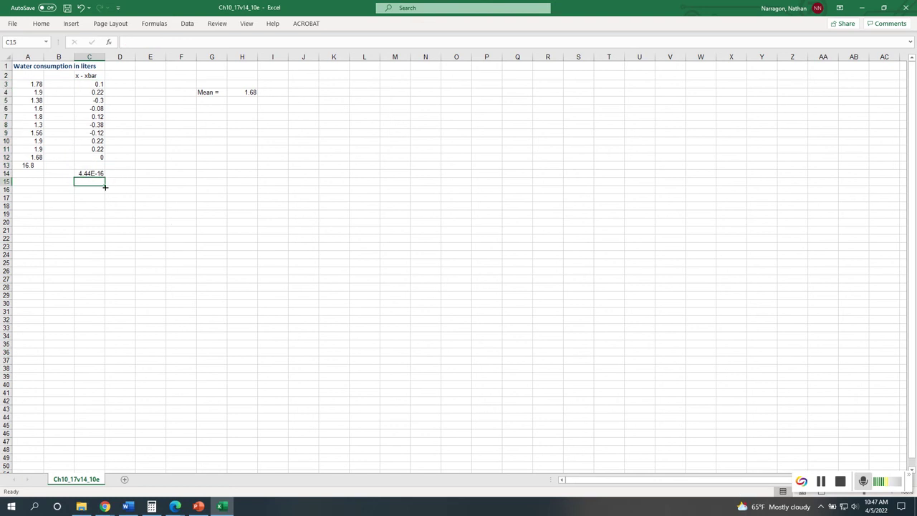
pyautogui.click(99, 173)
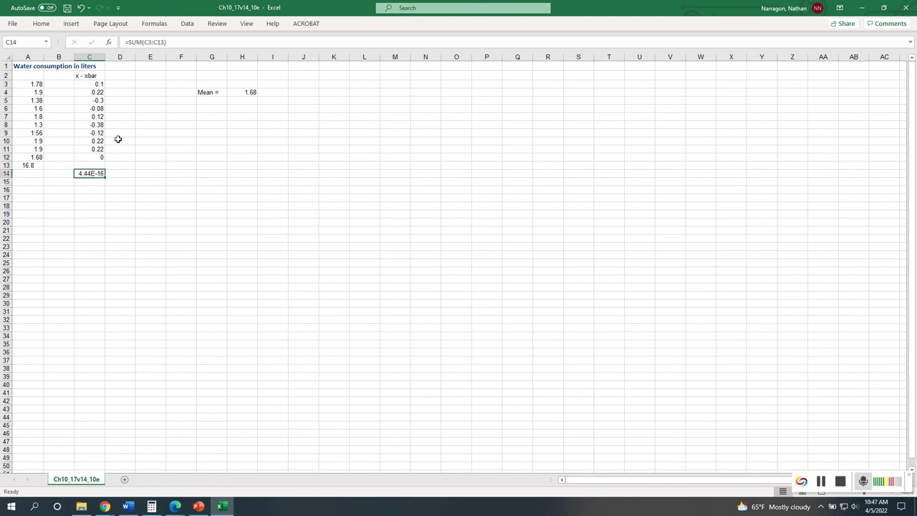
pyautogui.press('Delete')
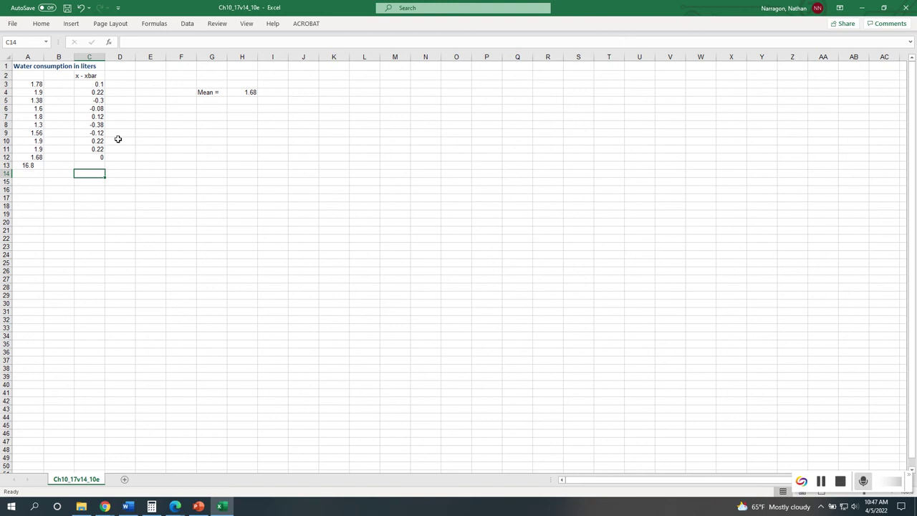
# - Enter the heading (x-xbar)2 in cell E2 for the squared deviations
pyautogui.click(141, 76)
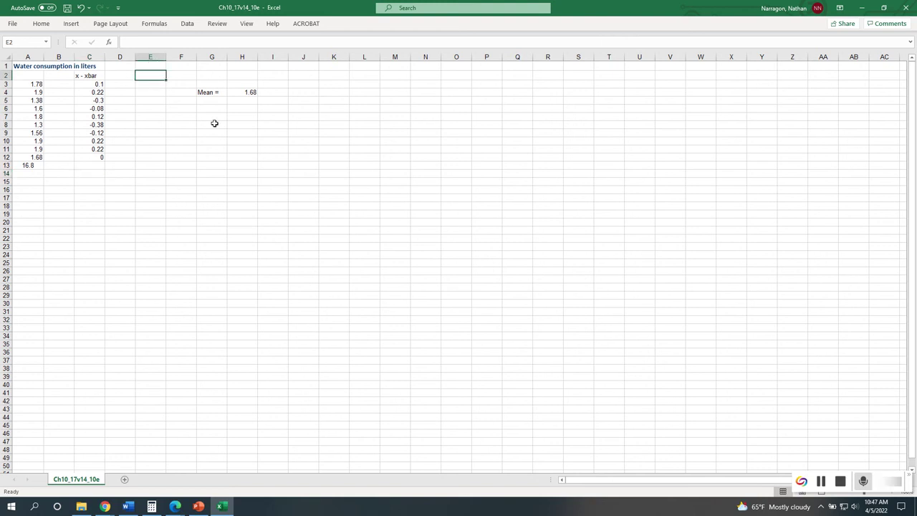
pyautogui.write('x-xbar')
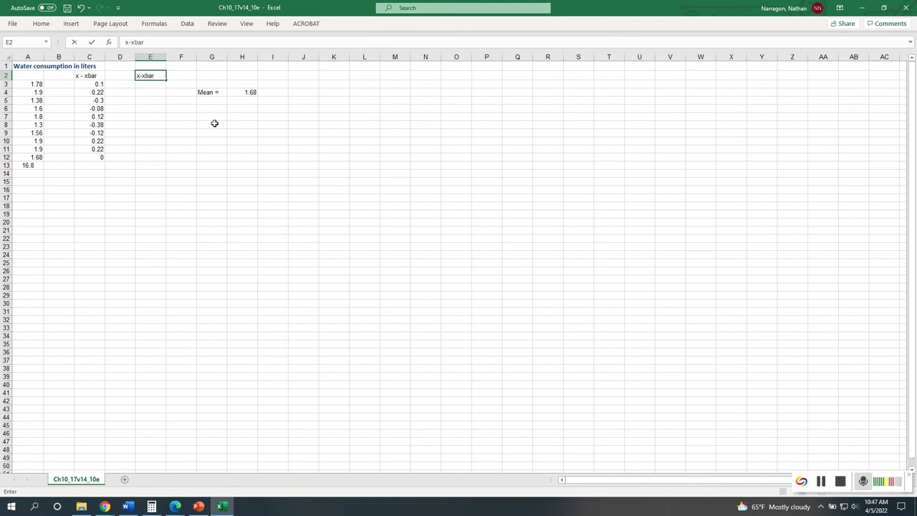
pyautogui.write(')')
pyautogui.press('Left')
pyautogui.press('Left')
pyautogui.press('Right')
pyautogui.press('Right')
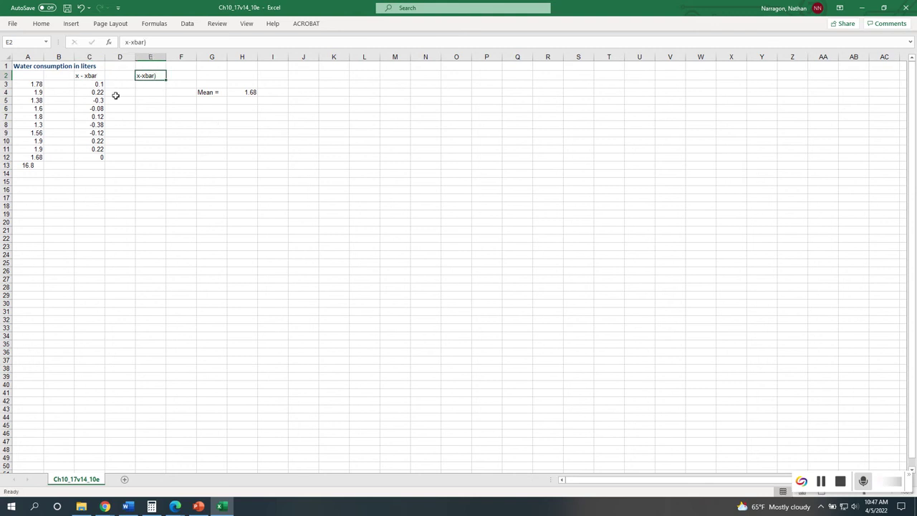
pyautogui.click(122, 40)
pyautogui.write('(')
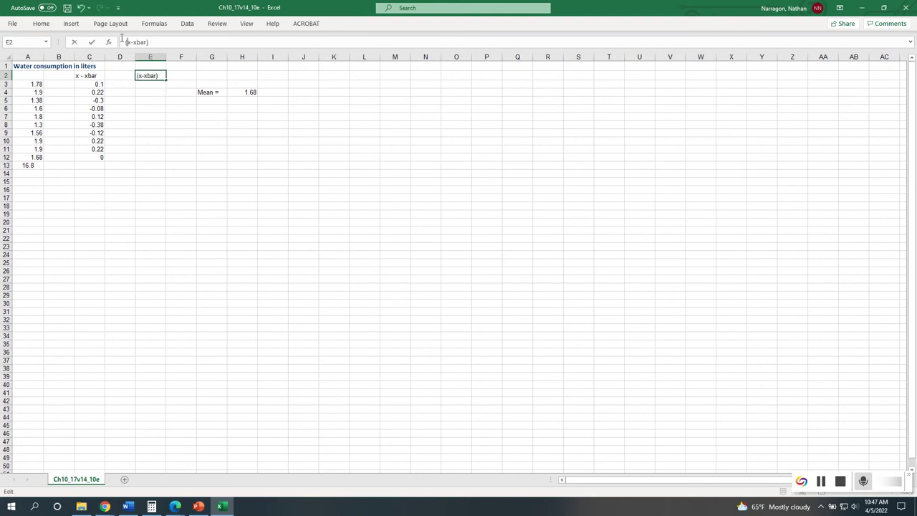
pyautogui.click(154, 41)
pyautogui.press('Return')
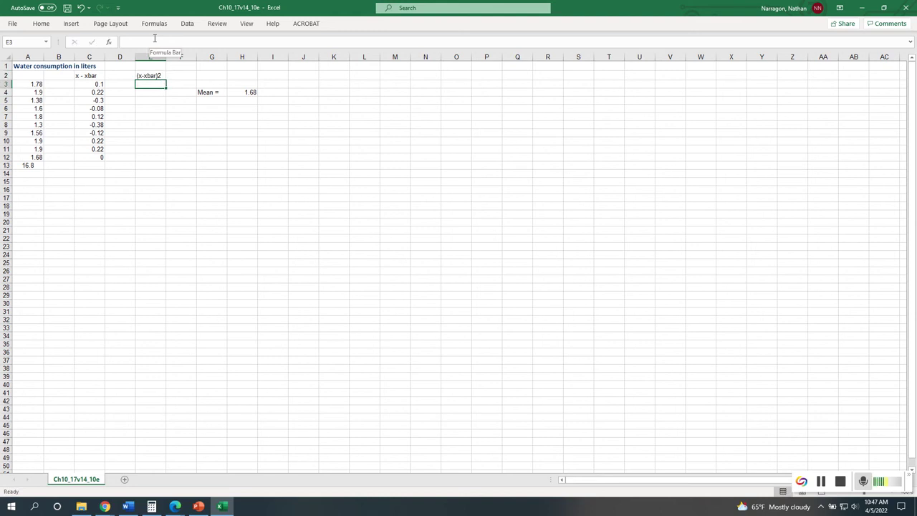
# - Square the first deviation with =C3*C3 in E3 and fill the formula down to E11
pyautogui.write('=')
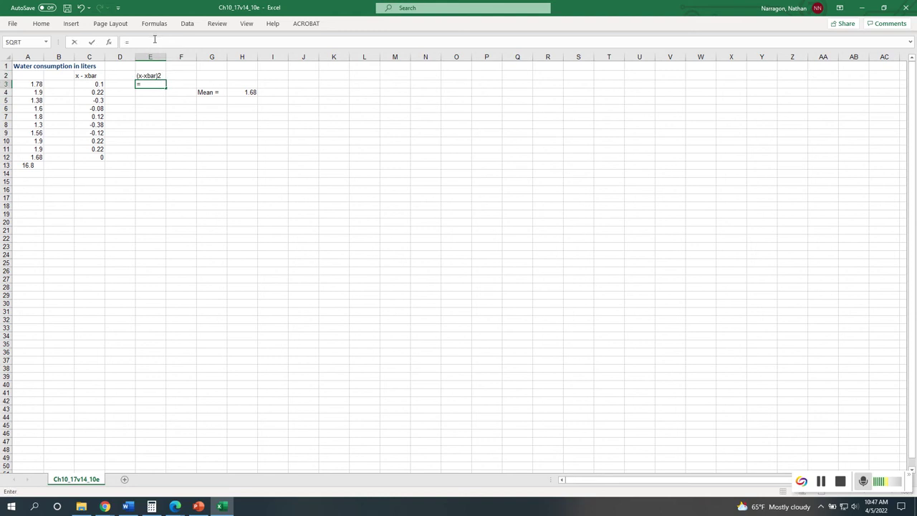
pyautogui.click(92, 84)
pyautogui.write('*')
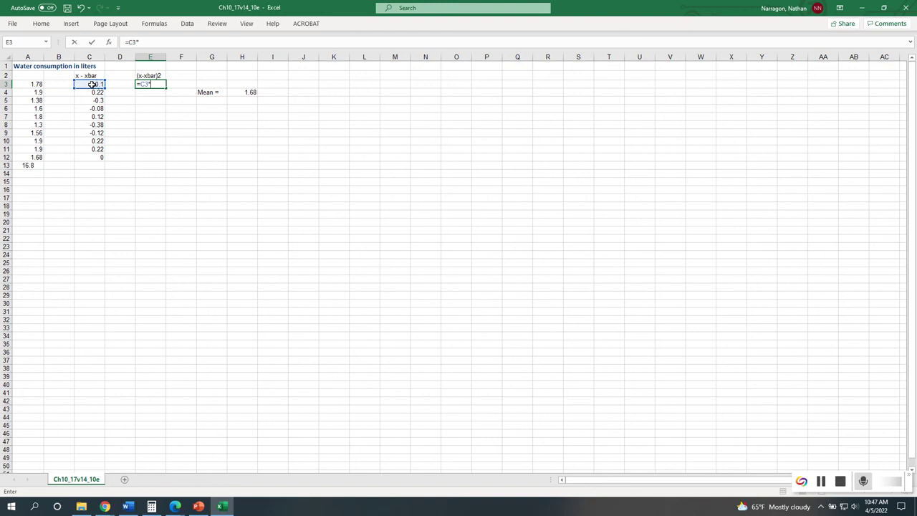
pyautogui.click(93, 84)
pyautogui.press('Return')
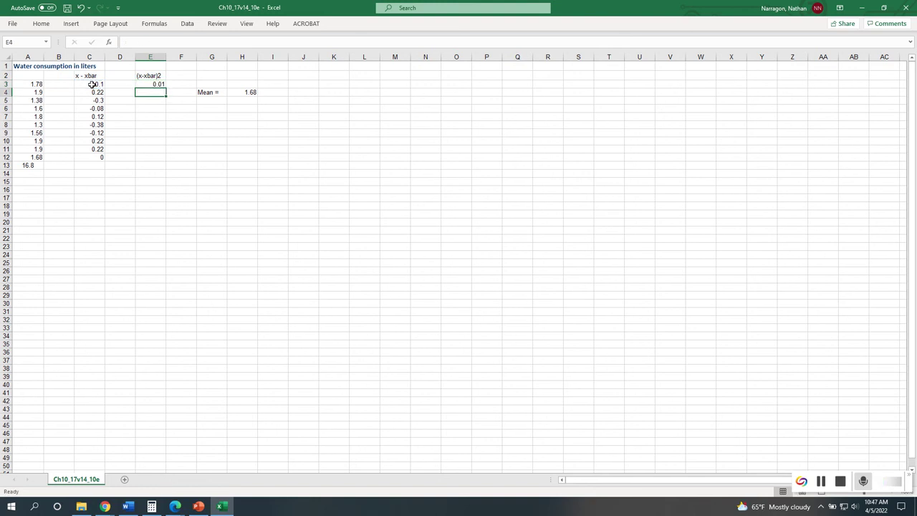
pyautogui.click(156, 84)
pyautogui.moveTo(165, 88); pyautogui.dragTo(160, 150)
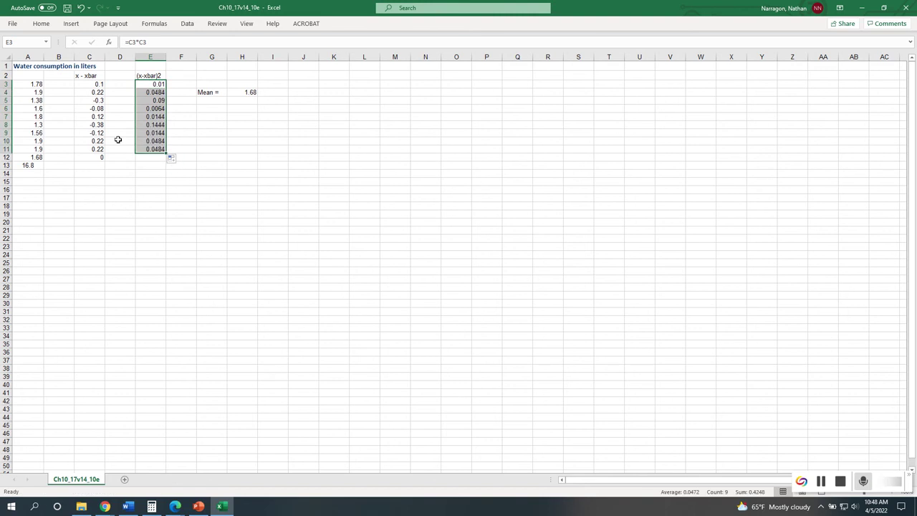
# - Total the squared deviations in E13 by applying AutoSum to E3:E13
pyautogui.moveTo(153, 83); pyautogui.dragTo(149, 166)
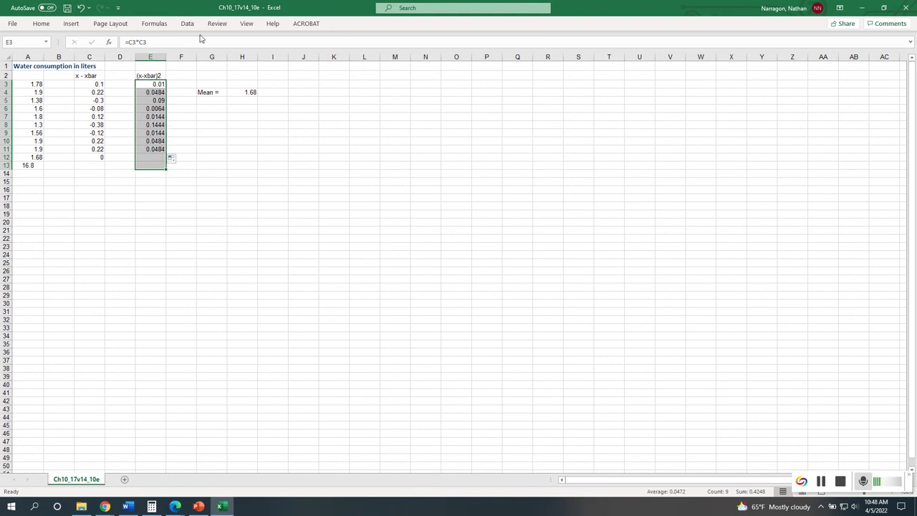
pyautogui.click(167, 27)
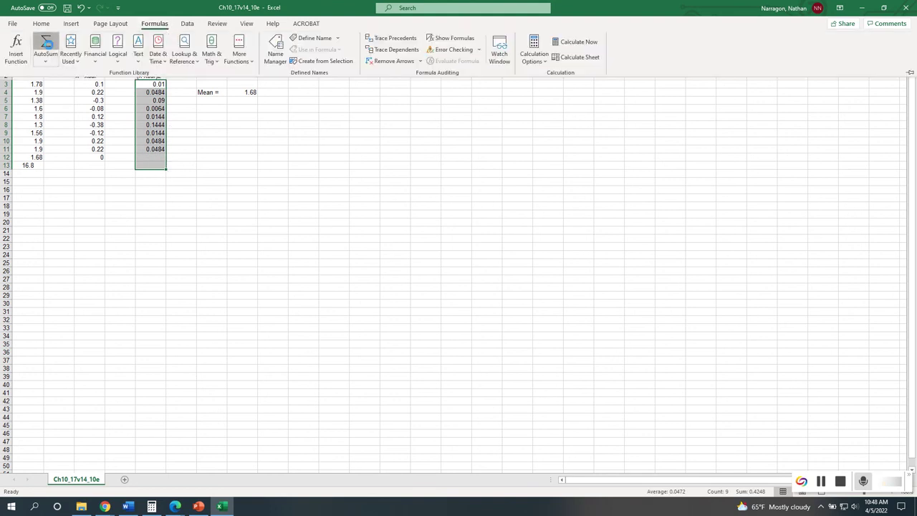
pyautogui.click(45, 45)
pyautogui.click(219, 148)
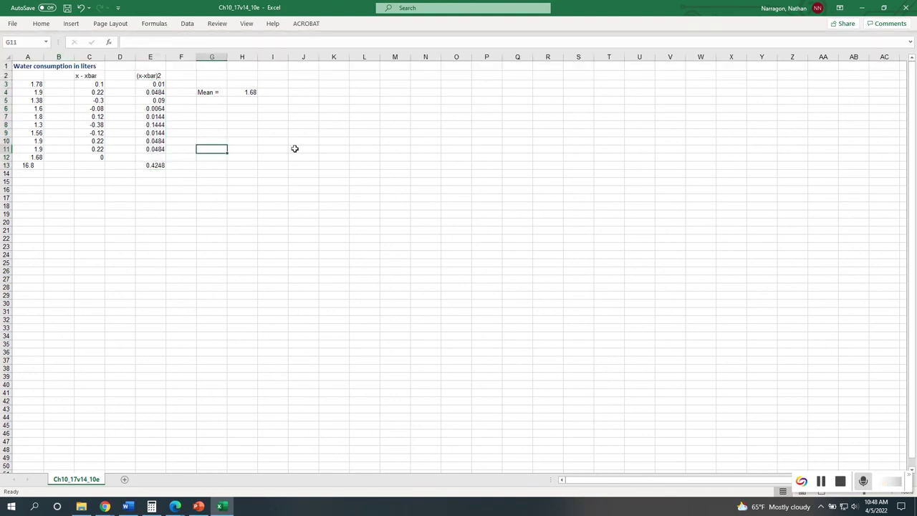
pyautogui.click(158, 165)
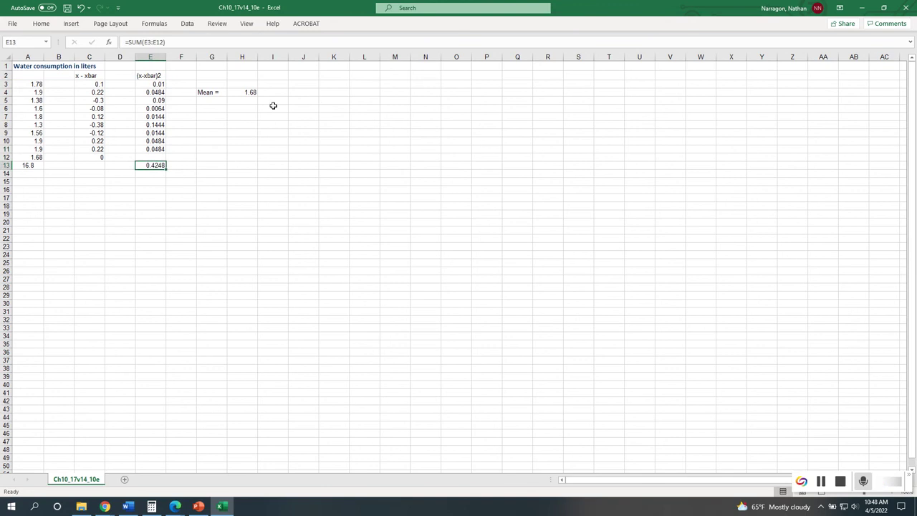
# - Enter the label "Variance =" in cell G6, two rows beneath the mean label
pyautogui.click(208, 108)
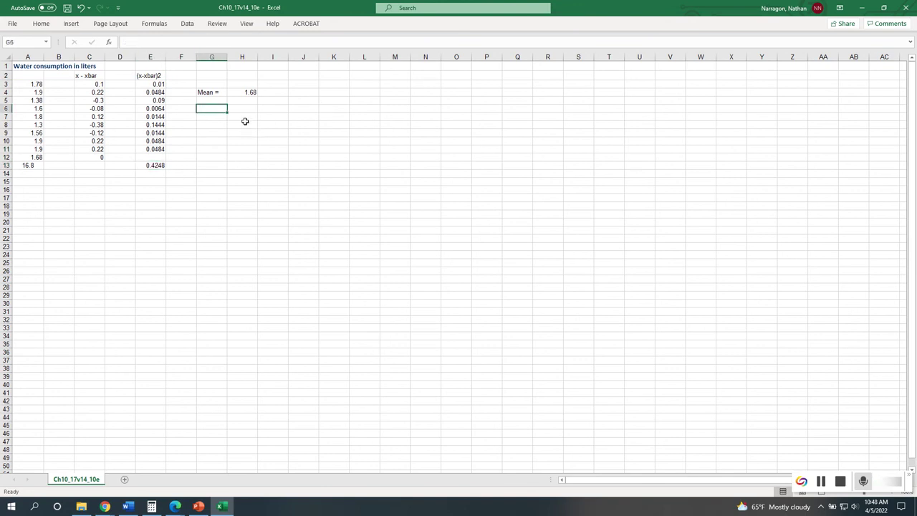
pyautogui.write('var')
pyautogui.press('BackSpace')
pyautogui.press('BackSpace')
pyautogui.press('BackSpace')
pyautogui.write('Variance =')
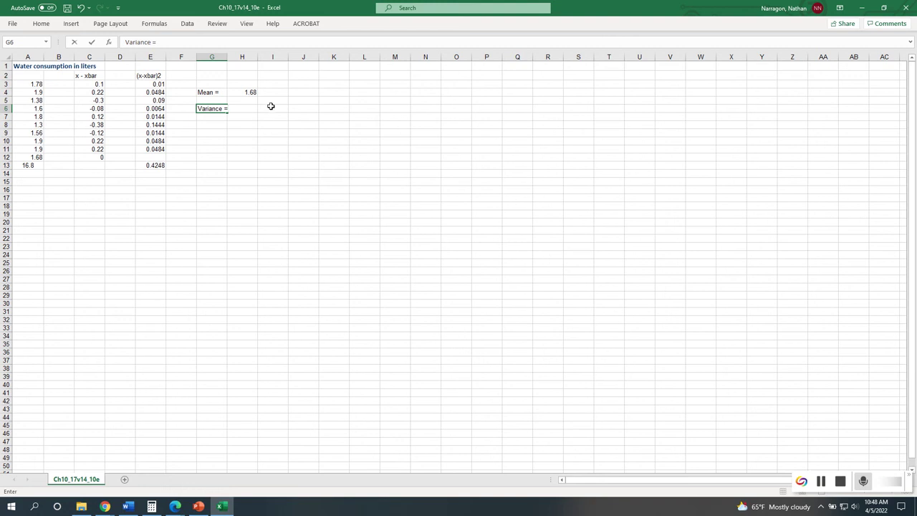
pyautogui.press('F2')
pyautogui.click(254, 100)
pyautogui.click(255, 116)
pyautogui.click(248, 101)
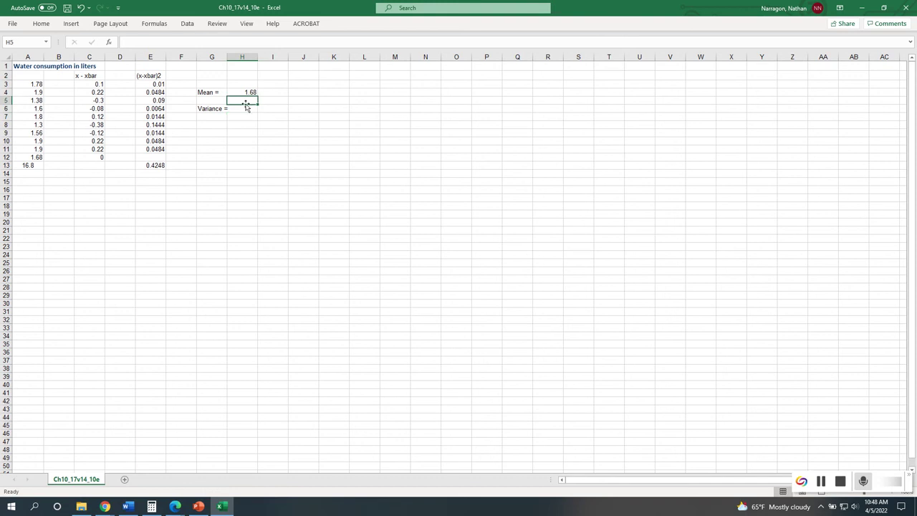
# - Calculate the variance in H6 with the formula =E13/9
pyautogui.click(237, 107)
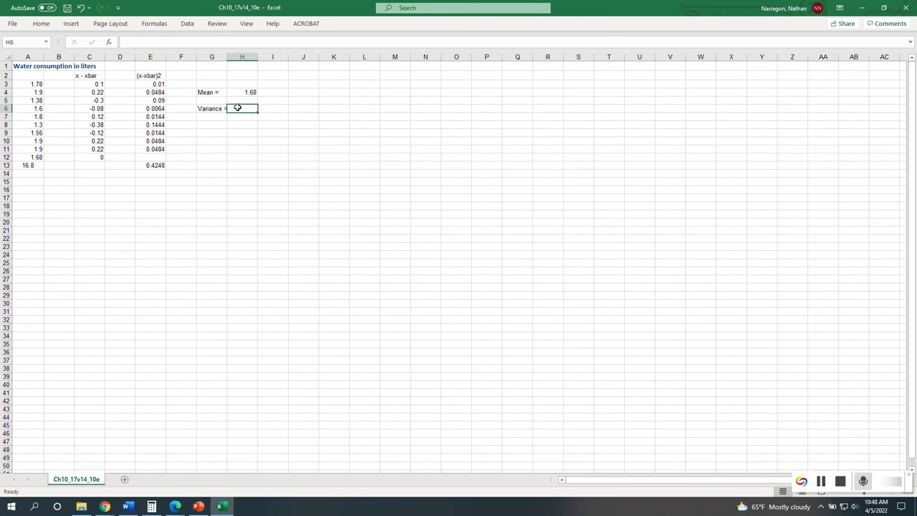
pyautogui.write('=')
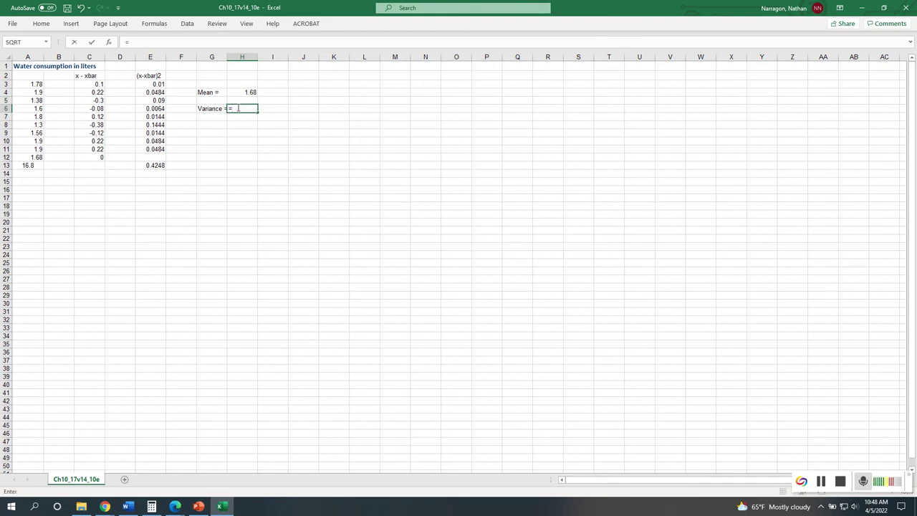
pyautogui.click(149, 167)
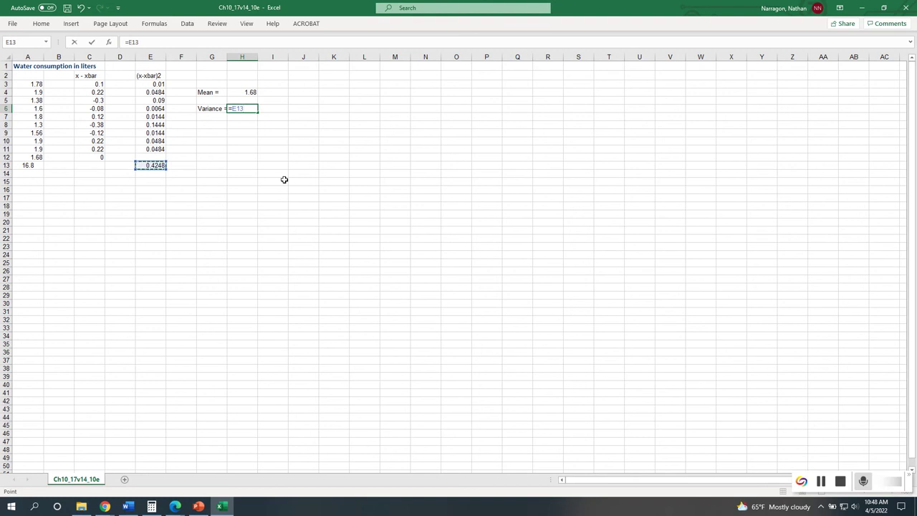
pyautogui.write('/9')
pyautogui.press('Return')
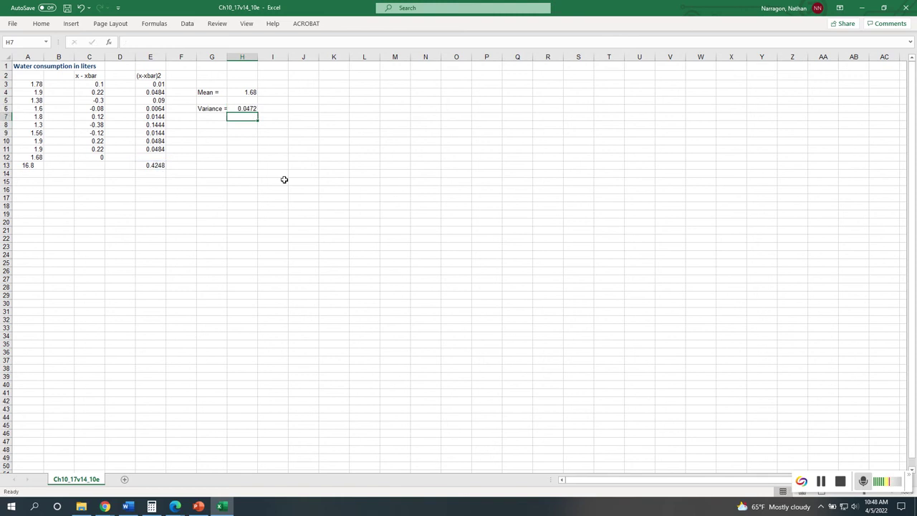
# - Enter the label "standard div =" in cell G8, two rows beneath the variance label
pyautogui.click(218, 127)
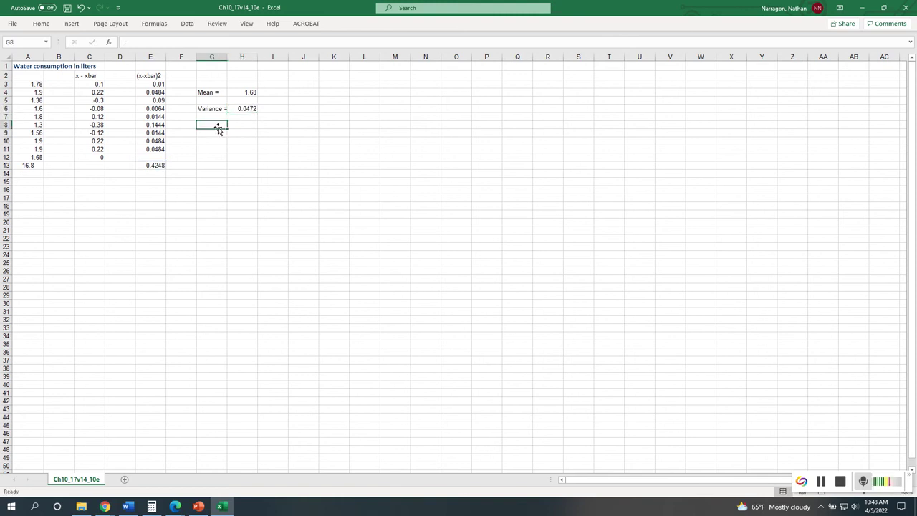
pyautogui.write('st')
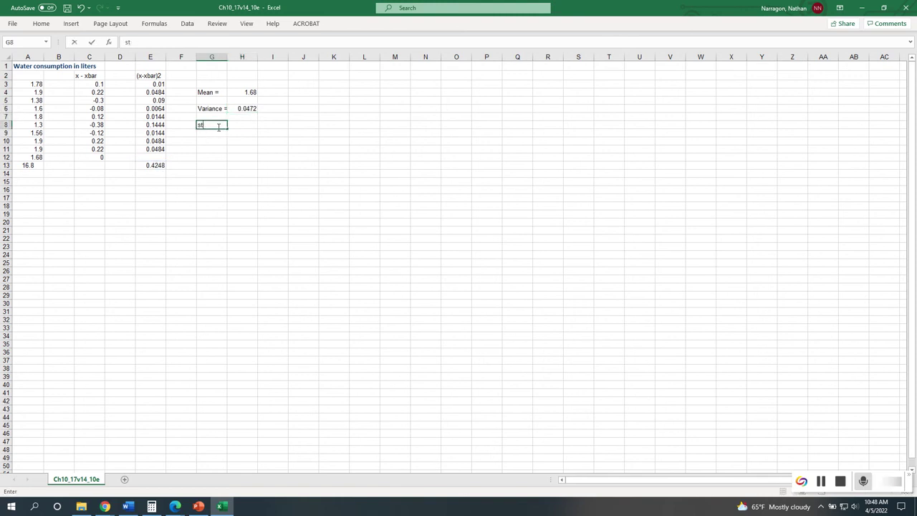
pyautogui.write('rastan')
pyautogui.press('BackSpace')
pyautogui.press('BackSpace')
pyautogui.press('BackSpace')
pyautogui.write('div =')
# - Insert a blank column before column H to make room for the long label
pyautogui.click(235, 57)
pyautogui.rightClick(235, 57)
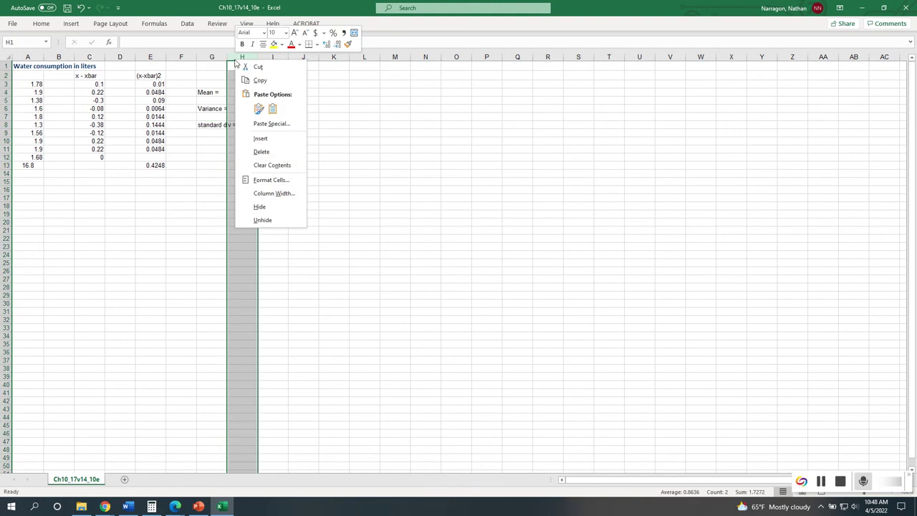
pyautogui.click(260, 139)
# - Calculate the standard deviation in I8 as the square root of the variance with the formula =SQRT(I6)
pyautogui.click(279, 130)
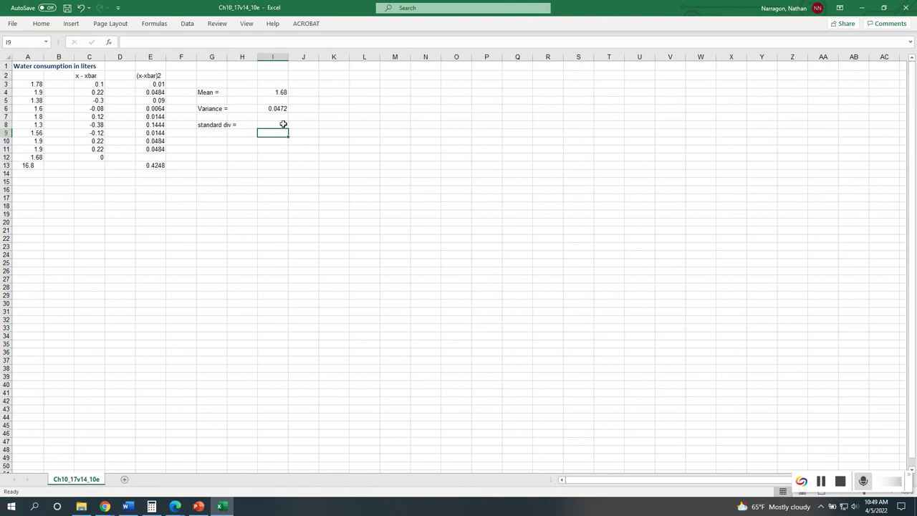
pyautogui.click(283, 124)
pyautogui.write('=')
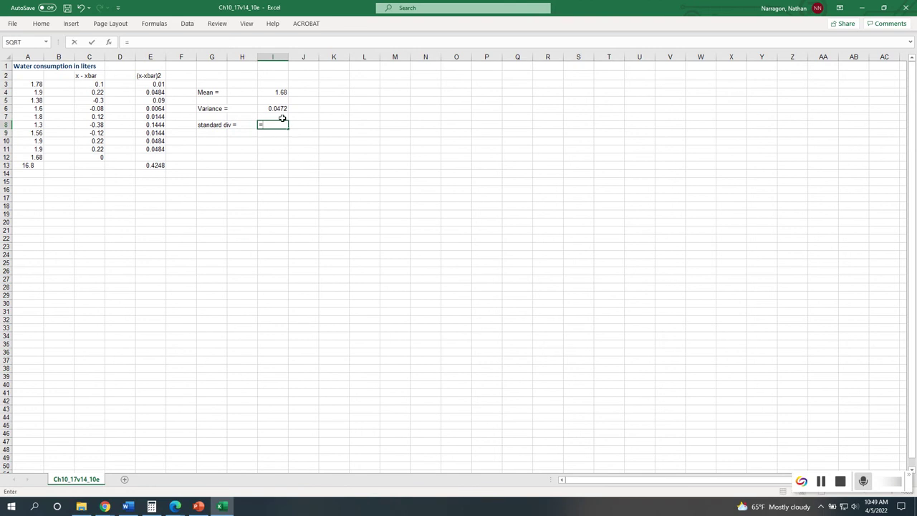
pyautogui.click(146, 25)
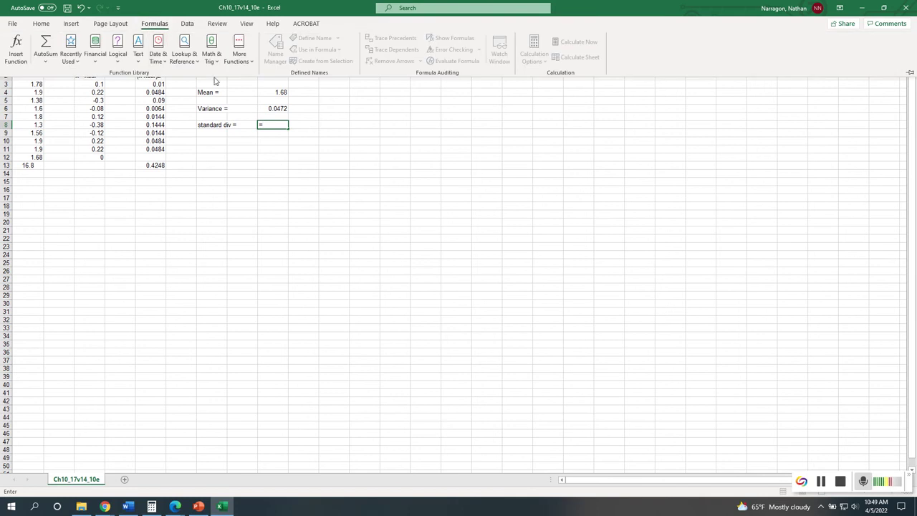
pyautogui.click(211, 53)
pyautogui.scroll(-15, 237, 272)
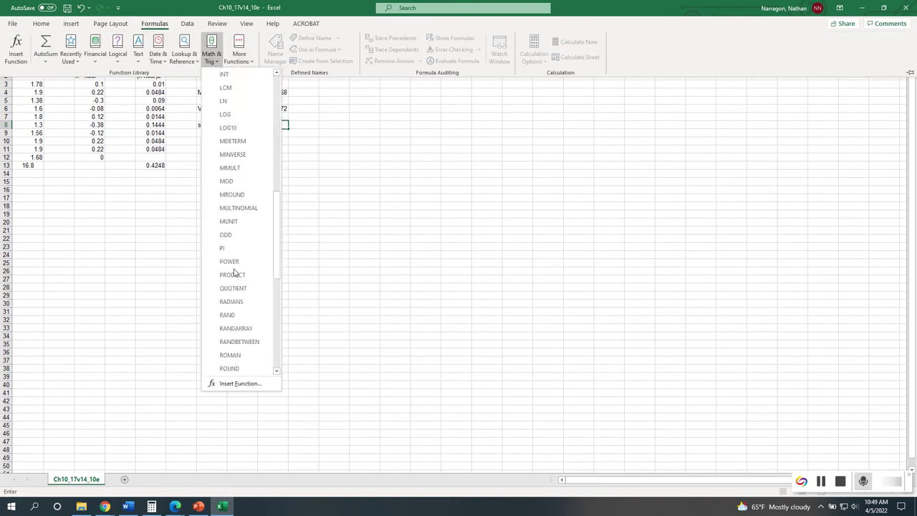
pyautogui.click(233, 301)
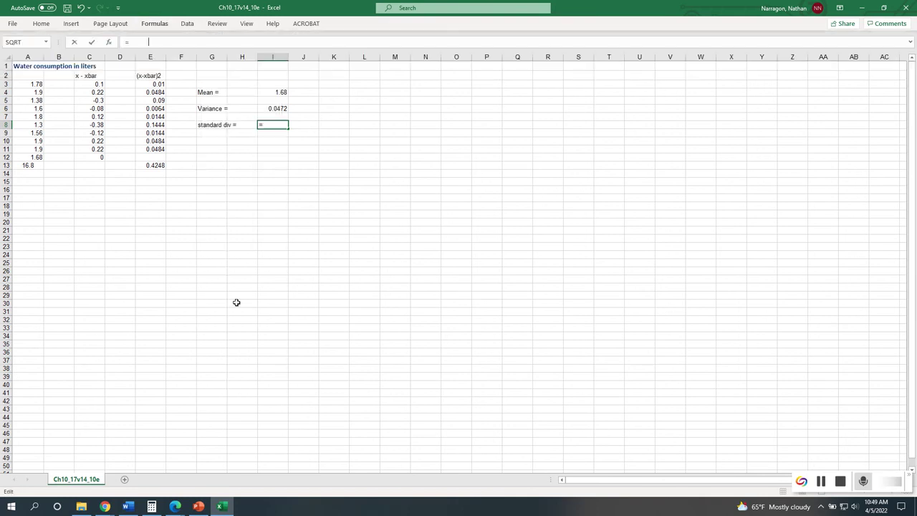
pyautogui.click(276, 108)
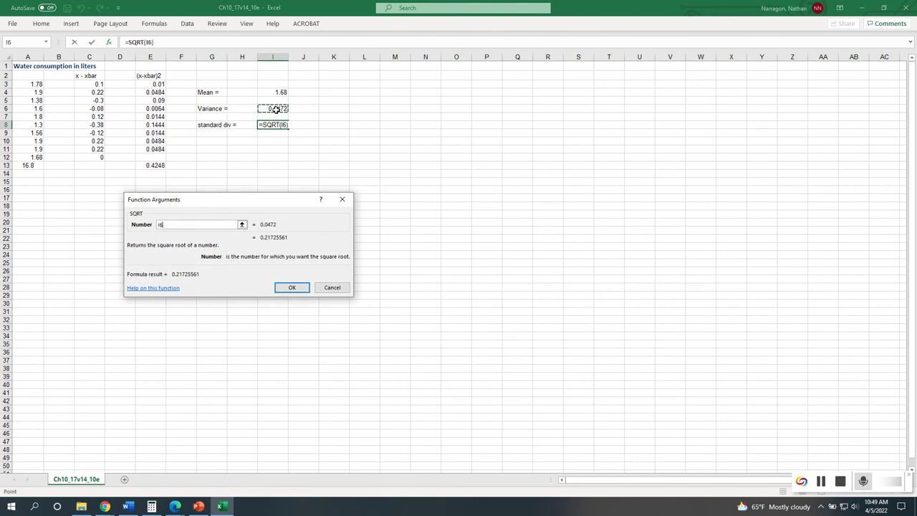
pyautogui.press('Return')
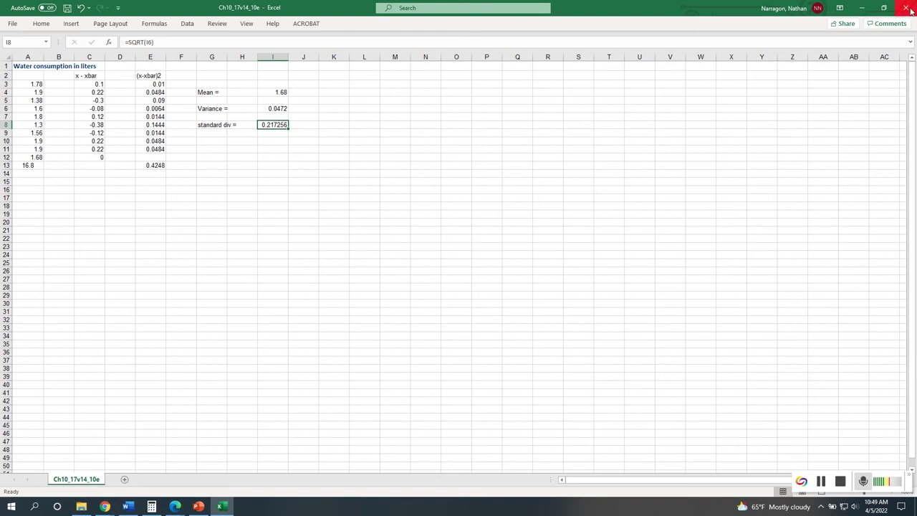
pyautogui.click(857, 8)
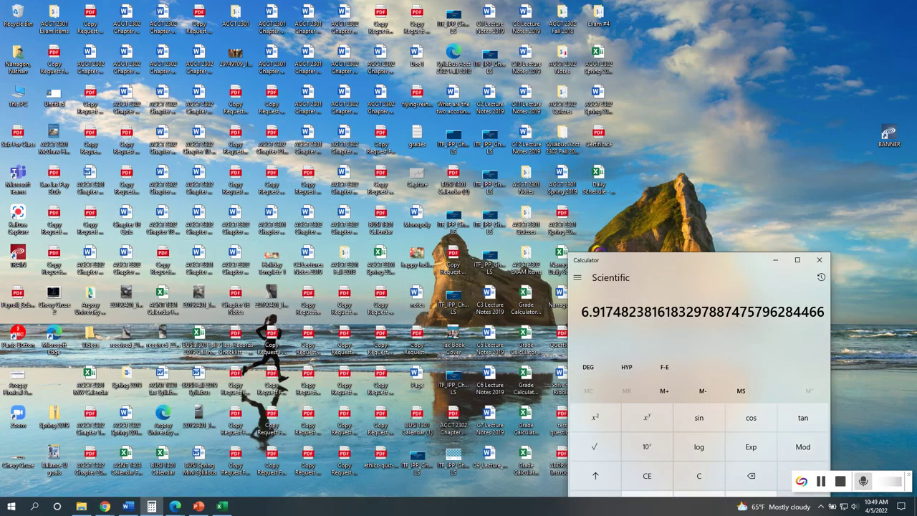
pyautogui.click(103, 507)
pyautogui.click(156, 463)
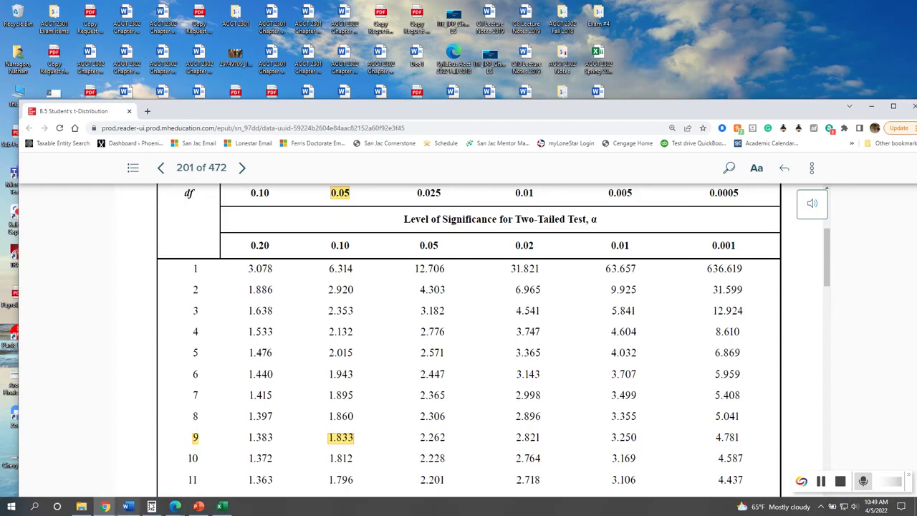
pyautogui.click(223, 506)
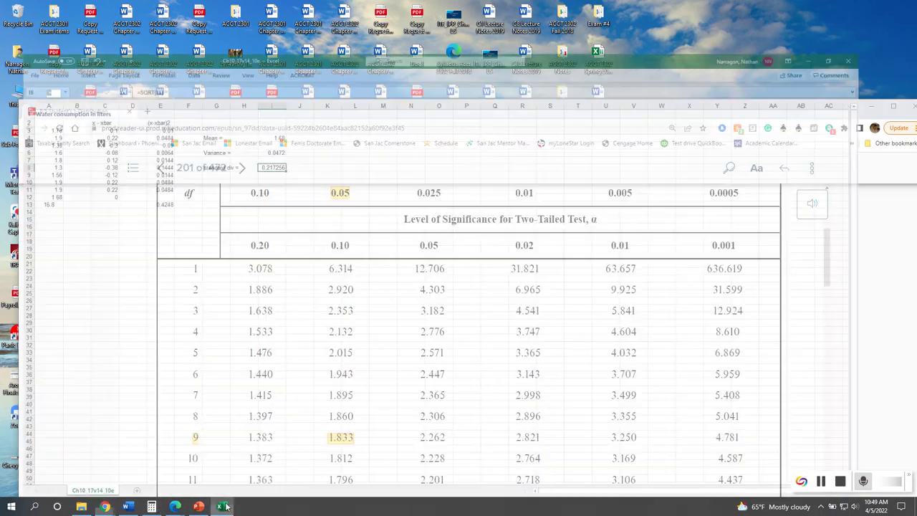
# - Switch to the Chapter 10 Homework page in Chrome and review question 5's data, hypotheses and test statistic part
pyautogui.moveTo(127, 507)
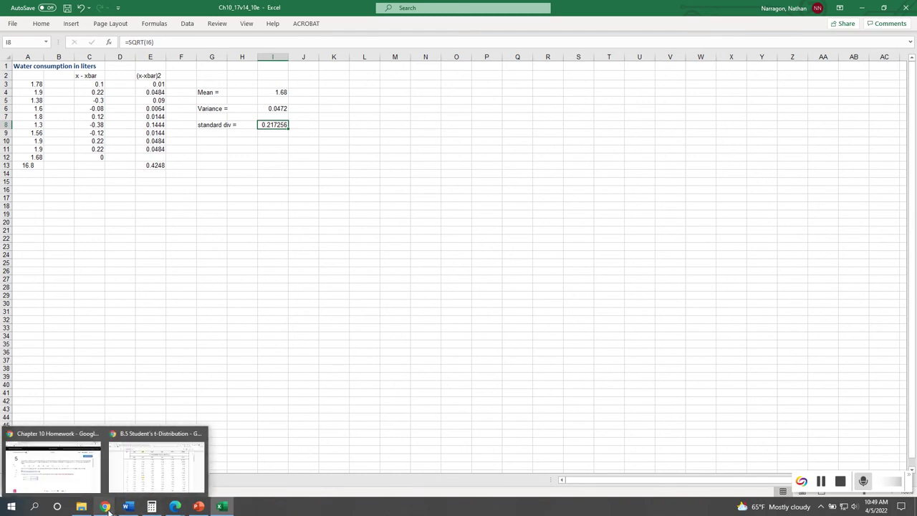
pyautogui.click(54, 466)
pyautogui.scroll(-3, 362, 368)
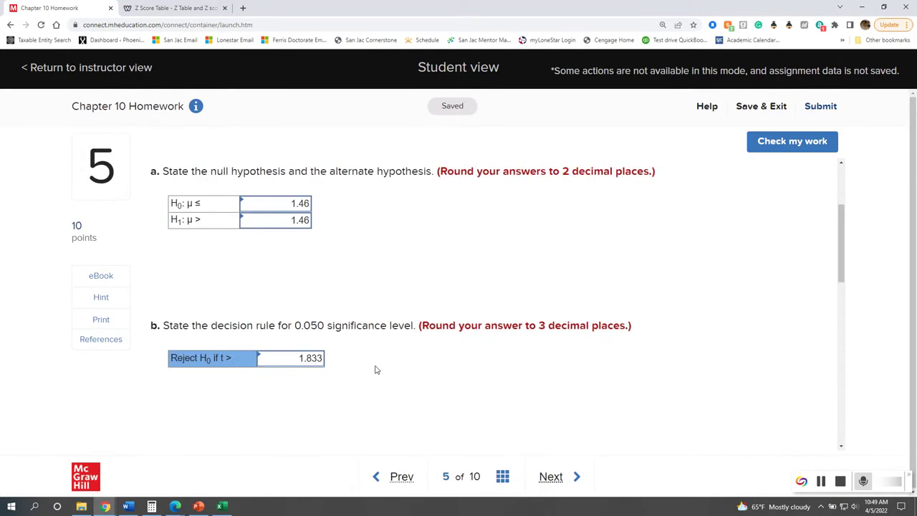
pyautogui.scroll(-2, 375, 370)
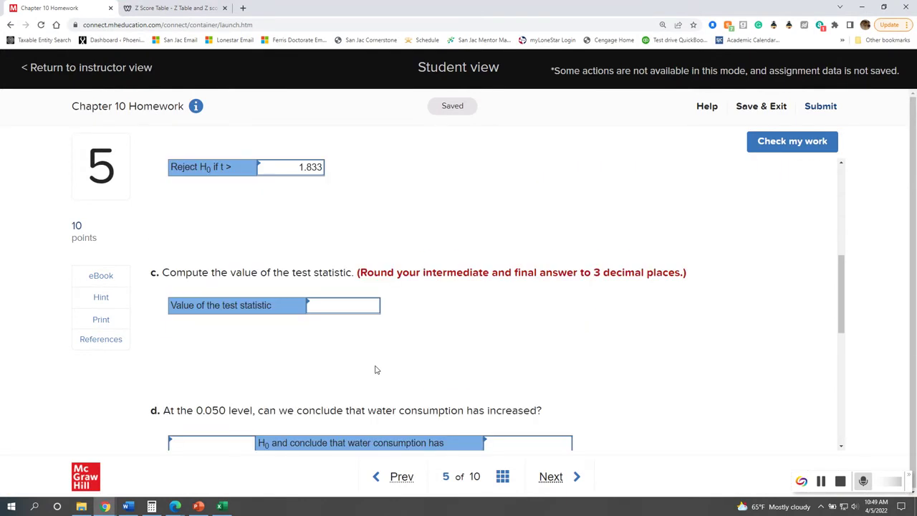
pyautogui.scroll(-1, 376, 369)
pyautogui.scroll(4, 375, 370)
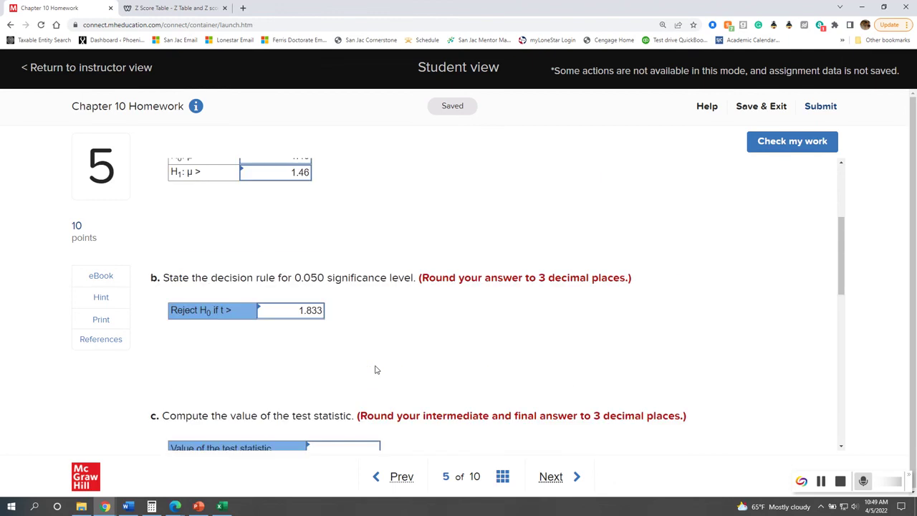
pyautogui.scroll(3, 376, 370)
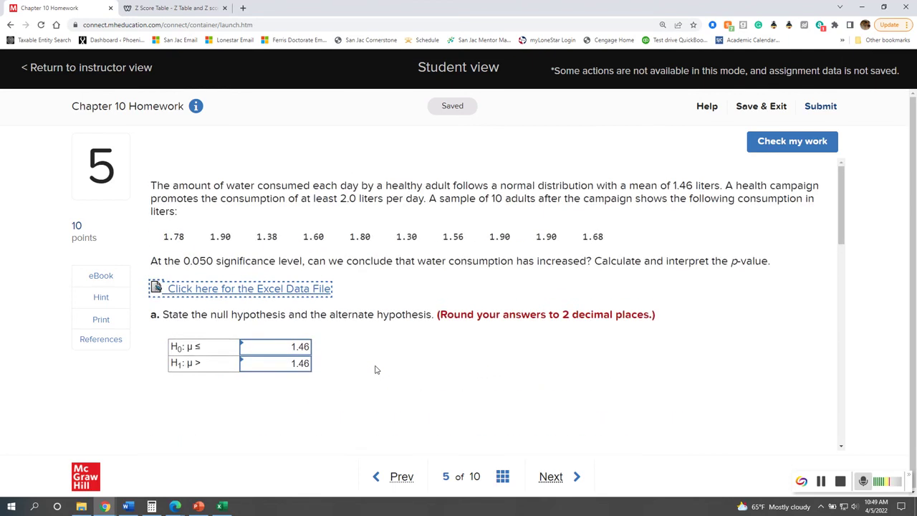
pyautogui.scroll(-3, 376, 370)
pyautogui.scroll(-2, 375, 370)
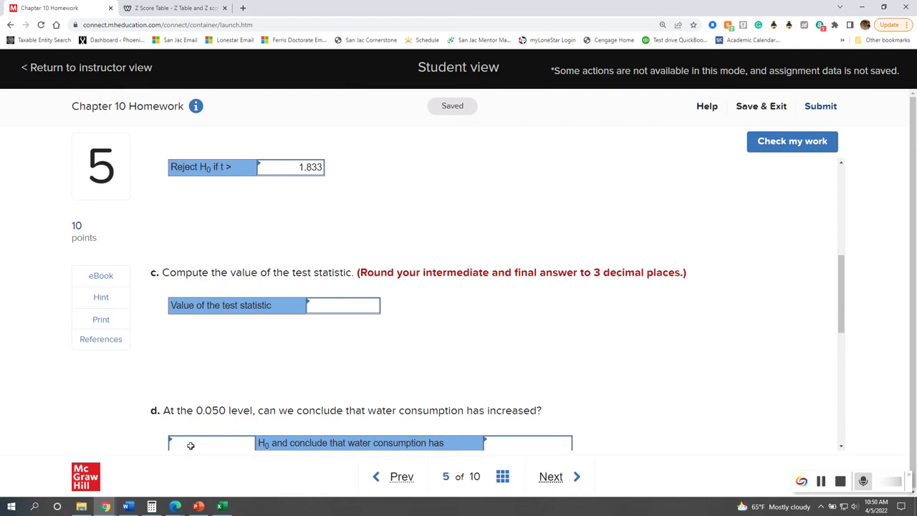
# - Switch to Calculator and subtract the hypothesized mean 1.46 from the sample mean 1.68
pyautogui.click(151, 506)
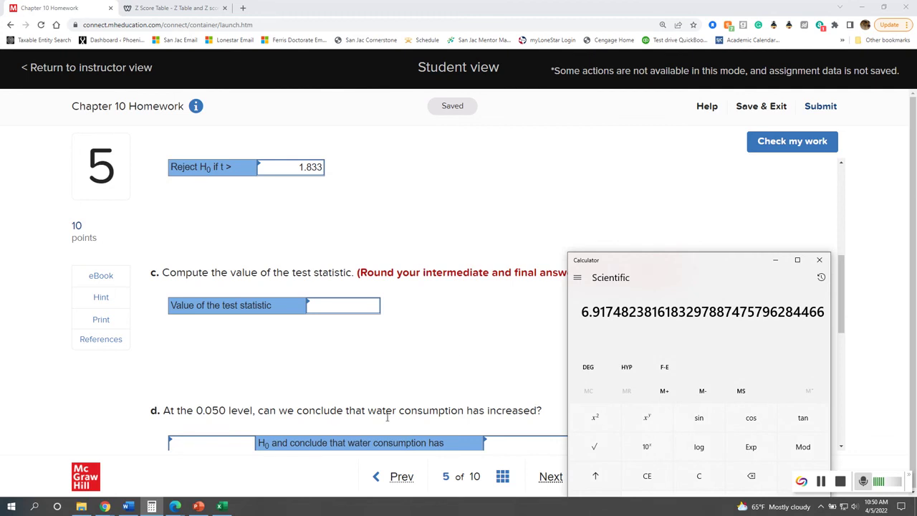
pyautogui.write('1.68 -')
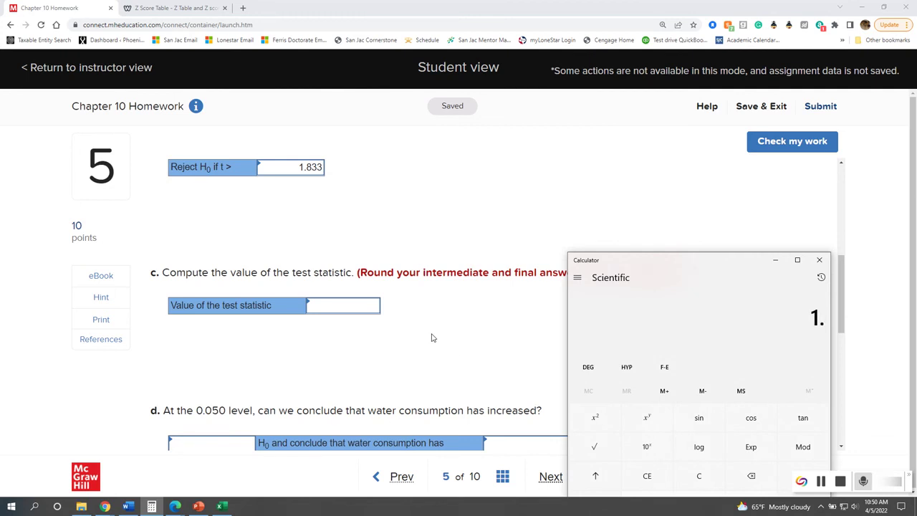
pyautogui.scroll(3, 431, 337)
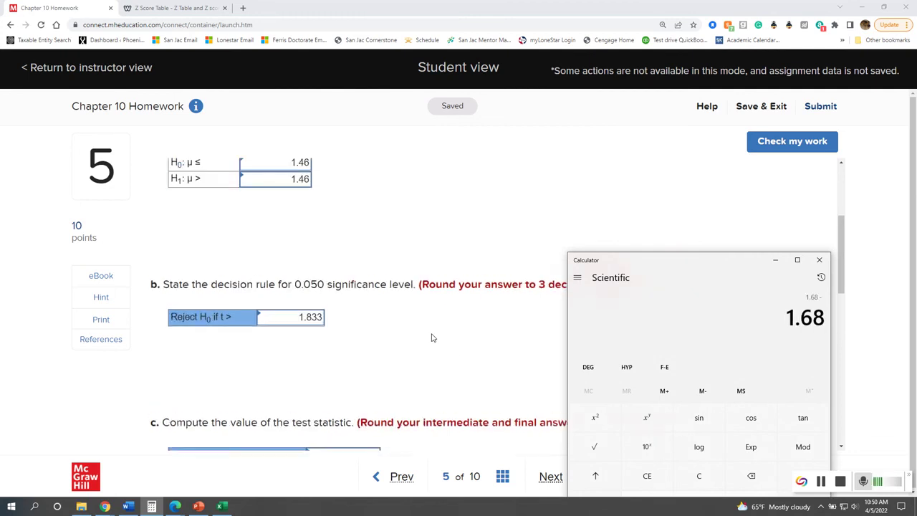
pyautogui.write('1.46')
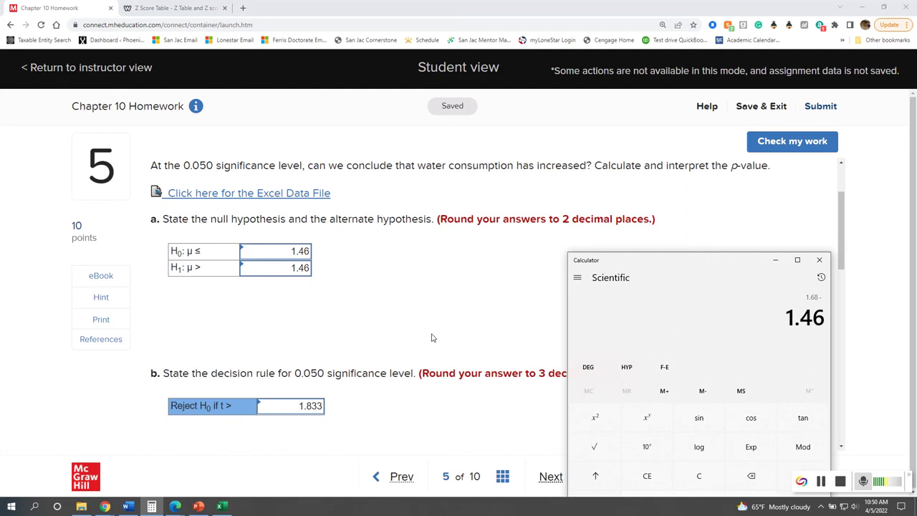
pyautogui.press('Return')
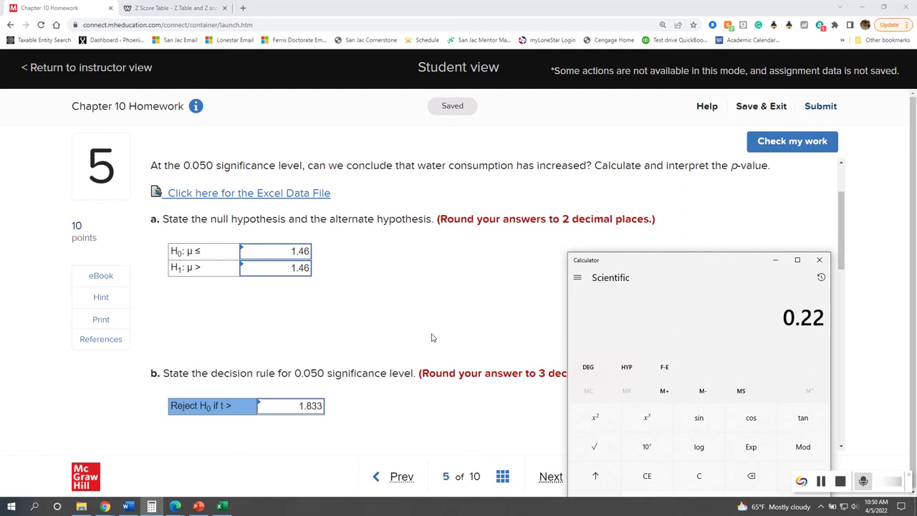
# - Divide the mean difference by (0.217 ÷ √10), taking the standard deviation from the Excel worksheet
pyautogui.press('/')
pyautogui.press('(')
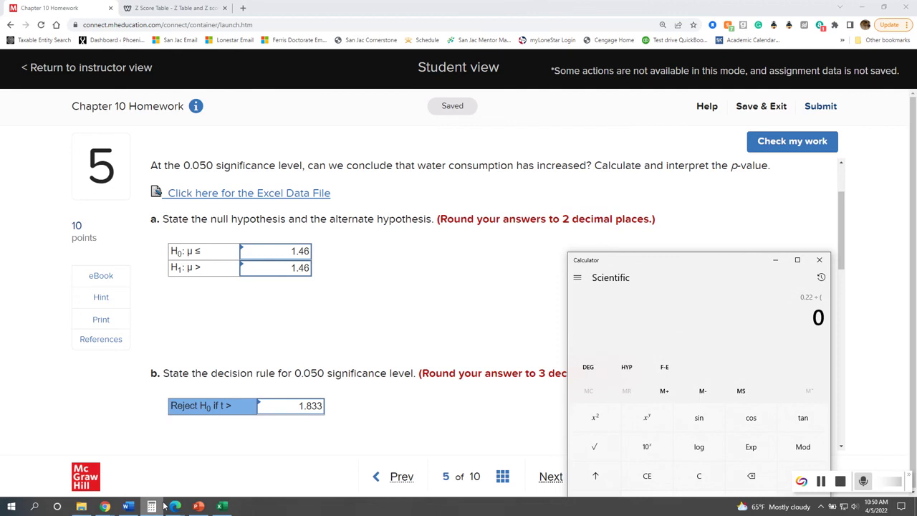
pyautogui.click(223, 506)
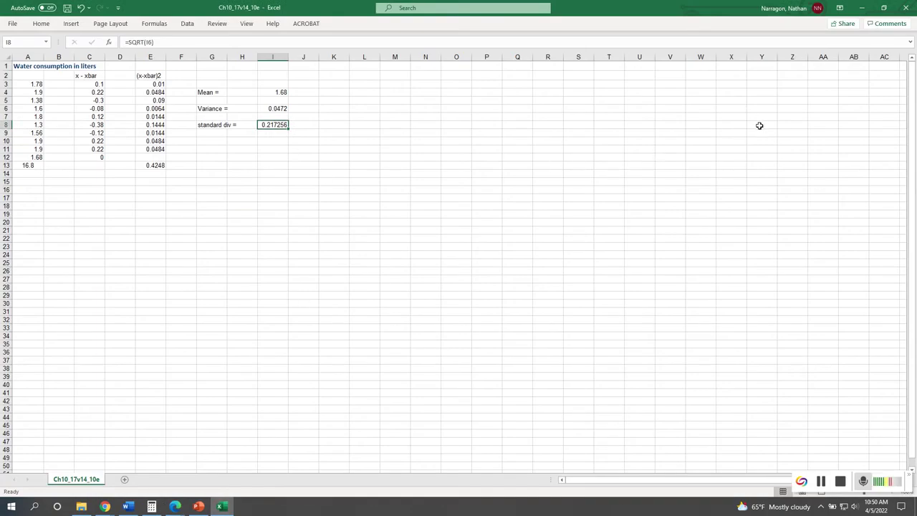
pyautogui.click(862, 8)
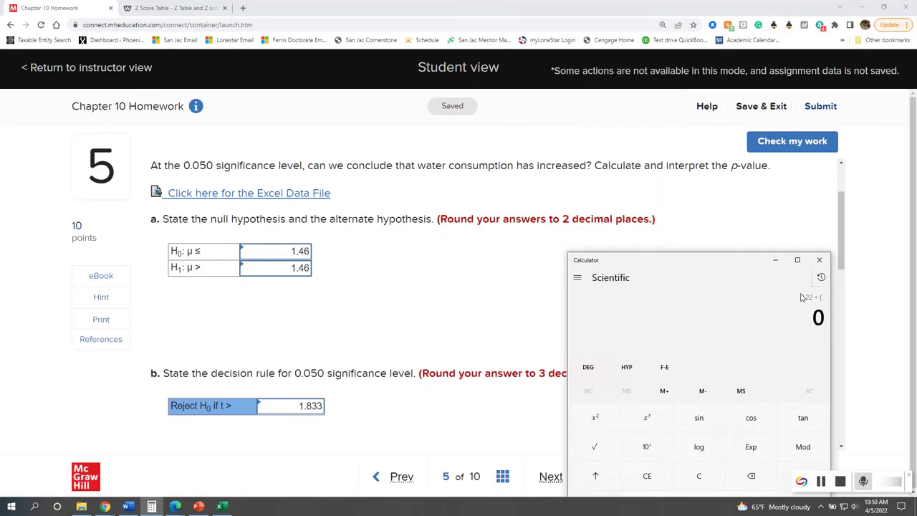
pyautogui.write('.217')
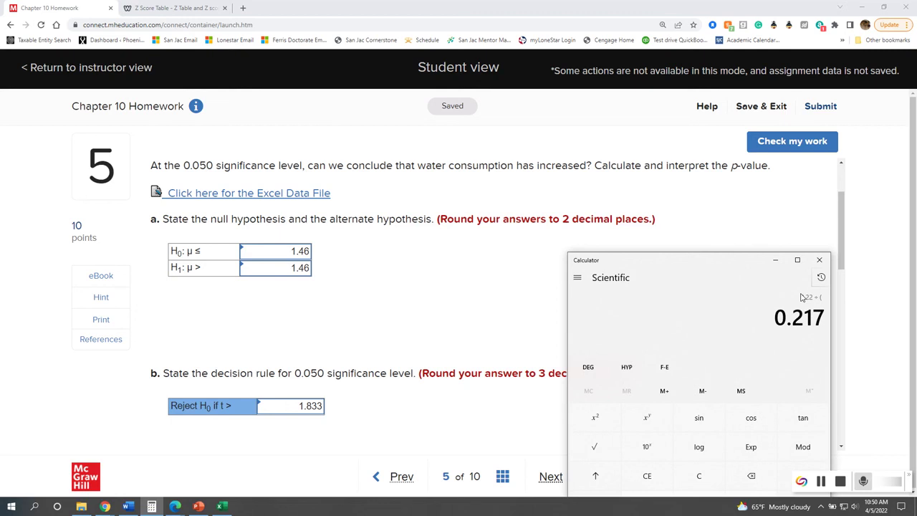
pyautogui.press('/')
pyautogui.write('10')
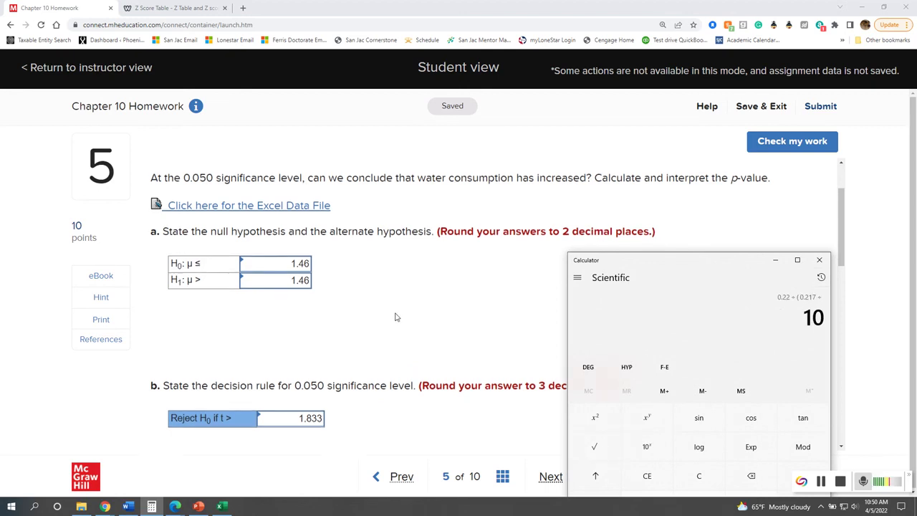
pyautogui.scroll(1, 395, 318)
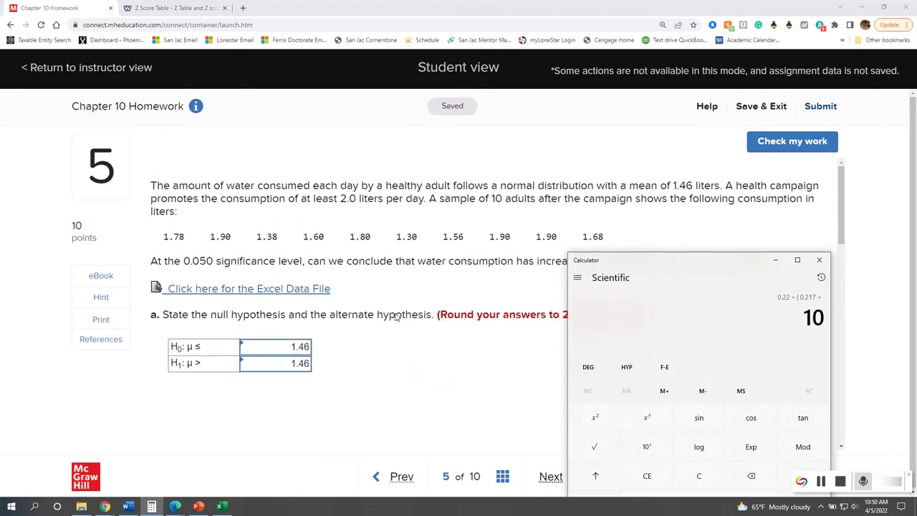
pyautogui.click(594, 446)
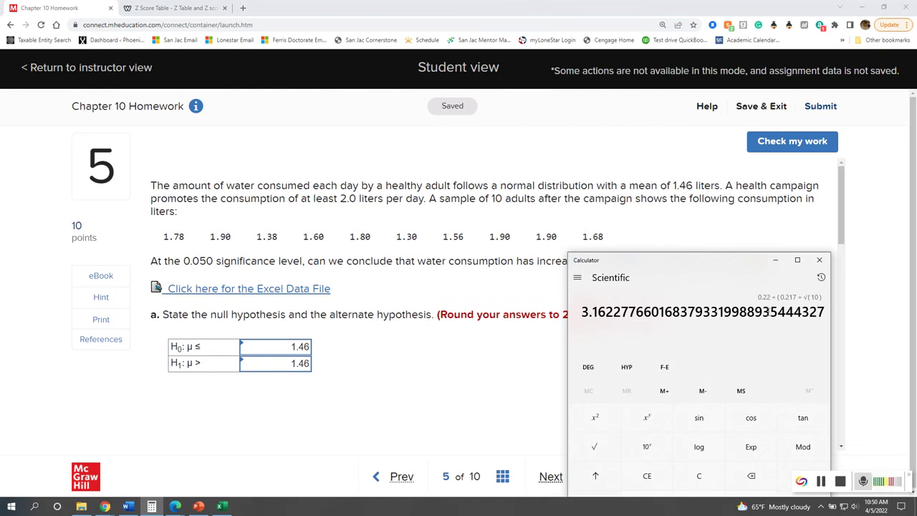
pyautogui.press('Return')
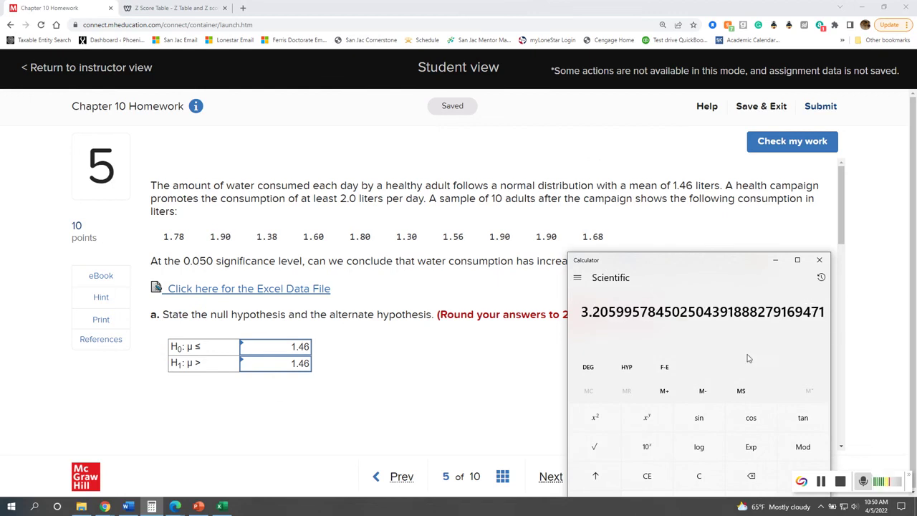
# - Enter 3.205 as the value of the test statistic in part c of question 5 and check the work
pyautogui.click(463, 372)
pyautogui.scroll(-3, 463, 372)
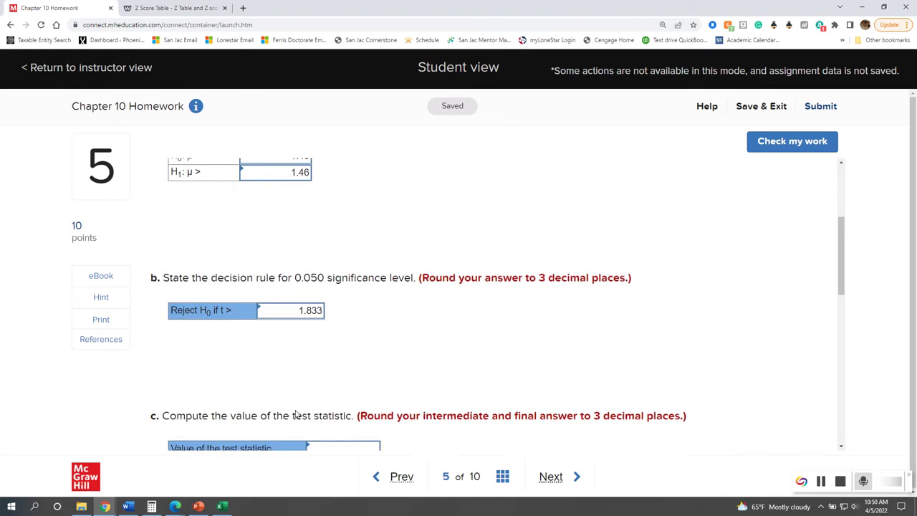
pyautogui.click(363, 348)
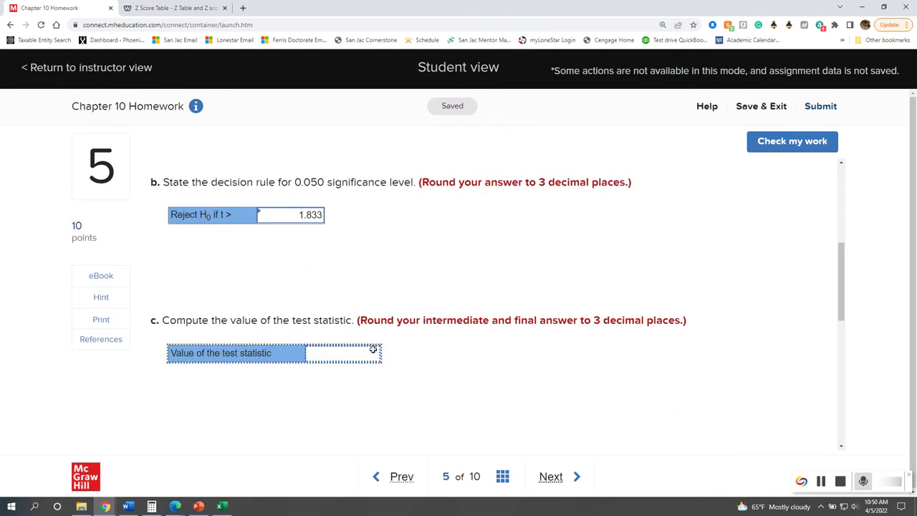
pyautogui.write('3.205')
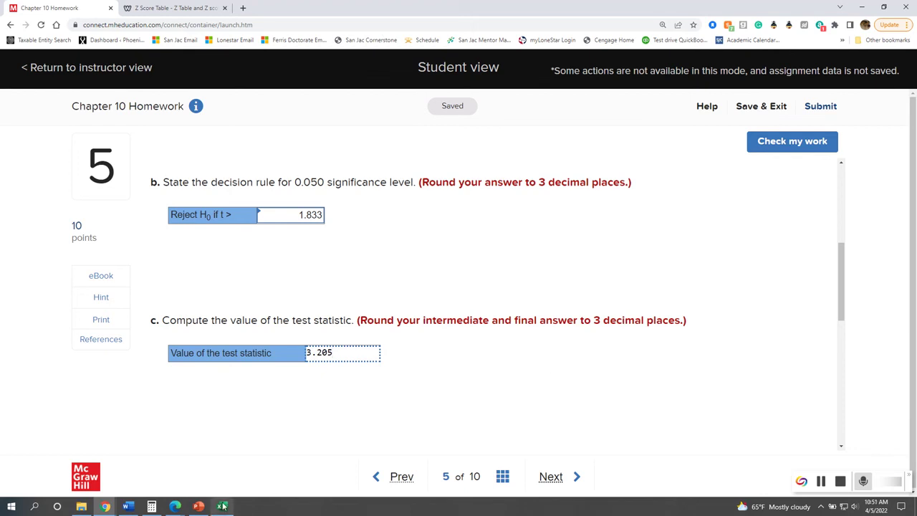
pyautogui.click(439, 390)
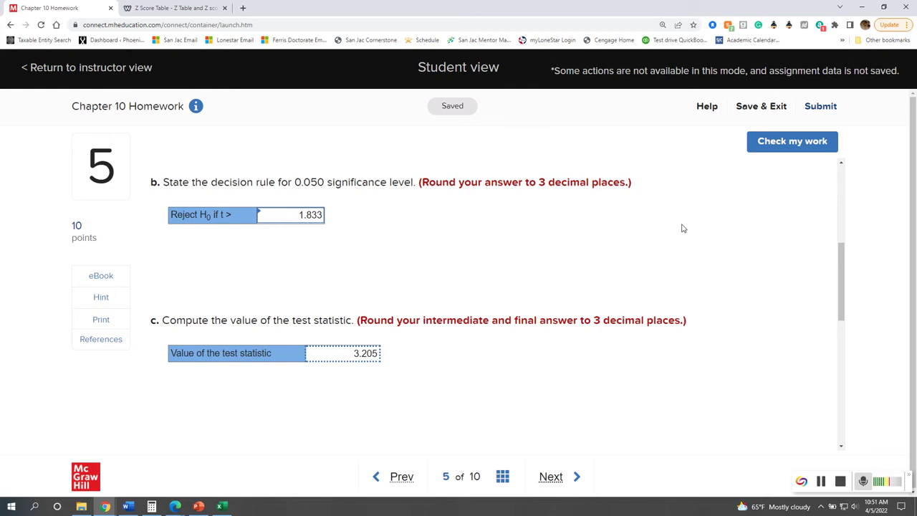
pyautogui.click(788, 147)
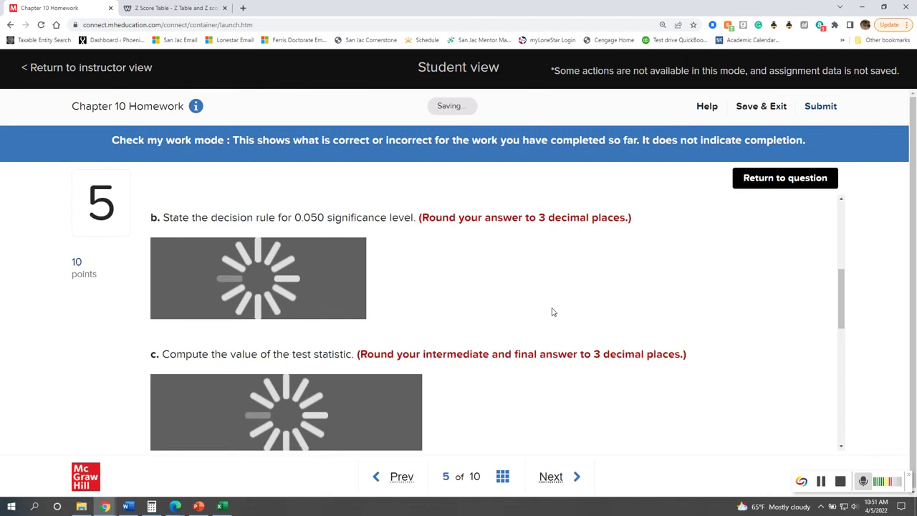
pyautogui.scroll(-1, 552, 312)
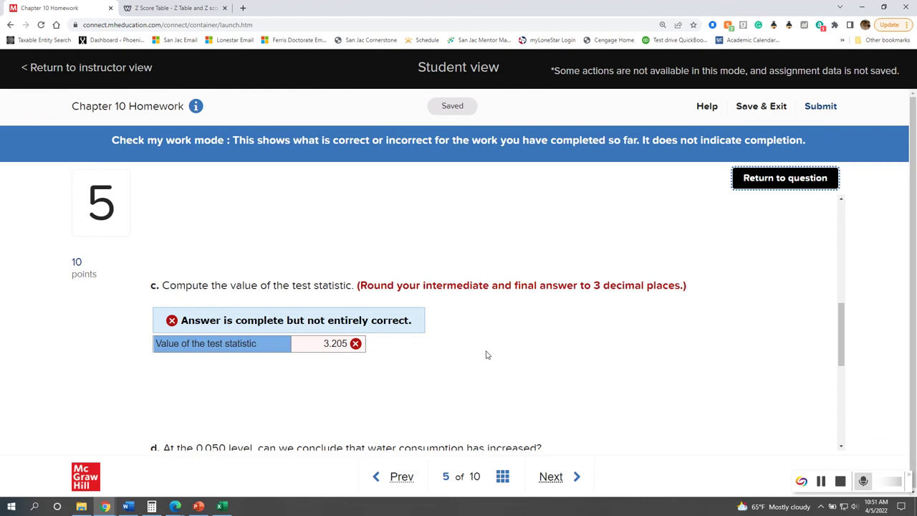
# - Review question 5's sample data, hypotheses and decision rule on the homework page
pyautogui.scroll(6, 479, 348)
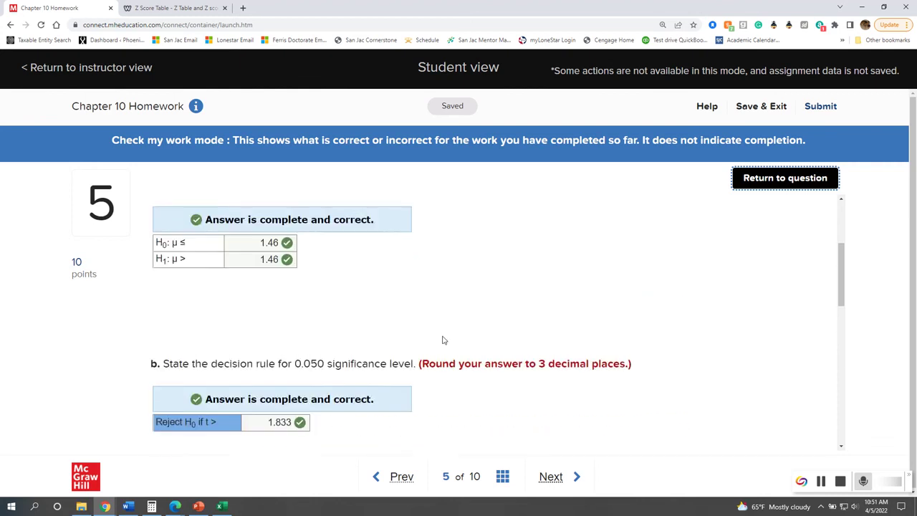
pyautogui.scroll(1, 443, 341)
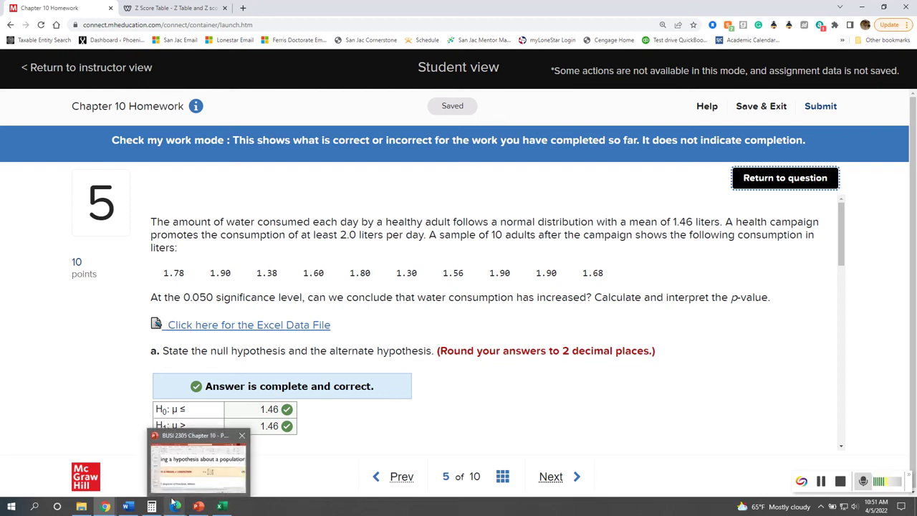
pyautogui.moveTo(174, 505)
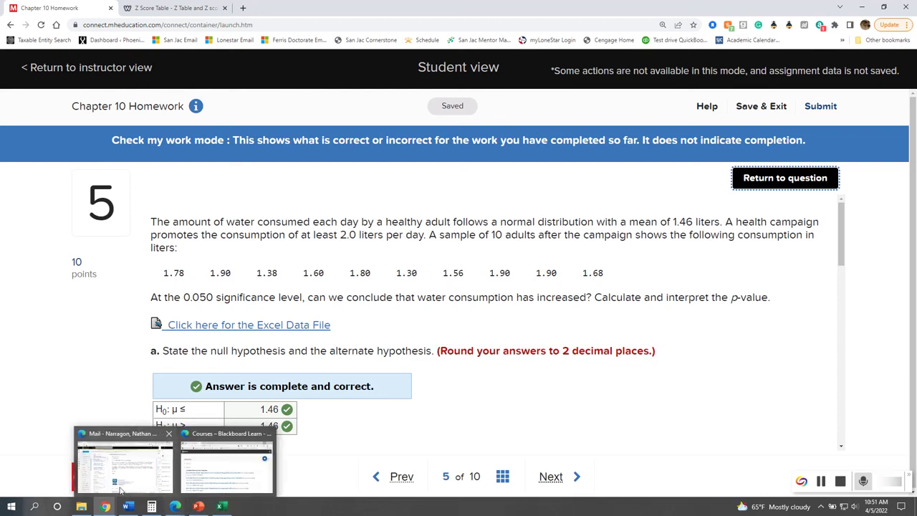
# - Switch to Excel and try changing the mean formula in cell I4 to =A13/9
pyautogui.click(223, 506)
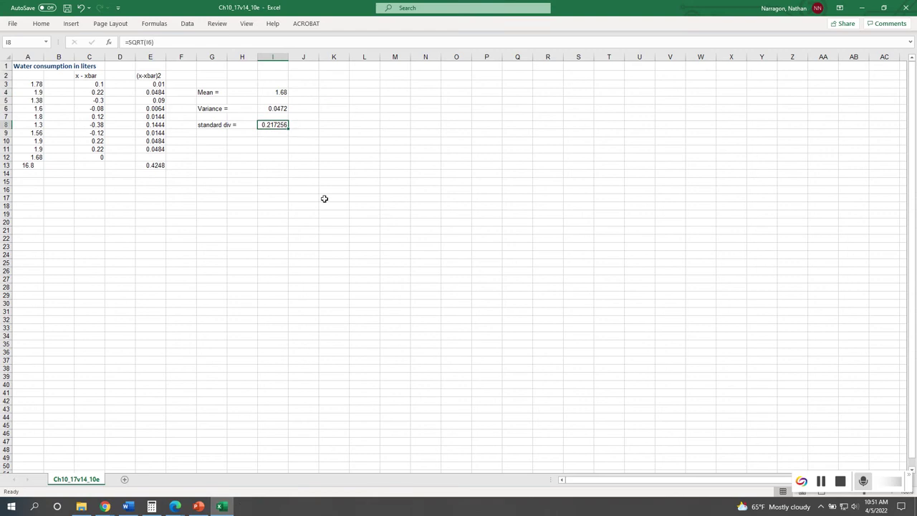
pyautogui.click(278, 92)
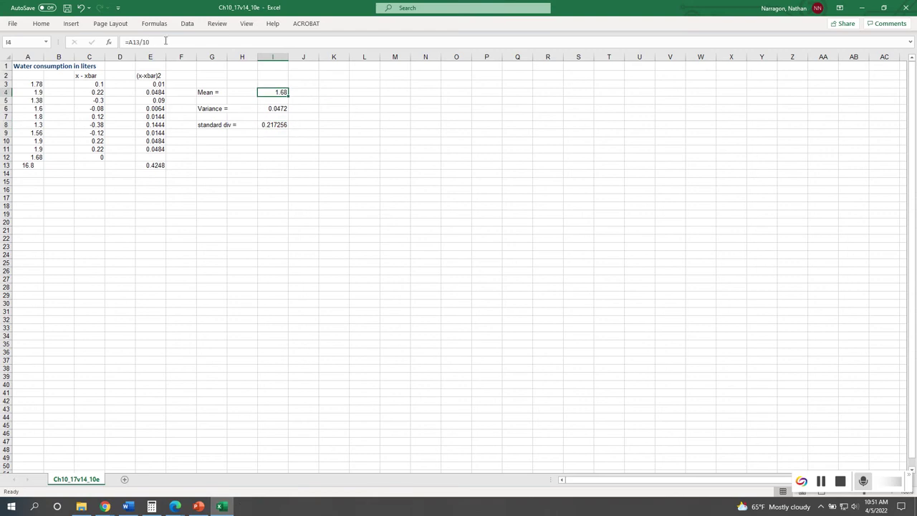
pyautogui.click(166, 40)
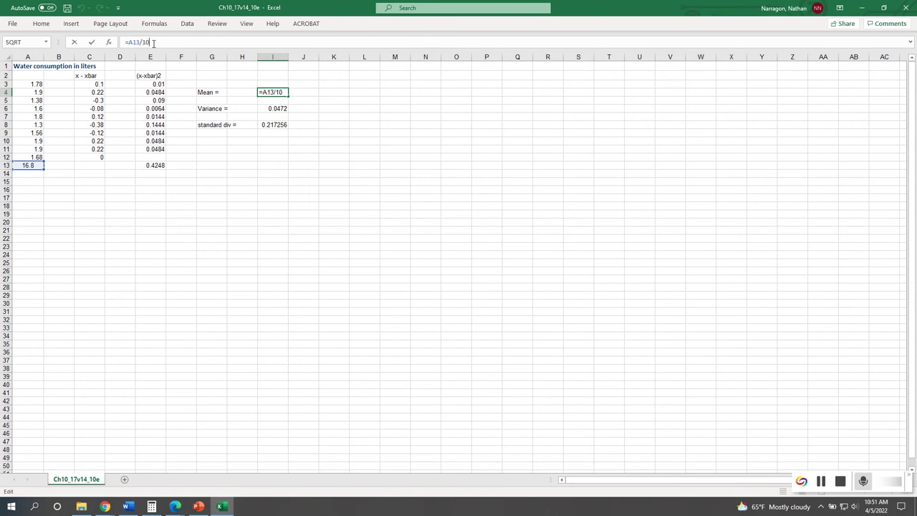
pyautogui.write('9')
pyautogui.press('Return')
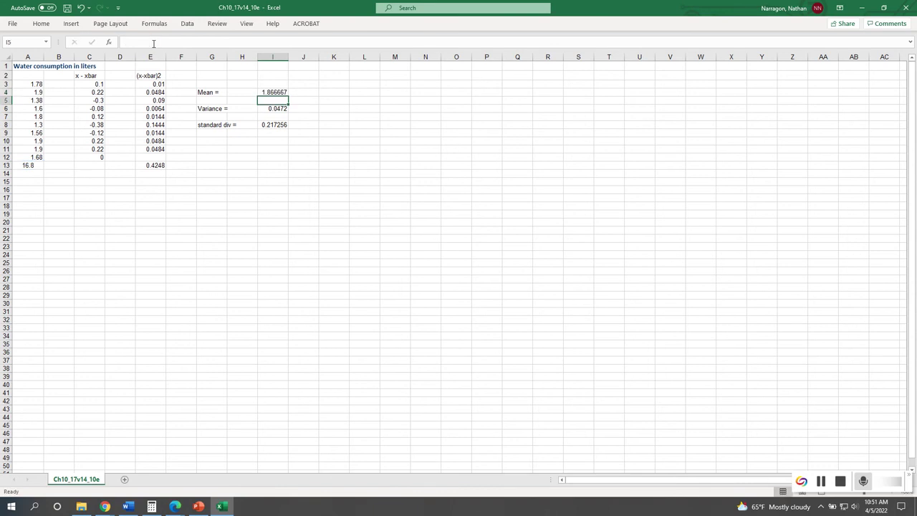
# - Restore the mean formula in cell I4 to =A13/10
pyautogui.click(280, 93)
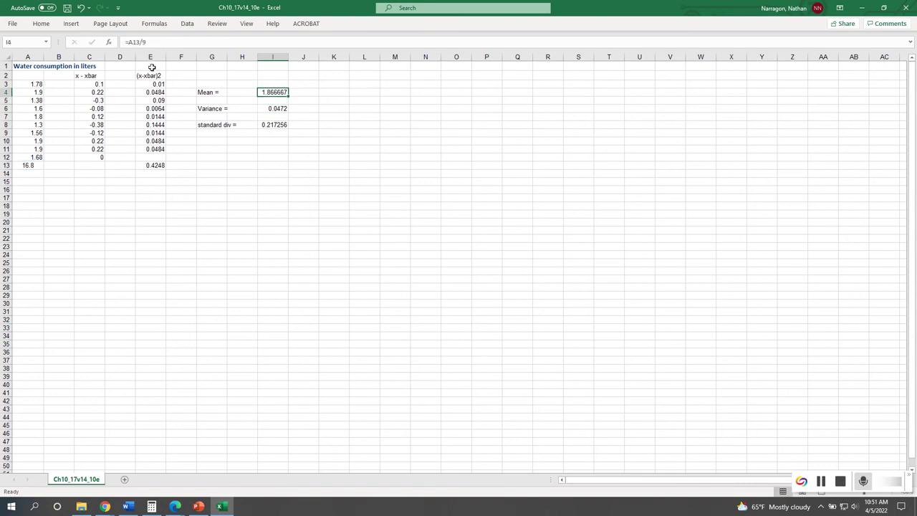
pyautogui.click(147, 40)
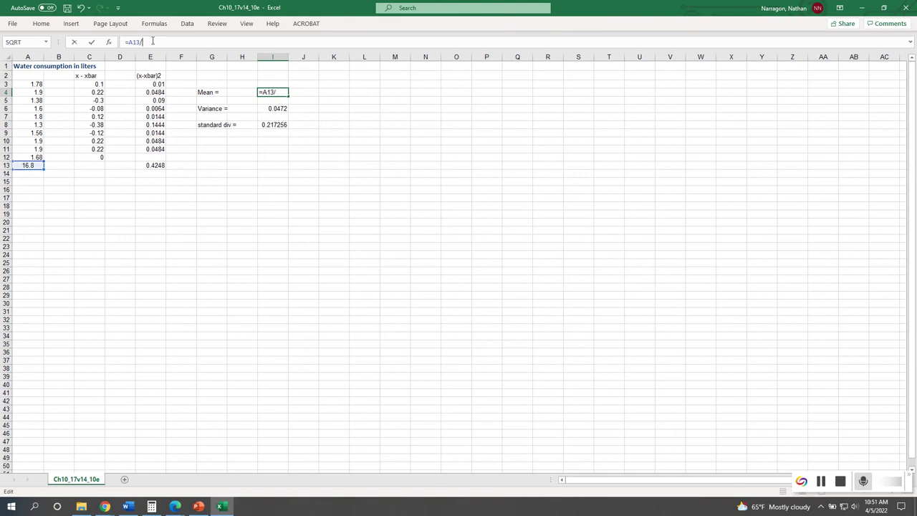
pyautogui.write('10')
pyautogui.press('Return')
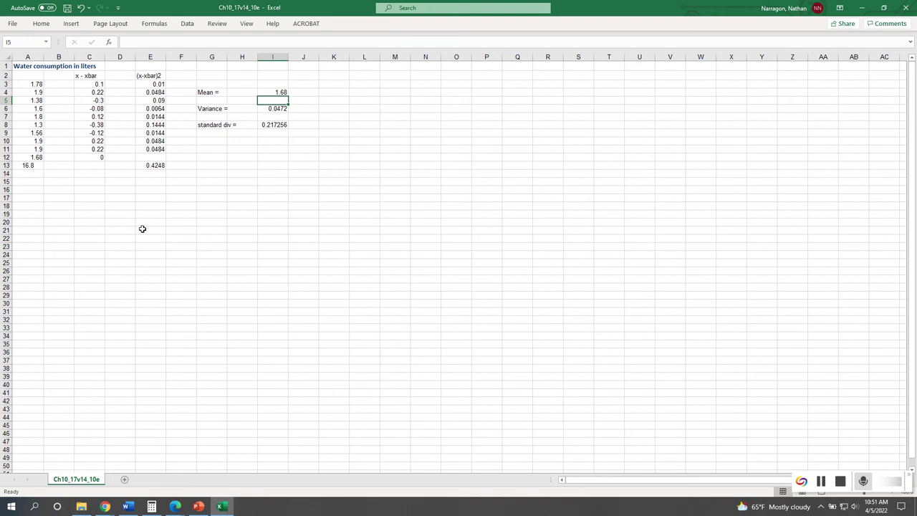
# - Switch to the homework page in Chrome and review the checked test statistic in part c of question 5
pyautogui.click(863, 8)
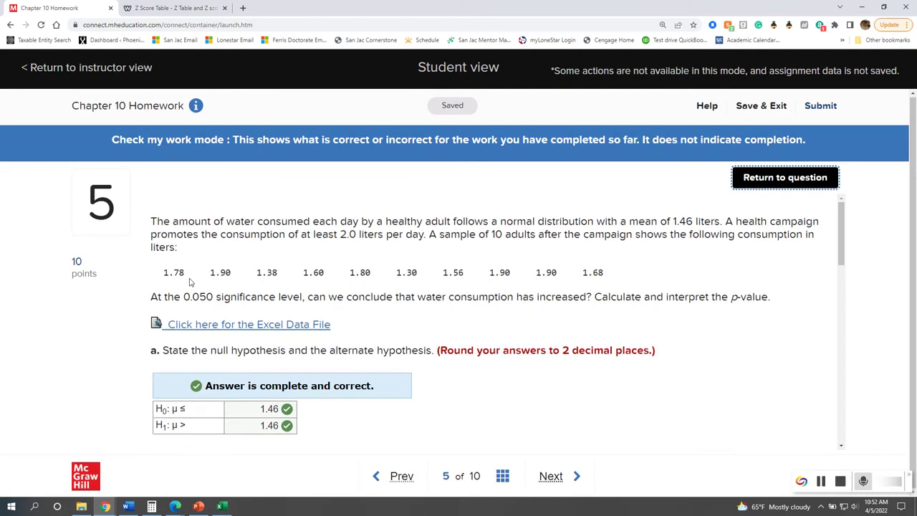
pyautogui.scroll(-5, 429, 270)
pyautogui.scroll(-3, 429, 271)
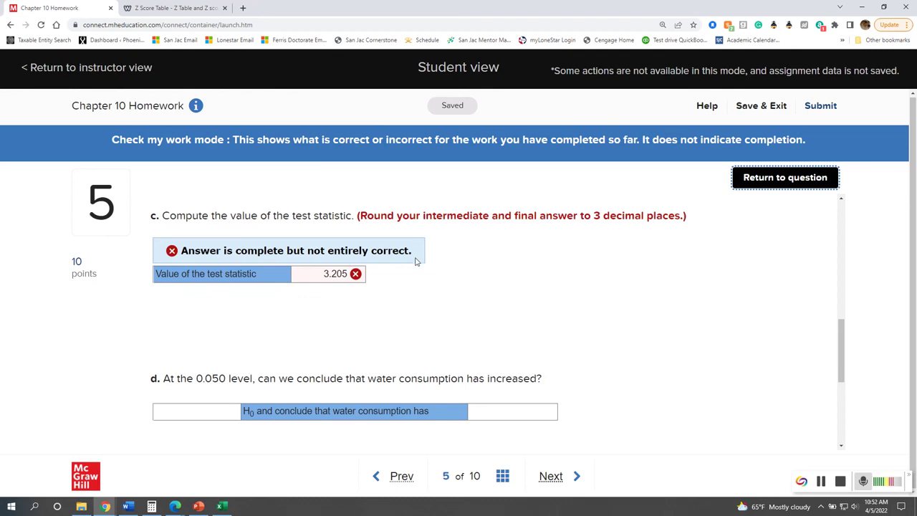
# - Switch to Excel to look up the standard deviation in cell I8, and in Calculator enter the mean difference (1.68 − 1.46)
pyautogui.click(224, 508)
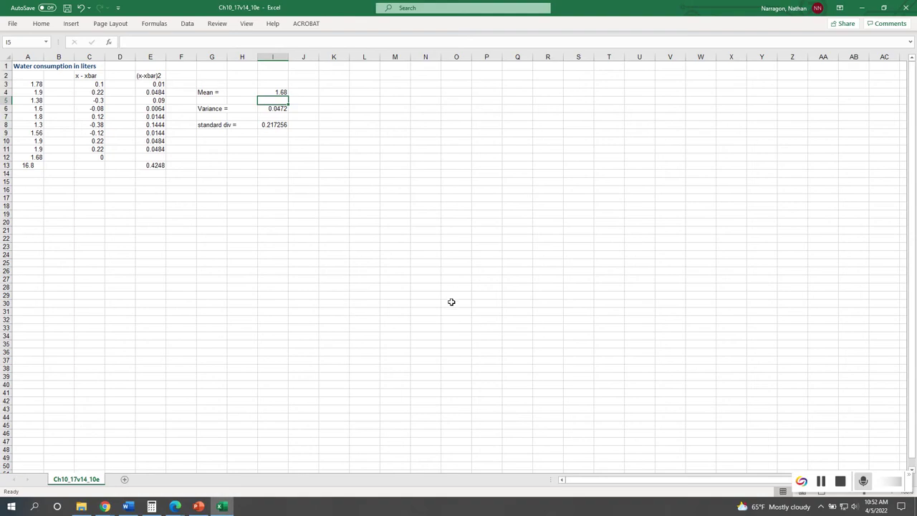
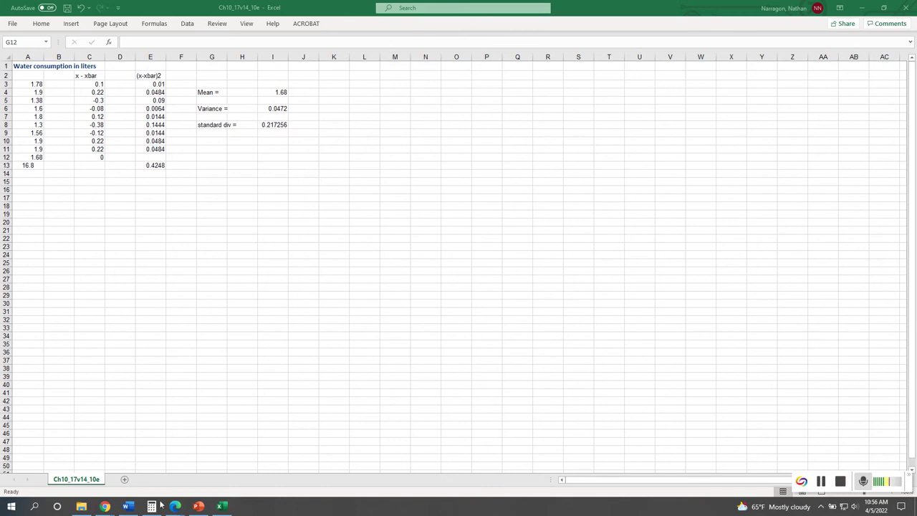
pyautogui.click(269, 125)
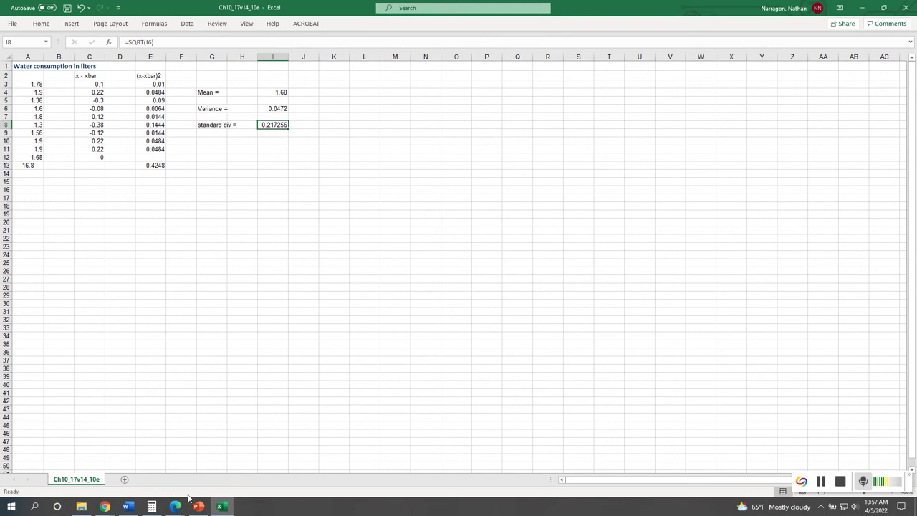
pyautogui.click(152, 506)
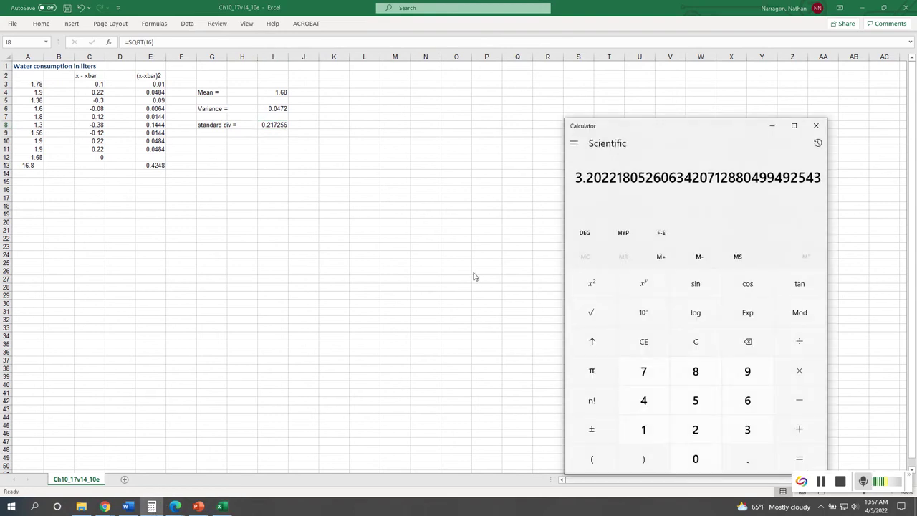
pyautogui.write('1.')
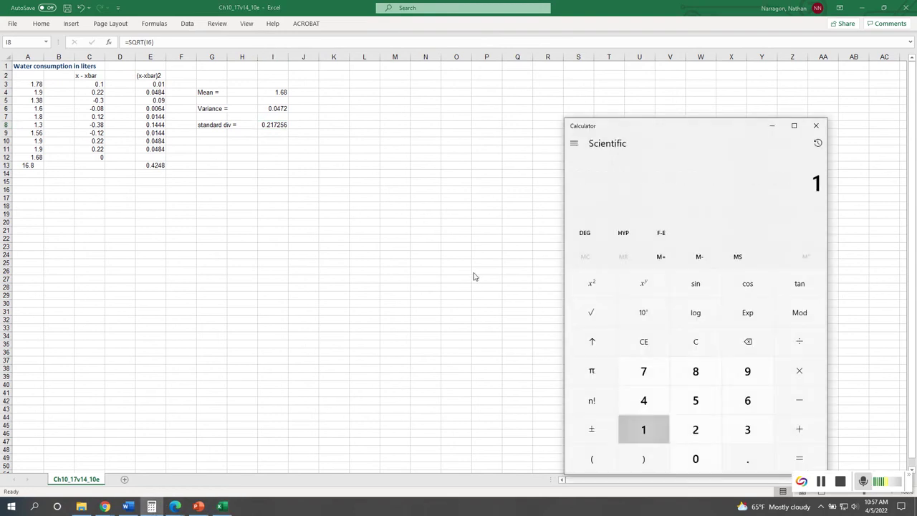
pyautogui.press('BackSpace')
pyautogui.press('BackSpace')
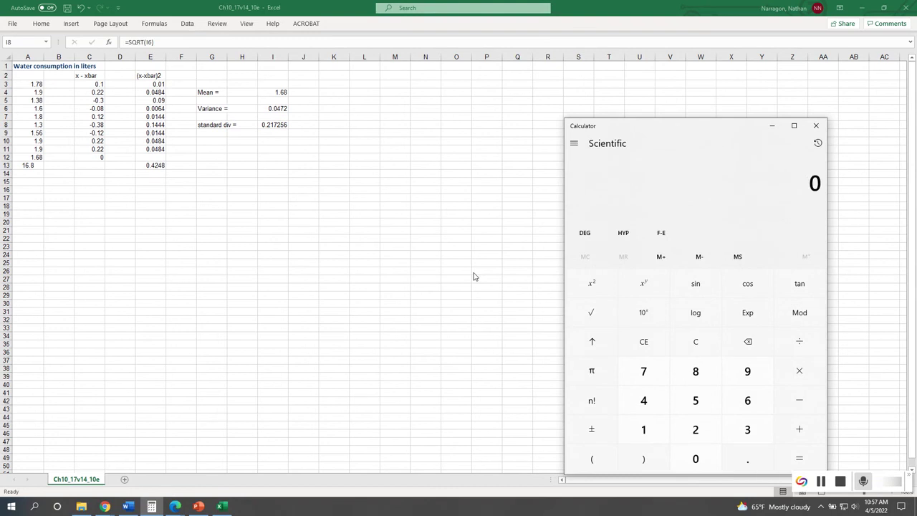
pyautogui.write('(1.63')
pyautogui.press('BackSpace')
pyautogui.write('8-')
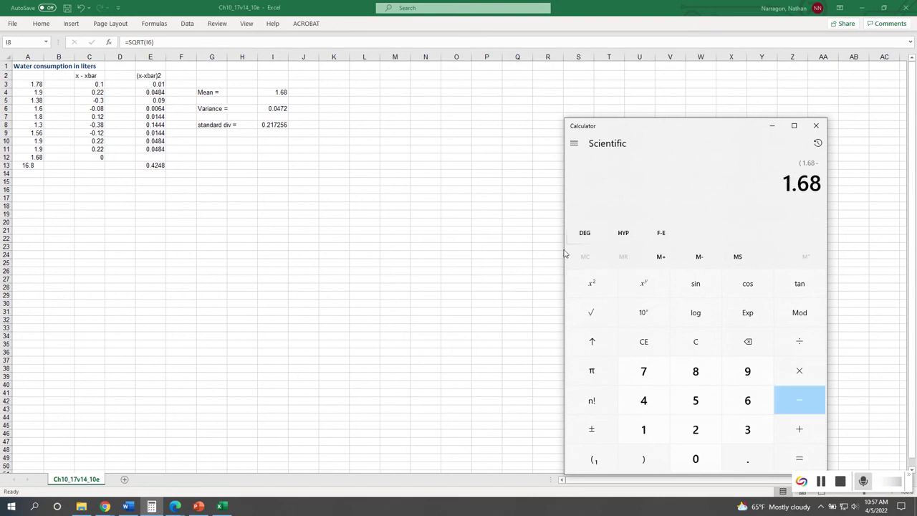
pyautogui.write('1.46')
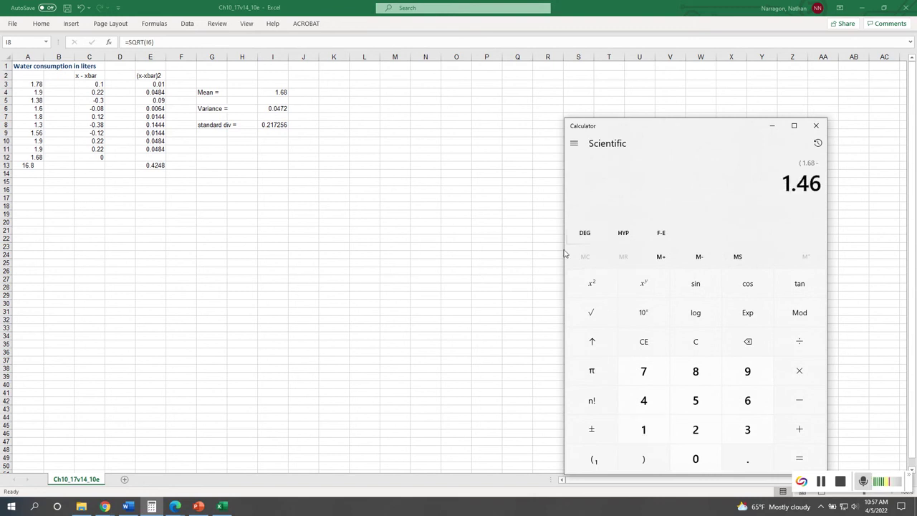
pyautogui.write(')')
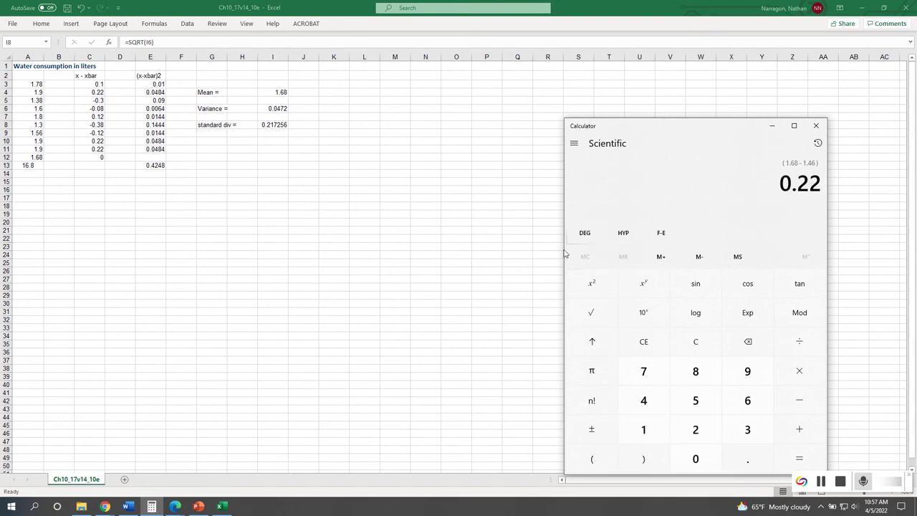
# - Divide the mean difference by (0.217256 ÷ √10), using the unrounded standard deviation from the worksheet
pyautogui.write('+(.')
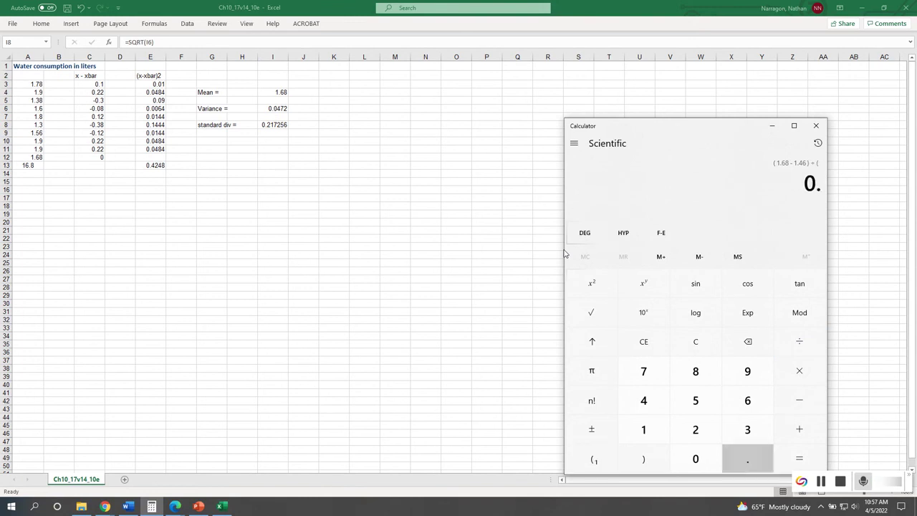
pyautogui.write('217256')
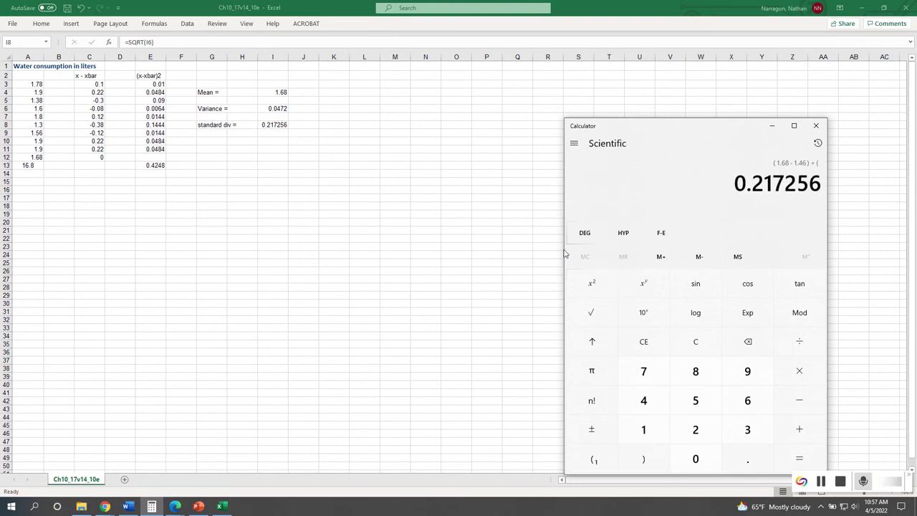
pyautogui.press('+')
pyautogui.write('10')
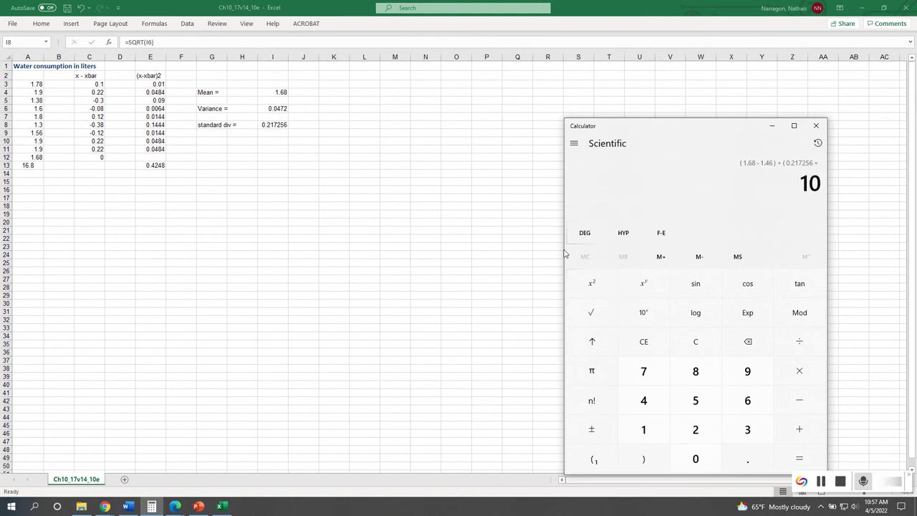
pyautogui.click(598, 311)
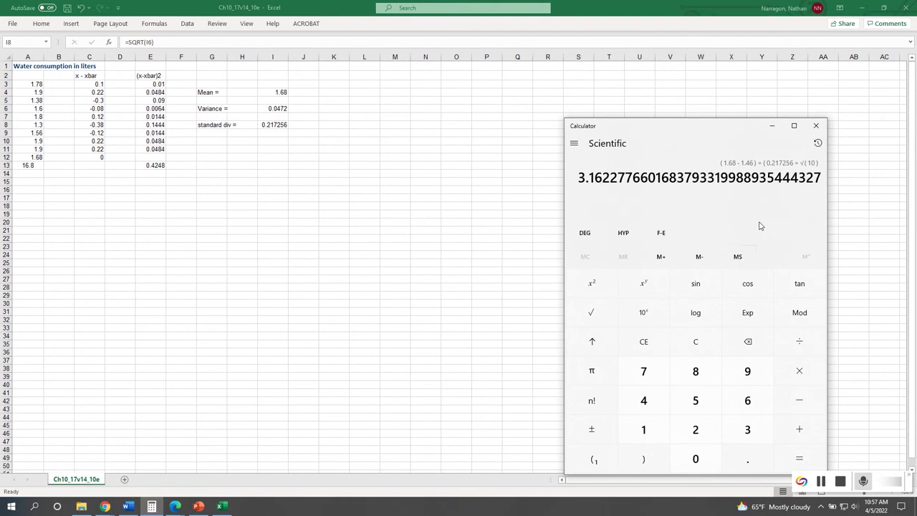
pyautogui.press(')')
pyautogui.press('Return')
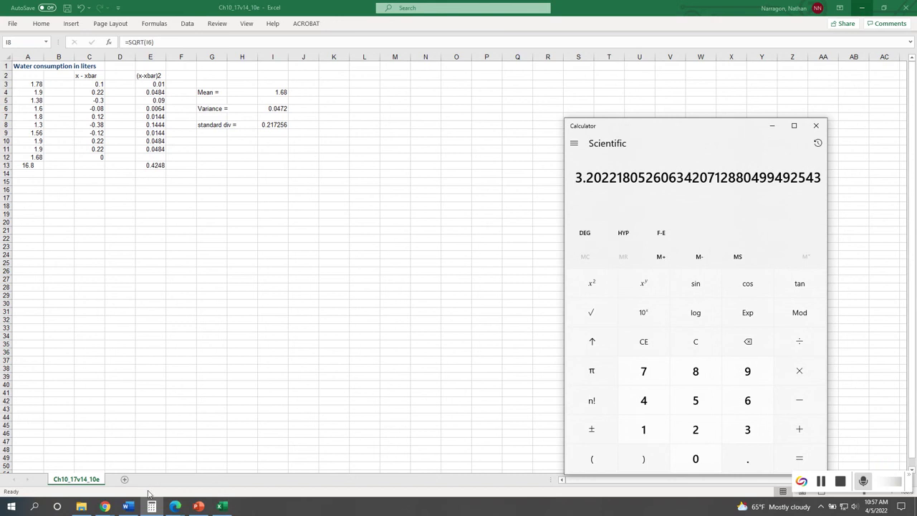
# - Switch to the Chapter 10 Homework page in Chrome and compare part c's test statistic with the recalculated value
pyautogui.moveTo(105, 504)
pyautogui.click(54, 459)
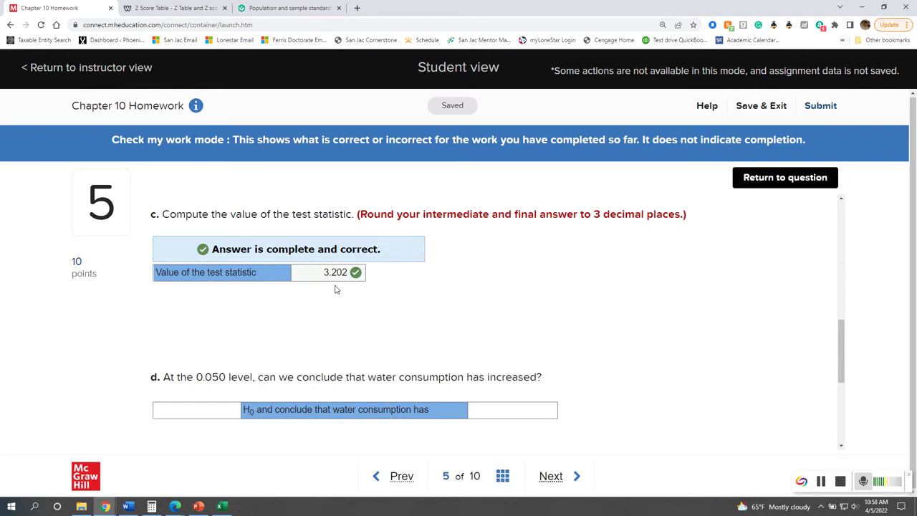
# - Switch to the Excel water consumption worksheet and insert the statistical function STDEV.S in cell G15
pyautogui.click(223, 506)
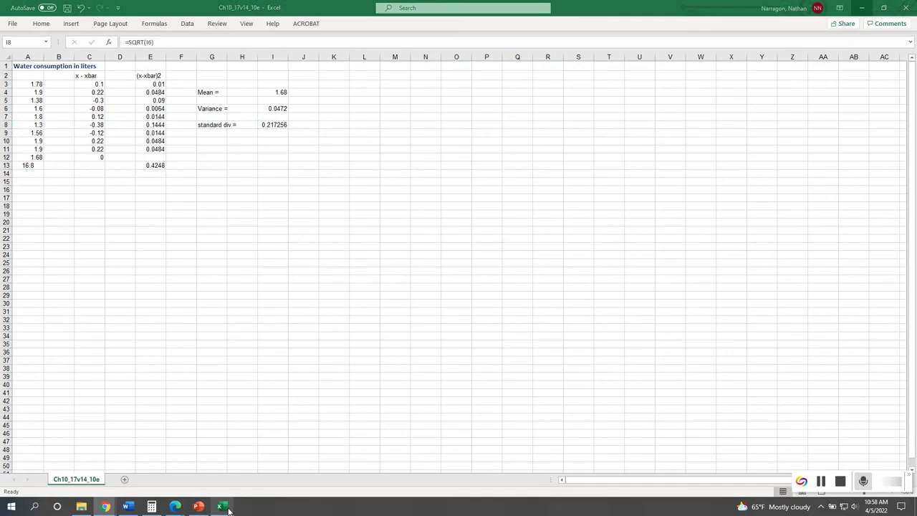
pyautogui.click(164, 229)
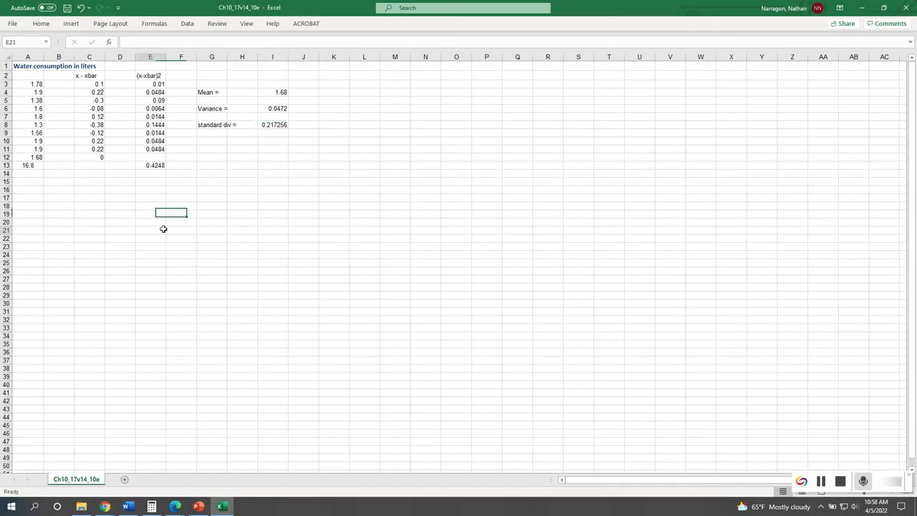
pyautogui.click(255, 181)
pyautogui.click(214, 181)
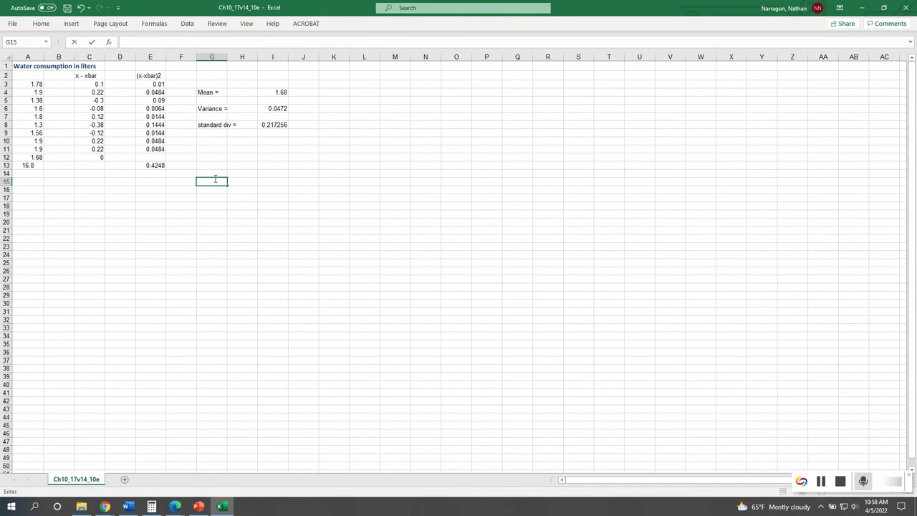
pyautogui.click(154, 23)
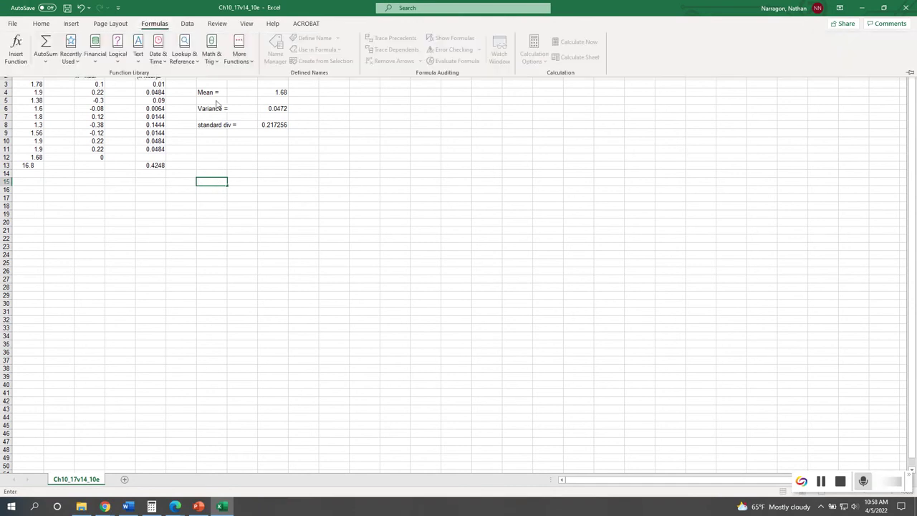
pyautogui.click(244, 63)
pyautogui.moveTo(263, 76)
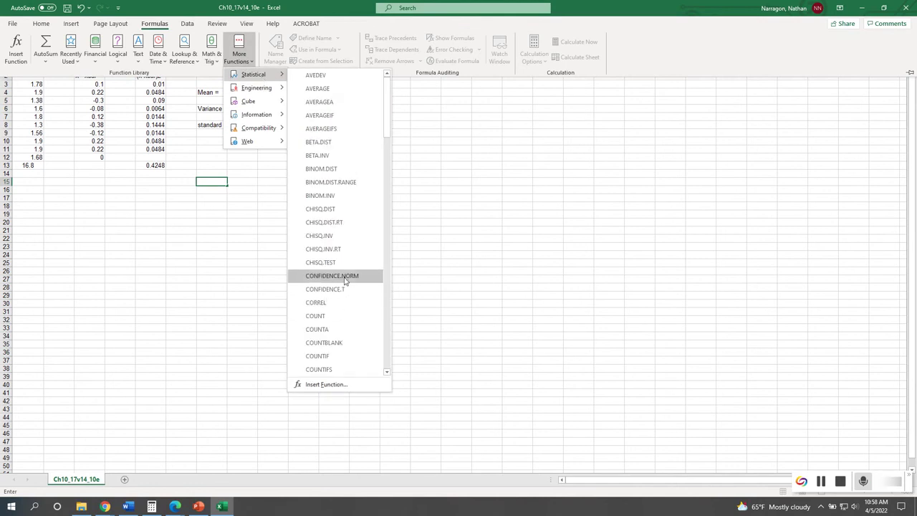
pyautogui.scroll(-20, 353, 310)
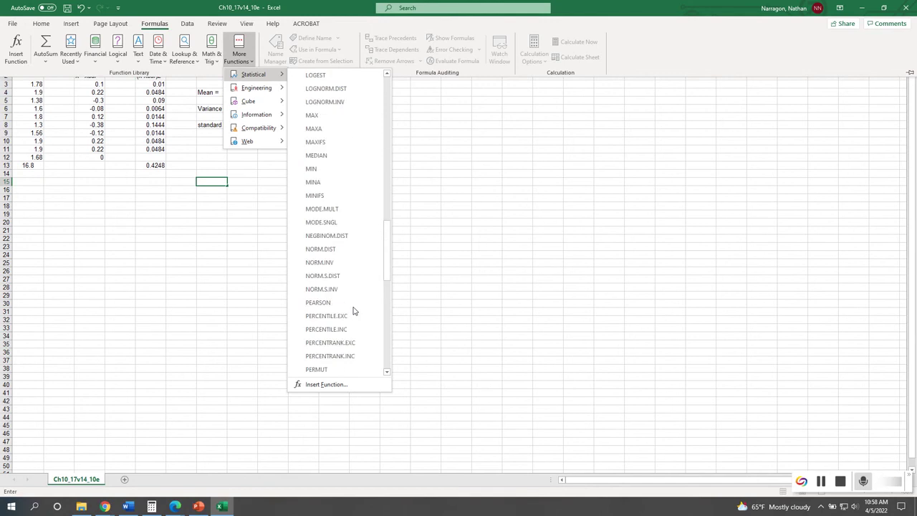
pyautogui.scroll(-5, 354, 310)
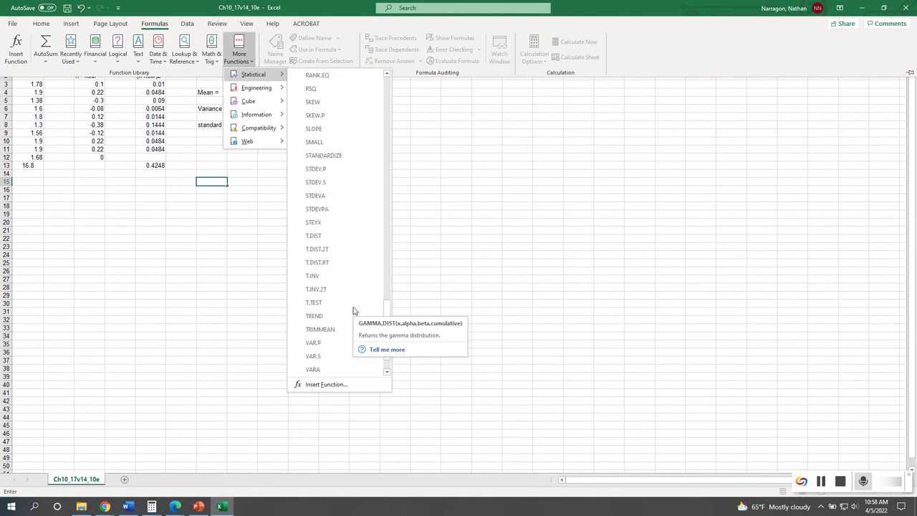
pyautogui.click(316, 182)
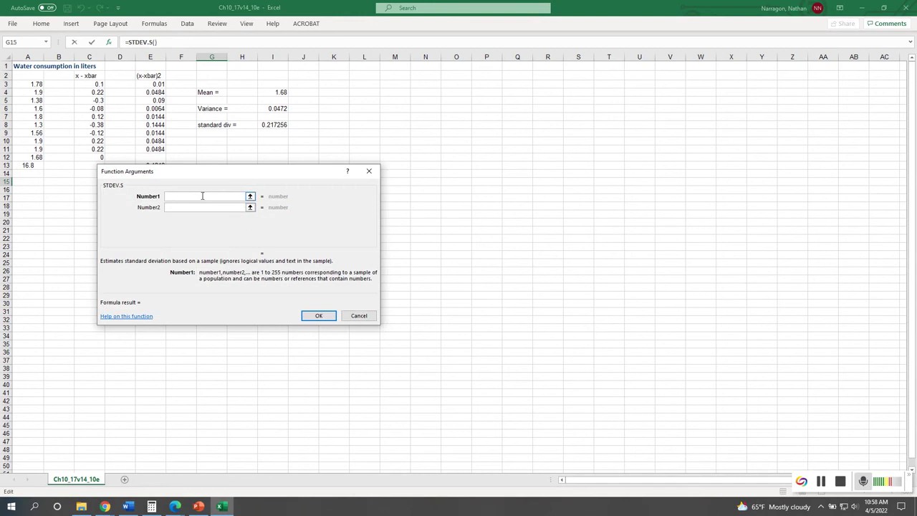
# - Use the water consumption data in A3:A12 as the function's first argument and enter the formula in G15
pyautogui.moveTo(28, 84); pyautogui.dragTo(27, 156)
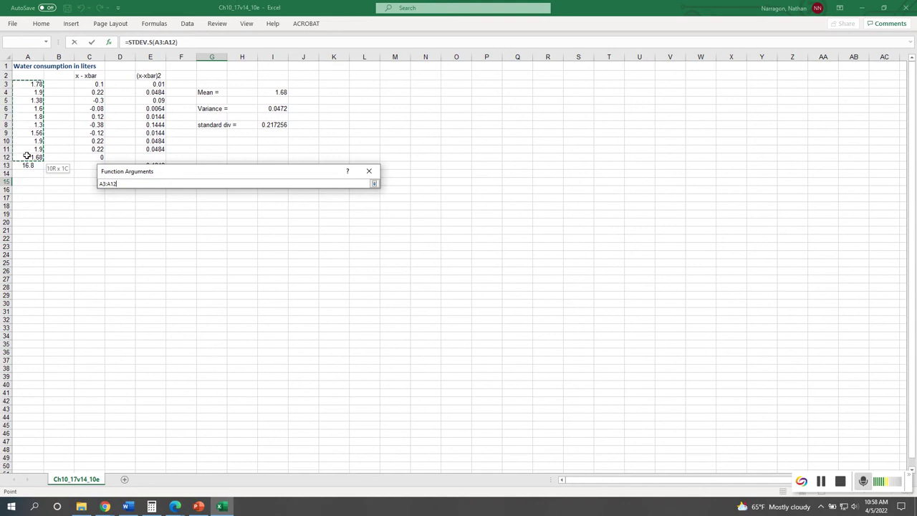
pyautogui.moveTo(26, 156); pyautogui.dragTo(27, 156)
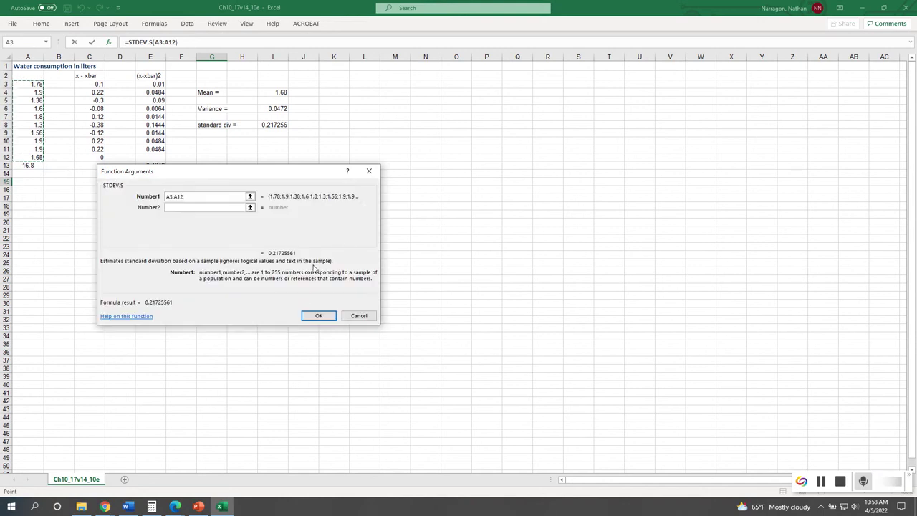
pyautogui.click(316, 318)
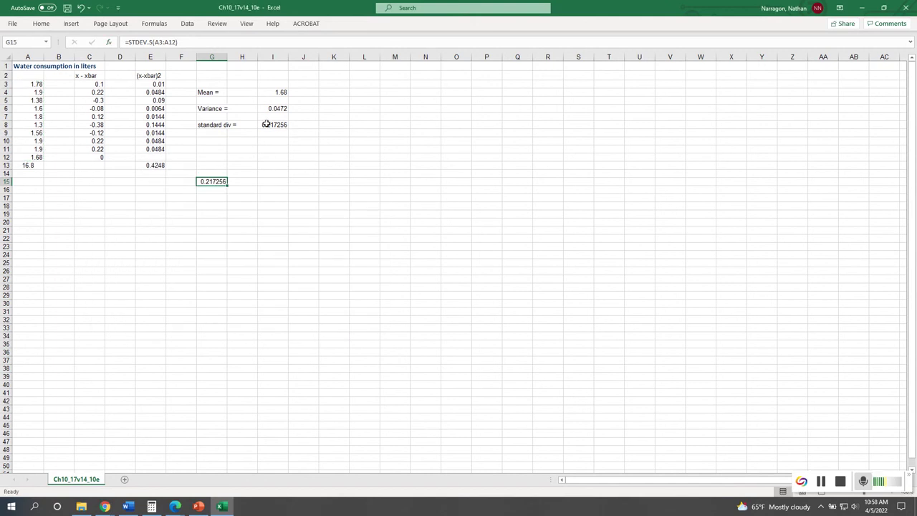
# - Compare the STDEV.S result in G15 with the manually computed standard deviation in I8
pyautogui.click(289, 126)
pyautogui.click(205, 183)
pyautogui.click(260, 127)
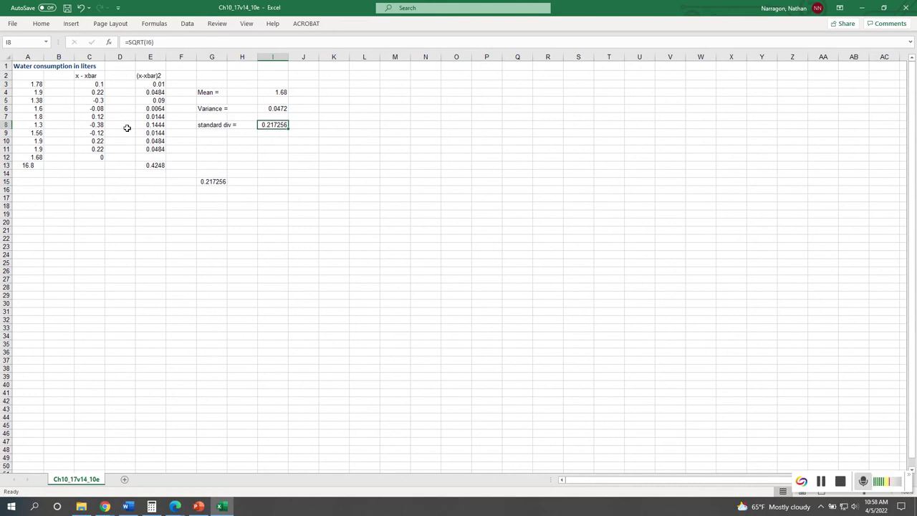
pyautogui.click(220, 182)
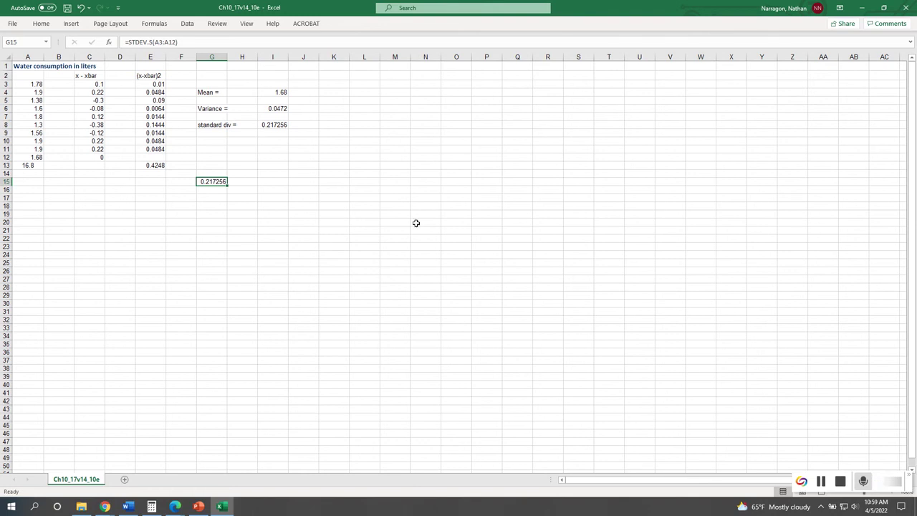
# - Switch back to the Chapter 10 Homework page and compare part c's test statistic with part b's decision rule
pyautogui.click(865, 8)
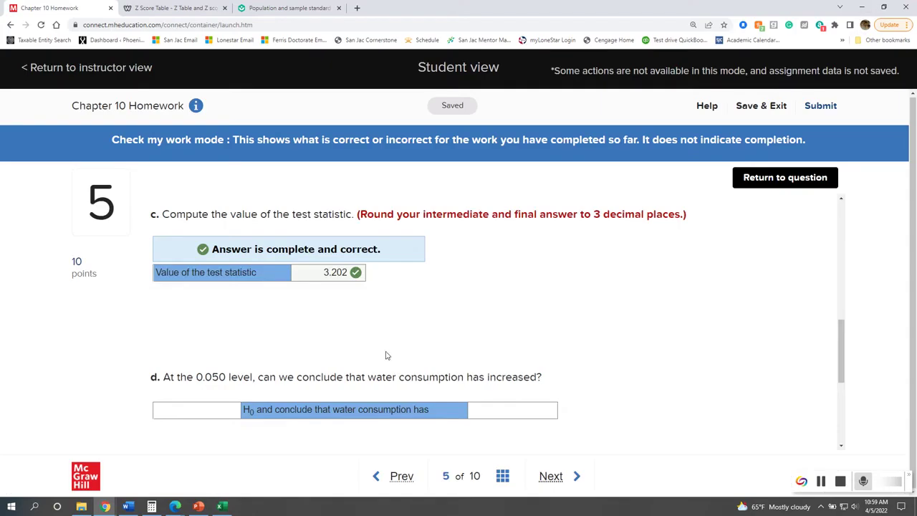
pyautogui.scroll(-2, 409, 334)
pyautogui.scroll(4, 409, 334)
pyautogui.scroll(1, 409, 335)
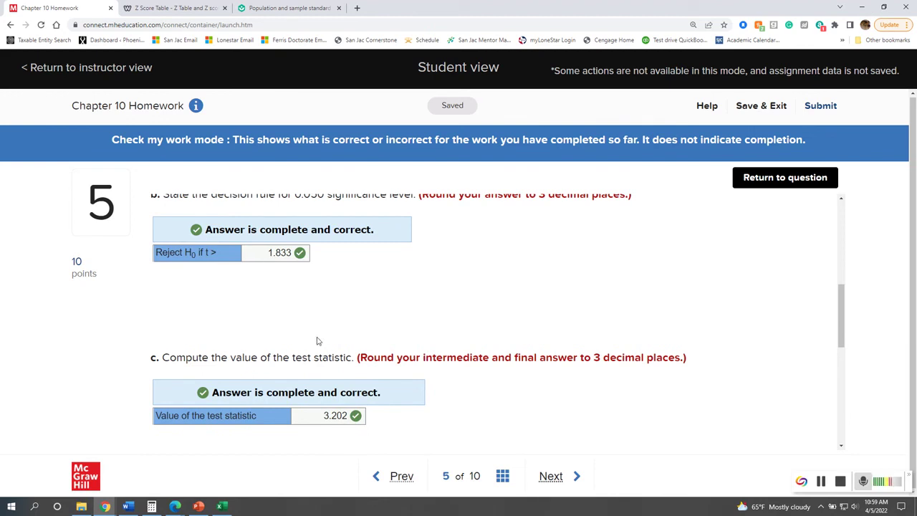
pyautogui.scroll(-1, 318, 341)
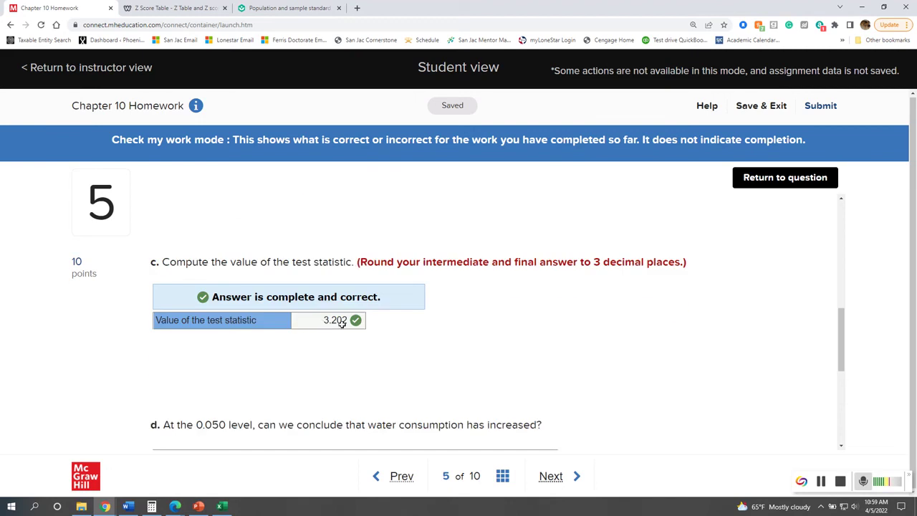
pyautogui.scroll(-2, 328, 377)
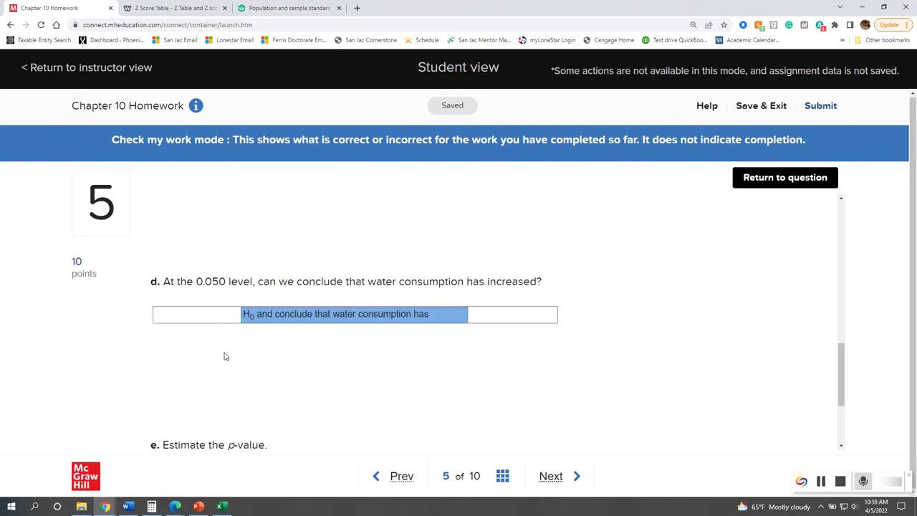
# - Return to question 5 from check mode and set the decision on H0 in part d to Reject
pyautogui.click(210, 318)
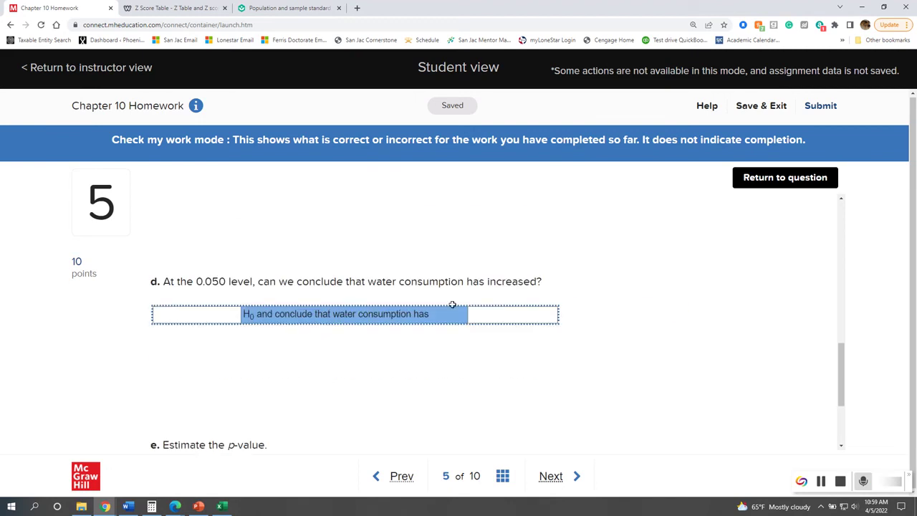
pyautogui.click(768, 179)
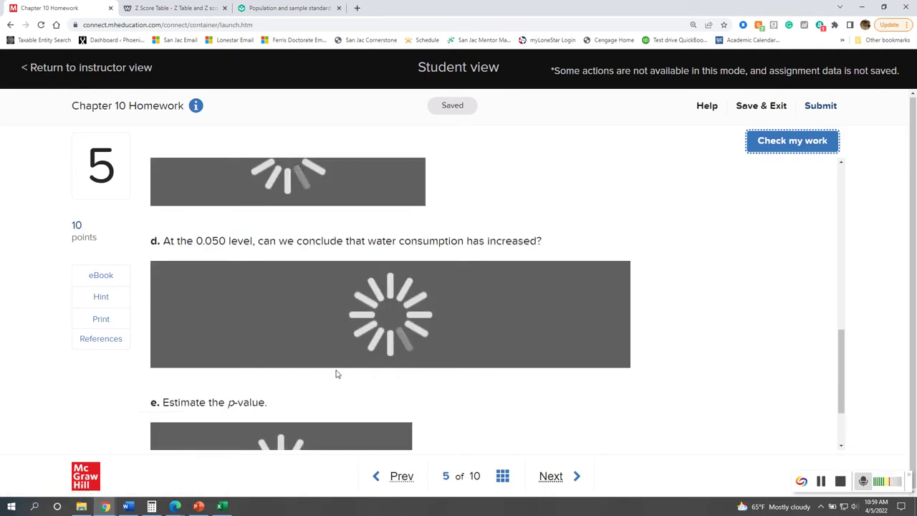
pyautogui.scroll(-1, 336, 374)
pyautogui.scroll(1, 231, 231)
pyautogui.click(222, 203)
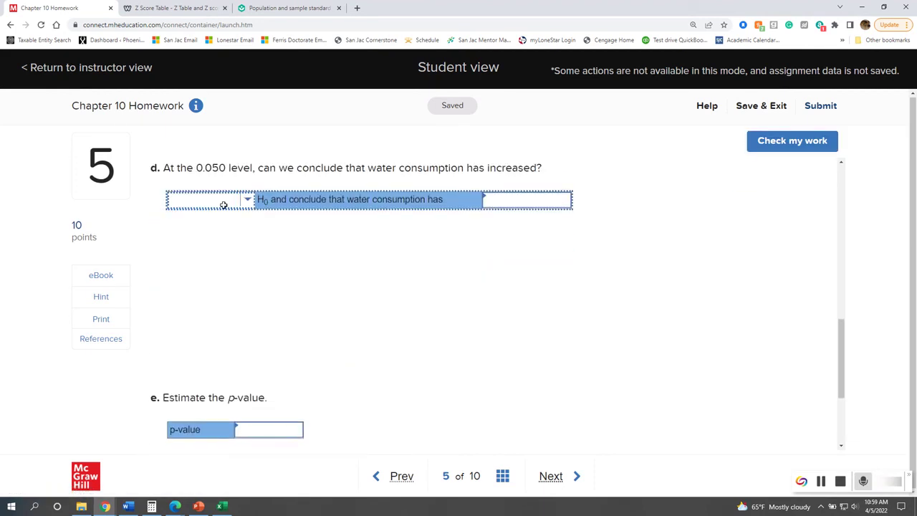
pyautogui.click(249, 200)
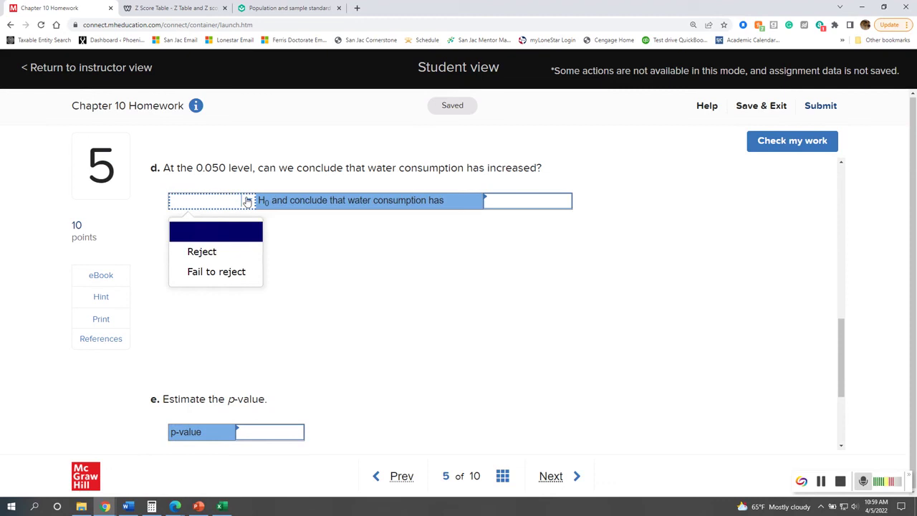
pyautogui.click(230, 254)
# - Check the decision rule against the test statistic and complete part d's water consumption conclusion with "increased."
pyautogui.scroll(6, 308, 308)
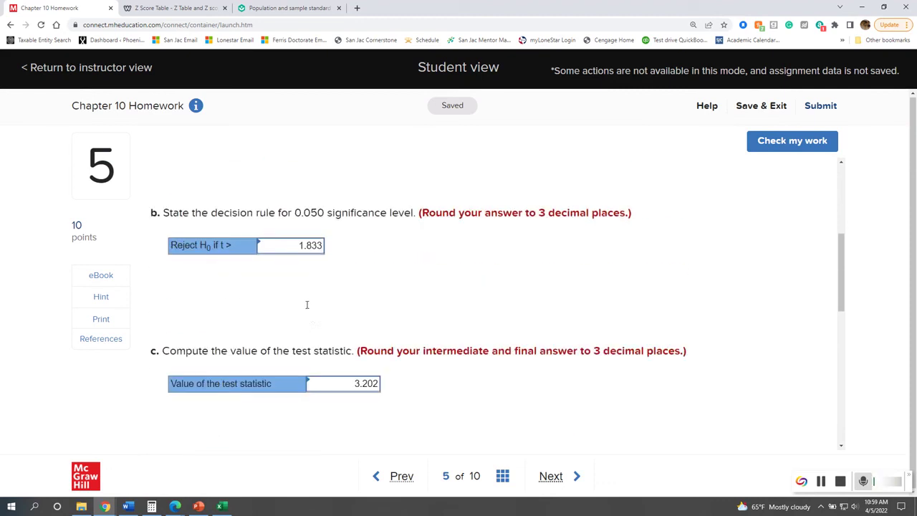
pyautogui.scroll(-1, 305, 303)
pyautogui.scroll(-4, 311, 330)
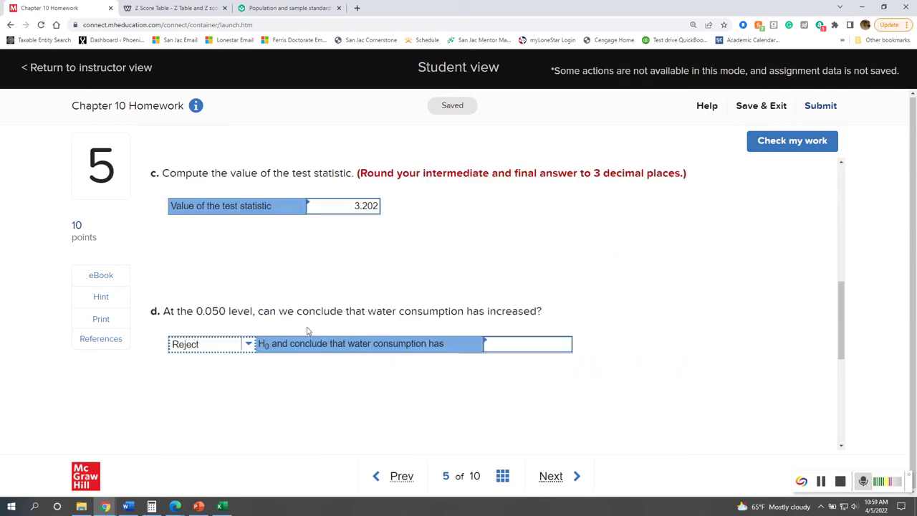
pyautogui.click(522, 347)
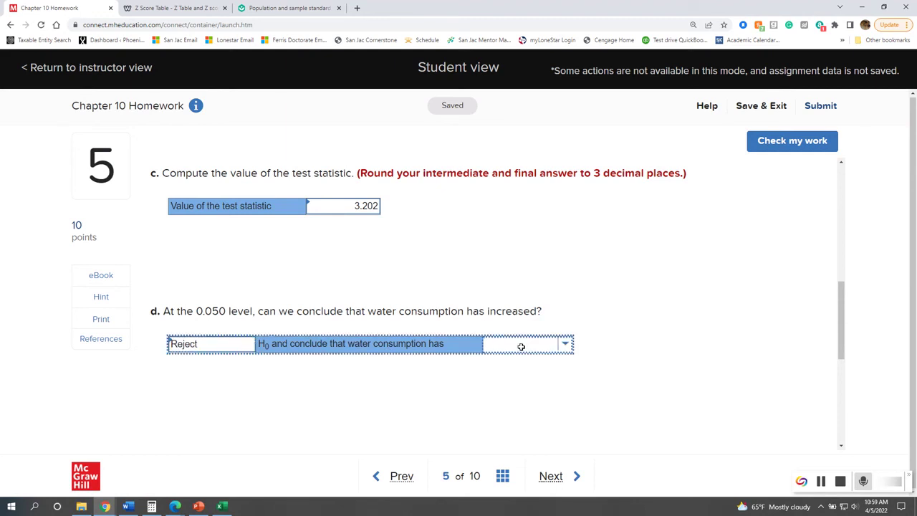
pyautogui.click(565, 345)
pyautogui.click(548, 394)
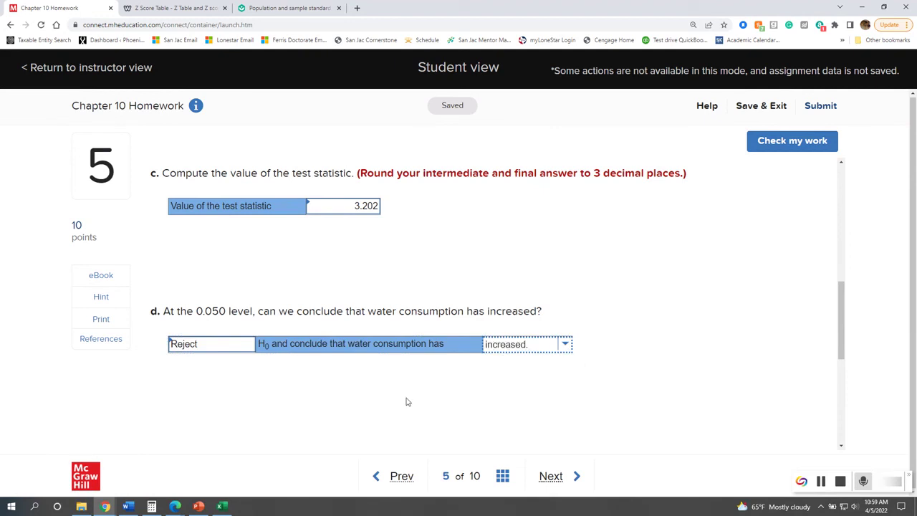
# - Check the work on question 5 and review the feedback for part d
pyautogui.click(785, 146)
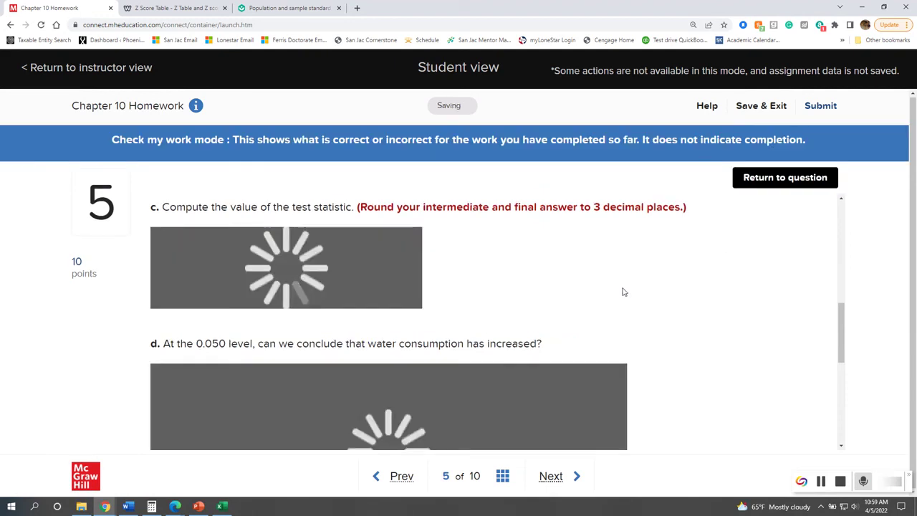
pyautogui.scroll(-2, 623, 291)
pyautogui.scroll(-2, 623, 291)
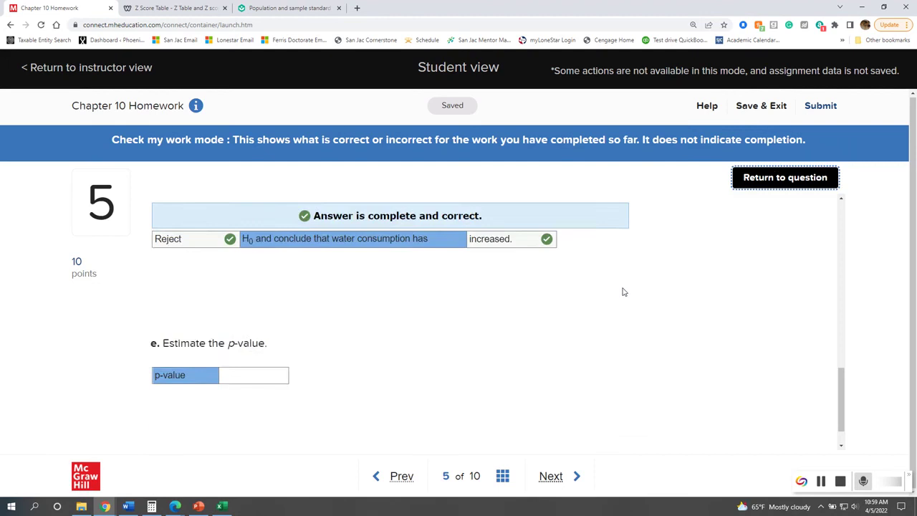
# - Return to question 5, read part e on estimating the p-value, and review the answers in parts b to d
pyautogui.click(774, 179)
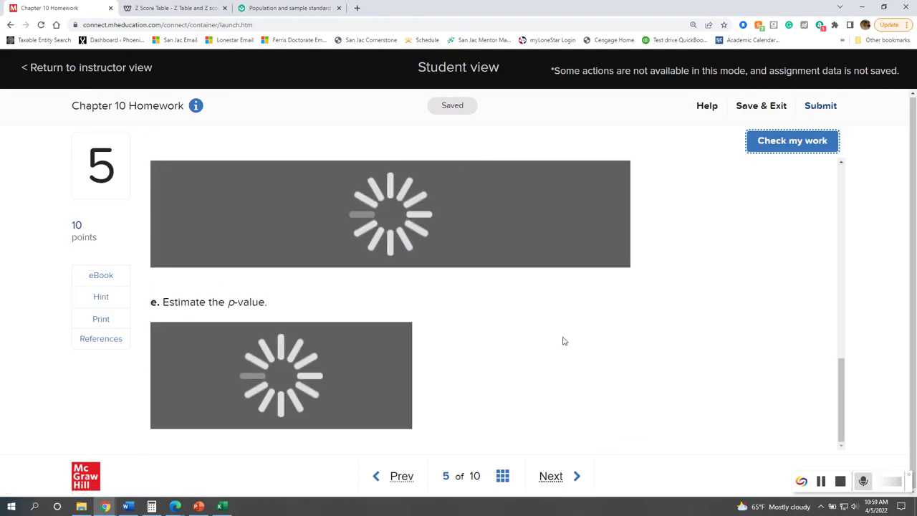
pyautogui.scroll(-1, 561, 339)
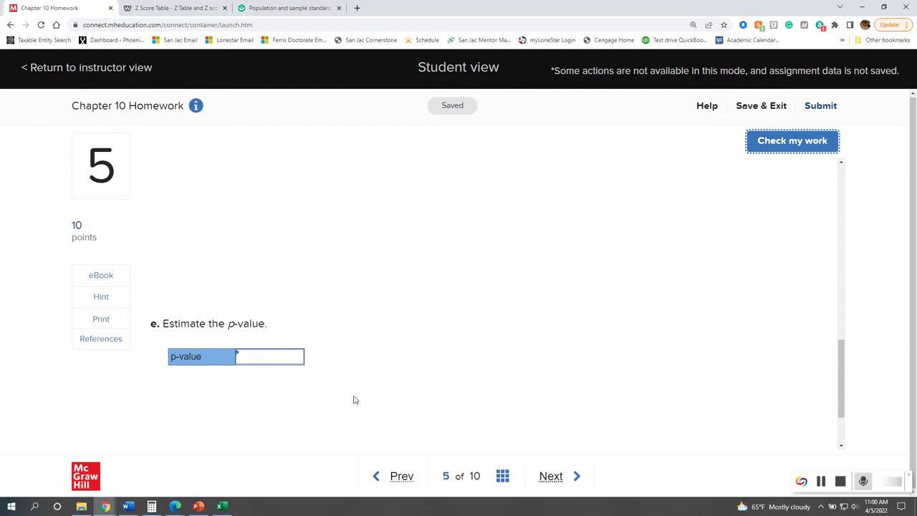
pyautogui.scroll(2, 349, 370)
pyautogui.scroll(4, 349, 370)
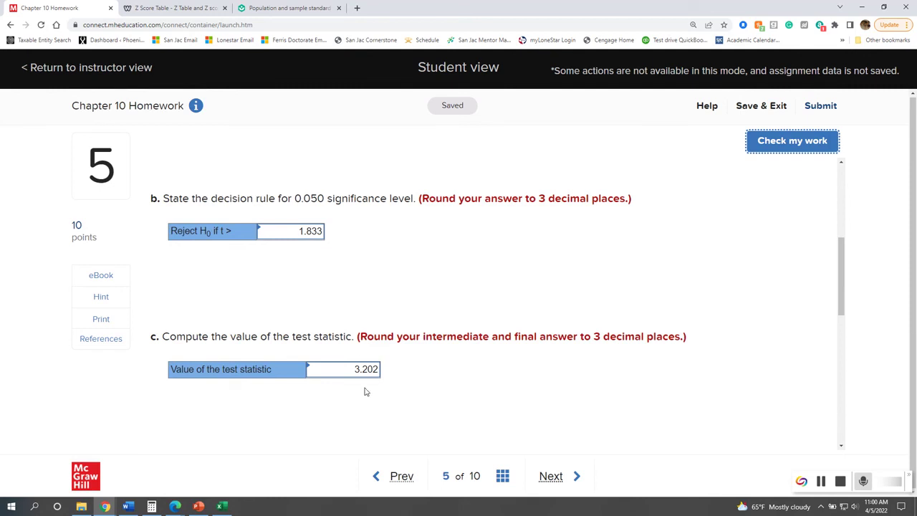
pyautogui.scroll(-1, 365, 391)
pyautogui.scroll(-1, 364, 391)
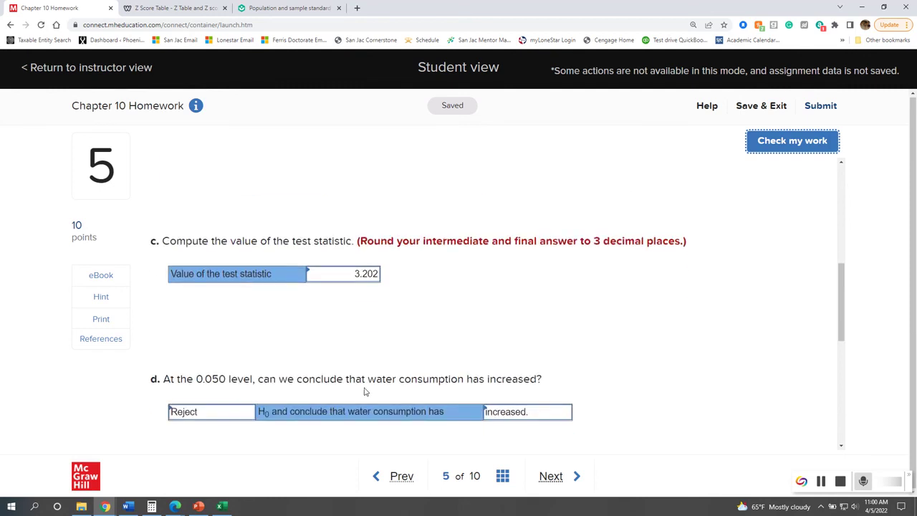
pyautogui.scroll(-1, 364, 391)
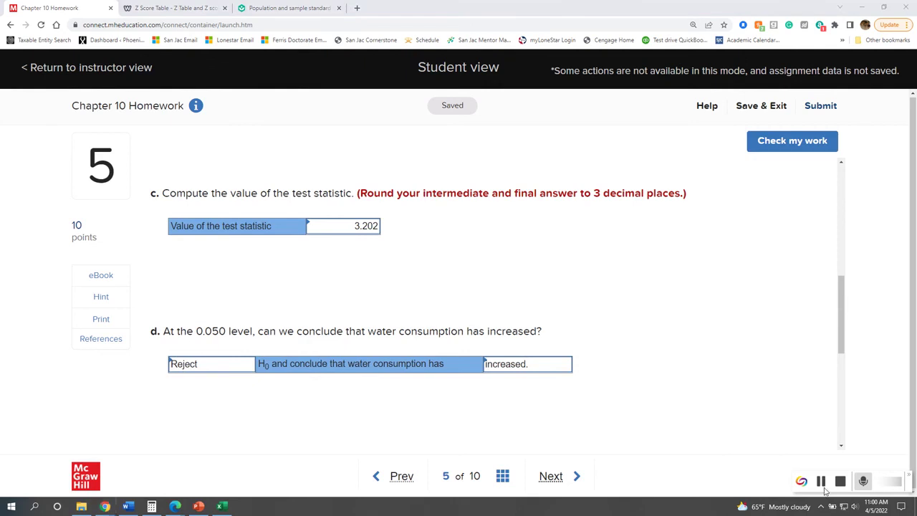
pyautogui.click(821, 481)
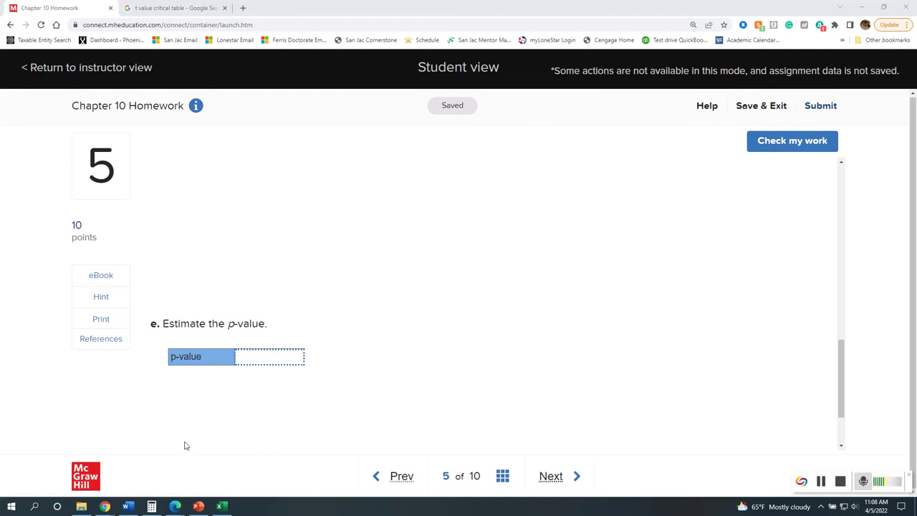
# - Switch to the Student's t-distribution table and compare its df 9 row with the sample size and test statistic in question 5
pyautogui.moveTo(105, 506)
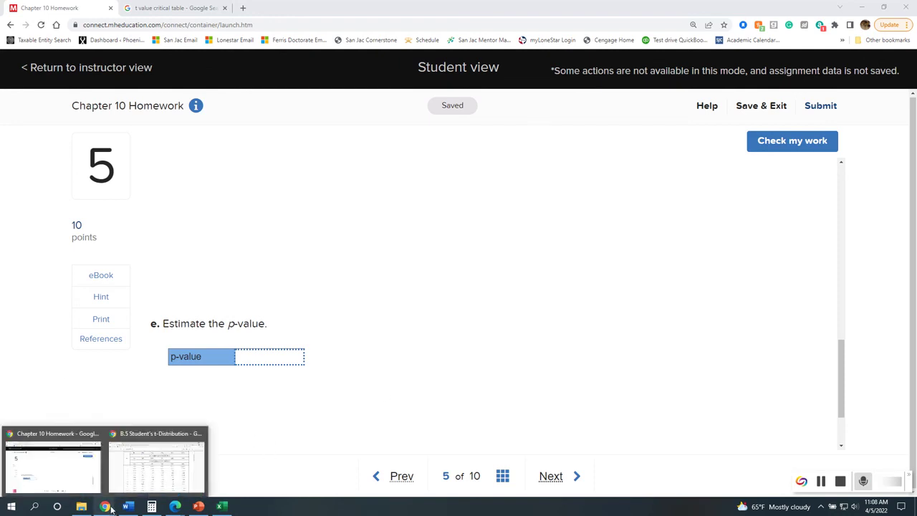
pyautogui.click(156, 480)
pyautogui.scroll(3, 444, 387)
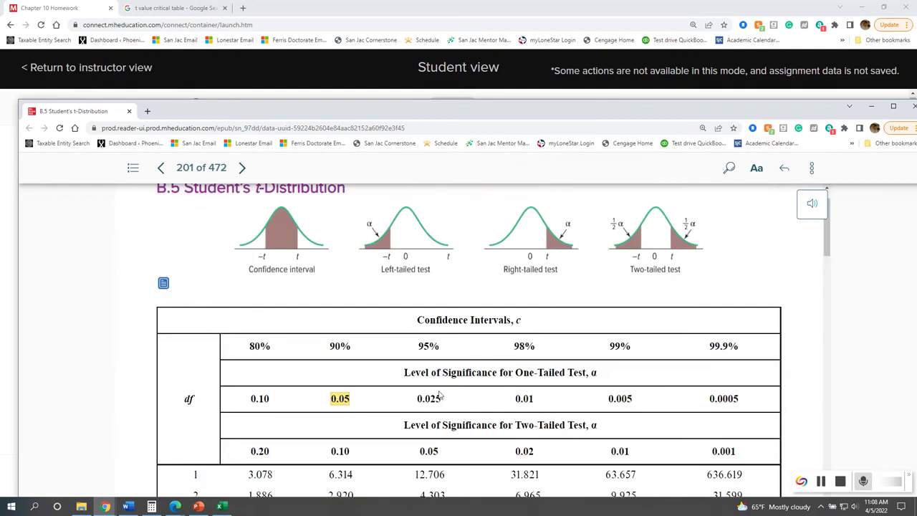
pyautogui.scroll(-4, 473, 369)
pyautogui.scroll(-1, 472, 371)
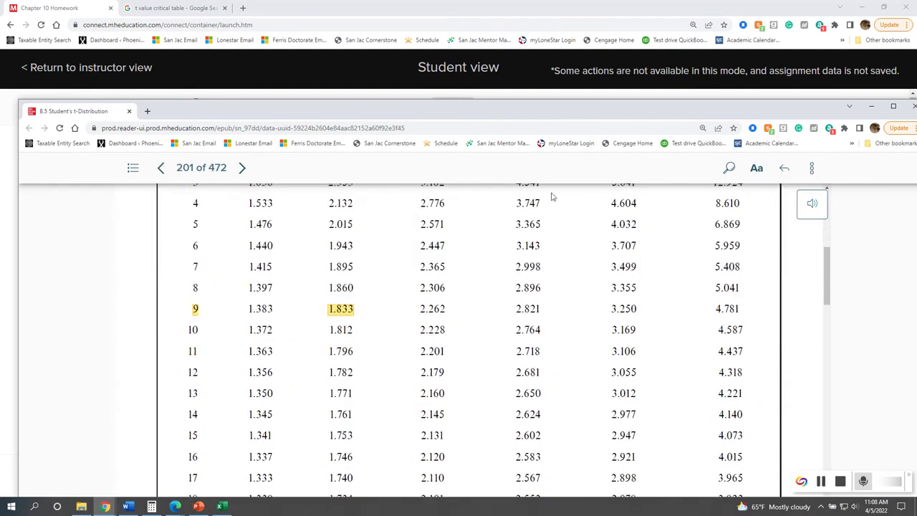
pyautogui.moveTo(575, 115); pyautogui.dragTo(557, 367)
pyautogui.scroll(5, 515, 271)
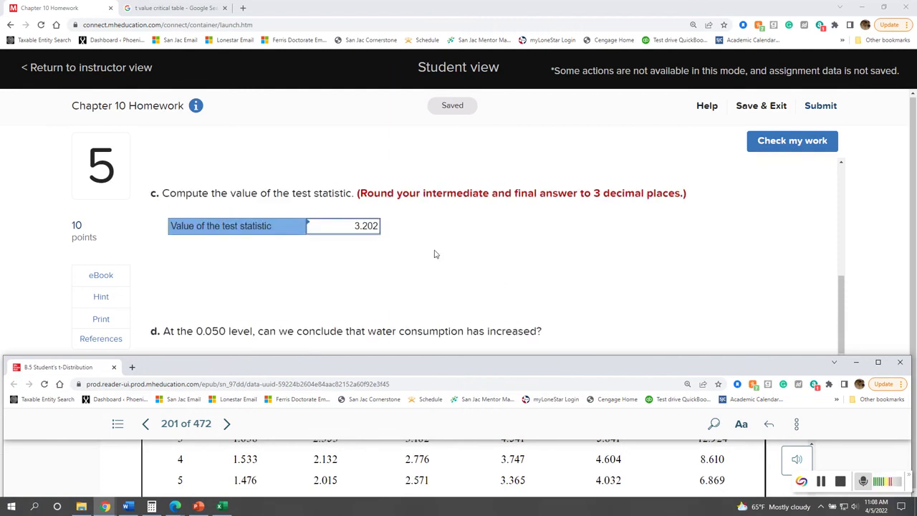
pyautogui.scroll(2, 434, 253)
pyautogui.scroll(3, 434, 254)
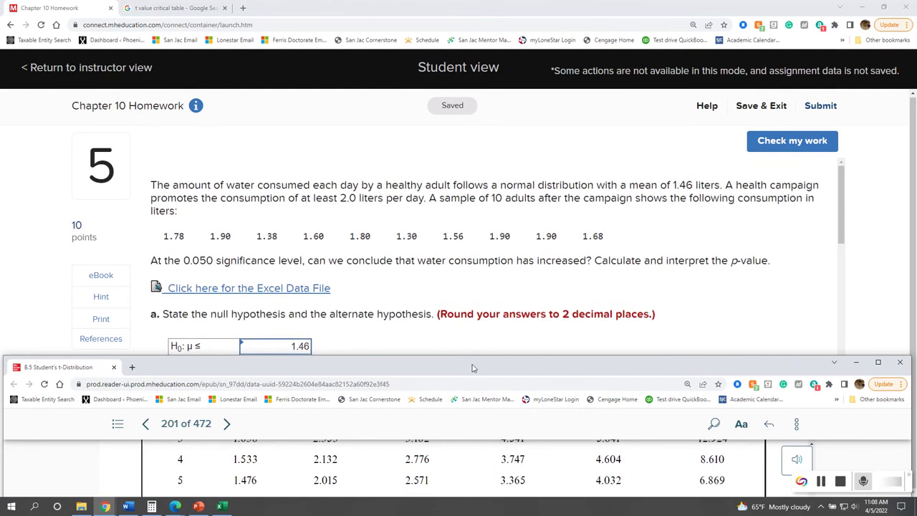
pyautogui.moveTo(475, 369); pyautogui.dragTo(473, 119)
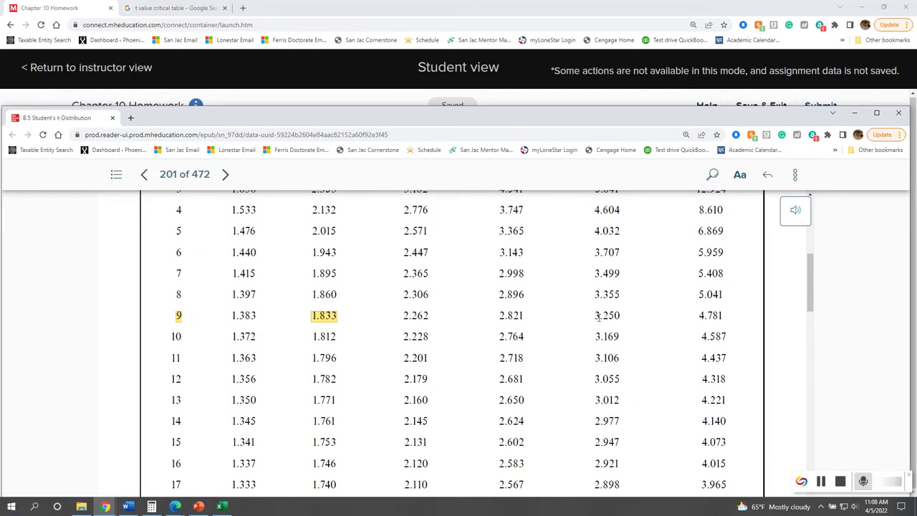
# - Highlight the critical value 3.250 in the df 9 row of the t table in yellow
pyautogui.moveTo(593, 316); pyautogui.dragTo(621, 315)
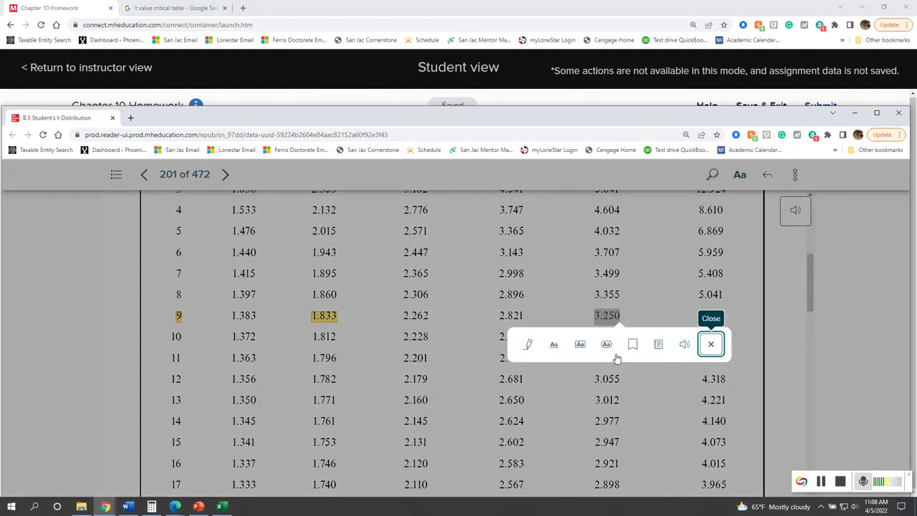
pyautogui.click(534, 347)
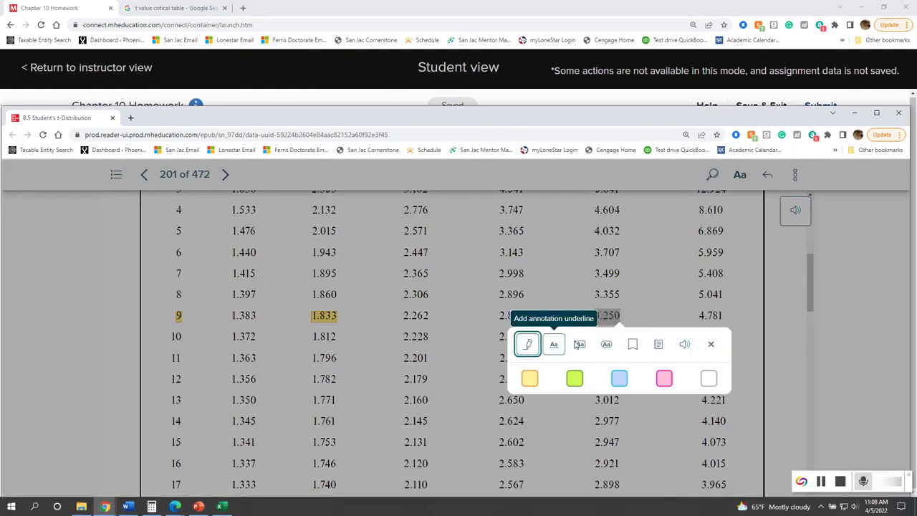
pyautogui.click(530, 377)
pyautogui.click(552, 318)
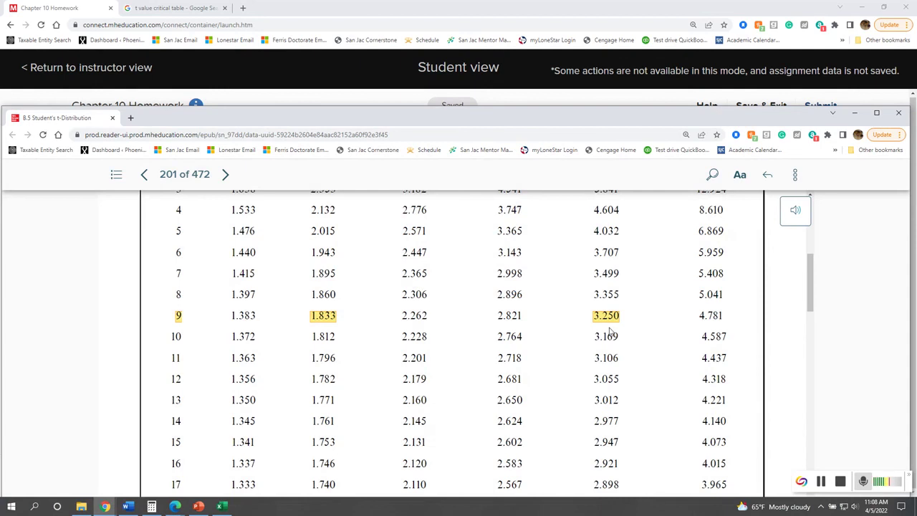
# - Highlight the 0.005 one-tailed significance level in the t table's header in green
pyautogui.scroll(2, 589, 373)
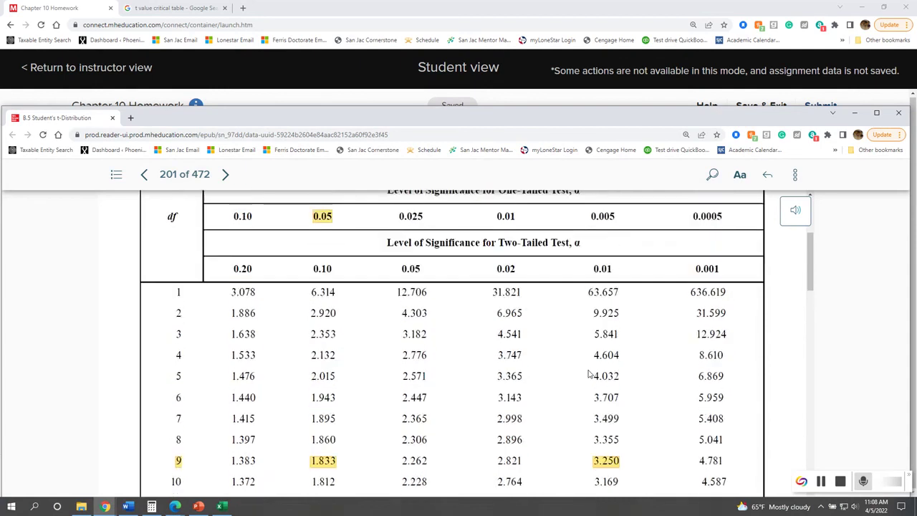
pyautogui.scroll(1, 589, 374)
pyautogui.moveTo(587, 264); pyautogui.dragTo(615, 263)
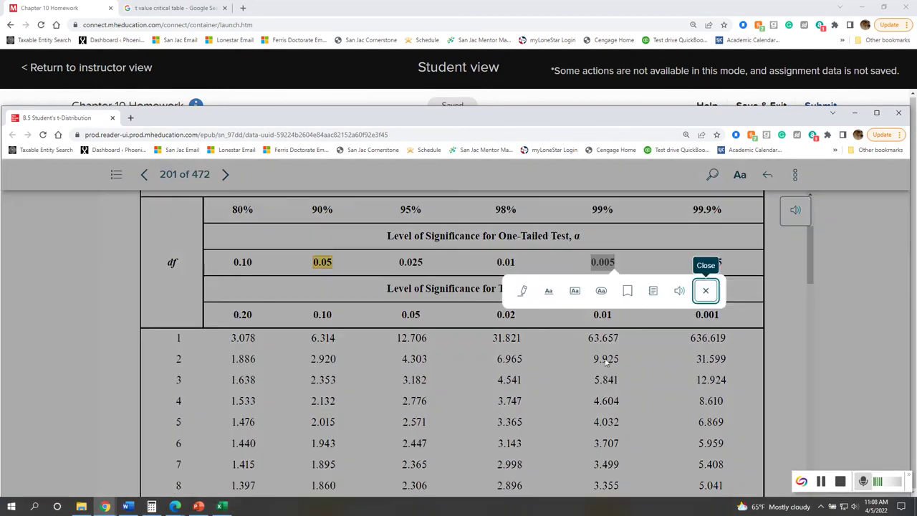
pyautogui.click(523, 290)
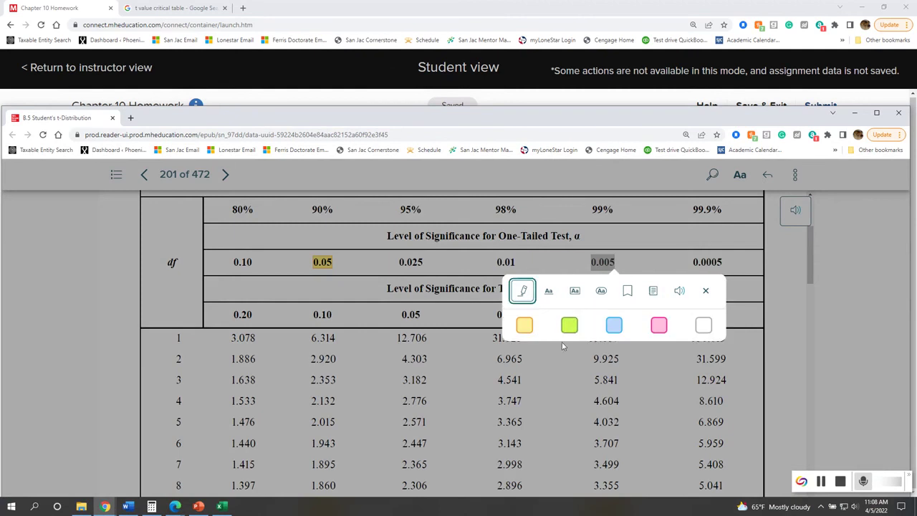
pyautogui.click(569, 324)
pyautogui.click(650, 269)
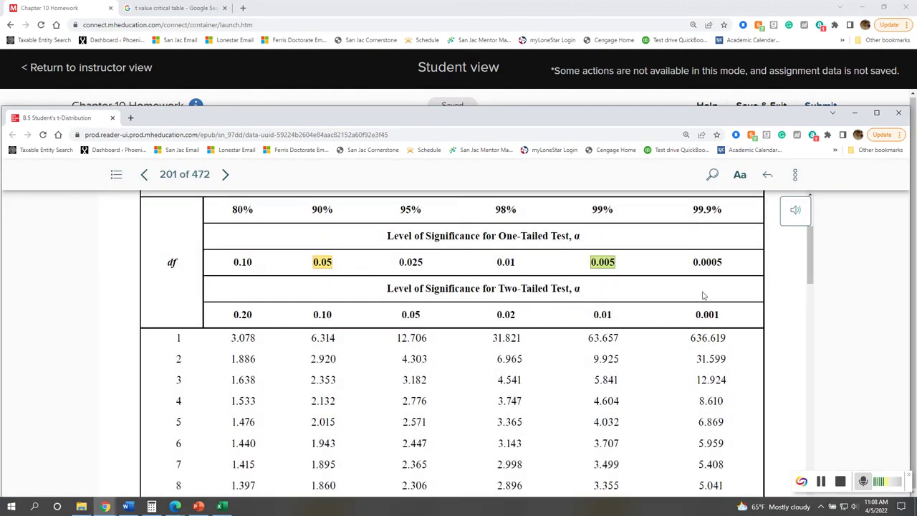
# - Return to question 5 of the homework, set part e's p-value to .0050, and check the work
pyautogui.click(855, 112)
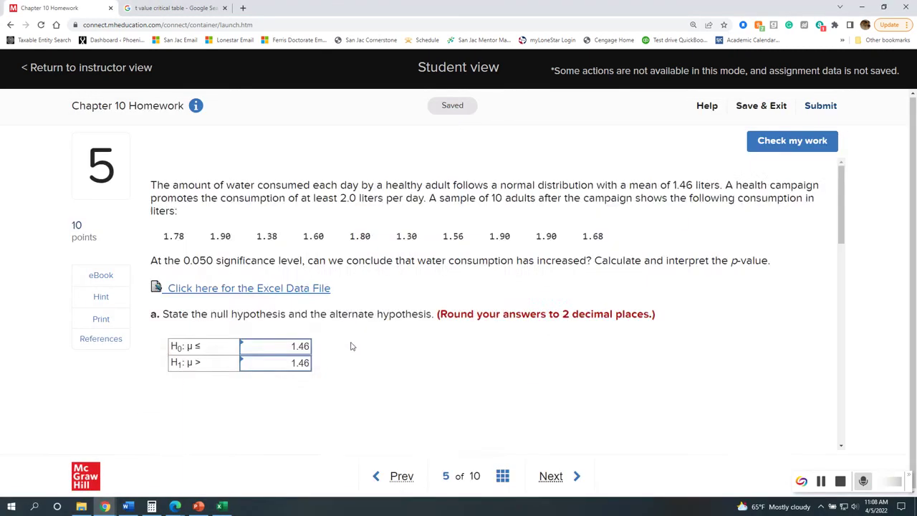
pyautogui.scroll(-5, 375, 359)
pyautogui.scroll(-3, 340, 376)
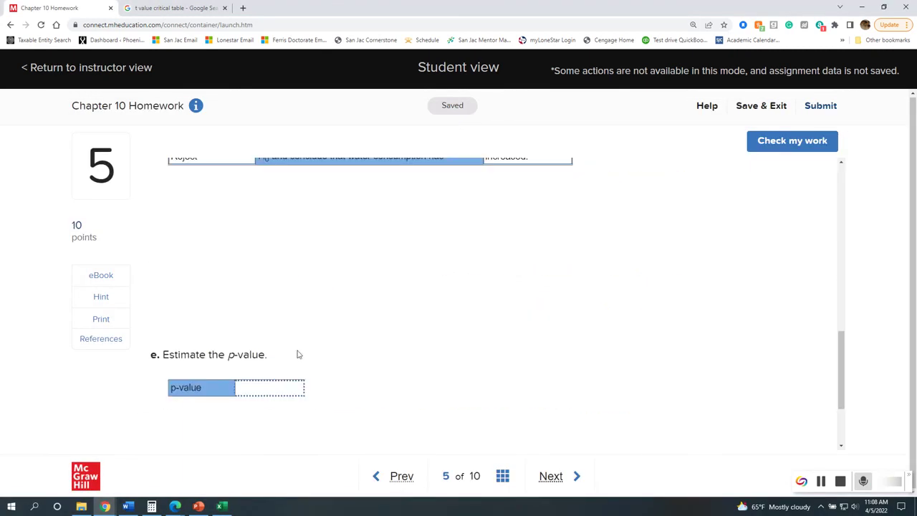
pyautogui.click(270, 387)
pyautogui.write('.0050')
pyautogui.click(460, 348)
pyautogui.click(764, 146)
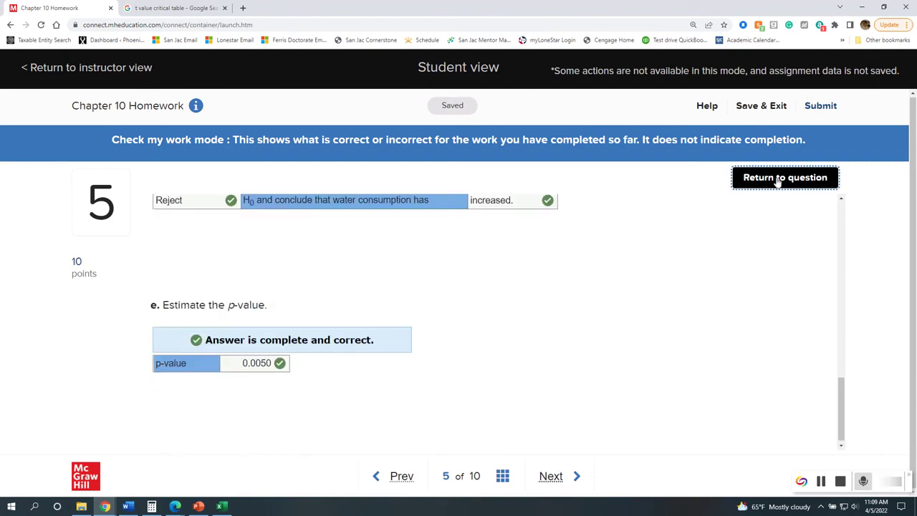
# - Leave check mode for question 5 and review the answers from part b through part e
pyautogui.click(778, 179)
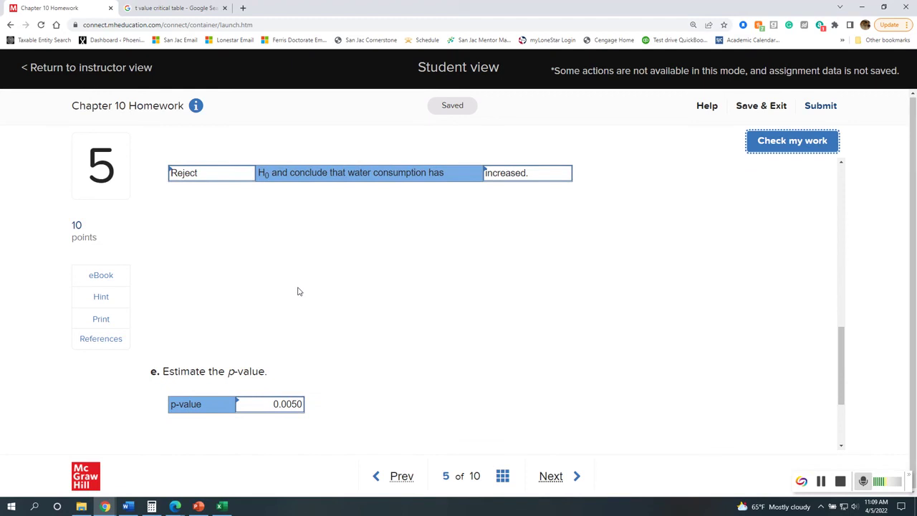
pyautogui.scroll(10, 299, 291)
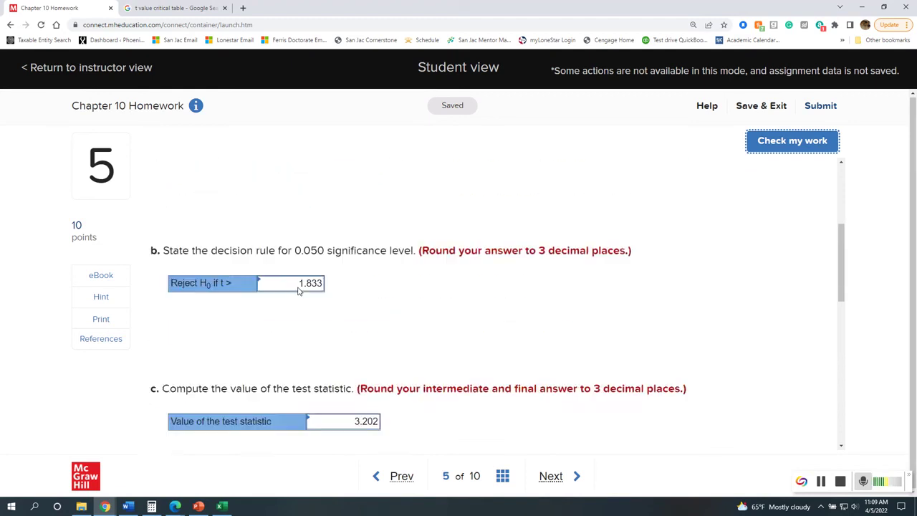
pyautogui.scroll(-10, 473, 319)
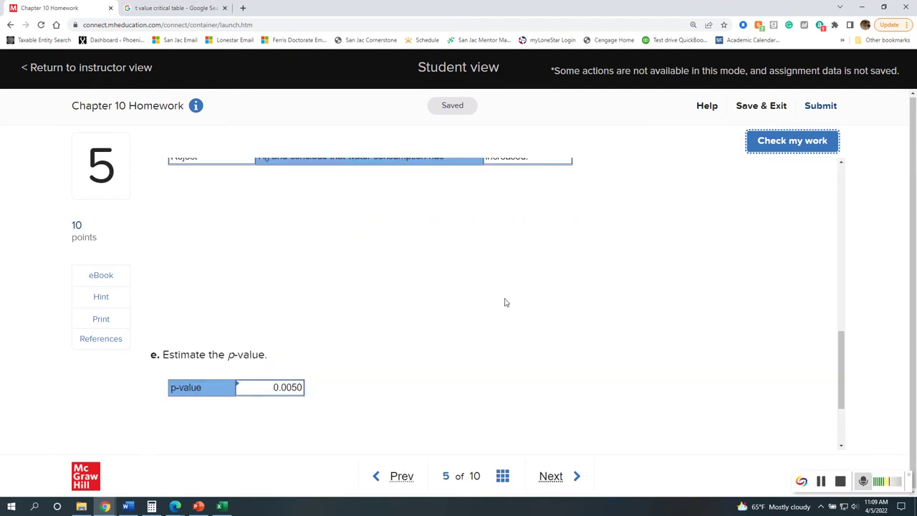
# - Go to question 6 on household residents and read the problem, its sample standard deviation, and the requirements of parts a to d
pyautogui.click(555, 477)
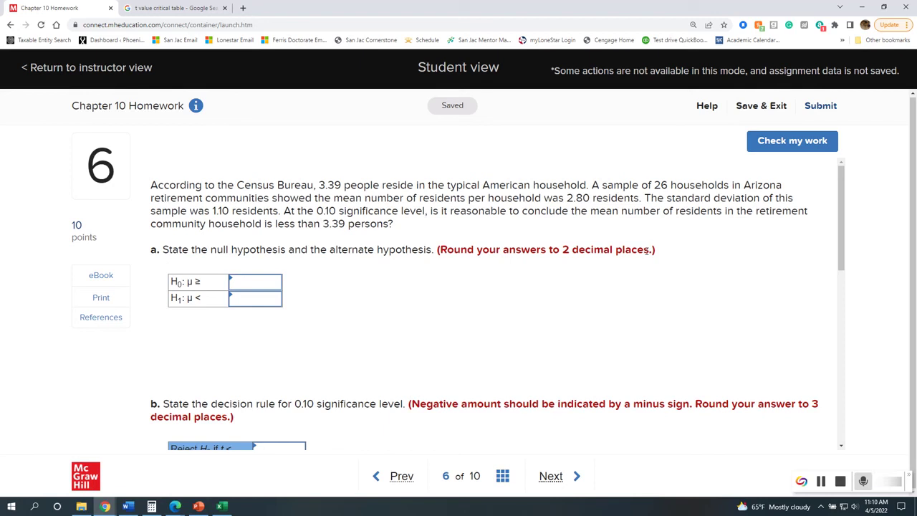
pyautogui.moveTo(653, 199); pyautogui.dragTo(281, 212)
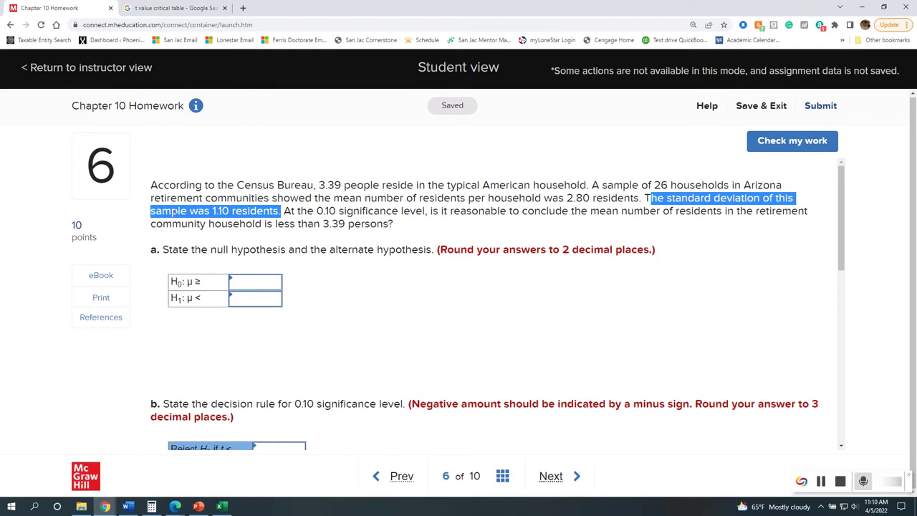
pyautogui.scroll(-3, 432, 358)
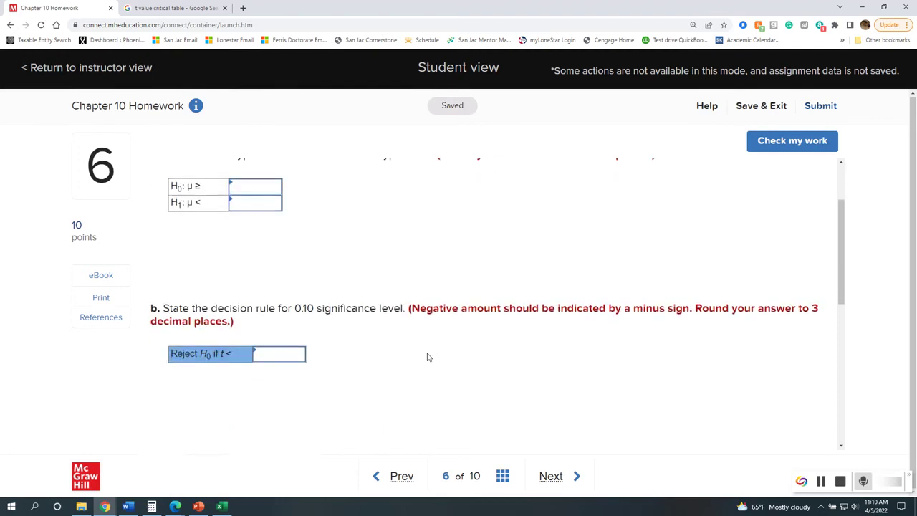
pyautogui.scroll(-5, 428, 357)
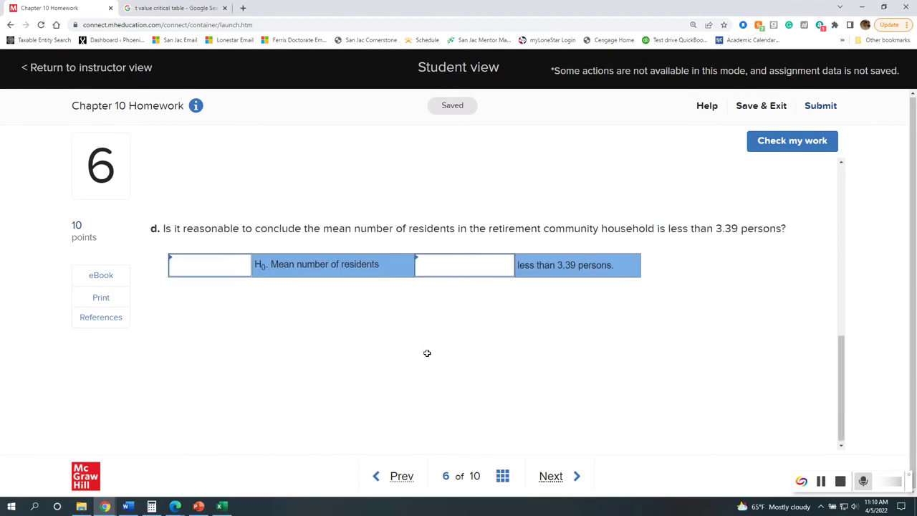
pyautogui.scroll(8, 428, 357)
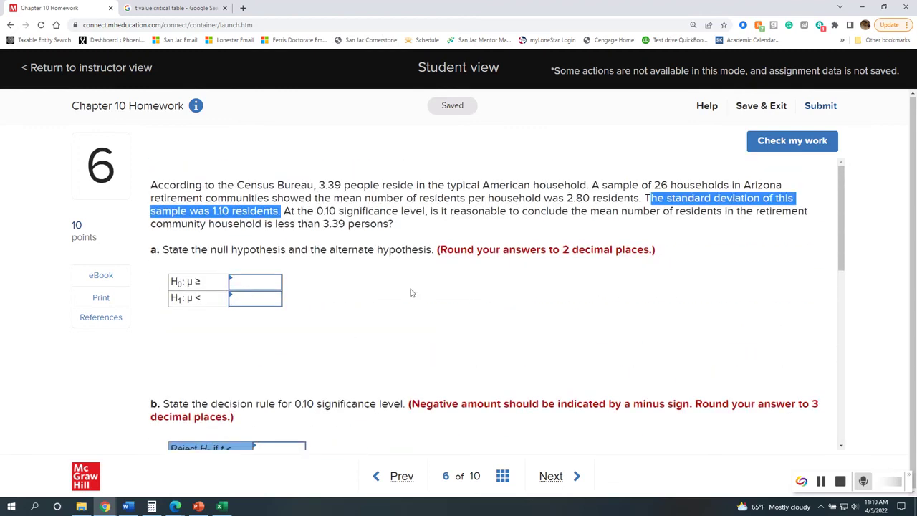
pyautogui.scroll(-1, 423, 337)
pyautogui.scroll(-1, 400, 339)
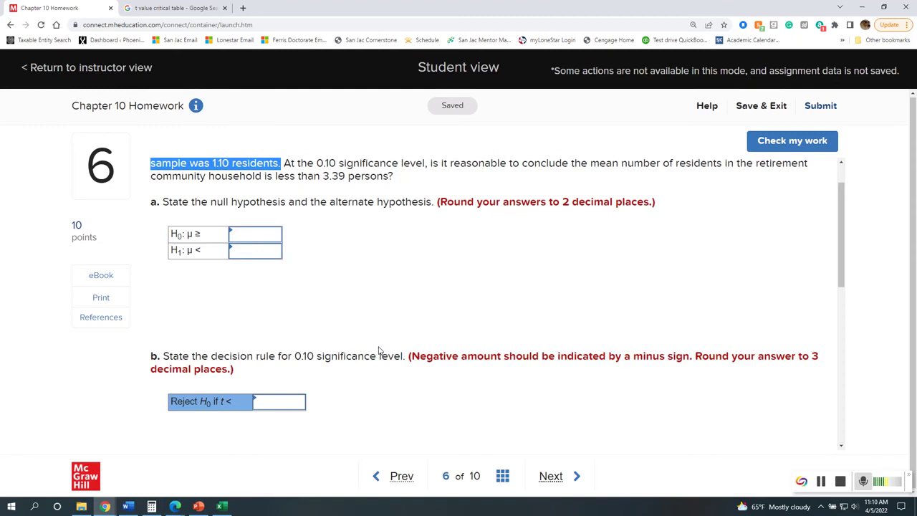
pyautogui.scroll(-2, 392, 414)
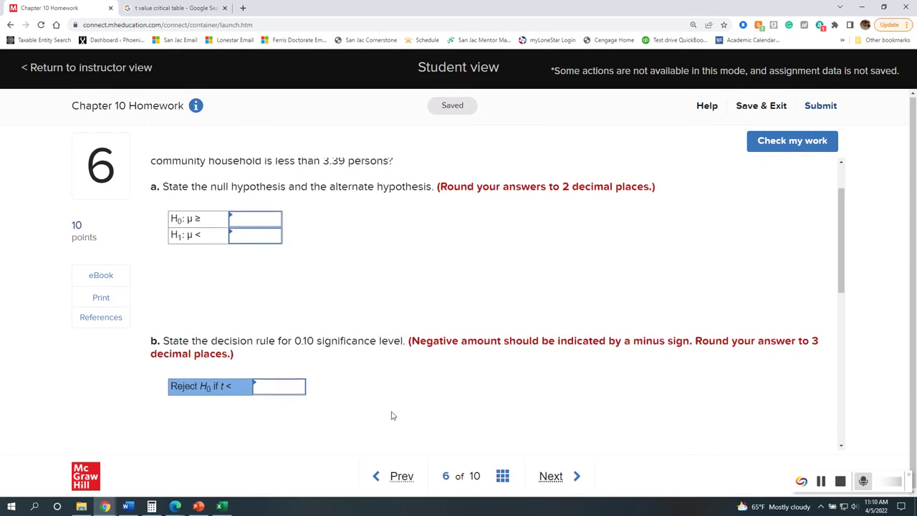
pyautogui.scroll(1, 392, 411)
pyautogui.scroll(-1, 389, 410)
pyautogui.scroll(-1, 389, 411)
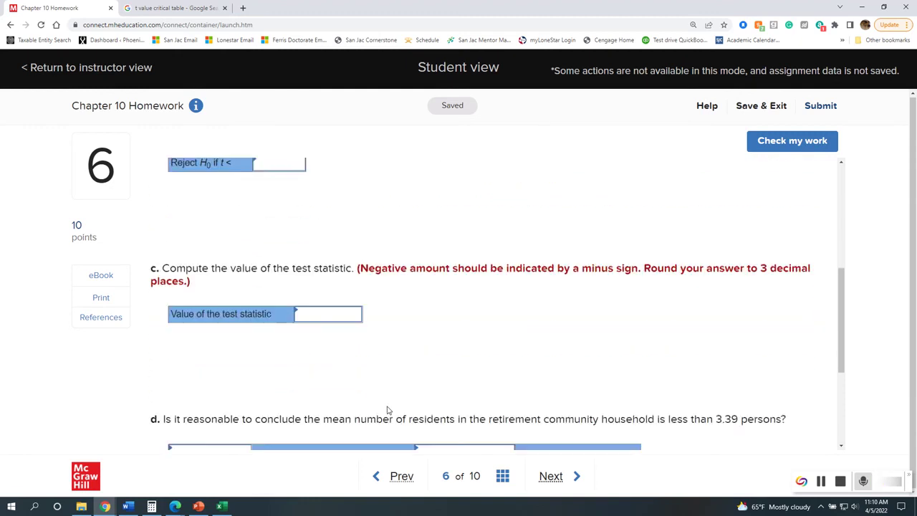
pyautogui.scroll(2, 388, 410)
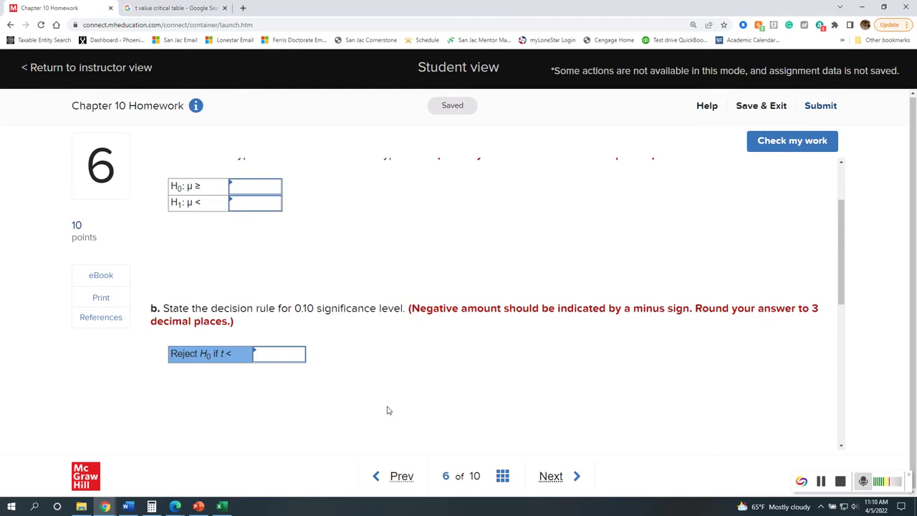
pyautogui.scroll(2, 389, 409)
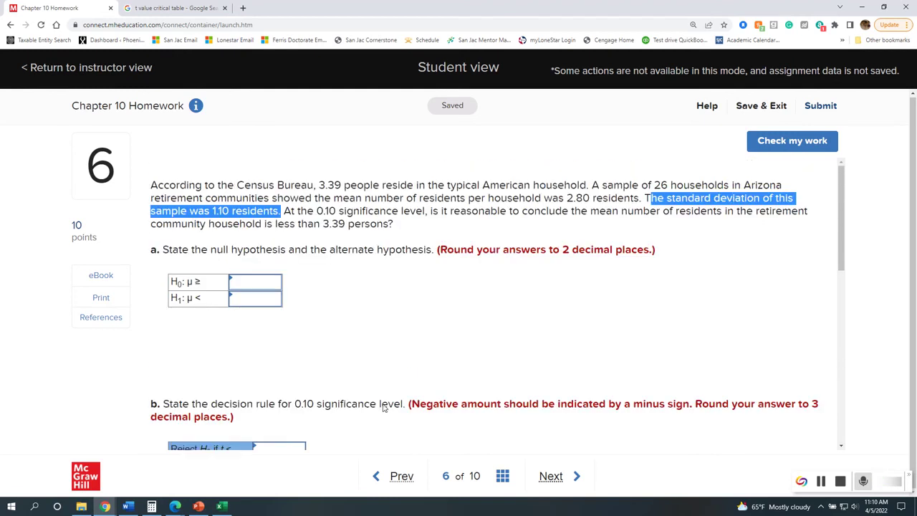
pyautogui.click(543, 187)
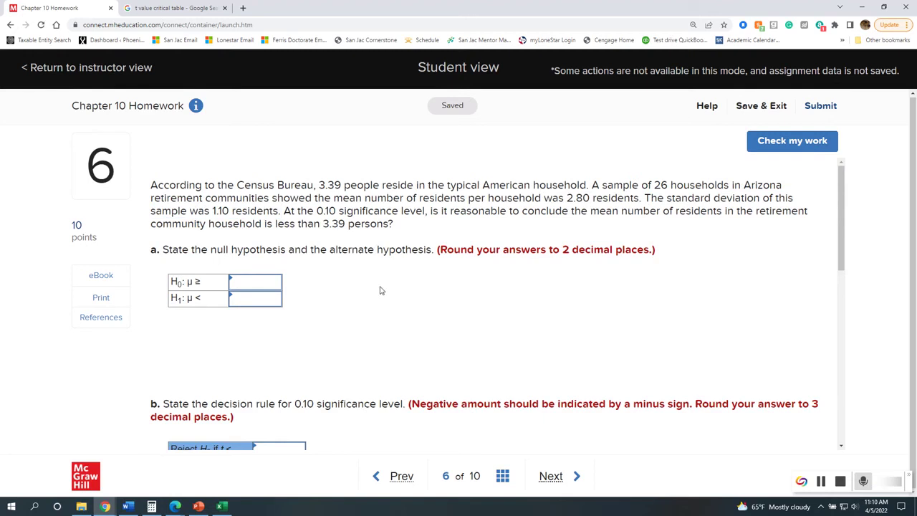
pyautogui.scroll(-4, 385, 316)
pyautogui.scroll(-2, 385, 316)
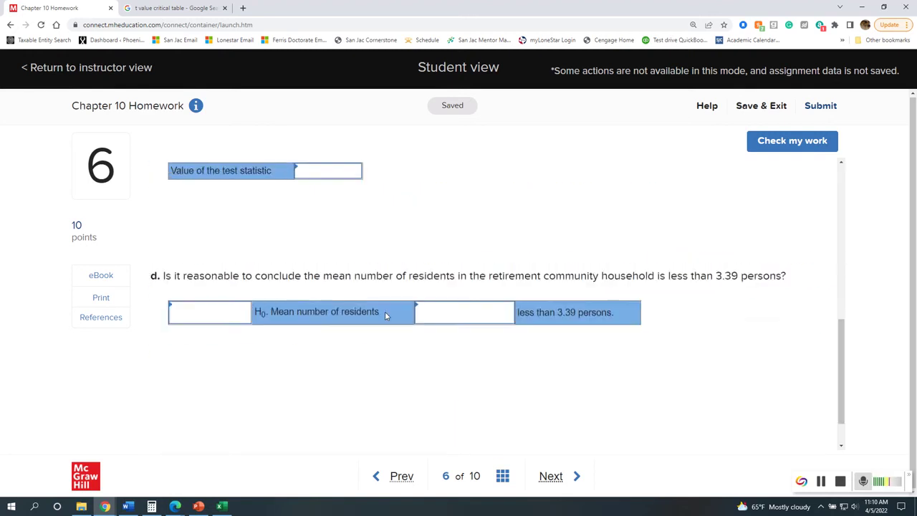
pyautogui.scroll(2, 385, 311)
pyautogui.scroll(4, 384, 316)
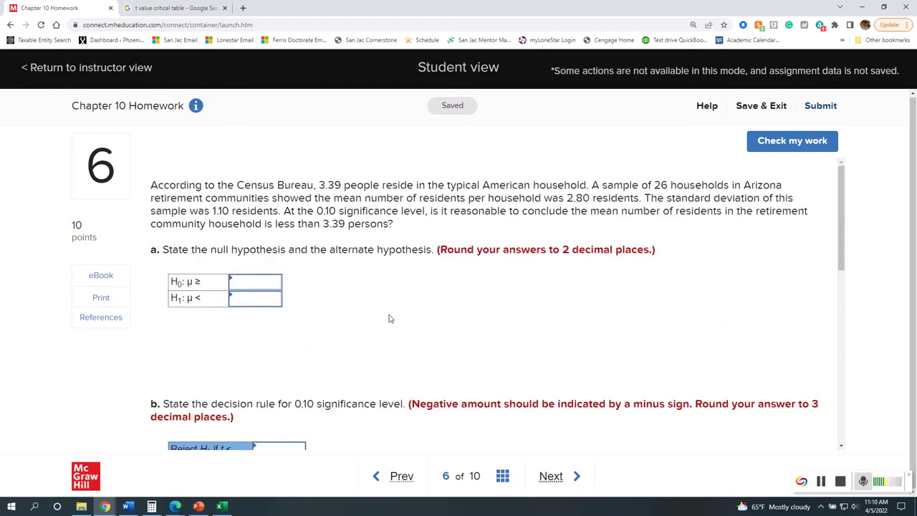
pyautogui.click(250, 285)
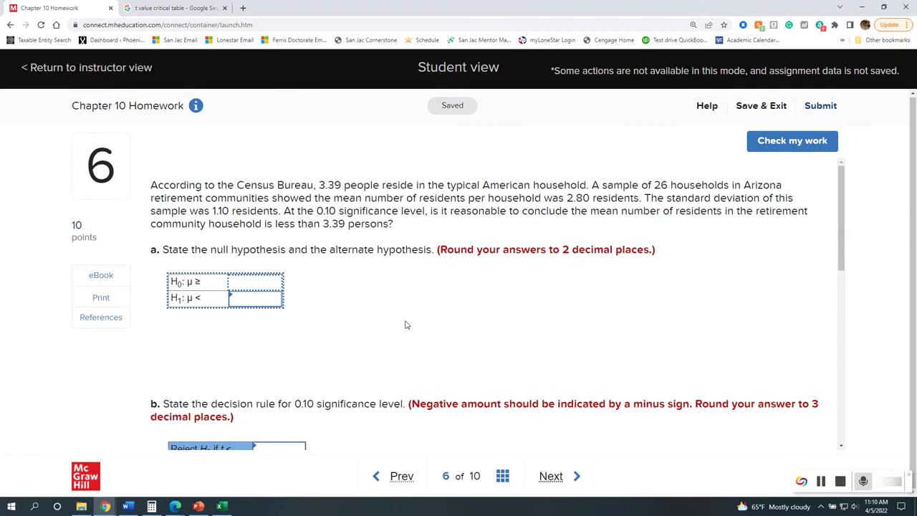
# - Go to question 7 on Watch Corporation of Switzerland and skim the problem, its sample data, and the parts to answer
pyautogui.click(552, 477)
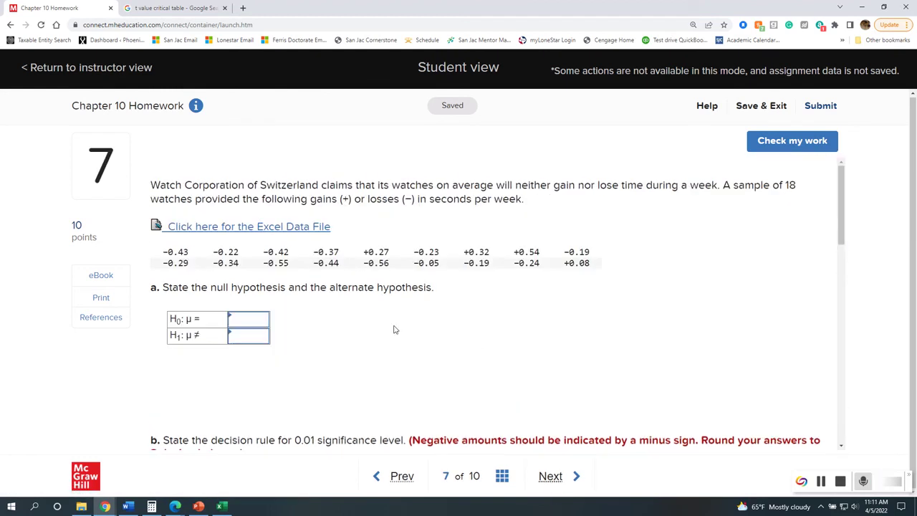
pyautogui.scroll(-4, 386, 330)
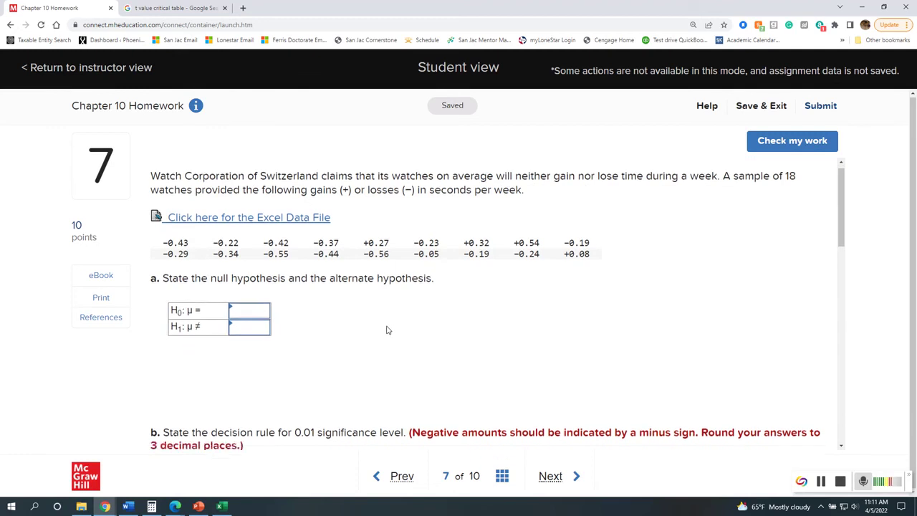
pyautogui.scroll(-6, 387, 329)
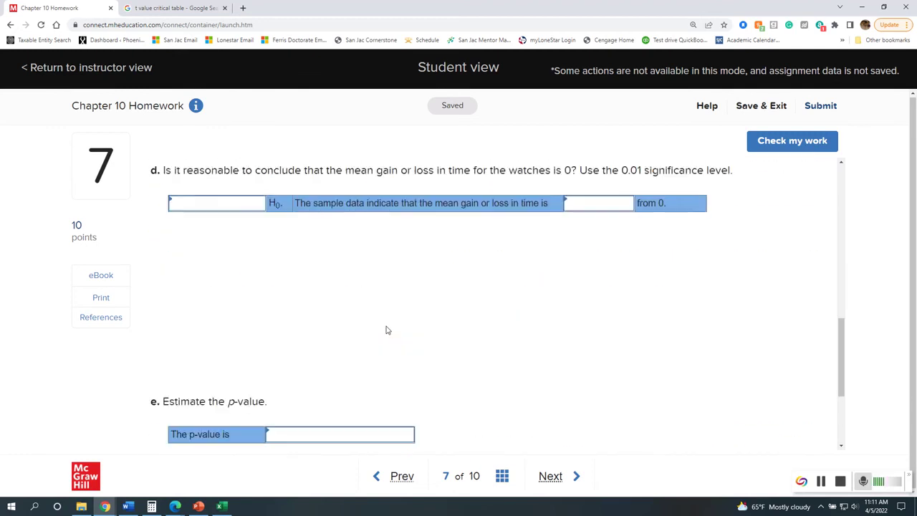
pyautogui.scroll(10, 386, 330)
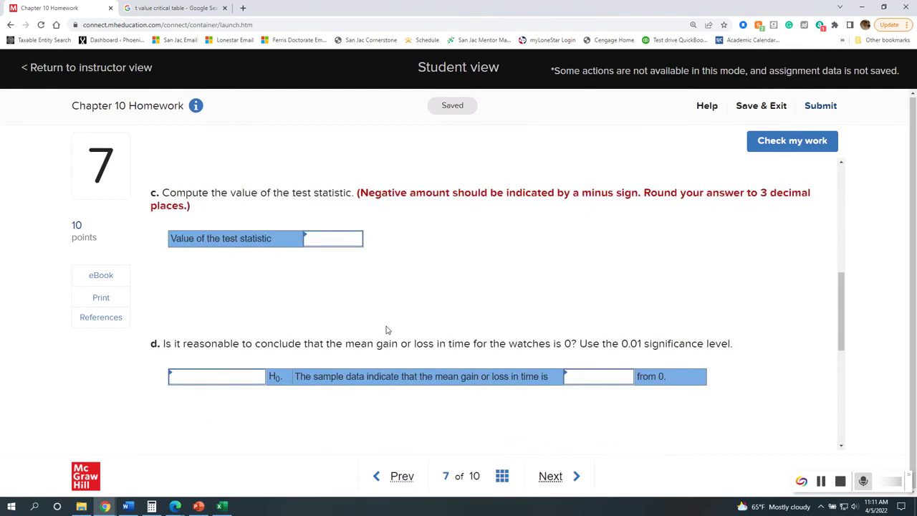
pyautogui.scroll(1, 387, 330)
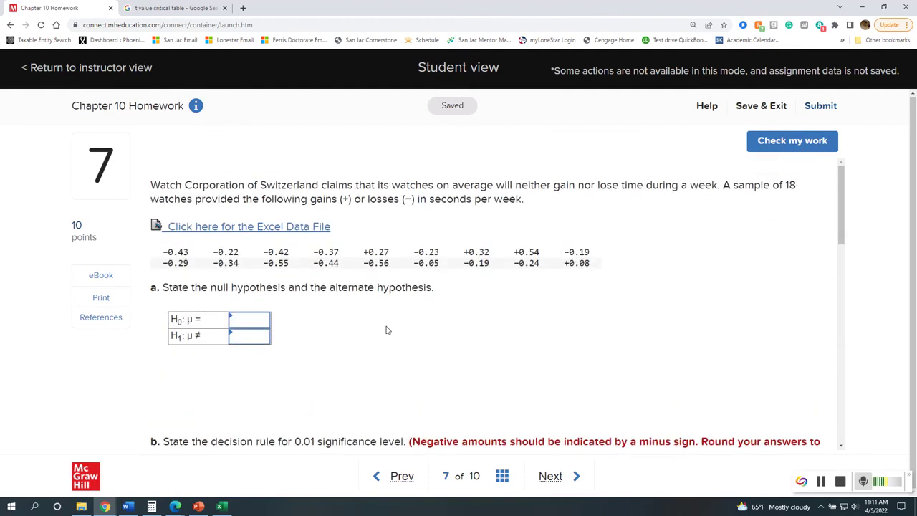
pyautogui.scroll(-2, 386, 329)
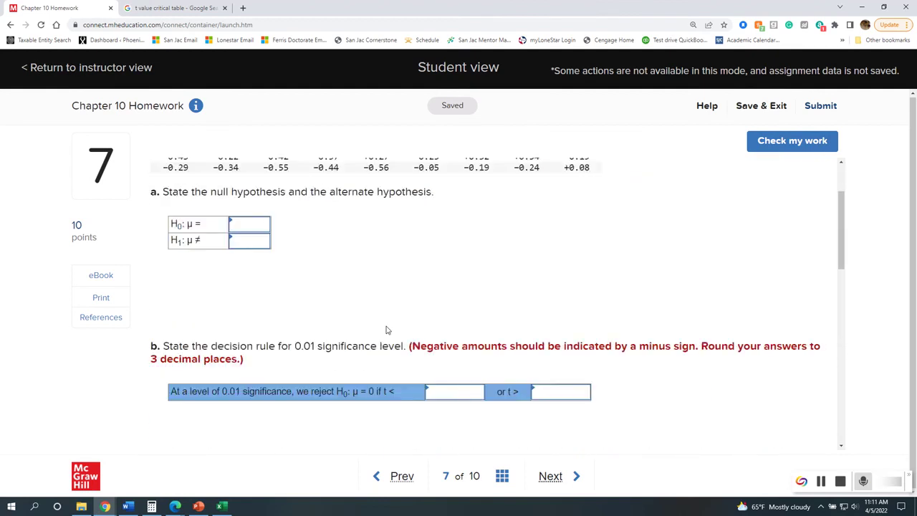
pyautogui.scroll(2, 386, 330)
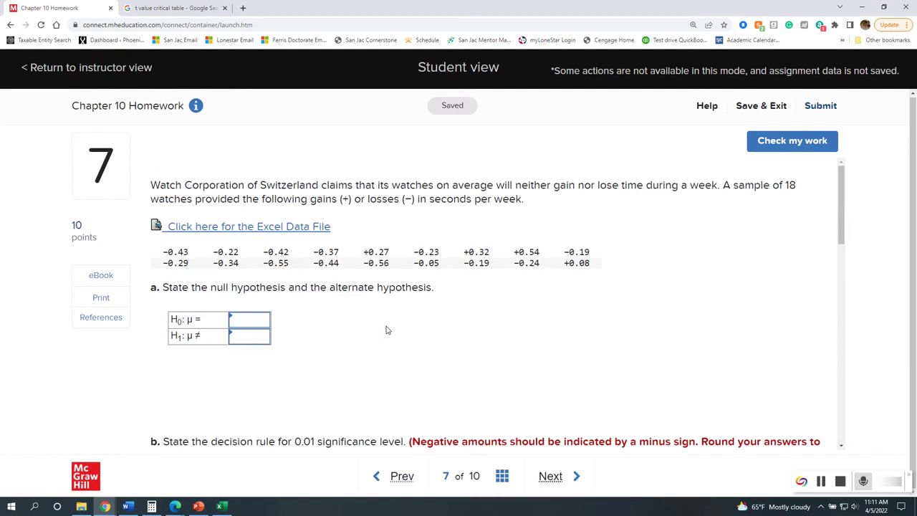
# - Read question 7's parts b and c, and examine the p-value range options offered in part e
pyautogui.scroll(-3, 381, 328)
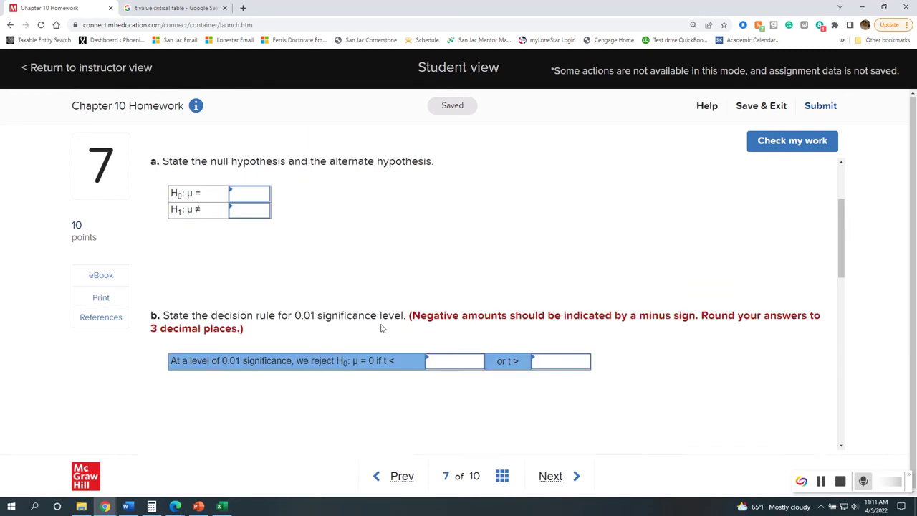
pyautogui.scroll(-3, 381, 328)
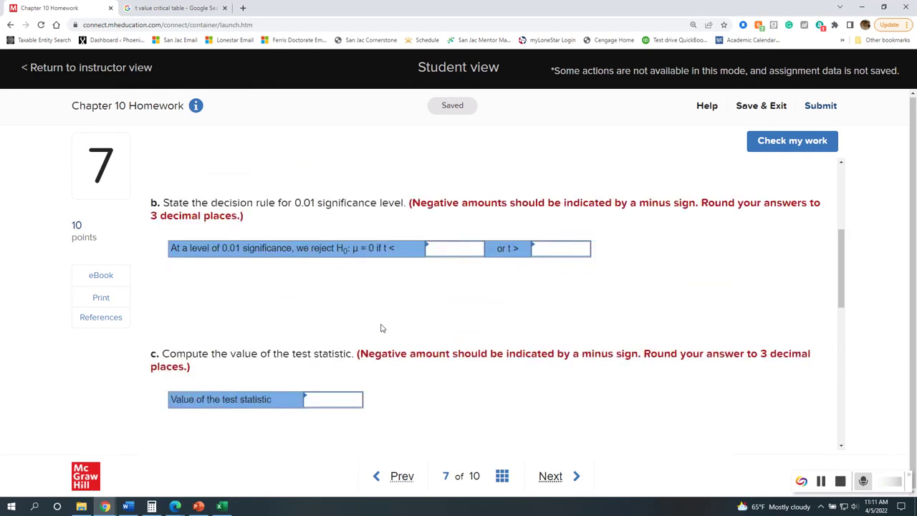
pyautogui.scroll(-6, 381, 328)
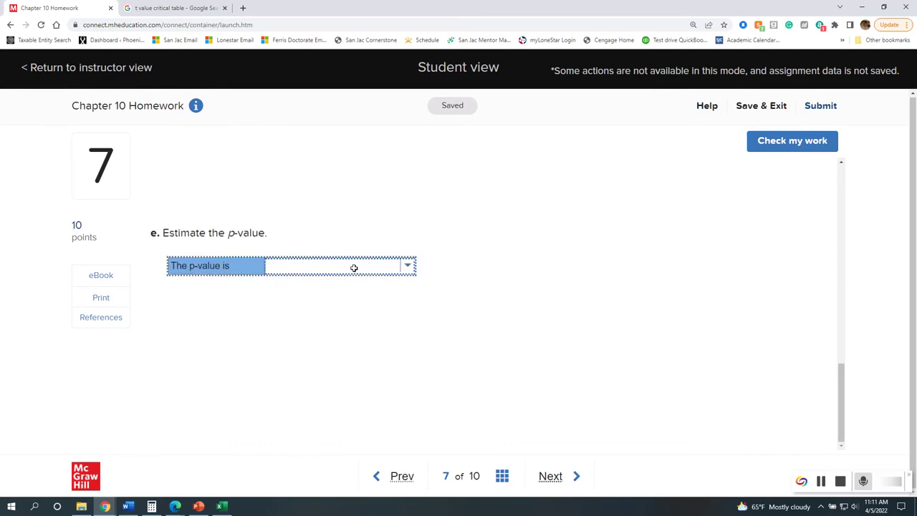
pyautogui.click(413, 273)
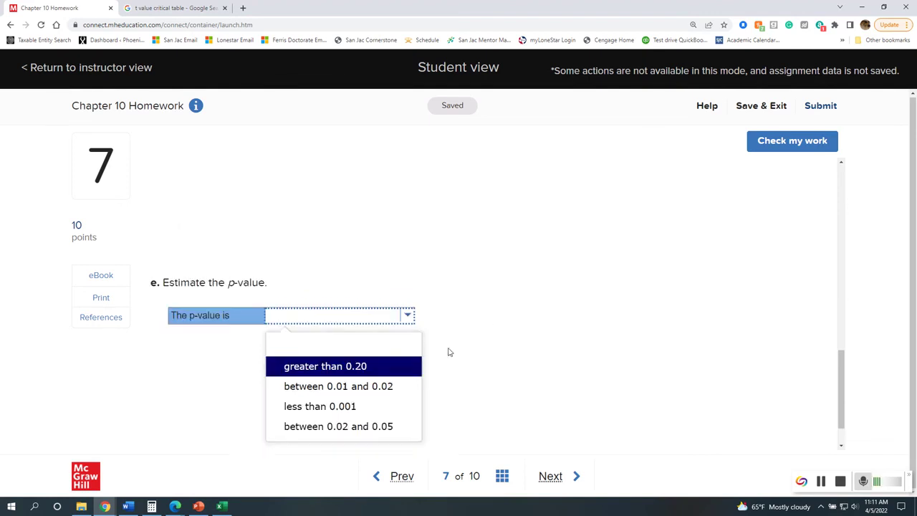
pyautogui.scroll(5, 497, 327)
pyautogui.scroll(5, 458, 337)
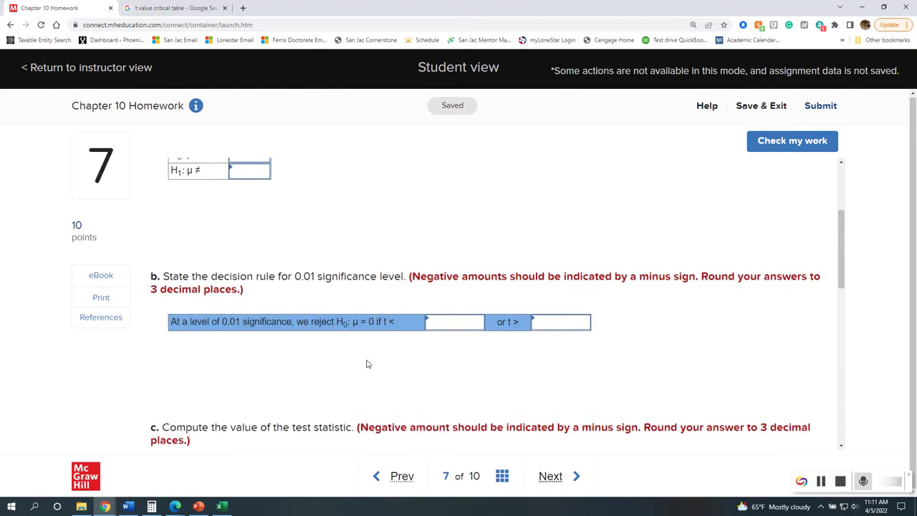
# - Compare question 7's hypotheses with the decision rule in part b and the test statistic and conclusion in parts c and d
pyautogui.scroll(-2, 371, 366)
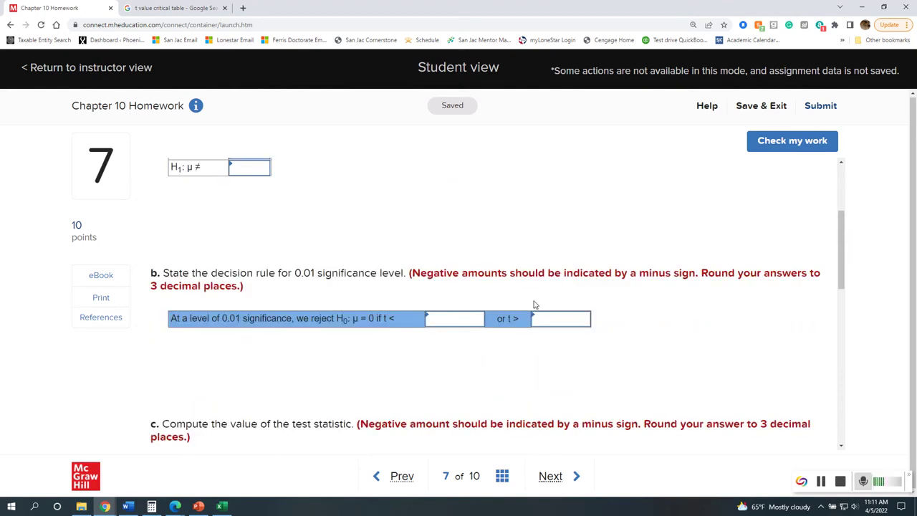
pyautogui.scroll(3, 284, 300)
pyautogui.scroll(-5, 286, 337)
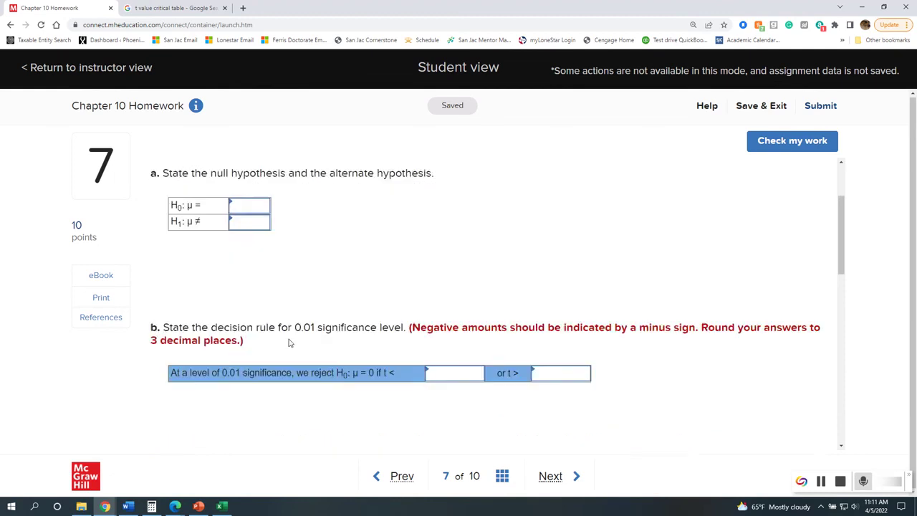
pyautogui.scroll(-1, 413, 317)
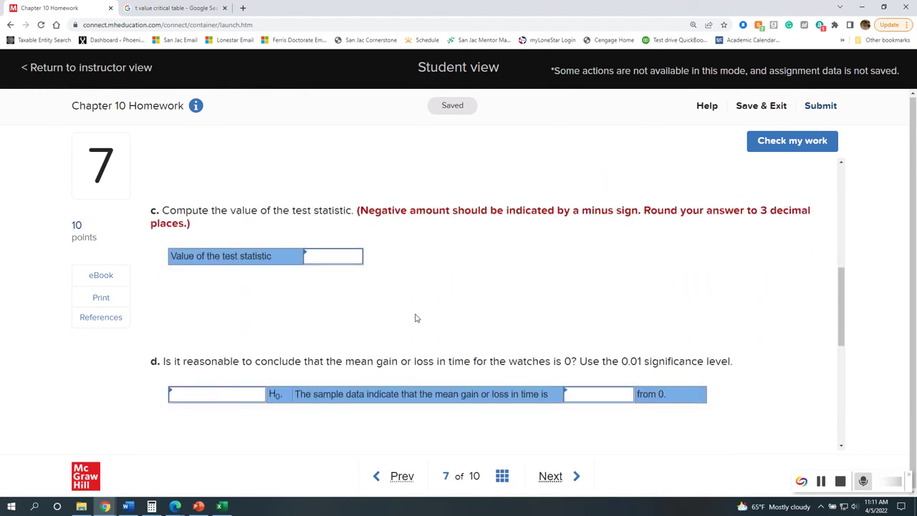
pyautogui.scroll(3, 414, 318)
pyautogui.scroll(1, 413, 317)
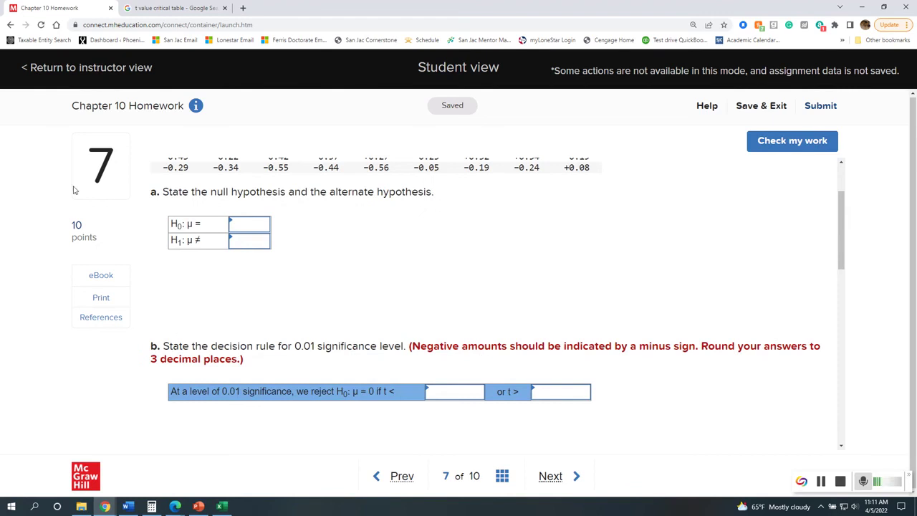
# - Enter 0 as the mean in both the null and the alternate hypothesis of question 7's part a
pyautogui.scroll(2, 241, 245)
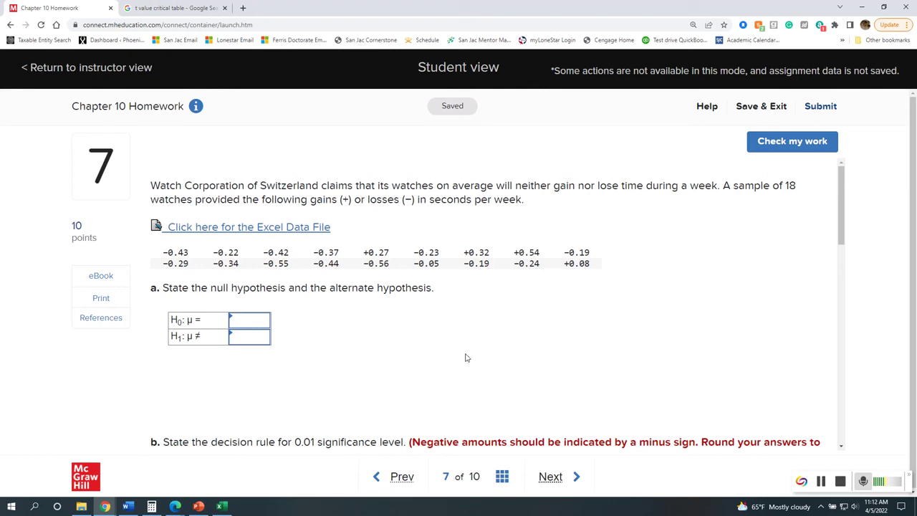
pyautogui.scroll(-1, 335, 289)
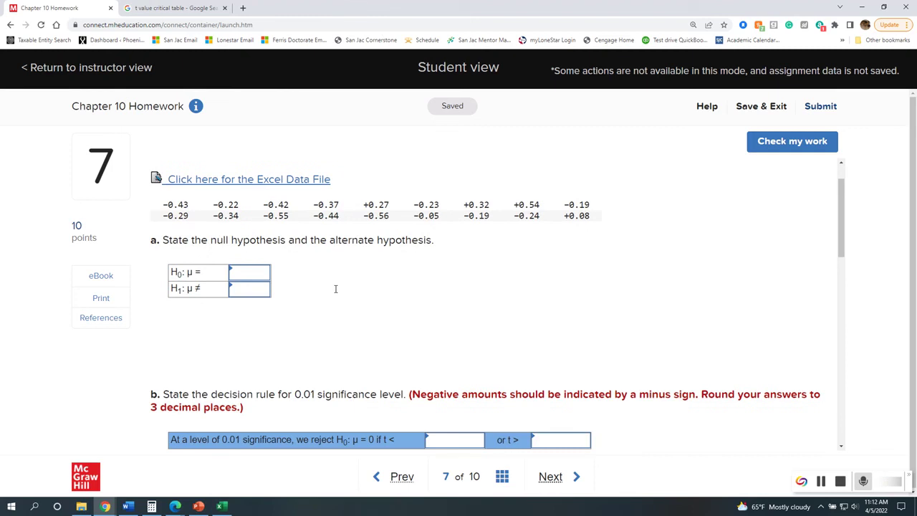
pyautogui.scroll(1, 335, 289)
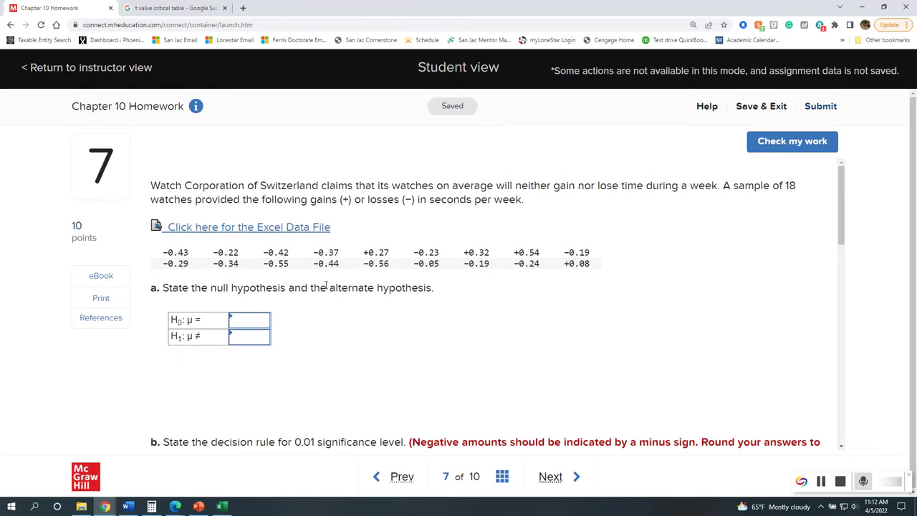
pyautogui.click(261, 314)
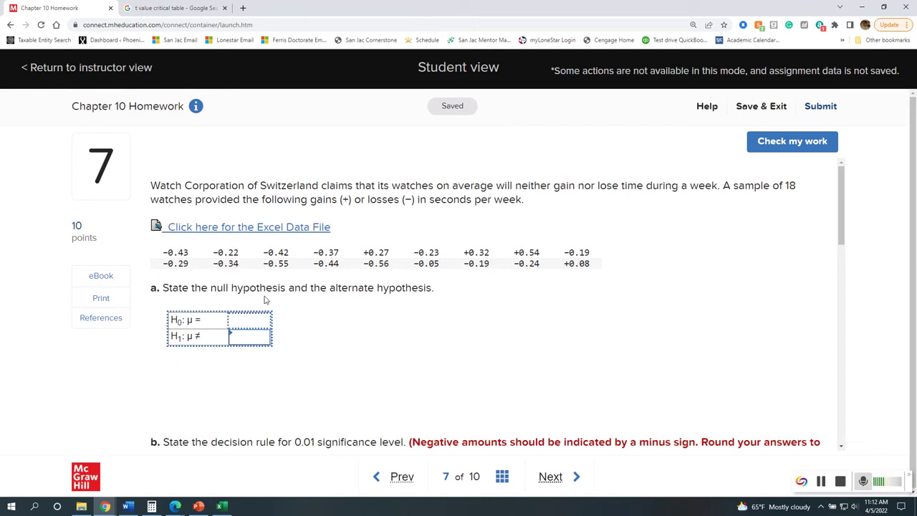
pyautogui.write('0')
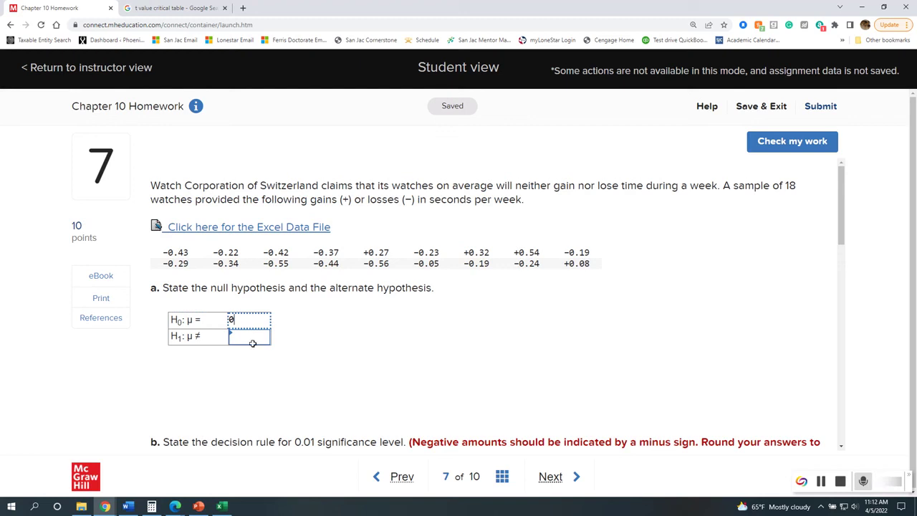
pyautogui.click(261, 304)
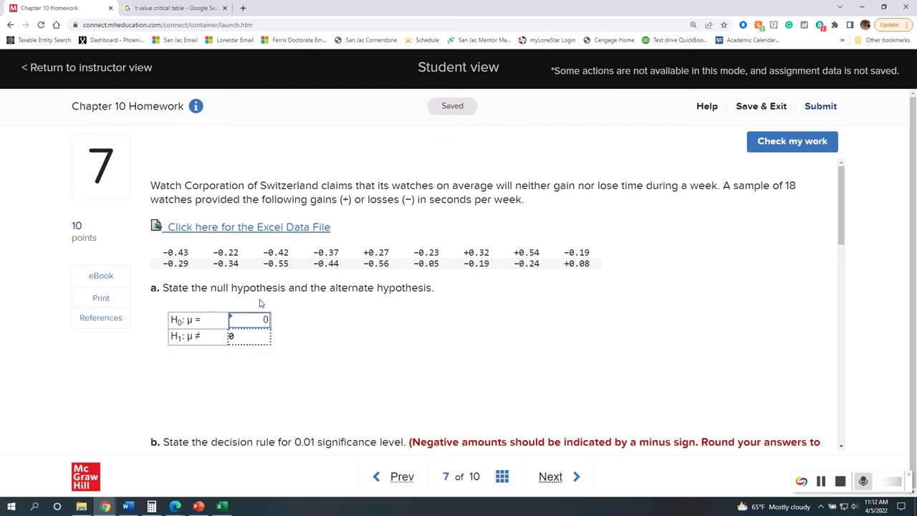
pyautogui.click(367, 317)
# - Download the Excel data file for question 7
pyautogui.click(250, 230)
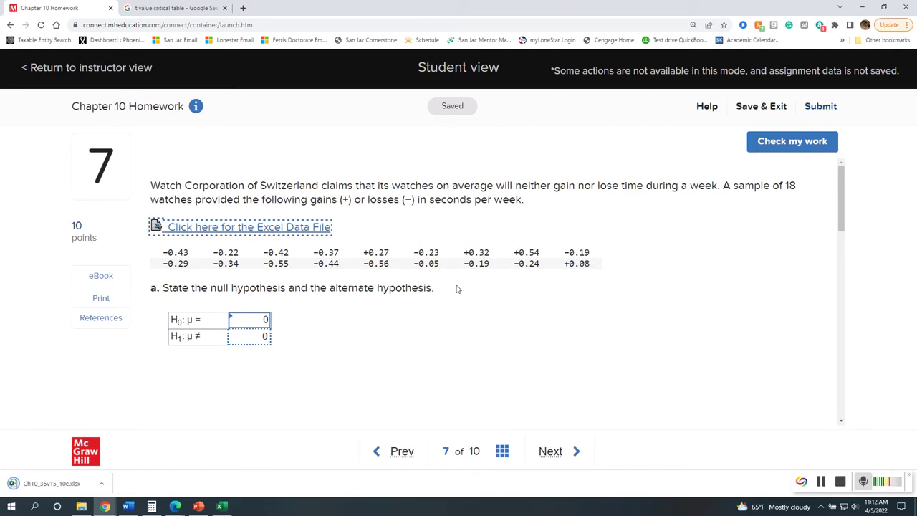
pyautogui.scroll(-3, 359, 351)
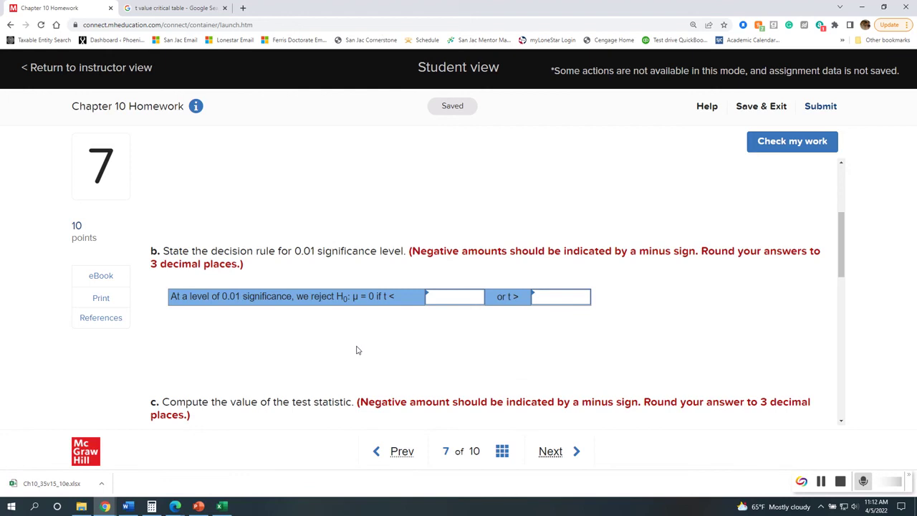
pyautogui.scroll(3, 277, 302)
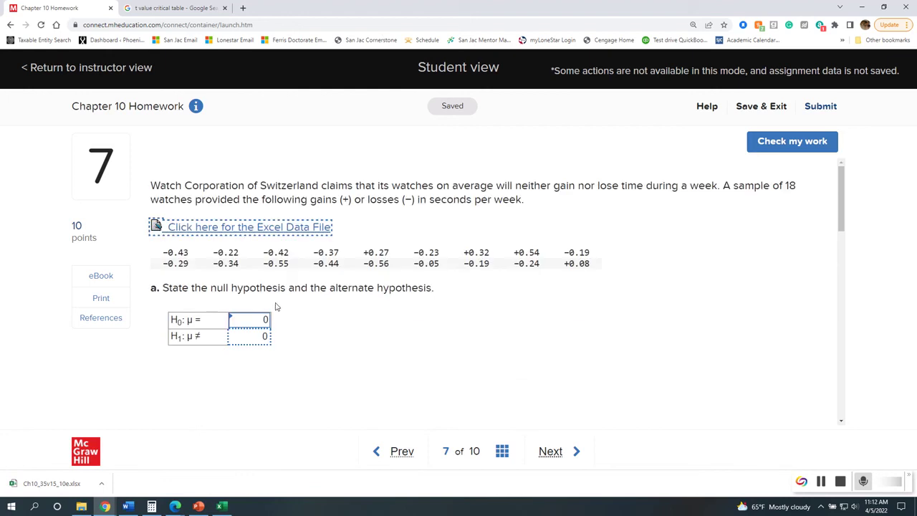
pyautogui.click(254, 231)
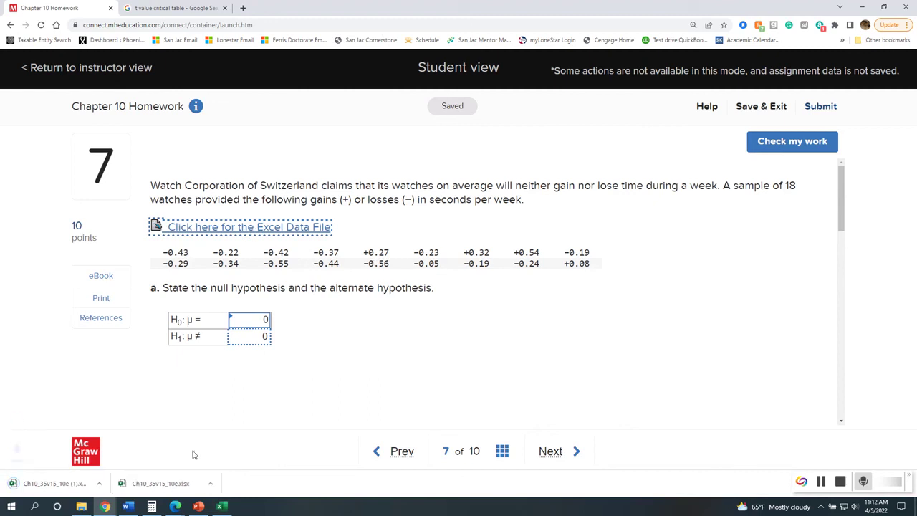
# - Review question 7's parts b and c, and mark the 0.01 significance level in part b's text
pyautogui.scroll(-5, 317, 385)
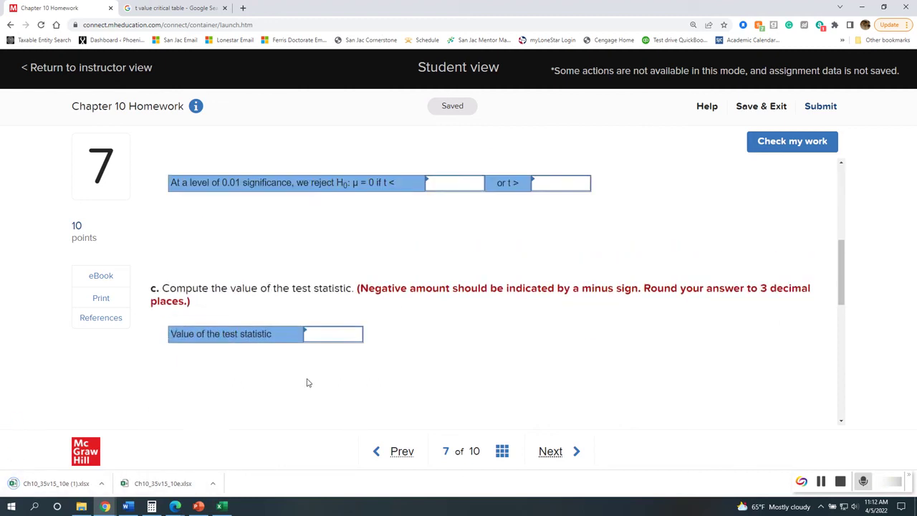
pyautogui.scroll(2, 307, 380)
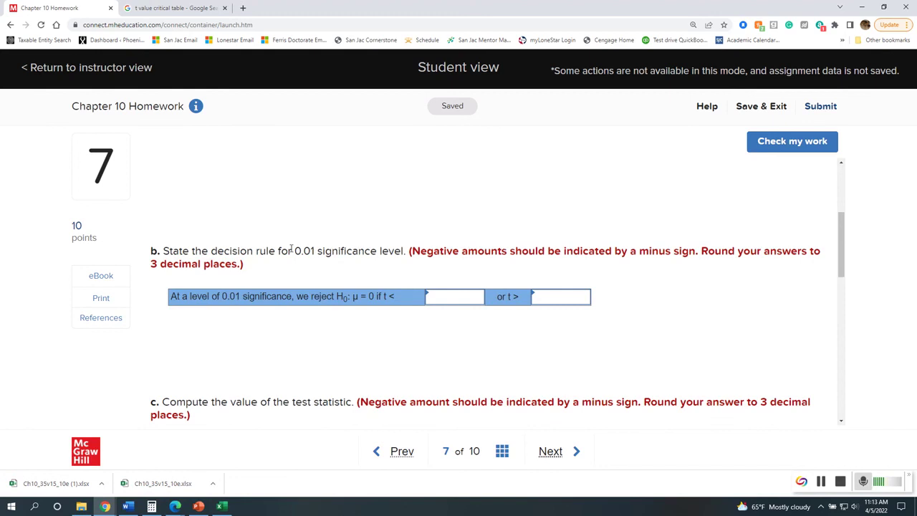
pyautogui.moveTo(291, 249); pyautogui.dragTo(323, 251)
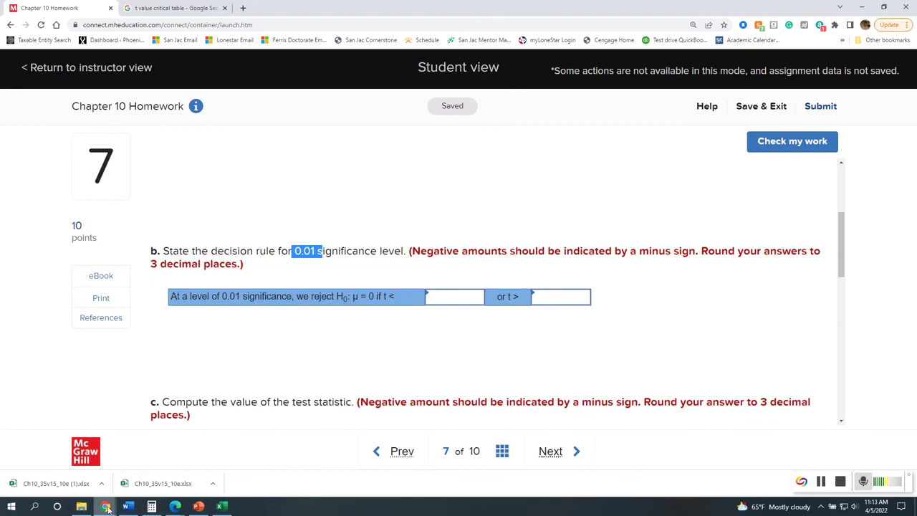
# - Switch to the Student's t-distribution table in the e-book and highlight the 0.01 two-tailed significance level in green
pyautogui.moveTo(106, 507)
pyautogui.click(157, 465)
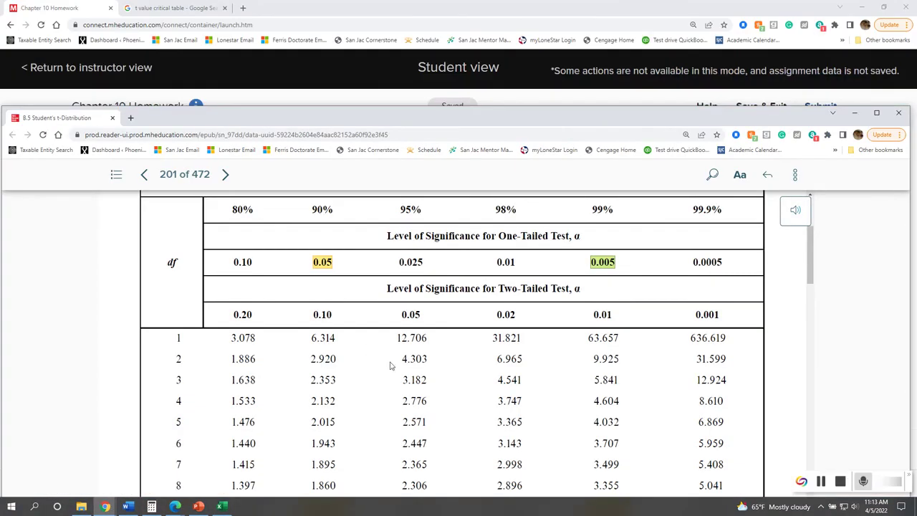
pyautogui.moveTo(452, 124)
pyautogui.mouseDown()
pyautogui.moveTo(448, 308)
pyautogui.moveTo(463, 131)
pyautogui.mouseUp()
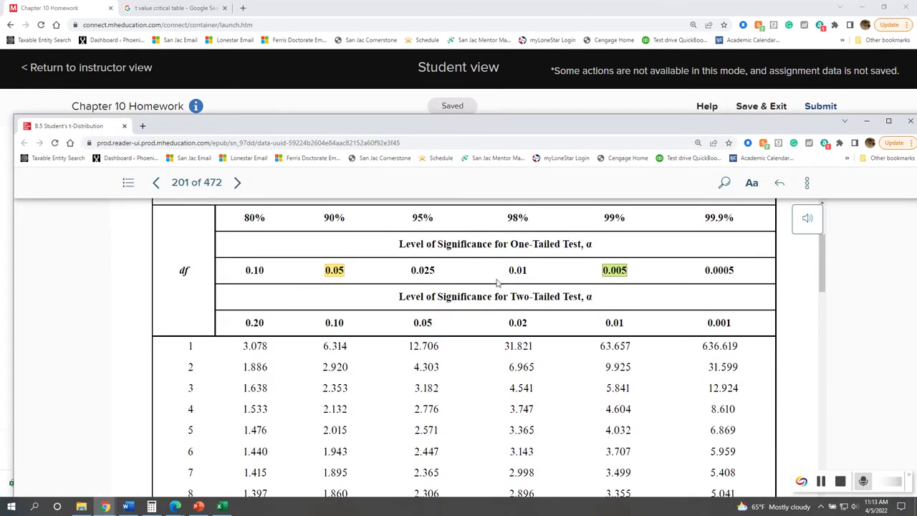
pyautogui.moveTo(498, 273); pyautogui.dragTo(533, 272)
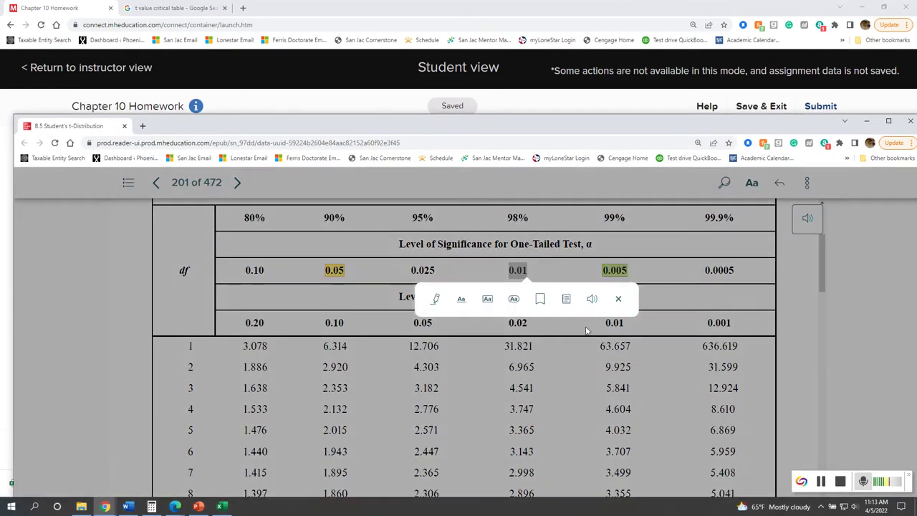
pyautogui.click(590, 325)
pyautogui.moveTo(591, 324); pyautogui.dragTo(634, 327)
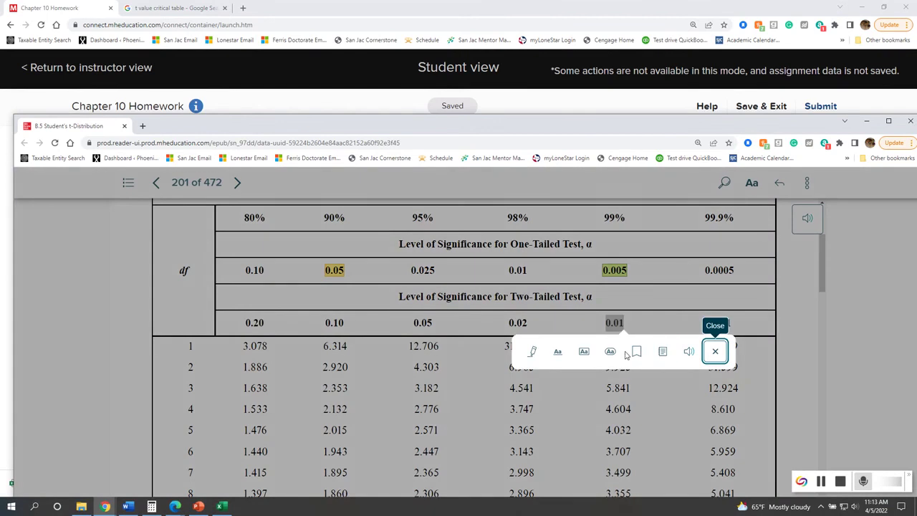
pyautogui.click(533, 351)
pyautogui.click(579, 386)
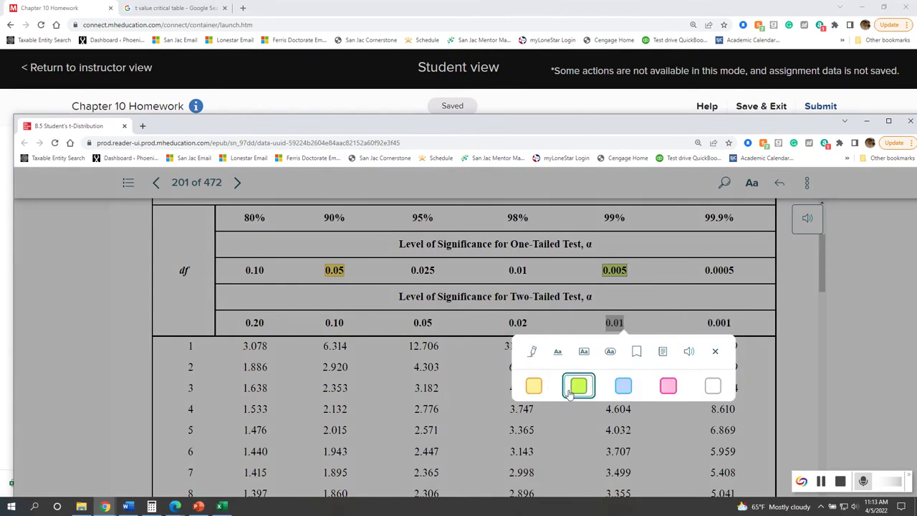
pyautogui.click(664, 297)
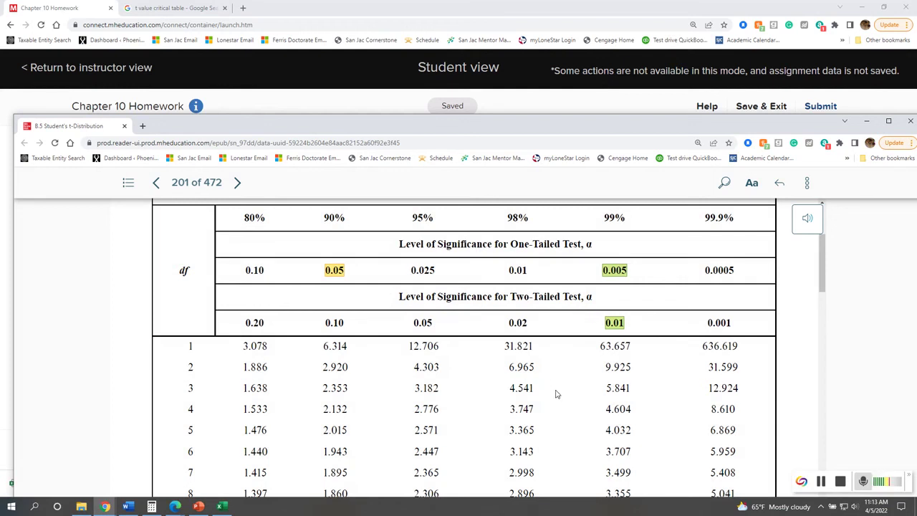
# - Remove the green highlight from the 0.005 one-tailed significance level in the t-distribution table
pyautogui.scroll(-1, 557, 394)
pyautogui.scroll(1, 556, 392)
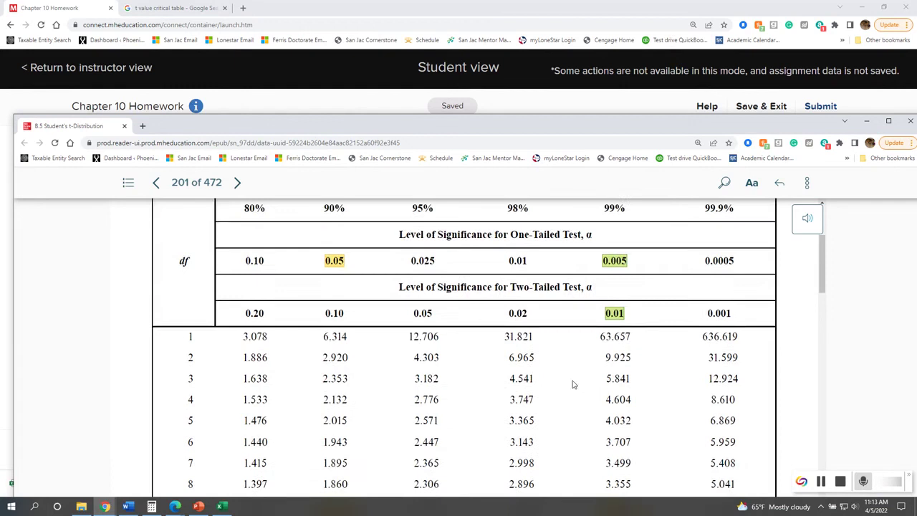
pyautogui.click(615, 276)
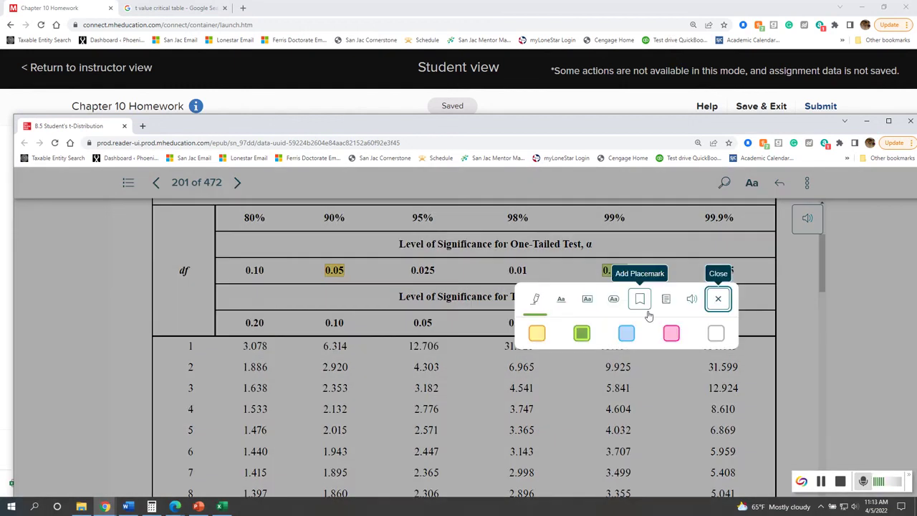
pyautogui.click(717, 334)
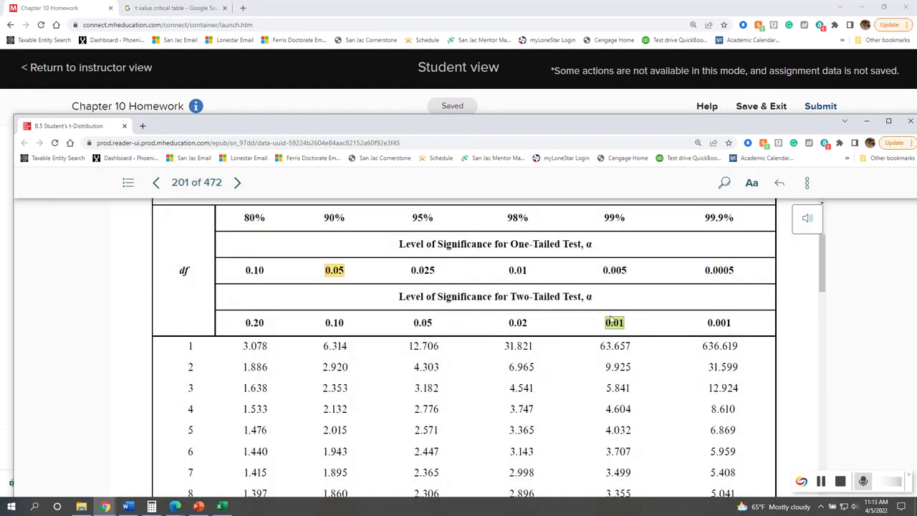
# - Recheck question 7's sample size behind the e-book and highlight the 17 degrees of freedom row label in green
pyautogui.scroll(-1, 569, 405)
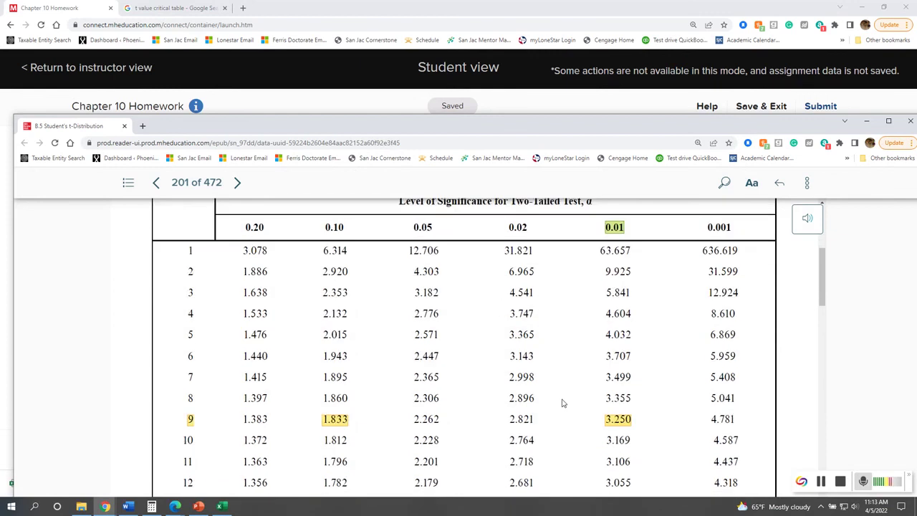
pyautogui.moveTo(471, 135); pyautogui.dragTo(448, 413)
pyautogui.scroll(3, 442, 341)
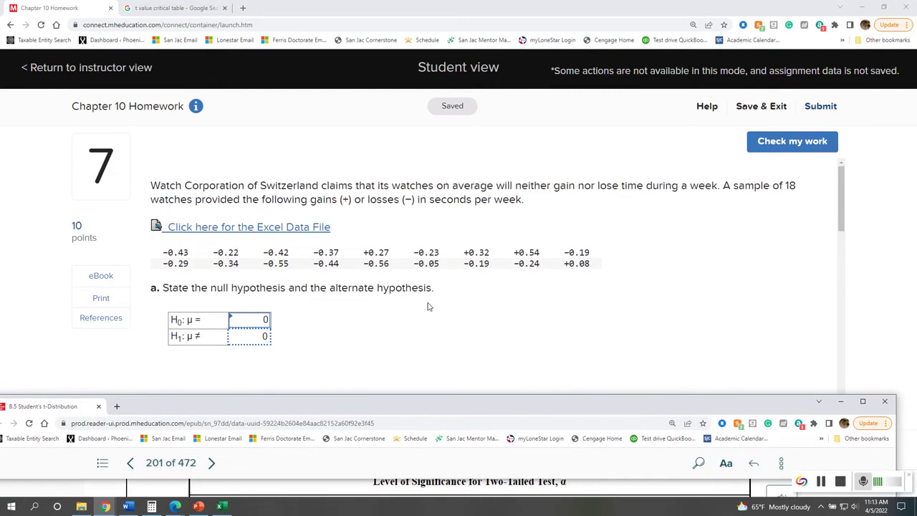
pyautogui.moveTo(546, 407); pyautogui.dragTo(581, 112)
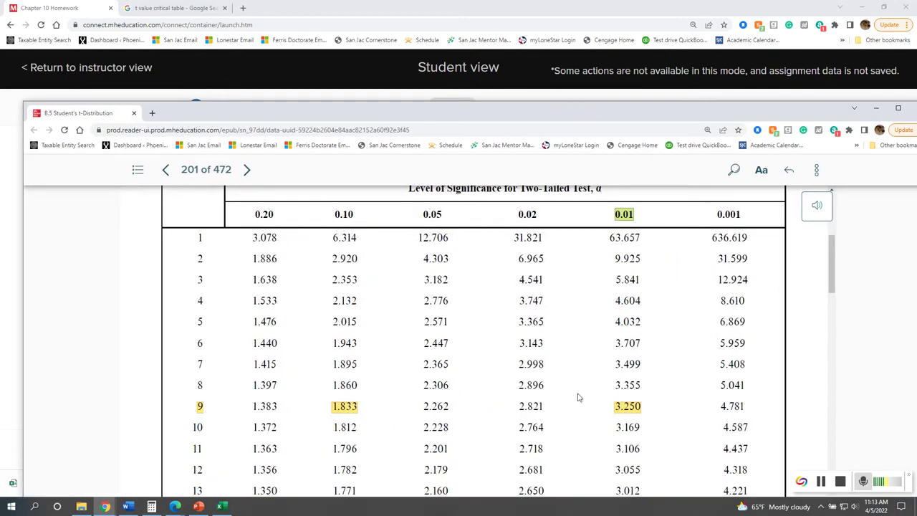
pyautogui.scroll(-2, 579, 397)
pyautogui.scroll(-2, 256, 454)
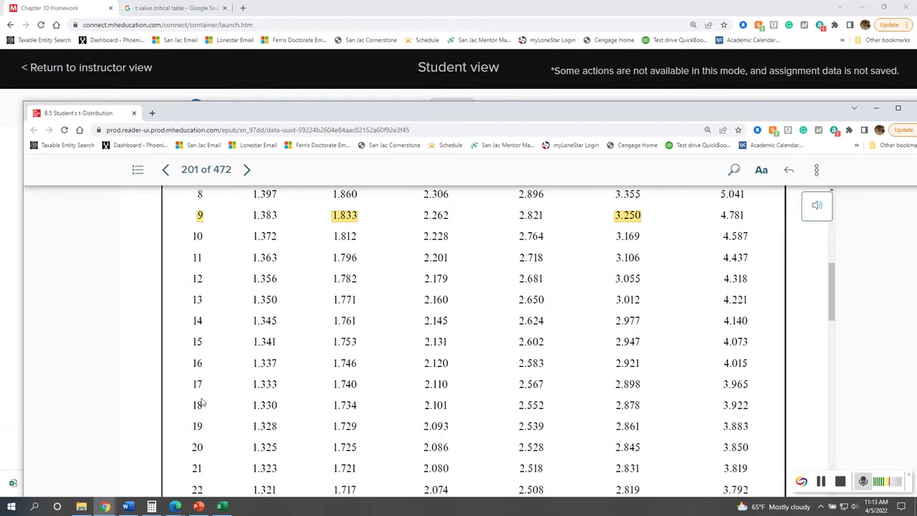
pyautogui.doubleClick(195, 385)
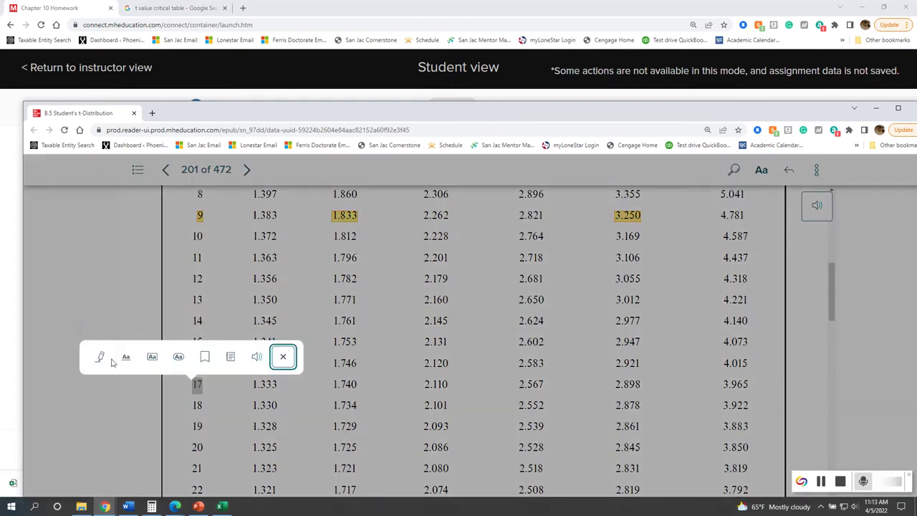
pyautogui.click(100, 356)
pyautogui.click(148, 358)
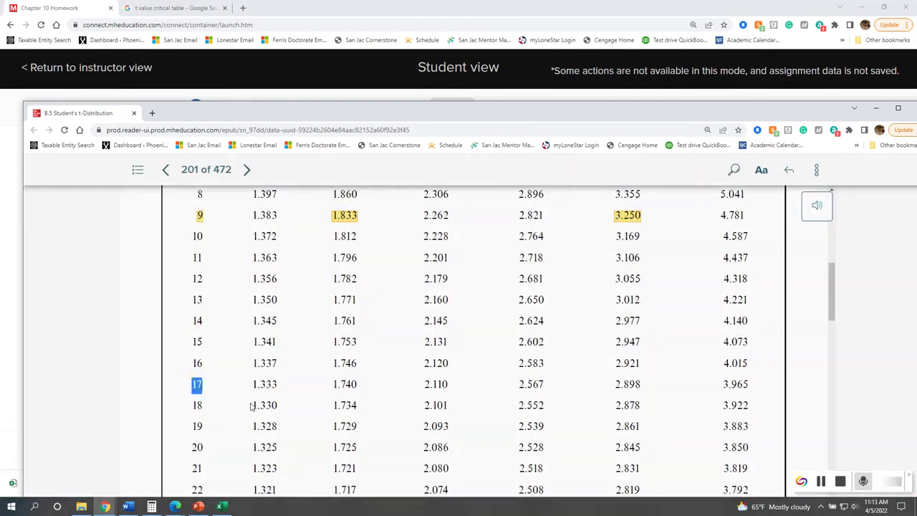
# - Highlight the critical value 2.898 in green, where the 17 degrees of freedom row meets the 0.01 two-tailed column
pyautogui.scroll(4, 631, 405)
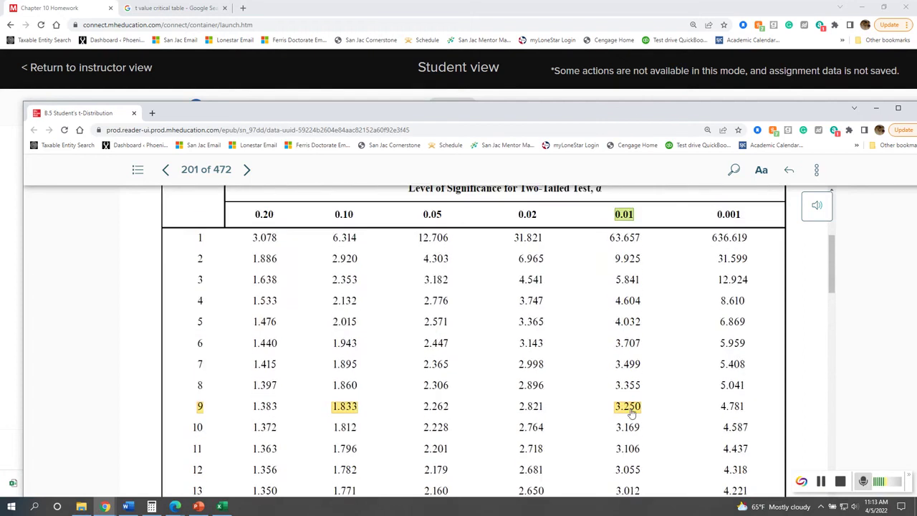
pyautogui.scroll(-5, 631, 409)
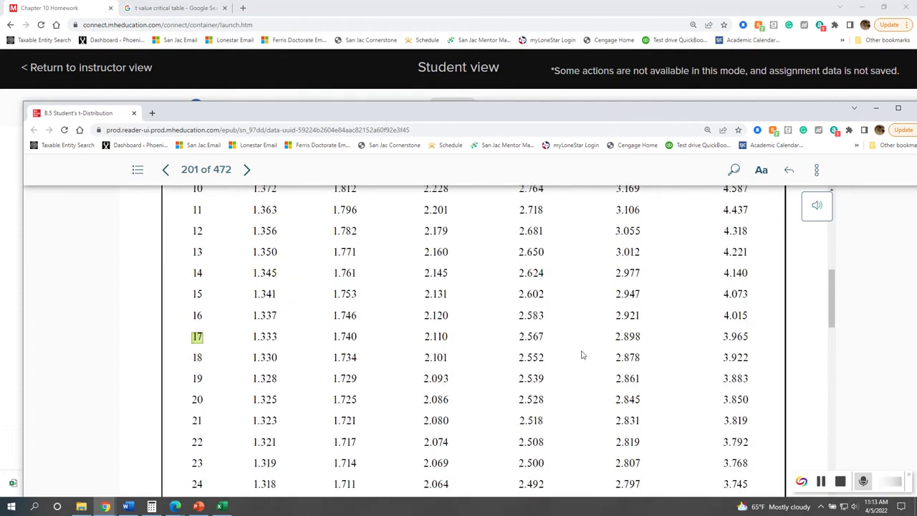
pyautogui.moveTo(609, 339); pyautogui.dragTo(670, 350)
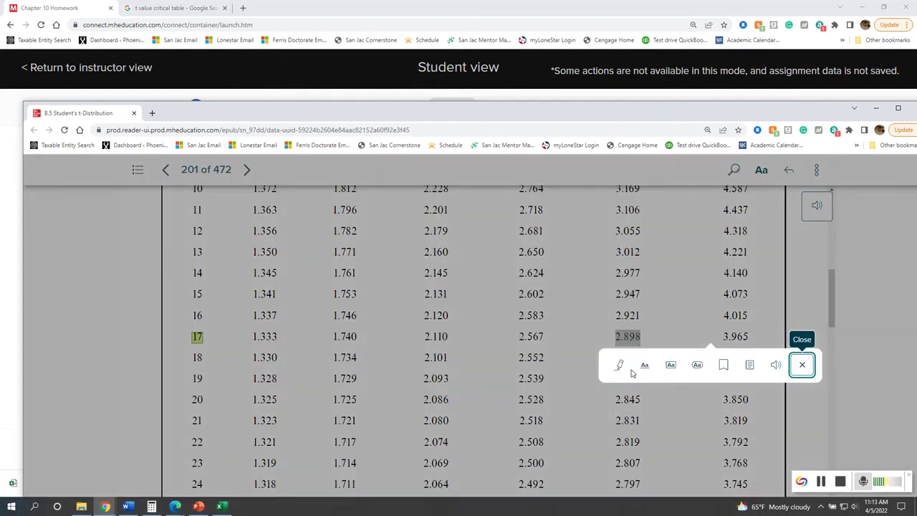
pyautogui.click(620, 367)
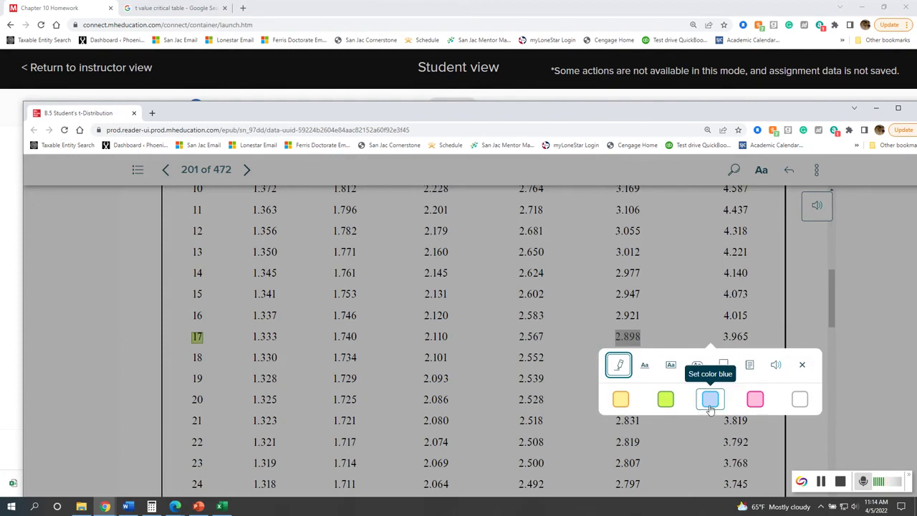
pyautogui.click(666, 401)
pyautogui.click(679, 448)
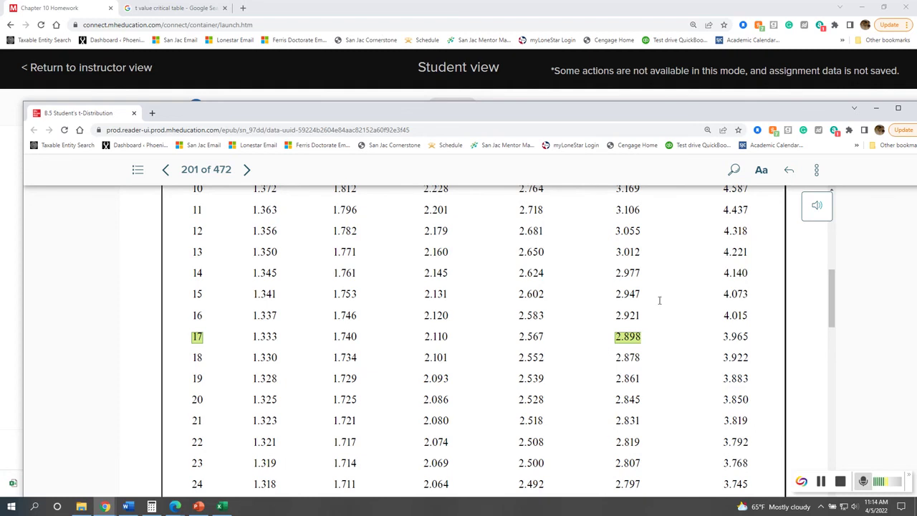
# - Return to the homework and complete question 7's part b decision rule with t < -2.898 or t > 2.898
pyautogui.click(876, 111)
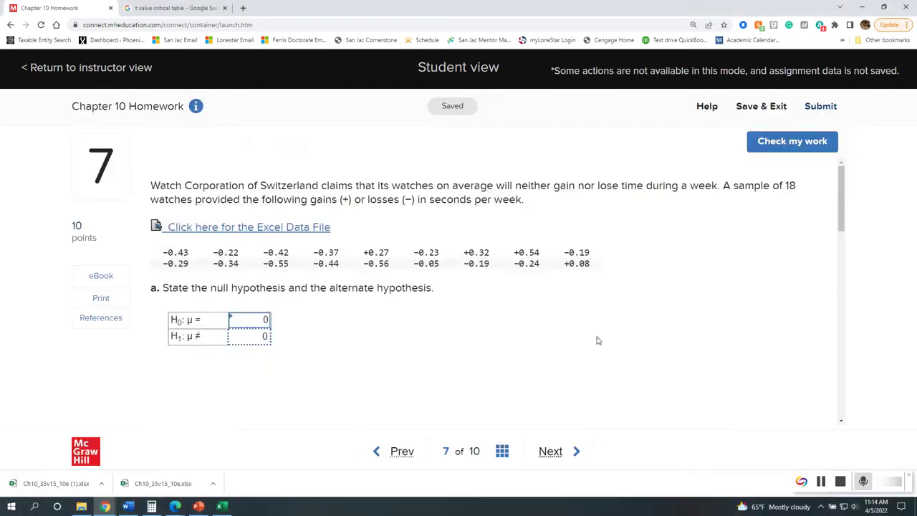
pyautogui.scroll(-3, 289, 340)
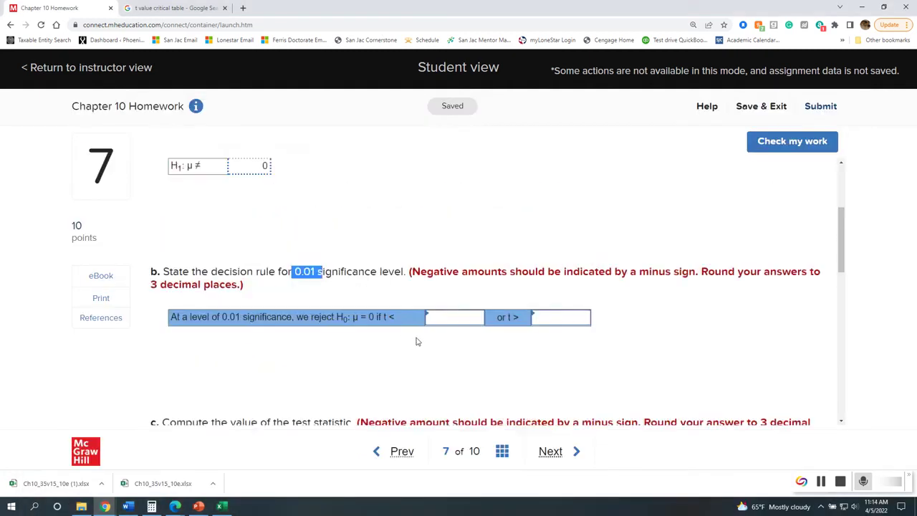
pyautogui.click(558, 301)
pyautogui.write('2.898')
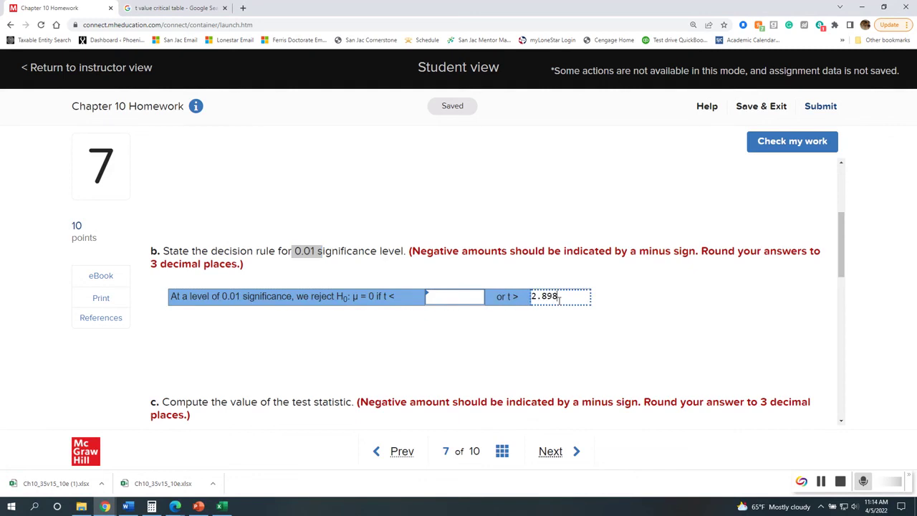
pyautogui.click(458, 298)
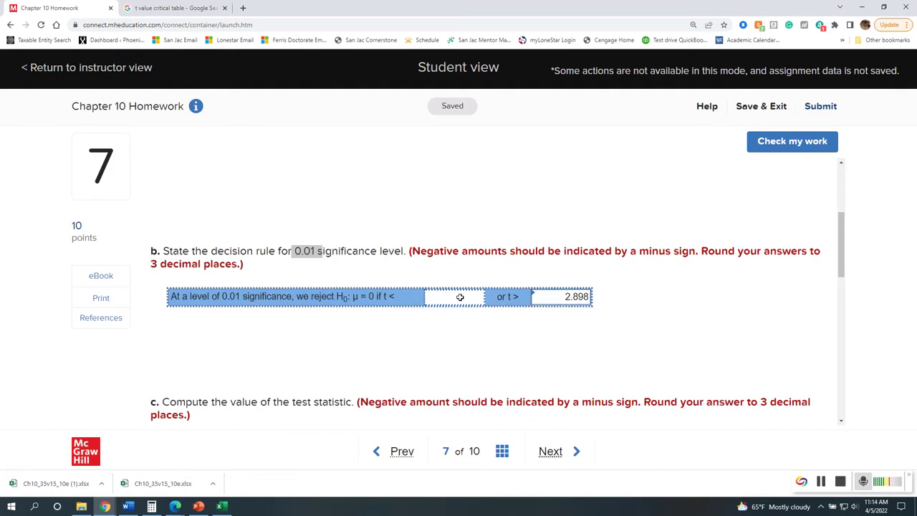
pyautogui.write('-')
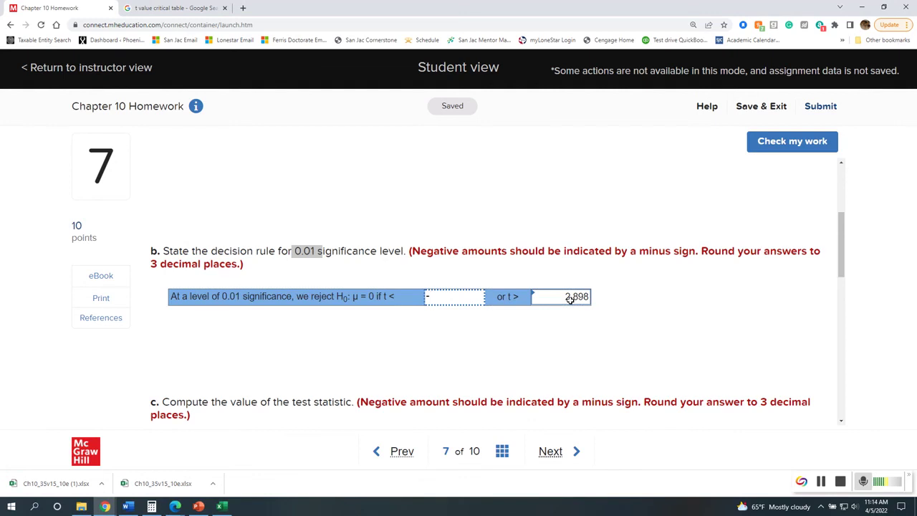
pyautogui.write('2.898')
pyautogui.click(671, 323)
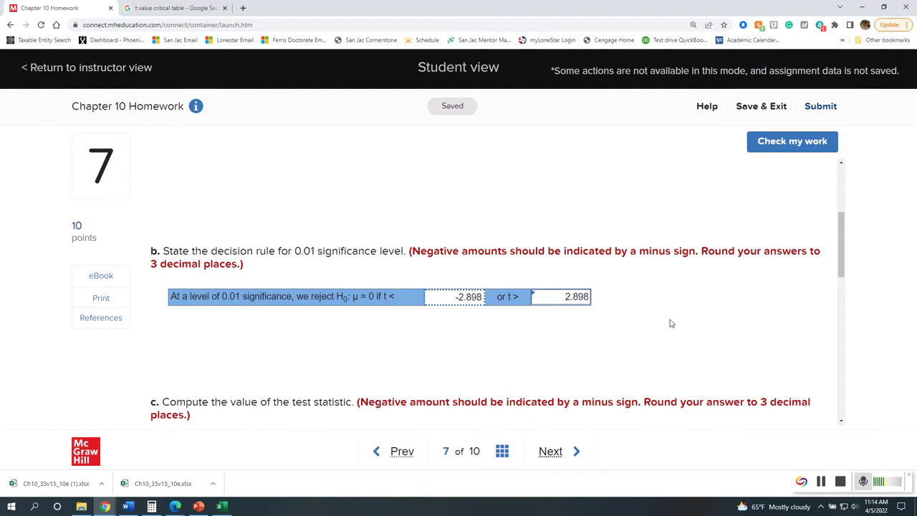
# - Check the work on question 7 so far, review part b's result, and return to the question
pyautogui.click(767, 149)
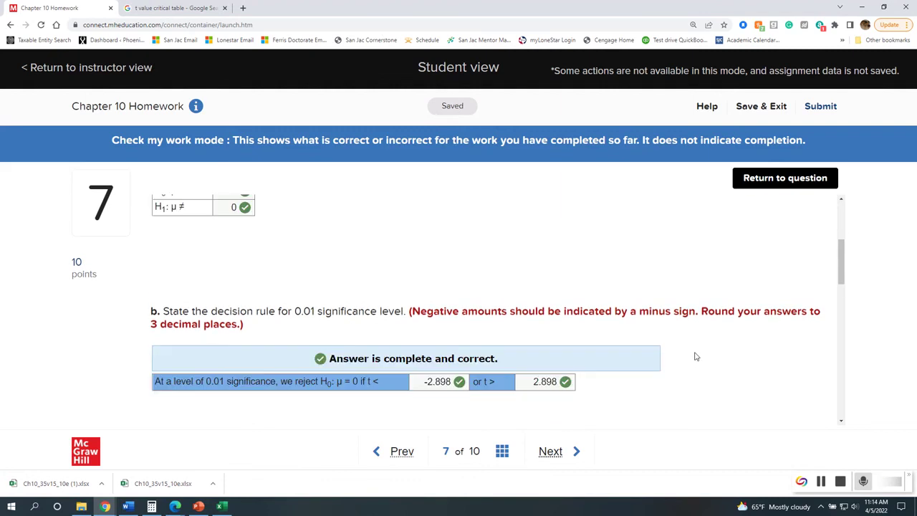
pyautogui.scroll(-2, 754, 280)
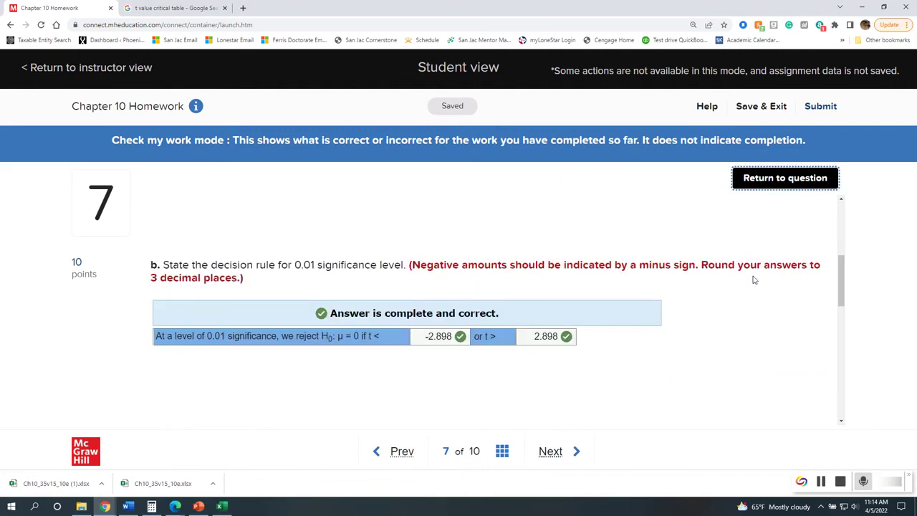
pyautogui.click(762, 185)
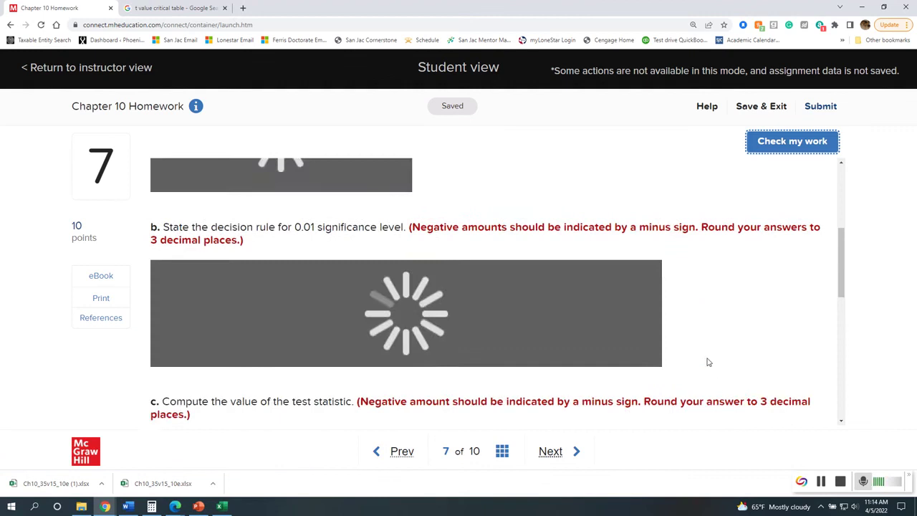
# - Review question 7's part c, open the downloaded Ch10_35v15_10e.xlsx in Excel, and enable editing
pyautogui.scroll(-1, 706, 356)
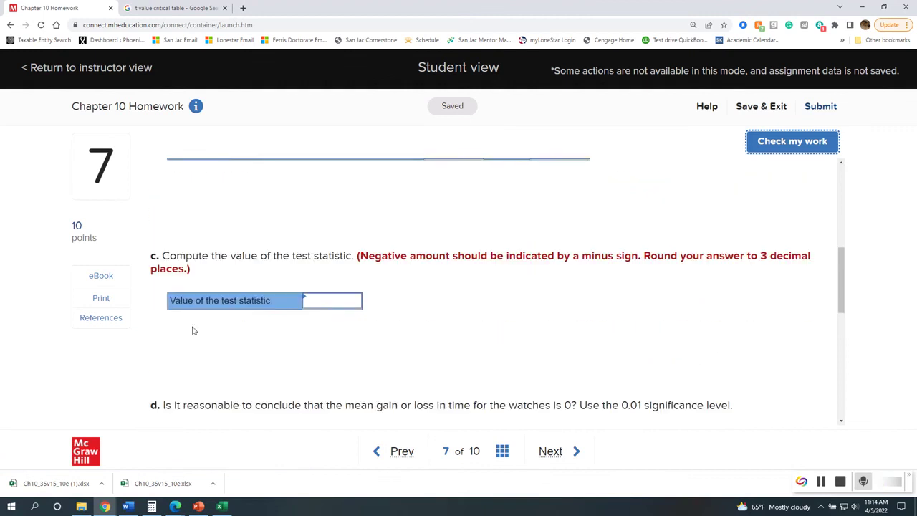
pyautogui.scroll(1, 422, 367)
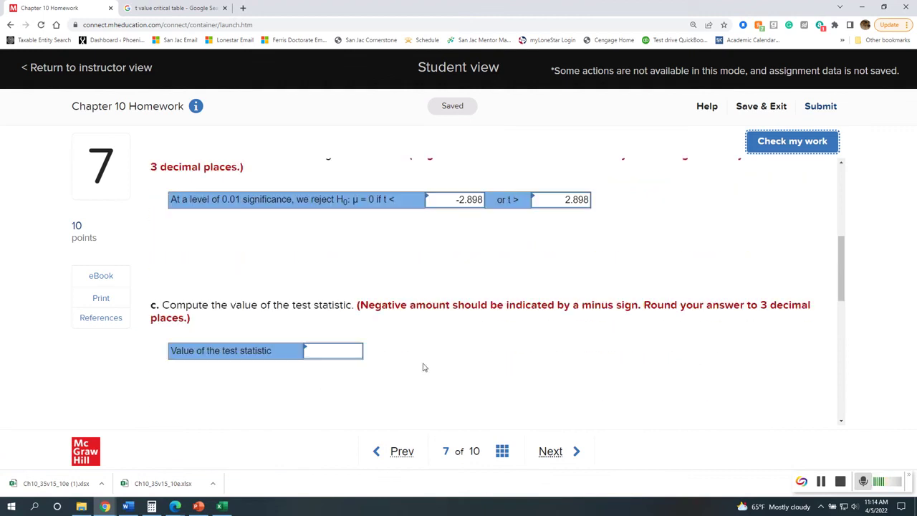
pyautogui.scroll(1, 565, 332)
pyautogui.scroll(-1, 551, 327)
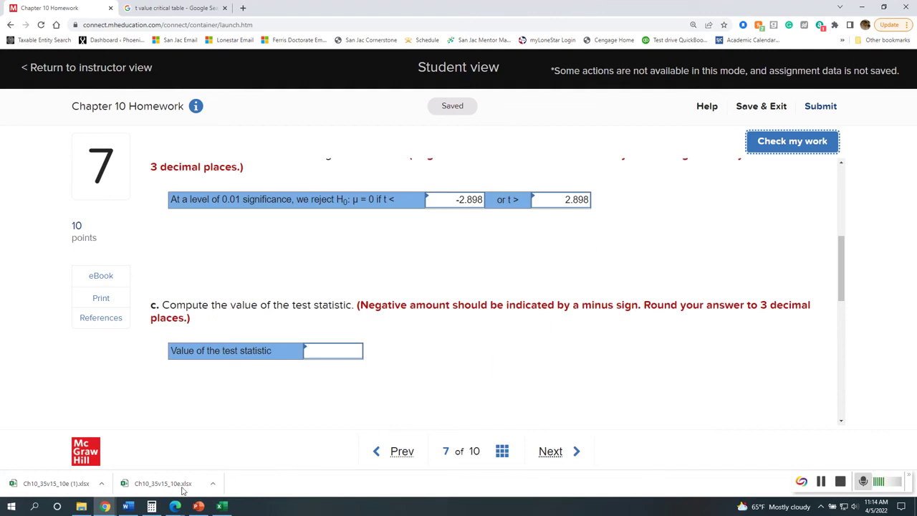
pyautogui.click(135, 487)
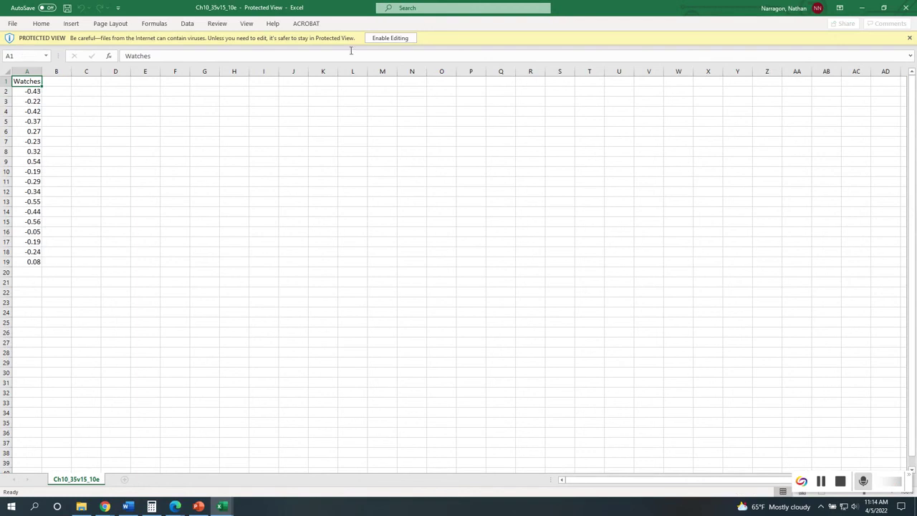
pyautogui.click(391, 38)
pyautogui.click(127, 109)
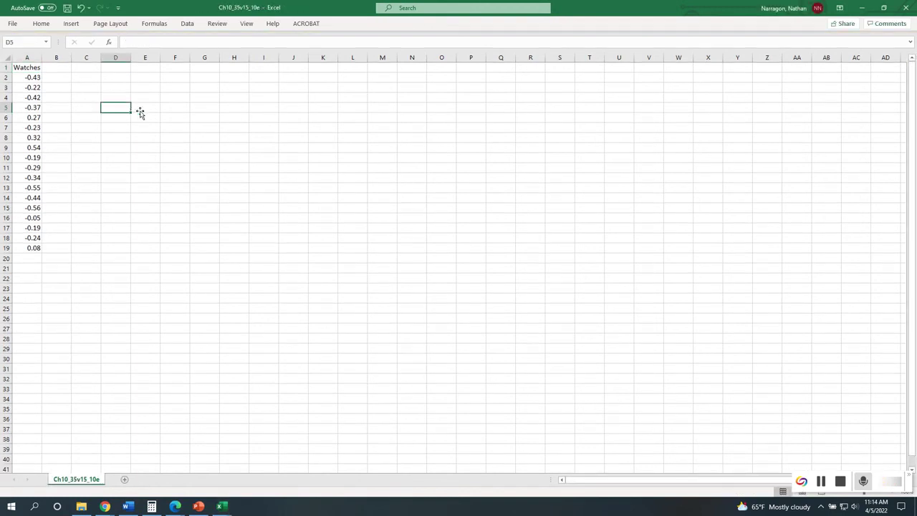
pyautogui.click(141, 108)
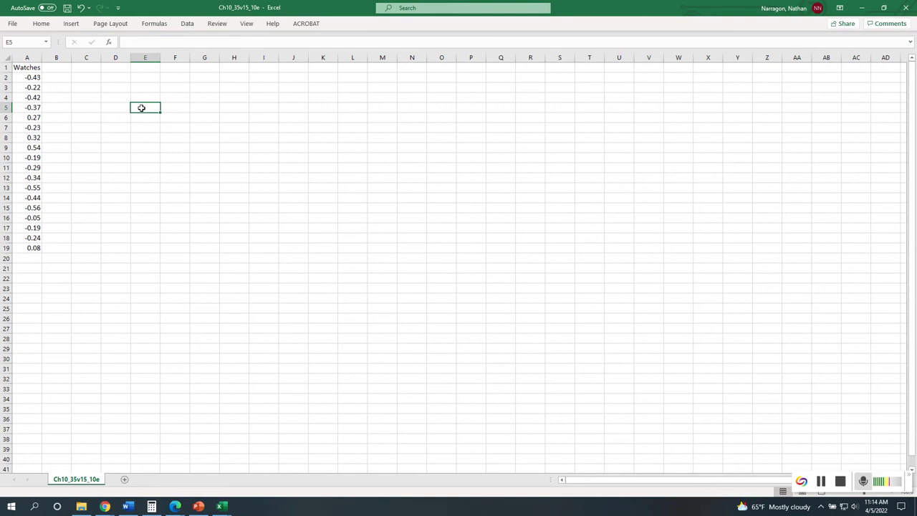
pyautogui.write('=')
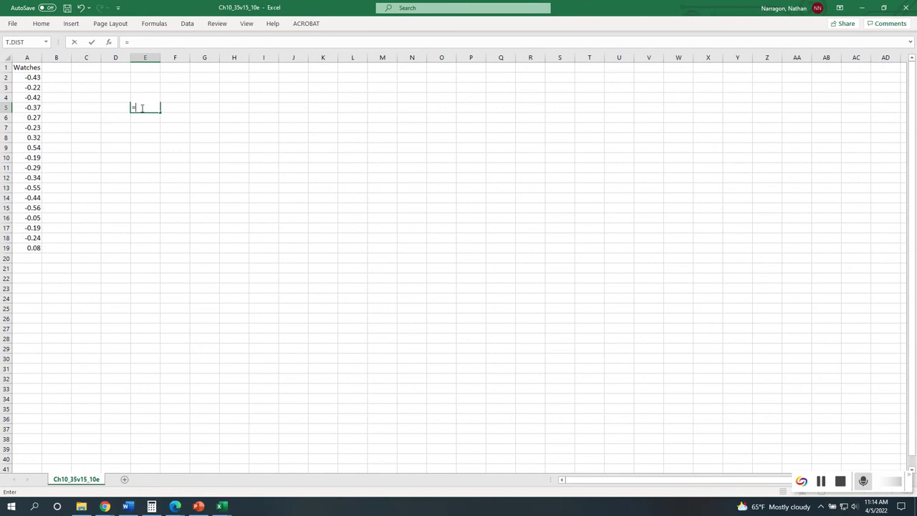
pyautogui.click(24, 79)
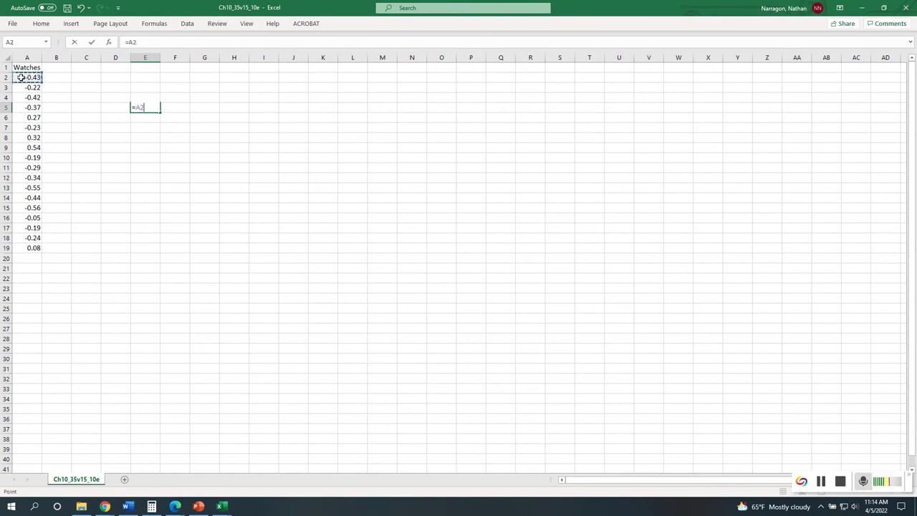
pyautogui.click(146, 119)
pyautogui.click(144, 107)
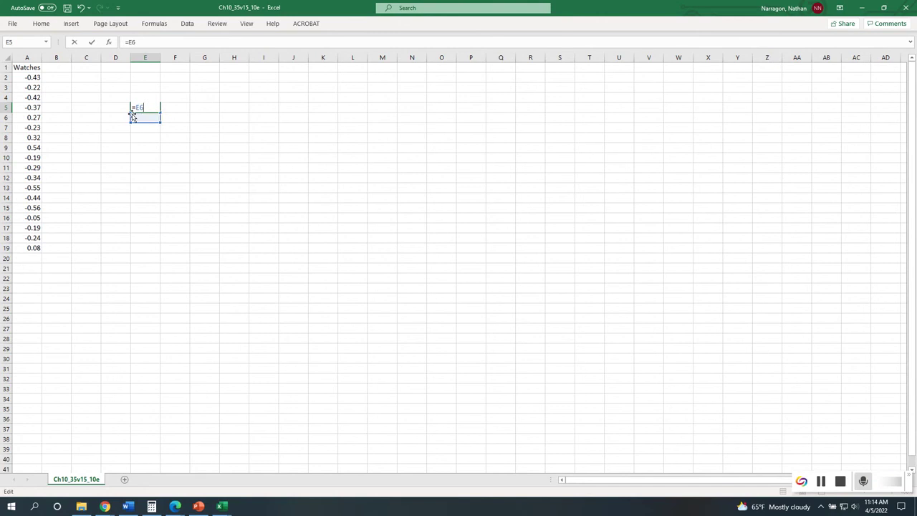
pyautogui.press('BackSpace')
pyautogui.press('BackSpace')
pyautogui.press('BackSpace')
pyautogui.click(189, 150)
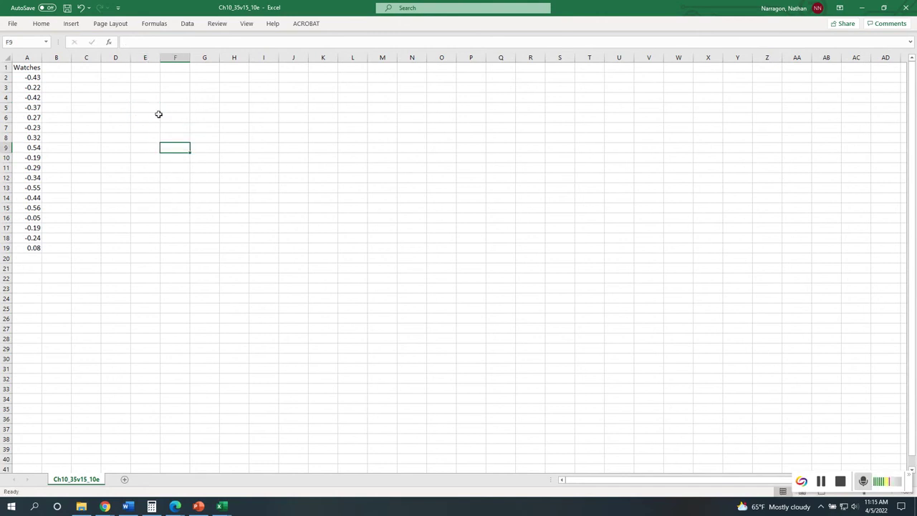
# - Calculate the sample standard deviation of the watch values A2:A19 in cell E5 with STDEV.S
pyautogui.click(142, 108)
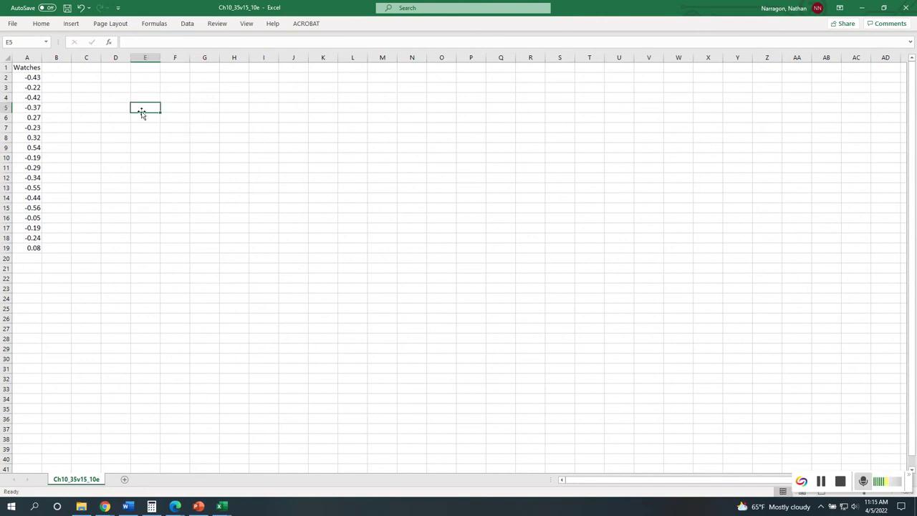
pyautogui.click(161, 25)
pyautogui.click(238, 52)
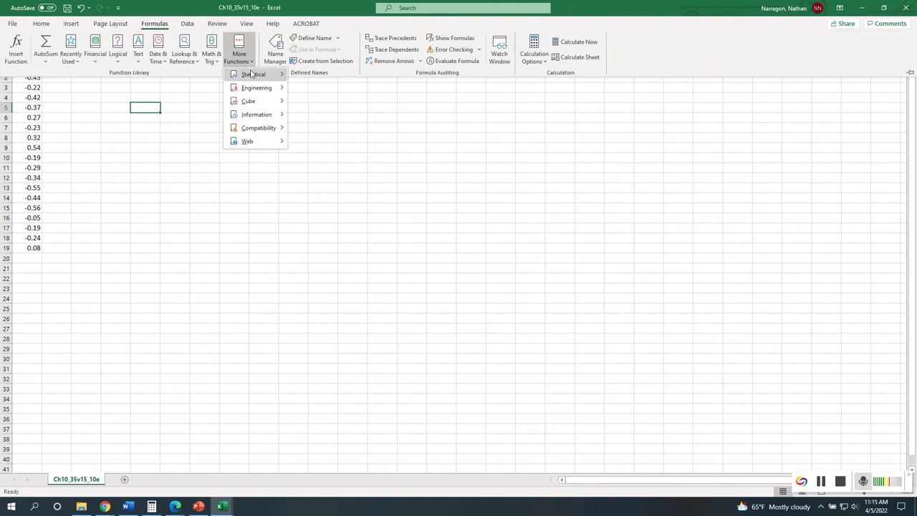
pyautogui.scroll(-8, 368, 303)
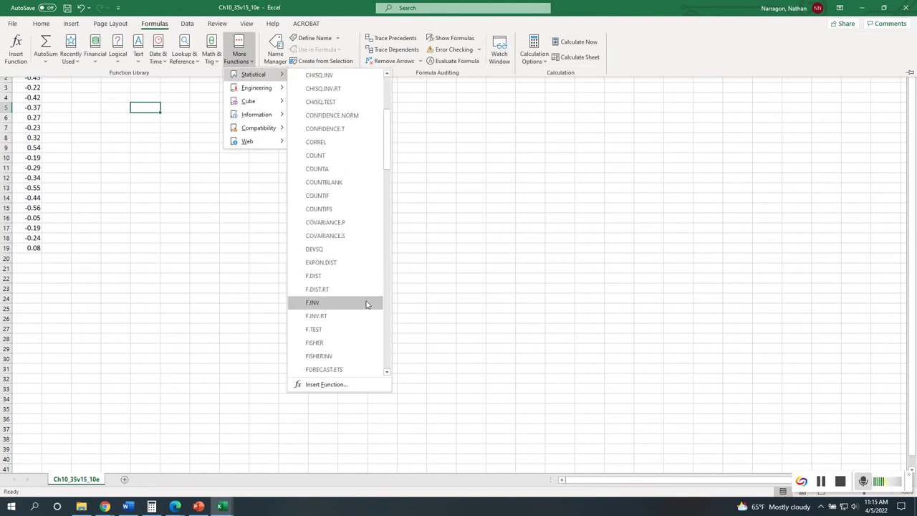
pyautogui.scroll(-20, 352, 303)
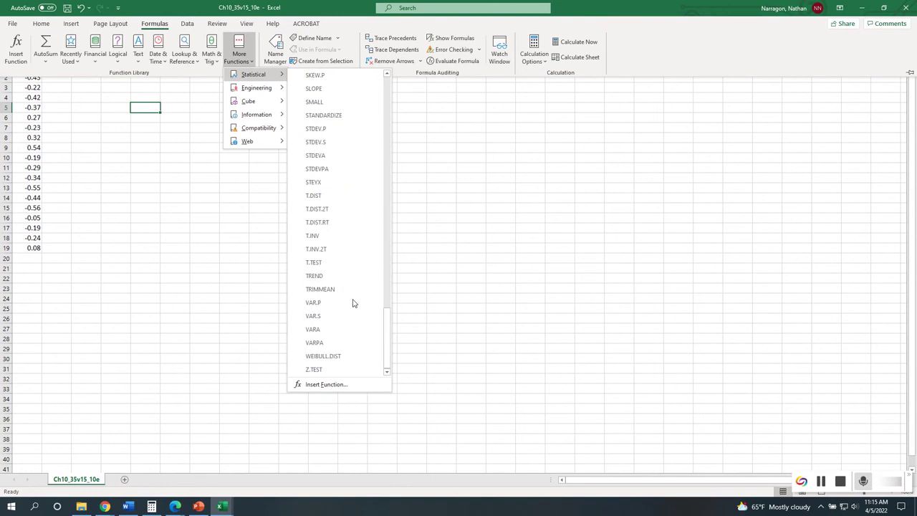
pyautogui.click(317, 143)
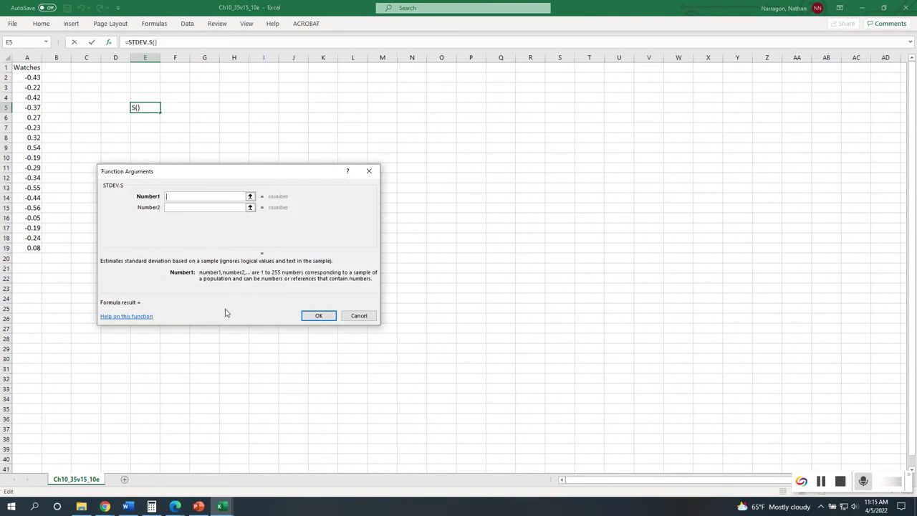
pyautogui.moveTo(27, 76); pyautogui.dragTo(37, 248)
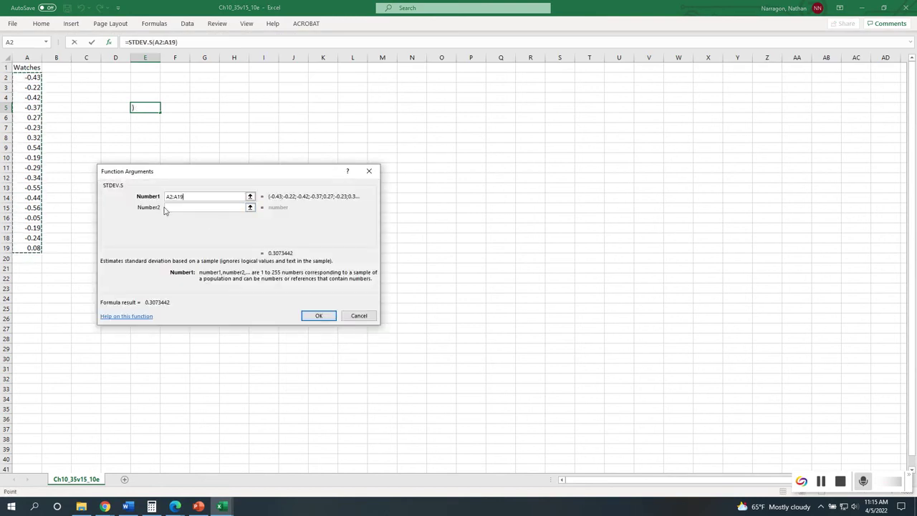
pyautogui.click(319, 316)
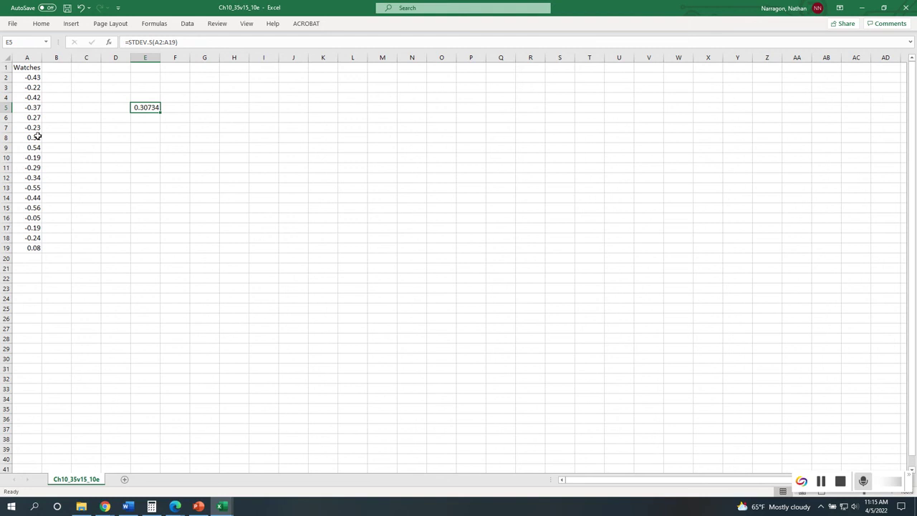
# - Total the watch values in column A with AutoSum, placing the sum in cell A21
pyautogui.moveTo(27, 77); pyautogui.dragTo(31, 268)
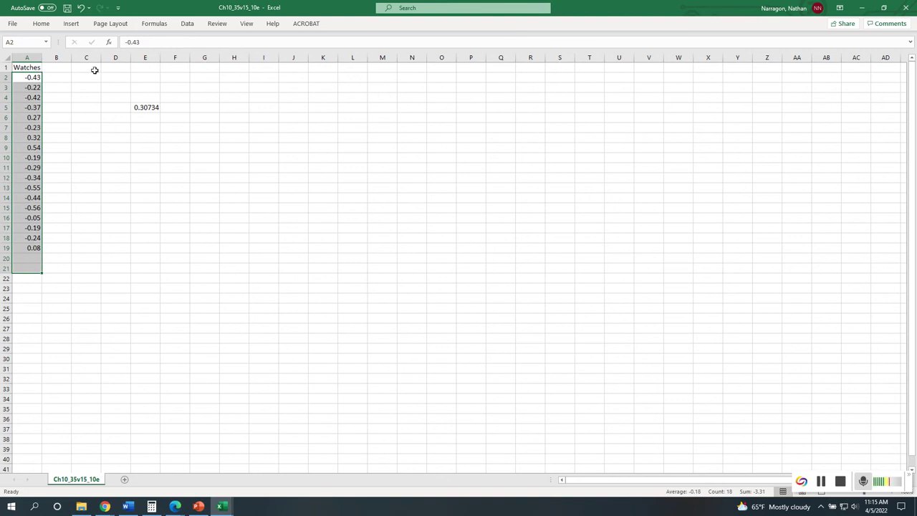
pyautogui.click(154, 23)
pyautogui.click(45, 46)
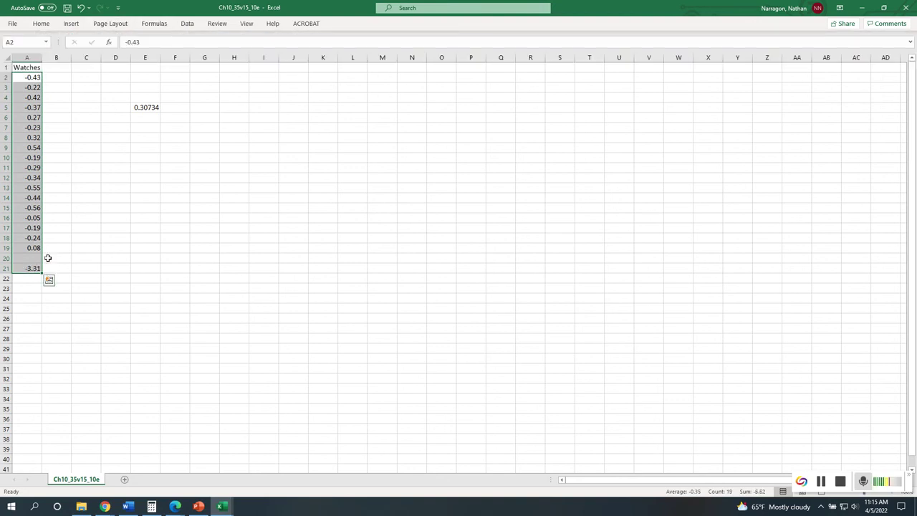
# - Calculate the mean of the watch values in cell E3 by dividing the total in A21 by 18
pyautogui.click(139, 88)
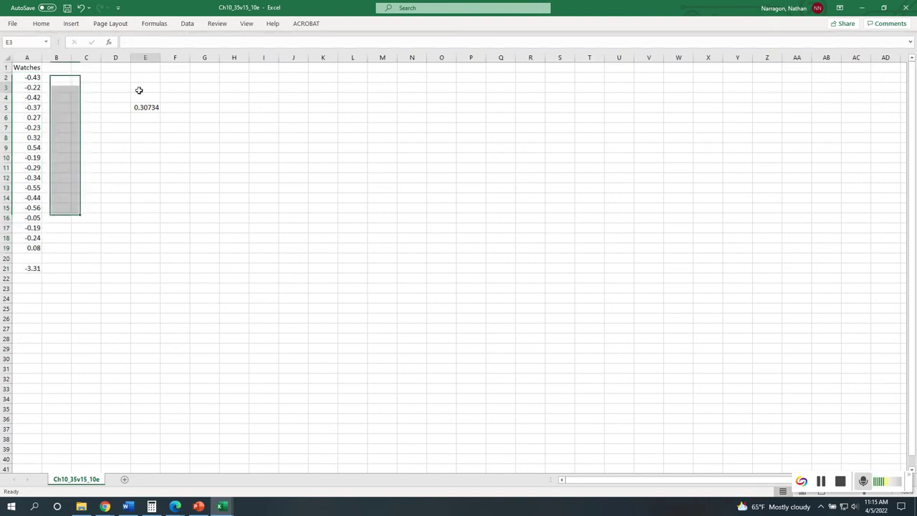
pyautogui.write('-')
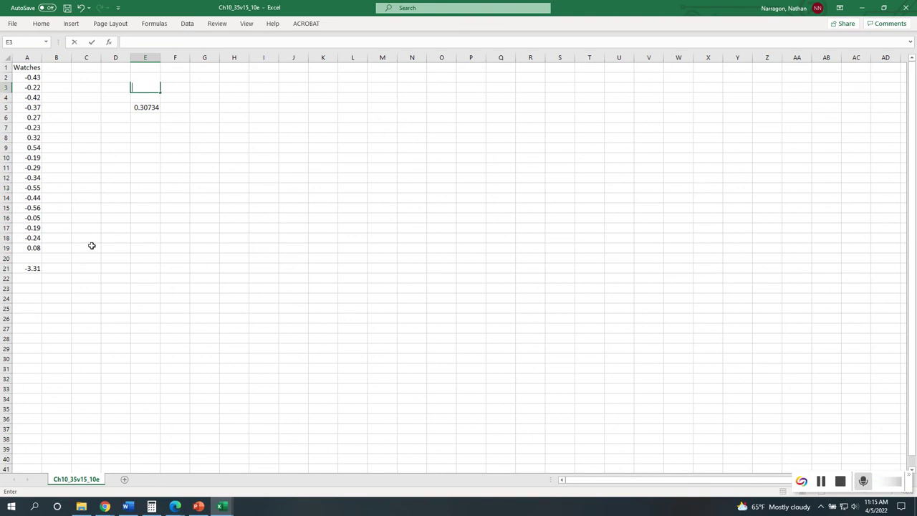
pyautogui.write('=')
pyautogui.click(39, 266)
pyautogui.write('/19')
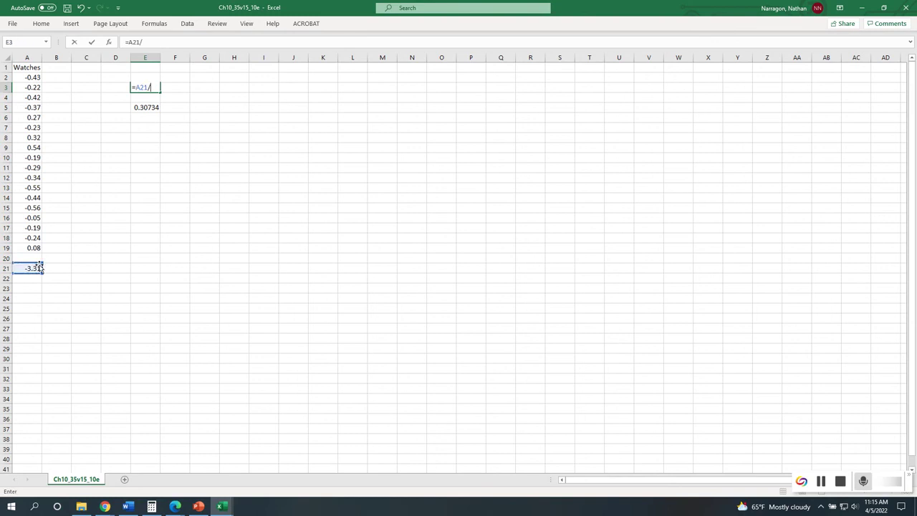
pyautogui.press('Return')
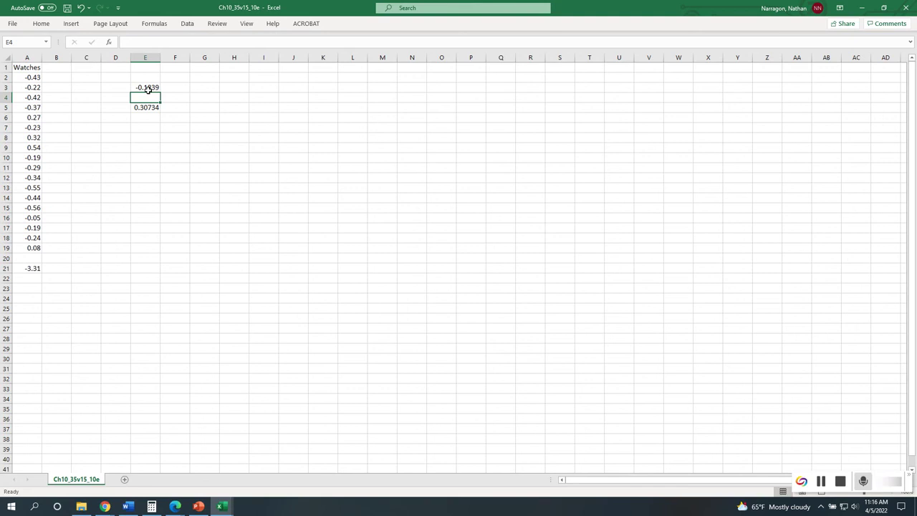
# - Place the reduced watches workbook over question 7, minimize the water consumption workbook, and bring up Calculator
pyautogui.click(884, 7)
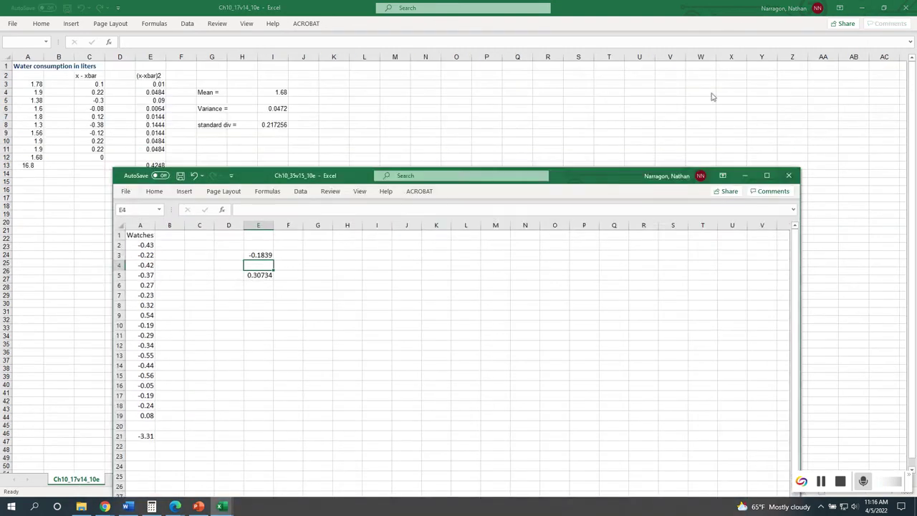
pyautogui.click(869, 5)
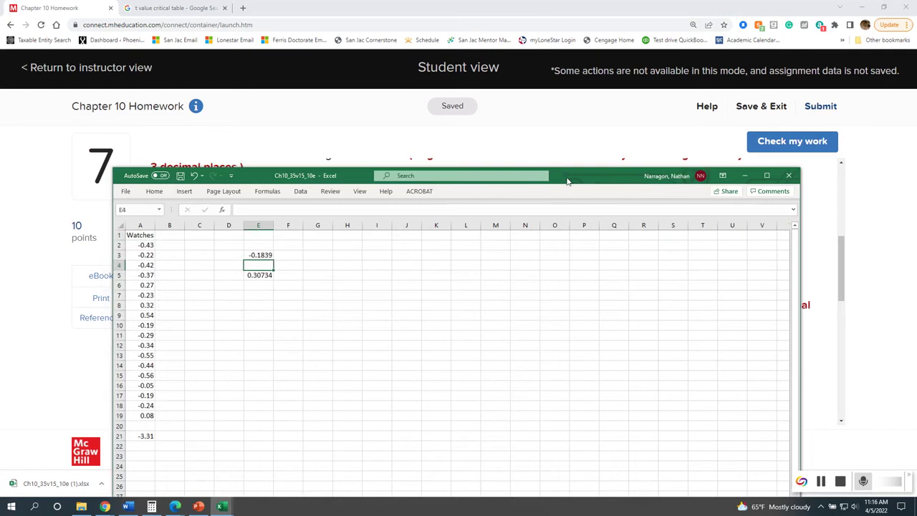
pyautogui.moveTo(567, 179); pyautogui.dragTo(609, 266)
pyautogui.scroll(1, 588, 226)
pyautogui.scroll(-1, 590, 214)
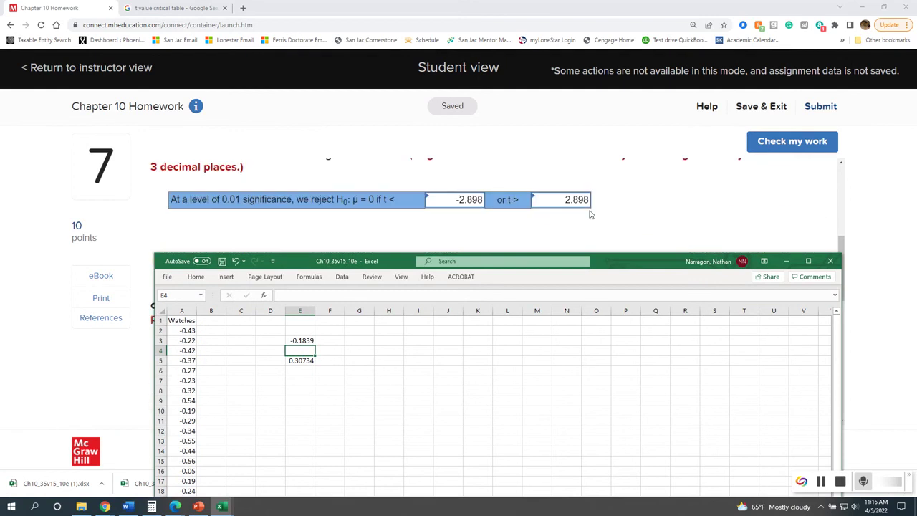
pyautogui.scroll(2, 590, 215)
pyautogui.scroll(-1, 591, 214)
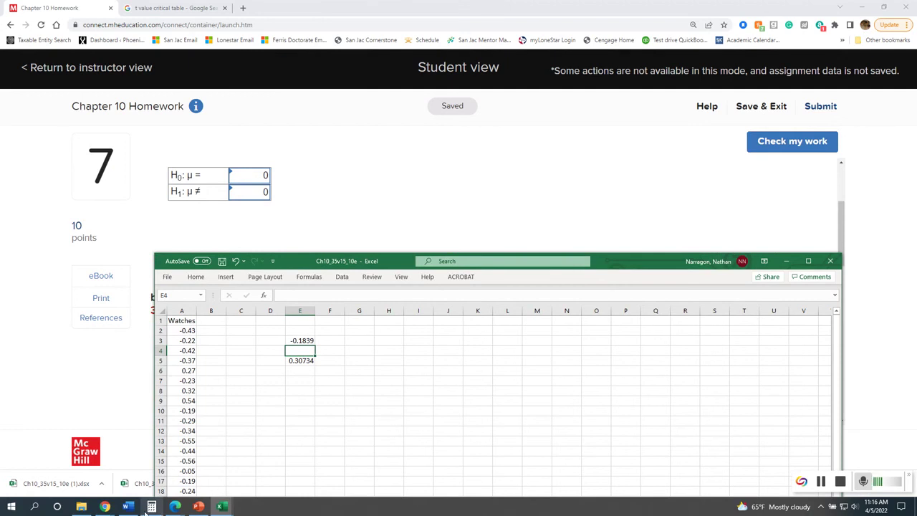
pyautogui.click(152, 506)
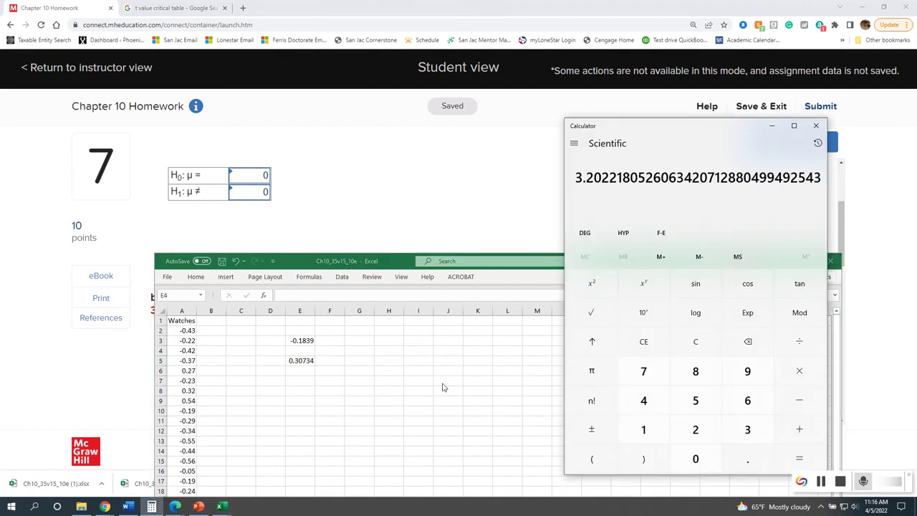
pyautogui.hotkey('shift', '9')
pyautogui.press('BackSpace')
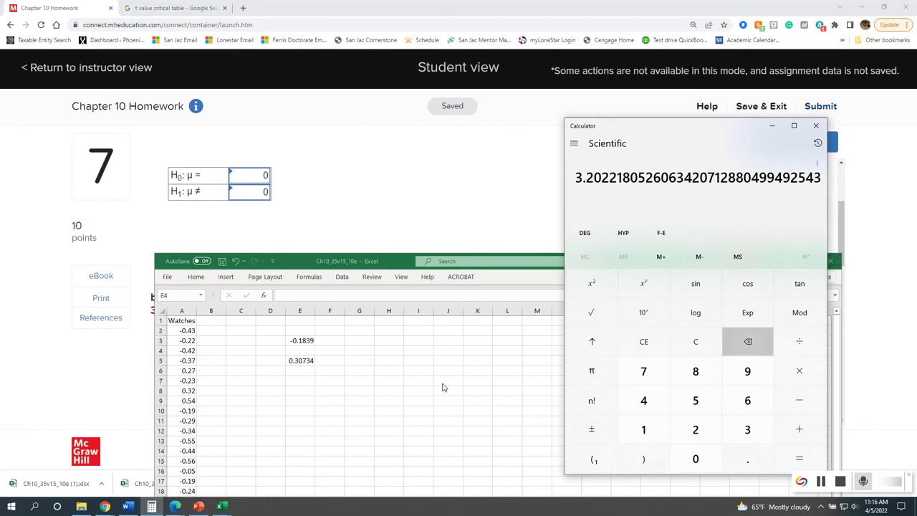
pyautogui.click(800, 457)
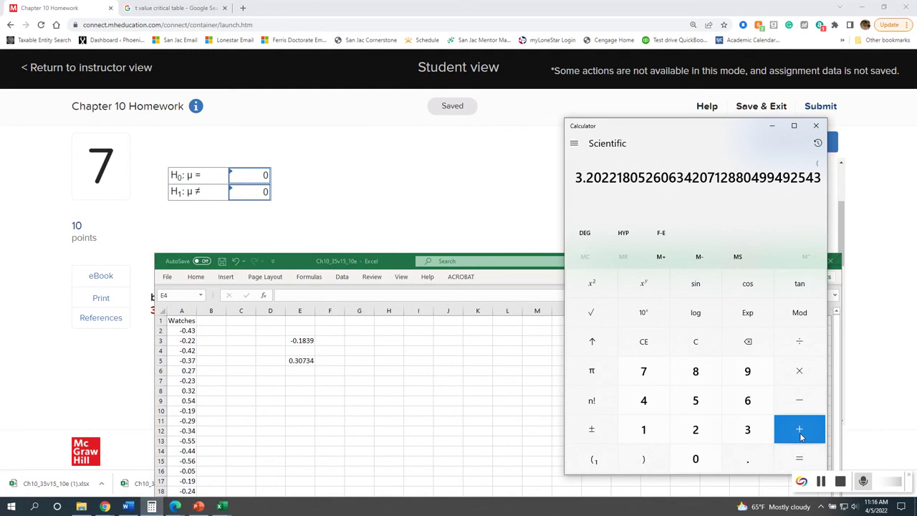
pyautogui.write('-0.18')
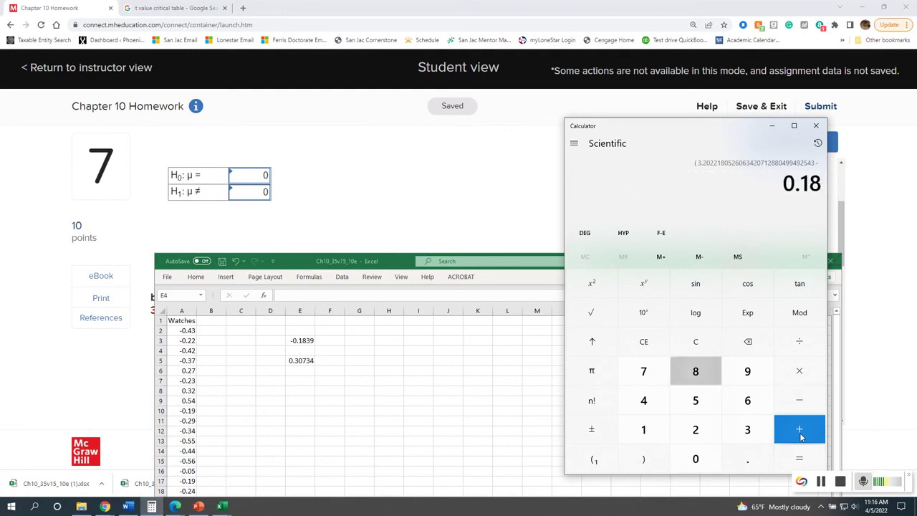
pyautogui.write('39')
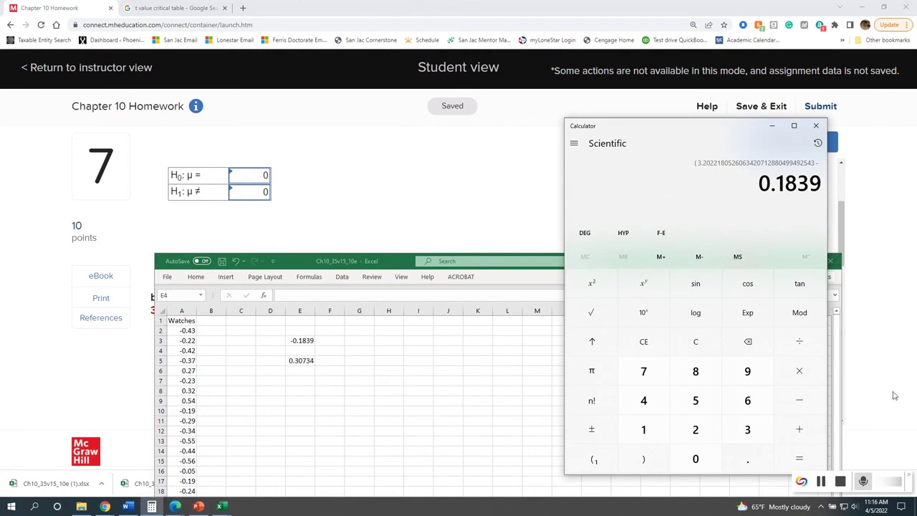
pyautogui.click(648, 350)
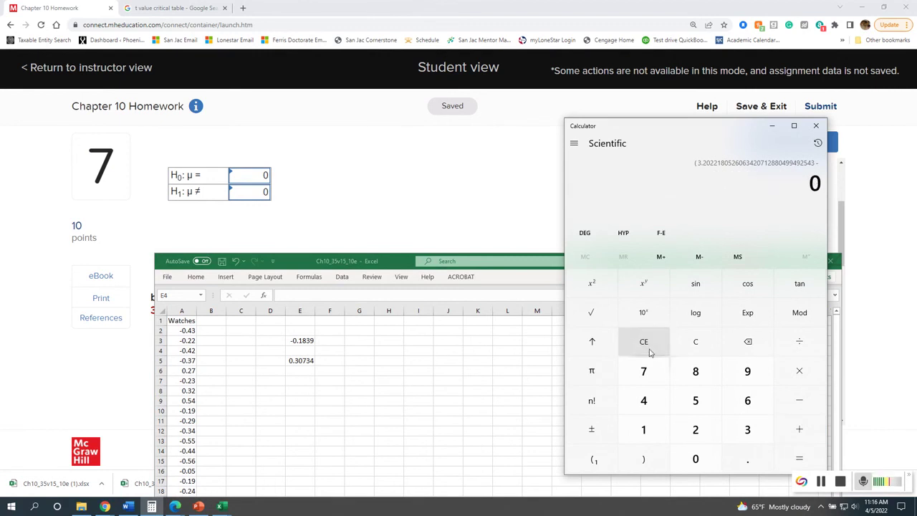
pyautogui.click(694, 344)
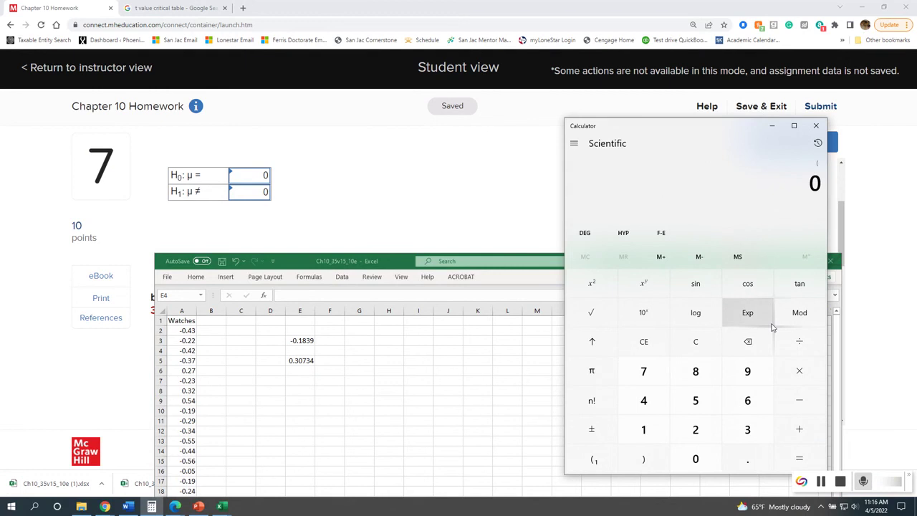
# - Enter the test statistic's numerator, -0.1839, in Calculator by subtracting 0.1839 from 0
pyautogui.press('-')
pyautogui.write('.189')
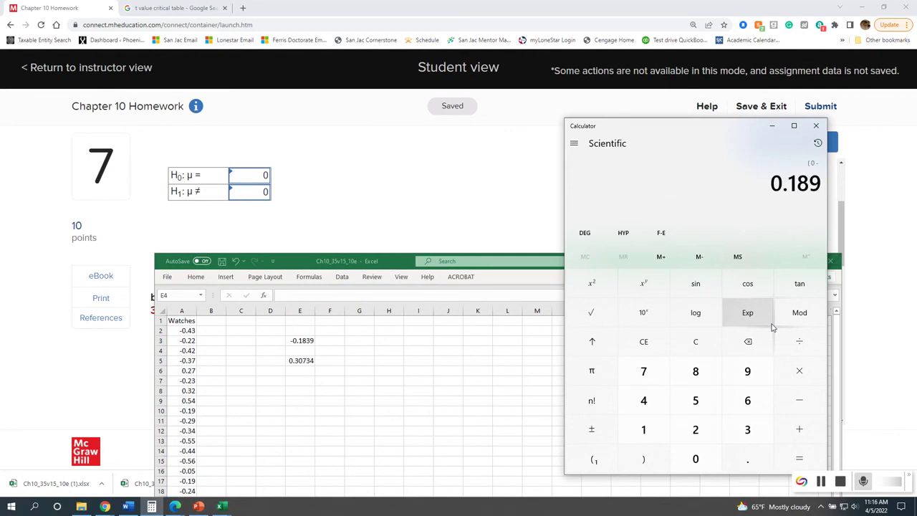
pyautogui.press('BackSpace')
pyautogui.write('39')
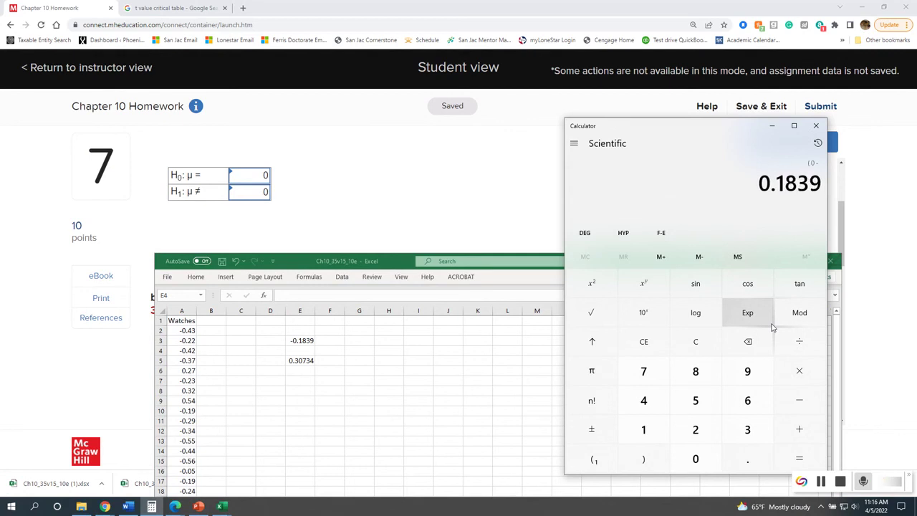
pyautogui.press('-')
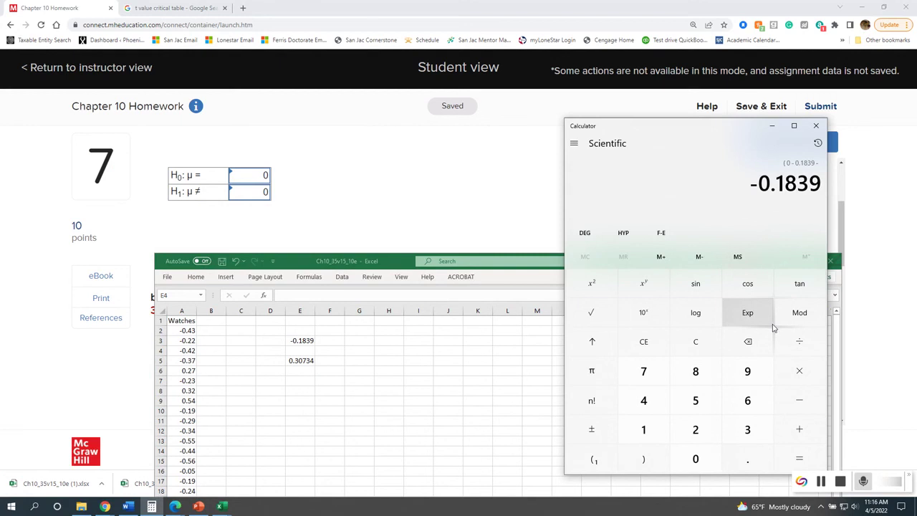
pyautogui.press('Escape')
pyautogui.press('Return')
# - Divide the numerator by the standard error (0.30734 ÷ √18) to compute the test statistic
pyautogui.press('/')
pyautogui.press('(')
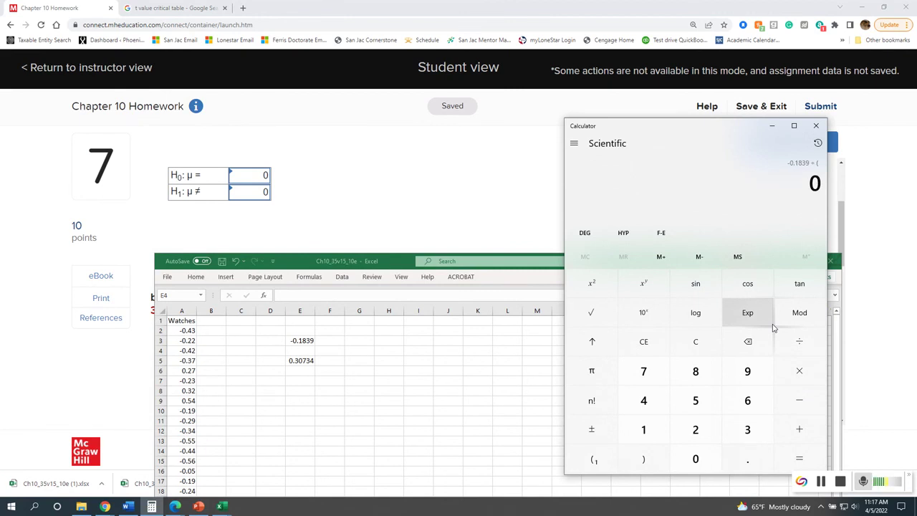
pyautogui.write('.30734')
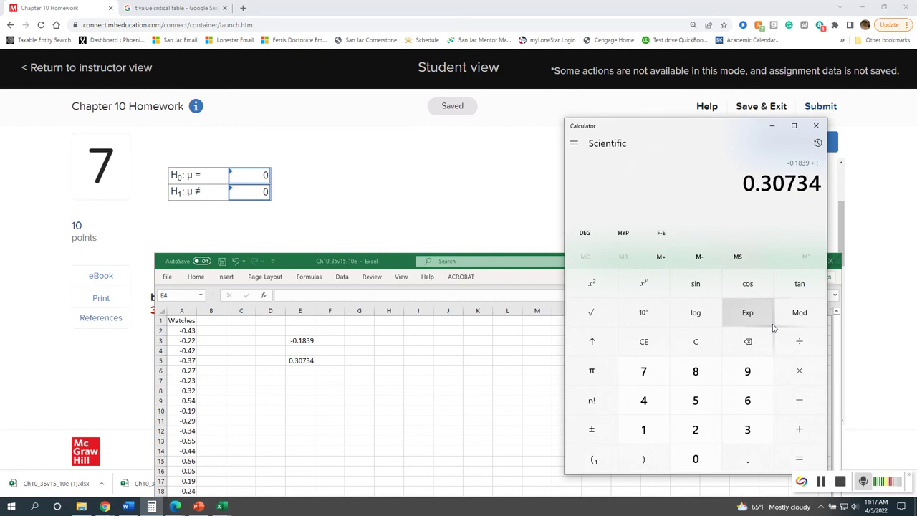
pyautogui.write('/18')
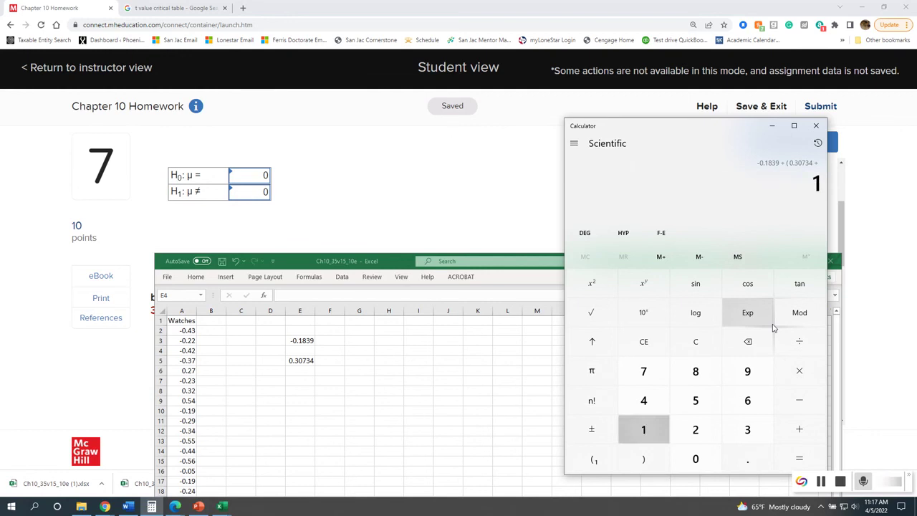
pyautogui.click(591, 313)
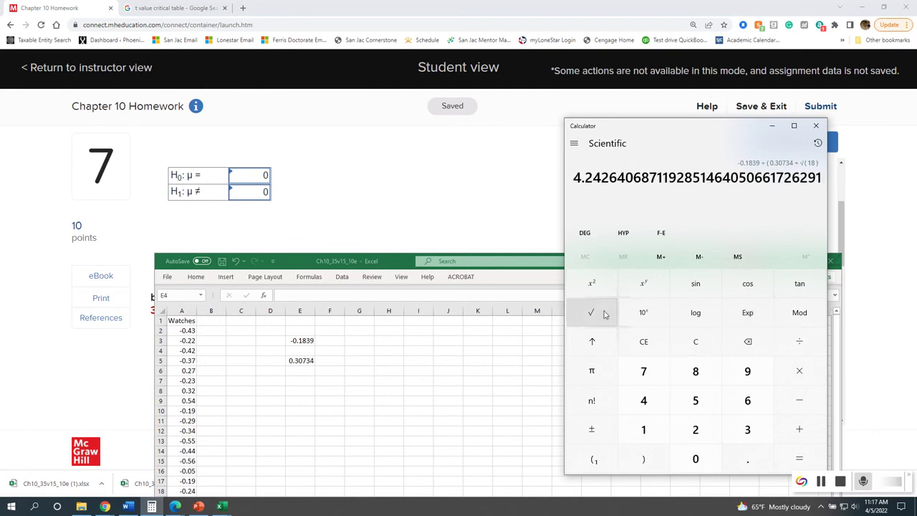
pyautogui.write(')')
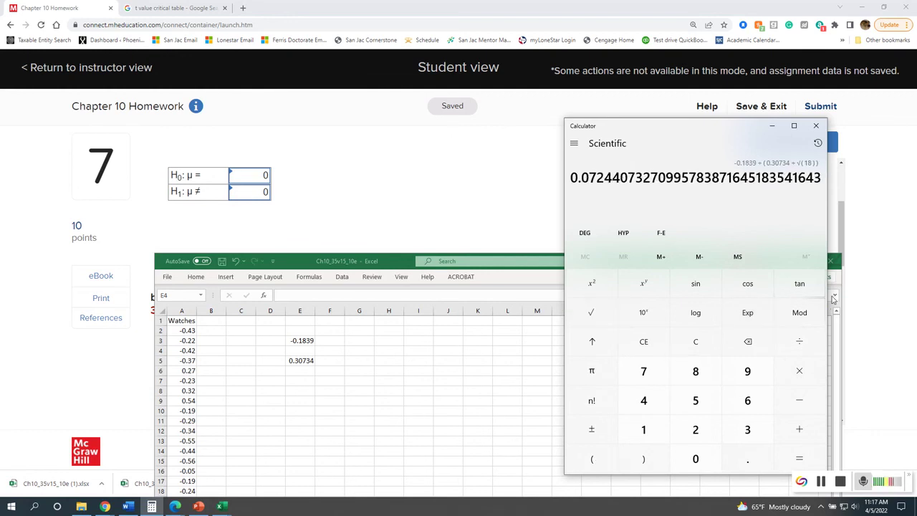
pyautogui.press('Return')
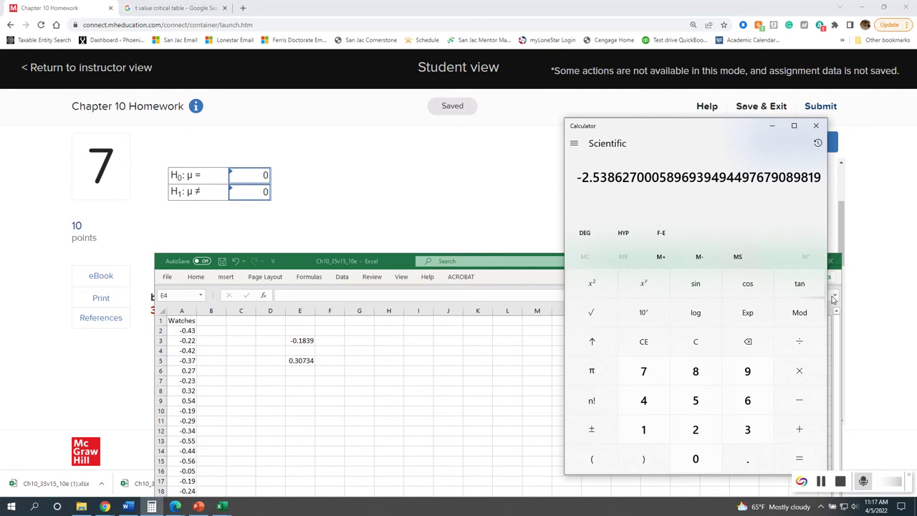
# - Enter -2.539 as the value of the test statistic in part c, rounding the Calculator result to three decimals
pyautogui.click(470, 218)
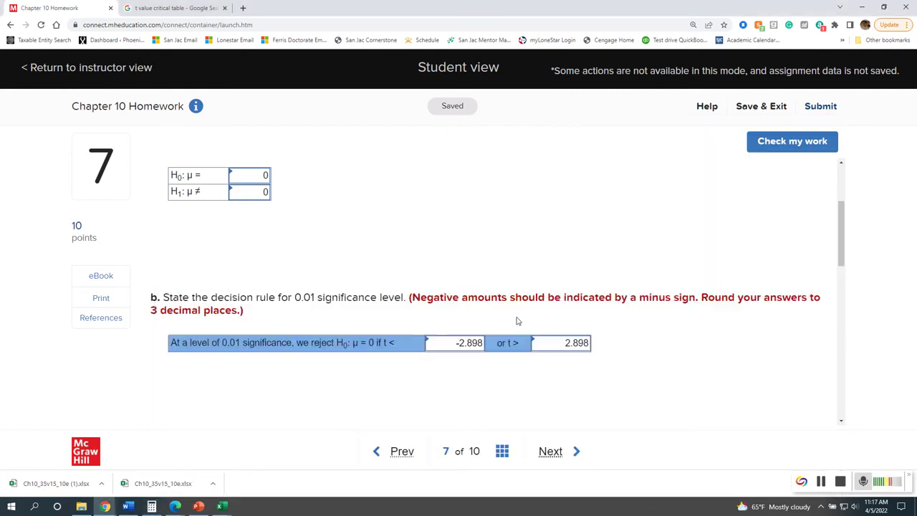
pyautogui.scroll(-3, 516, 319)
pyautogui.click(327, 301)
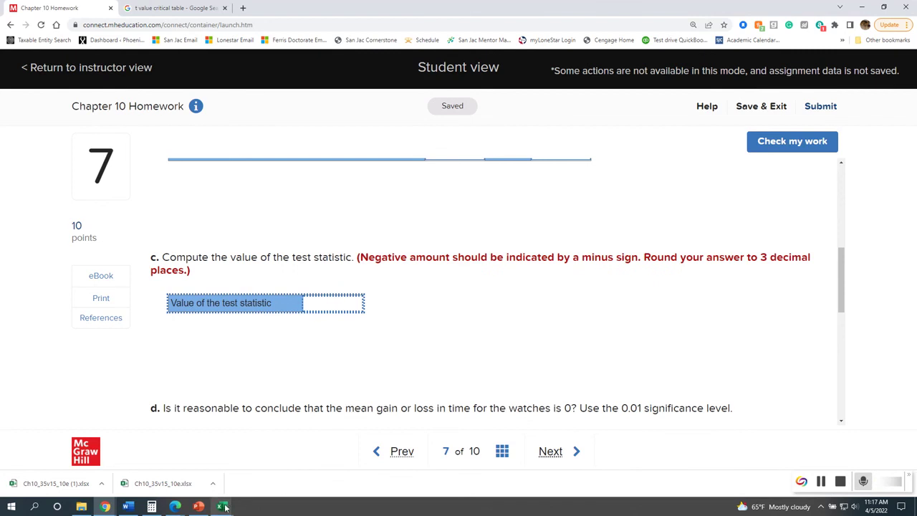
pyautogui.click(151, 507)
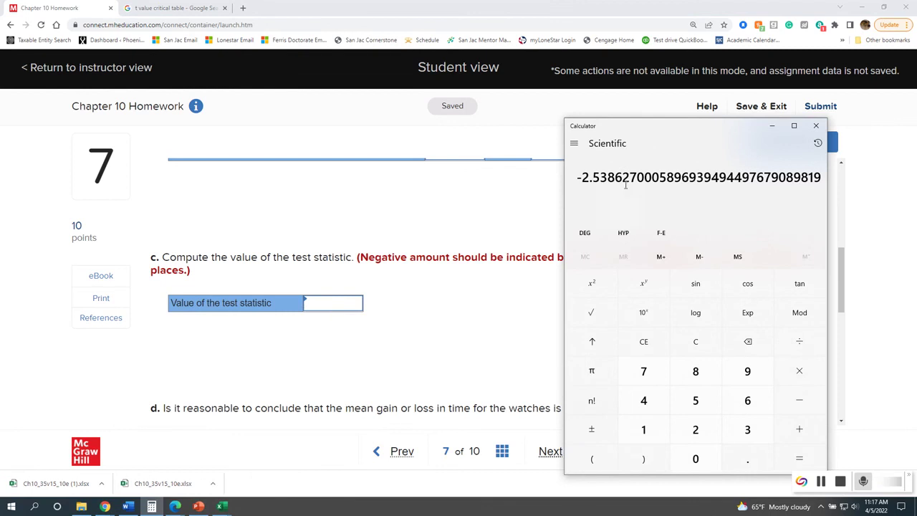
pyautogui.click(333, 307)
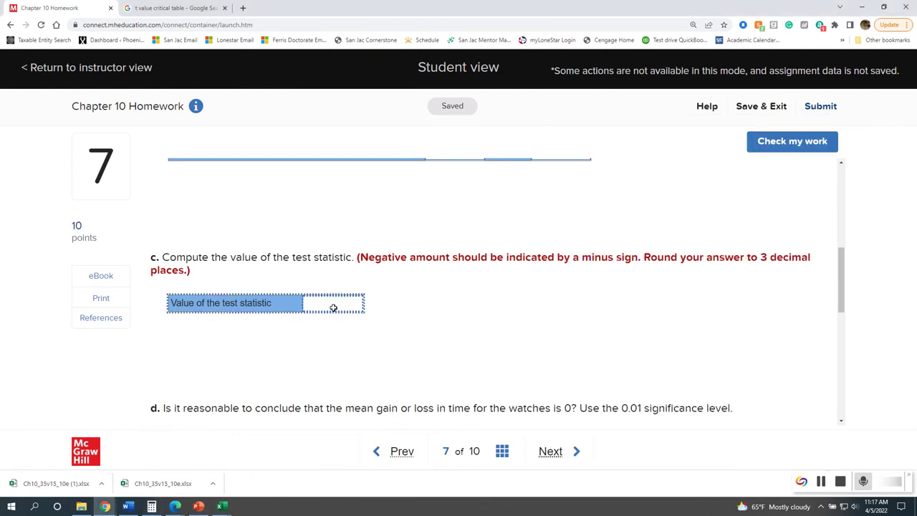
pyautogui.write('-2.539')
pyautogui.click(505, 349)
# - Check the work on question 7, review the feedback for parts b and c, and return to the question
pyautogui.click(793, 142)
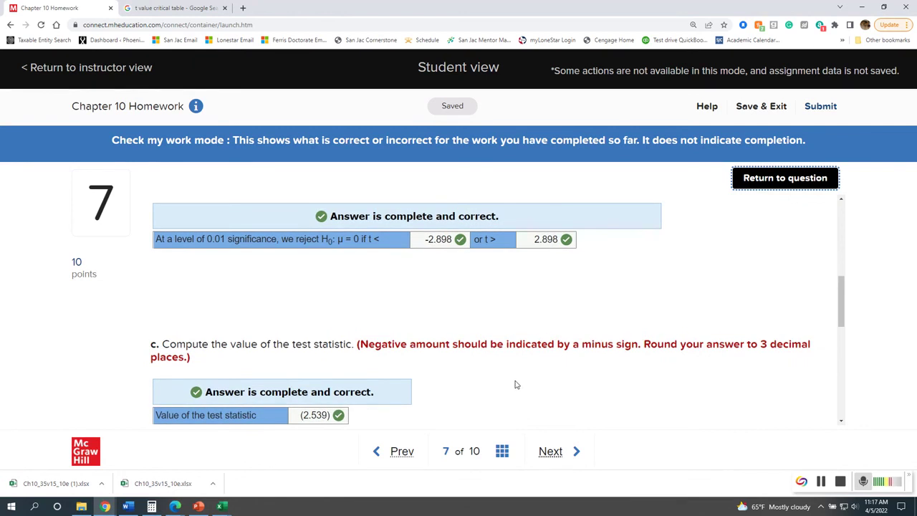
pyautogui.scroll(-2, 509, 384)
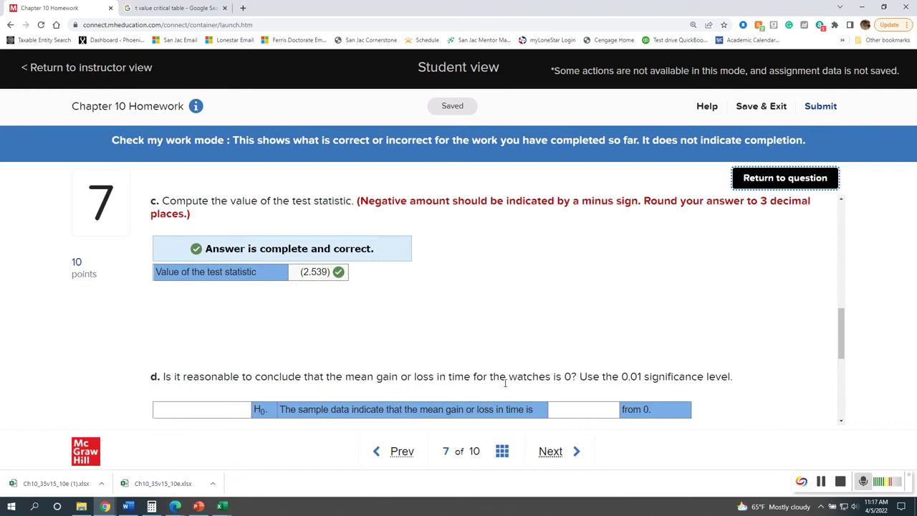
pyautogui.scroll(-1, 501, 392)
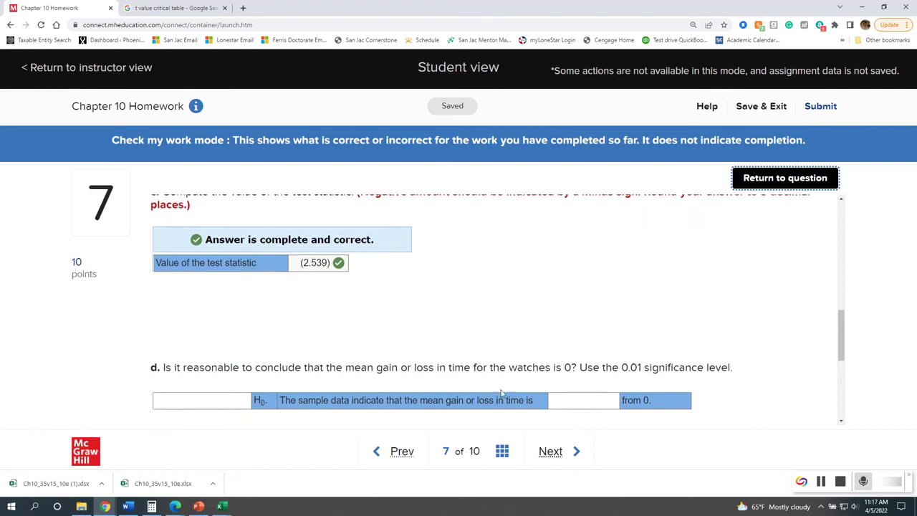
pyautogui.scroll(1, 321, 348)
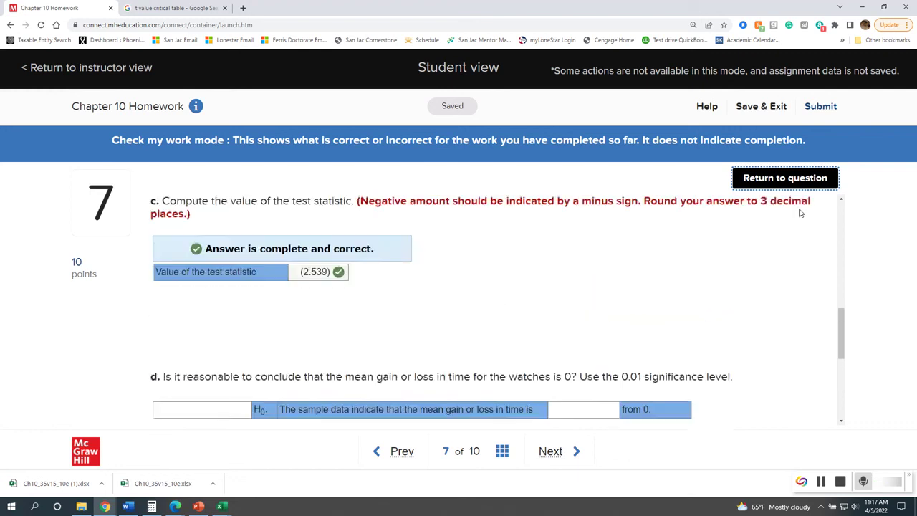
pyautogui.click(774, 185)
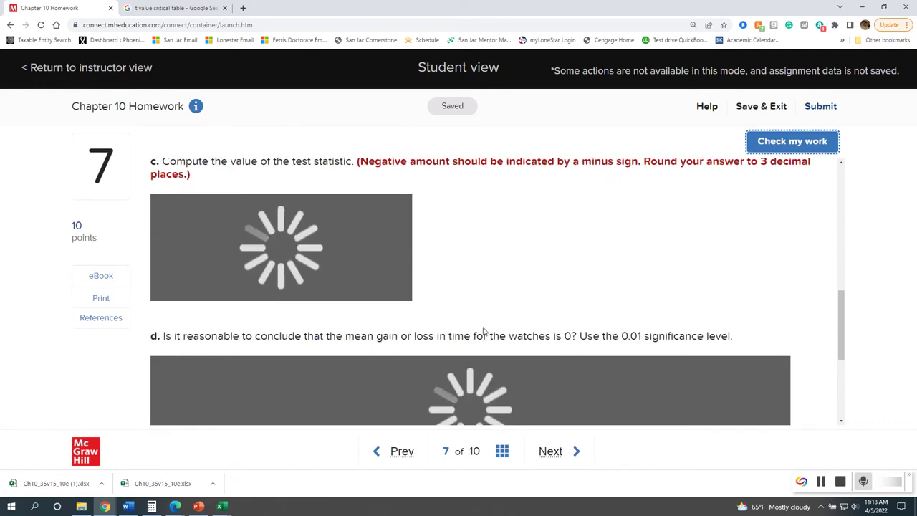
# - Compare the test statistic with the decision rule and complete part d with "Do not reject" H0 and "not different" from 0
pyautogui.scroll(-1, 437, 336)
pyautogui.scroll(1, 401, 334)
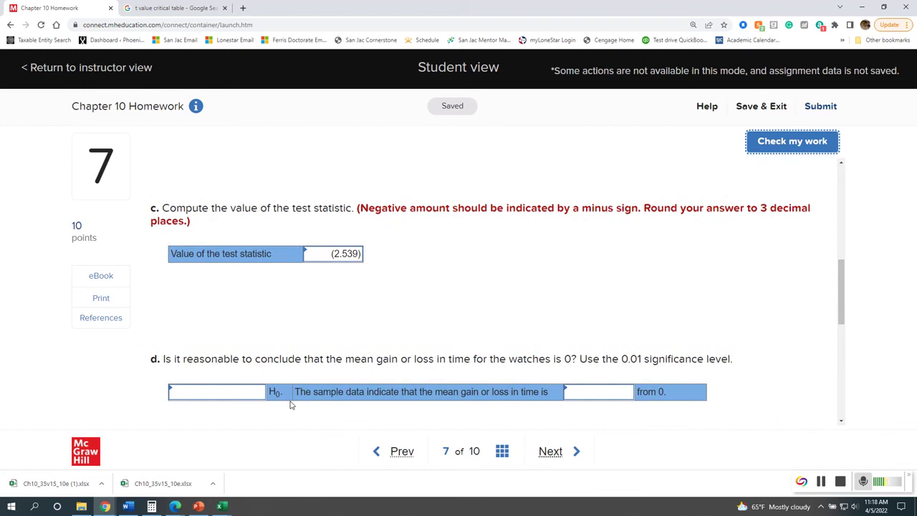
pyautogui.scroll(3, 290, 405)
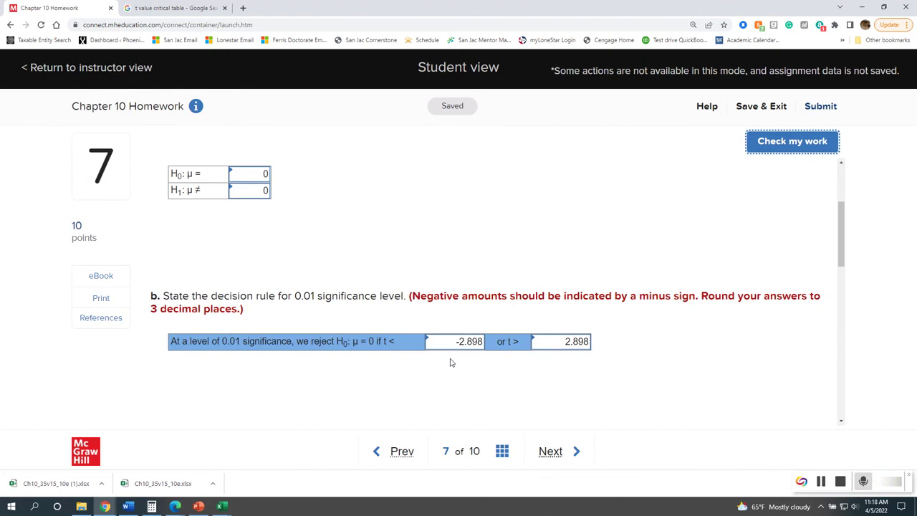
pyautogui.scroll(-2, 450, 362)
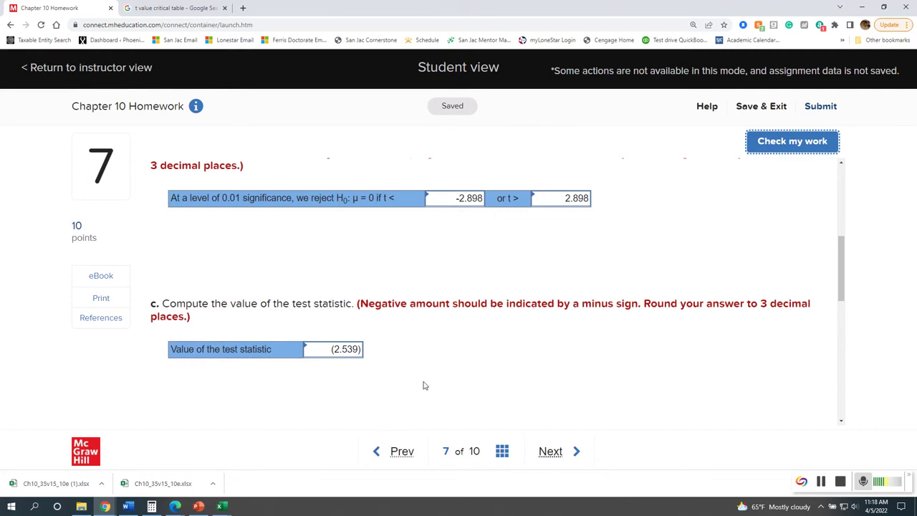
pyautogui.scroll(-2, 423, 382)
pyautogui.click(236, 343)
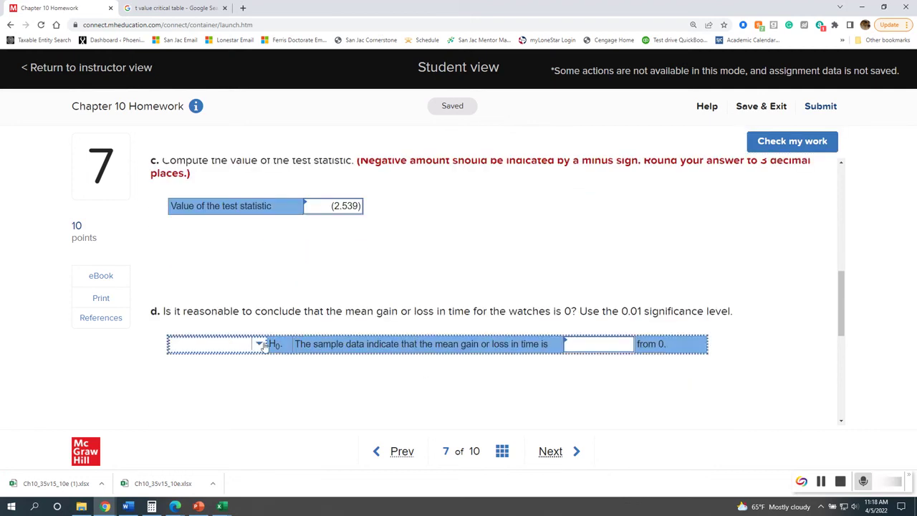
pyautogui.click(258, 344)
pyautogui.click(232, 395)
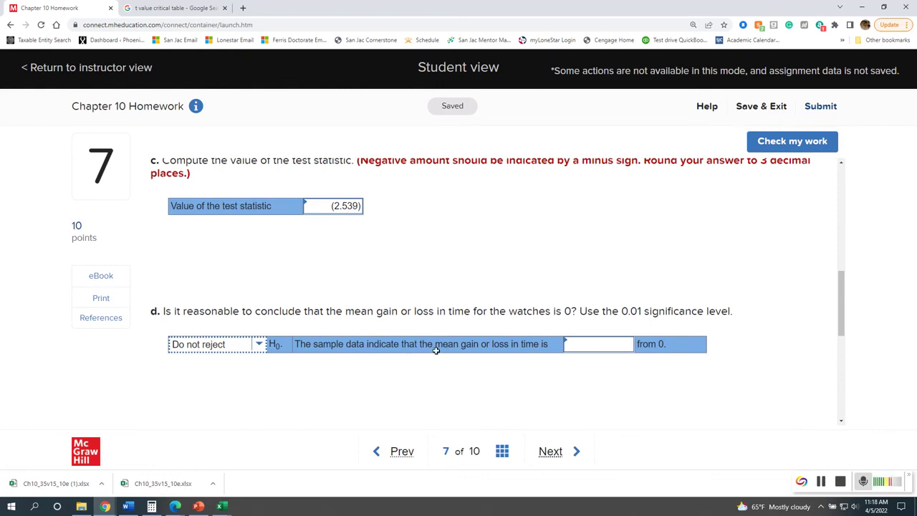
pyautogui.click(613, 347)
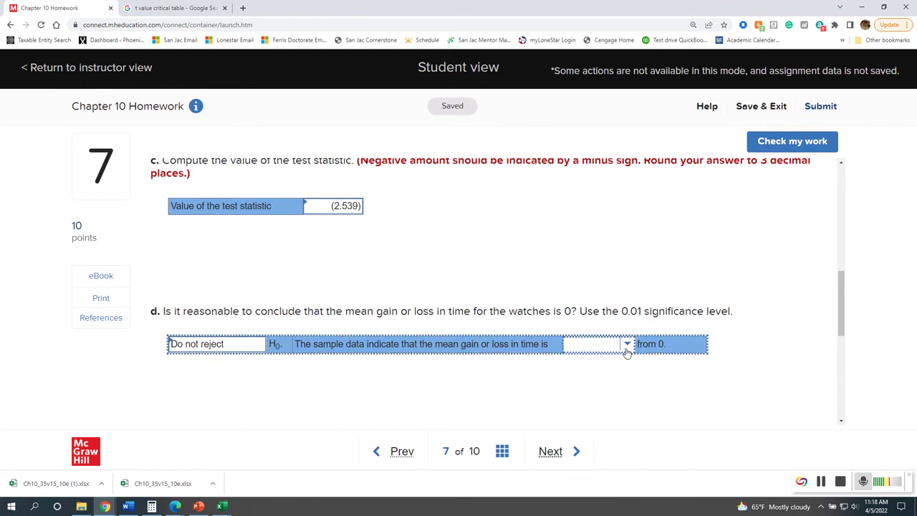
pyautogui.click(626, 349)
pyautogui.click(611, 415)
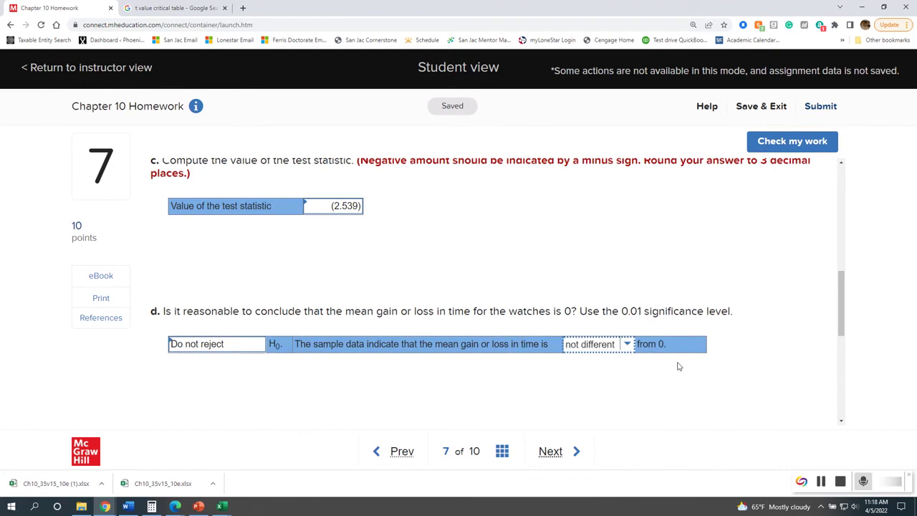
# - Check question 7 again, review the feedback for parts a to d, and return to the question
pyautogui.click(773, 143)
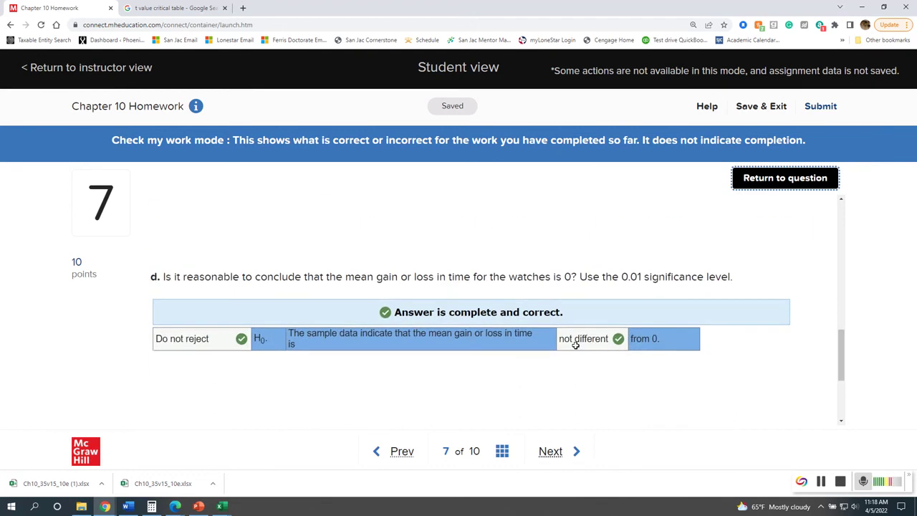
pyautogui.scroll(2, 575, 346)
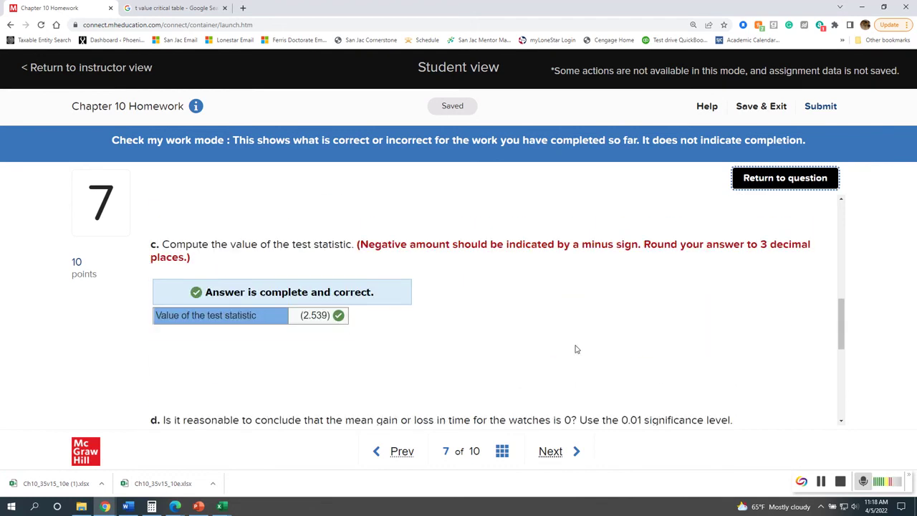
pyautogui.scroll(5, 576, 349)
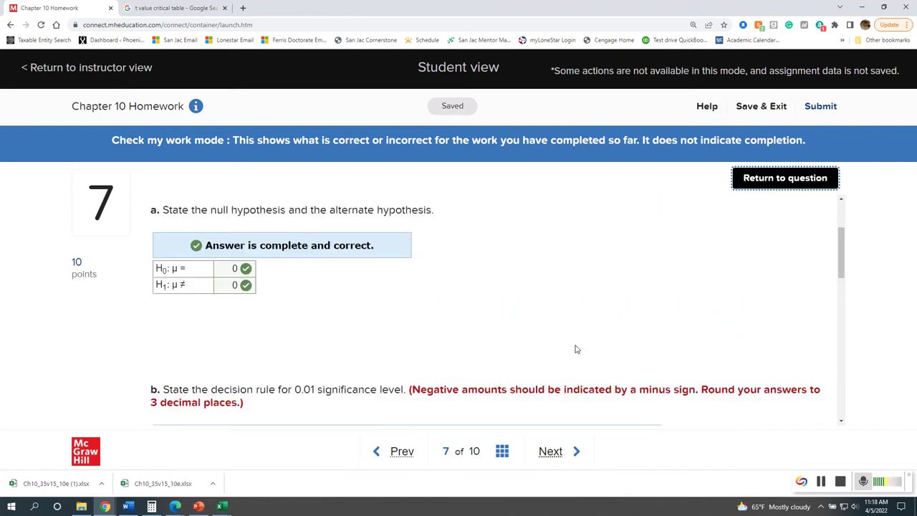
pyautogui.scroll(2, 575, 349)
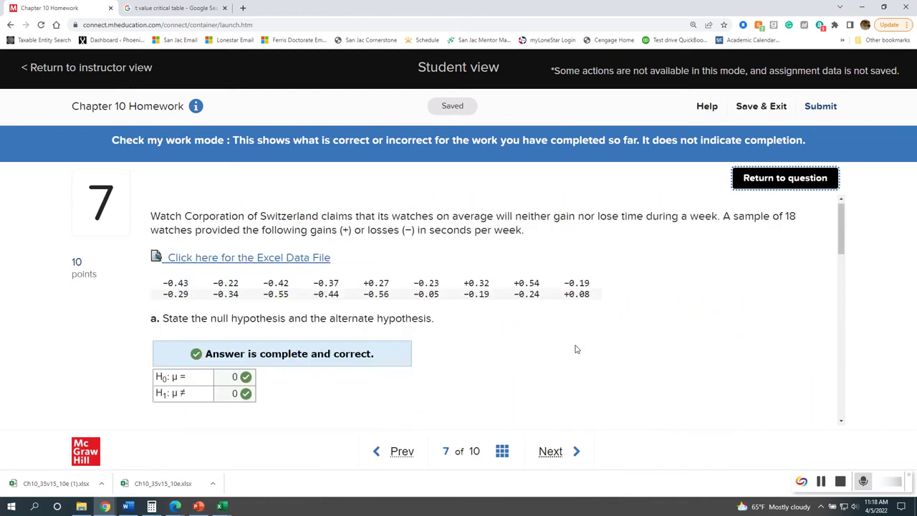
pyautogui.scroll(-8, 576, 349)
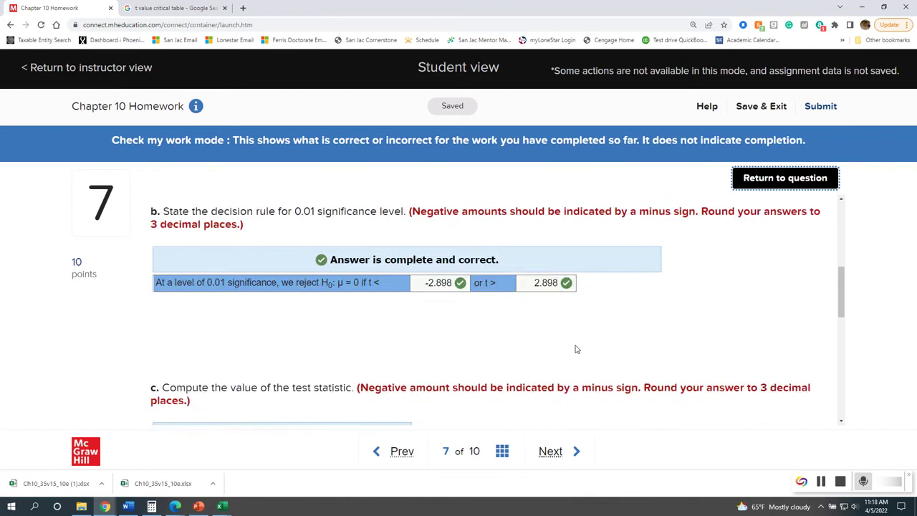
pyautogui.scroll(-2, 576, 349)
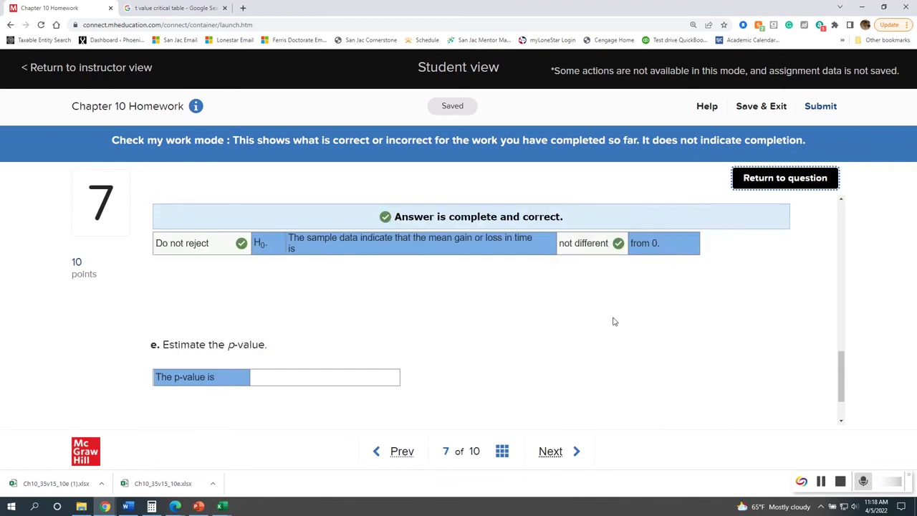
pyautogui.click(750, 188)
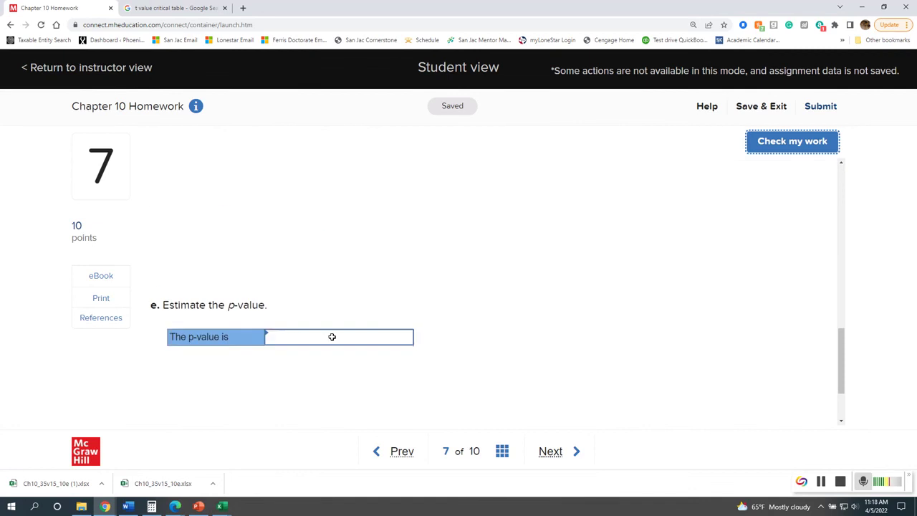
# - Open the p-value choices in part e and refer back to the test statistic in part c
pyautogui.click(332, 336)
pyautogui.click(406, 341)
pyautogui.scroll(-1, 485, 342)
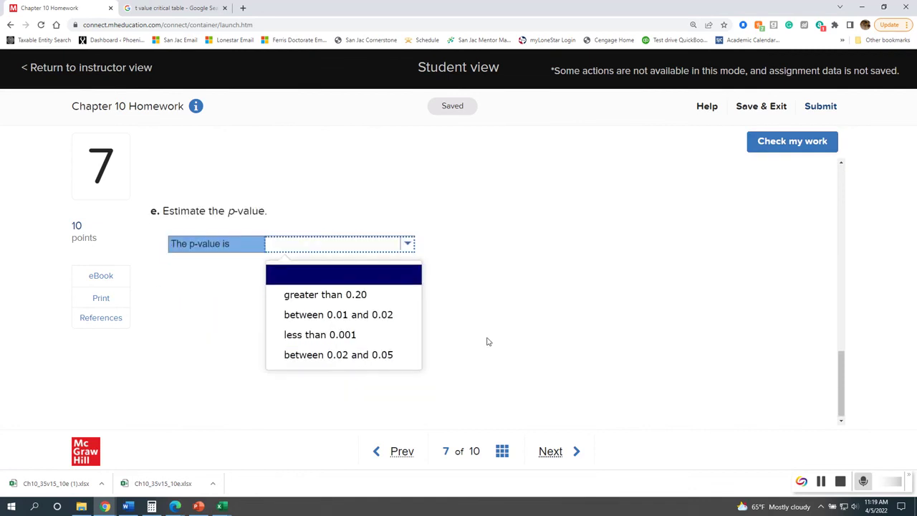
pyautogui.scroll(4, 488, 342)
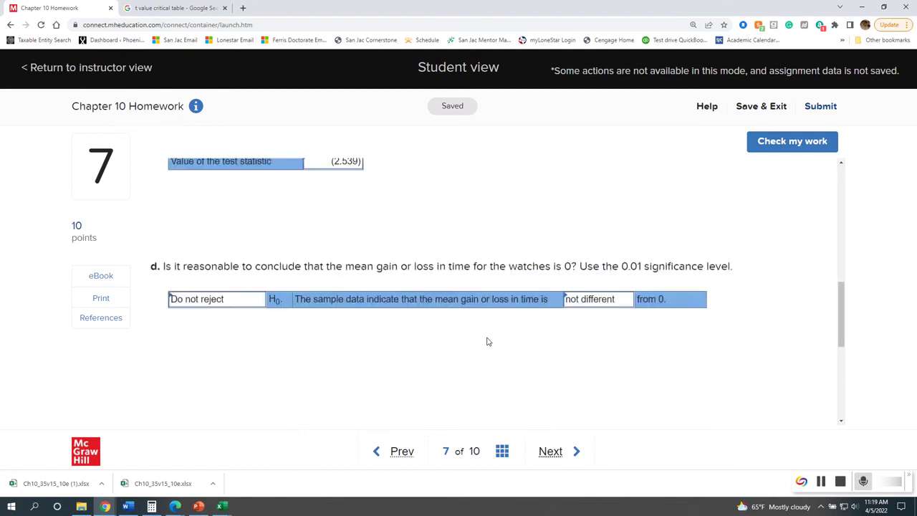
pyautogui.scroll(1, 488, 342)
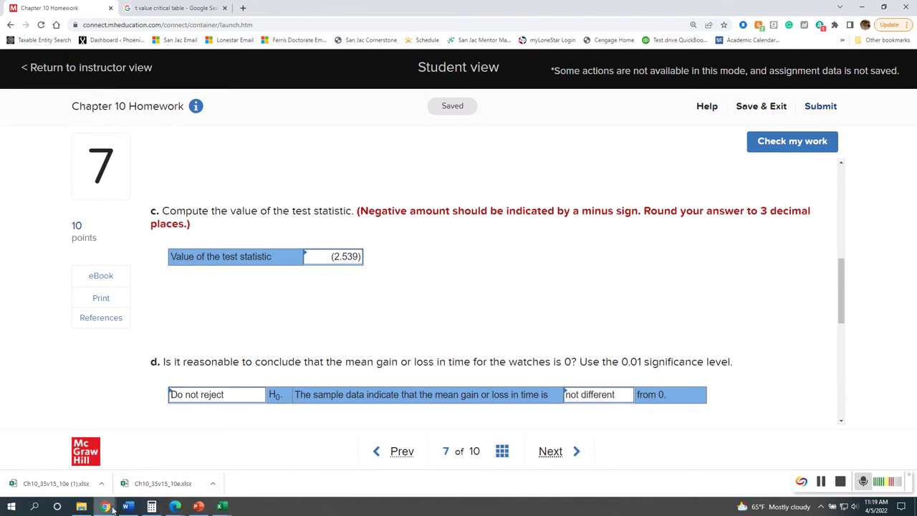
# - Bring up the Student's t-distribution table, highlight 2.567 in blue in the df 17 row, and look up its two-tailed significance level
pyautogui.moveTo(106, 507)
pyautogui.click(167, 466)
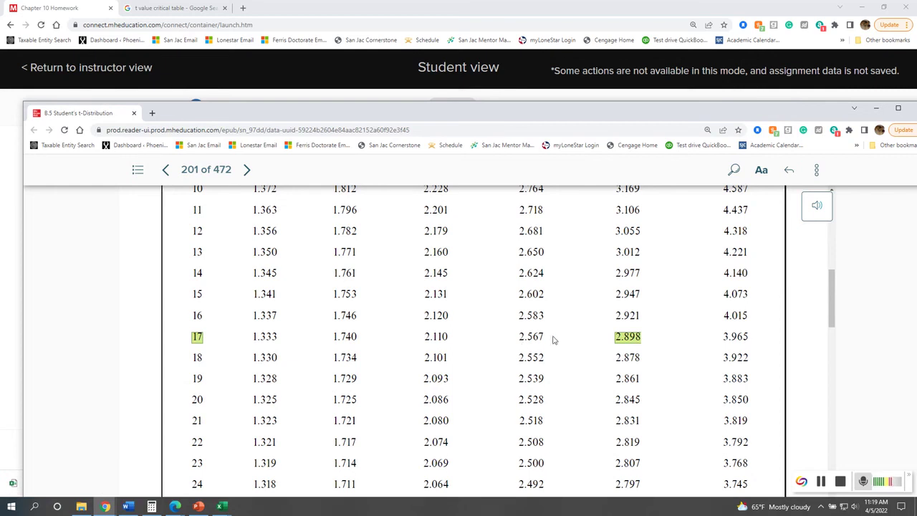
pyautogui.moveTo(546, 337); pyautogui.dragTo(519, 337)
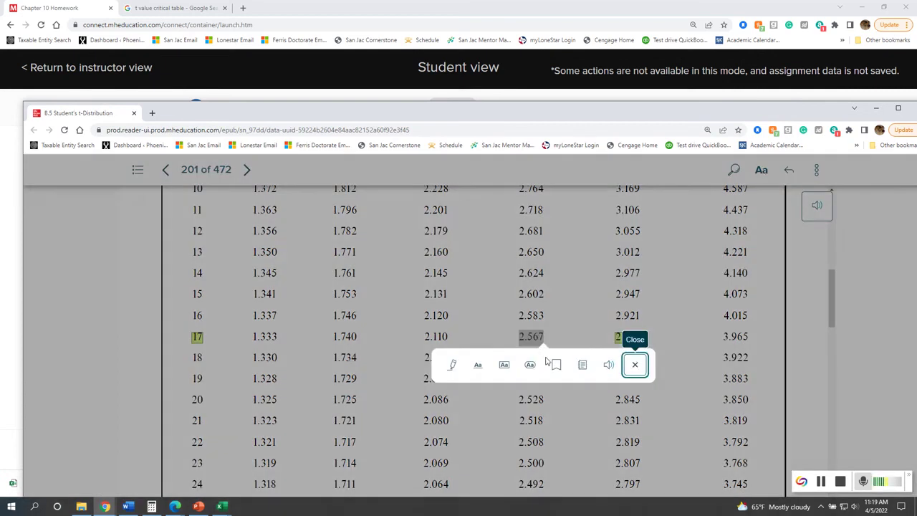
pyautogui.click(452, 365)
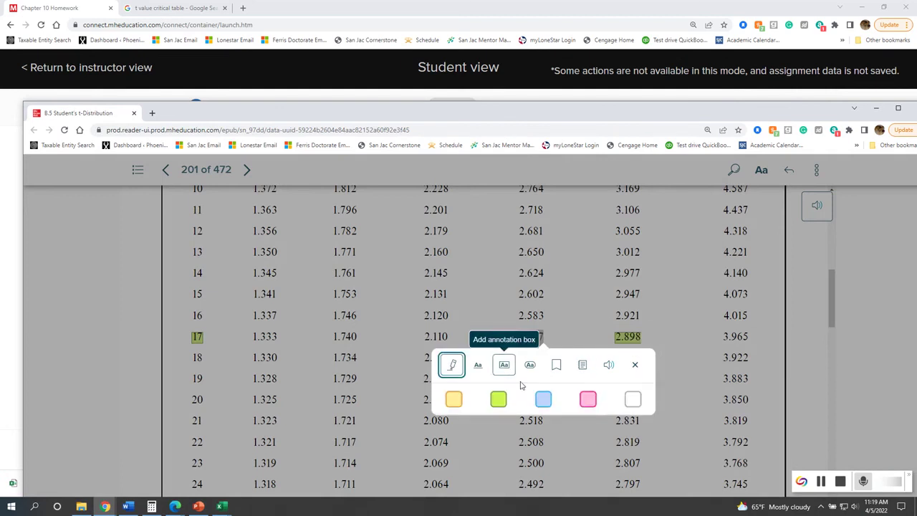
pyautogui.click(543, 399)
pyautogui.scroll(1, 501, 373)
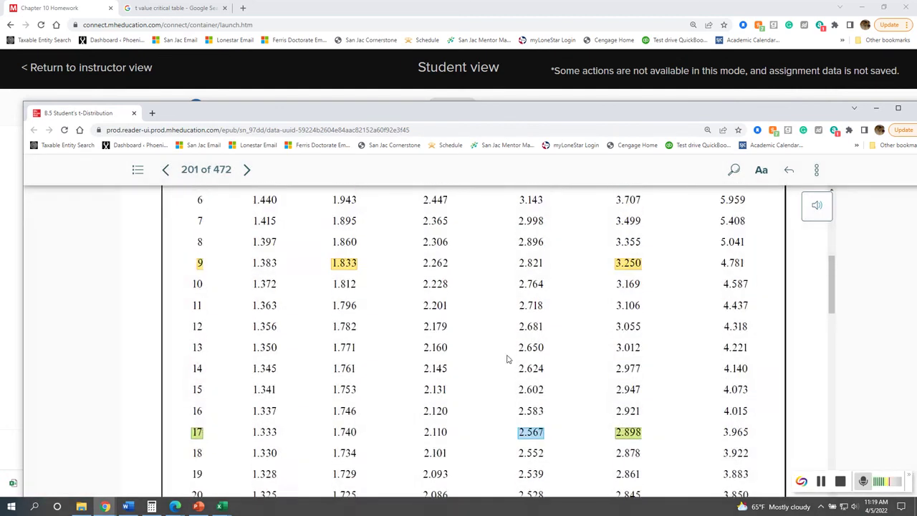
pyautogui.scroll(3, 506, 358)
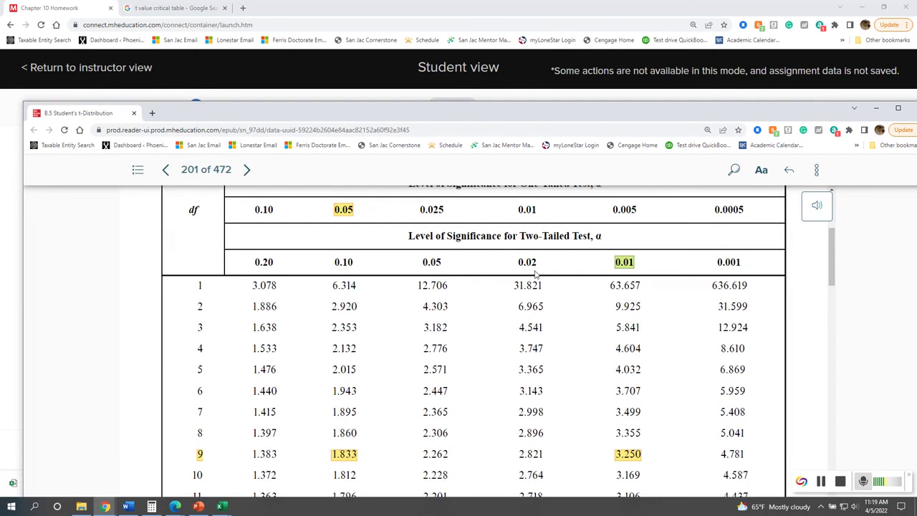
# - Minimize the t table and choose "between 0.01 and 0.02" as the p-value in part e
pyautogui.click(878, 109)
pyautogui.scroll(-3, 328, 389)
pyautogui.click(330, 387)
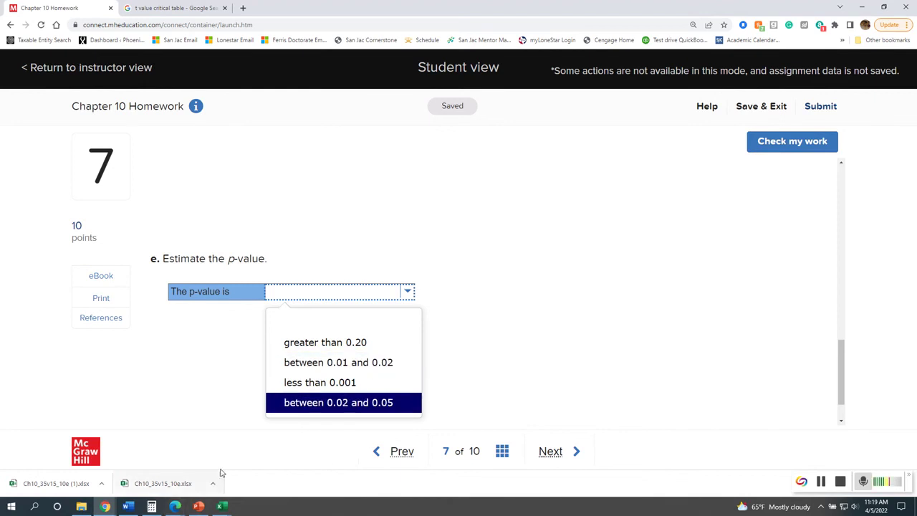
pyautogui.click(358, 362)
# - Revisit the test statistic in part c and reopen the t table to compare it with the df 17 values
pyautogui.scroll(5, 360, 293)
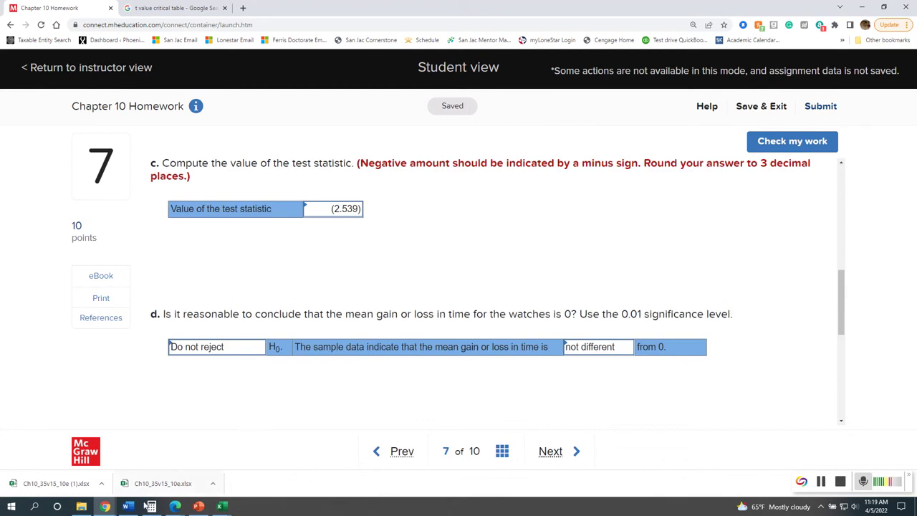
pyautogui.moveTo(106, 506)
pyautogui.click(153, 473)
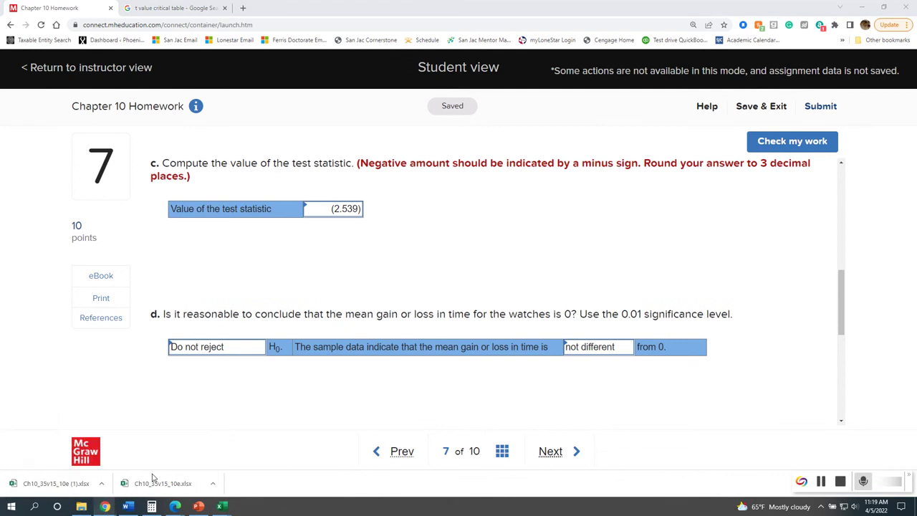
pyautogui.scroll(-2, 313, 412)
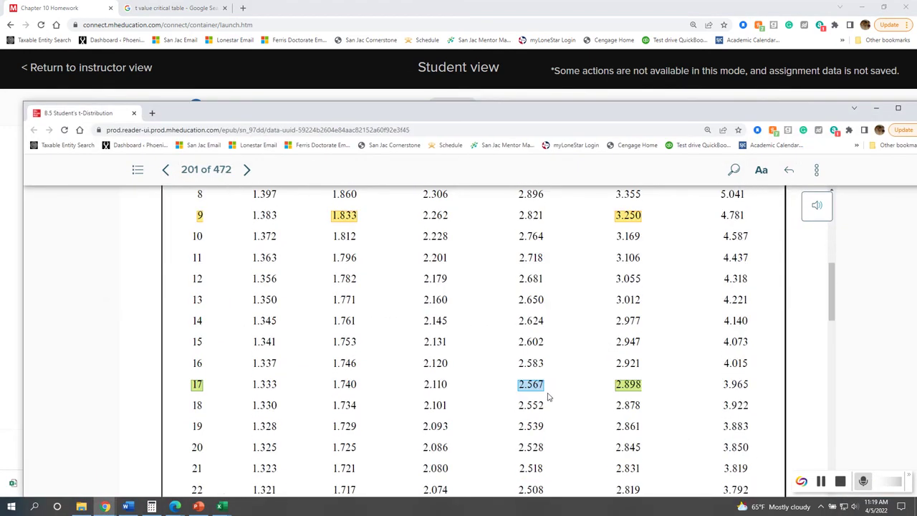
# - Reposition the t table window and look up the two-tailed significance levels for the df 17 values near the test statistic
pyautogui.moveTo(593, 127); pyautogui.dragTo(578, 140)
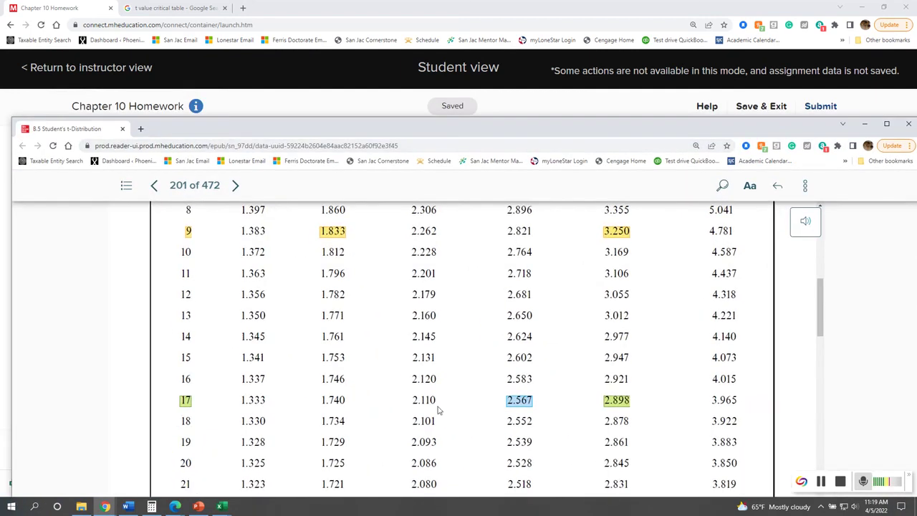
pyautogui.scroll(1, 486, 411)
pyautogui.scroll(2, 486, 411)
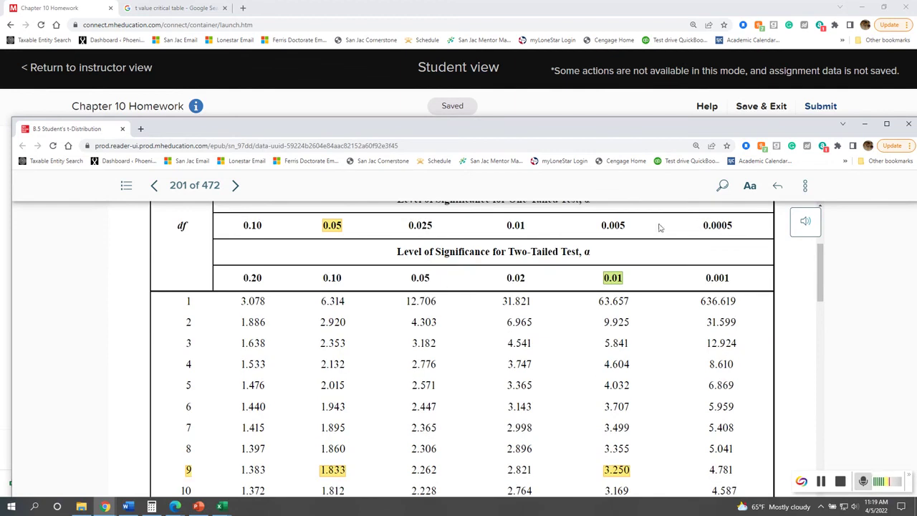
# - Minimize the t table and change the p-value estimate in part e to "between 0.02 and 0.05"
pyautogui.click(871, 128)
pyautogui.scroll(-5, 638, 266)
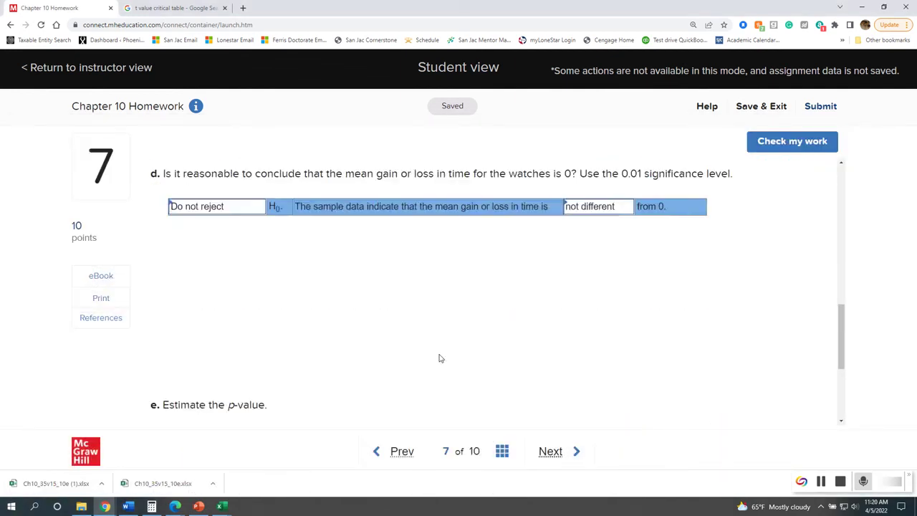
pyautogui.click(337, 244)
pyautogui.click(363, 356)
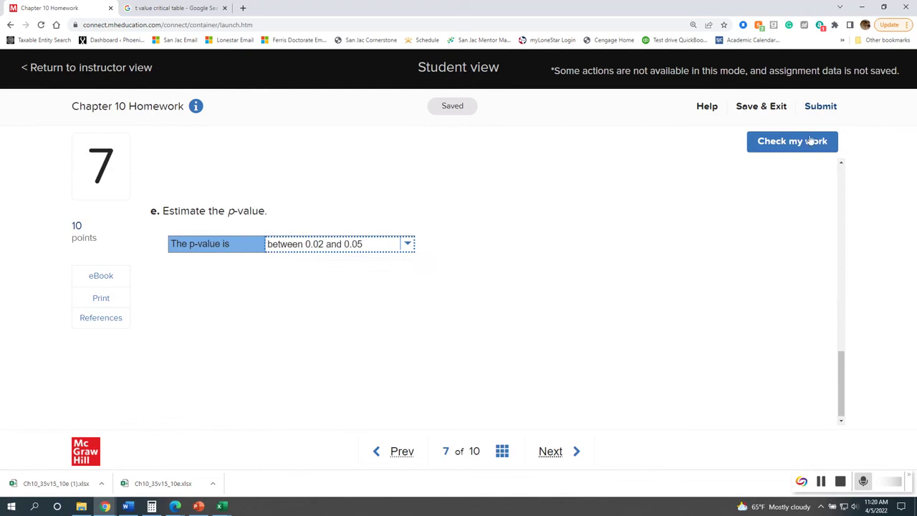
# - Check the work on question 7 and review the marked answers for parts b to e
pyautogui.click(786, 150)
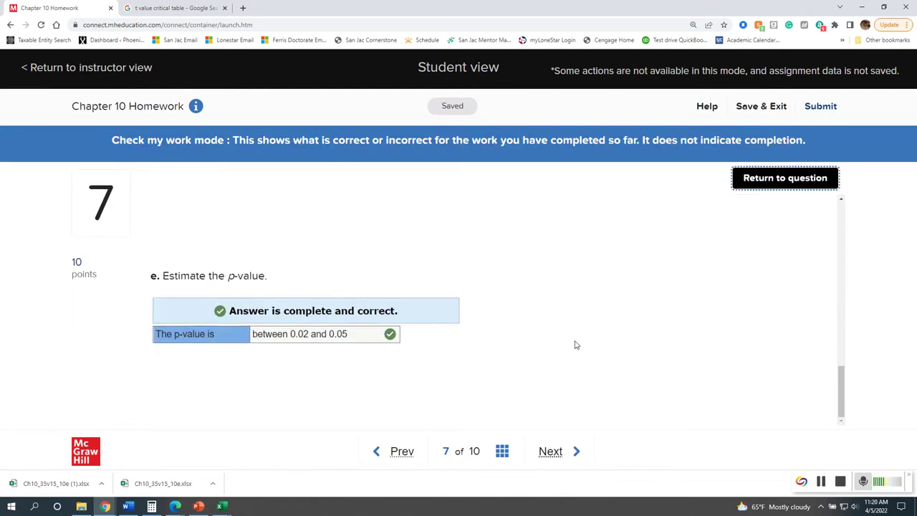
pyautogui.scroll(8, 573, 353)
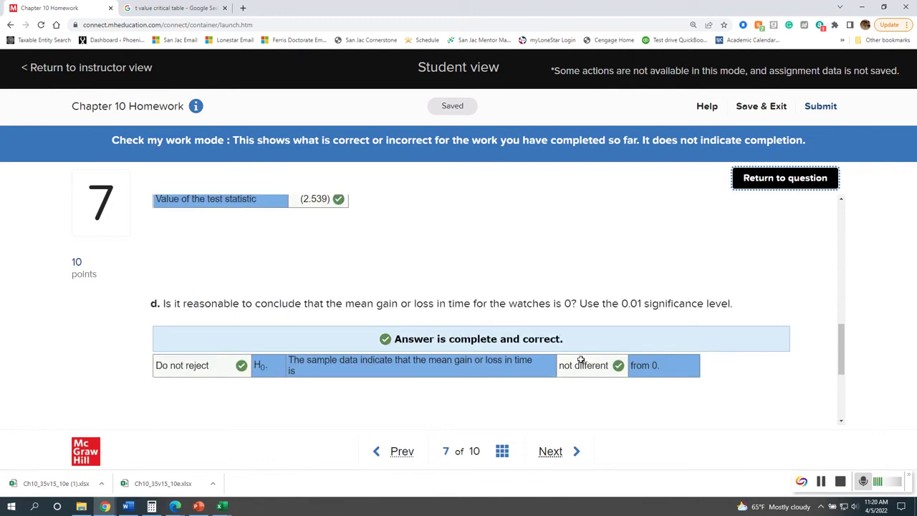
pyautogui.scroll(1, 550, 398)
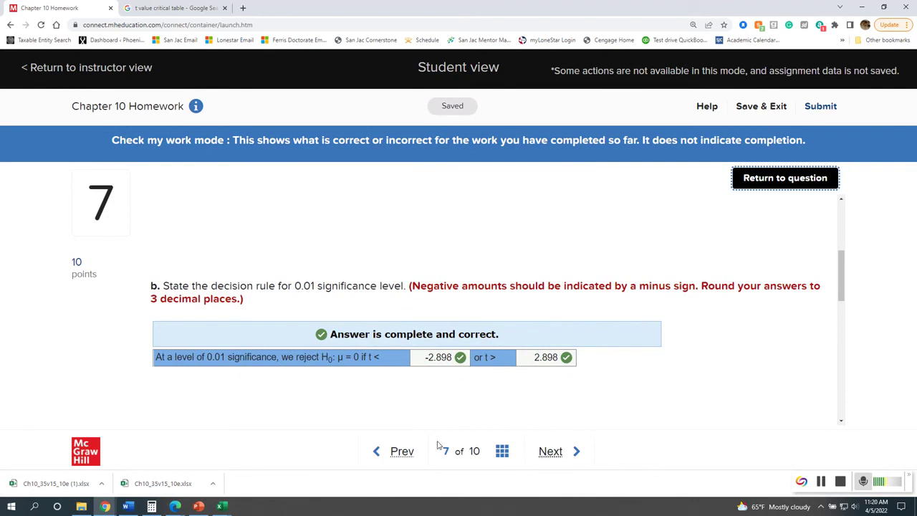
pyautogui.scroll(-2, 472, 400)
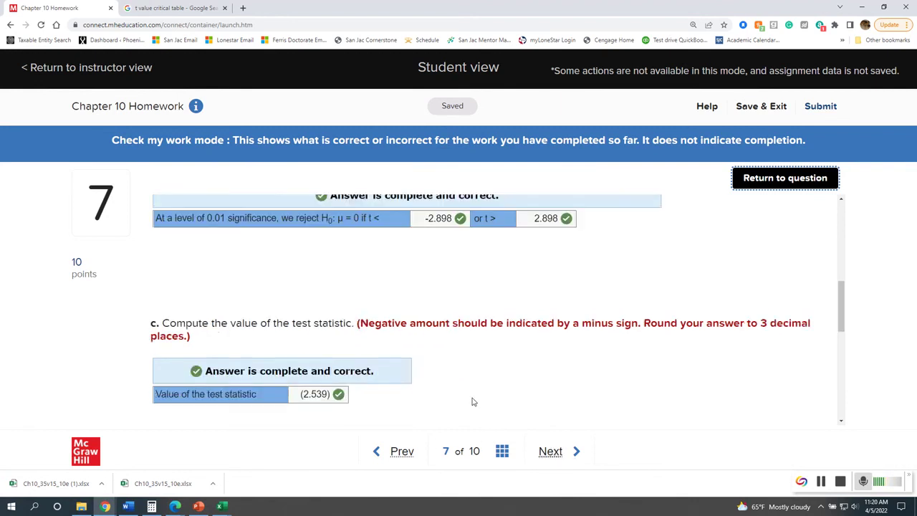
pyautogui.scroll(-3, 473, 402)
pyautogui.scroll(3, 473, 401)
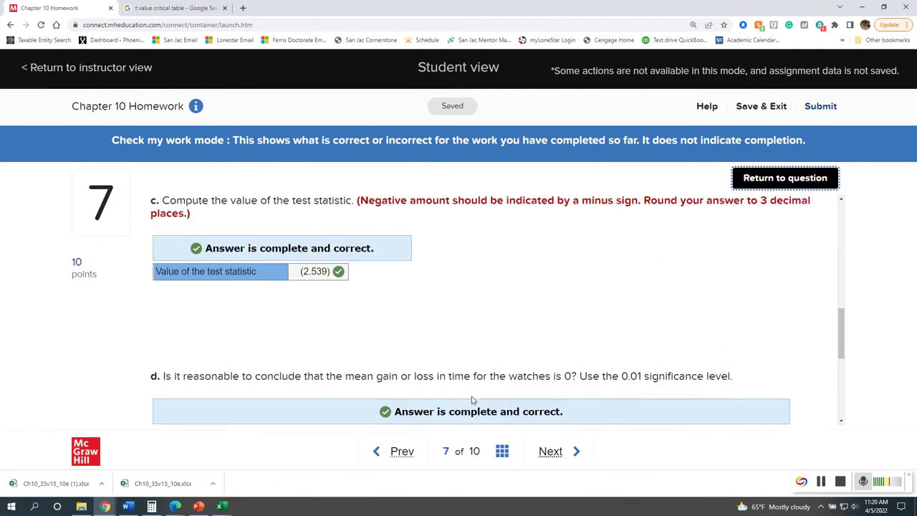
# - Go to question 8 on Mexican migrant family income and read through parts a to d
pyautogui.click(557, 457)
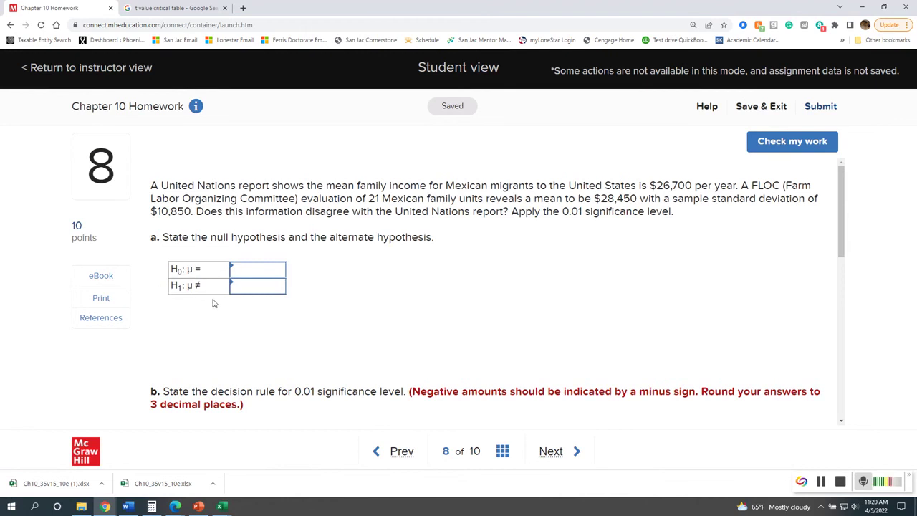
pyautogui.scroll(-2, 371, 294)
pyautogui.scroll(-1, 371, 295)
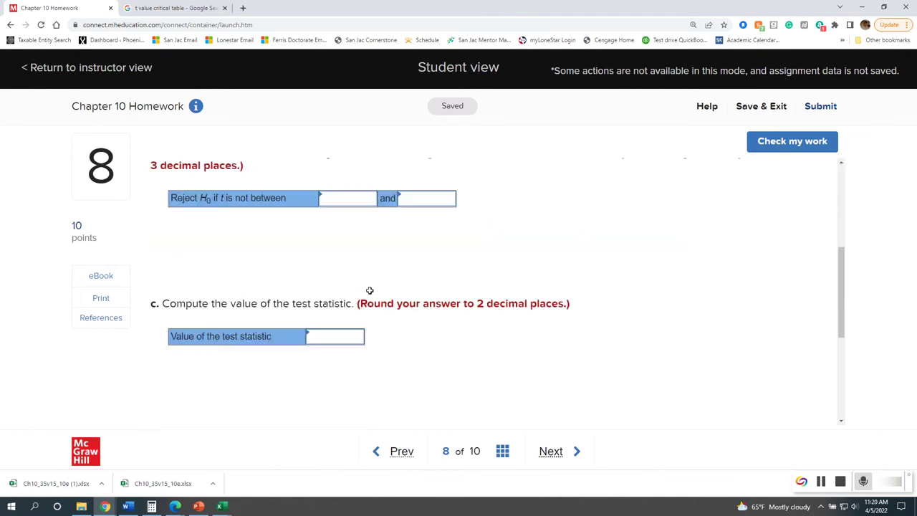
pyautogui.scroll(-2, 371, 294)
pyautogui.scroll(-1, 370, 295)
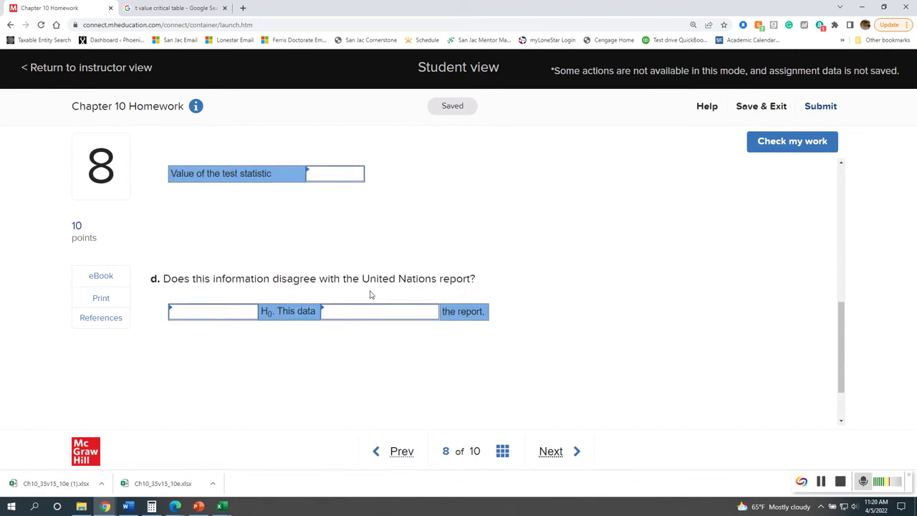
pyautogui.scroll(2, 371, 295)
pyautogui.scroll(2, 370, 294)
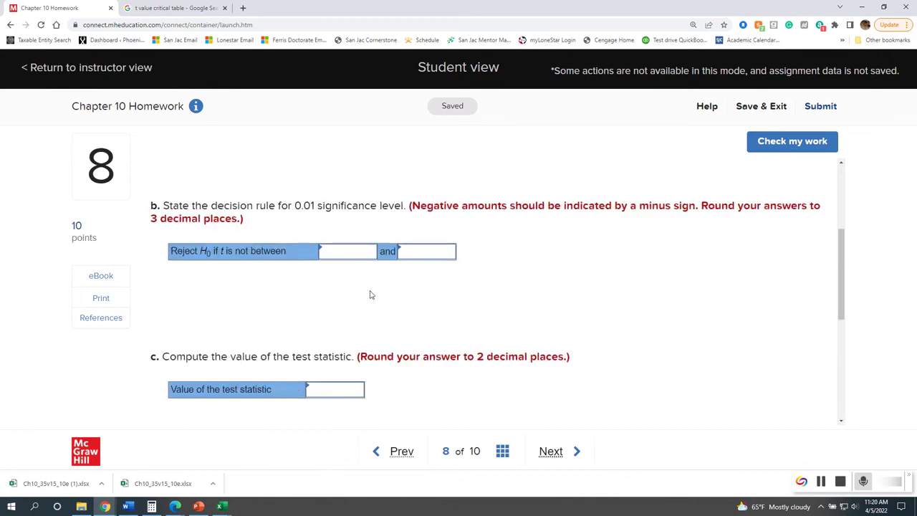
pyautogui.scroll(3, 370, 295)
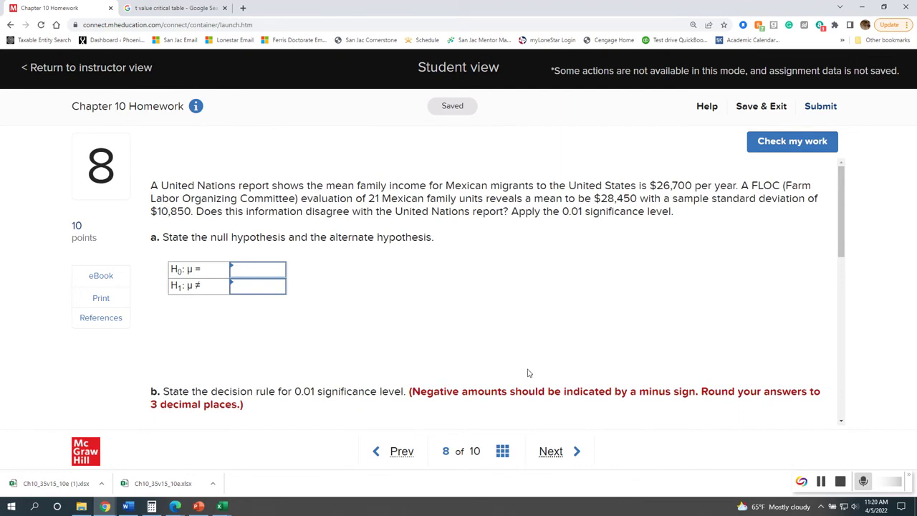
# - Go to question 9 on Caribbean wedding costs and read through parts a to d
pyautogui.click(553, 451)
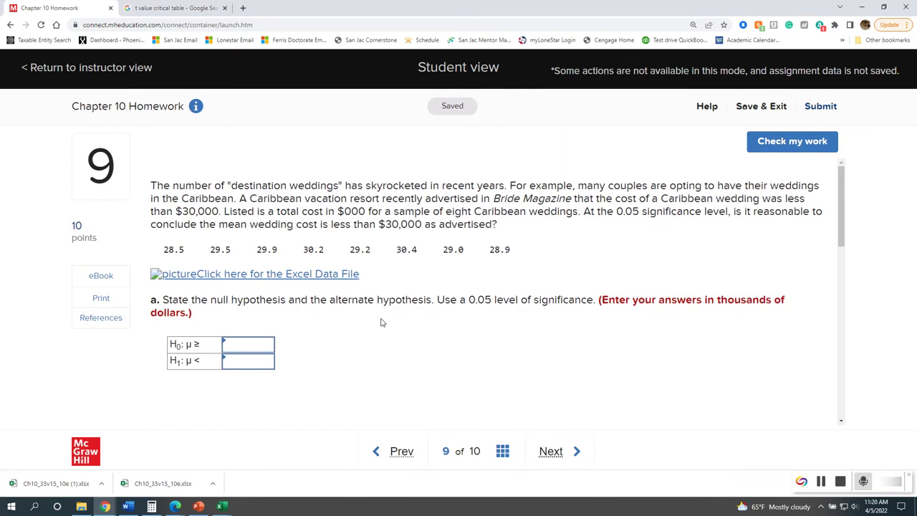
pyautogui.scroll(-1, 382, 323)
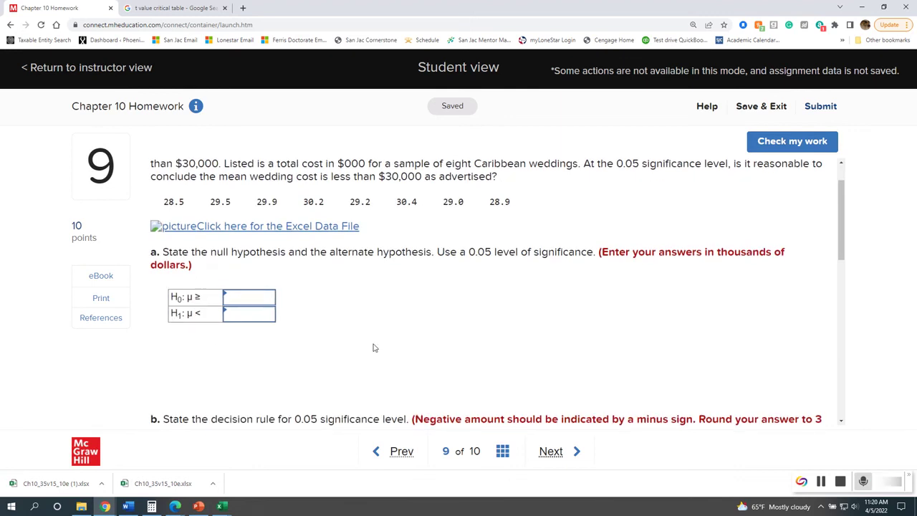
pyautogui.scroll(-1, 394, 343)
pyautogui.scroll(-4, 393, 342)
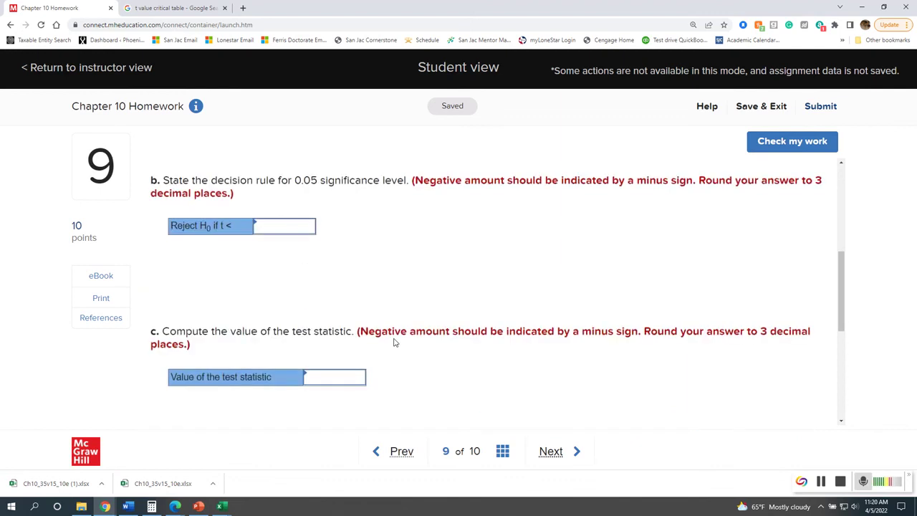
pyautogui.scroll(-3, 393, 342)
pyautogui.scroll(3, 393, 342)
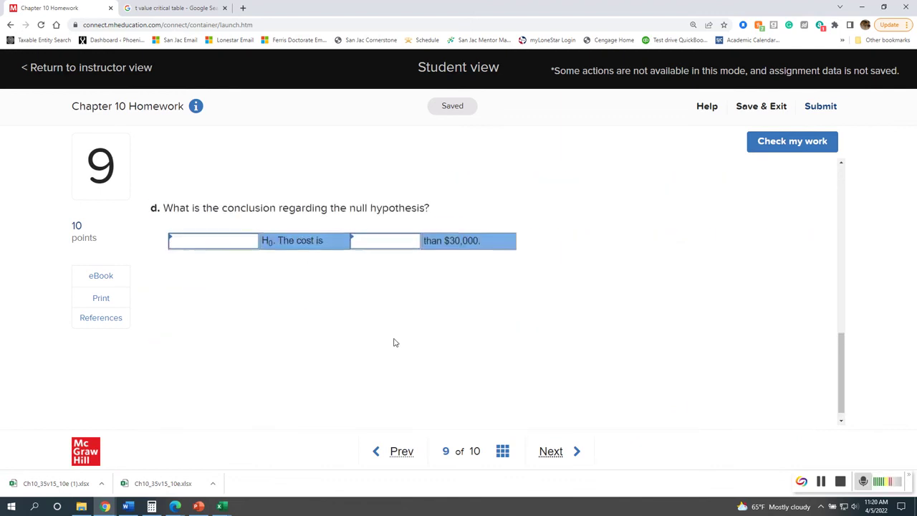
pyautogui.scroll(6, 393, 342)
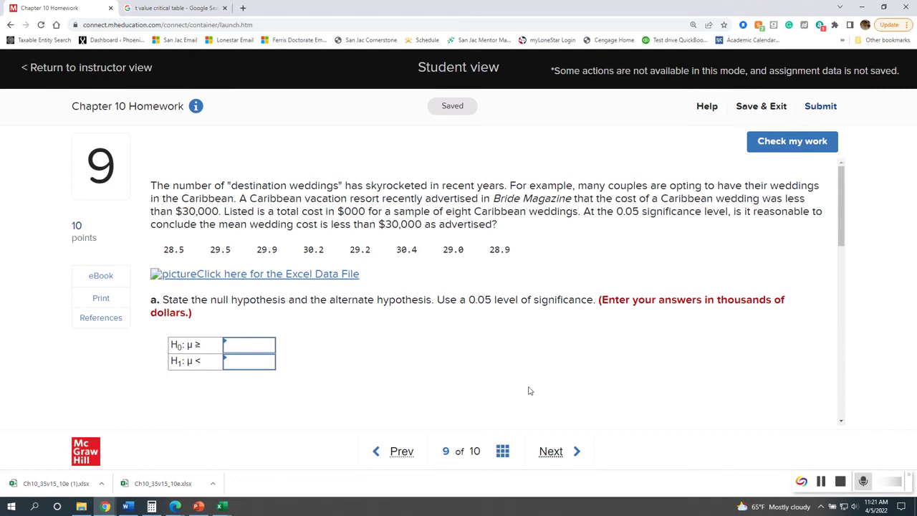
# - Go to question 10 on checkout waiting time and view the comparison choices for the decision rule in part a
pyautogui.click(550, 453)
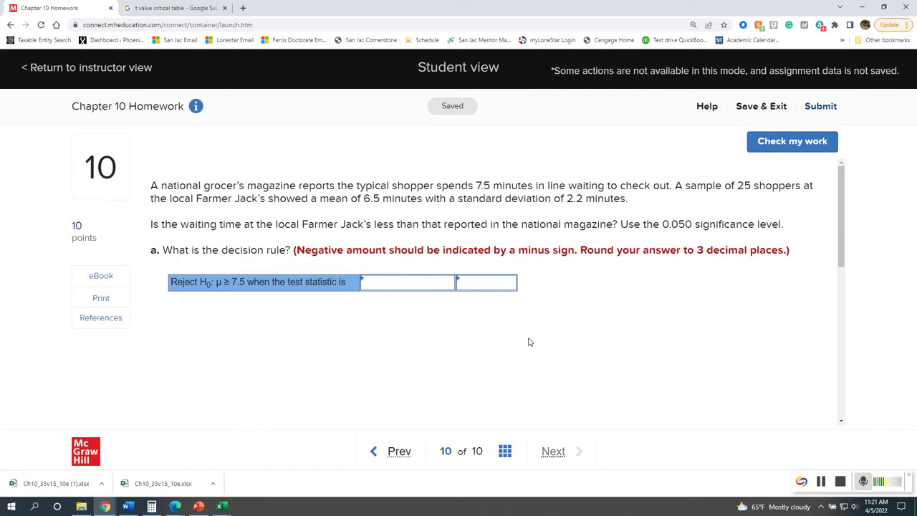
pyautogui.click(453, 286)
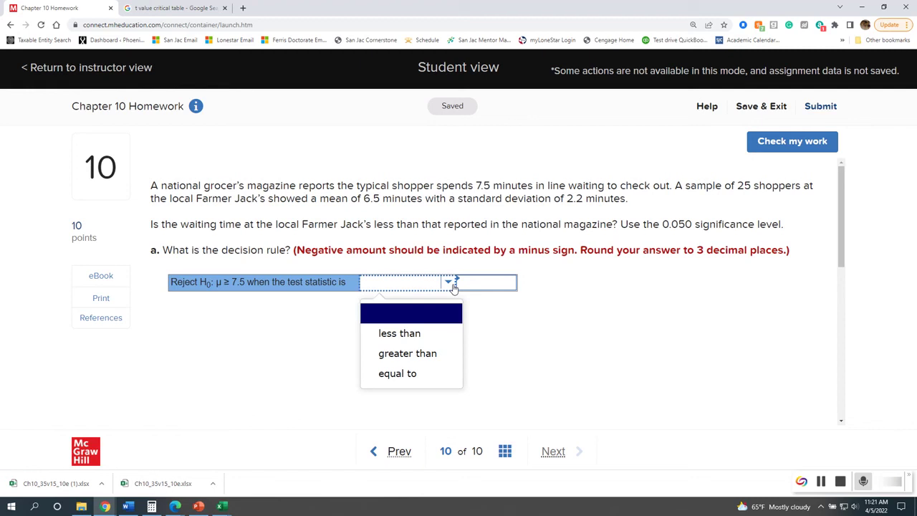
pyautogui.click(482, 280)
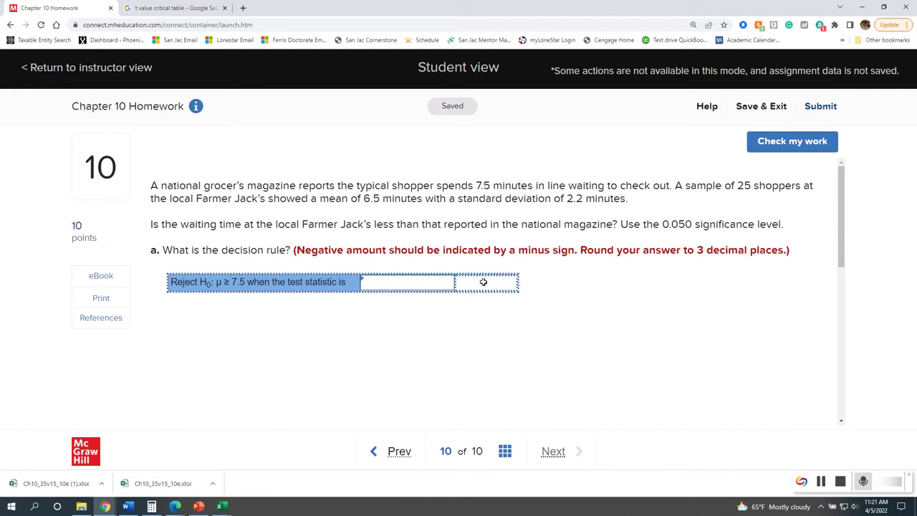
# - Try "greater than" 7.5 as the decision rule in part a of question 10 and check the work
pyautogui.click(450, 284)
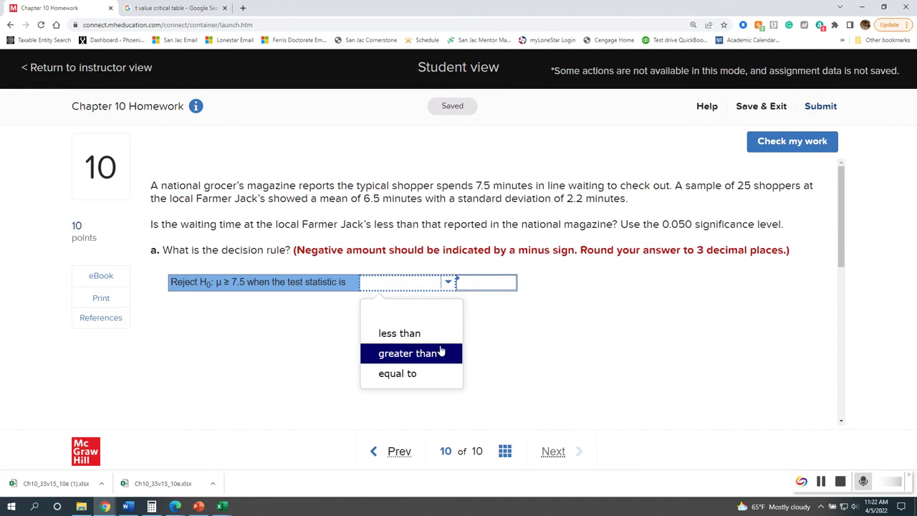
pyautogui.hotkey('alt', 'Tab')
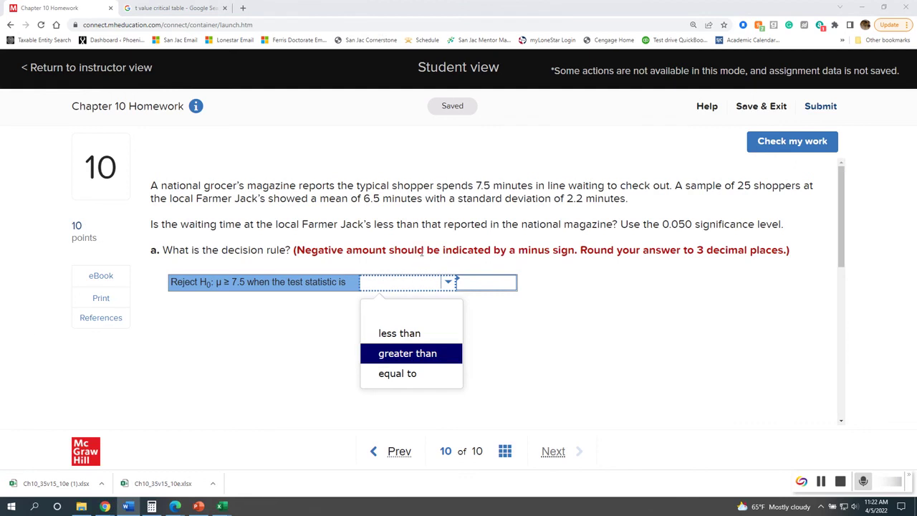
pyautogui.click(410, 345)
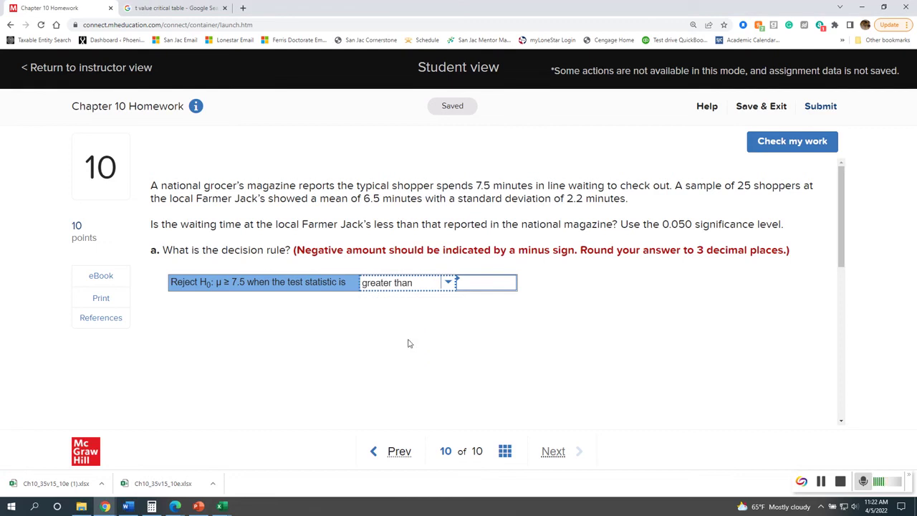
pyautogui.click(475, 282)
pyautogui.write('7.5')
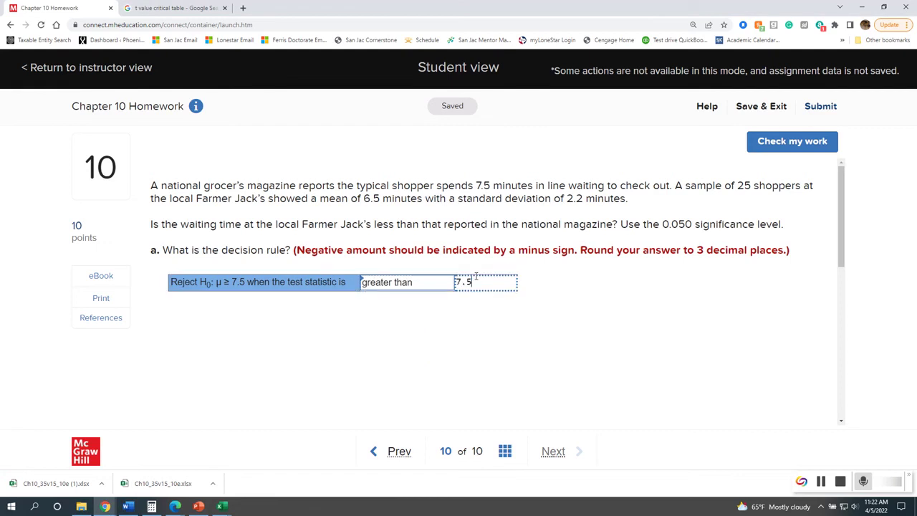
pyautogui.click(645, 313)
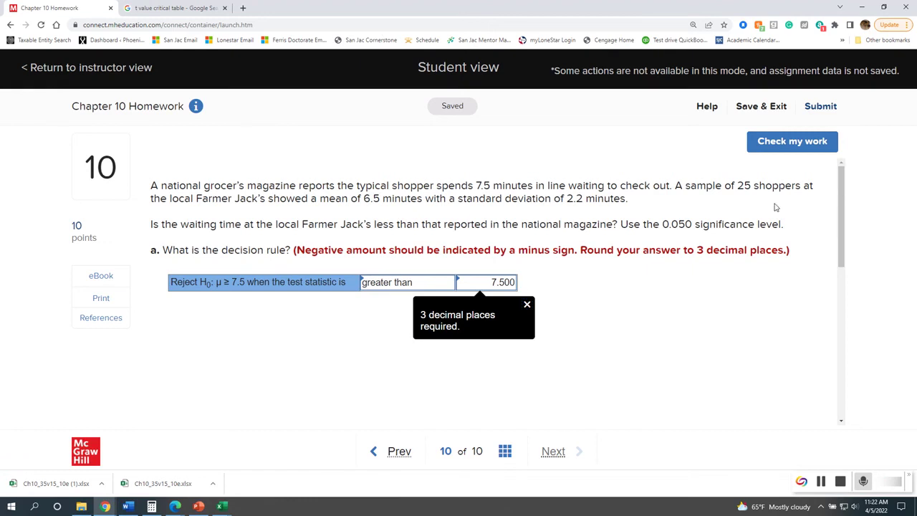
pyautogui.click(779, 149)
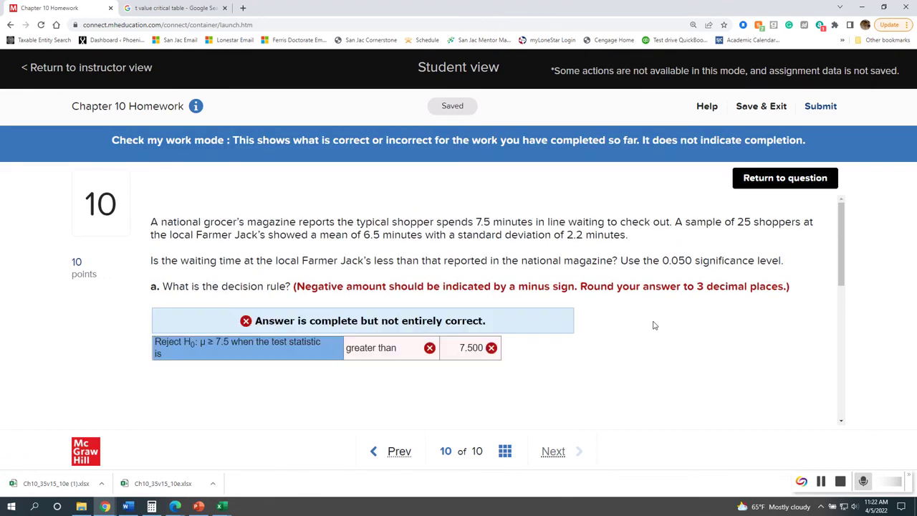
# - Return to question 10 and clear both the comparison and the value in the part a decision rule
pyautogui.click(779, 181)
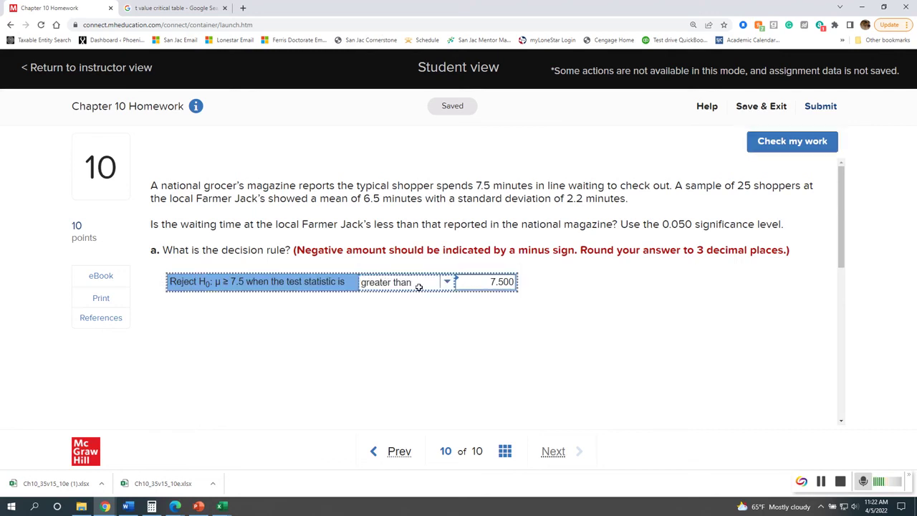
pyautogui.click(447, 284)
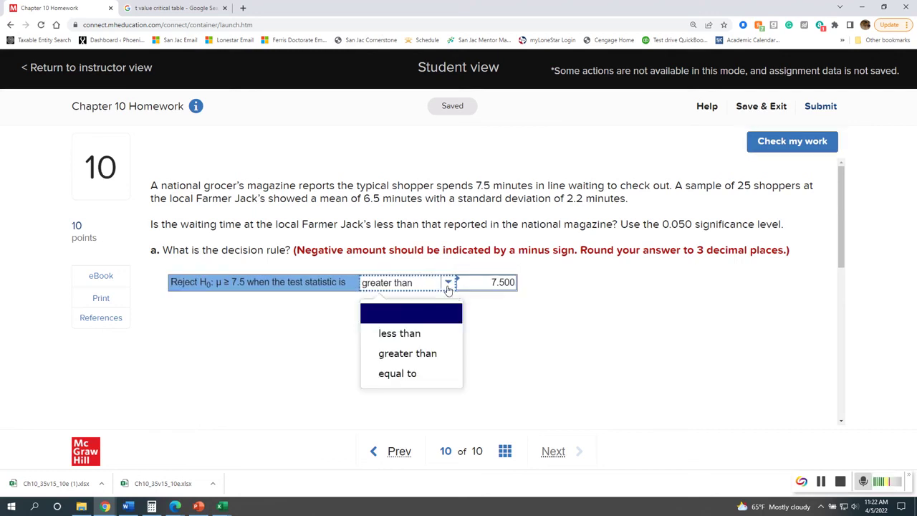
pyautogui.click(430, 334)
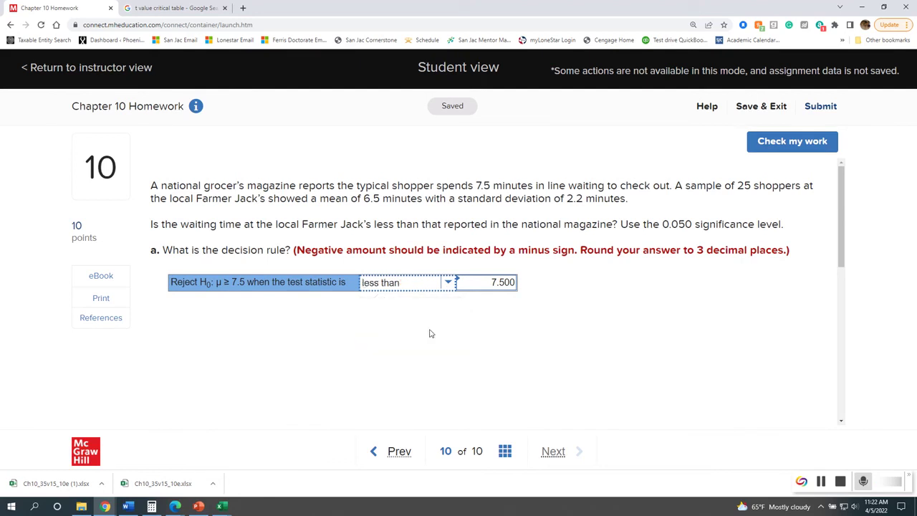
pyautogui.click(410, 283)
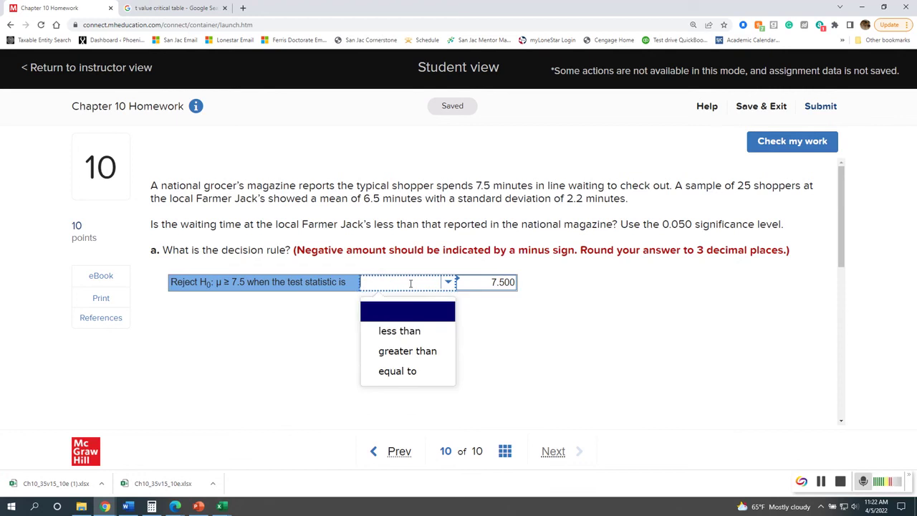
pyautogui.click(476, 276)
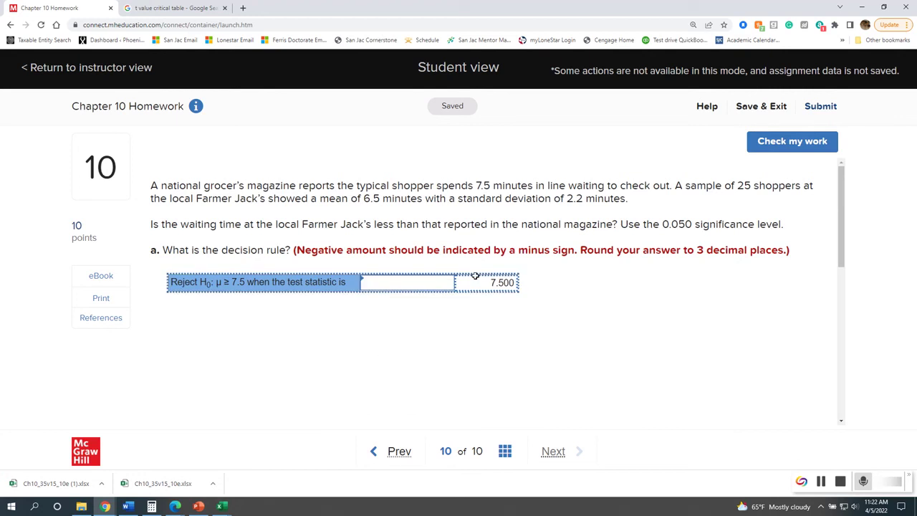
pyautogui.press('BackSpace')
pyautogui.press('BackSpace')
pyautogui.press('BackSpace')
pyautogui.press('BackSpace')
pyautogui.press('BackSpace')
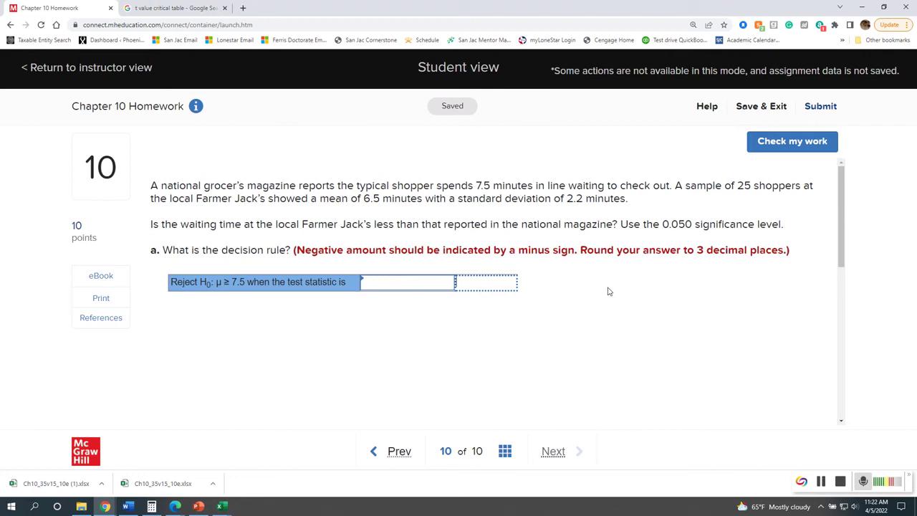
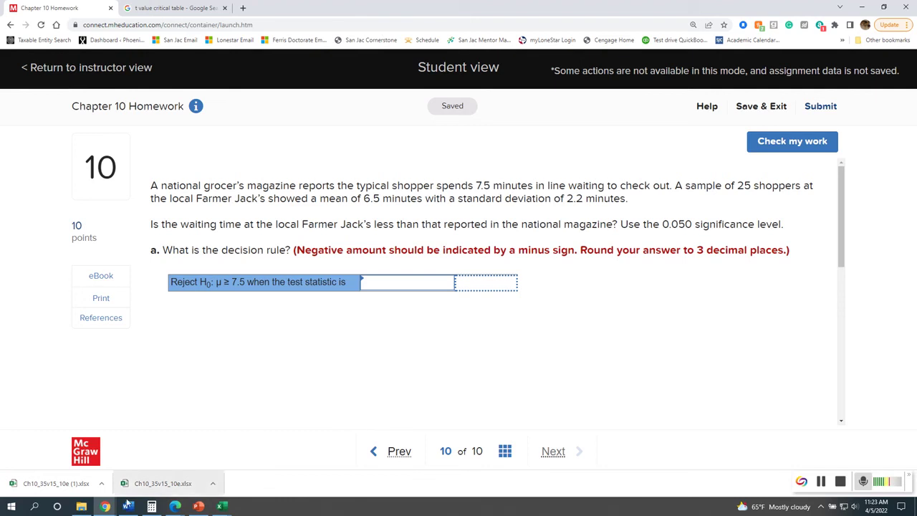
# - Look up the critical value for 24 degrees of freedom at the 0.05 one-tailed level in the Student's t-distribution table
pyautogui.moveTo(105, 505)
pyautogui.click(156, 465)
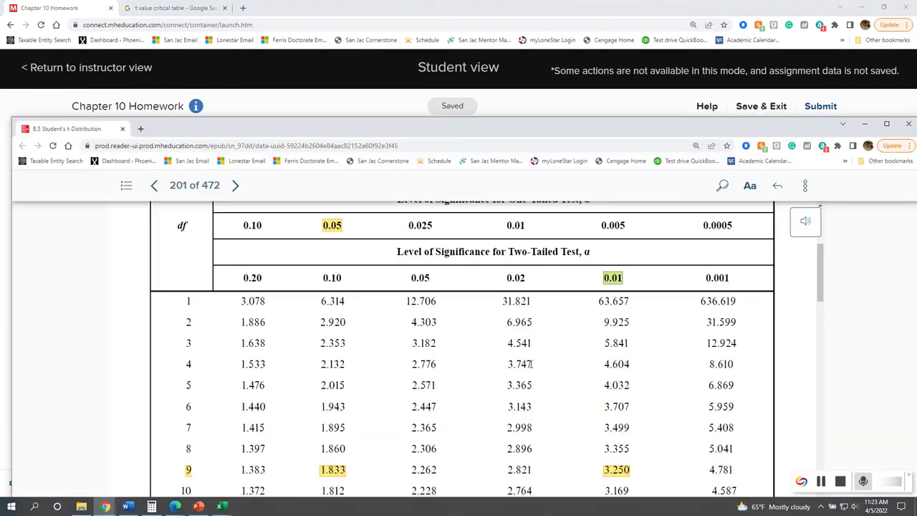
pyautogui.moveTo(666, 130); pyautogui.dragTo(648, 90)
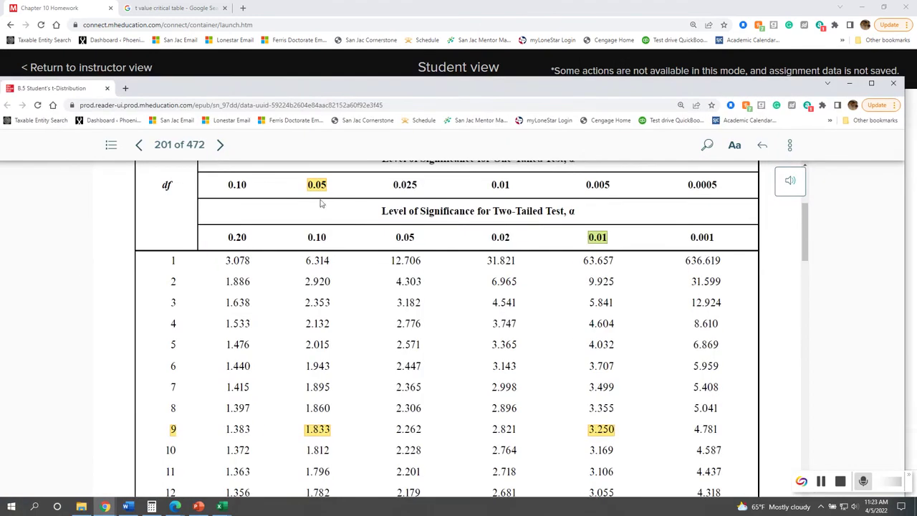
pyautogui.moveTo(567, 98); pyautogui.dragTo(583, 258)
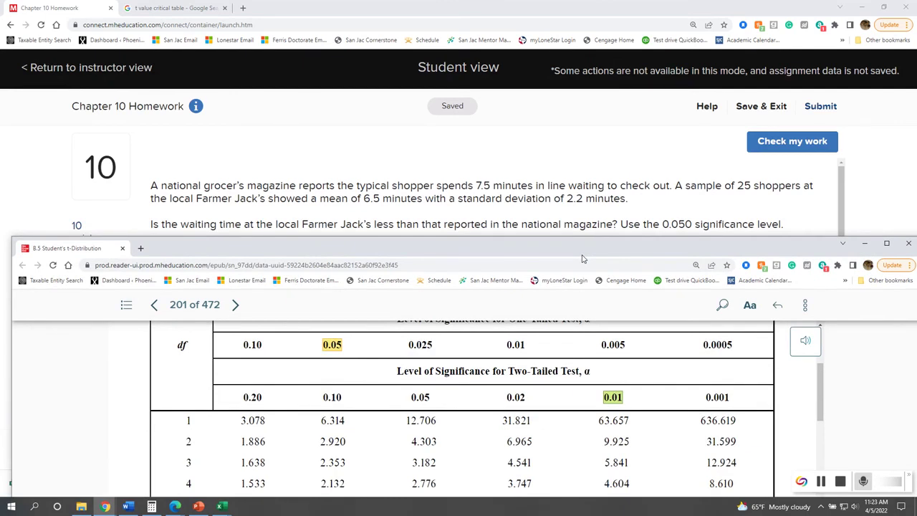
pyautogui.moveTo(583, 259); pyautogui.dragTo(594, 297)
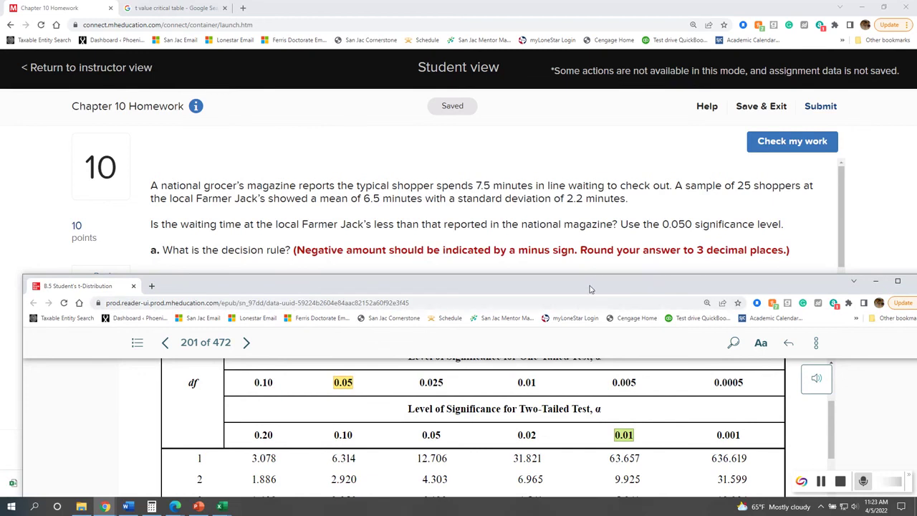
pyautogui.moveTo(590, 285); pyautogui.dragTo(572, 141)
pyautogui.scroll(-2, 340, 436)
pyautogui.scroll(-5, 339, 436)
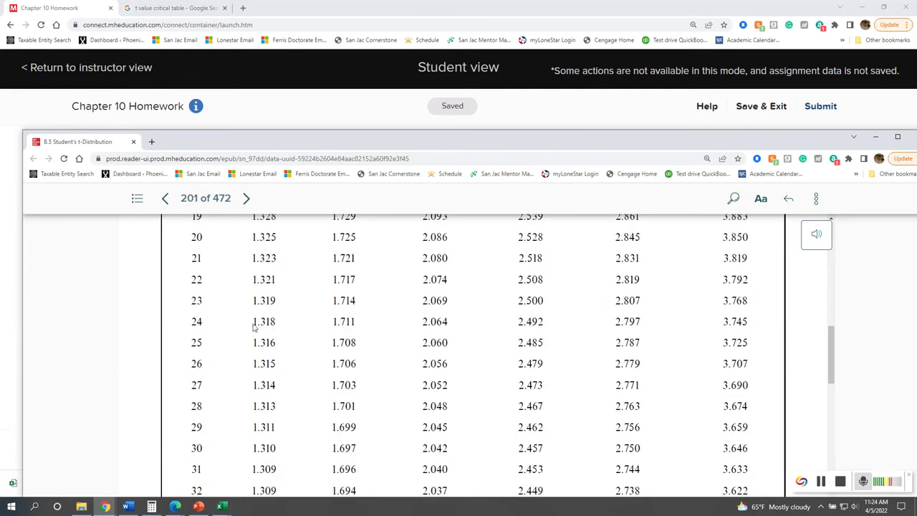
pyautogui.moveTo(324, 322); pyautogui.dragTo(389, 327)
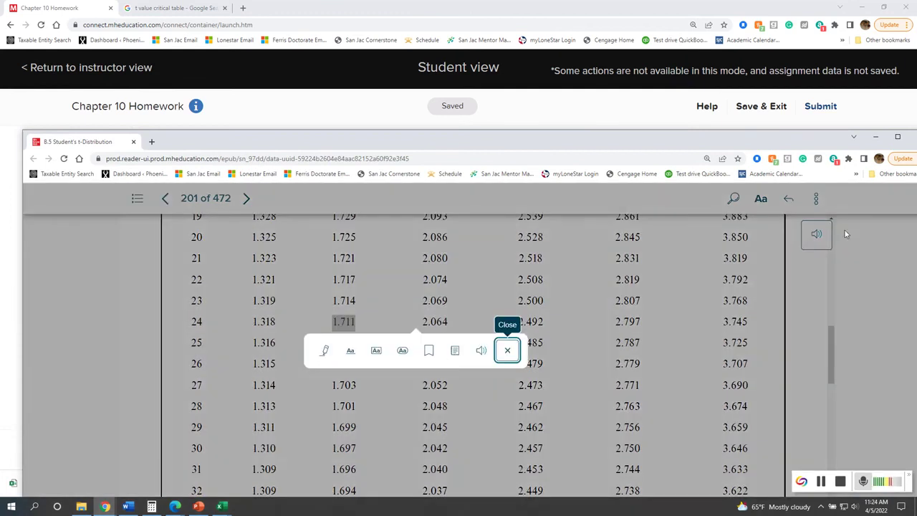
pyautogui.click(876, 136)
# - Enter 1.711 as the critical value in question 10's part a decision rule, leaving the comparison blank
pyautogui.click(444, 282)
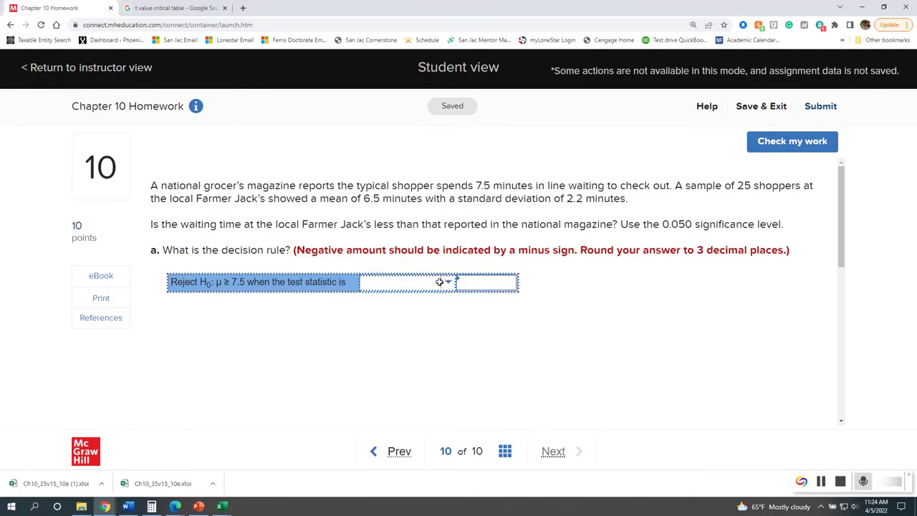
pyautogui.write('1.')
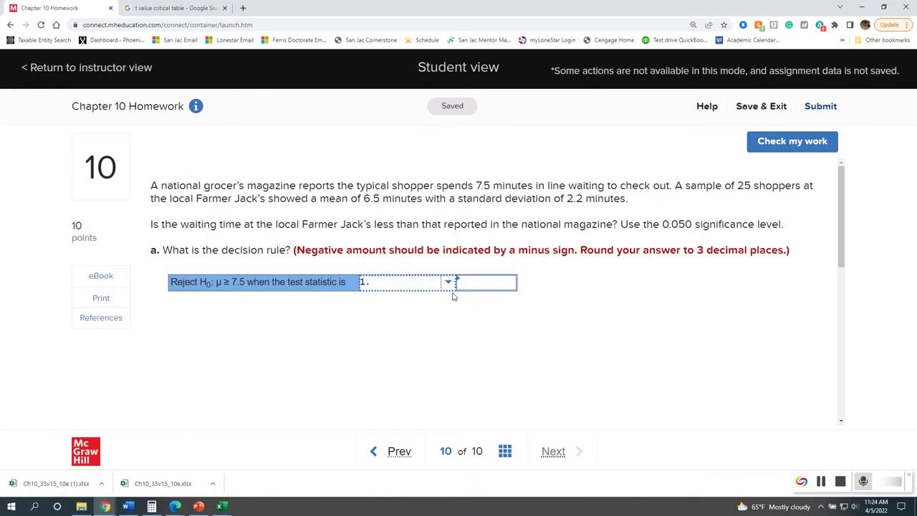
pyautogui.press('BackSpace')
pyautogui.press('BackSpace')
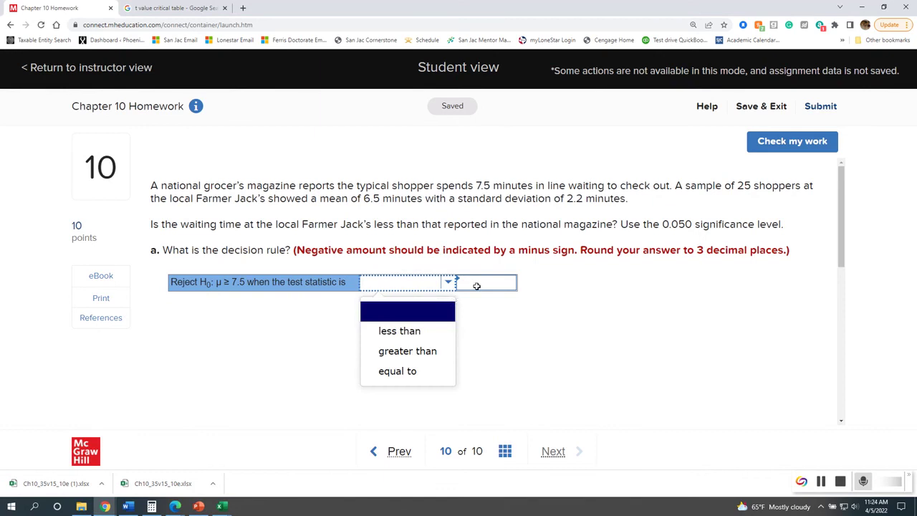
pyautogui.click(477, 286)
pyautogui.write('1.711')
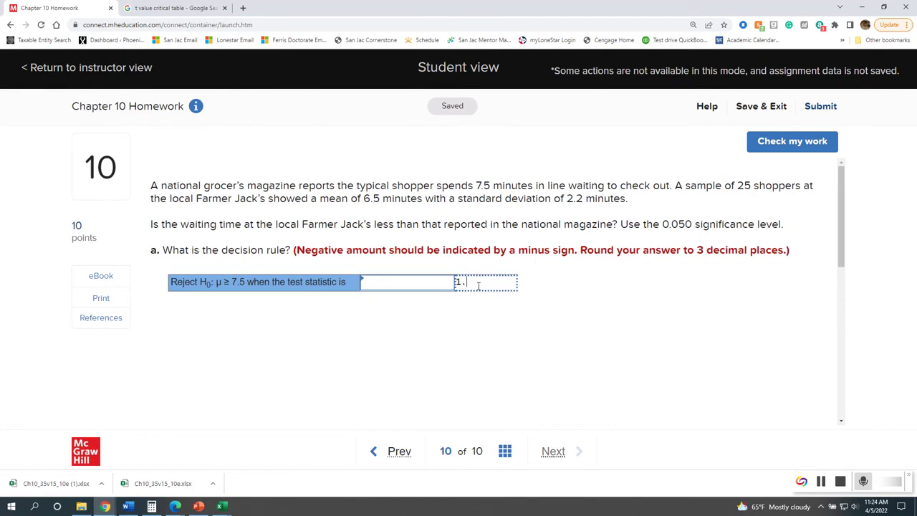
pyautogui.click(471, 351)
# - Try "equal to" as the comparison in the part a decision rule and check the work
pyautogui.click(422, 281)
pyautogui.click(446, 285)
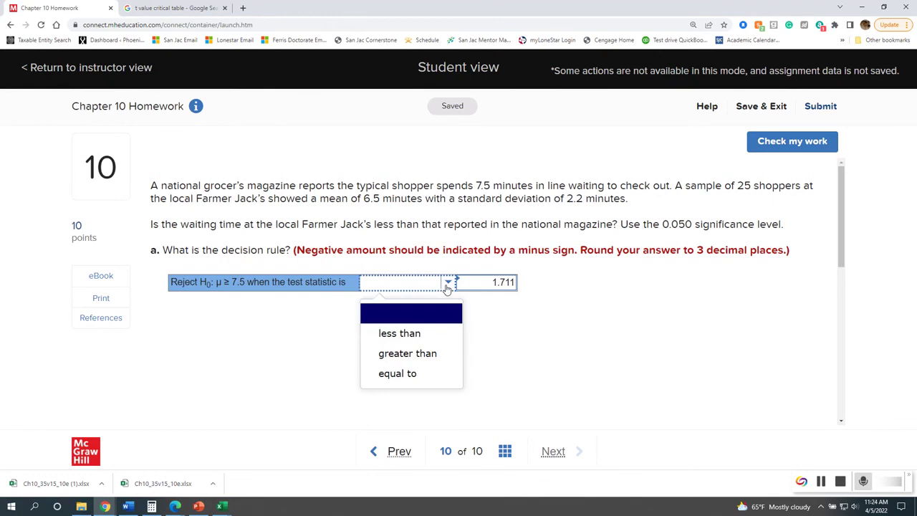
pyautogui.click(440, 374)
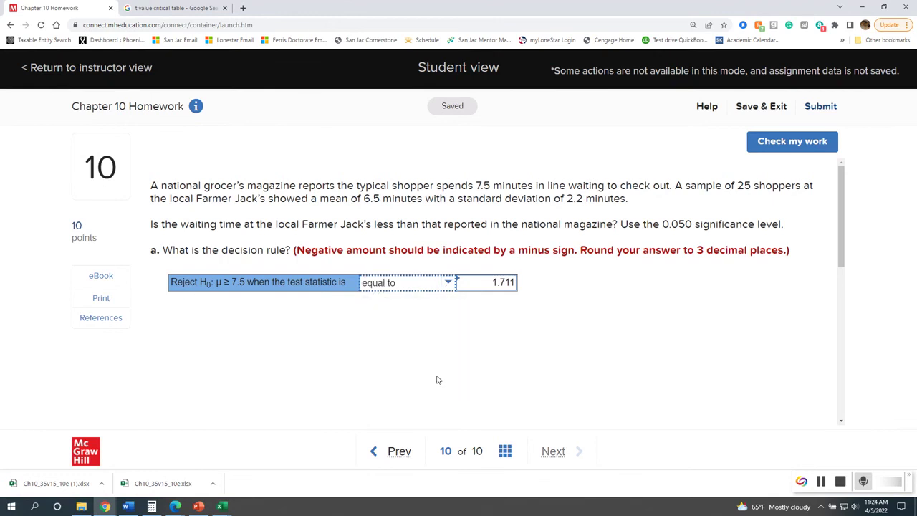
pyautogui.click(773, 150)
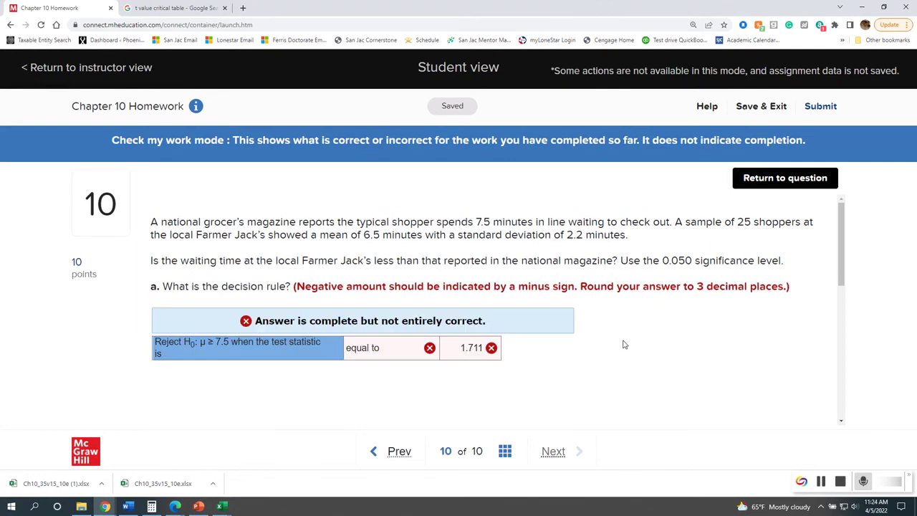
# - Return to the question, change the part a comparison to "less than", and check the work again
pyautogui.click(746, 183)
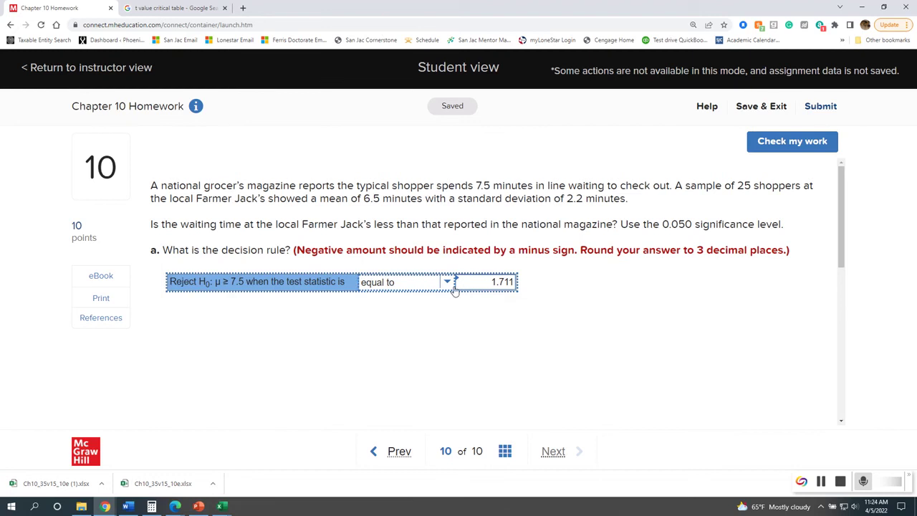
pyautogui.click(449, 285)
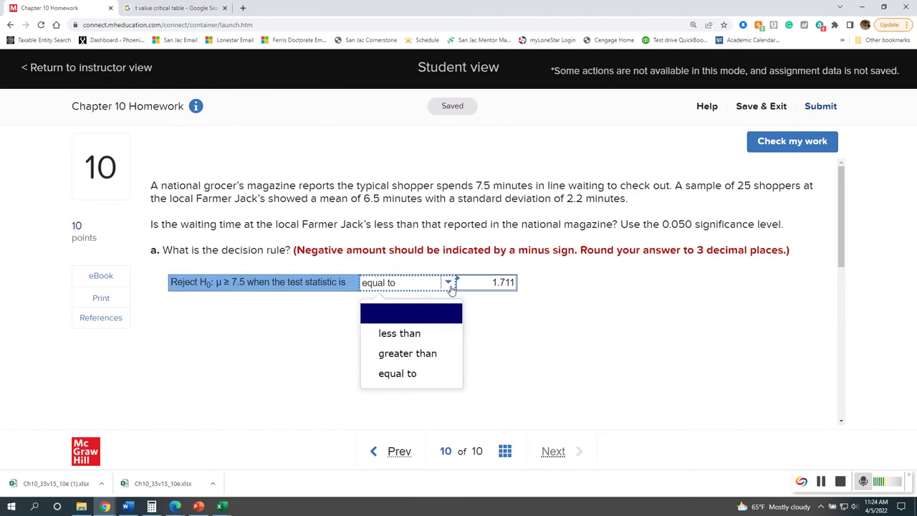
pyautogui.click(400, 333)
pyautogui.click(776, 147)
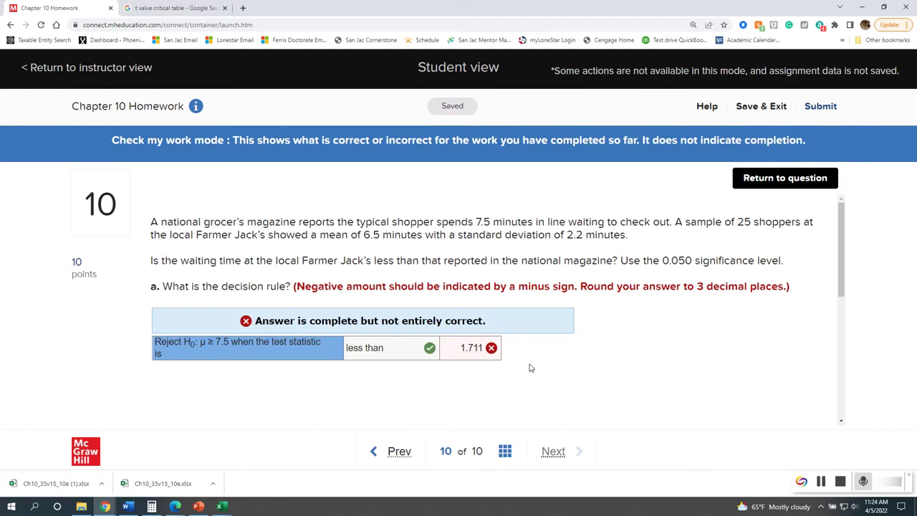
# - Return to question 10, replace the critical value in part a with -1.711, and check the work
pyautogui.click(777, 179)
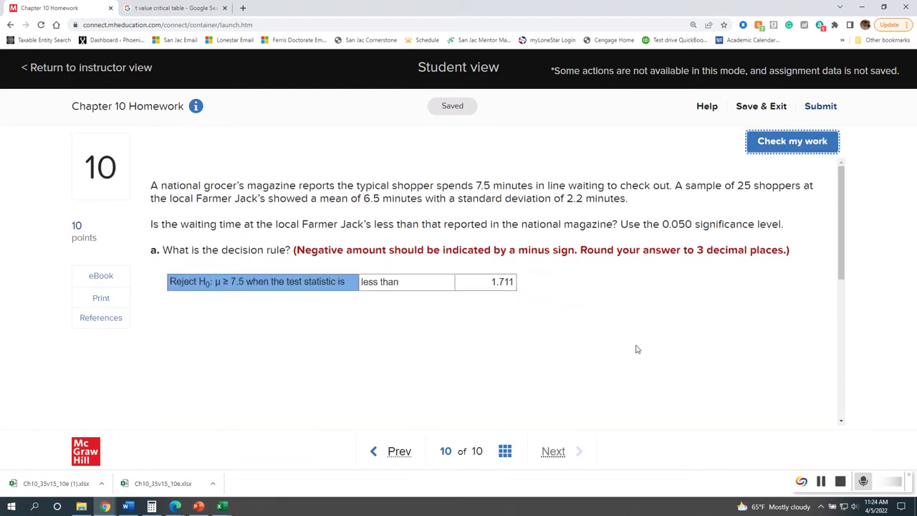
pyautogui.scroll(-5, 543, 301)
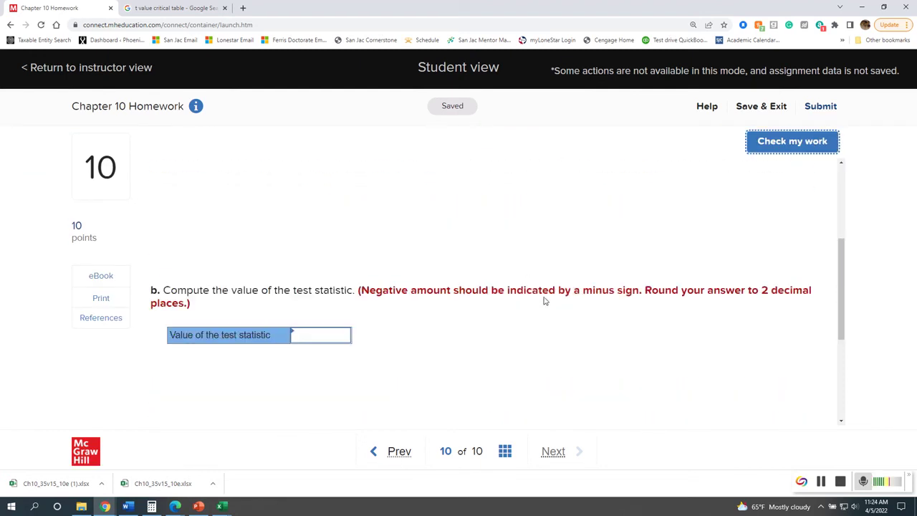
pyautogui.scroll(5, 544, 301)
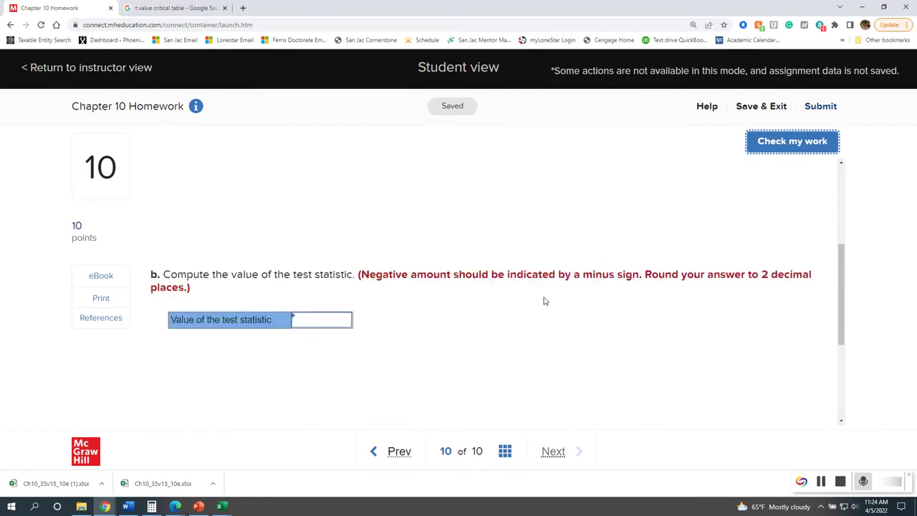
pyautogui.click(494, 282)
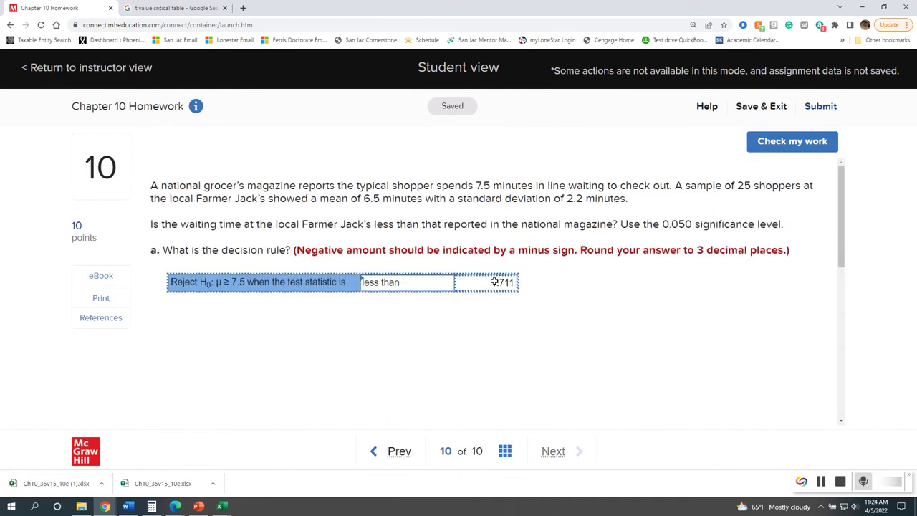
pyautogui.press('BackSpace')
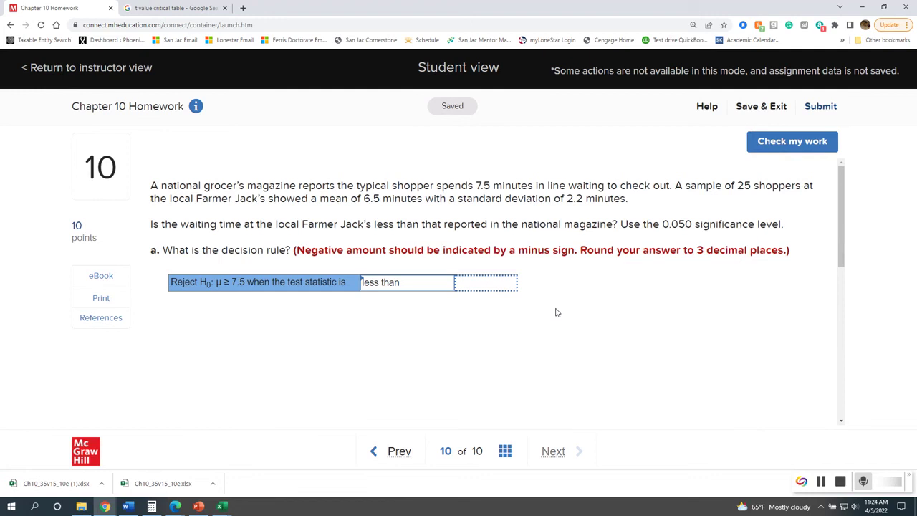
pyautogui.click(501, 277)
pyautogui.write('-1.711')
pyautogui.click(788, 143)
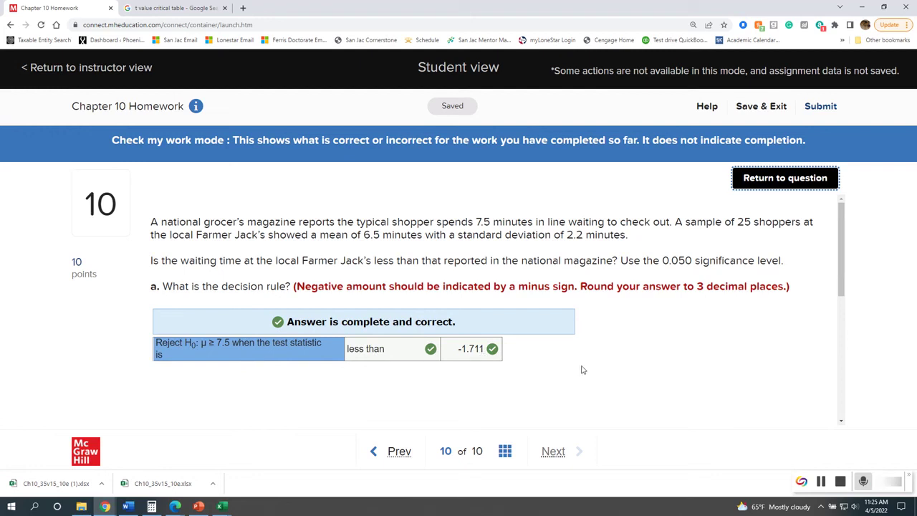
# - Review question 10's part a decision rule alongside the part b test statistic and the part c decision on H0
pyautogui.scroll(-2, 599, 340)
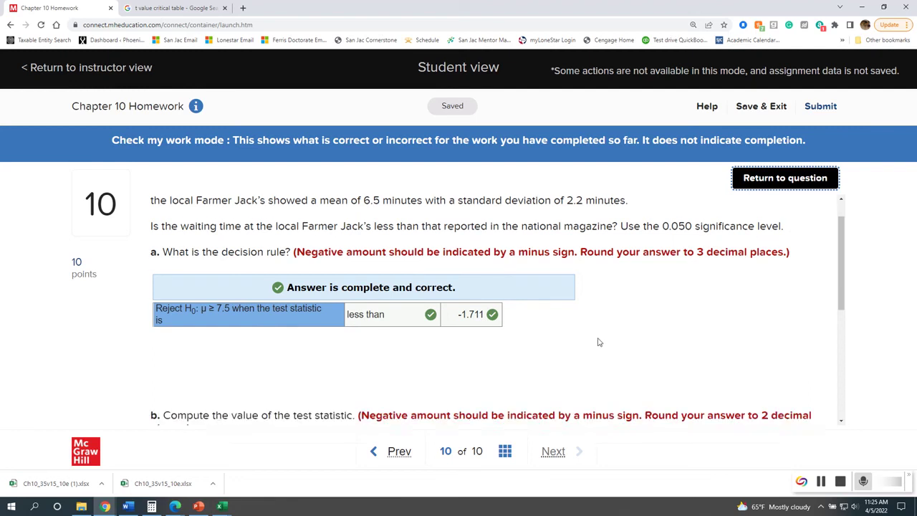
pyautogui.scroll(1, 599, 340)
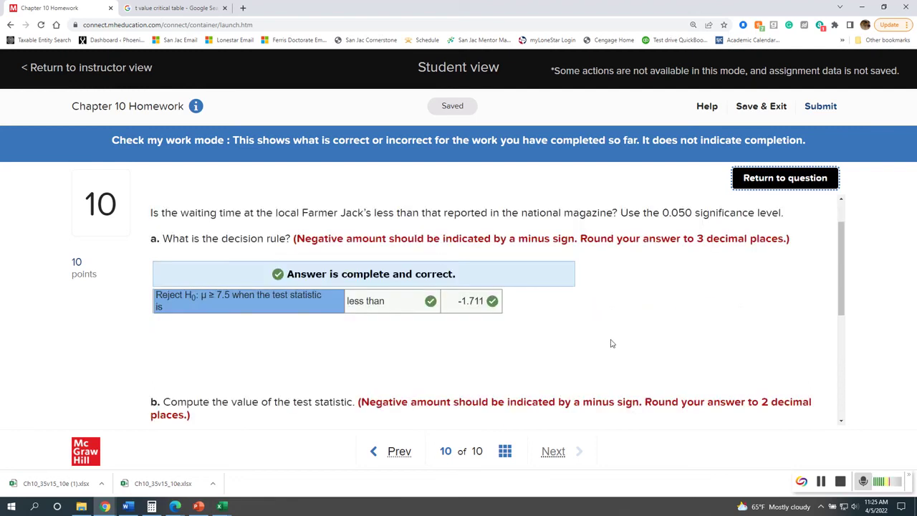
pyautogui.scroll(-1, 626, 335)
pyautogui.scroll(1, 624, 332)
pyautogui.scroll(-2, 626, 334)
pyautogui.scroll(-1, 626, 336)
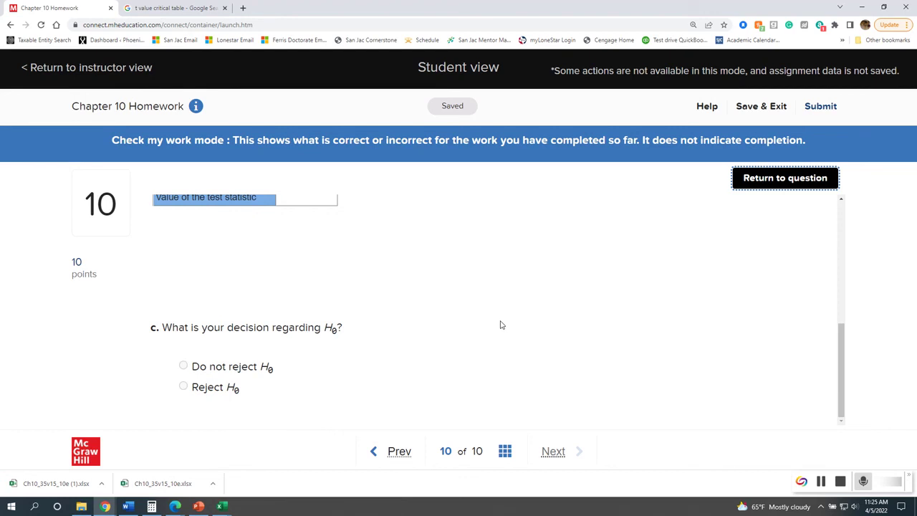
pyautogui.scroll(3, 502, 325)
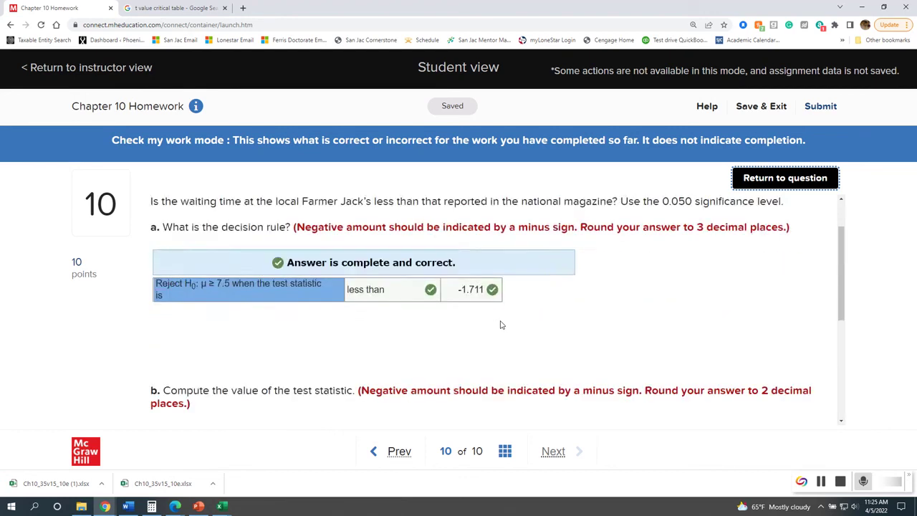
pyautogui.scroll(-2, 501, 324)
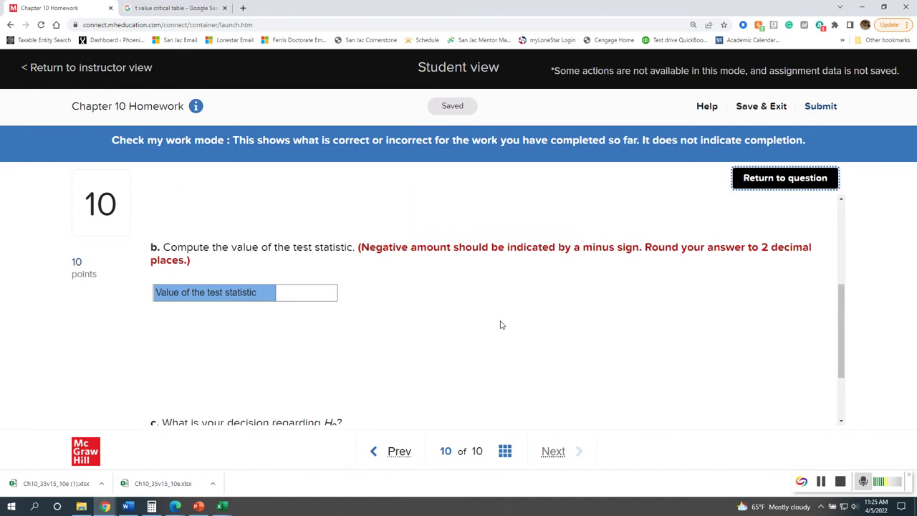
pyautogui.scroll(2, 502, 324)
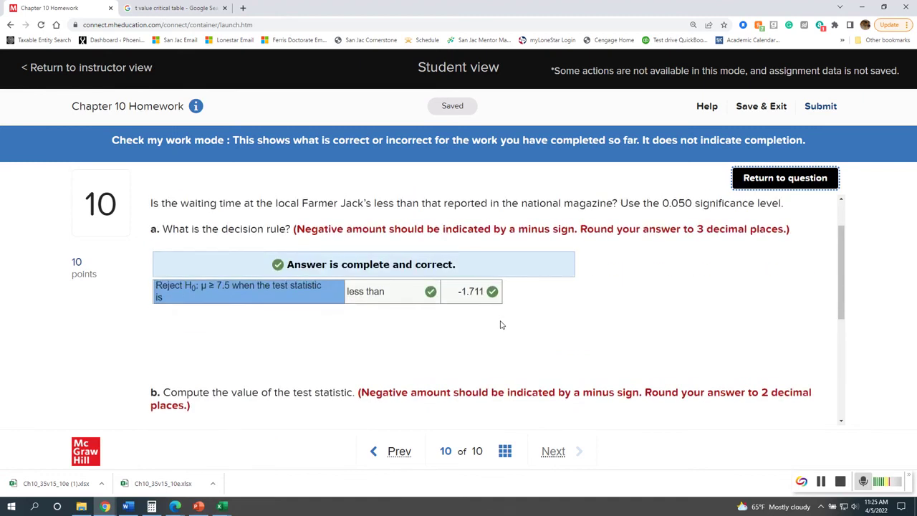
pyautogui.scroll(1, 502, 324)
pyautogui.scroll(-3, 502, 325)
pyautogui.scroll(2, 502, 324)
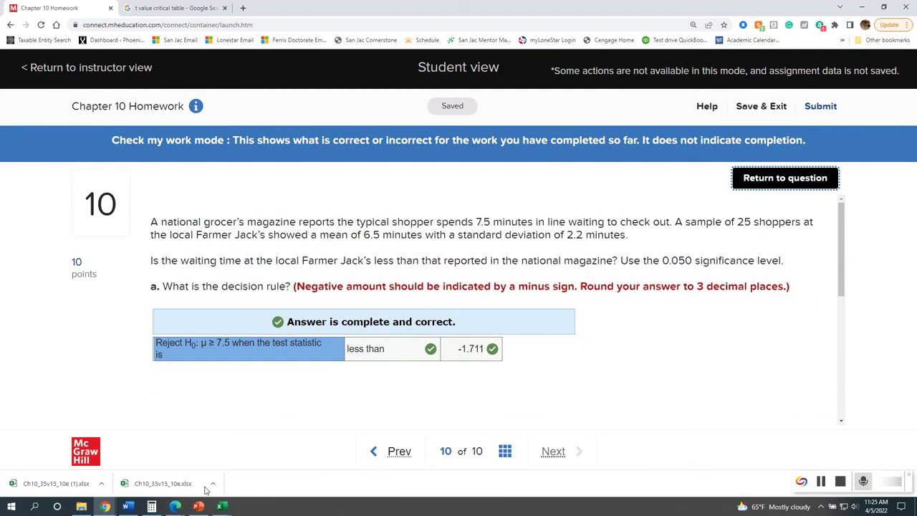
# - Switch to Calculator, place it below the problem text, and enter the test statistic's numerator (6.5 - 7.5)
pyautogui.click(152, 506)
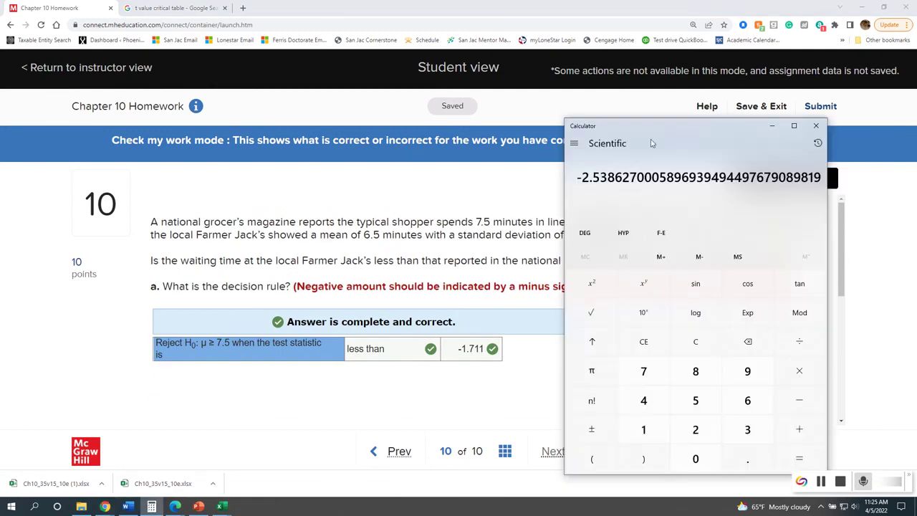
pyautogui.moveTo(652, 133); pyautogui.dragTo(575, 300)
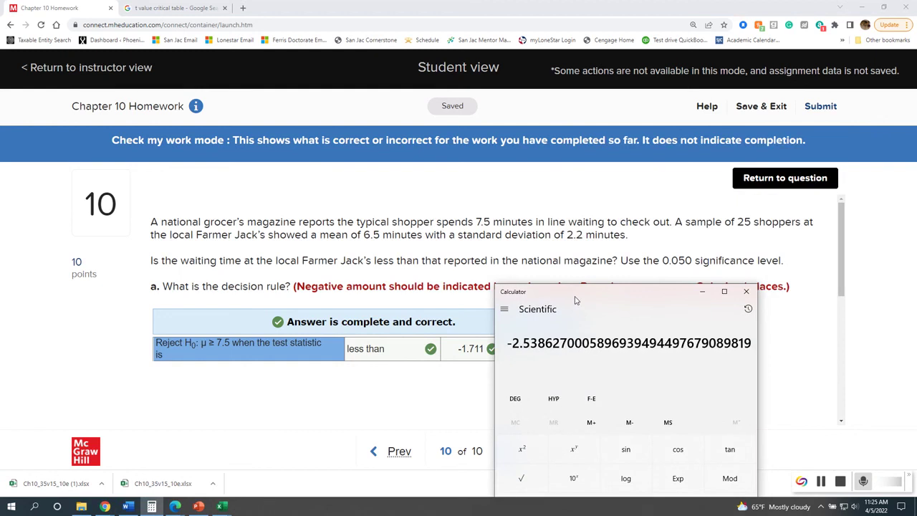
pyautogui.write('6.5')
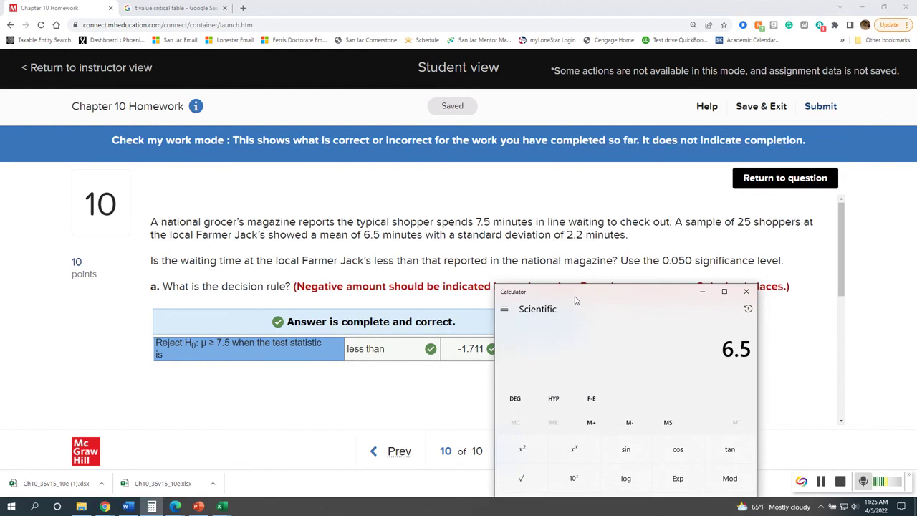
pyautogui.press('BackSpace')
pyautogui.press('BackSpace')
pyautogui.press('BackSpace')
pyautogui.write('6.5')
pyautogui.write('-7.5)')
# - Divide the numerator by (2.2 ÷ √25) and evaluate the expression to get part b's test statistic
pyautogui.write('/')
pyautogui.write('(')
pyautogui.write('2.2')
pyautogui.write('*')
pyautogui.write('25')
pyautogui.click(529, 470)
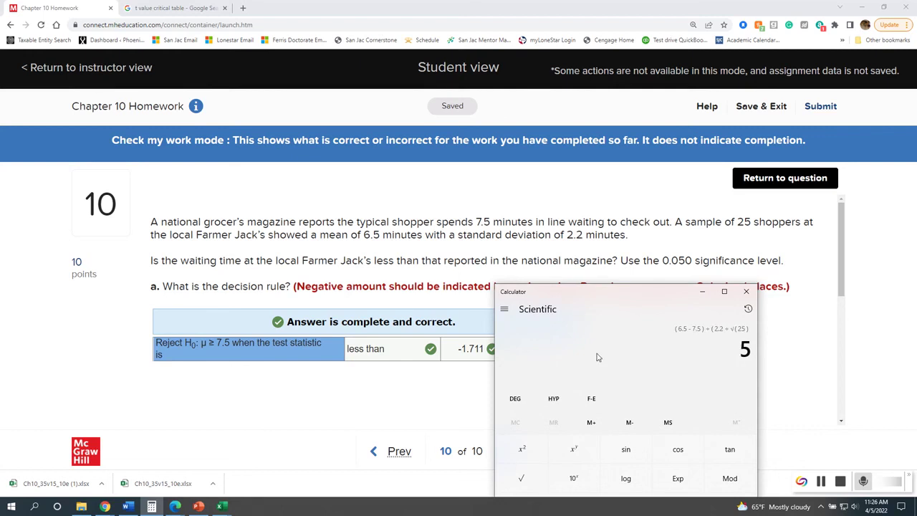
pyautogui.write(')')
pyautogui.press('Return')
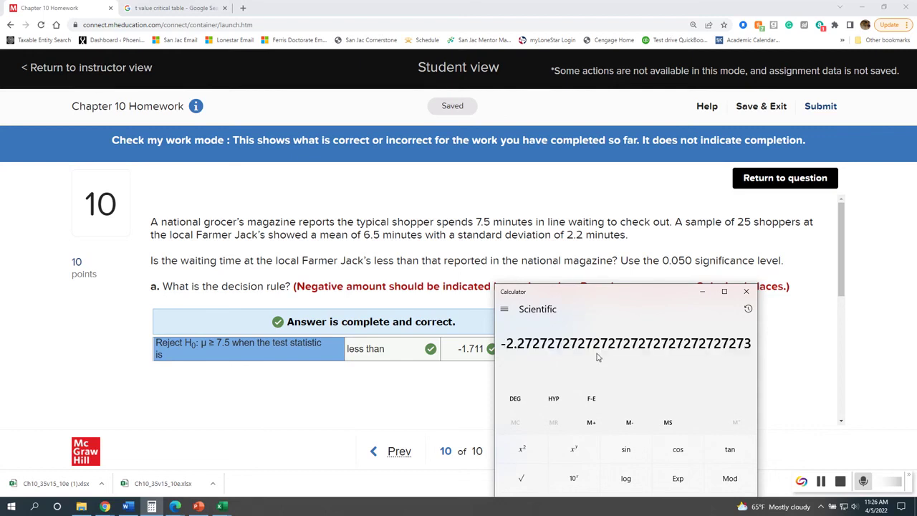
pyautogui.scroll(-2, 326, 385)
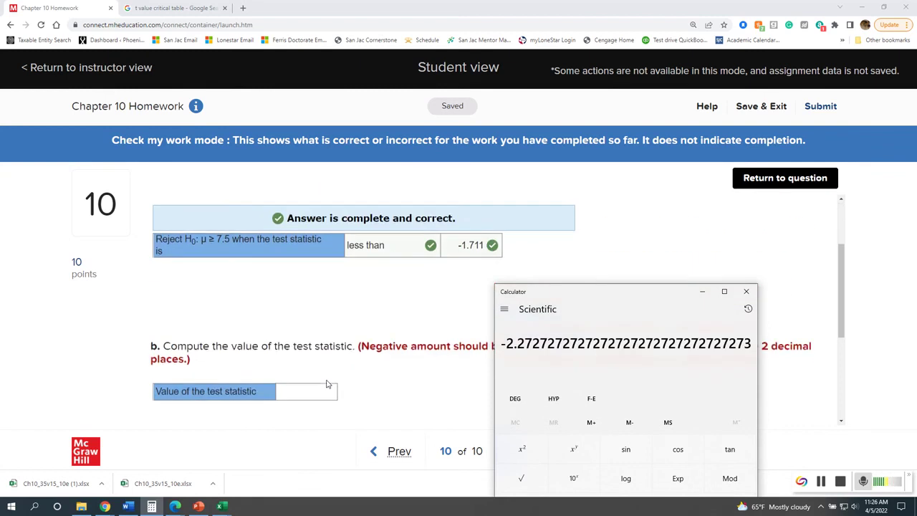
# - Leave check mode for question 10 and bring up Calculator briefly to reread the result for part b
pyautogui.scroll(-2, 326, 385)
pyautogui.scroll(1, 303, 339)
pyautogui.click(296, 358)
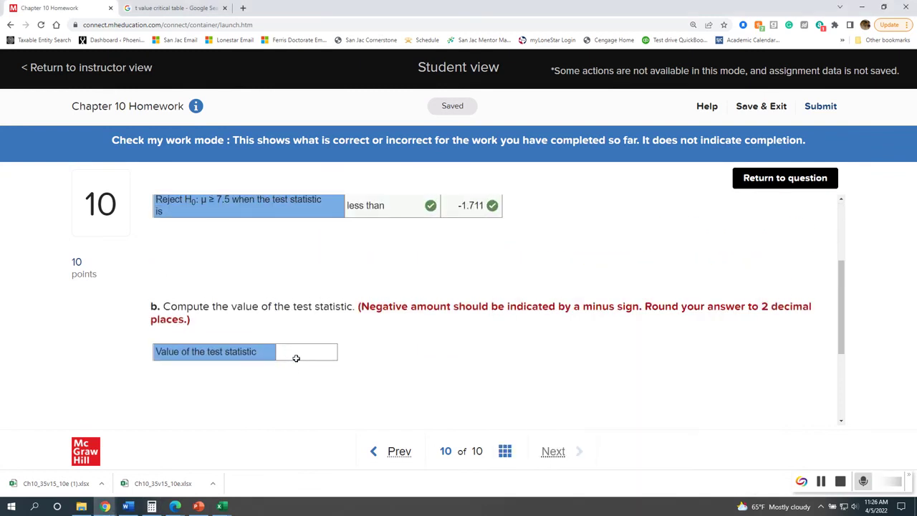
pyautogui.click(296, 357)
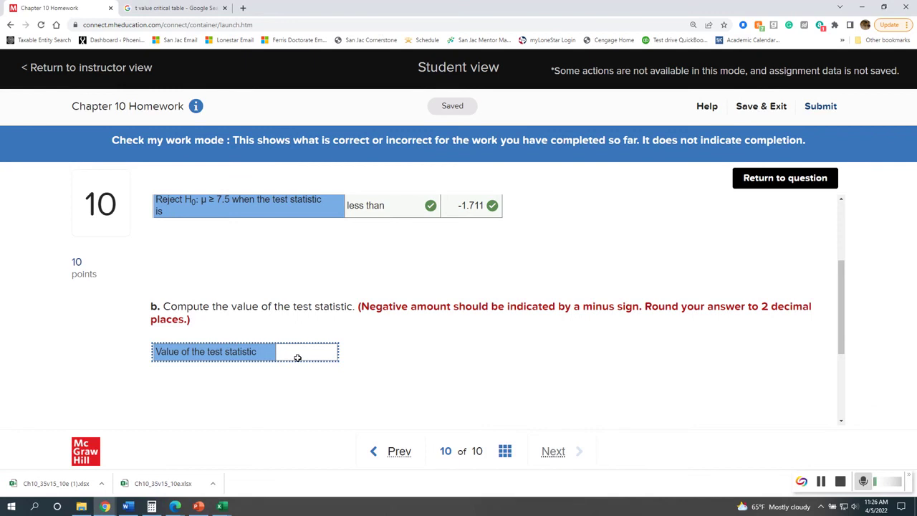
pyautogui.click(813, 179)
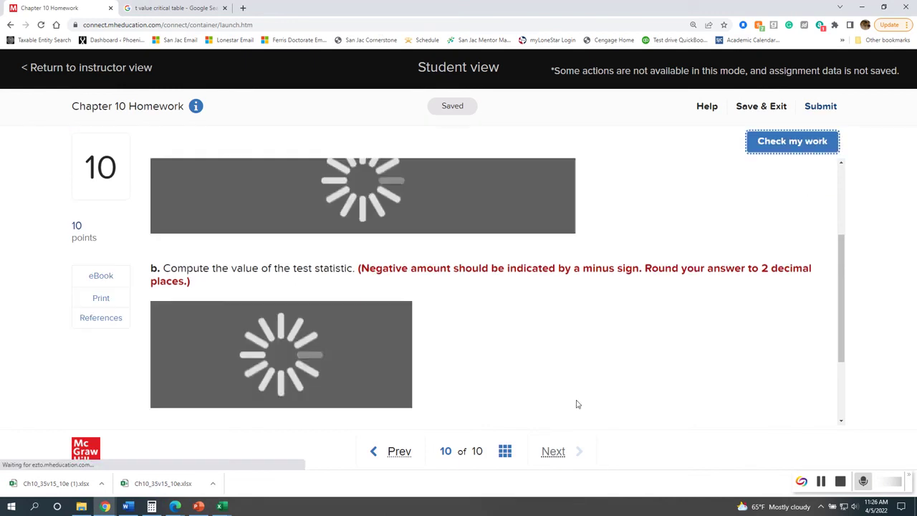
pyautogui.click(150, 506)
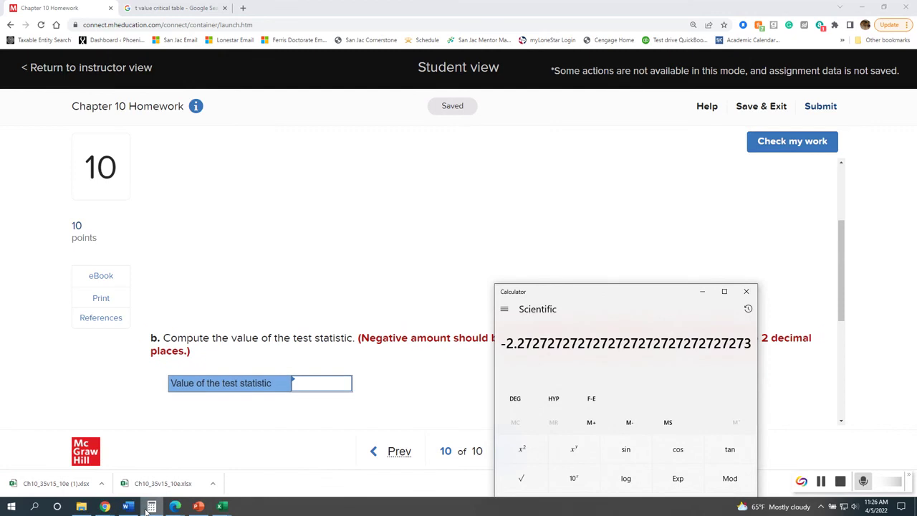
pyautogui.click(148, 509)
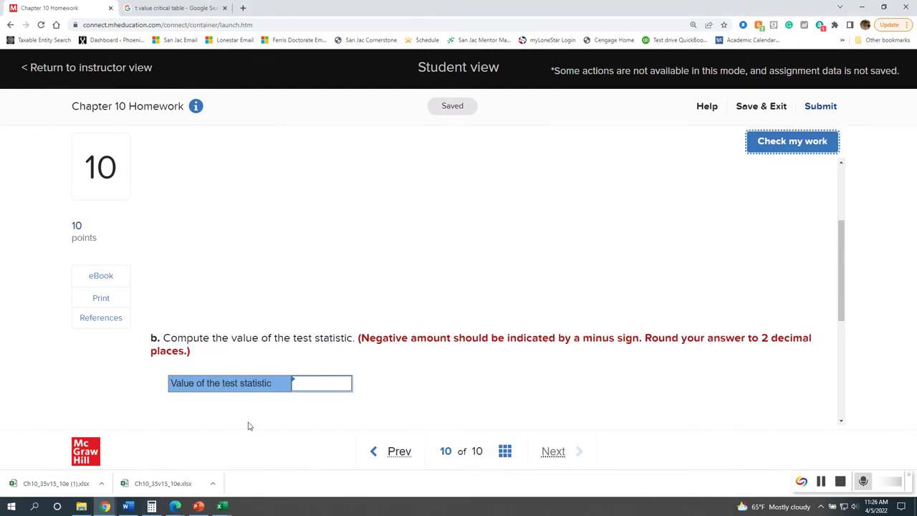
# - Enter -2.27 as part b's test statistic, check the work, and return to the question
pyautogui.click(316, 383)
pyautogui.write('-2.27')
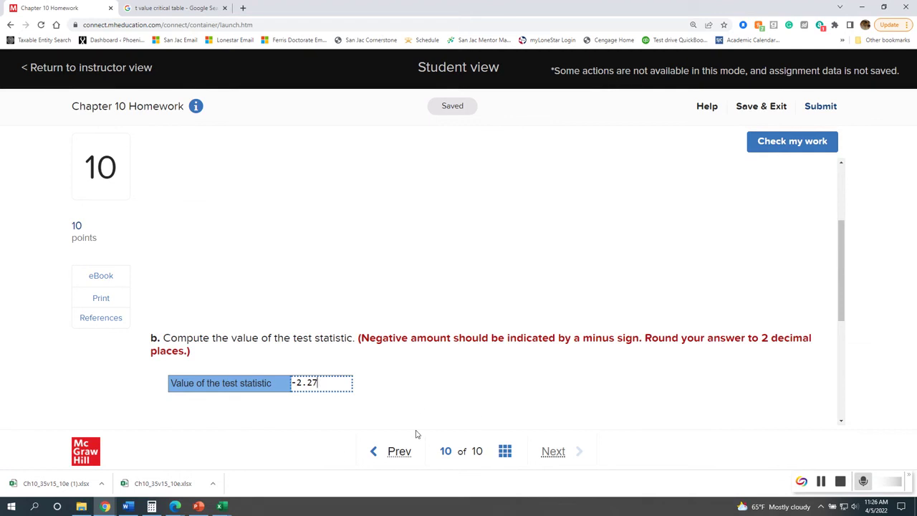
pyautogui.click(557, 399)
pyautogui.click(786, 146)
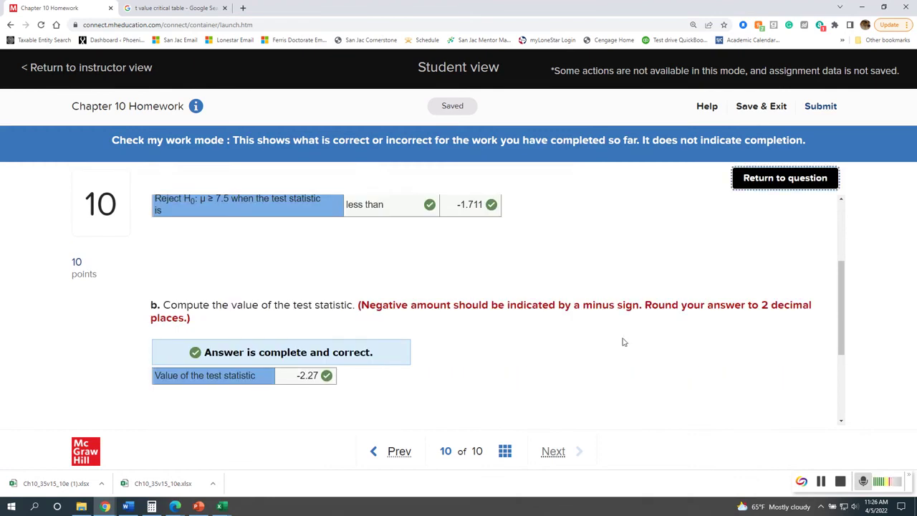
pyautogui.click(749, 198)
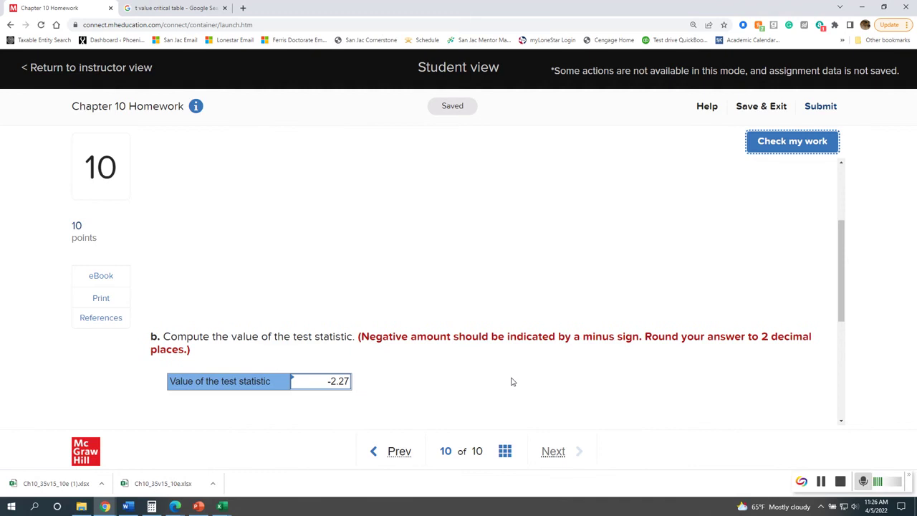
# - Compare part a's decision rule with part b's test statistic to settle part c's decision on H0
pyautogui.scroll(-3, 513, 382)
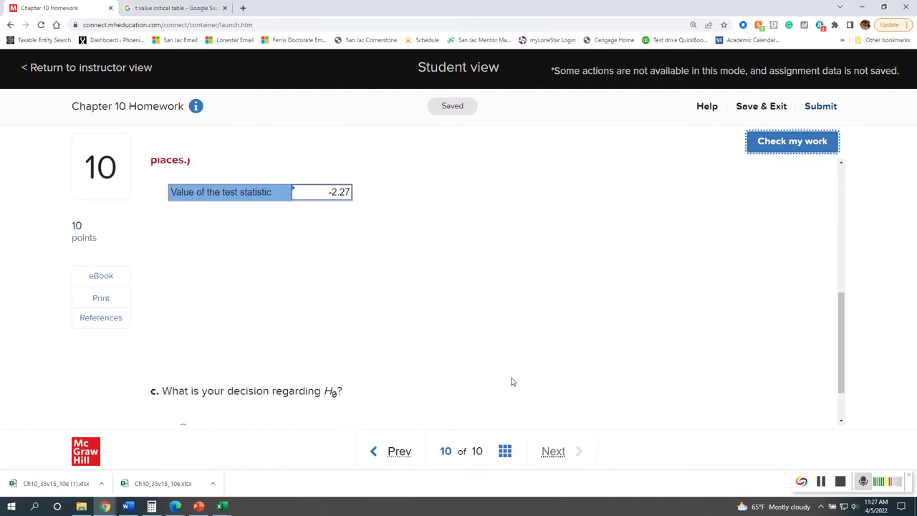
pyautogui.scroll(-1, 512, 382)
pyautogui.scroll(5, 512, 382)
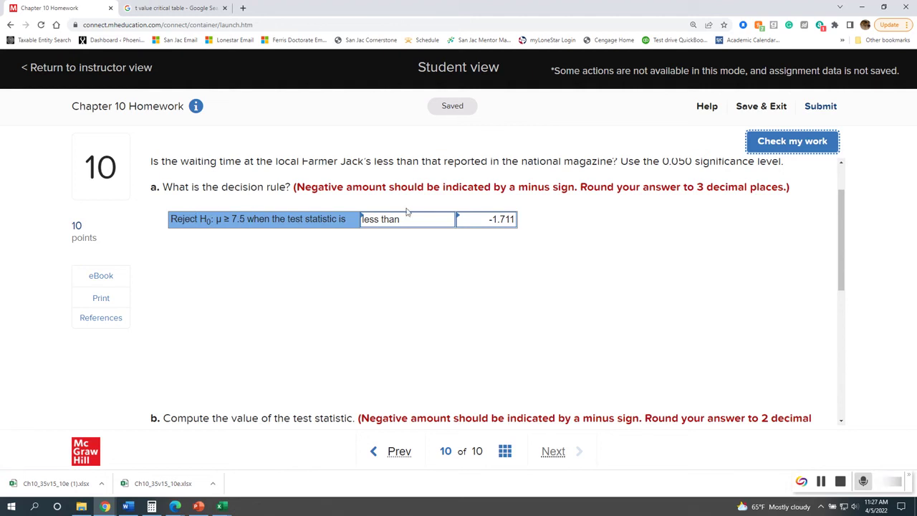
pyautogui.scroll(-2, 379, 343)
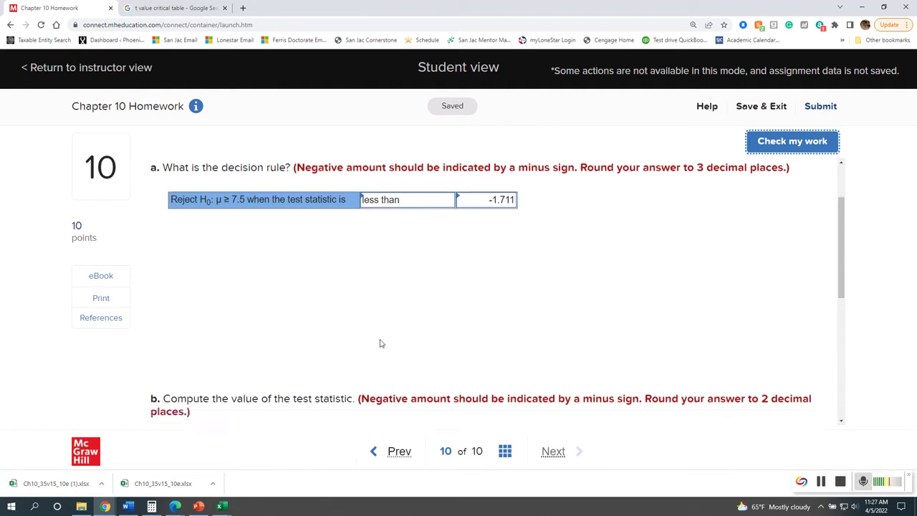
pyautogui.scroll(2, 356, 319)
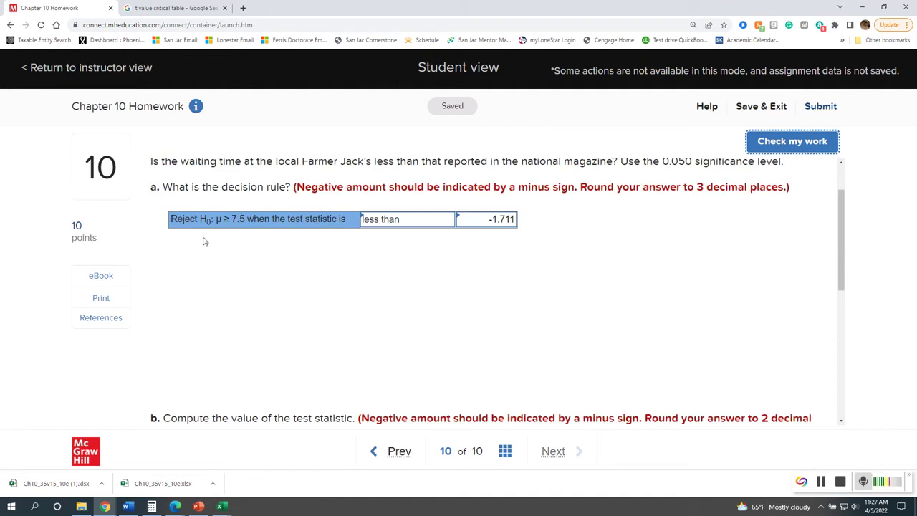
pyautogui.scroll(-2, 291, 314)
pyautogui.scroll(-2, 294, 306)
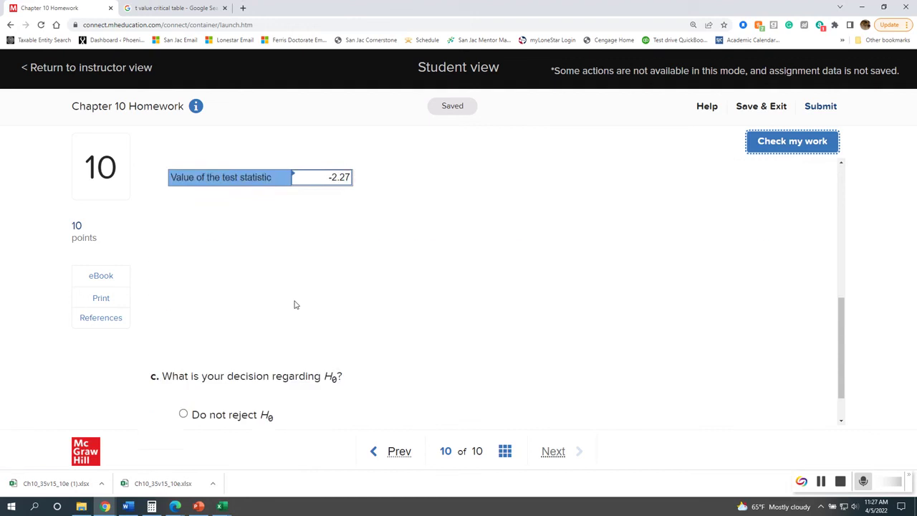
pyautogui.scroll(1, 294, 306)
pyautogui.scroll(-2, 294, 306)
pyautogui.scroll(2, 293, 305)
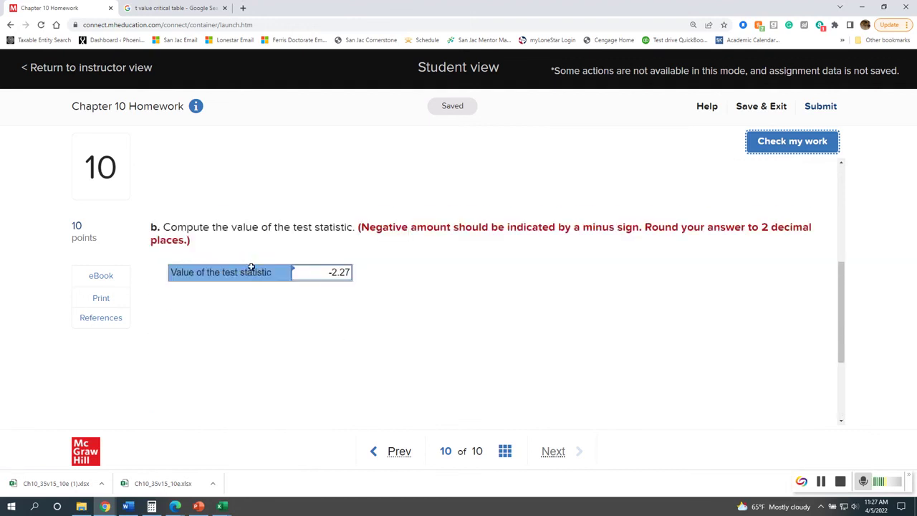
pyautogui.scroll(2, 293, 286)
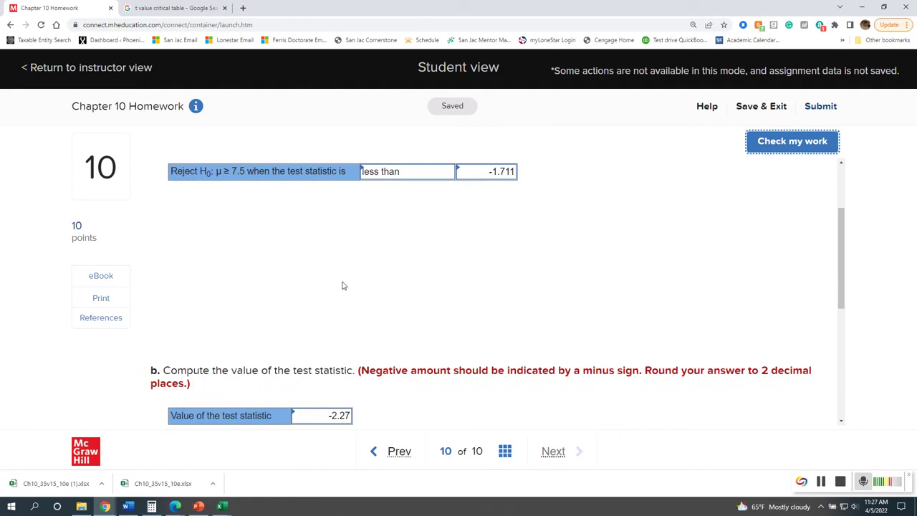
# - Answer part c with Reject H0 and check the work for question 10
pyautogui.scroll(-5, 342, 286)
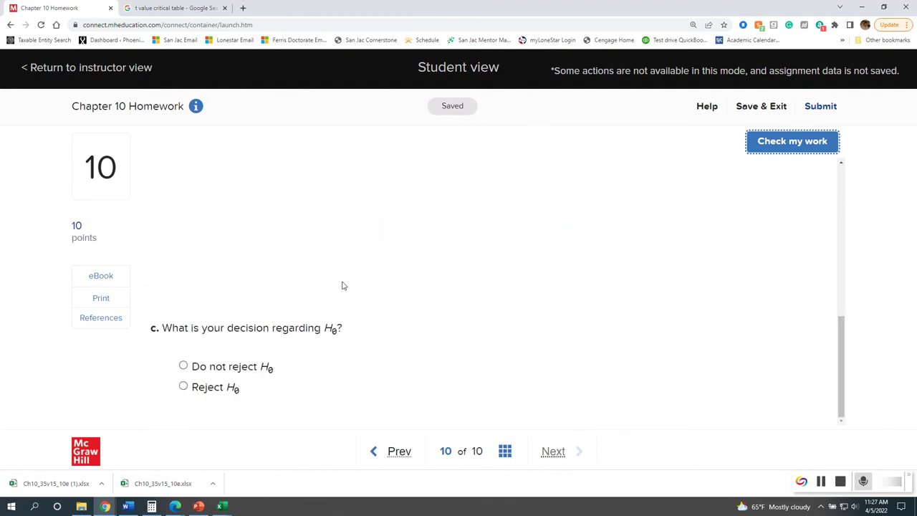
pyautogui.click(182, 386)
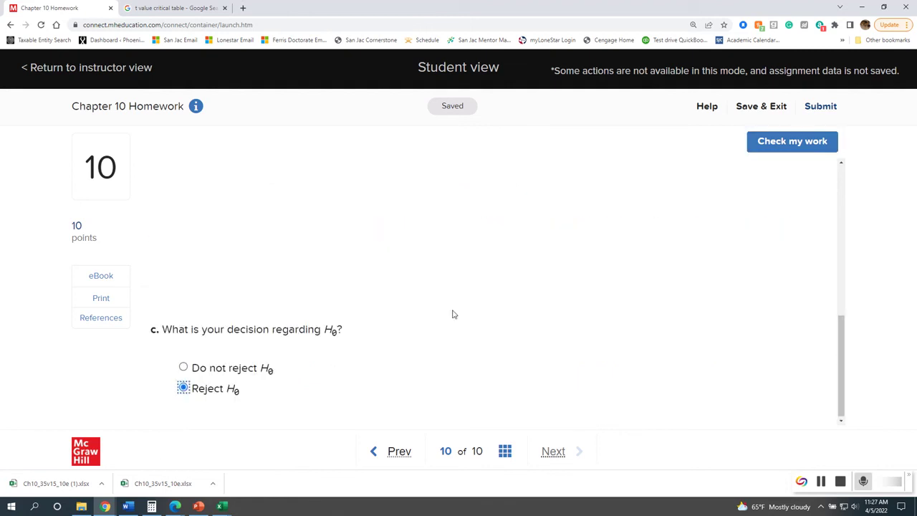
pyautogui.scroll(3, 450, 311)
pyautogui.scroll(3, 449, 312)
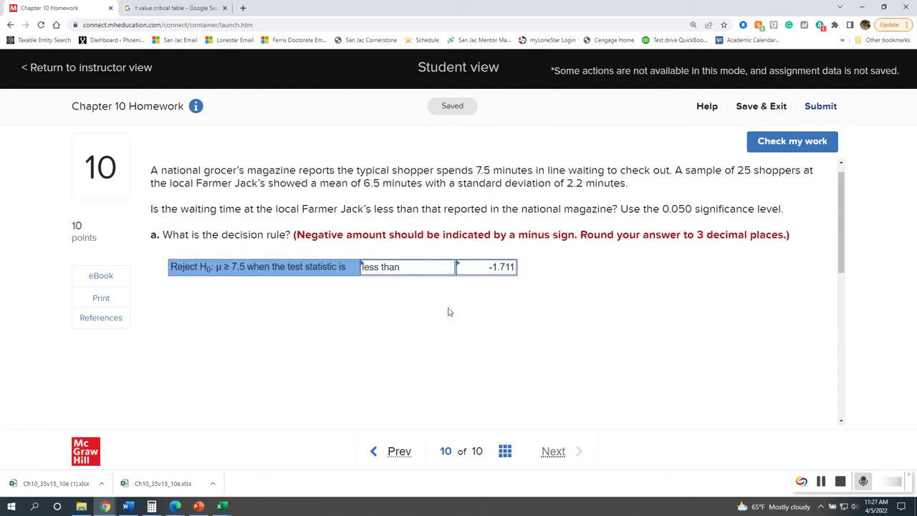
pyautogui.scroll(-6, 449, 312)
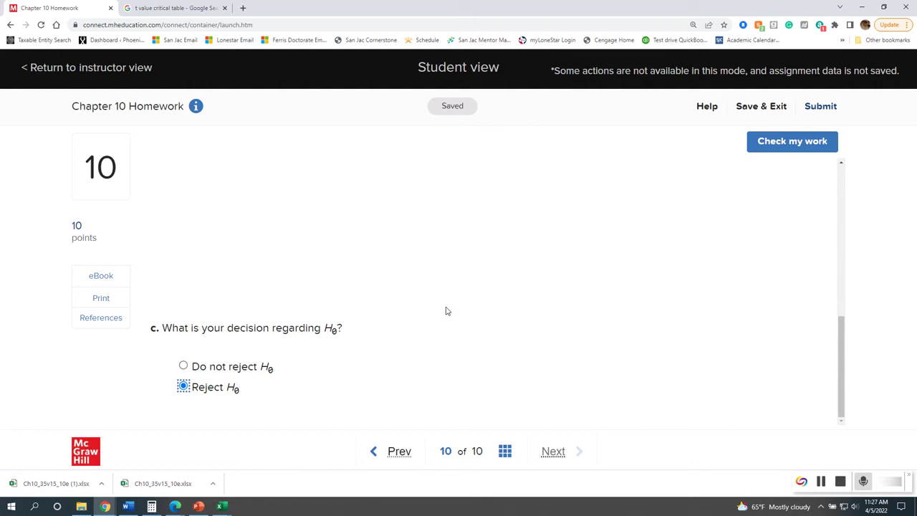
pyautogui.click(772, 151)
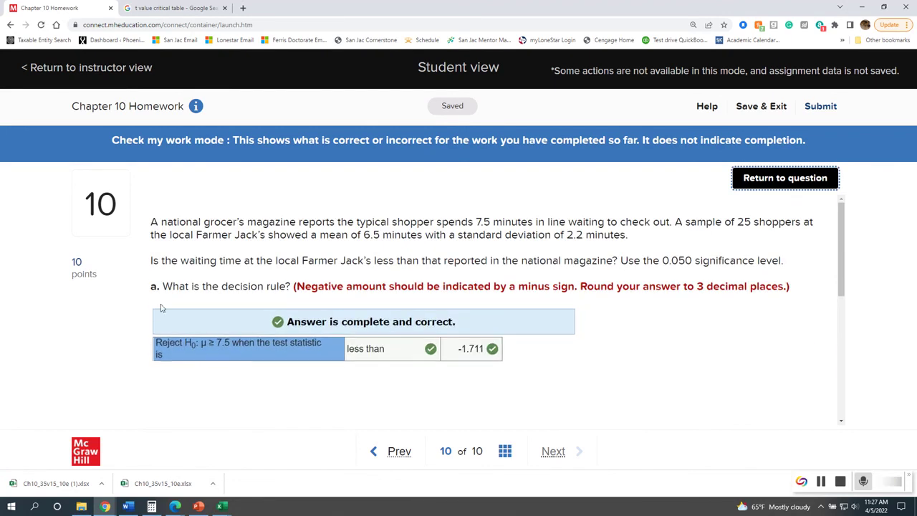
# - Return from check mode to question 10 and look over the problem text and answers
pyautogui.click(794, 179)
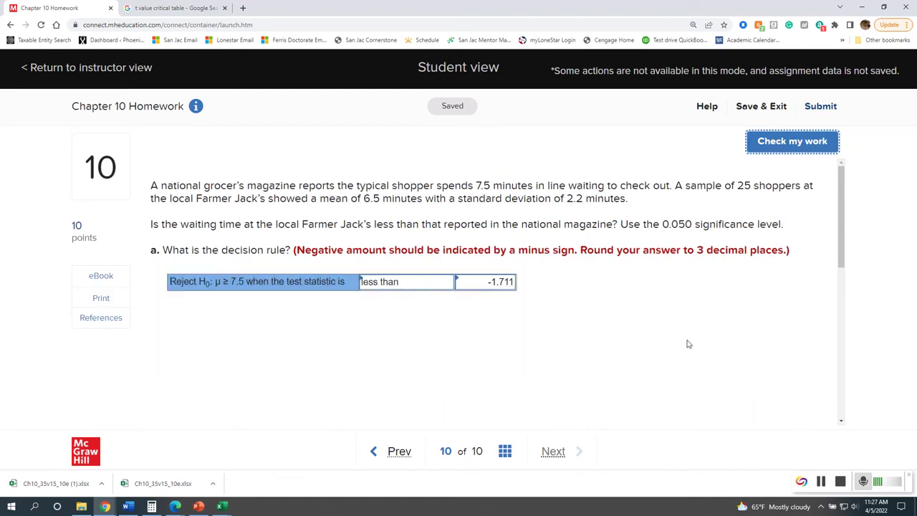
pyautogui.scroll(-3, 499, 375)
pyautogui.scroll(3, 500, 374)
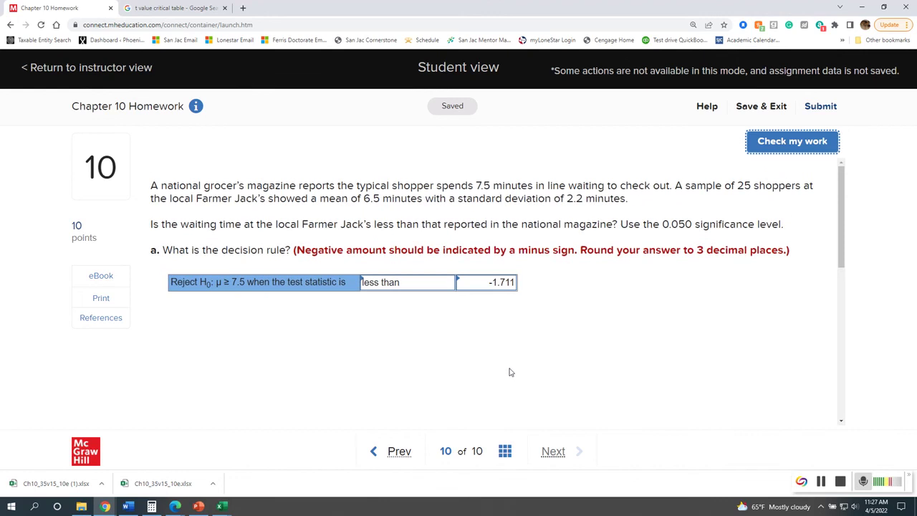